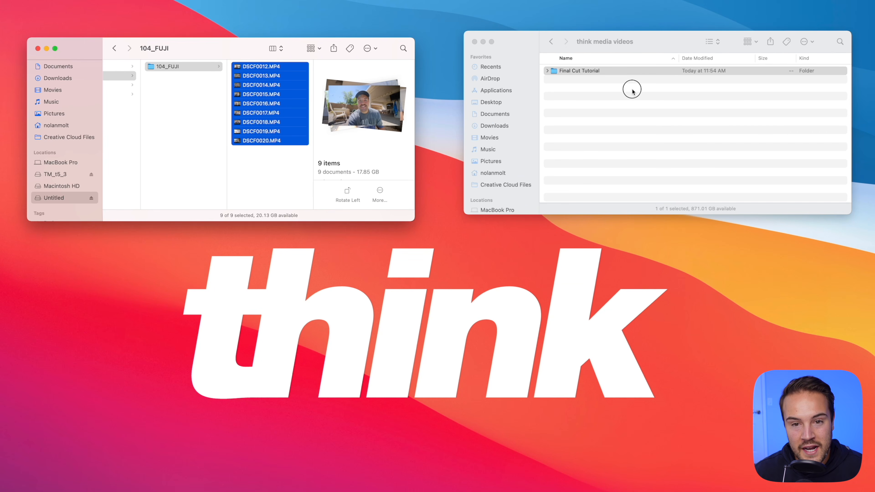
Open the Final Cut Tutorial folder inside think media videos and create a subfolder named Videos.
{"action": "left_click", "coordinate": [616, 72]}
{"action": "double_click", "coordinate": [615, 72]}
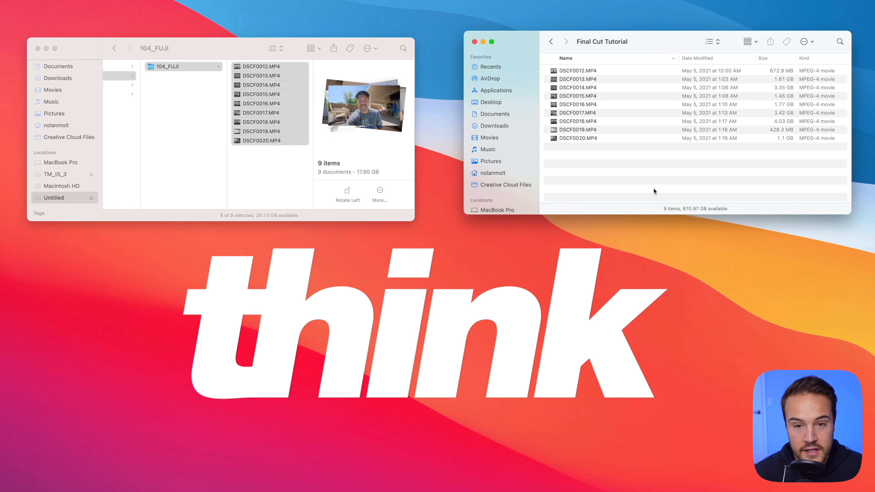
{"action": "right_click", "coordinate": [593, 149]}
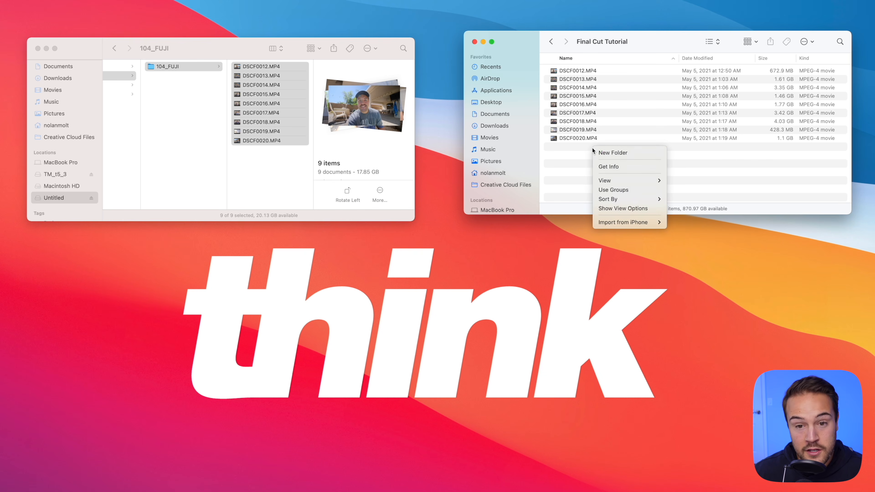
{"action": "left_click", "coordinate": [614, 152]}
{"action": "type", "text": "Videos"}
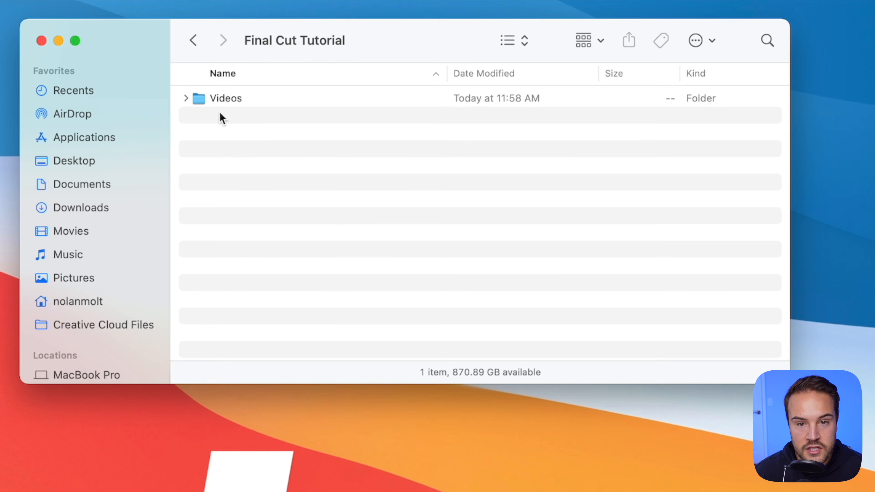
Create another subfolder named Music in the Final Cut Tutorial folder.
{"action": "right_click", "coordinate": [563, 78]}
{"action": "left_click", "coordinate": [251, 127]}
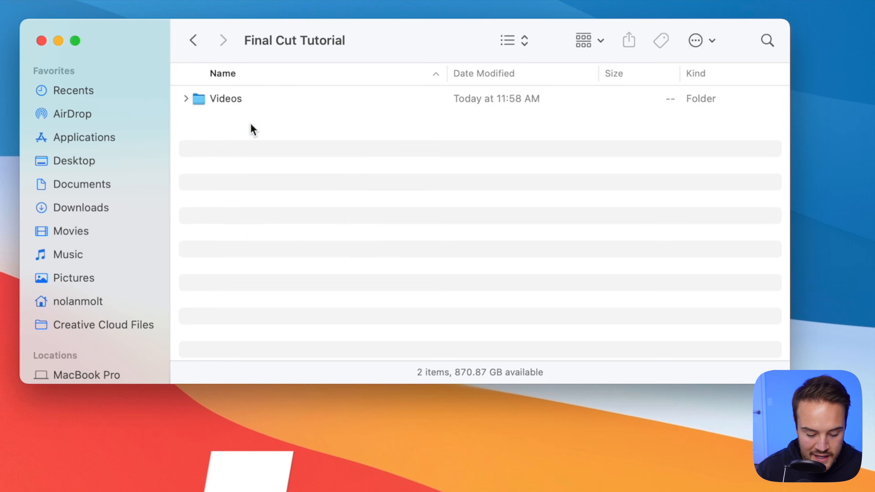
{"action": "type", "text": "Music"}
{"action": "key", "text": "Return"}
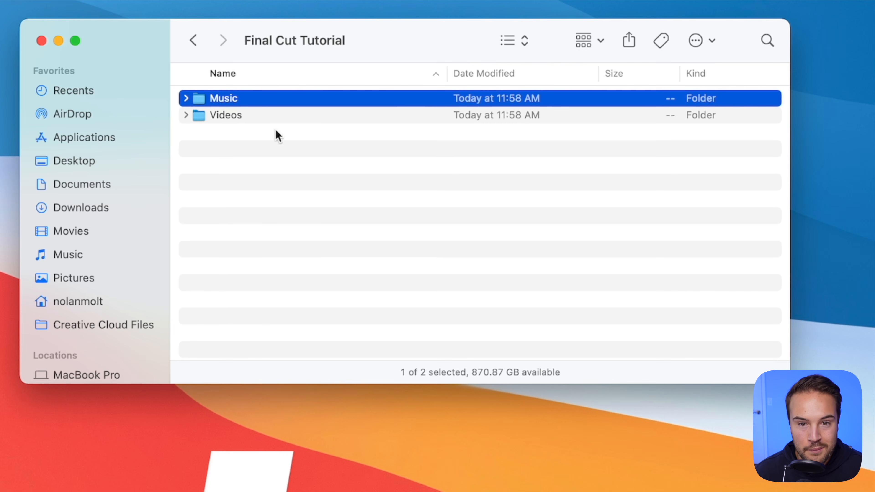
Add a subfolder named Images alongside Music and Videos, leaving nothing selected.
{"action": "right_click", "coordinate": [225, 133]}
{"action": "left_click", "coordinate": [243, 141]}
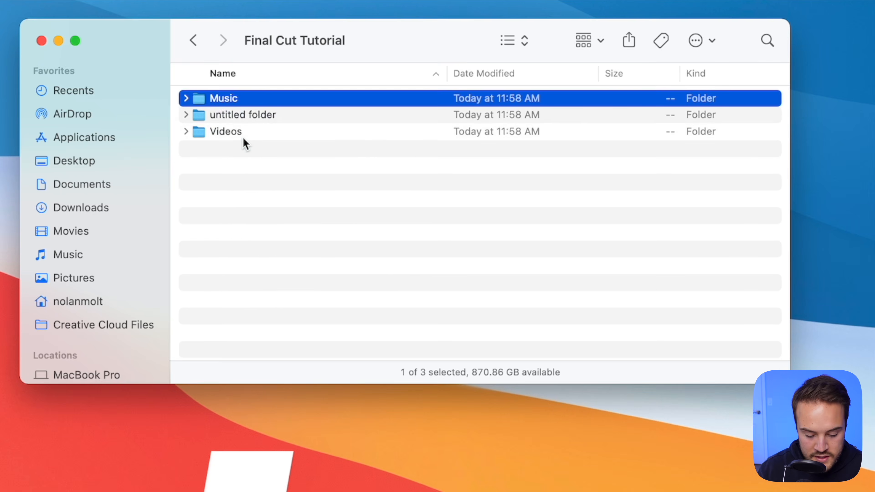
{"action": "type", "text": "Images"}
{"action": "key", "text": "Return"}
{"action": "right_click", "coordinate": [234, 158]}
{"action": "left_click", "coordinate": [217, 165]}
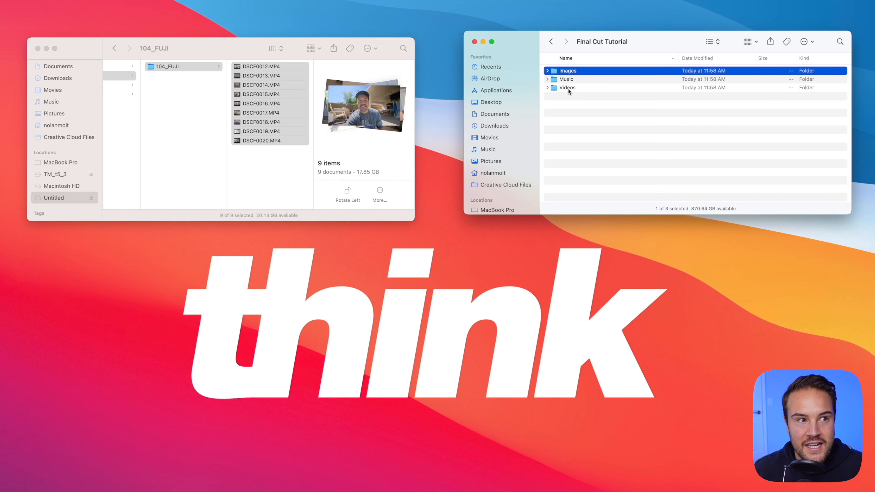
{"action": "left_click", "coordinate": [582, 103]}
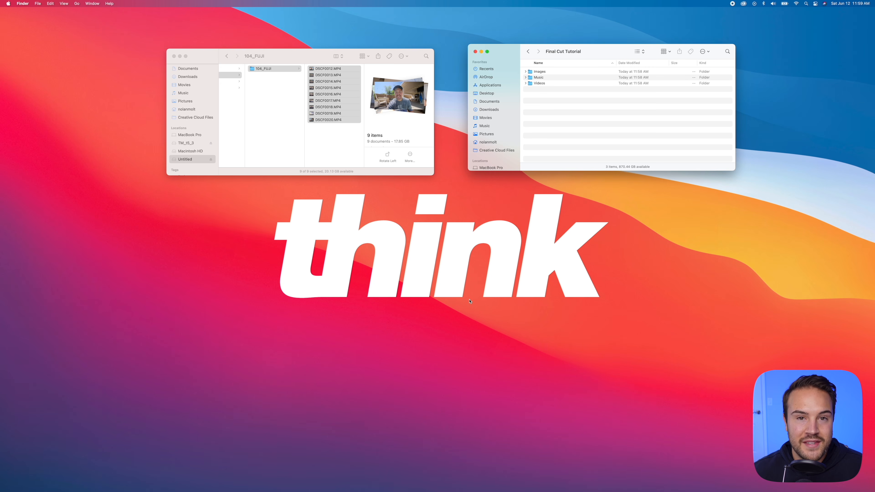
Find Final Cut Pro among the installed applications in Launchpad and place it in the Dock between Chrome and DaVinci Resolve.
{"action": "mouse_move", "coordinate": [303, 491]}
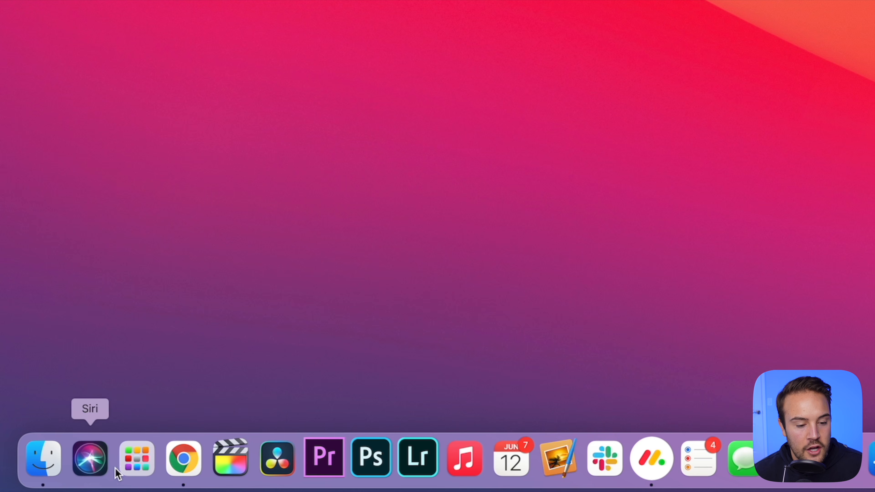
{"action": "left_click", "coordinate": [137, 461]}
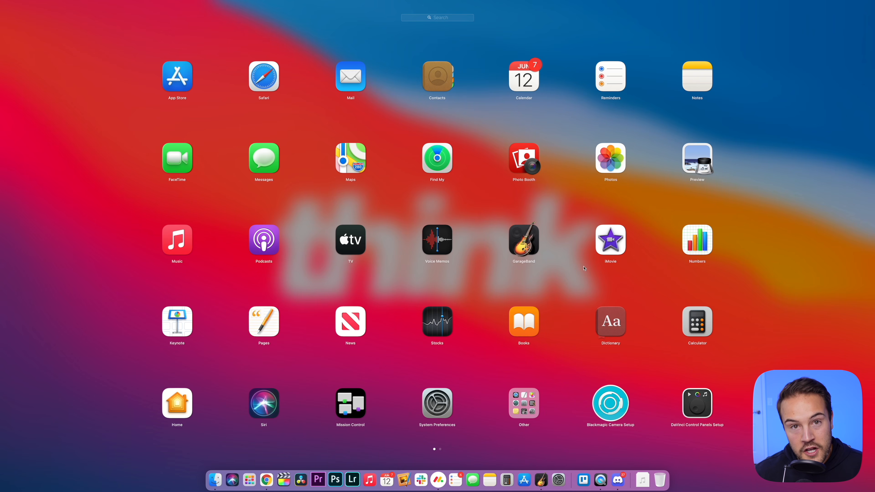
{"action": "scroll", "coordinate": [604, 269], "scroll_direction": "right", "scroll_amount": 5}
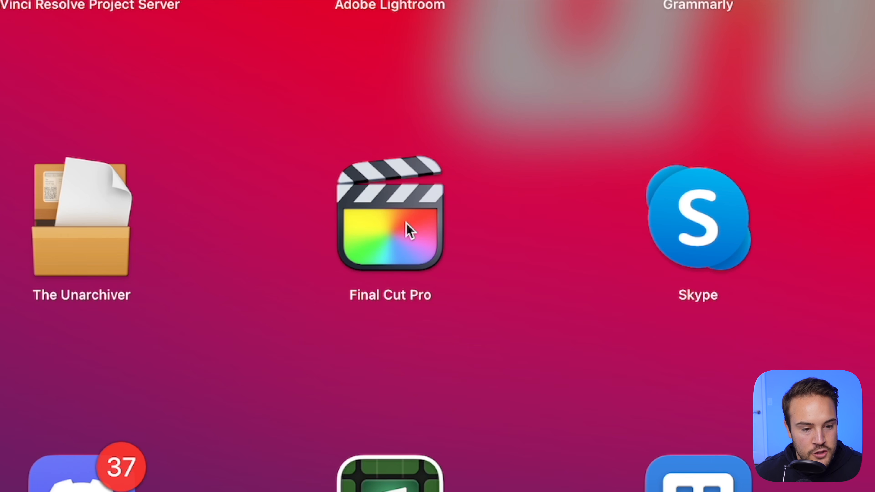
{"action": "left_click_drag", "start_coordinate": [409, 229], "coordinate": [620, 491]}
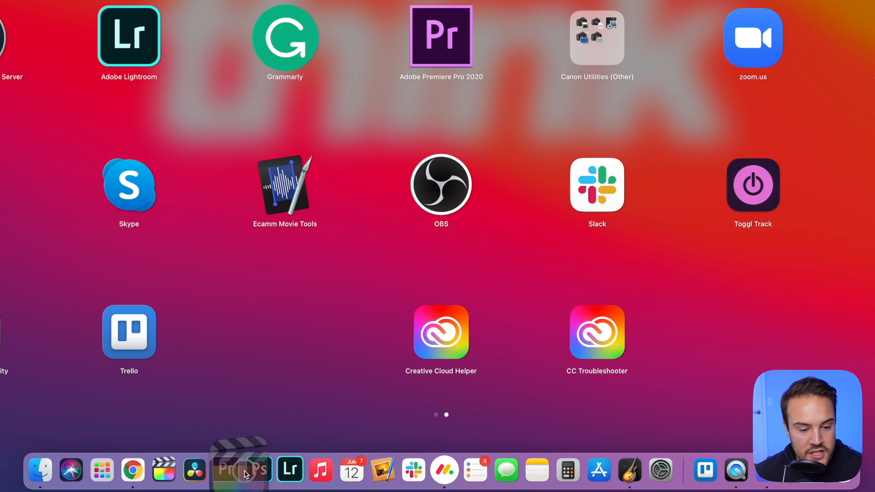
{"action": "left_click_drag", "start_coordinate": [244, 474], "coordinate": [170, 473]}
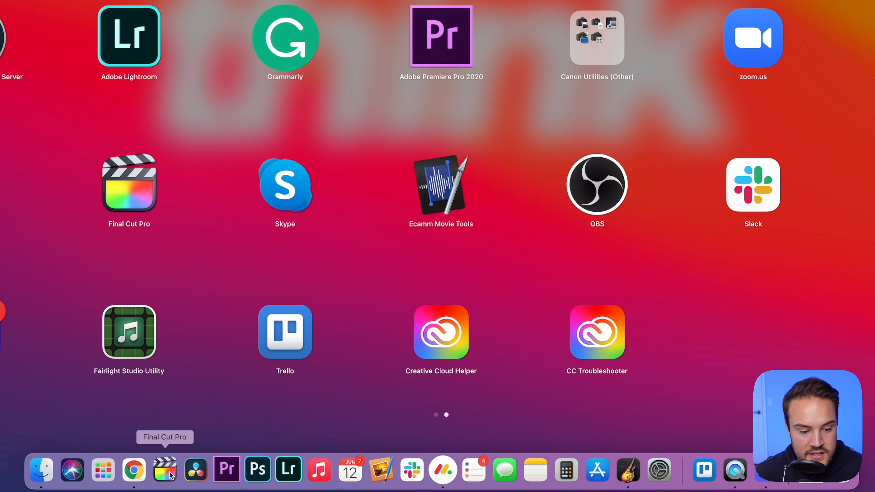
{"action": "left_click", "coordinate": [198, 408]}
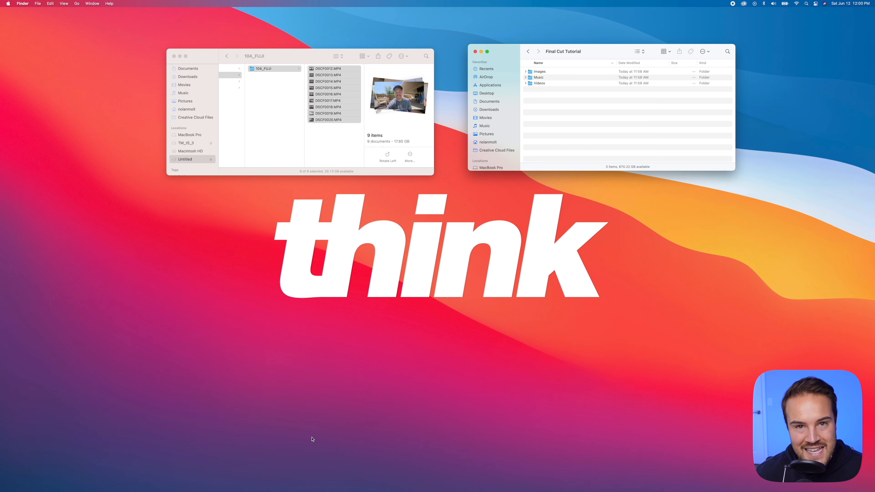
Launch Final Cut Pro and start a new library named Final Cut Tutorial.
{"action": "left_click", "coordinate": [286, 480]}
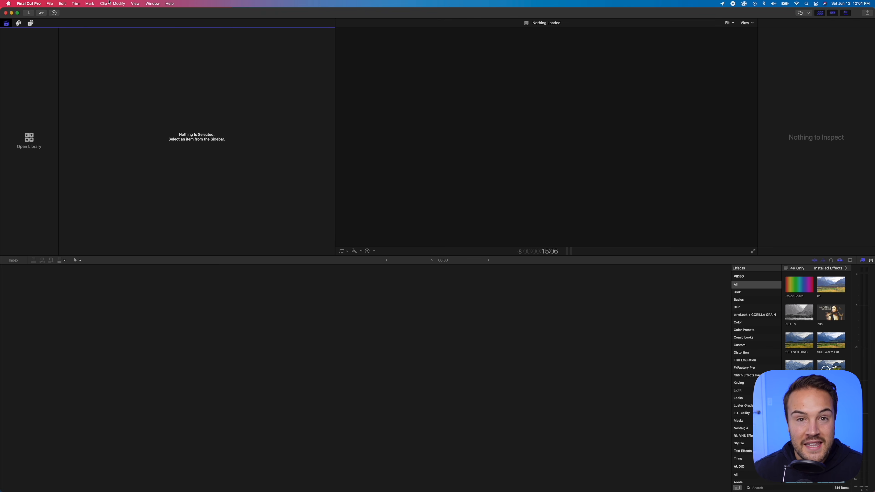
{"action": "left_click_drag", "start_coordinate": [59, 38], "coordinate": [121, 42]}
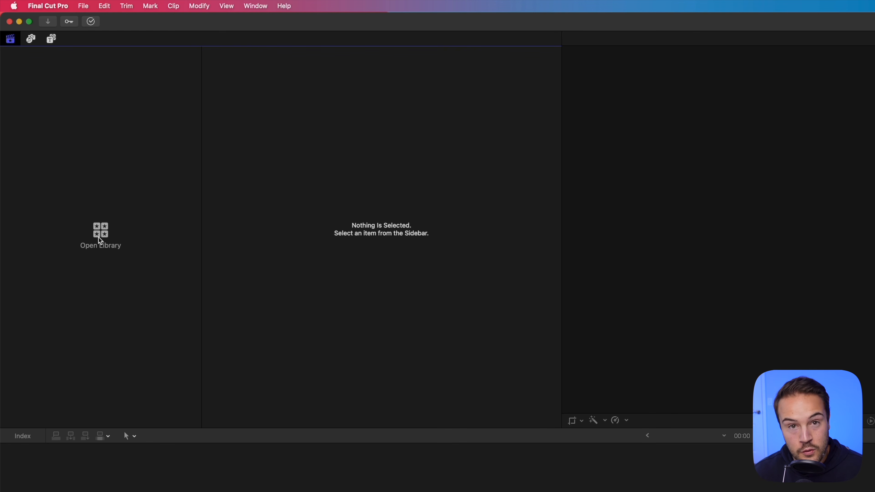
{"action": "left_click", "coordinate": [83, 5]}
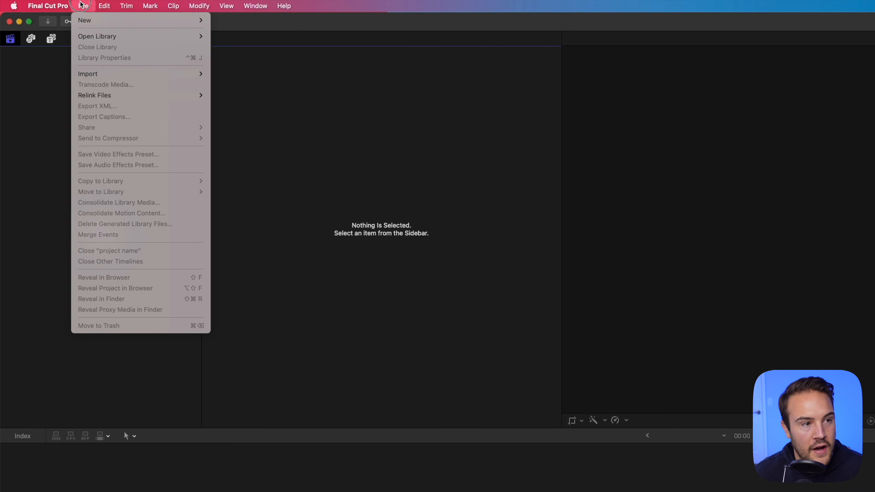
{"action": "mouse_move", "coordinate": [89, 21]}
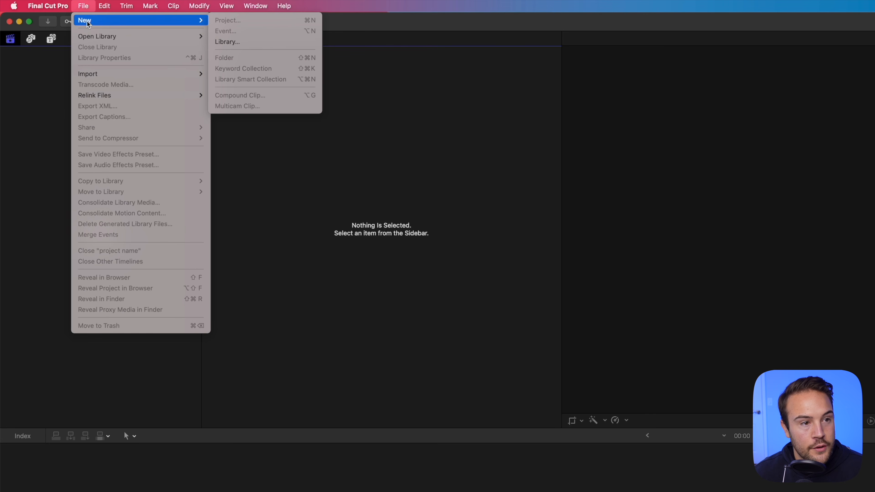
{"action": "left_click", "coordinate": [232, 42]}
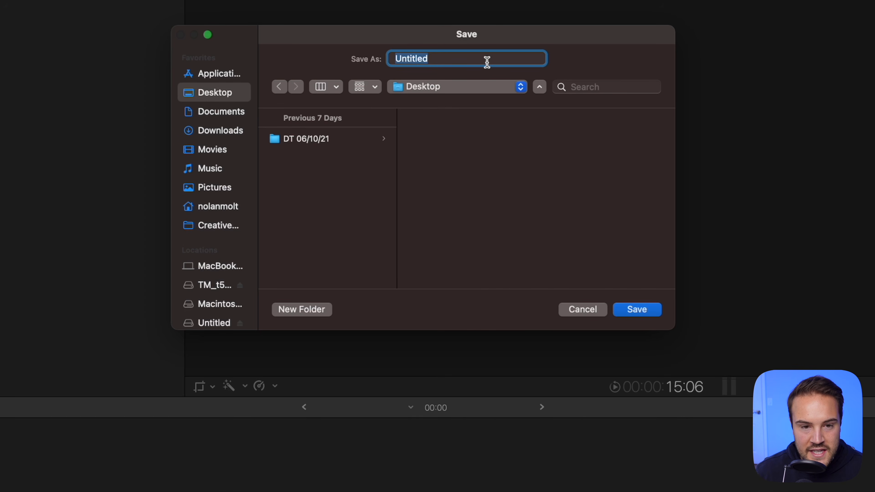
{"action": "left_click", "coordinate": [403, 55]}
{"action": "left_click_drag", "start_coordinate": [435, 55], "coordinate": [375, 50]}
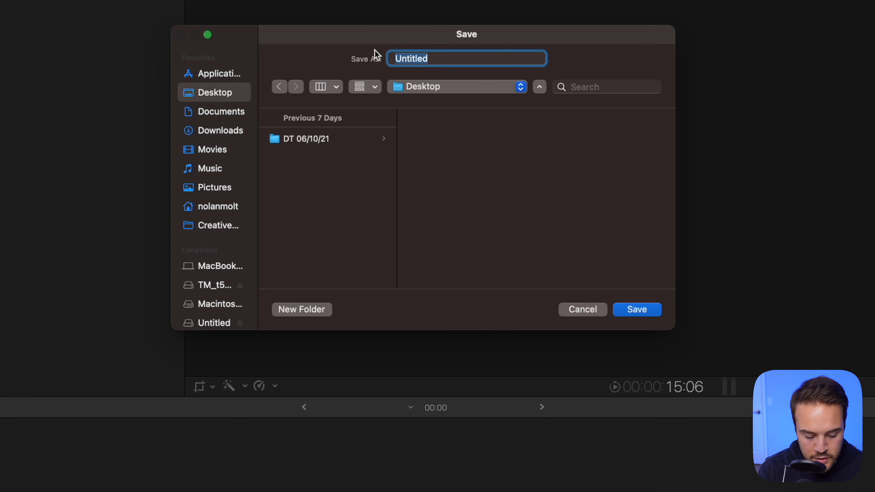
{"action": "type", "text": "Final Cut Tutorial"}
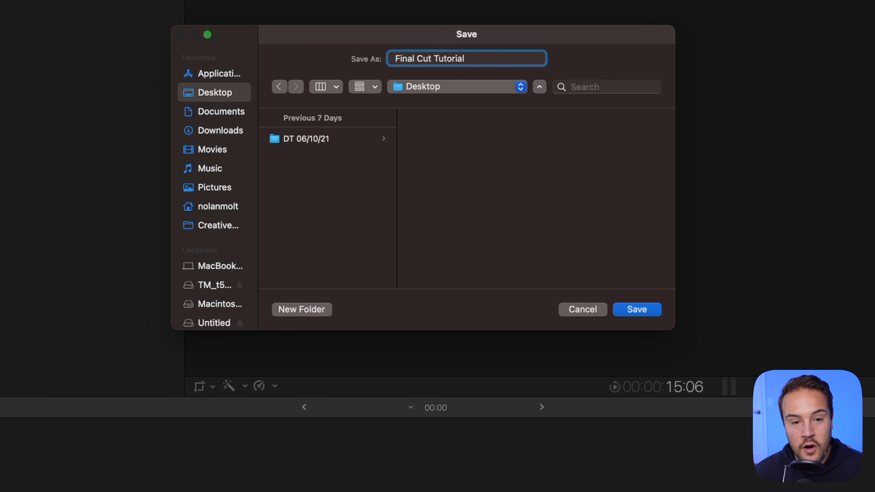
Save the new library in the Final Cut Tutorial folder, within think media videos in Movies.
{"action": "scroll", "coordinate": [242, 138], "scroll_direction": "down", "scroll_amount": 3}
{"action": "left_click", "coordinate": [227, 95]}
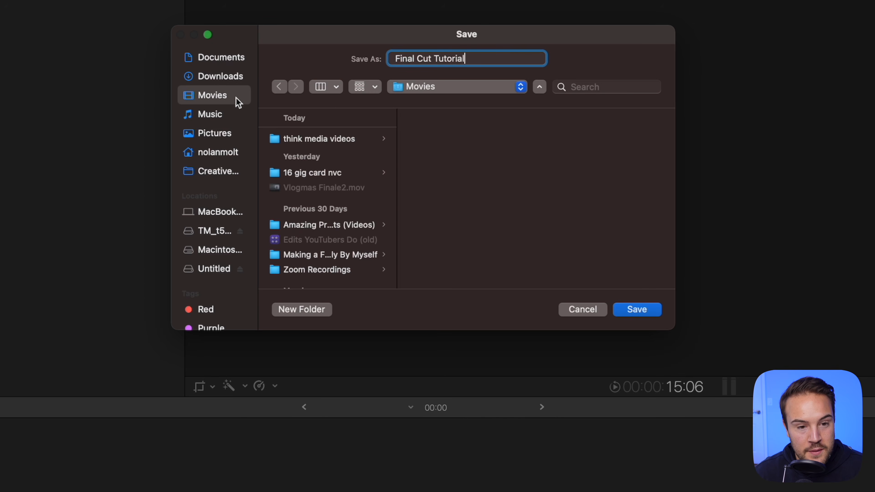
{"action": "left_click", "coordinate": [298, 140]}
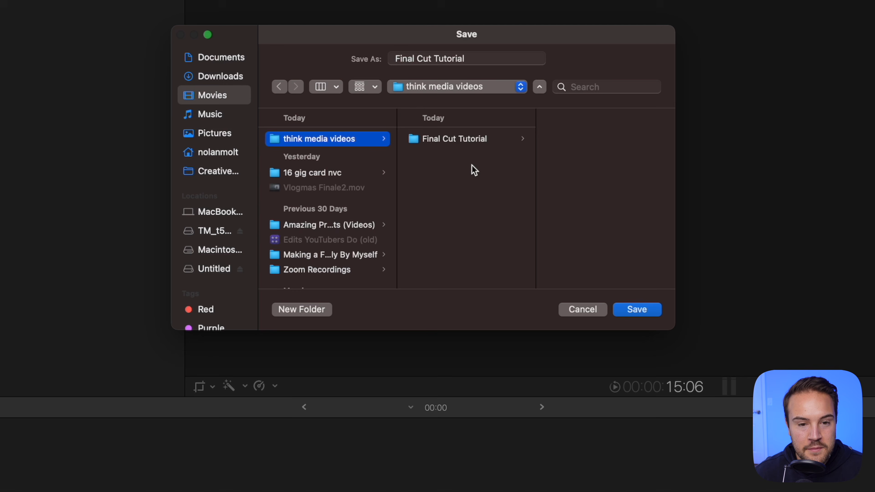
{"action": "left_click", "coordinate": [453, 140]}
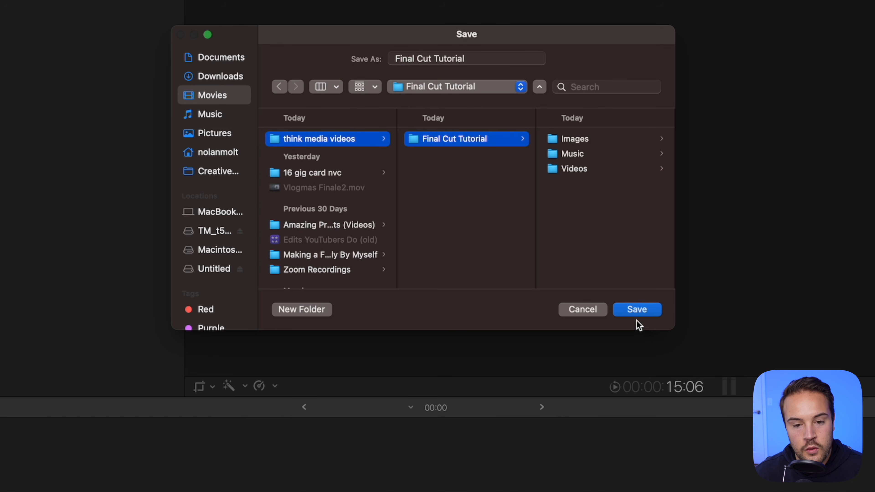
{"action": "left_click", "coordinate": [641, 310]}
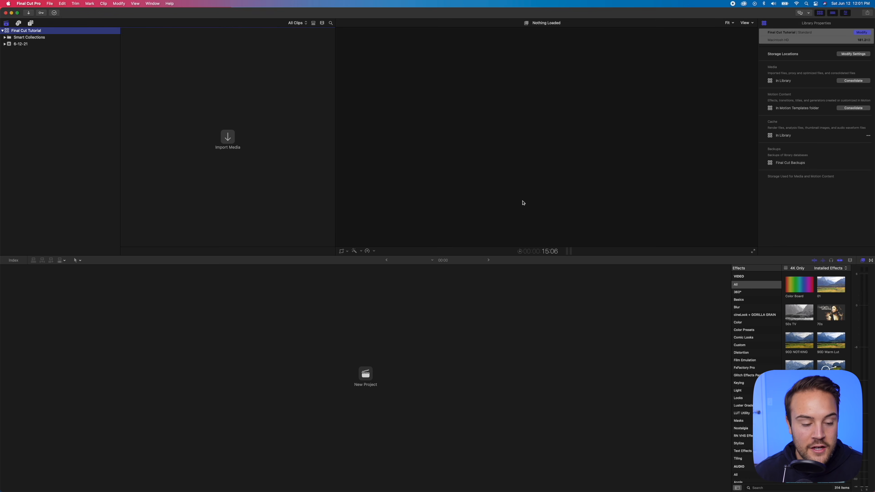
Switch to Finder, locate the saved Final Cut Tutorial library file in the project folder and open it in Final Cut Pro.
{"action": "left_click", "coordinate": [220, 481]}
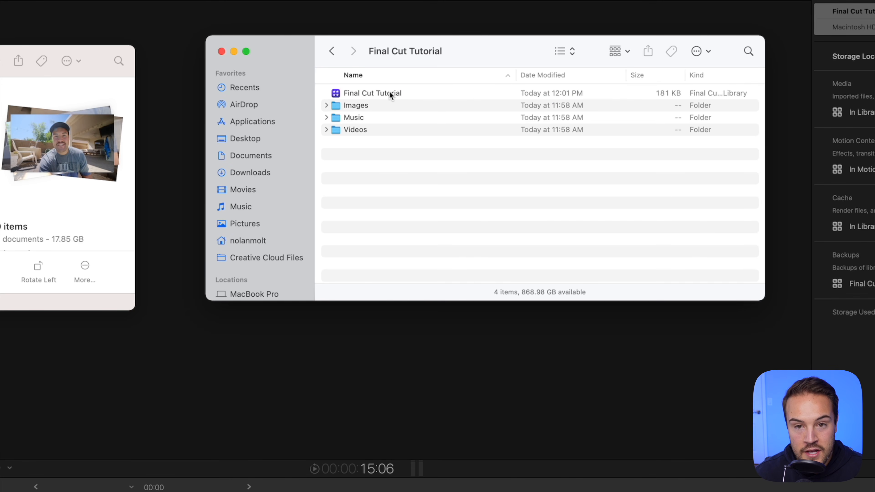
{"action": "left_click", "coordinate": [389, 91]}
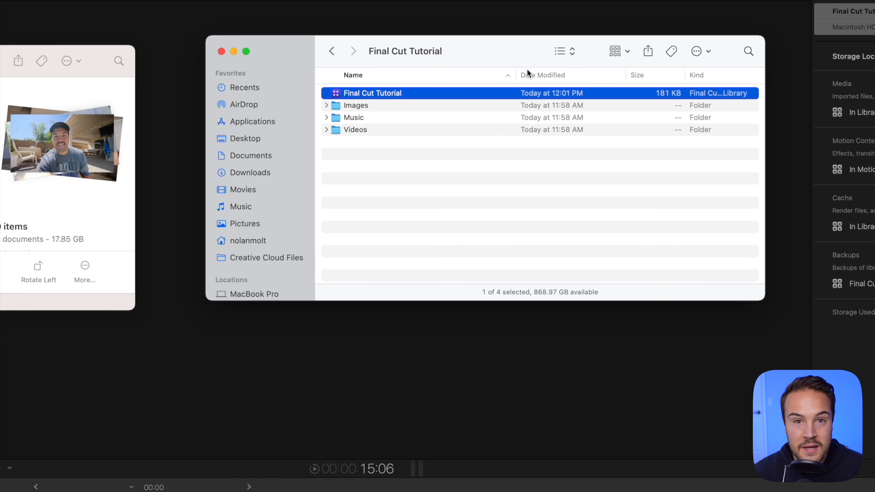
{"action": "double_click", "coordinate": [368, 93]}
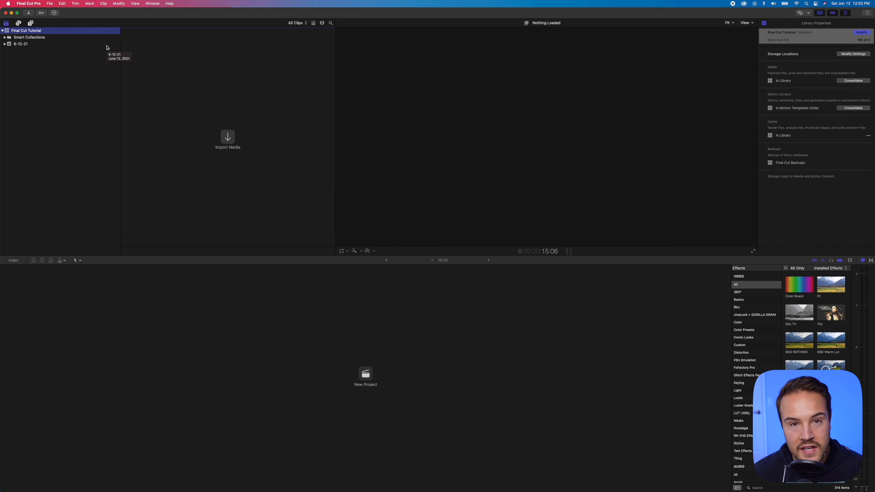
Rename the library's 6-12-21 event as Fuji Footage.
{"action": "left_click", "coordinate": [17, 45]}
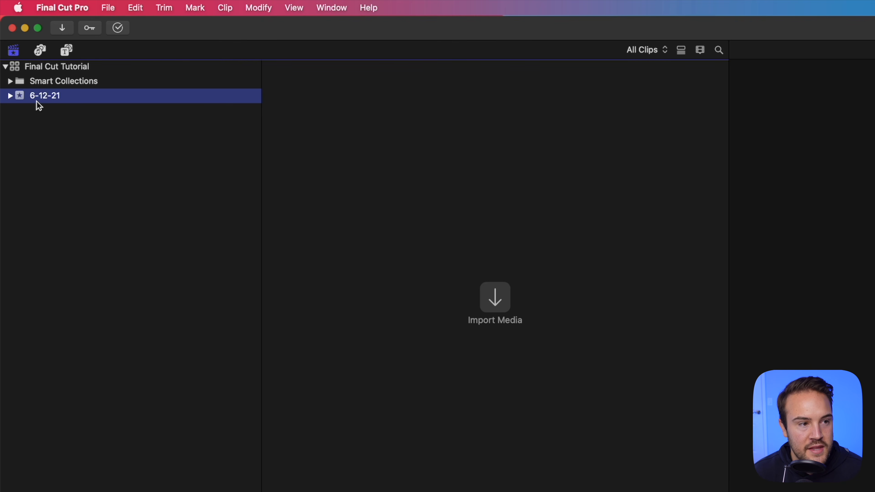
{"action": "left_click", "coordinate": [49, 96]}
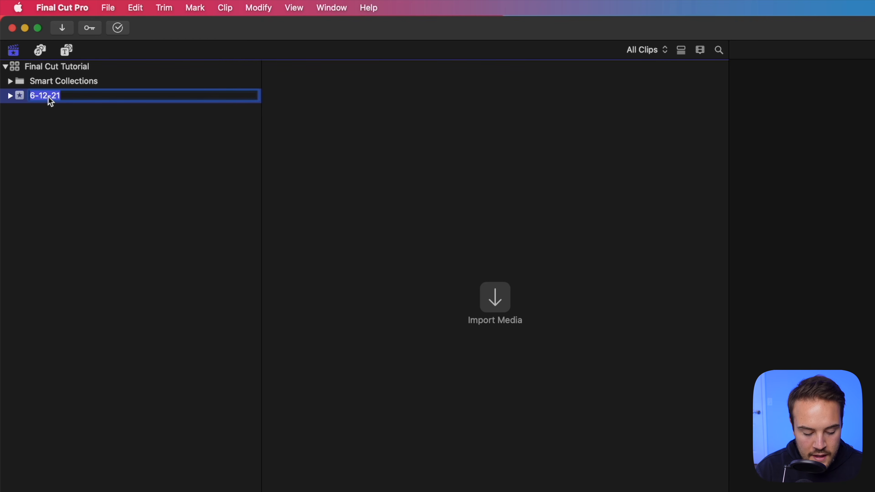
{"action": "type", "text": "Fuji Footage"}
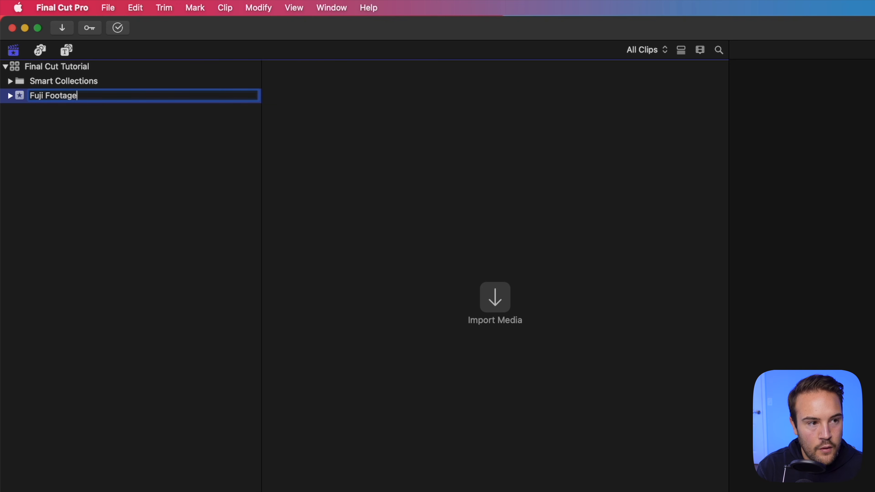
{"action": "key", "text": "Return"}
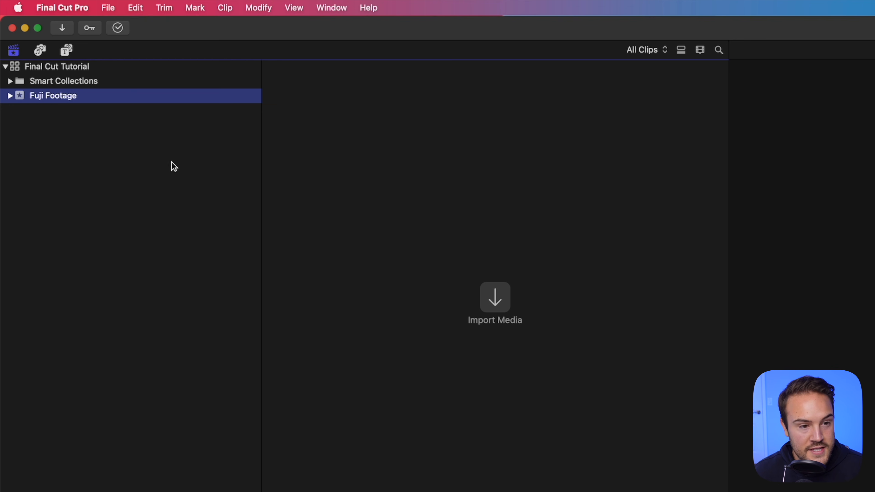
Start a media import and locate the Final Cut Tutorial folder within think media videos in the home folder's Movies.
{"action": "left_click", "coordinate": [491, 303]}
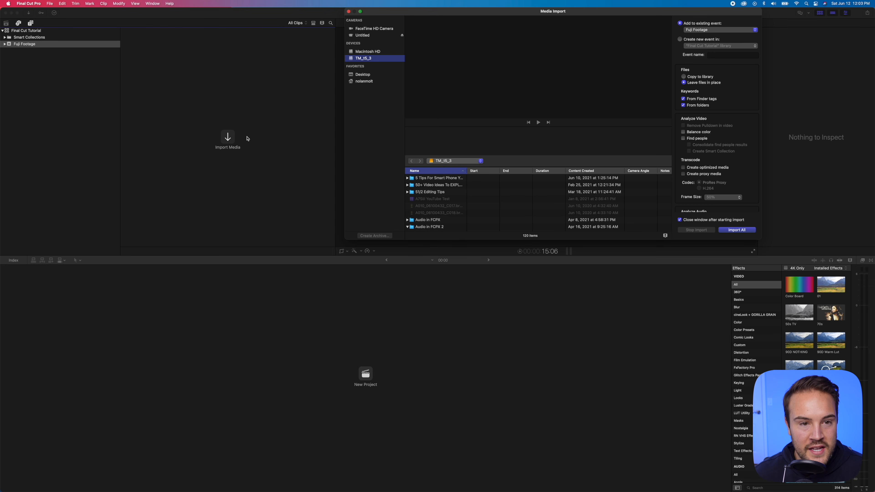
{"action": "left_click_drag", "start_coordinate": [584, 8], "coordinate": [525, 61]}
{"action": "left_click", "coordinate": [305, 122]}
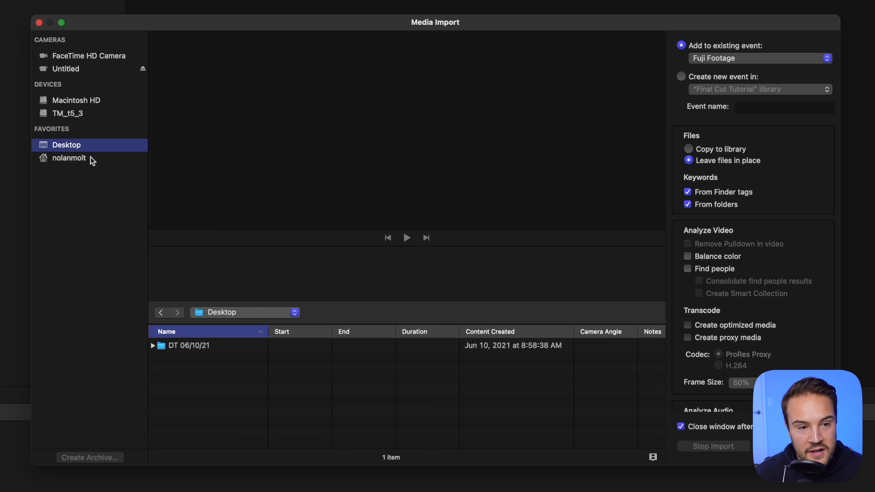
{"action": "left_click", "coordinate": [306, 128]}
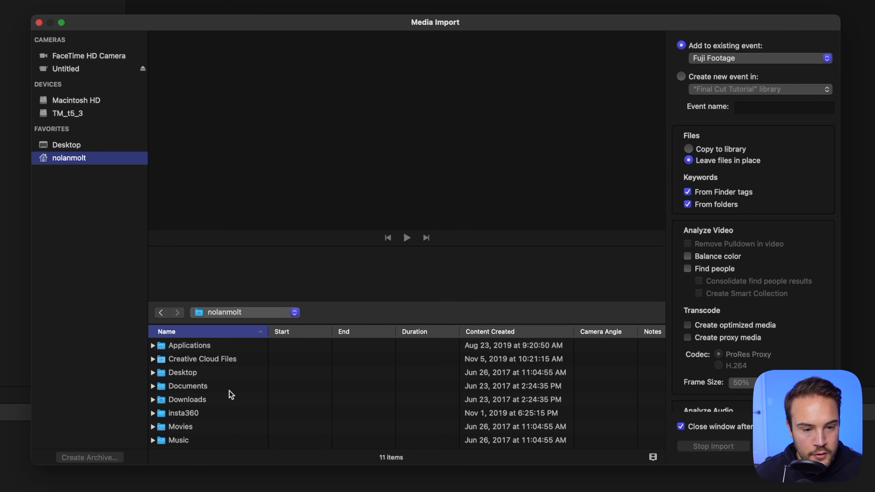
{"action": "double_click", "coordinate": [196, 427]}
{"action": "scroll", "coordinate": [305, 418], "scroll_direction": "down", "scroll_amount": 20}
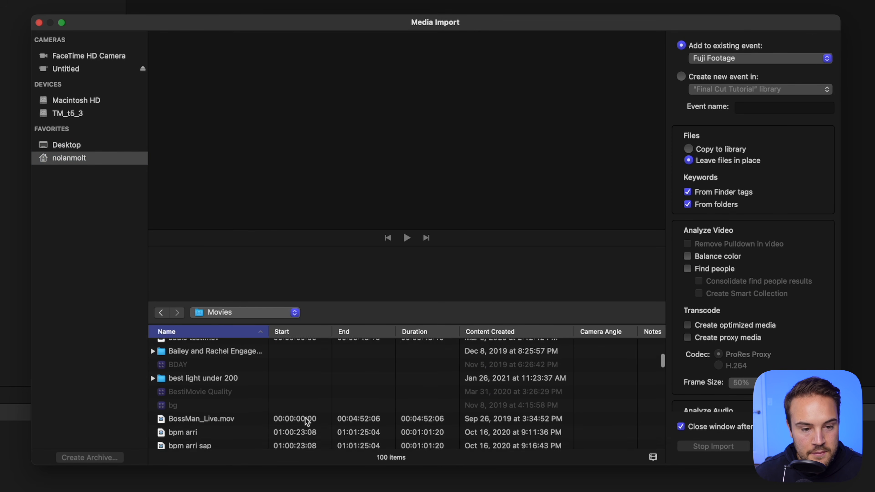
{"action": "double_click", "coordinate": [225, 372]}
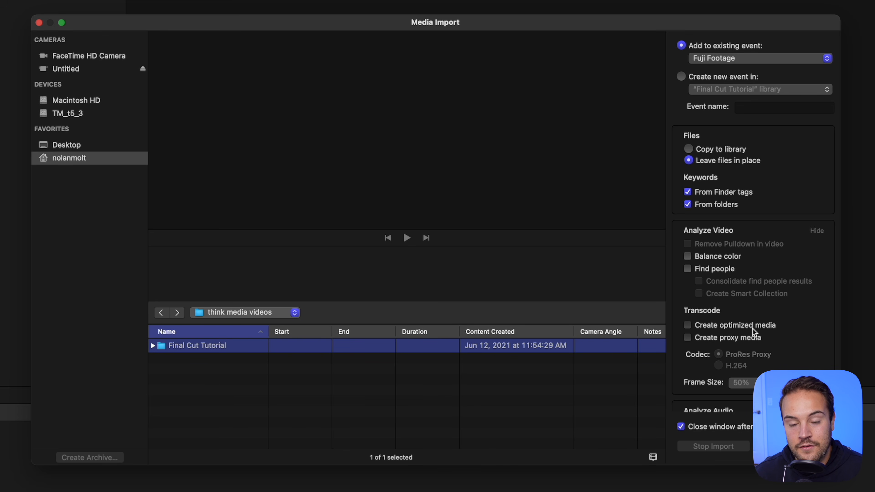
Enable ProRes Proxy media at 50% frame size and import the Final Cut Tutorial folder's footage into the Fuji Footage event.
{"action": "left_click", "coordinate": [695, 62]}
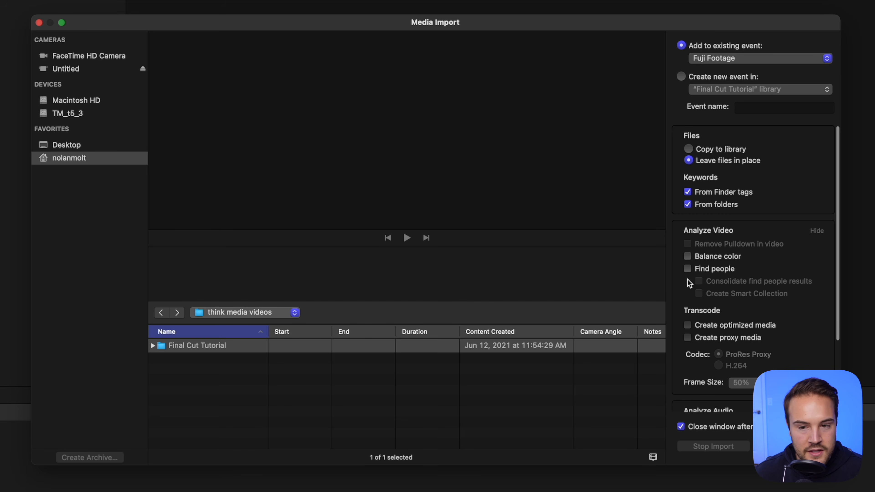
{"action": "scroll", "coordinate": [700, 269], "scroll_direction": "down", "scroll_amount": 4}
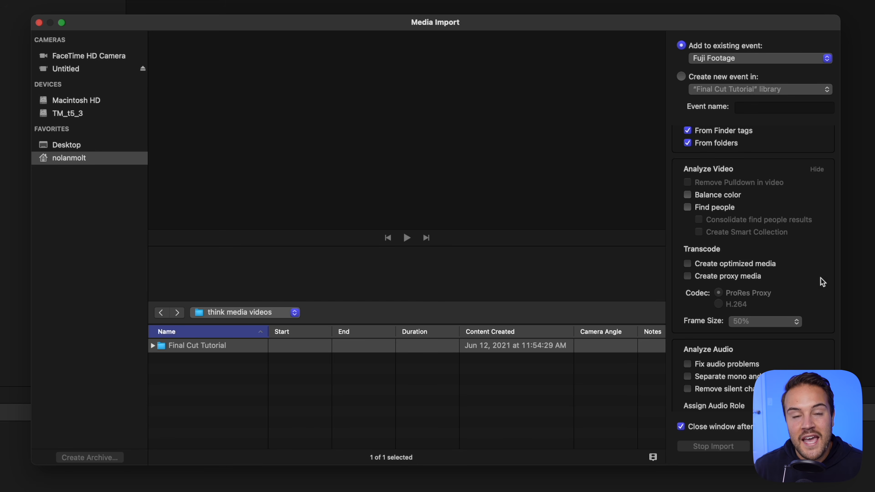
{"action": "left_click", "coordinate": [687, 276]}
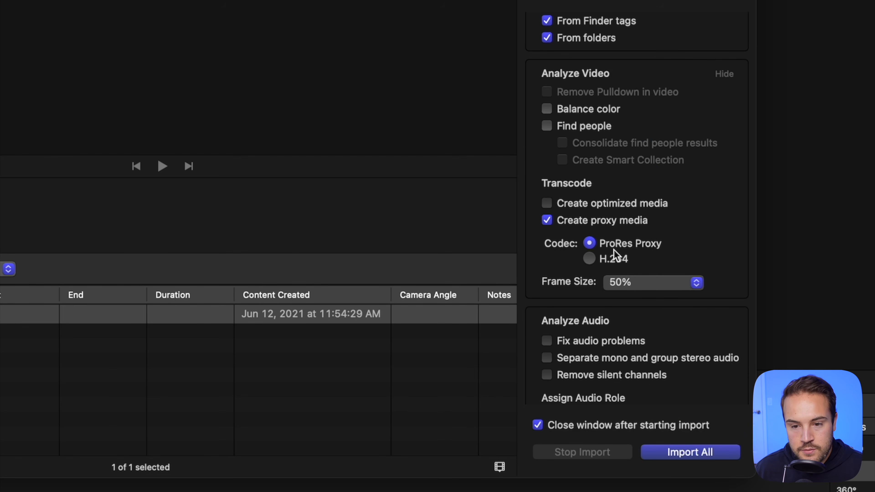
{"action": "left_click", "coordinate": [636, 282]}
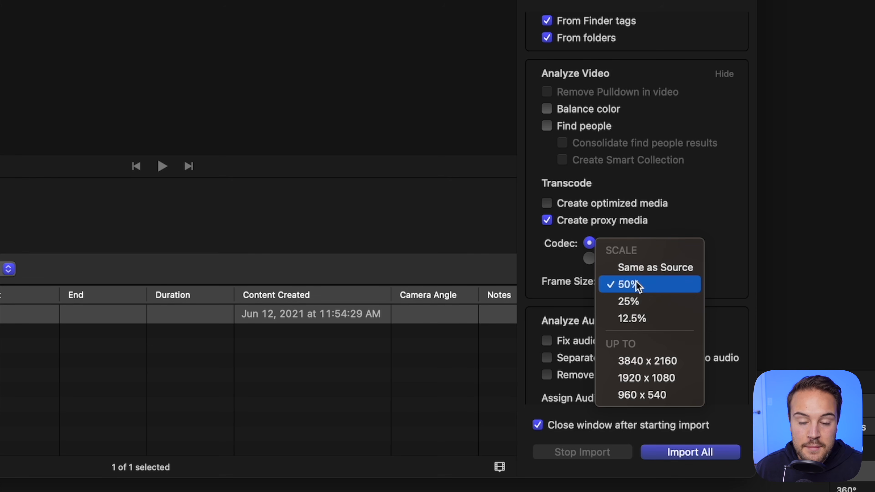
{"action": "left_click", "coordinate": [645, 283]}
{"action": "scroll", "coordinate": [684, 397], "scroll_direction": "down", "scroll_amount": 3}
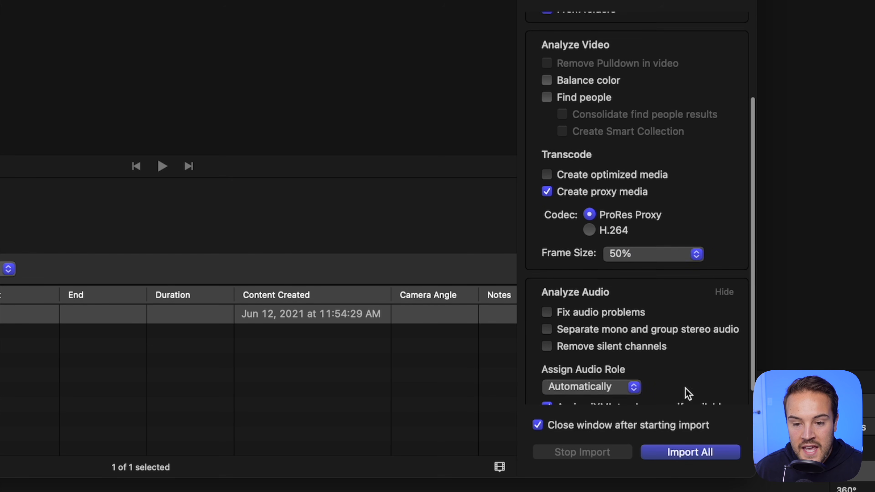
{"action": "left_click", "coordinate": [703, 453]}
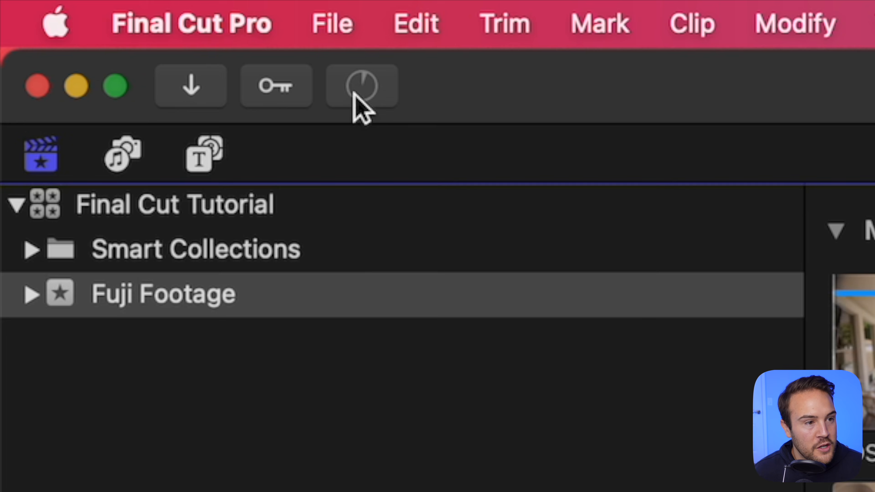
View the background tasks and expand the details of Transcoding and Analysis.
{"action": "left_click", "coordinate": [55, 15]}
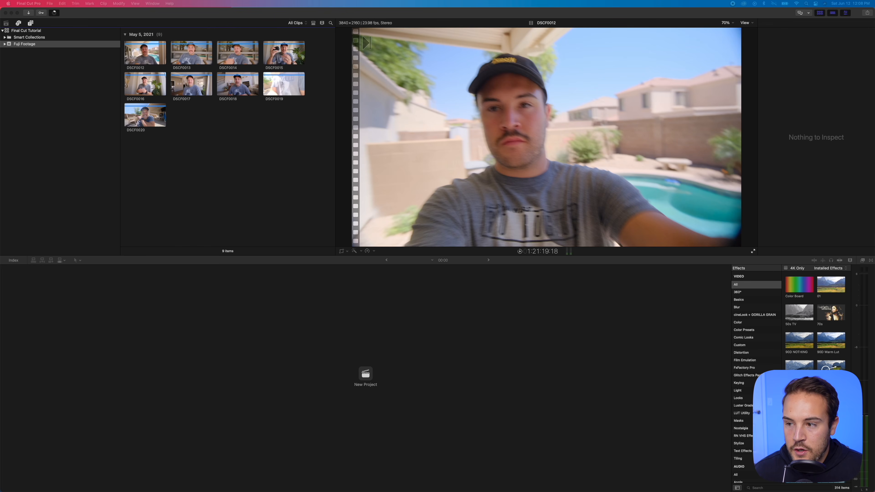
{"action": "left_click_drag", "start_coordinate": [619, 111], "coordinate": [147, 66]}
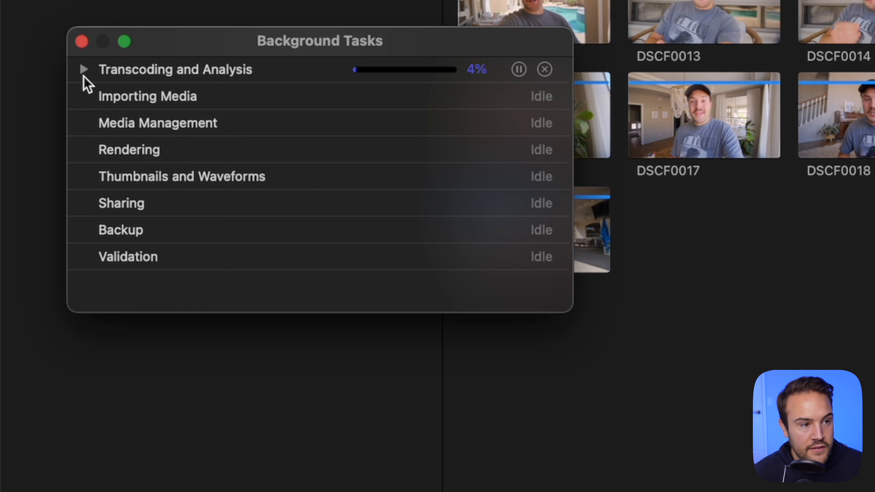
{"action": "left_click", "coordinate": [84, 70]}
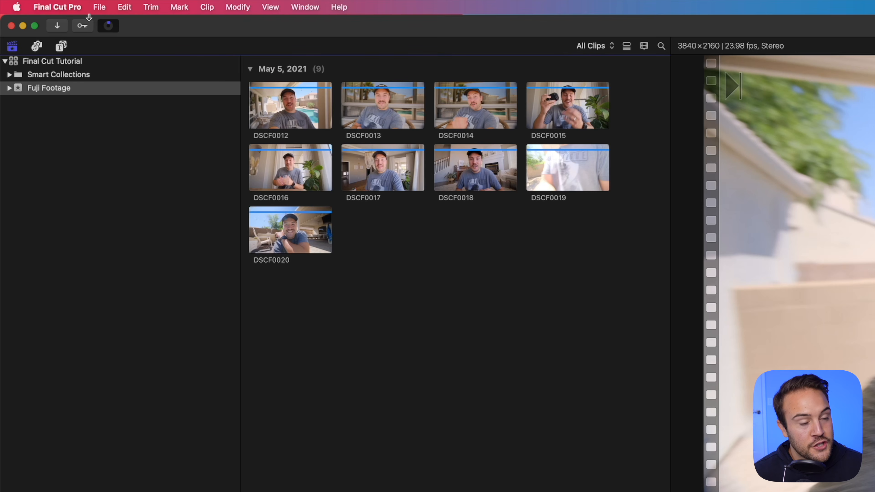
Start a new project in the Fuji Footage event and name it Final Cut Tutorial.
{"action": "left_click", "coordinate": [100, 8]}
{"action": "mouse_move", "coordinate": [107, 26]}
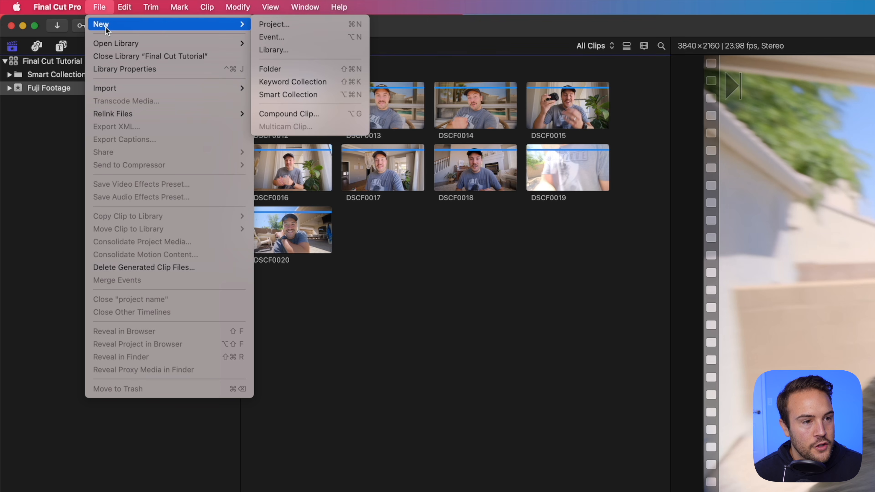
{"action": "left_click", "coordinate": [312, 25]}
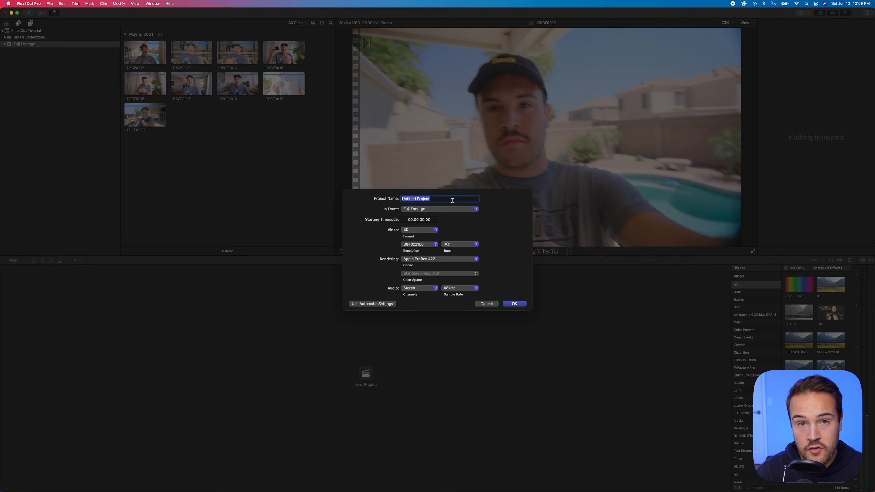
{"action": "type", "text": "Final "}
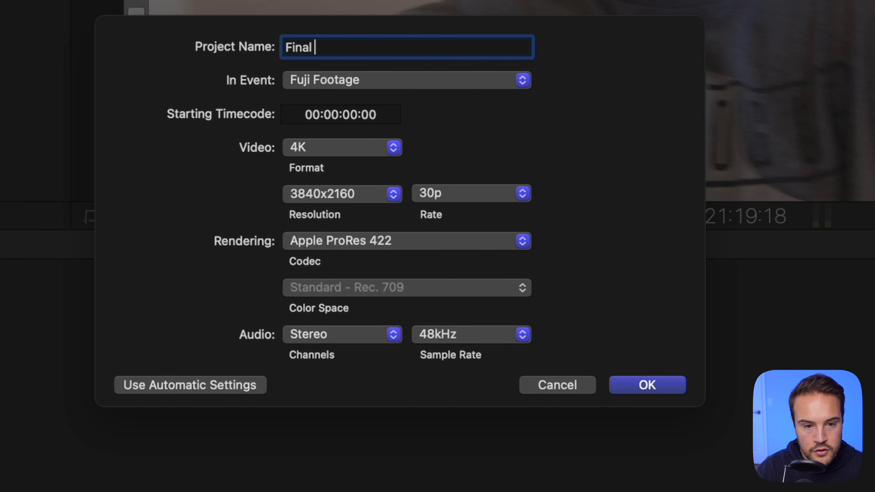
{"action": "type", "text": "Cut Tutorial"}
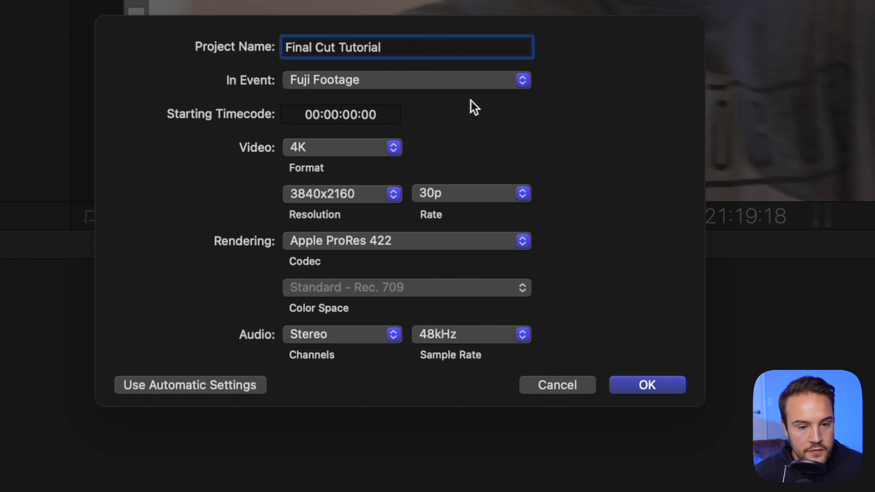
Try the 1080p HD video format for the new project and switch it back to 4K.
{"action": "left_click", "coordinate": [308, 149]}
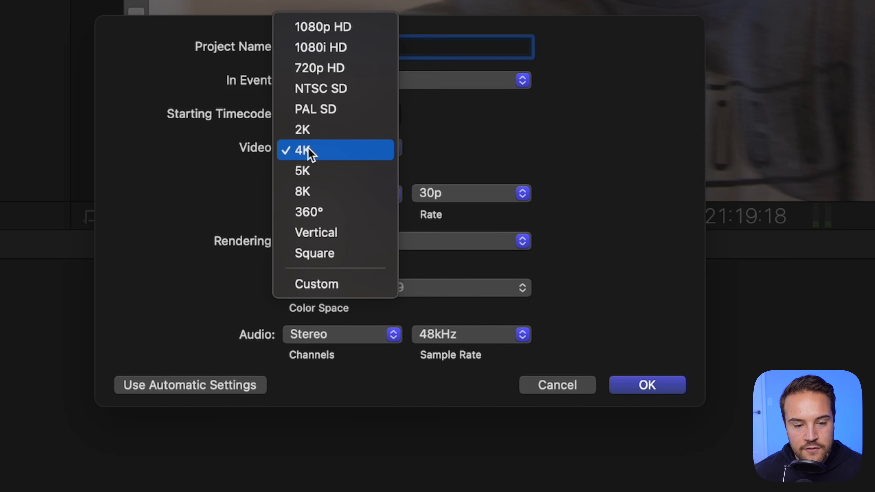
{"action": "left_click", "coordinate": [343, 30]}
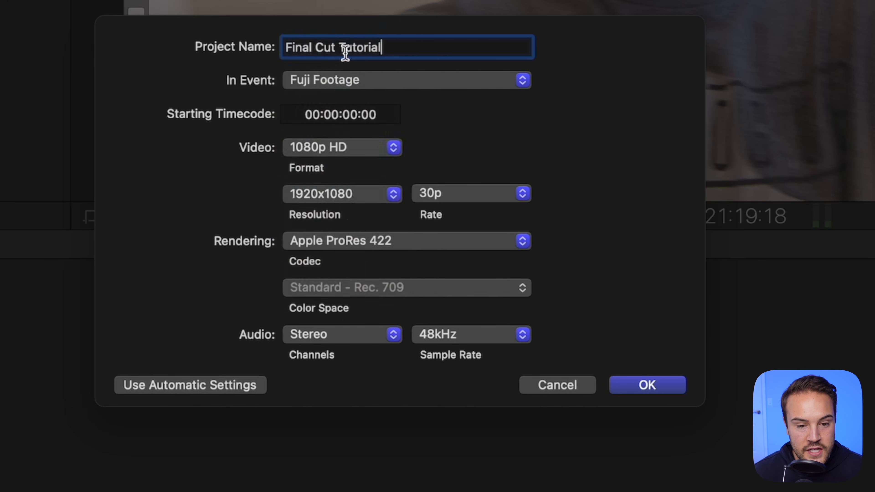
{"action": "left_click", "coordinate": [354, 148]}
{"action": "left_click", "coordinate": [345, 274]}
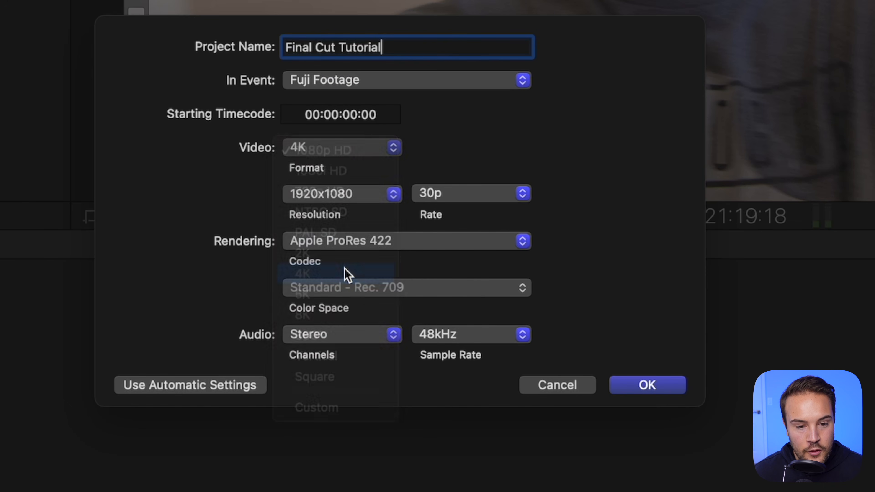
Set the project's frame rate to 23.98p and create the project.
{"action": "left_click", "coordinate": [453, 198]}
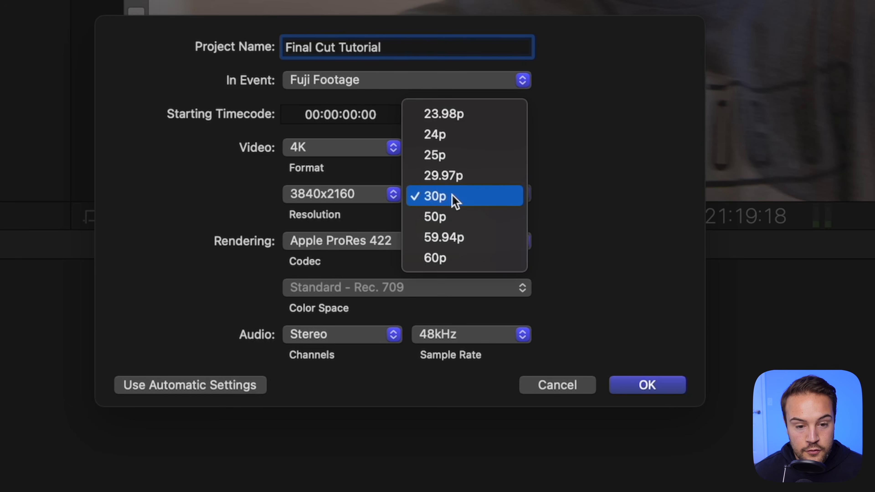
{"action": "left_click", "coordinate": [464, 114]}
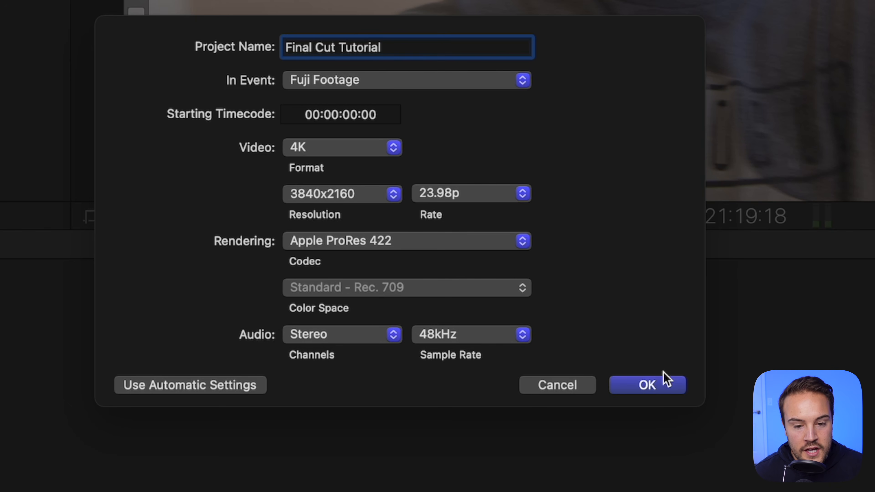
{"action": "left_click", "coordinate": [662, 384]}
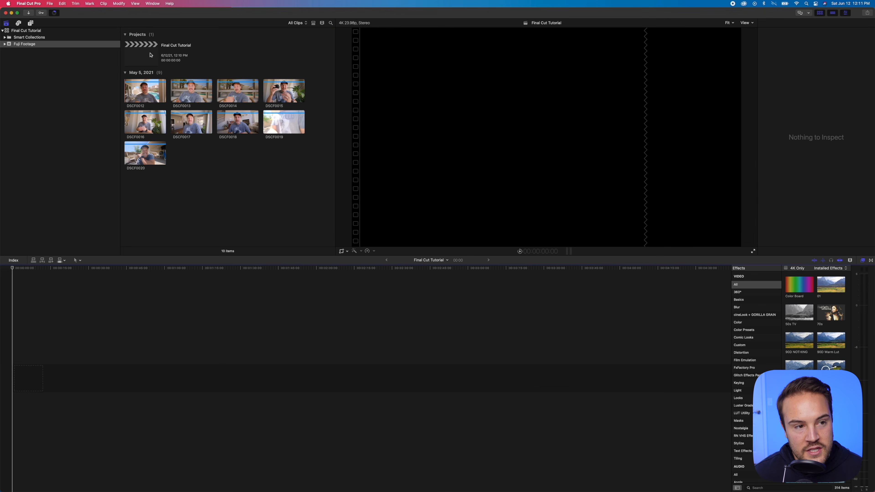
Mark an in point partway through clip DSCF0012 and place the selected range in the timeline.
{"action": "mouse_move", "coordinate": [12, 268]}
{"action": "left_mouse_down"}
{"action": "mouse_move", "coordinate": [465, 268]}
{"action": "mouse_move", "coordinate": [12, 268]}
{"action": "left_mouse_up"}
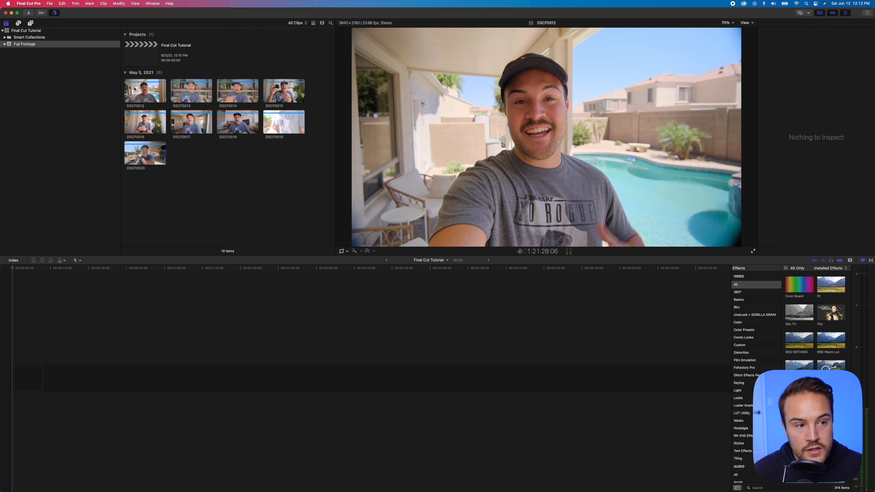
{"action": "left_click", "coordinate": [134, 89]}
{"action": "left_click_drag", "start_coordinate": [134, 89], "coordinate": [69, 373]}
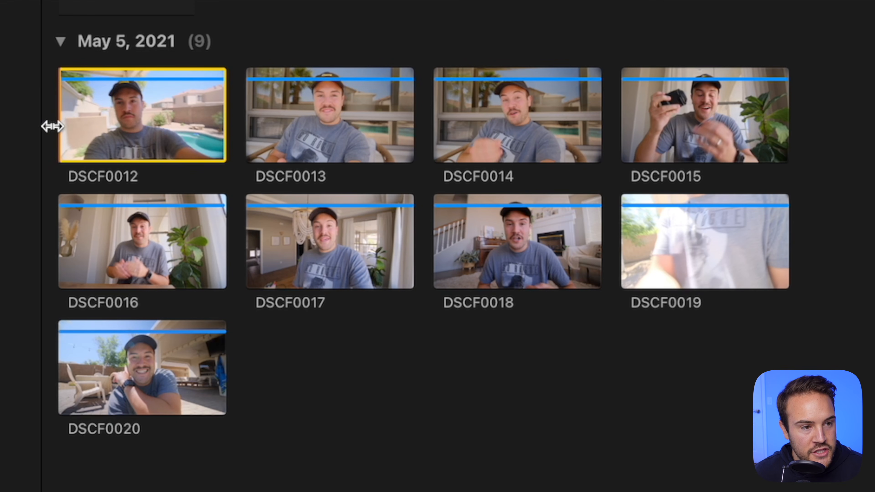
{"action": "key", "text": "i"}
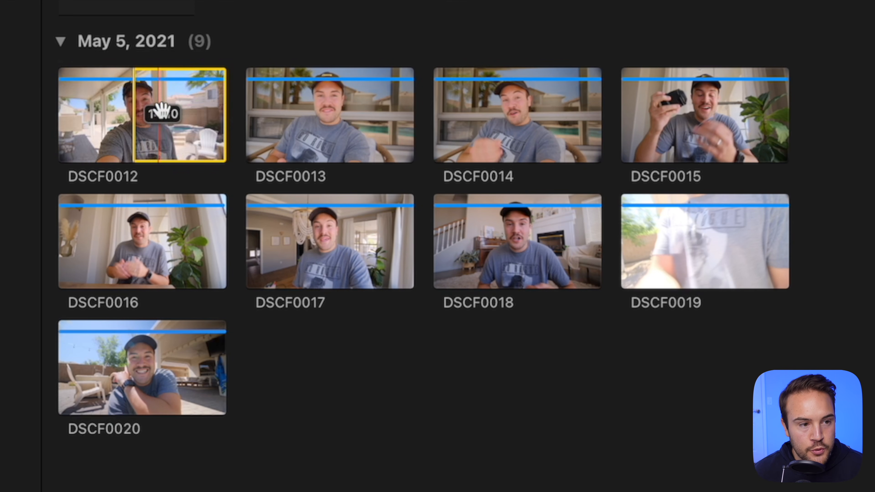
{"action": "left_click_drag", "start_coordinate": [141, 114], "coordinate": [105, 354]}
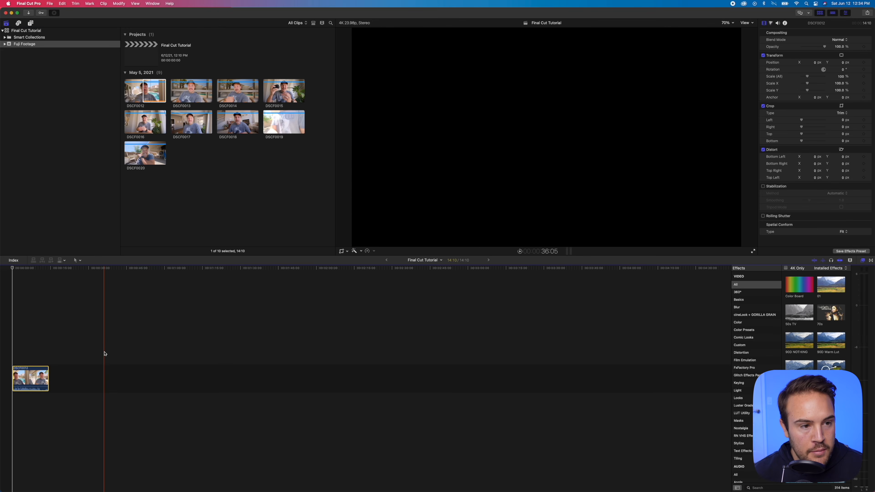
Try adding a second portion of DSCF0012 beside the first in the timeline, and clear these test clips.
{"action": "left_click", "coordinate": [144, 94]}
{"action": "left_click_drag", "start_coordinate": [143, 94], "coordinate": [73, 379]}
{"action": "left_click_drag", "start_coordinate": [51, 381], "coordinate": [73, 381]}
{"action": "left_click", "coordinate": [42, 379]}
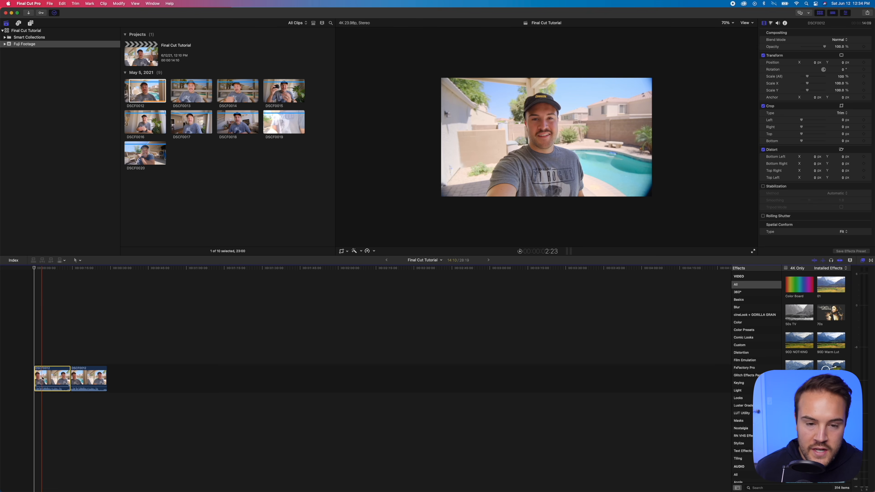
{"action": "key", "text": "Delete"}
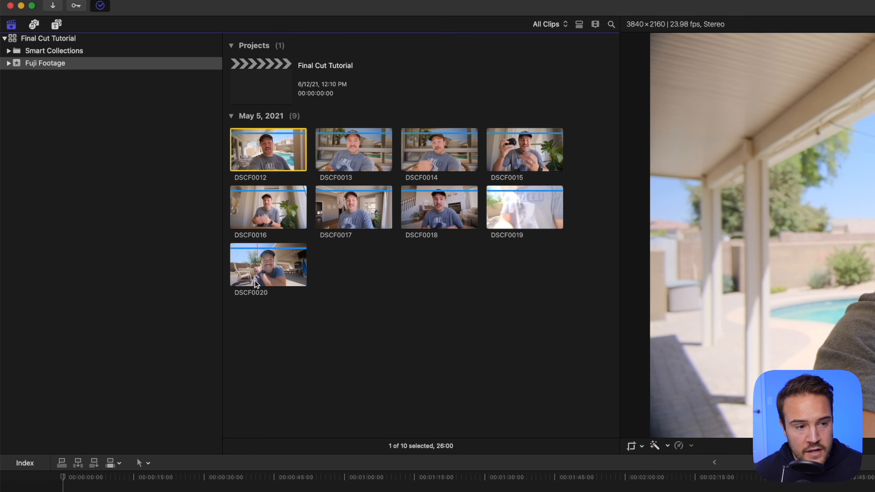
Select all clips from DSCF0012 to DSCF0020 and add them to the empty timeline.
{"action": "left_click", "coordinate": [259, 270], "text": "shift"}
{"action": "left_click_drag", "start_coordinate": [268, 149], "coordinate": [254, 329]}
{"action": "left_click_drag", "start_coordinate": [137, 189], "coordinate": [94, 367]}
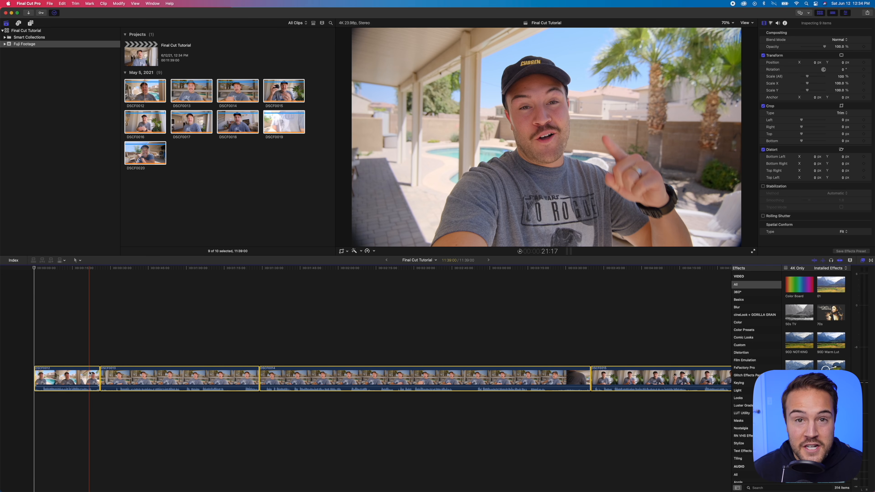
Select the DSCF0012 clip in the timeline, look through the Effects browser and show the Transitions browser.
{"action": "left_click", "coordinate": [52, 373]}
{"action": "left_click", "coordinate": [51, 373]}
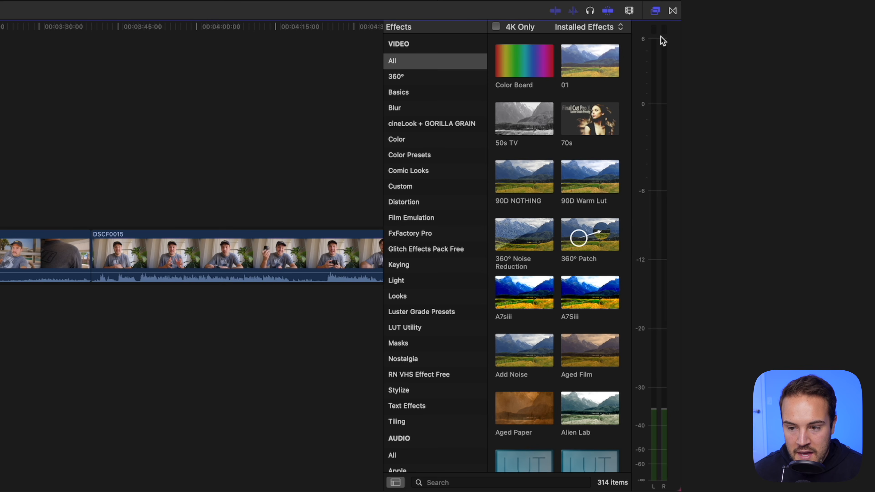
{"action": "left_click", "coordinate": [863, 261]}
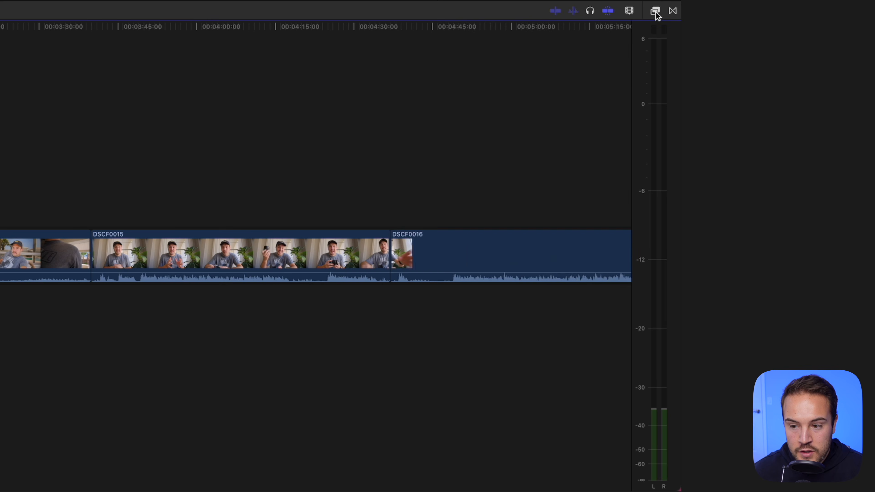
{"action": "left_click", "coordinate": [656, 11]}
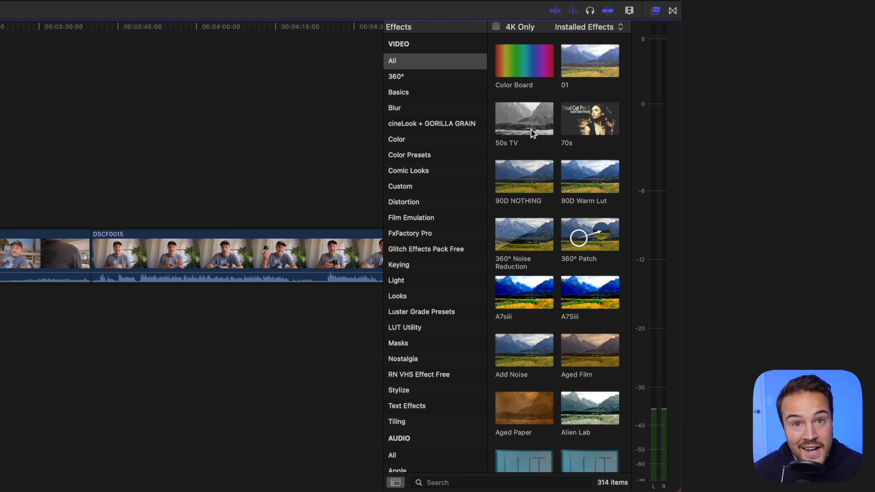
{"action": "left_click", "coordinate": [673, 11]}
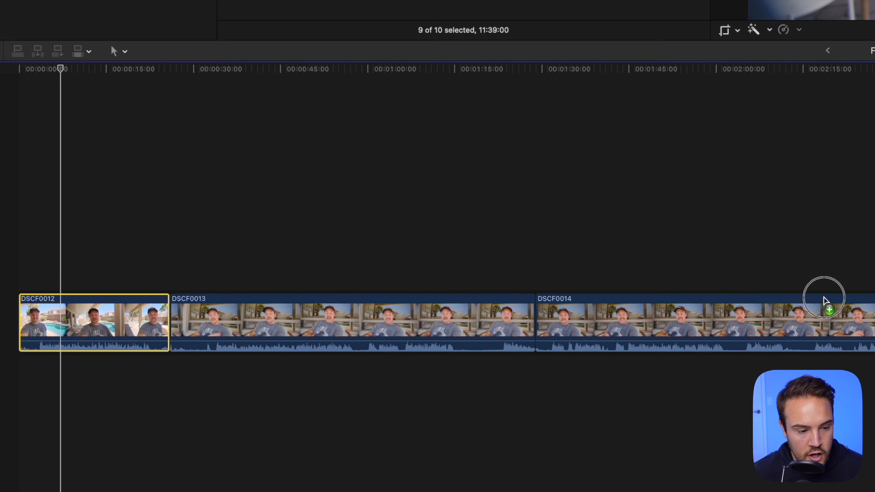
Apply the Cross Dissolve transition to DSCF0013 with overlapping media, preview the cut, and delete the transition between DSCF0012 and DSCF0013.
{"action": "left_click_drag", "start_coordinate": [821, 293], "coordinate": [219, 328]}
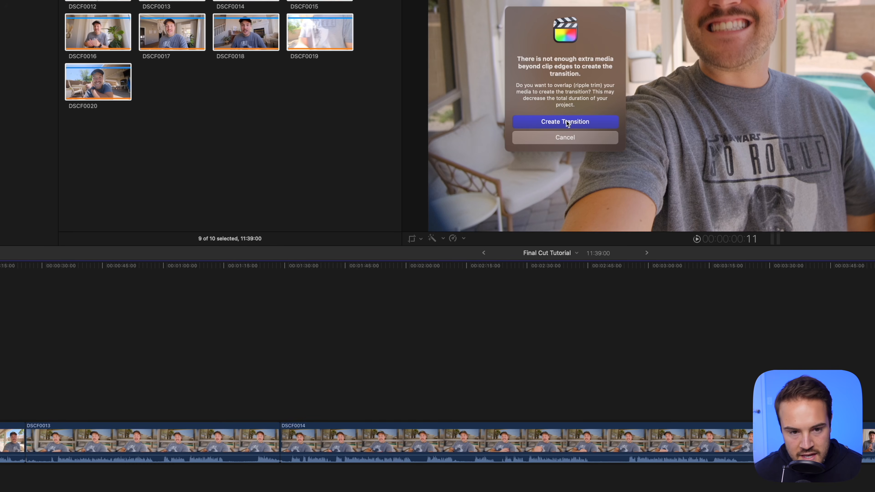
{"action": "left_click", "coordinate": [567, 123]}
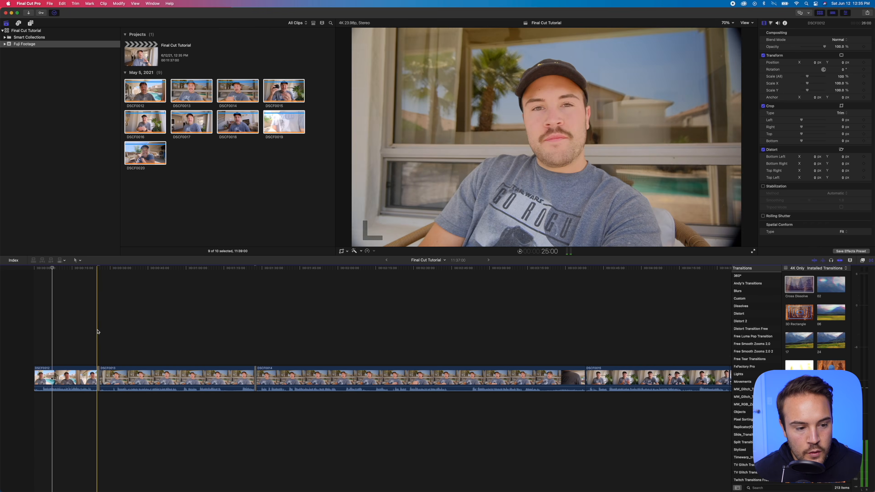
{"action": "key", "text": "super+equal"}
{"action": "key", "text": "super+equal"}
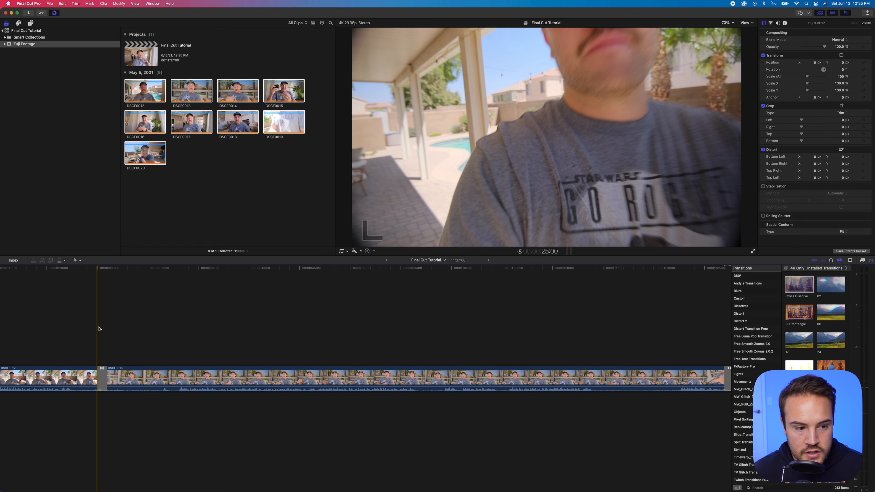
{"action": "key", "text": "space"}
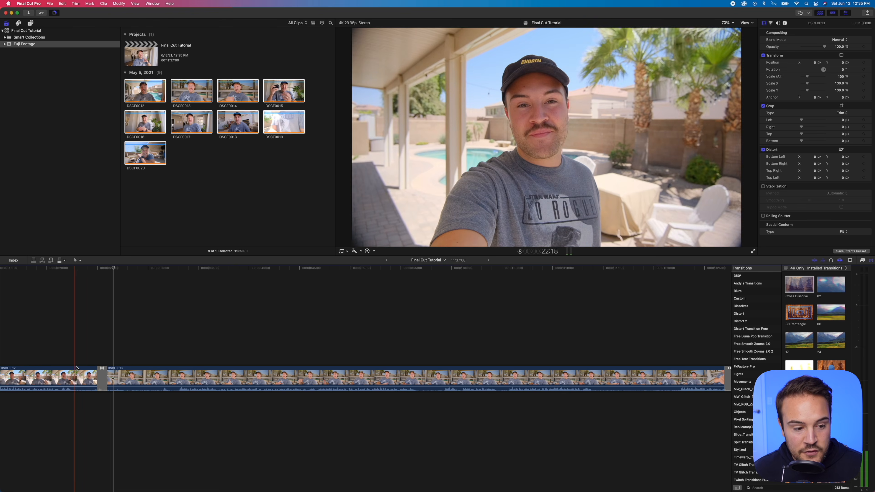
{"action": "left_click", "coordinate": [99, 379]}
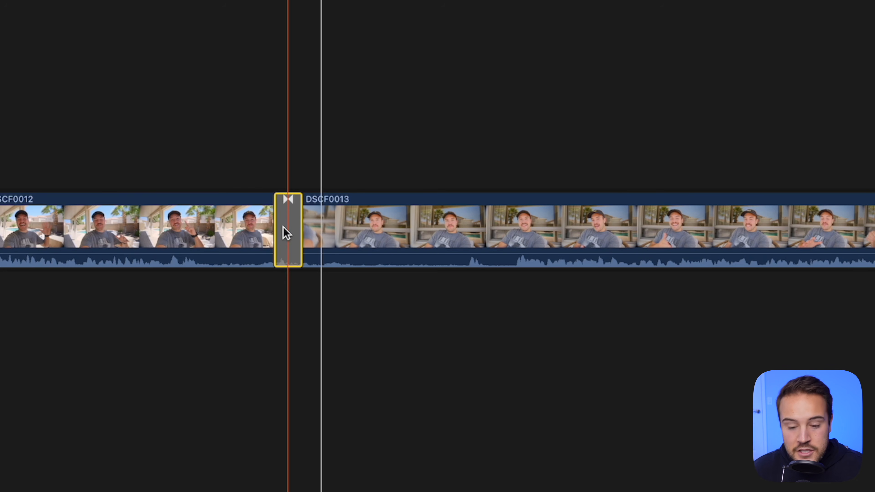
{"action": "key", "text": "Delete"}
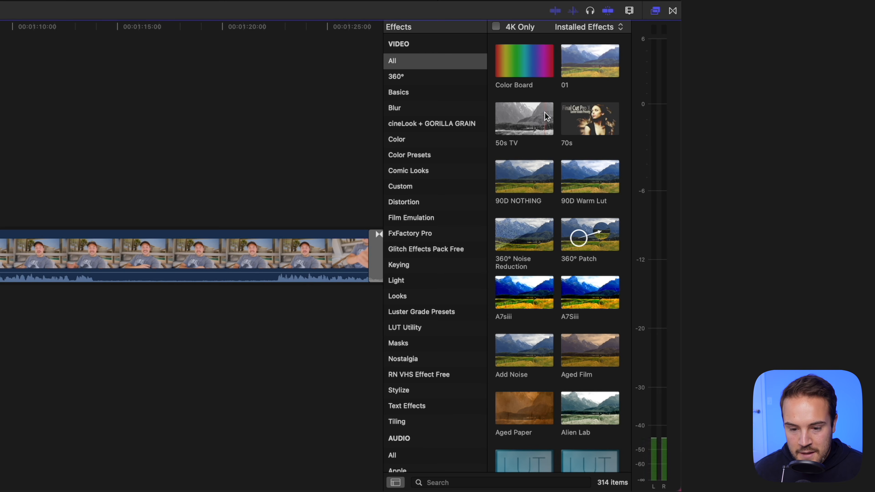
Try the 50s TV effect on the DSCF0013 timeline clip and remove it.
{"action": "left_click_drag", "start_coordinate": [547, 118], "coordinate": [383, 379]}
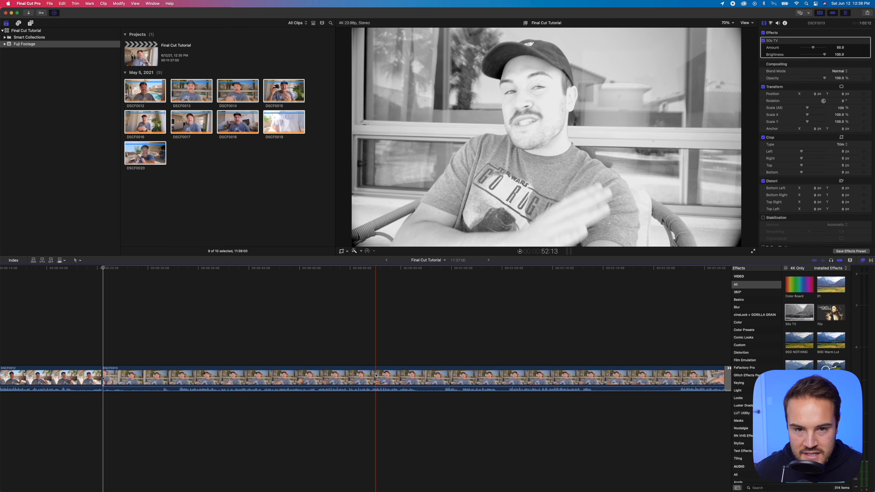
{"action": "left_click", "coordinate": [376, 376]}
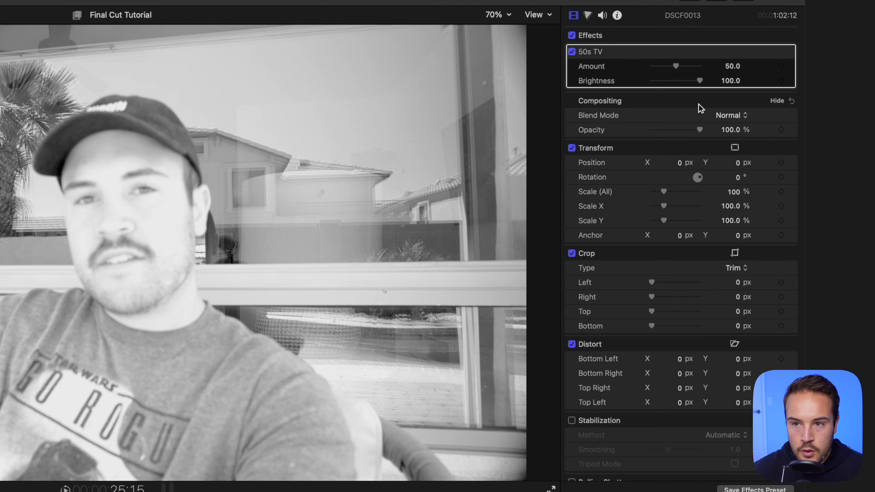
{"action": "left_click", "coordinate": [608, 53]}
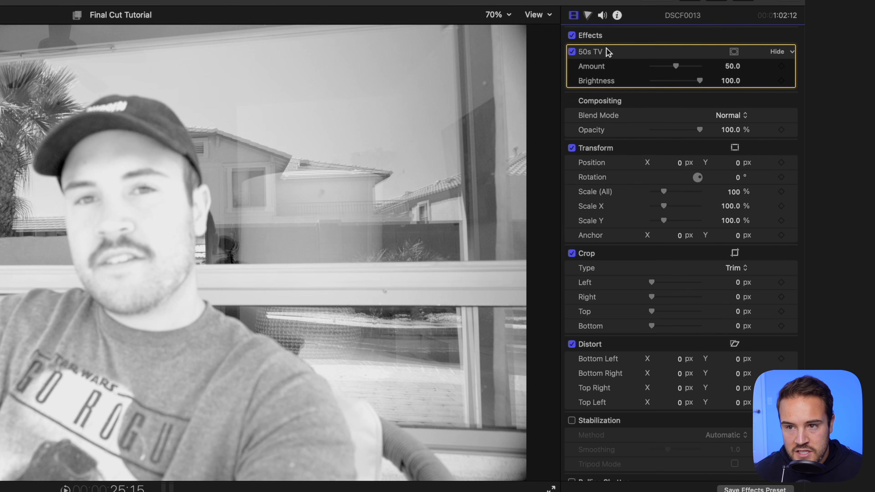
{"action": "key", "text": "Delete"}
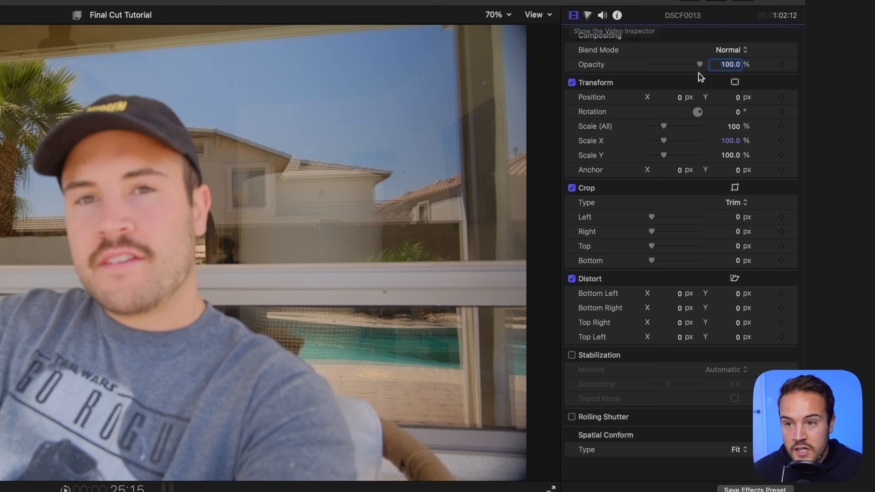
Try adjusting the DSCF0013 clip's opacity, horizontal position and overall scale, including a scale of 200%.
{"action": "mouse_move", "coordinate": [699, 65]}
{"action": "left_mouse_down"}
{"action": "mouse_move", "coordinate": [642, 65]}
{"action": "mouse_move", "coordinate": [703, 65]}
{"action": "left_mouse_up"}
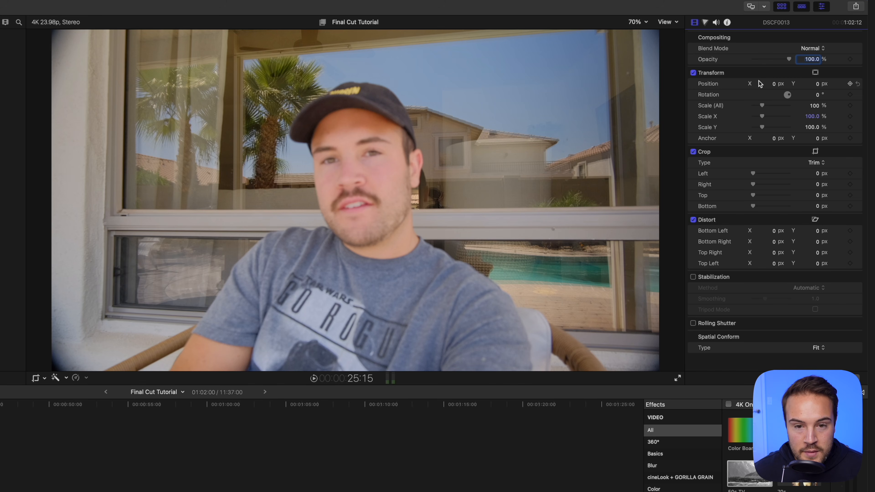
{"action": "left_click_drag", "start_coordinate": [774, 83], "coordinate": [720, 83]}
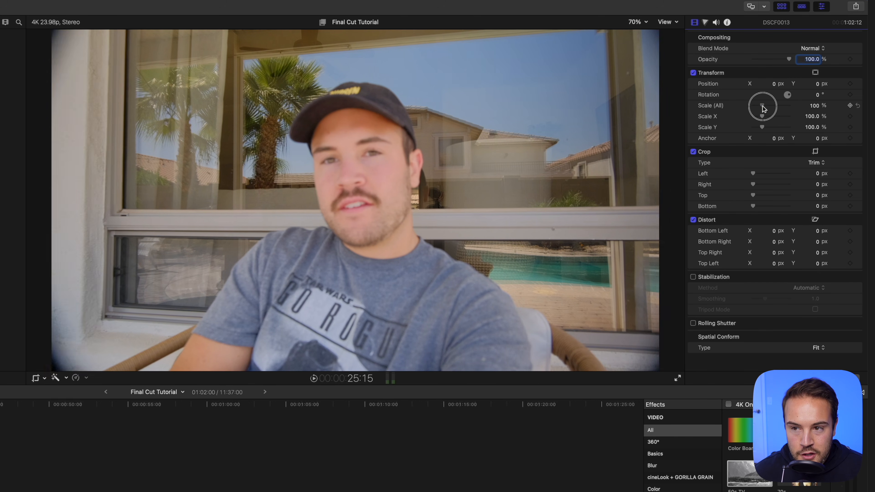
{"action": "left_click_drag", "start_coordinate": [763, 108], "coordinate": [768, 109]}
{"action": "left_click", "coordinate": [815, 105]}
{"action": "type", "text": "200"}
{"action": "key", "text": "Return"}
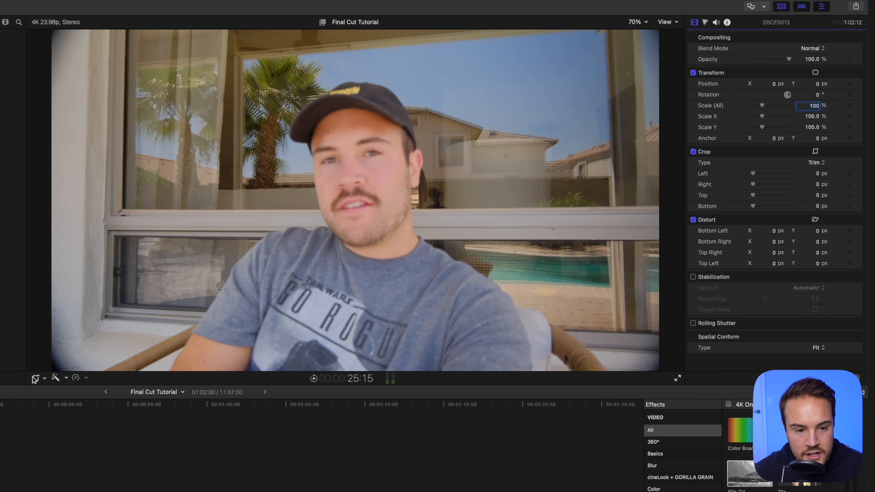
Try the on-screen Transform controls on DSCF0013, shrinking the image to about 79% and moving it, and reset the transform.
{"action": "left_click", "coordinate": [44, 378]}
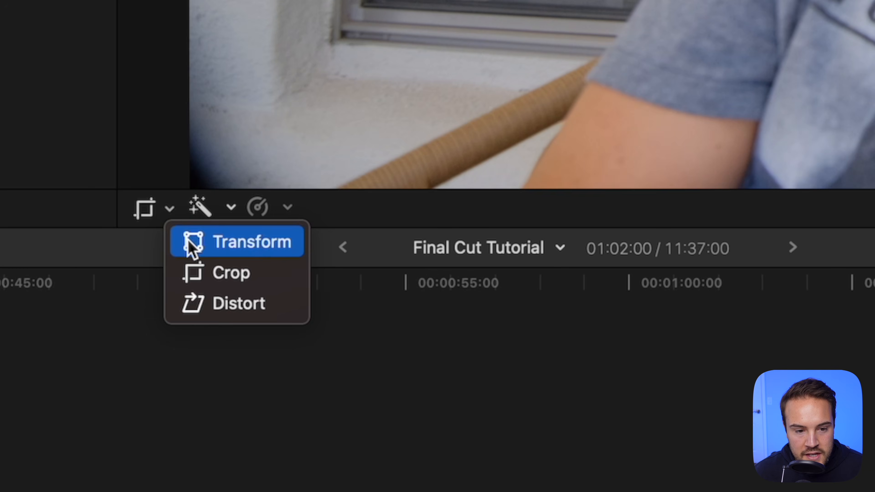
{"action": "left_click", "coordinate": [190, 242]}
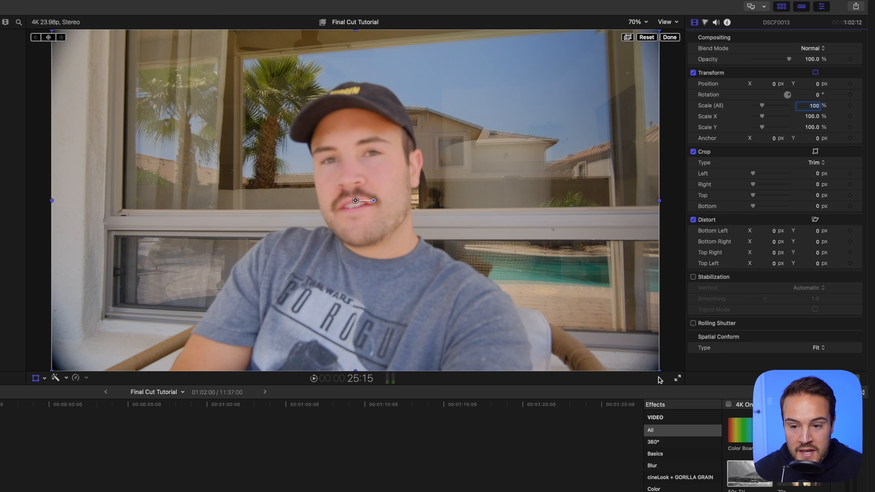
{"action": "left_click_drag", "start_coordinate": [51, 371], "coordinate": [144, 338]}
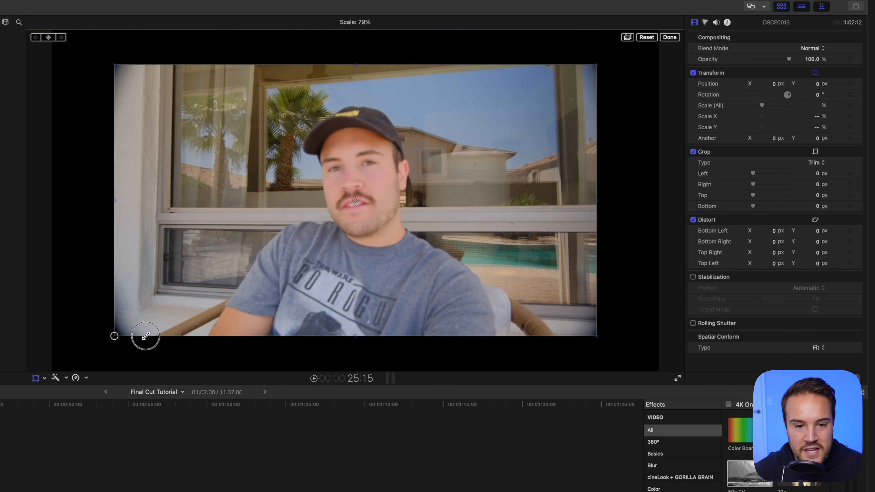
{"action": "mouse_move", "coordinate": [273, 278]}
{"action": "left_mouse_down"}
{"action": "mouse_move", "coordinate": [279, 264]}
{"action": "mouse_move", "coordinate": [194, 274]}
{"action": "mouse_move", "coordinate": [290, 283]}
{"action": "left_mouse_up"}
{"action": "left_click_drag", "start_coordinate": [606, 327], "coordinate": [656, 368]}
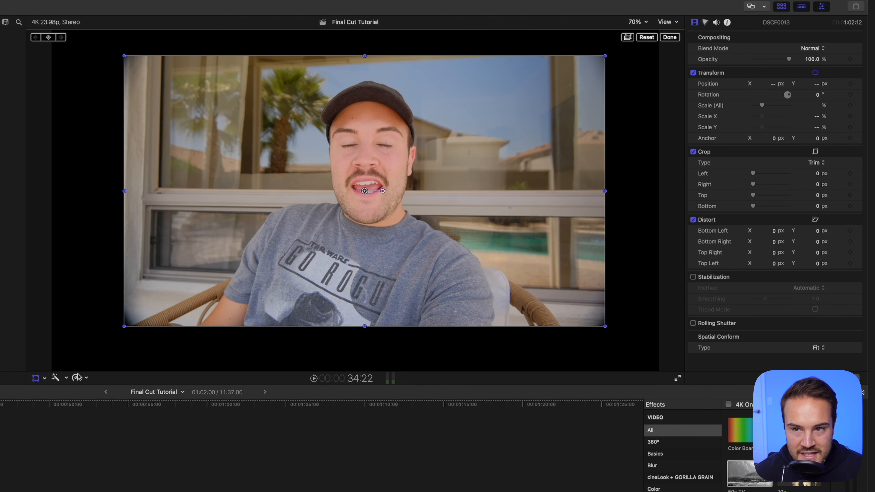
{"action": "left_click", "coordinate": [650, 37]}
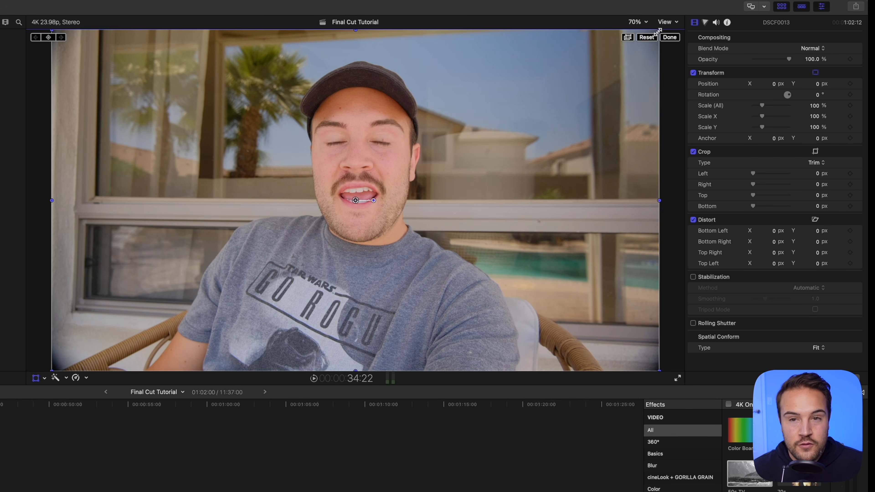
Try the Crop tool on DSCF0013, framing the picture in Crop mode and cutting in its sides in Trim mode.
{"action": "left_click", "coordinate": [44, 378]}
{"action": "left_click", "coordinate": [59, 401]}
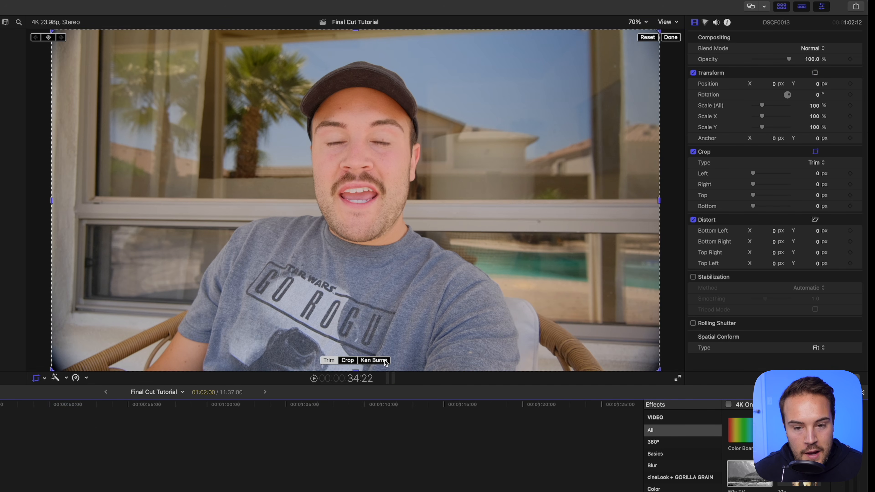
{"action": "left_click", "coordinate": [350, 361]}
{"action": "left_click_drag", "start_coordinate": [658, 369], "coordinate": [547, 295]}
{"action": "left_click_drag", "start_coordinate": [503, 271], "coordinate": [540, 285]}
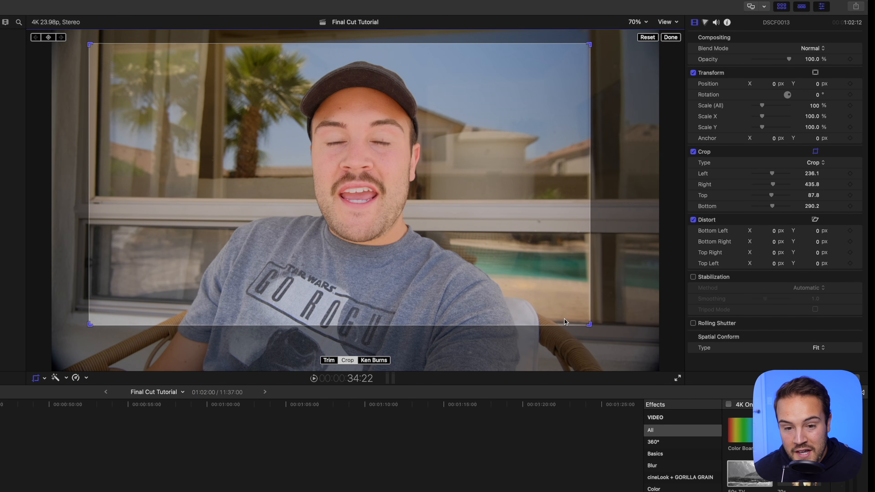
{"action": "left_click", "coordinate": [329, 360]}
{"action": "left_click_drag", "start_coordinate": [90, 325], "coordinate": [218, 340]}
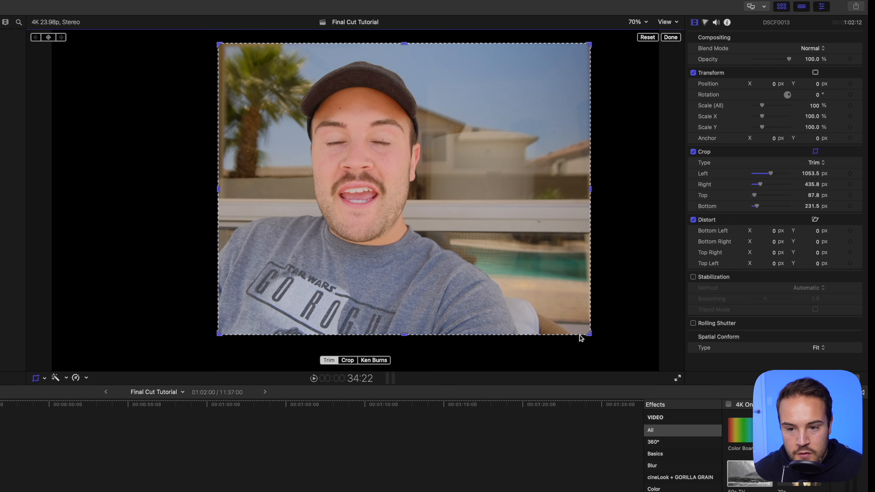
{"action": "left_click_drag", "start_coordinate": [591, 333], "coordinate": [462, 344]}
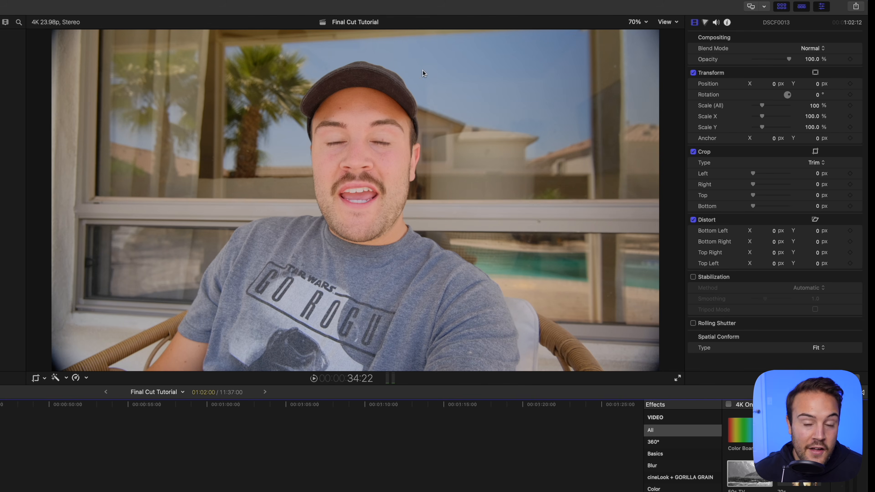
Try the viewer at 50% zoom, enlarge the viewer area against the timeline and browser, and set the zoom back to Fit.
{"action": "left_click", "coordinate": [646, 23]}
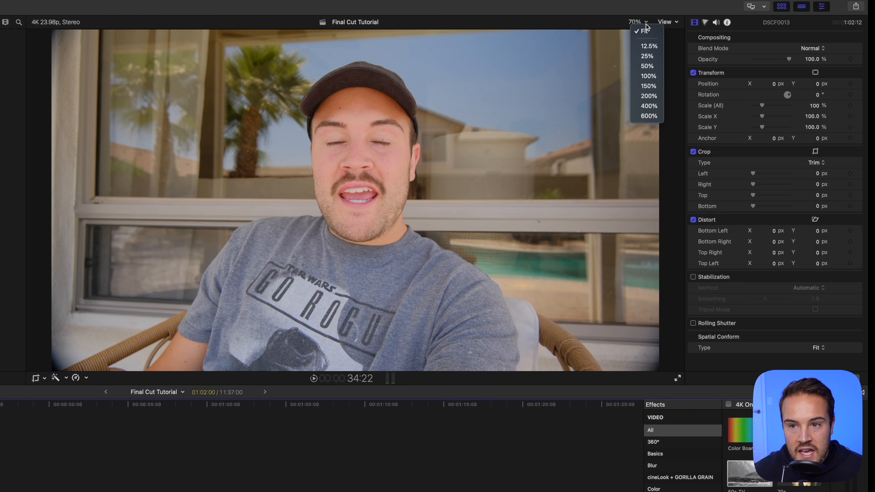
{"action": "left_click", "coordinate": [648, 66]}
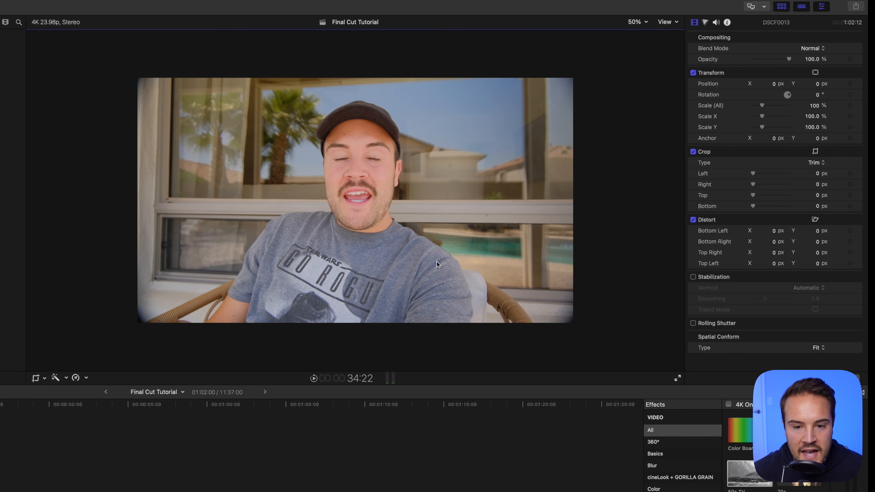
{"action": "left_click_drag", "start_coordinate": [39, 386], "coordinate": [34, 434]}
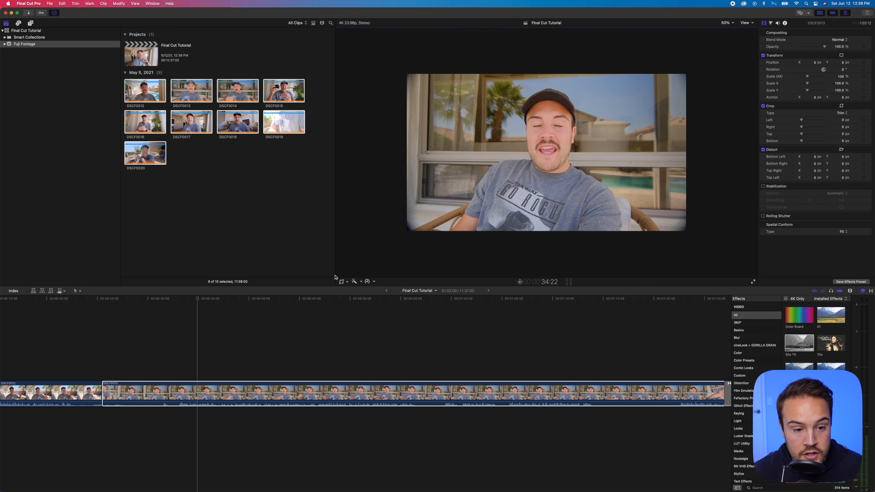
{"action": "left_click_drag", "start_coordinate": [336, 277], "coordinate": [282, 277]}
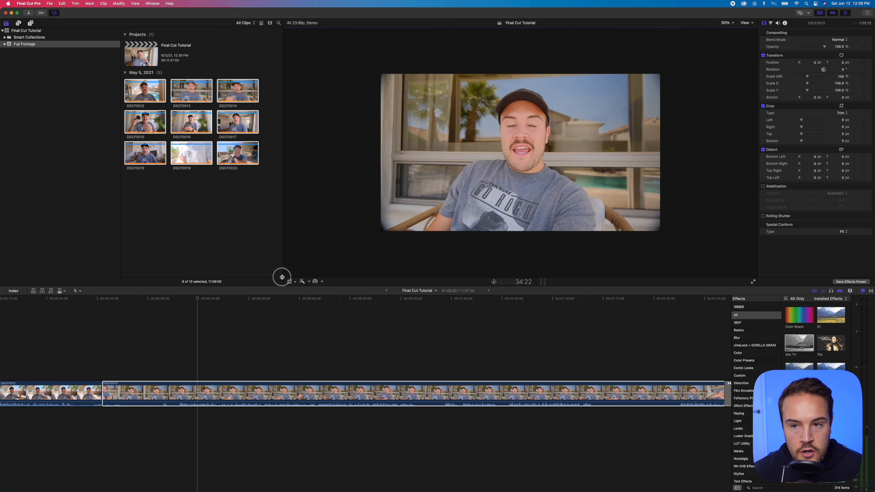
{"action": "left_click", "coordinate": [731, 23]}
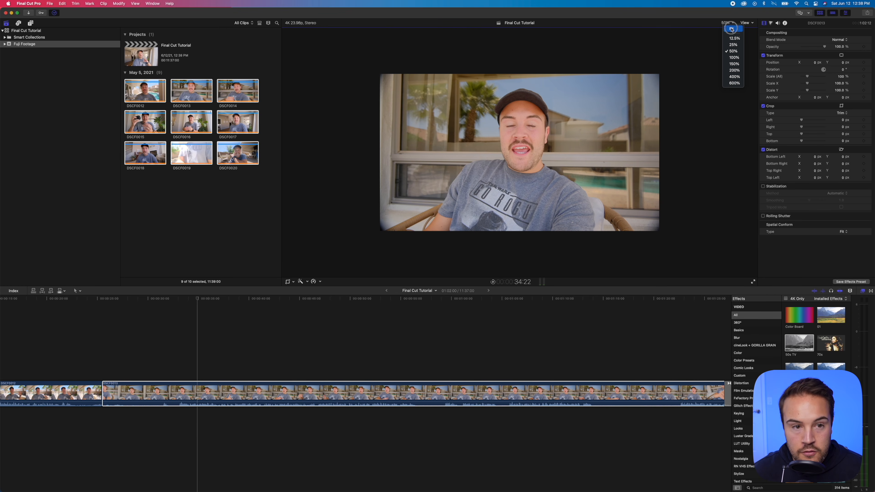
{"action": "left_click", "coordinate": [732, 29]}
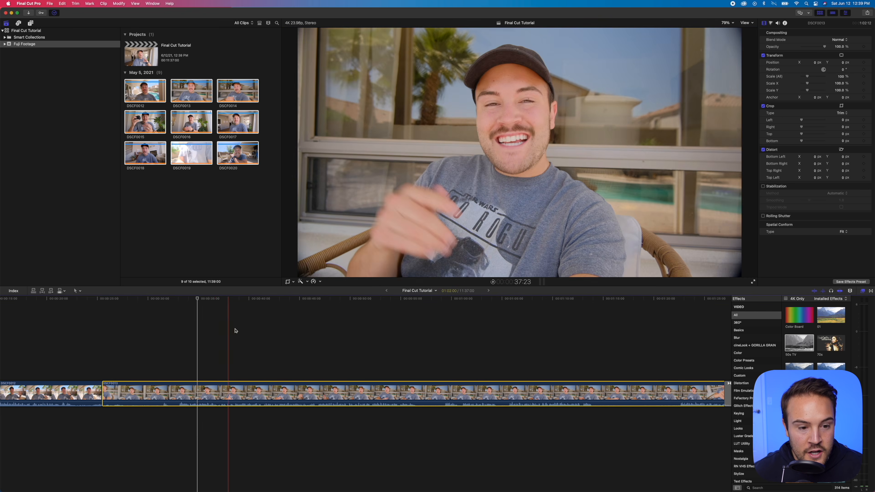
Rearrange the workspace by widening the clip browser and adjusting the height split between the viewer and the timeline.
{"action": "left_click_drag", "start_coordinate": [354, 283], "coordinate": [352, 187]}
{"action": "left_click_drag", "start_coordinate": [282, 169], "coordinate": [331, 174]}
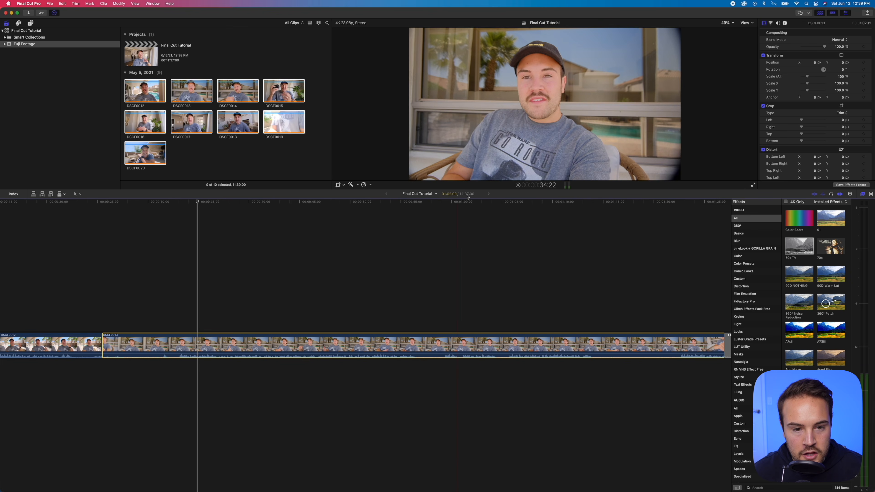
{"action": "left_click_drag", "start_coordinate": [471, 187], "coordinate": [472, 271]}
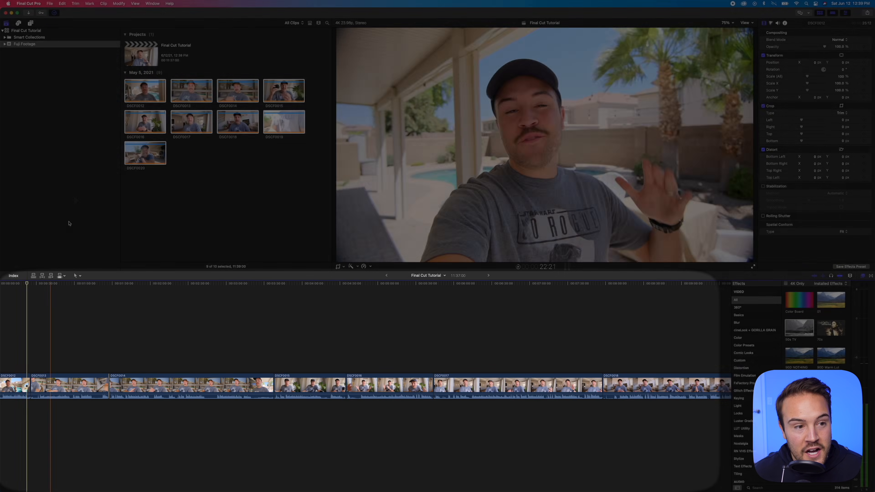
Select a portion of DSCF0014 in the browser and insert it into the timeline directly before DSCF0017.
{"action": "left_click", "coordinate": [70, 223]}
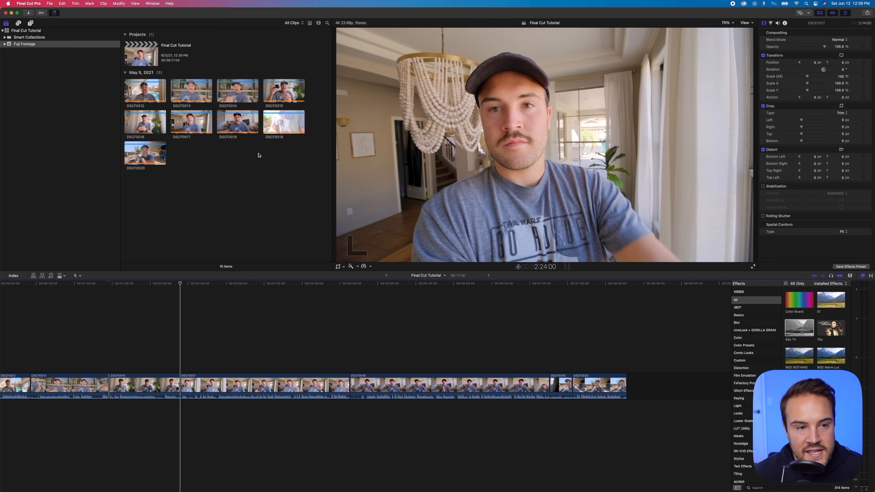
{"action": "left_click", "coordinate": [239, 89]}
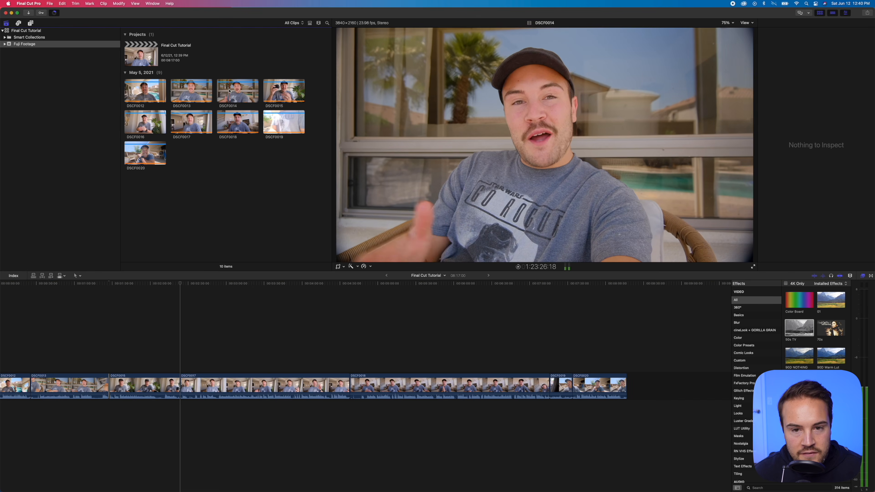
{"action": "left_click_drag", "start_coordinate": [239, 90], "coordinate": [178, 390]}
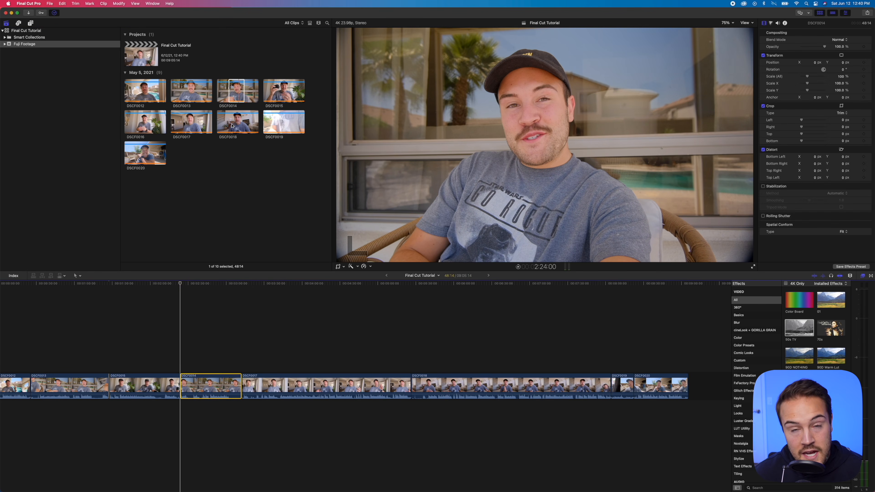
Create a new event named "day 2" in the Final Cut Tutorial library.
{"action": "left_click", "coordinate": [25, 45]}
{"action": "left_click", "coordinate": [68, 119]}
{"action": "left_click", "coordinate": [78, 83]}
{"action": "left_click", "coordinate": [76, 120]}
{"action": "right_click", "coordinate": [80, 133]}
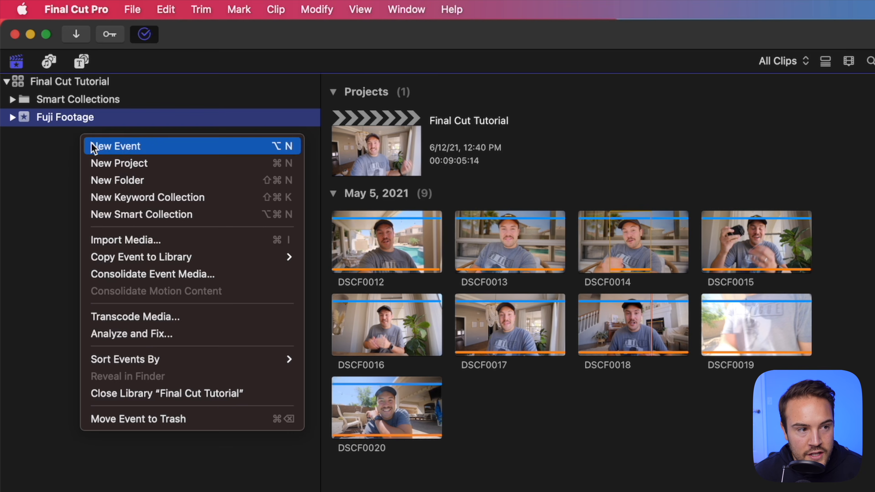
{"action": "left_click", "coordinate": [92, 145]}
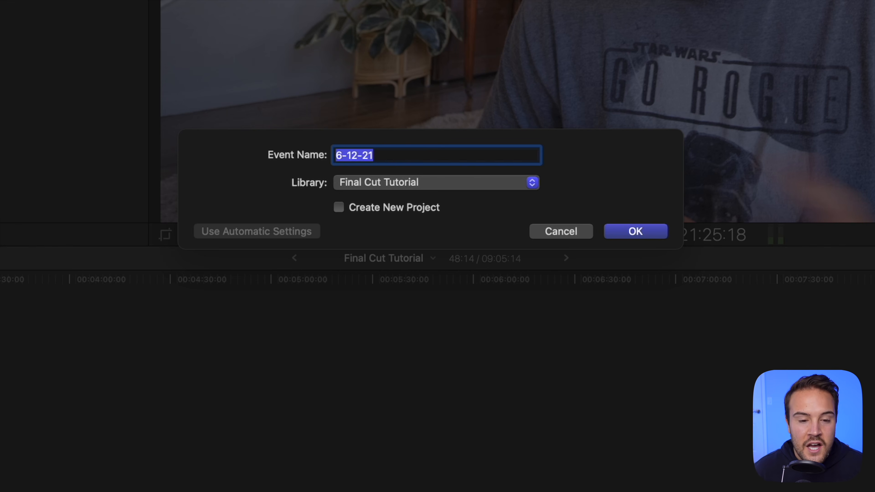
{"action": "type", "text": "day 2"}
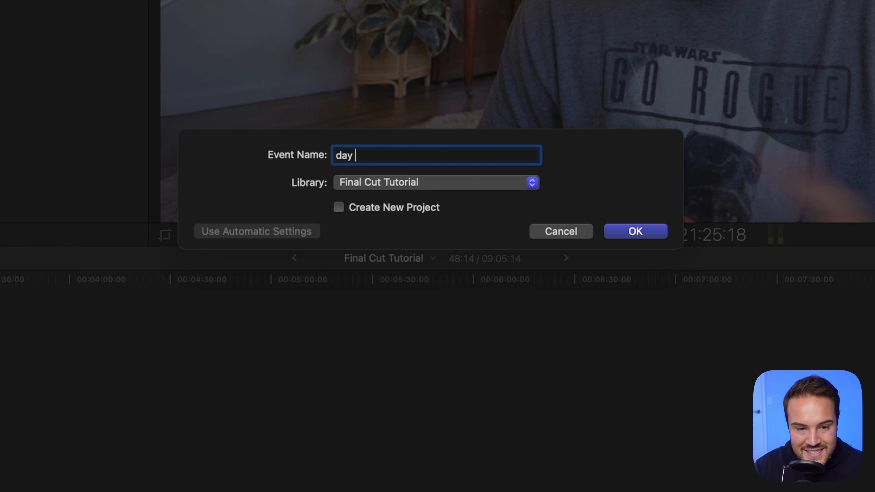
{"action": "key", "text": "Return"}
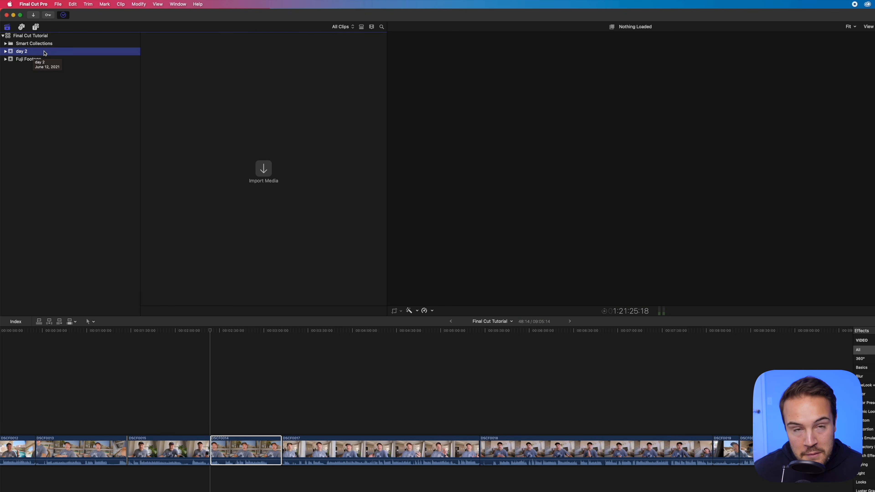
Switch between the Fuji Footage and day 2 events to compare what each one contains.
{"action": "left_click", "coordinate": [39, 61]}
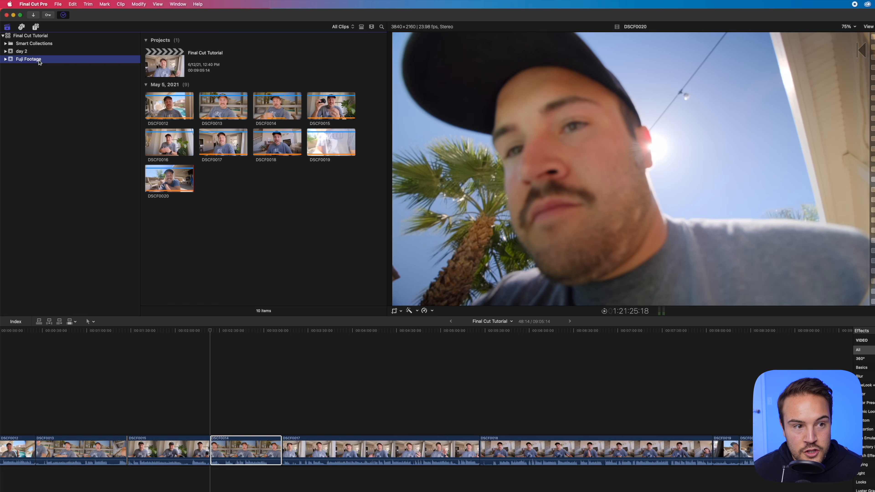
{"action": "left_click", "coordinate": [175, 76]}
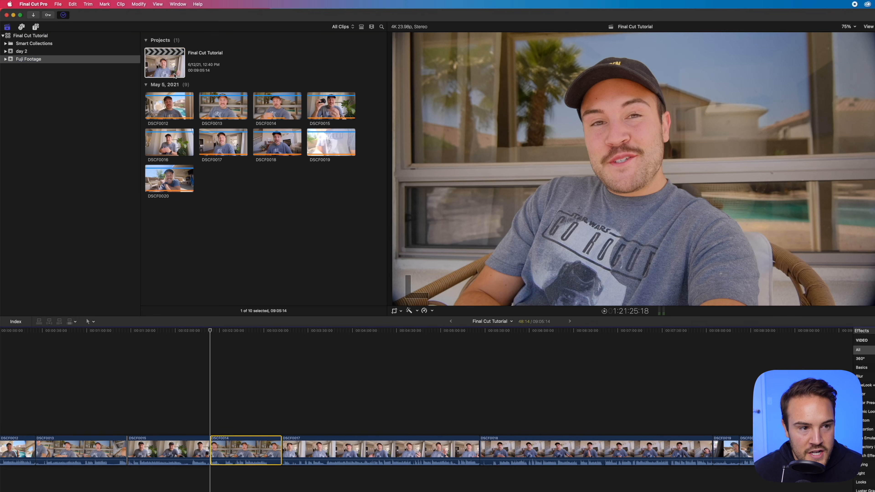
{"action": "left_click", "coordinate": [23, 53]}
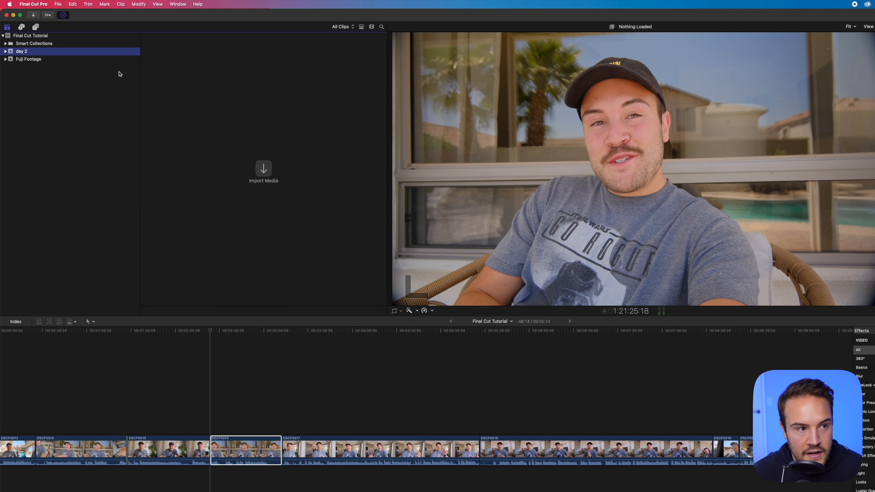
{"action": "left_click", "coordinate": [43, 60]}
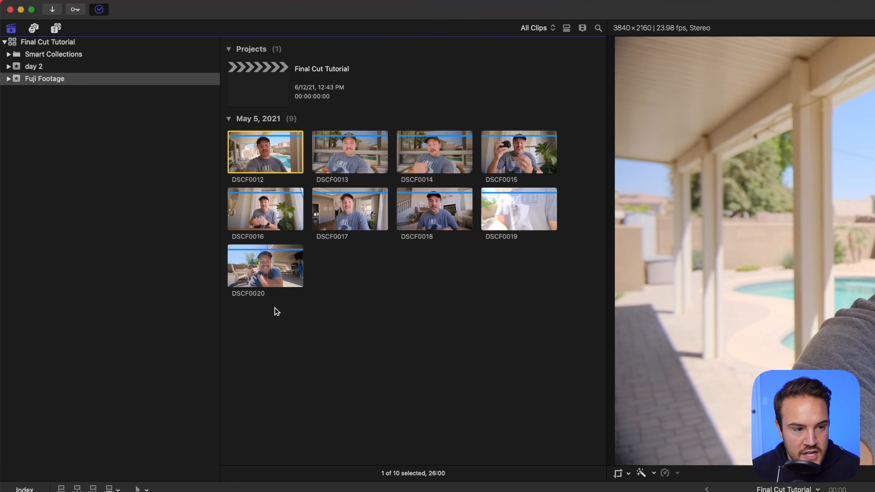
Add all nine clips, DSCF0012 through DSCF0020, to the empty timeline and return the playhead to the start.
{"action": "left_click", "coordinate": [269, 273], "text": "shift"}
{"action": "left_click_drag", "start_coordinate": [254, 160], "coordinate": [69, 384]}
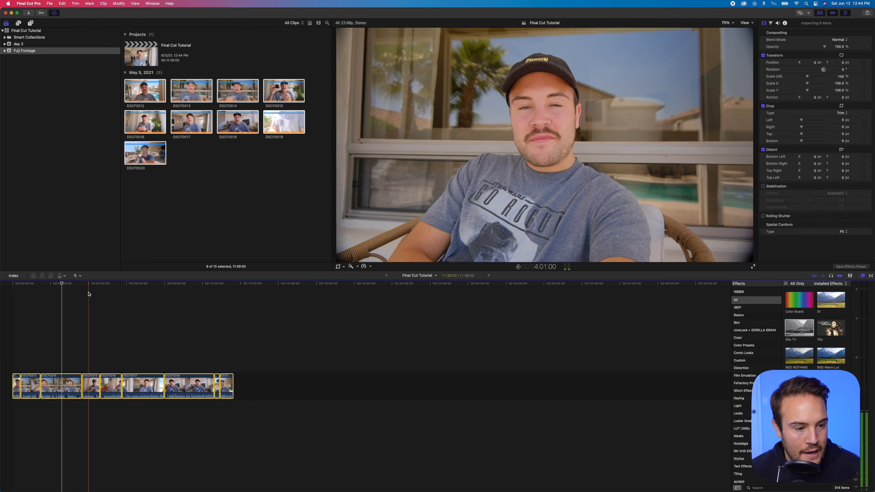
{"action": "left_click_drag", "start_coordinate": [64, 284], "coordinate": [9, 285]}
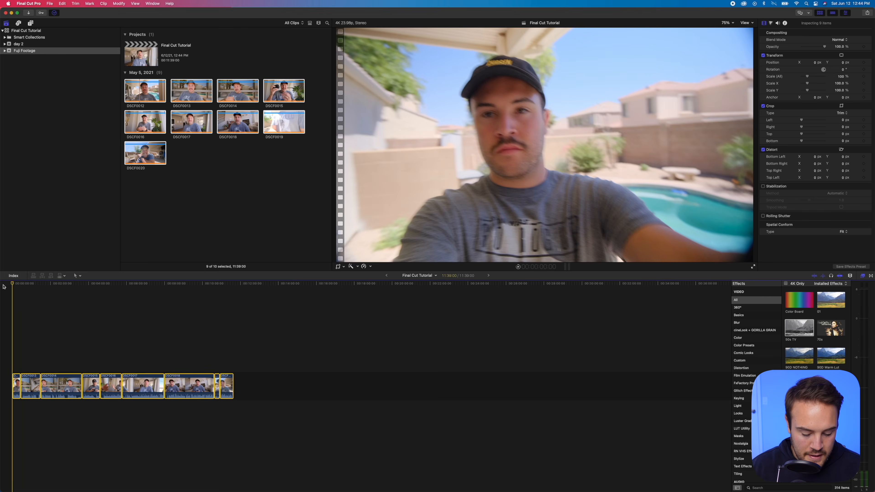
{"action": "key", "text": "super+equal"}
{"action": "key", "text": "super+equal"}
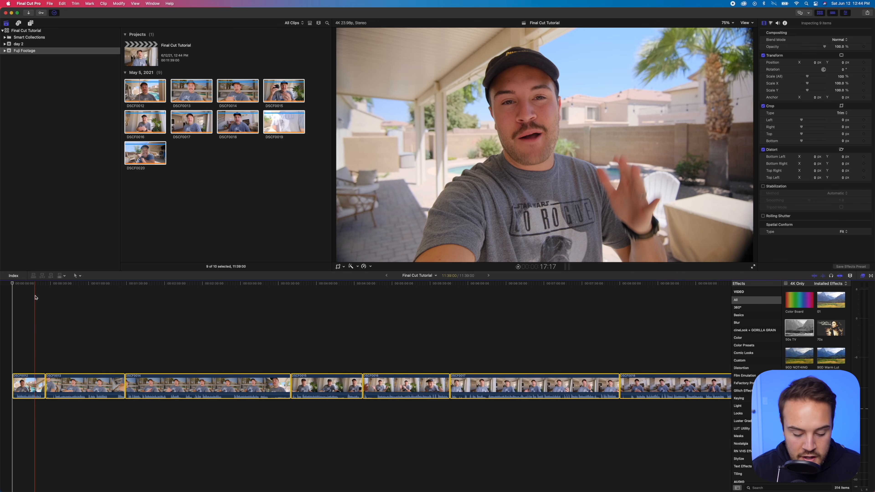
{"action": "key", "text": "super+minus"}
{"action": "key", "text": "super+equal"}
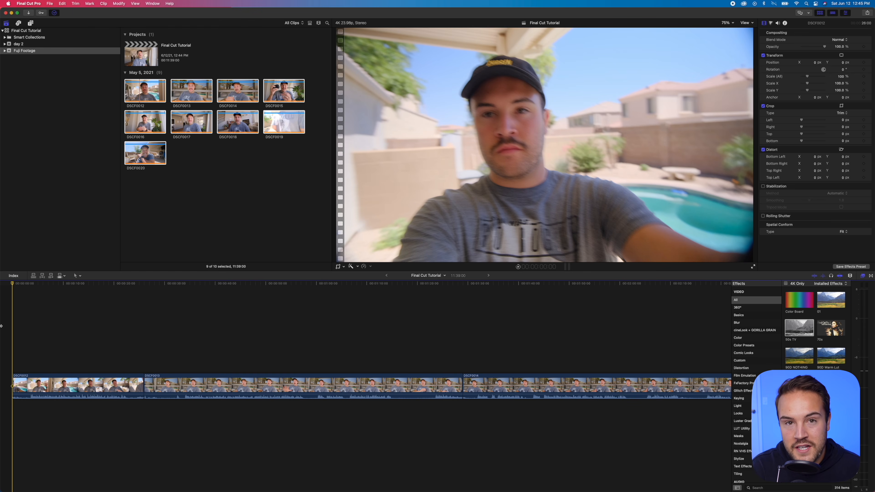
Play the opening of DSCF0012 and cut it with the Blade tool at the playhead where the speech begins.
{"action": "key", "text": "space"}
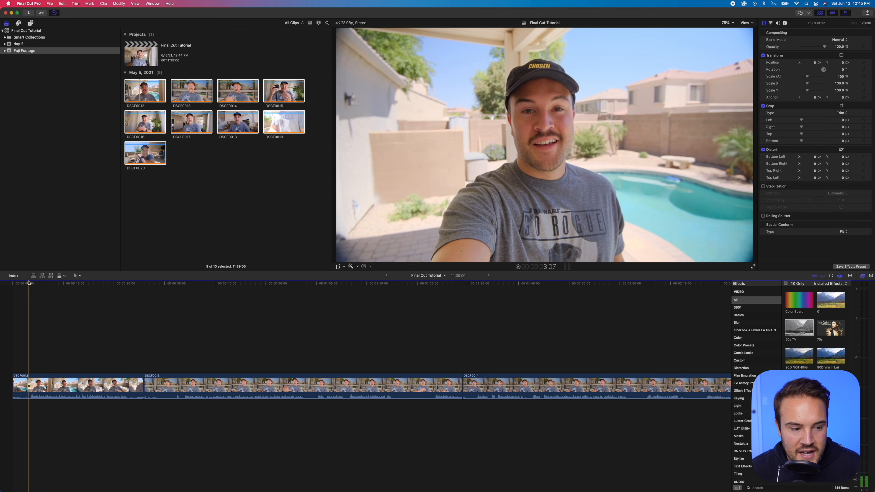
{"action": "key", "text": "super+equal"}
{"action": "key", "text": "super+equal"}
{"action": "key", "text": "super+equal"}
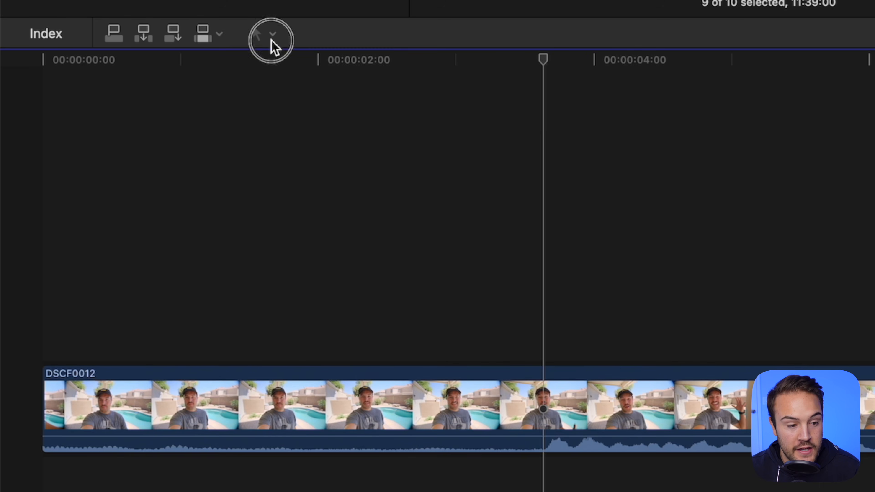
{"action": "left_click", "coordinate": [80, 277]}
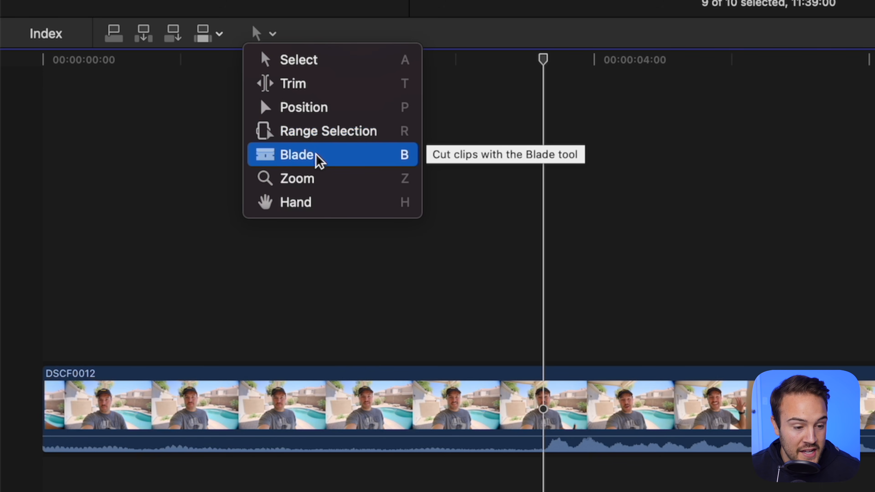
{"action": "left_click", "coordinate": [530, 168]}
{"action": "key", "text": "b"}
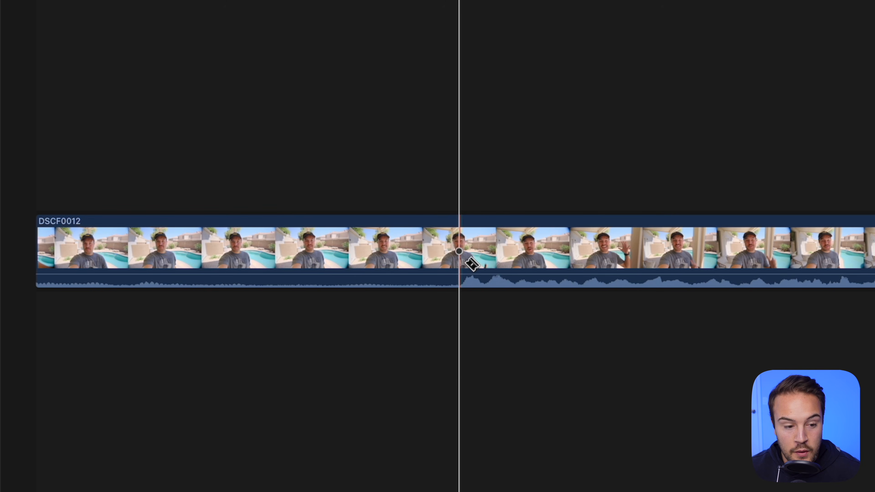
{"action": "left_click", "coordinate": [472, 264]}
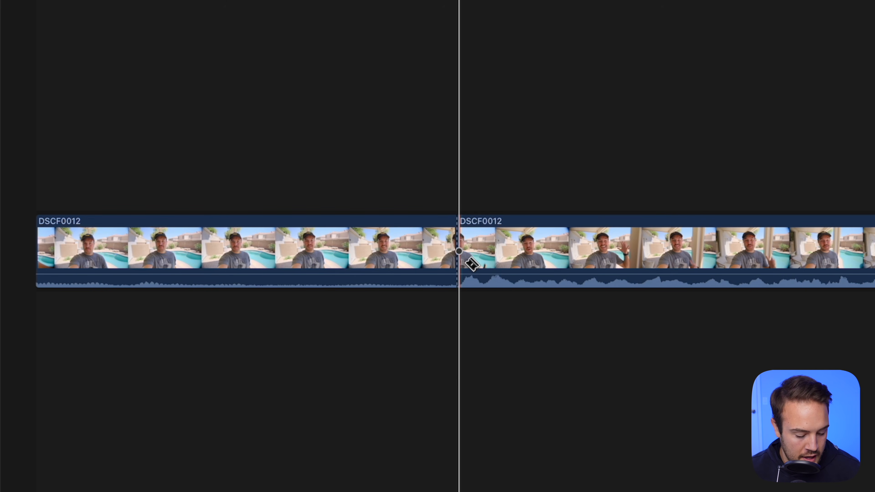
Delete the opening piece of DSCF0012 before the cut so the project starts with the speech.
{"action": "left_click_drag", "start_coordinate": [472, 1], "coordinate": [445, 2]}
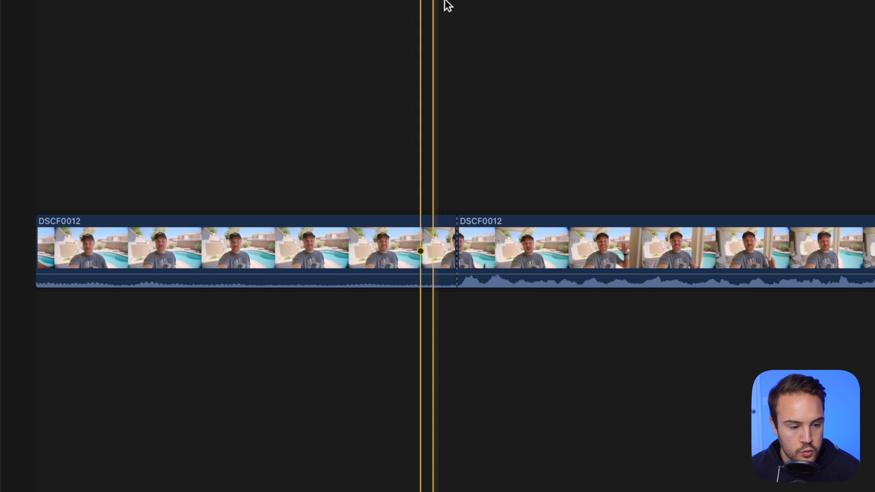
{"action": "left_click", "coordinate": [507, 250]}
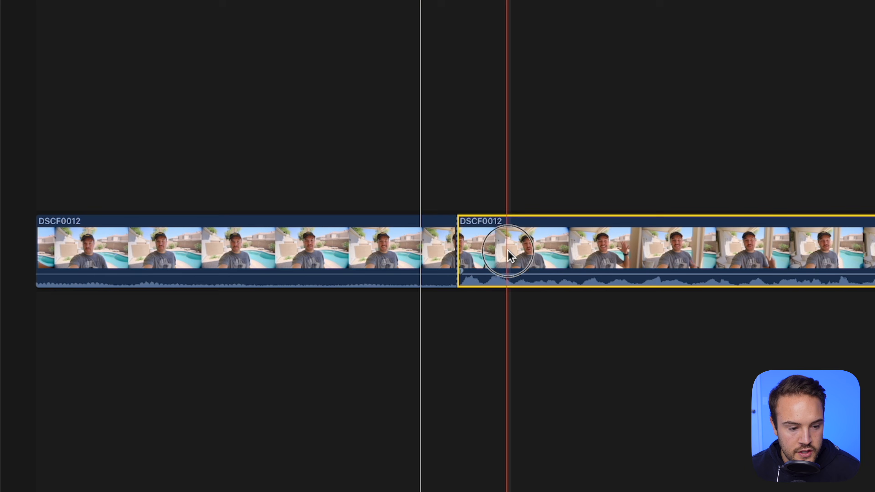
{"action": "left_click", "coordinate": [392, 244]}
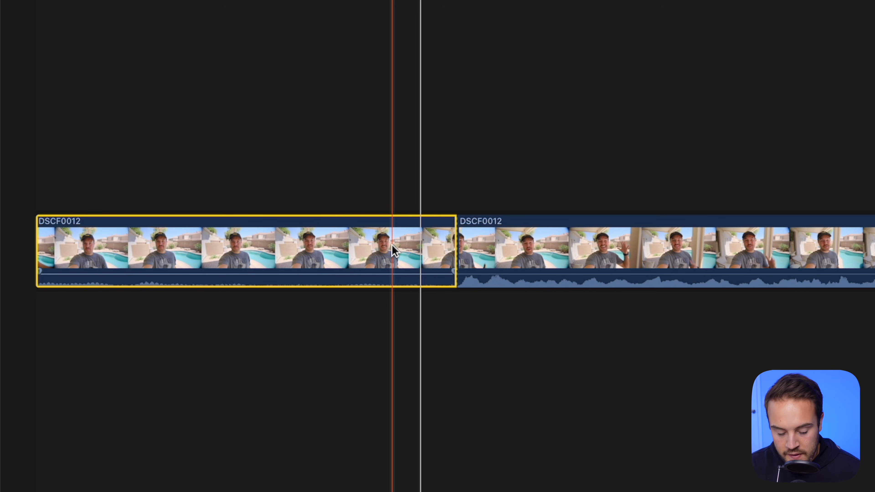
{"action": "key", "text": "Delete"}
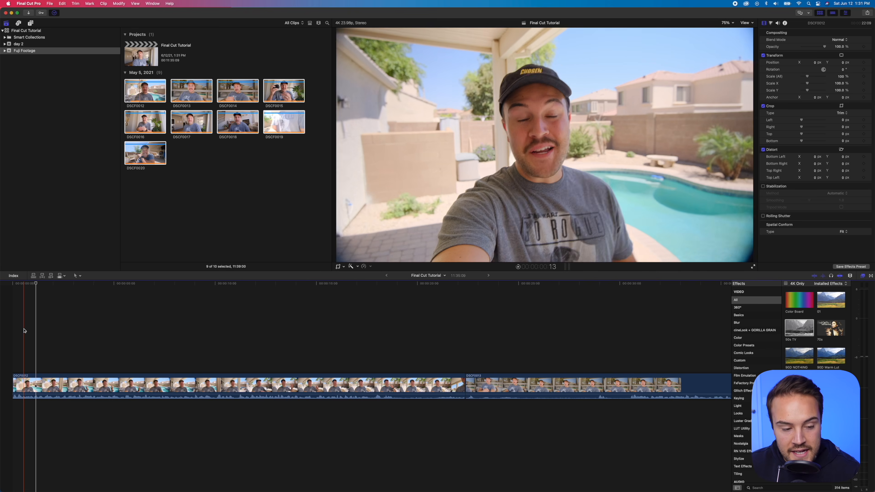
Split DSCF0012 at 19:03 and delete the leftover piece before DSCF0013.
{"action": "left_click", "coordinate": [320, 284]}
{"action": "left_click_drag", "start_coordinate": [320, 285], "coordinate": [385, 298]}
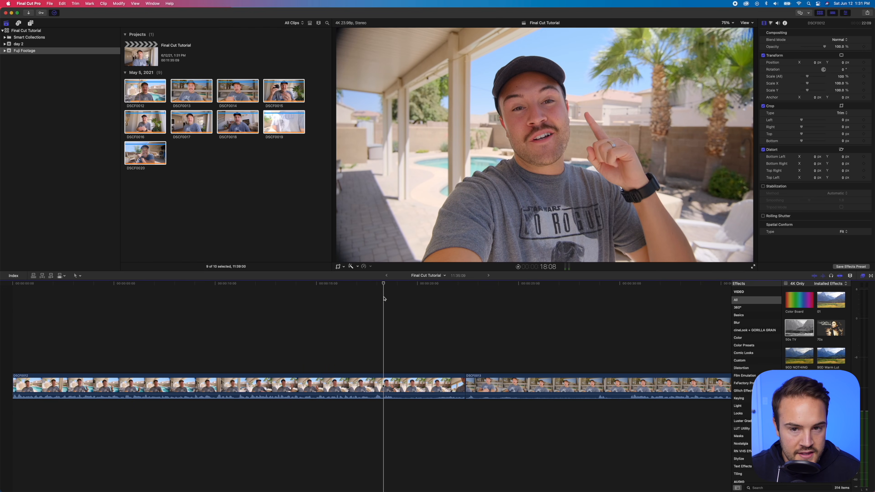
{"action": "left_click", "coordinate": [382, 298]}
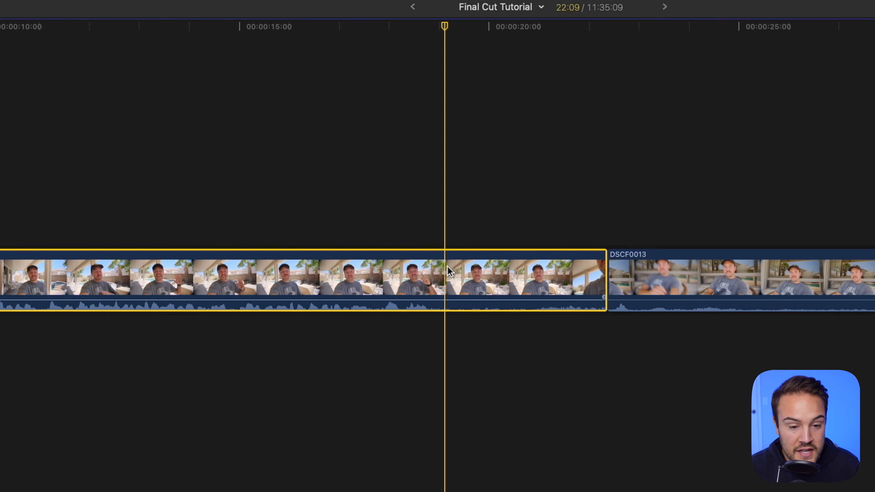
{"action": "key", "text": "super+b"}
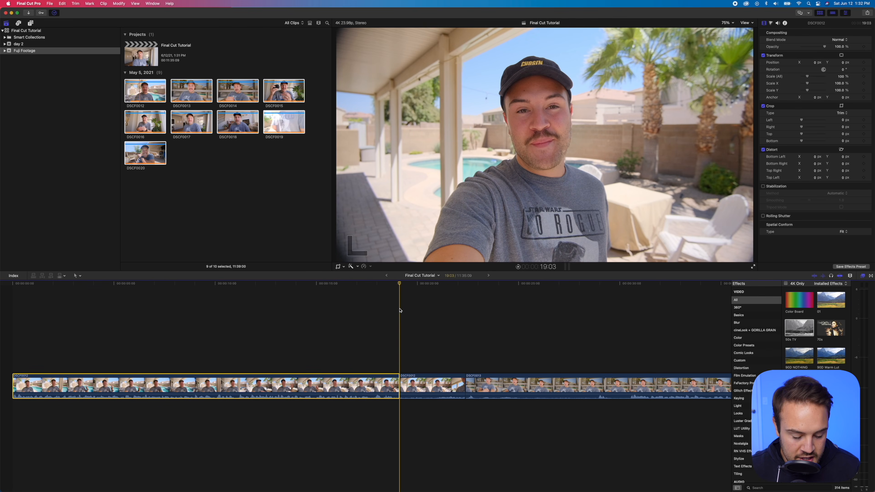
{"action": "left_click", "coordinate": [412, 387]}
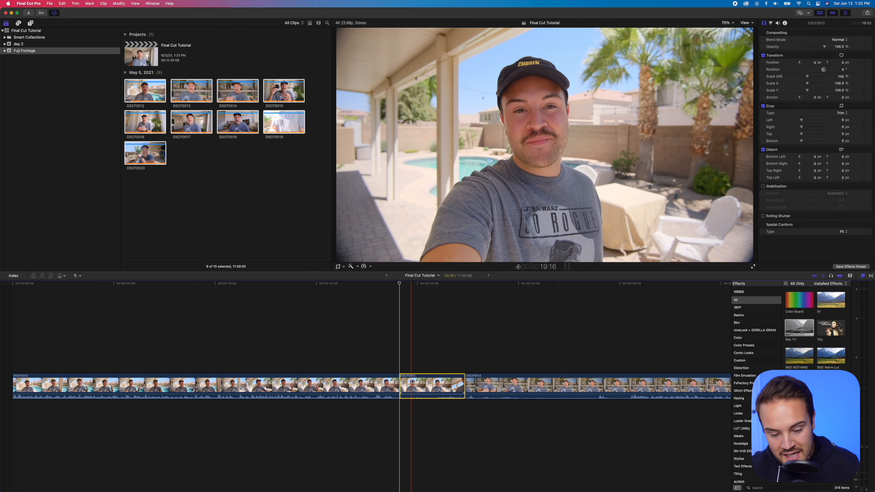
{"action": "key", "text": "BackSpace"}
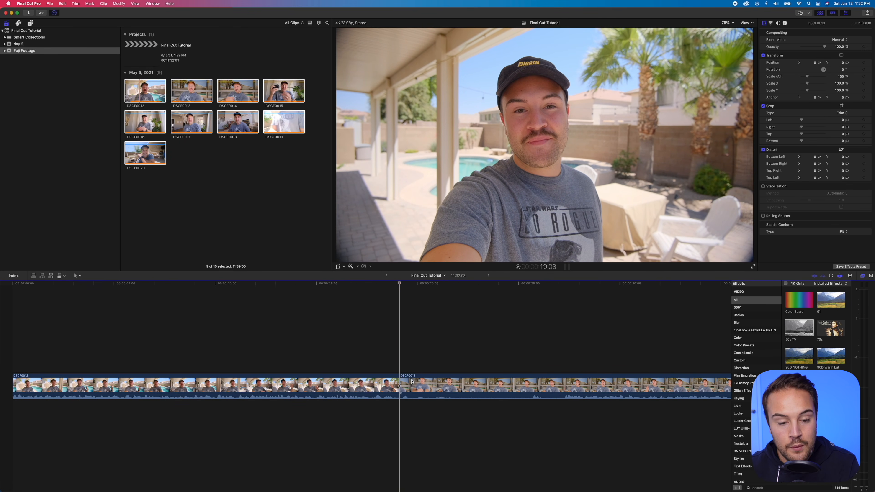
Extend the end of DSCF0012 slightly by trimming its out edge at the cut with DSCF0013.
{"action": "scroll", "coordinate": [412, 381], "scroll_direction": "right", "scroll_amount": 2}
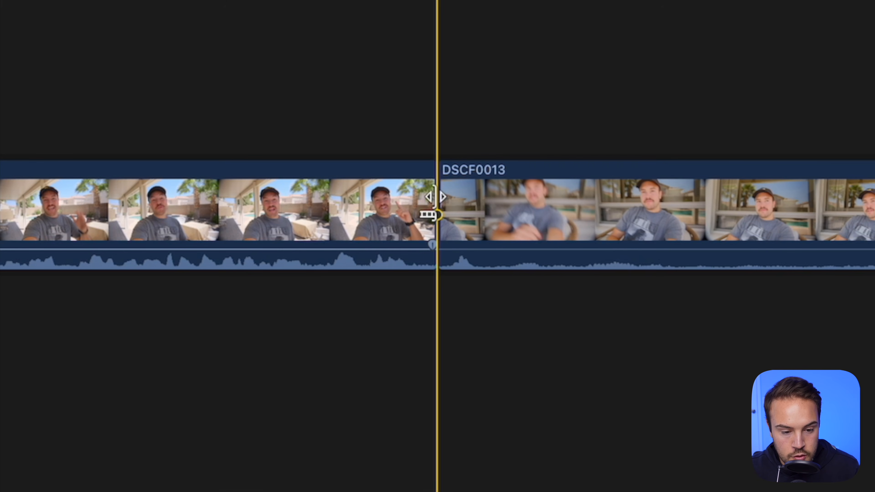
{"action": "left_click", "coordinate": [435, 197]}
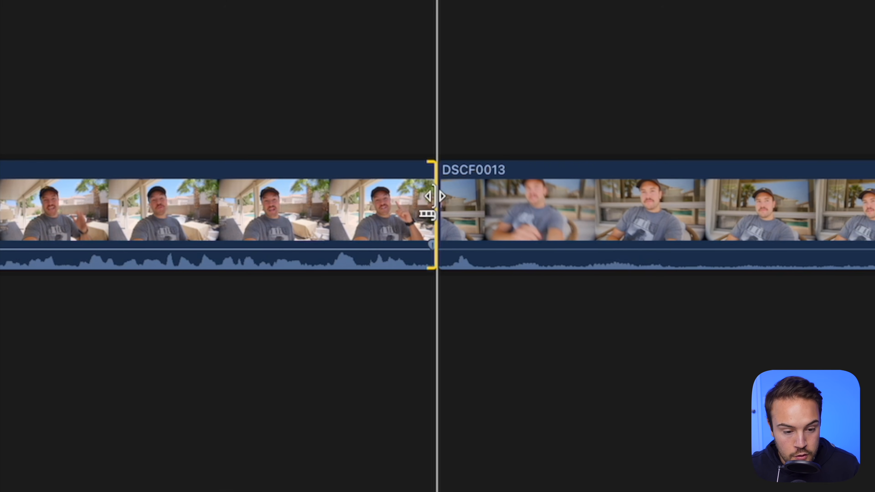
{"action": "left_click_drag", "start_coordinate": [435, 197], "coordinate": [460, 220]}
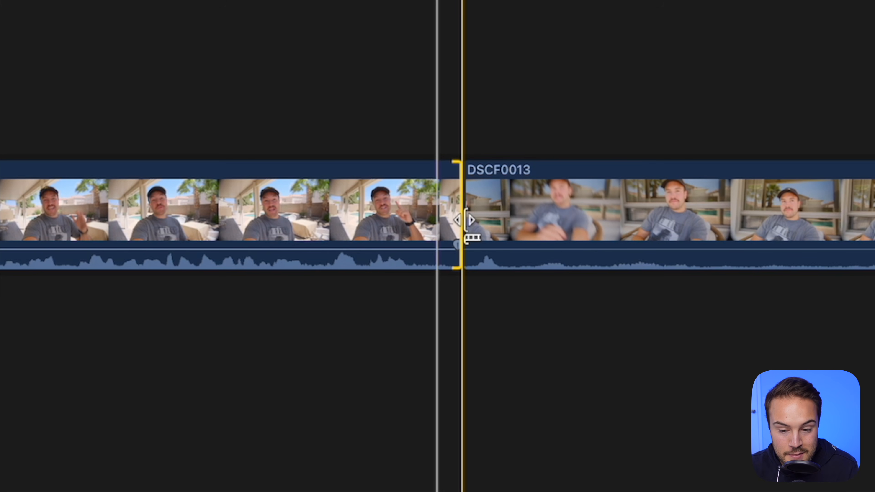
Try to extend the start of DSCF0013 earlier, and trim its start edge inward to remove the opening seconds.
{"action": "left_click_drag", "start_coordinate": [468, 220], "coordinate": [380, 215]}
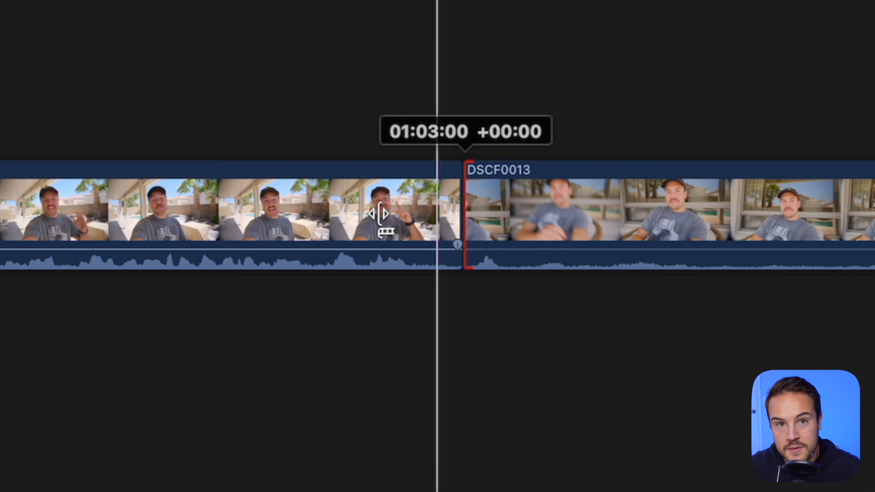
{"action": "left_click_drag", "start_coordinate": [379, 214], "coordinate": [874, 263]}
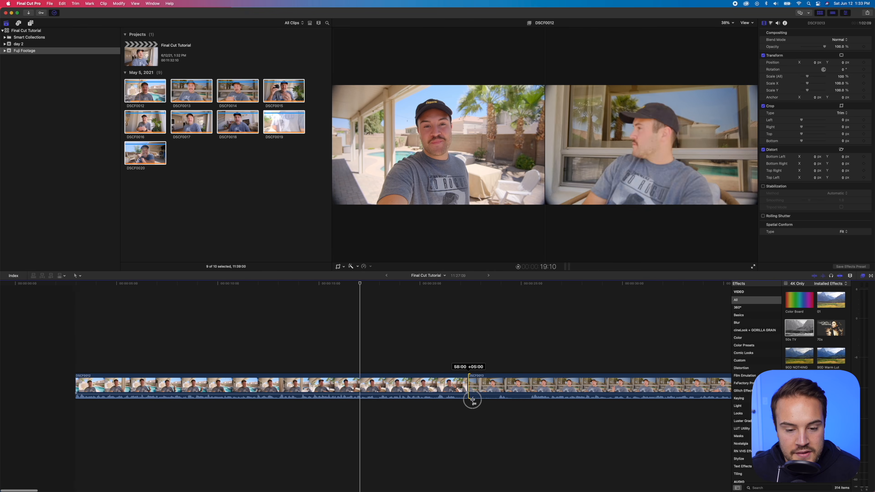
{"action": "left_click_drag", "start_coordinate": [473, 400], "coordinate": [514, 384]}
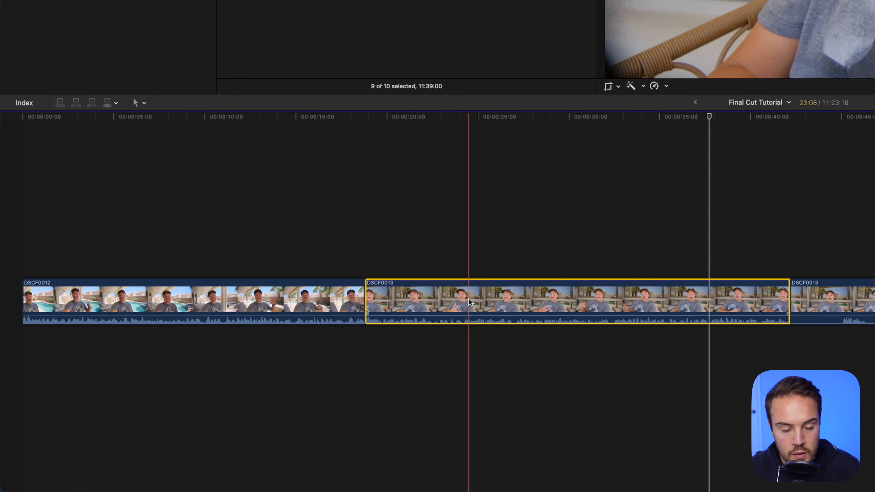
Move the first DSCF0013 piece ahead of DSCF0012, apply the Camcorder effect to it, and park the playhead on it.
{"action": "left_click_drag", "start_coordinate": [471, 302], "coordinate": [141, 306]}
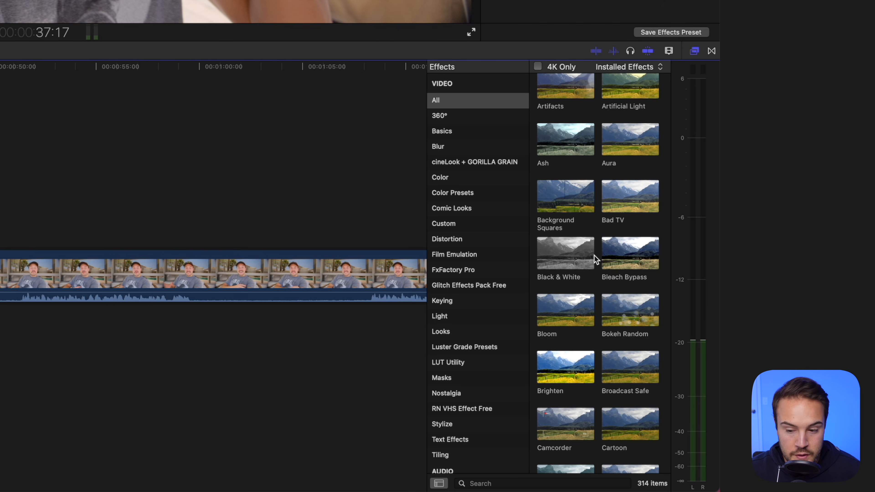
{"action": "scroll", "coordinate": [572, 376], "scroll_direction": "down", "scroll_amount": 3}
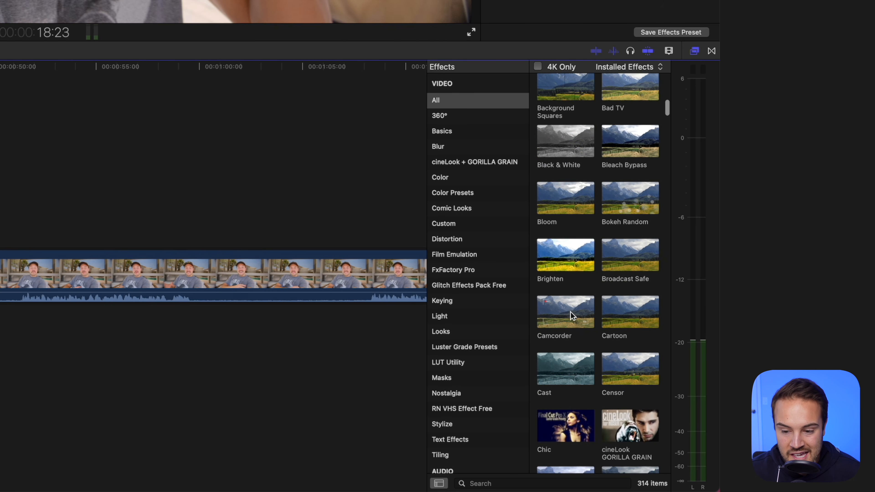
{"action": "left_click_drag", "start_coordinate": [564, 313], "coordinate": [220, 389]}
{"action": "left_click_drag", "start_coordinate": [221, 285], "coordinate": [177, 294]}
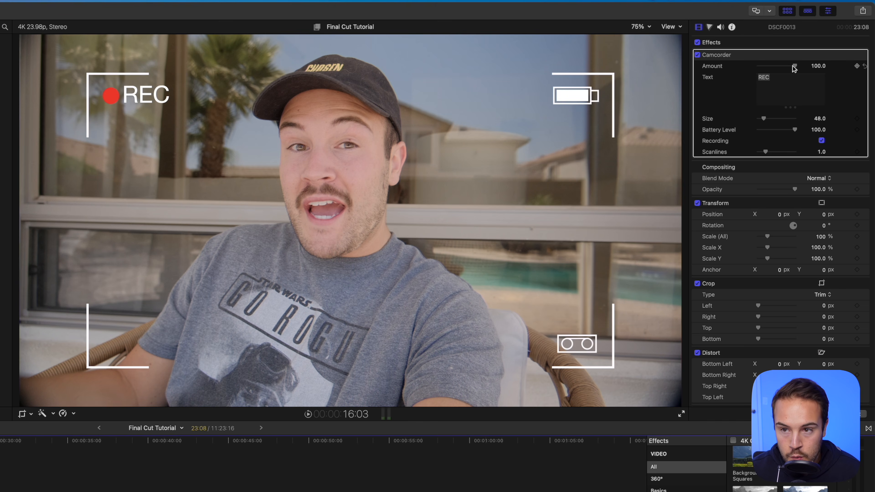
Replace the Camcorder effect's REC text with THINK and raise the text size to about 48.71.
{"action": "left_click_drag", "start_coordinate": [796, 68], "coordinate": [818, 70]}
{"action": "left_click", "coordinate": [749, 80]}
{"action": "type", "text": "THINK"}
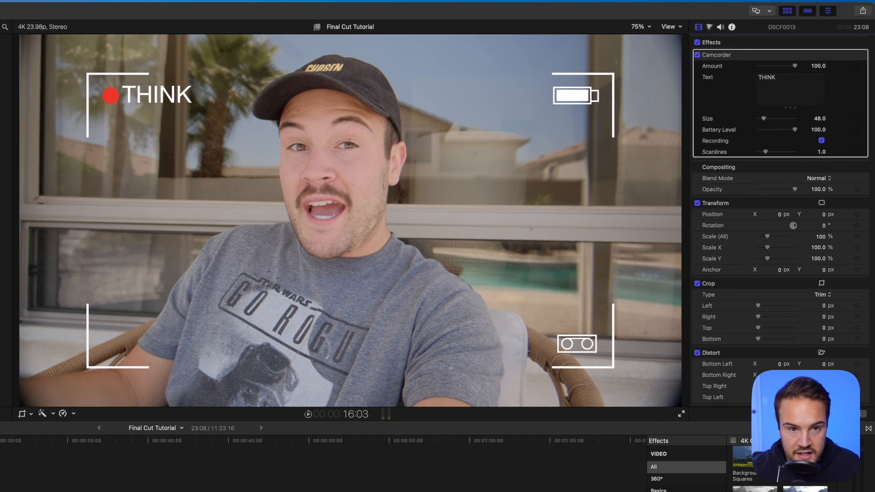
{"action": "left_click", "coordinate": [765, 119]}
{"action": "left_click_drag", "start_coordinate": [765, 119], "coordinate": [765, 120]}
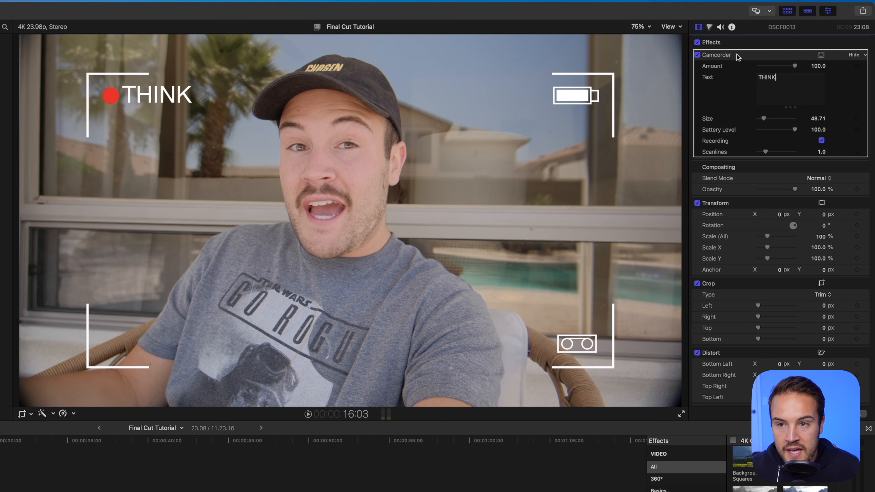
{"action": "left_click", "coordinate": [730, 54]}
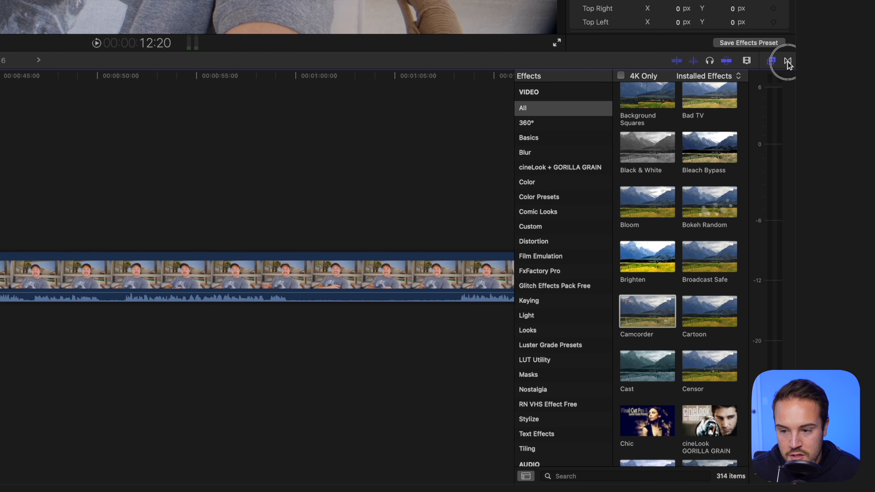
Add the Circle transition between the first DSCF0013 clip and DSCF0012, and play it back.
{"action": "left_click", "coordinate": [869, 428]}
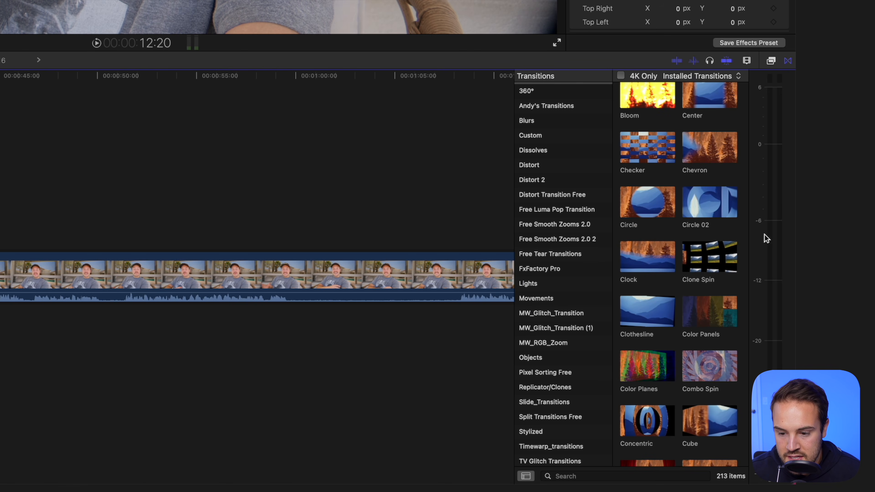
{"action": "left_click_drag", "start_coordinate": [645, 203], "coordinate": [376, 275]}
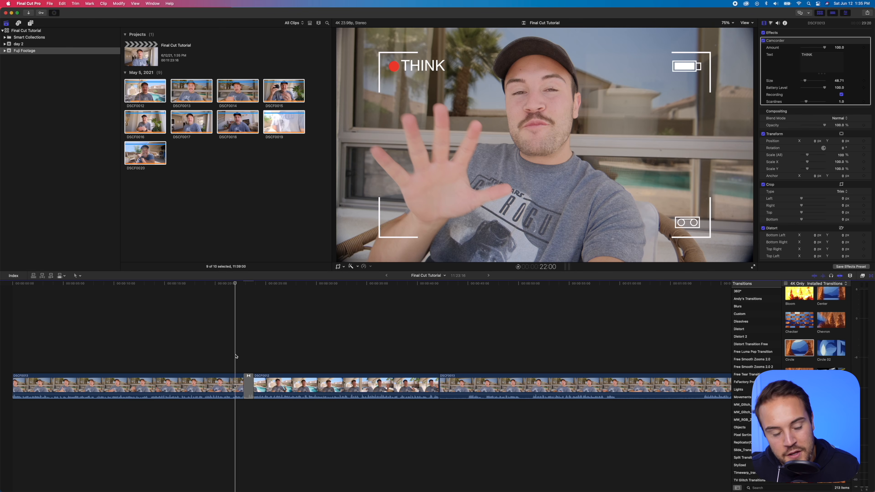
{"action": "key", "text": "space"}
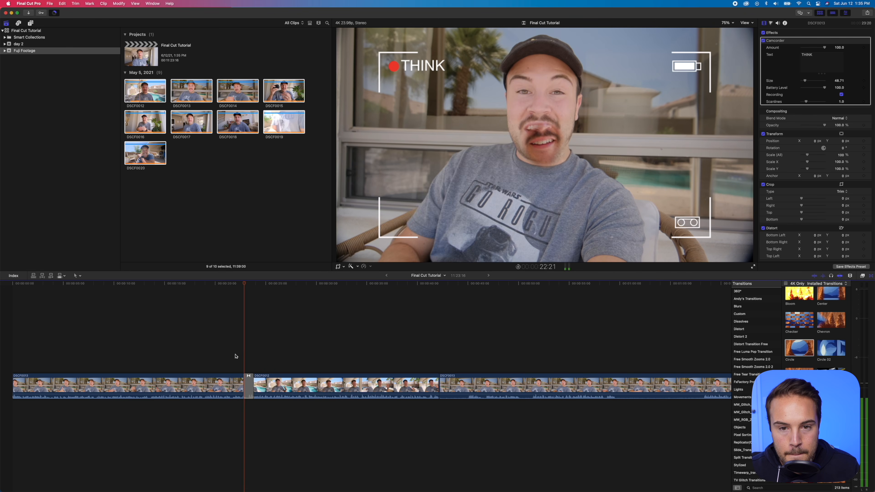
{"action": "key", "text": "space"}
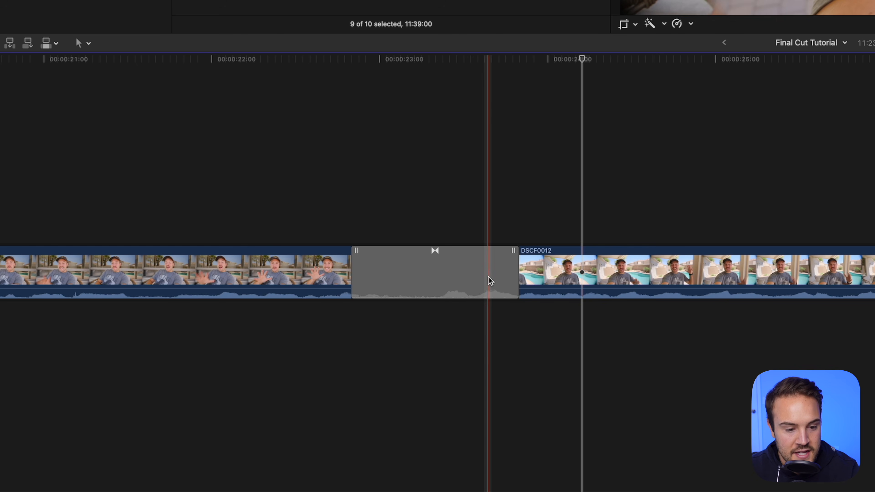
Shorten the Circle transition to about half a second, try lengthening it to about 2:21, and play across it.
{"action": "left_click", "coordinate": [514, 278]}
{"action": "left_click_drag", "start_coordinate": [515, 279], "coordinate": [476, 280]}
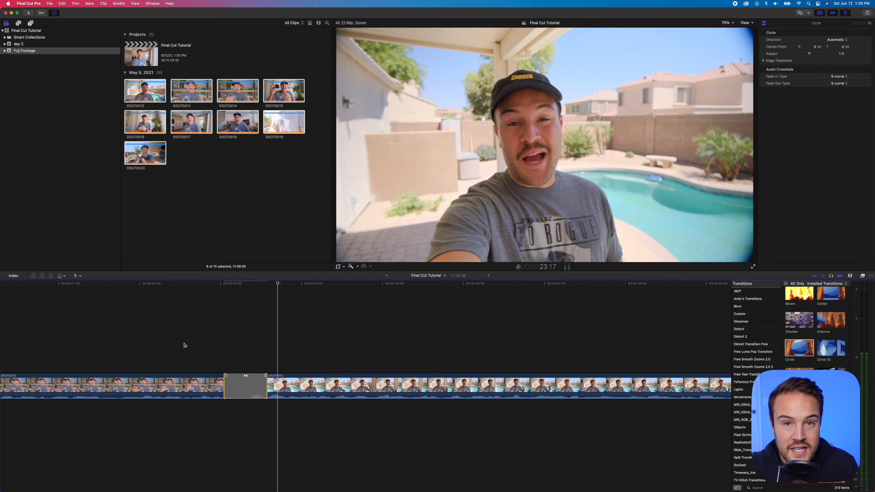
{"action": "left_click_drag", "start_coordinate": [267, 388], "coordinate": [361, 393]}
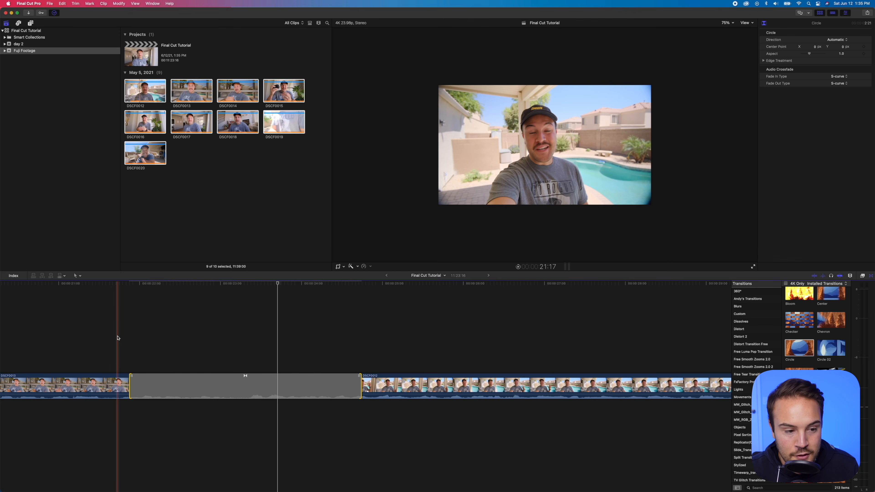
{"action": "key", "text": "space"}
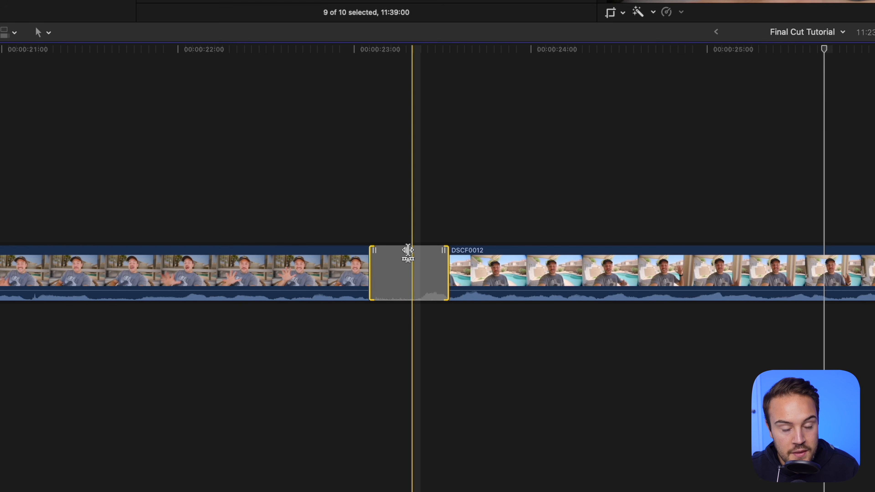
Roll the cut under the Circle transition earlier, to about 21:16, keeping the transition's length.
{"action": "left_click_drag", "start_coordinate": [408, 250], "coordinate": [224, 248]}
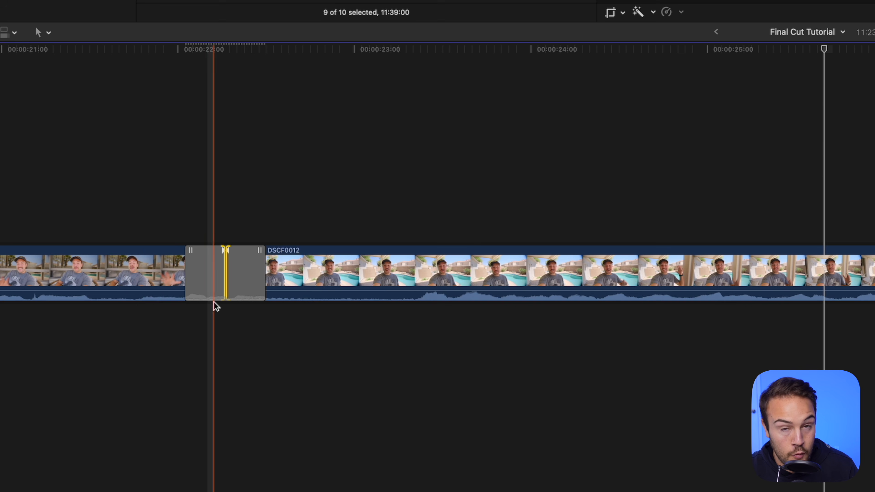
{"action": "left_click", "coordinate": [224, 249]}
{"action": "left_click_drag", "start_coordinate": [224, 249], "coordinate": [119, 248]}
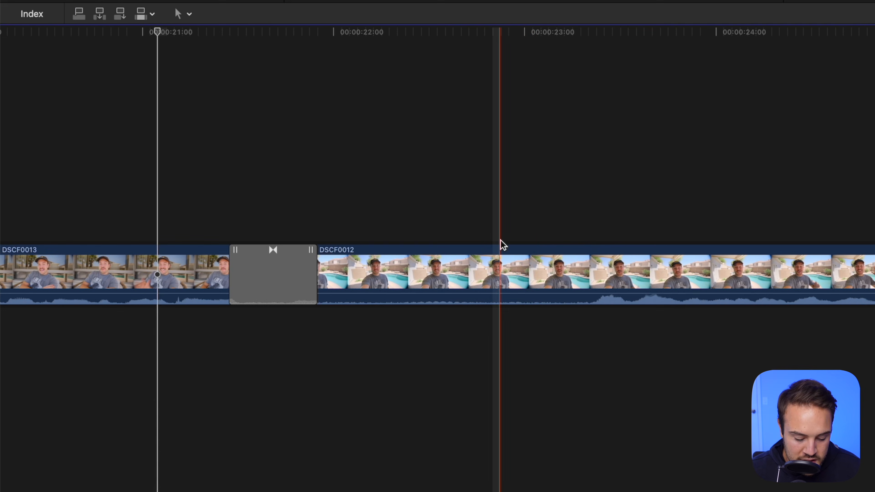
Split DSCF0012 at about 23:06 and delete the piece between the Circle transition and the cut.
{"action": "key", "text": "b"}
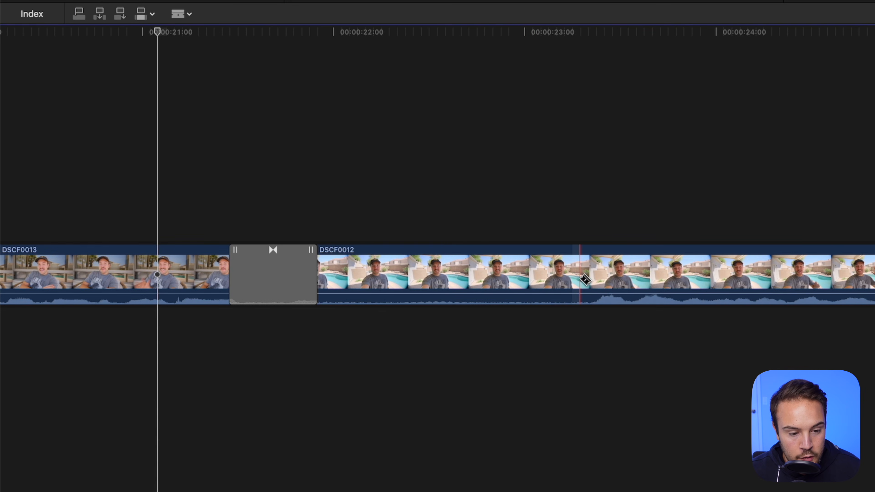
{"action": "left_click", "coordinate": [574, 277]}
{"action": "key", "text": "a"}
{"action": "left_click", "coordinate": [510, 277]}
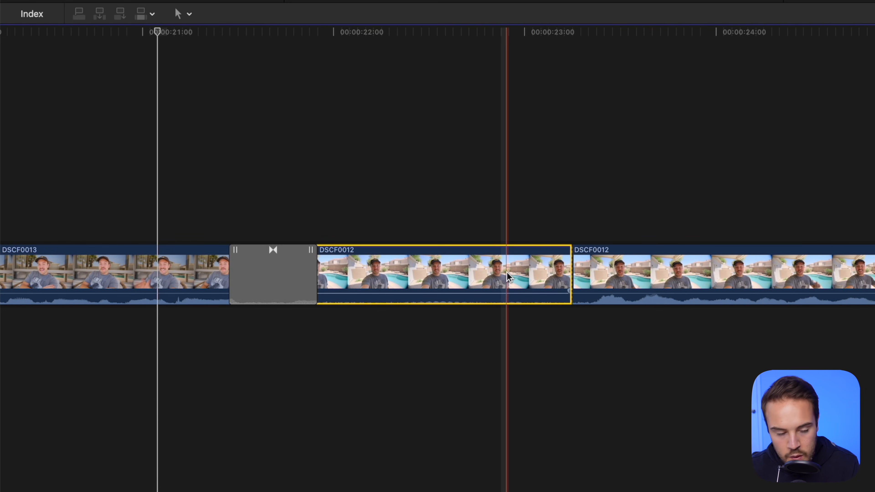
{"action": "key", "text": "Delete"}
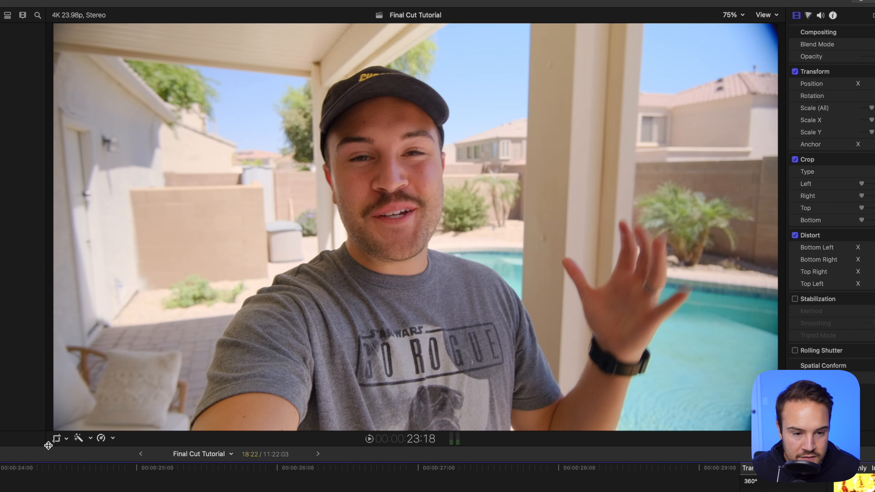
Crop DSCF0012 with the Crop mode to a tighter frame around the speaker, reposition the frame, and apply it.
{"action": "left_click", "coordinate": [56, 439]}
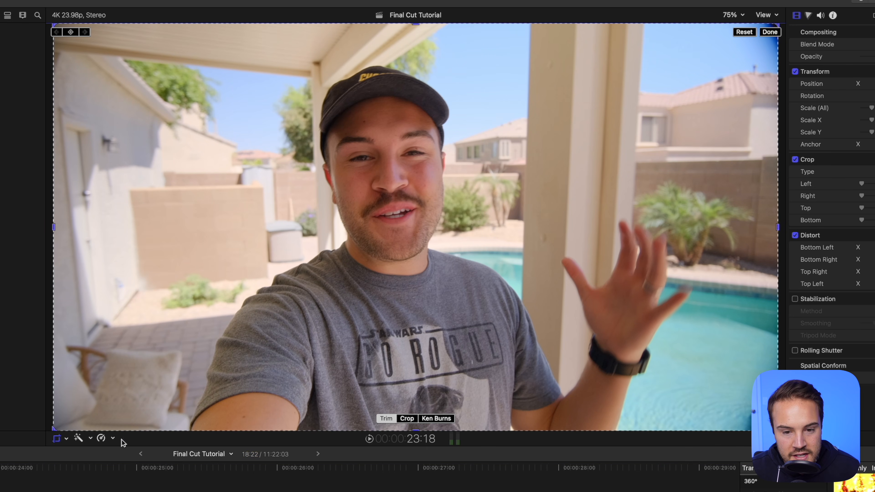
{"action": "left_click", "coordinate": [407, 418]}
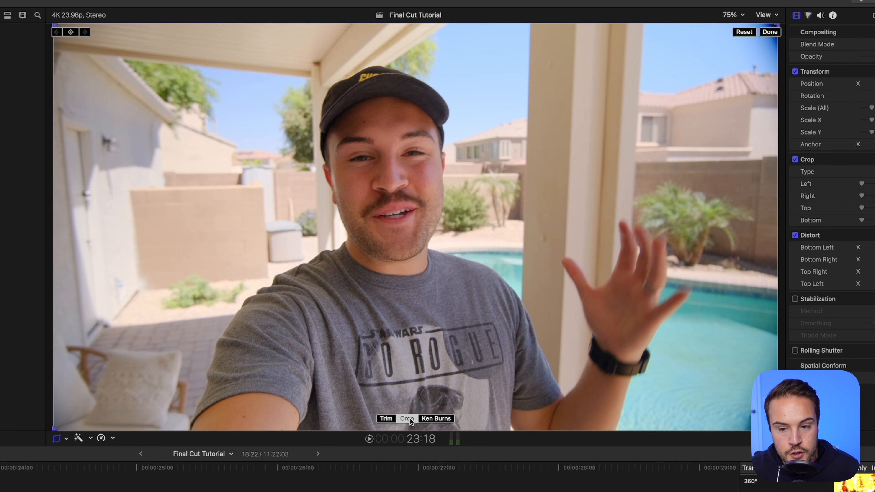
{"action": "left_click_drag", "start_coordinate": [778, 428], "coordinate": [739, 409]}
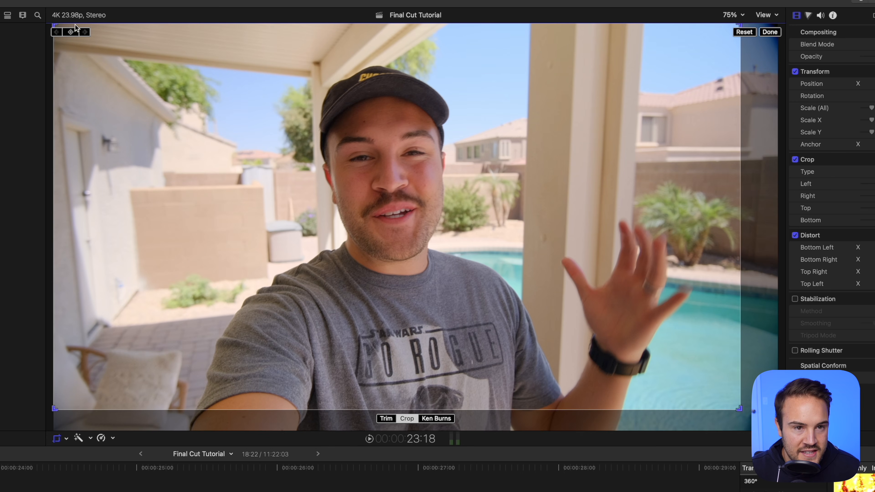
{"action": "left_click_drag", "start_coordinate": [55, 25], "coordinate": [143, 75]}
{"action": "left_click_drag", "start_coordinate": [548, 294], "coordinate": [519, 277]}
{"action": "left_click", "coordinate": [770, 32]}
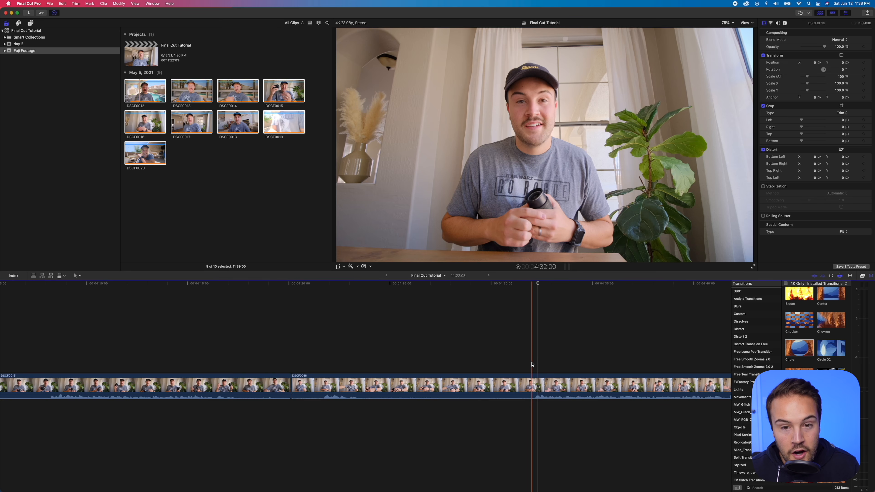
Park the playhead at 4:32:08 on DSCF0016, select the clip, and try adjusting its volume line.
{"action": "key", "text": "space"}
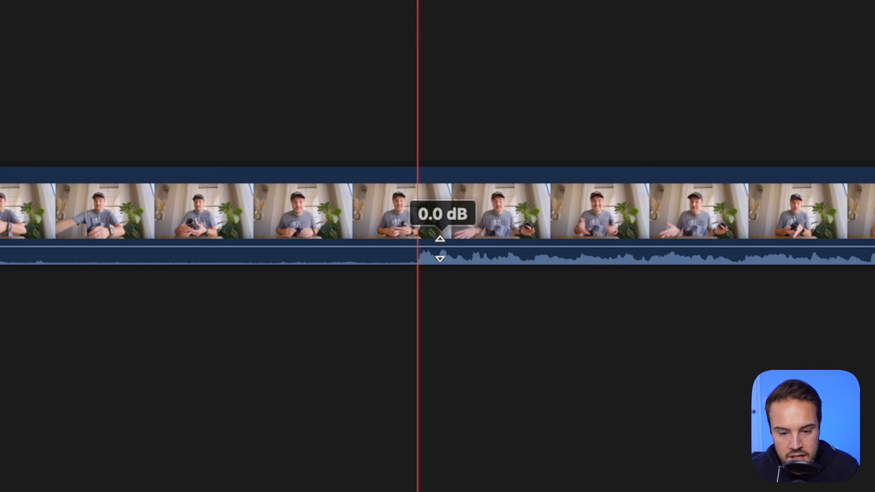
{"action": "left_click", "coordinate": [538, 394]}
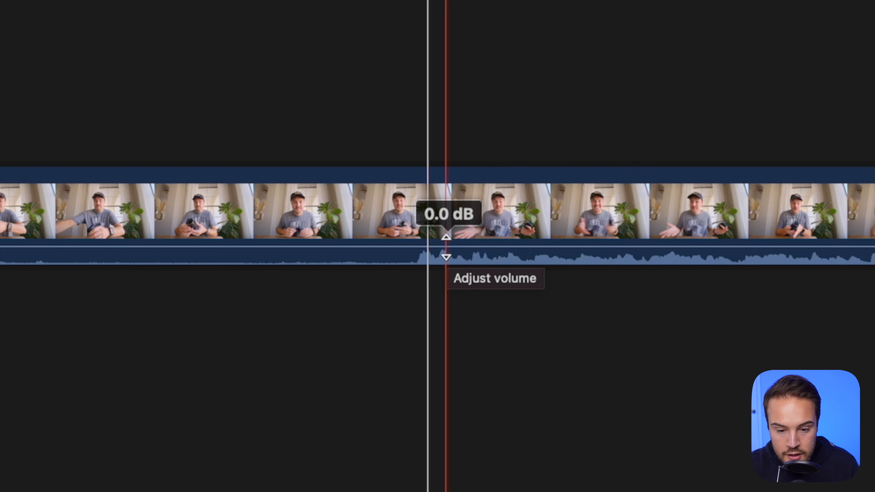
{"action": "left_click", "coordinate": [446, 247]}
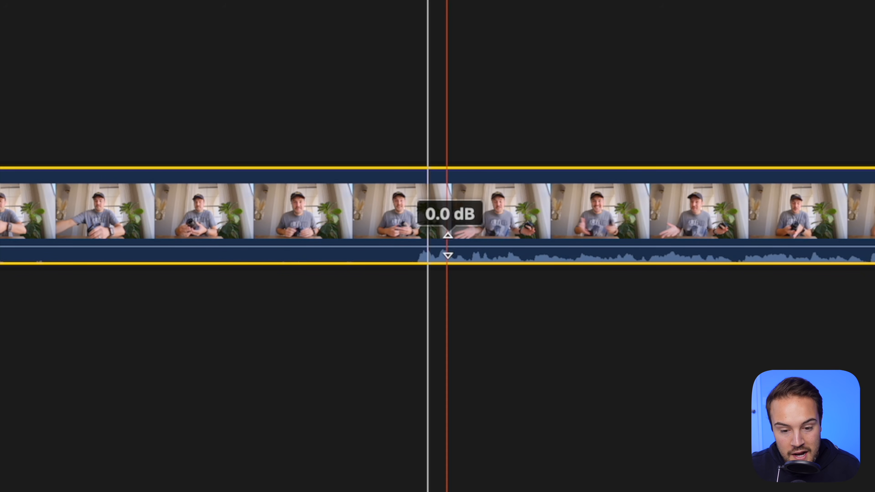
{"action": "left_click", "coordinate": [445, 242]}
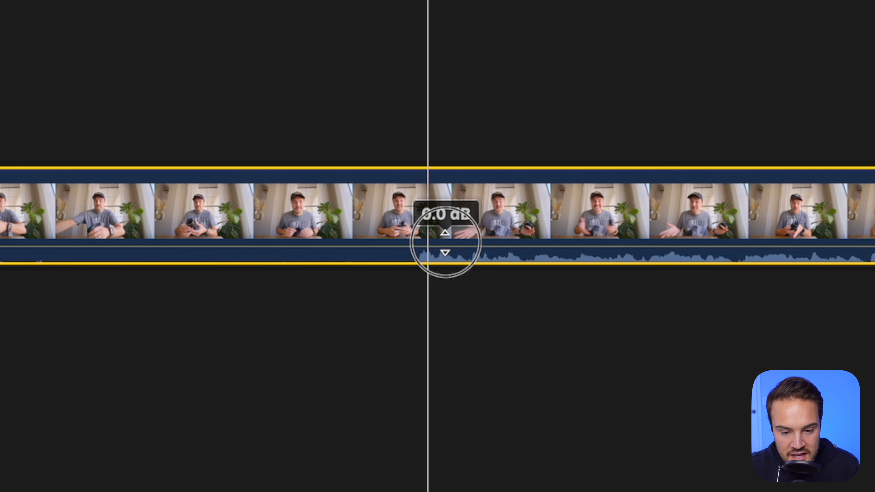
{"action": "left_click_drag", "start_coordinate": [445, 242], "coordinate": [445, 244]}
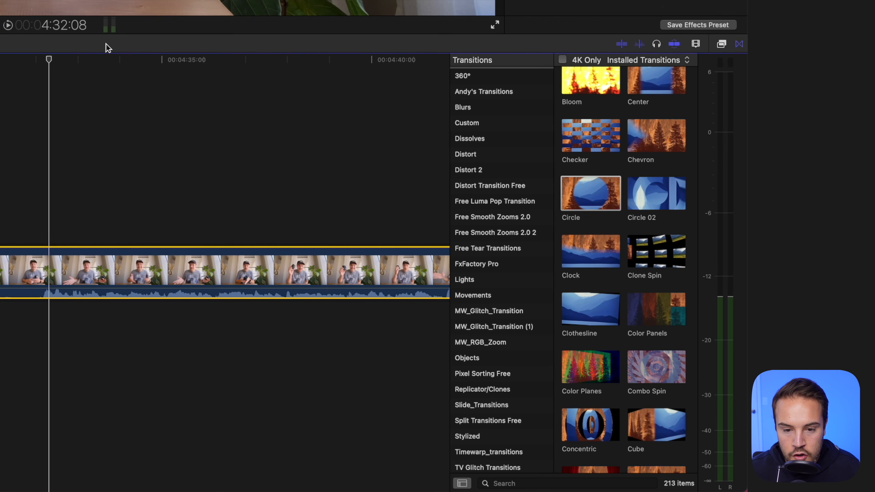
Enlarge the audio meters and play DSCF0016 to check its levels.
{"action": "left_click", "coordinate": [104, 27]}
{"action": "left_click", "coordinate": [105, 27]}
{"action": "left_click_drag", "start_coordinate": [699, 59], "coordinate": [647, 70]}
{"action": "key", "text": "space"}
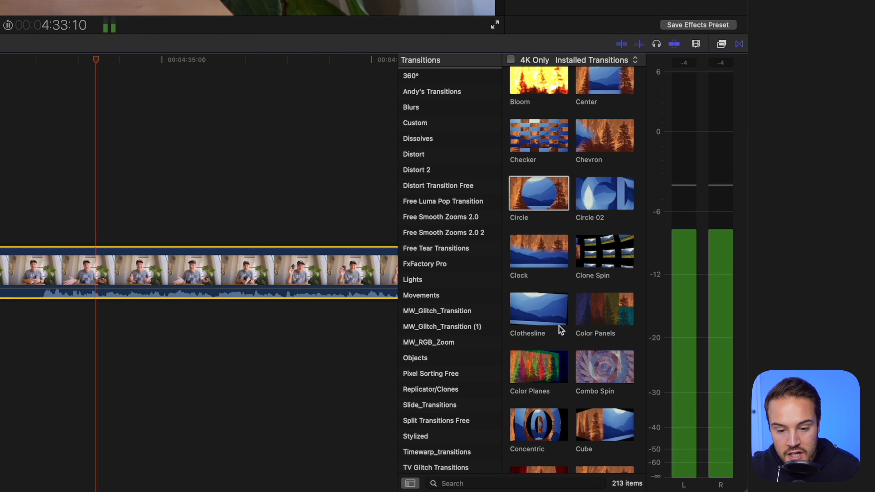
{"action": "left_click_drag", "start_coordinate": [123, 290], "coordinate": [114, 326]}
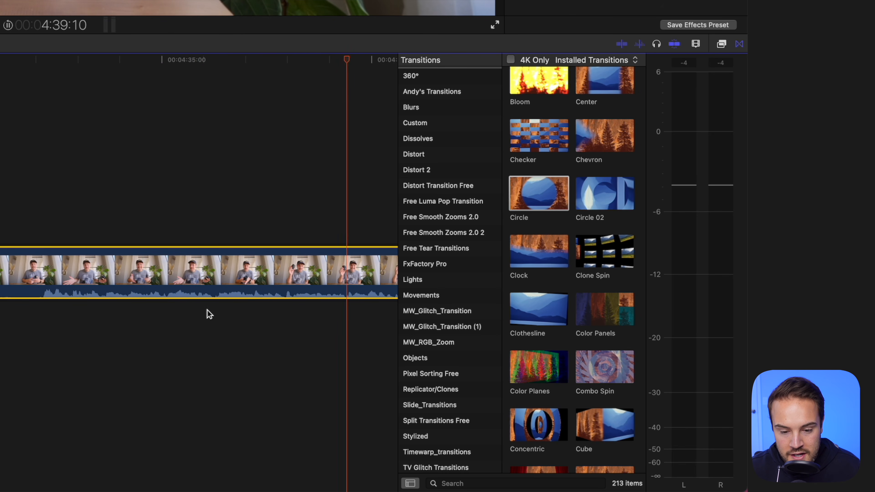
{"action": "left_click_drag", "start_coordinate": [134, 297], "coordinate": [137, 286]}
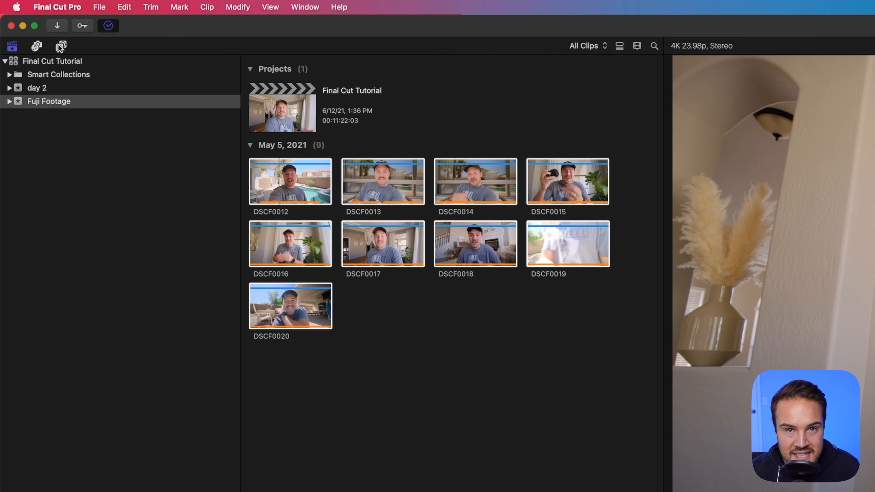
Place the Custom generator above DSCF0016 in the timeline, starting at about 4:48.
{"action": "left_click", "coordinate": [61, 46]}
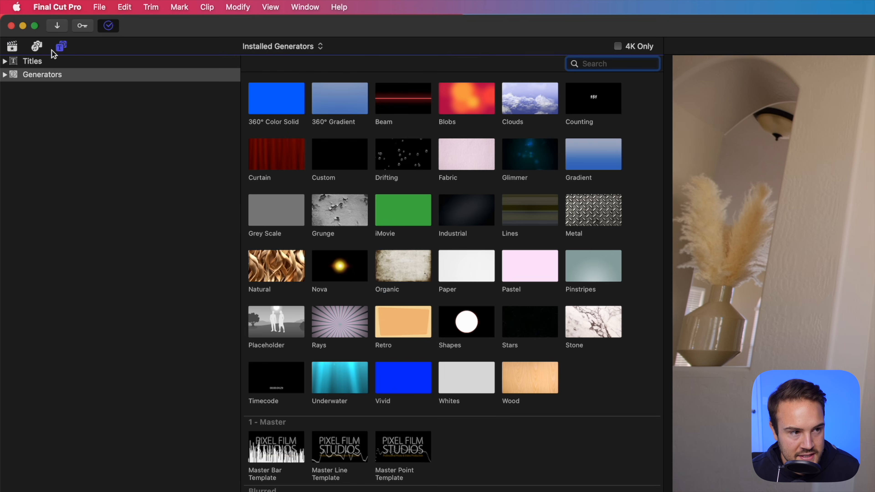
{"action": "left_click", "coordinate": [40, 61]}
{"action": "left_click", "coordinate": [44, 75]}
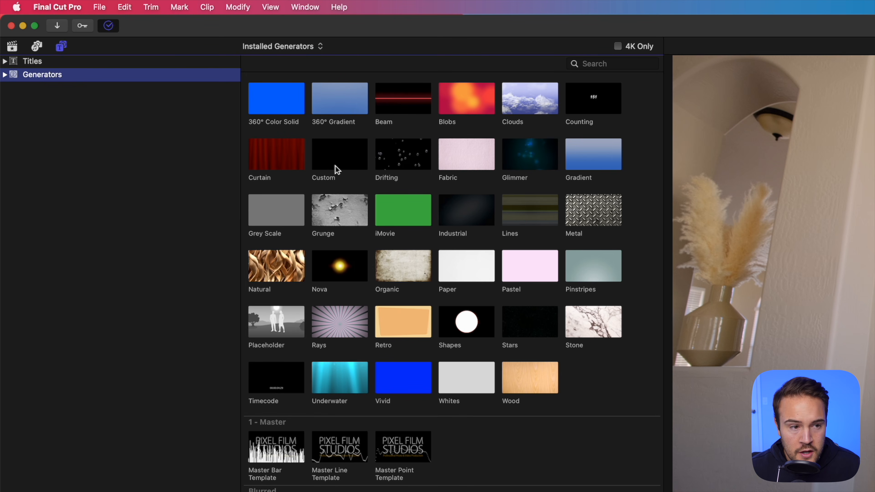
{"action": "left_click_drag", "start_coordinate": [332, 164], "coordinate": [336, 352]}
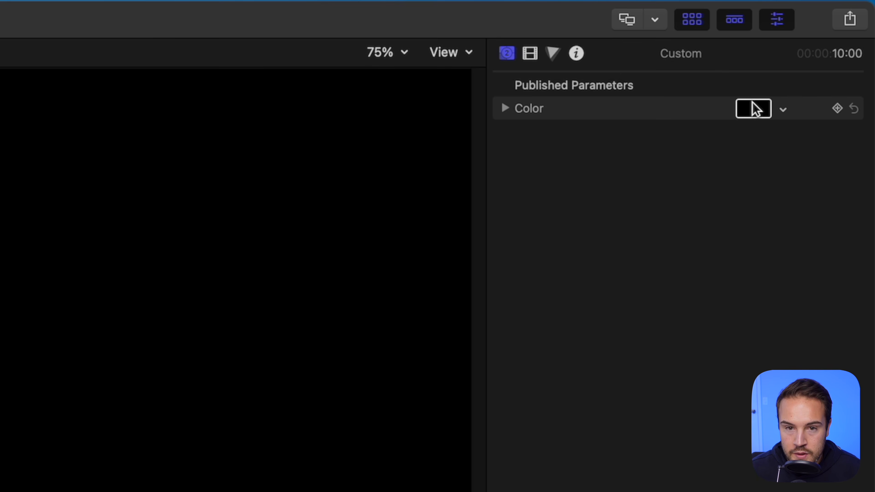
Change the Custom generator's color to white using the color wheel's brightness, and close the color picker.
{"action": "left_click", "coordinate": [754, 109]}
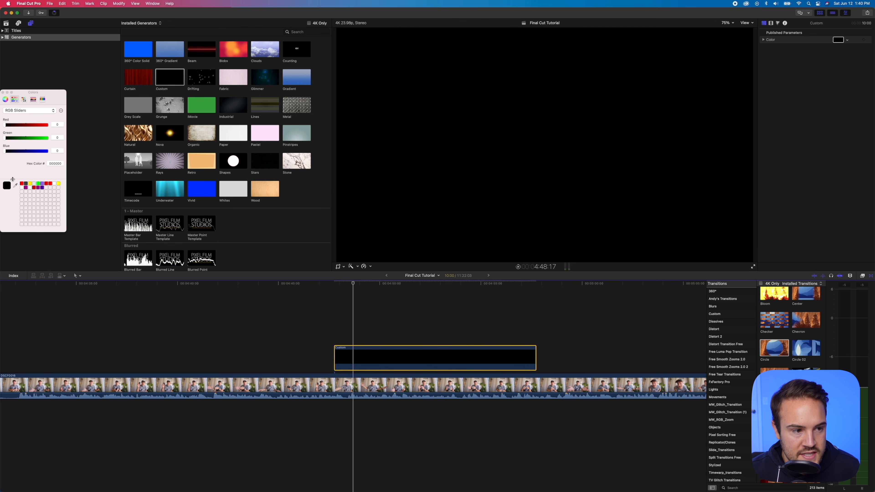
{"action": "left_click", "coordinate": [6, 99]}
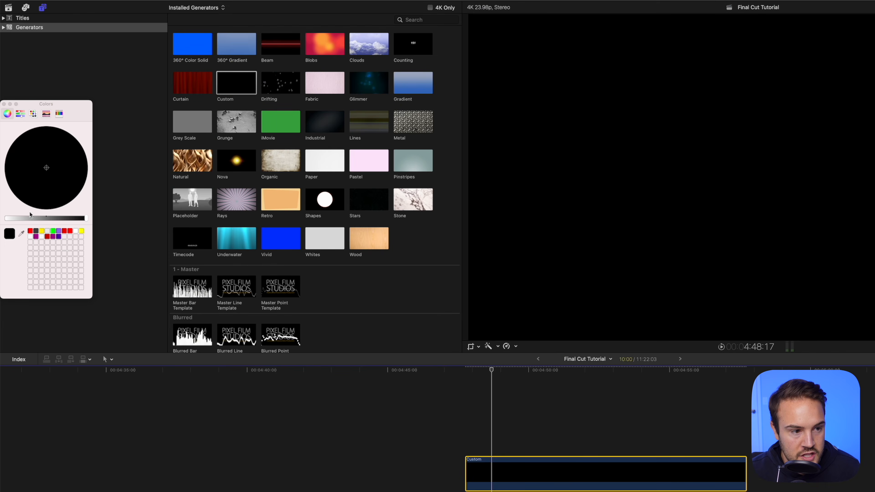
{"action": "left_click_drag", "start_coordinate": [30, 215], "coordinate": [87, 218]}
{"action": "left_click", "coordinate": [4, 104]}
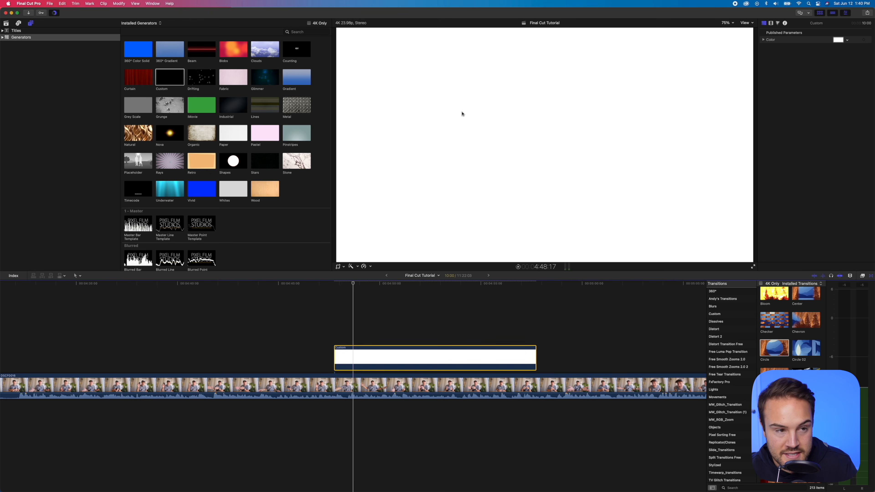
Place the Dramatic title from the Titles library above the white Custom generator, aligned with the generator's start.
{"action": "left_click", "coordinate": [5, 37]}
{"action": "left_click", "coordinate": [16, 31]}
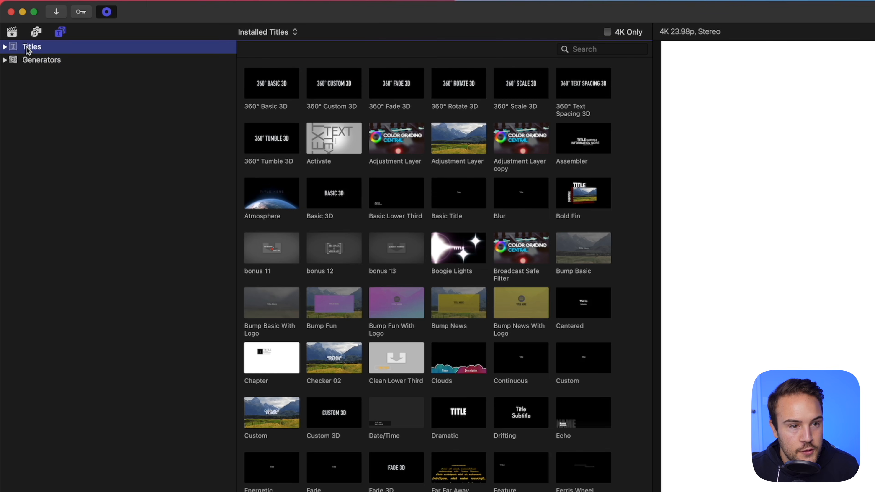
{"action": "scroll", "coordinate": [211, 180], "scroll_direction": "down", "scroll_amount": 2}
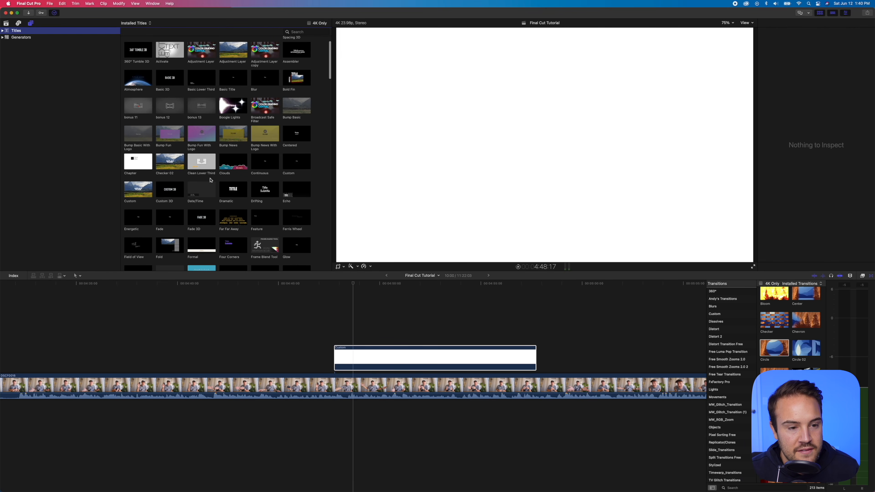
{"action": "left_click", "coordinate": [221, 191]}
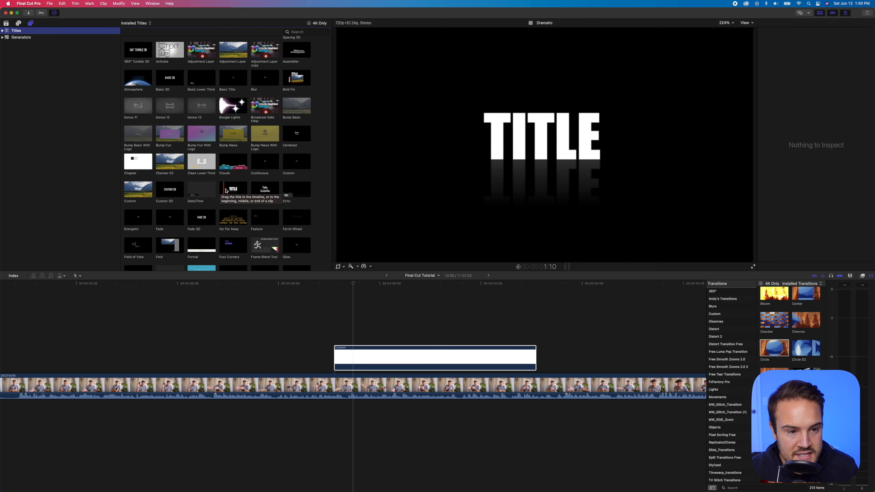
{"action": "left_click_drag", "start_coordinate": [221, 191], "coordinate": [336, 327]}
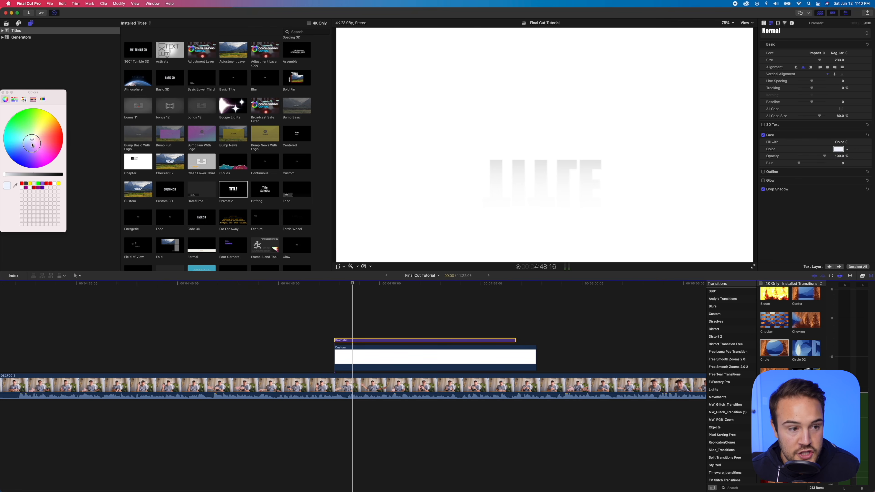
Color the Dramatic title's face blue-violet, change its text to "Think Media", and play it from its start.
{"action": "left_click_drag", "start_coordinate": [33, 143], "coordinate": [23, 181]}
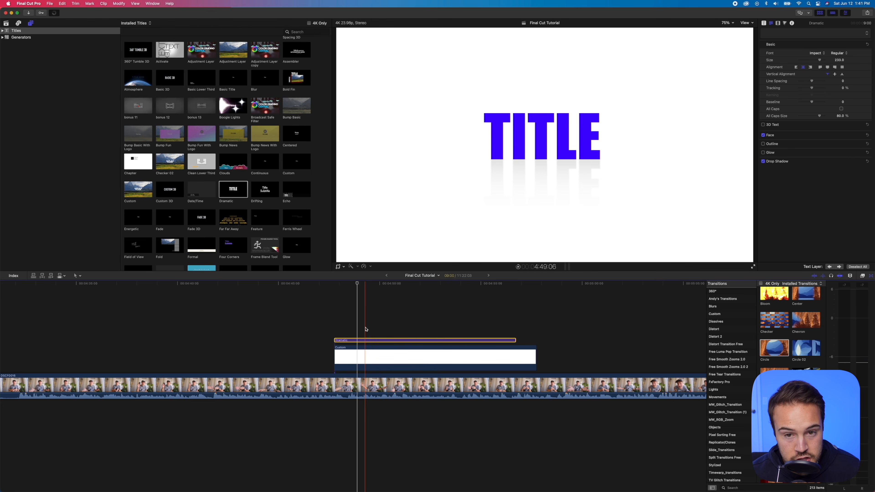
{"action": "left_click", "coordinate": [547, 143]}
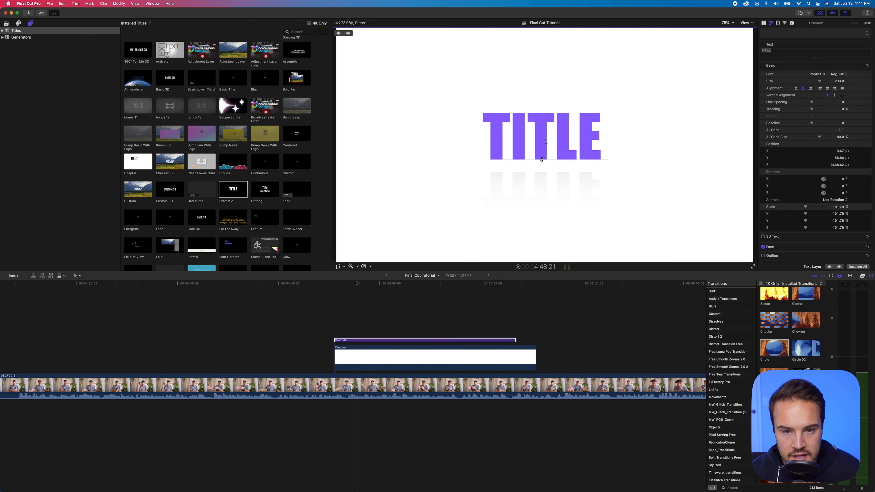
{"action": "left_click_drag", "start_coordinate": [778, 51], "coordinate": [760, 52]}
{"action": "type", "text": "Think Media"}
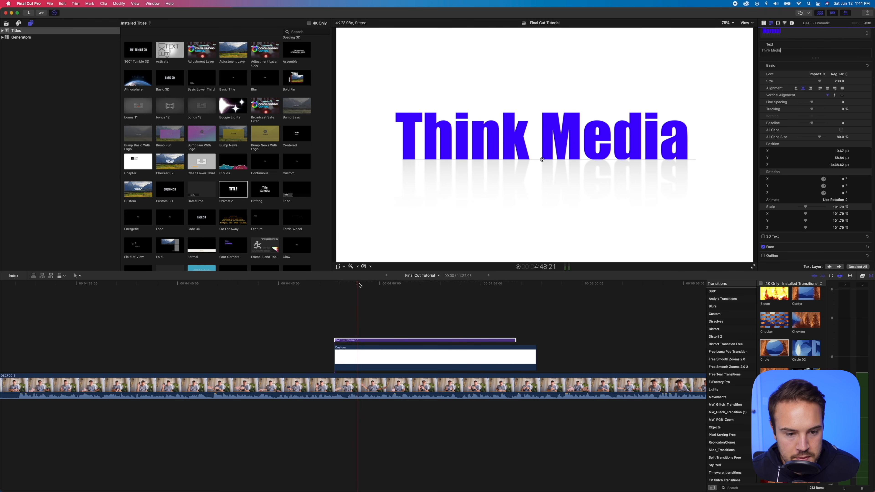
{"action": "left_click", "coordinate": [335, 285]}
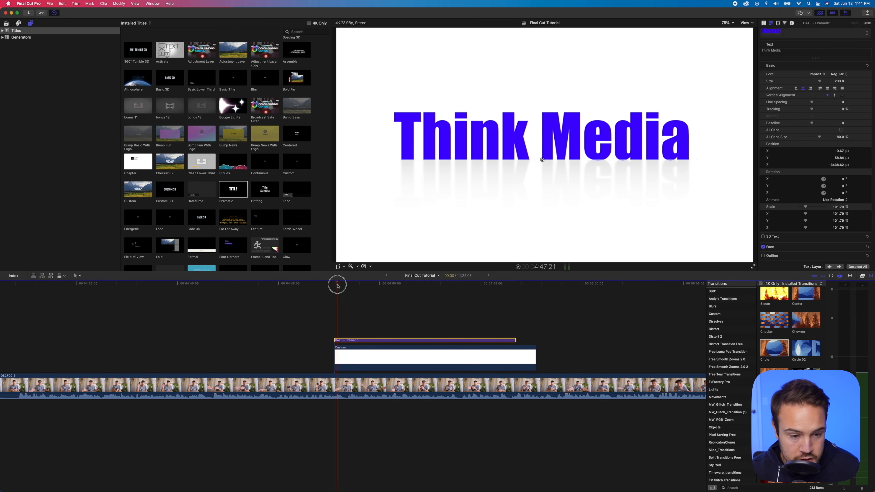
{"action": "key", "text": "space"}
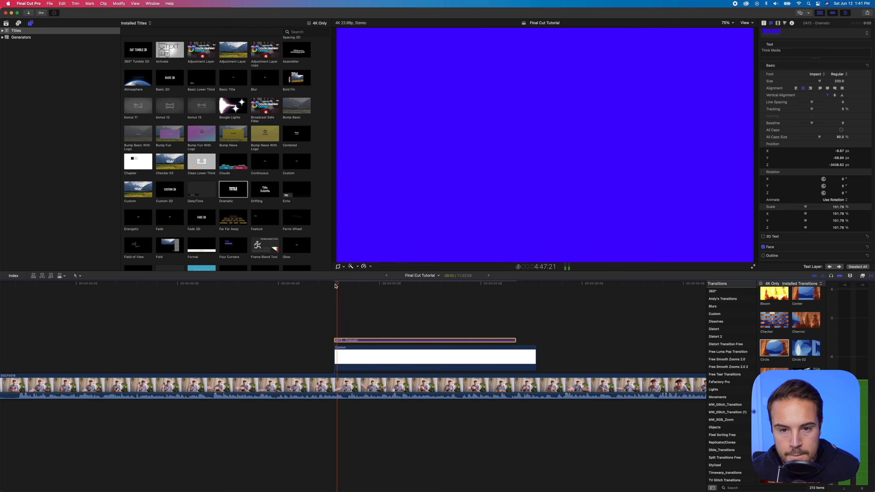
Replace the Dramatic title with the Custom title above the white generator and set its text color to black.
{"action": "key", "text": "Delete"}
{"action": "left_click_drag", "start_coordinate": [296, 162], "coordinate": [339, 339]}
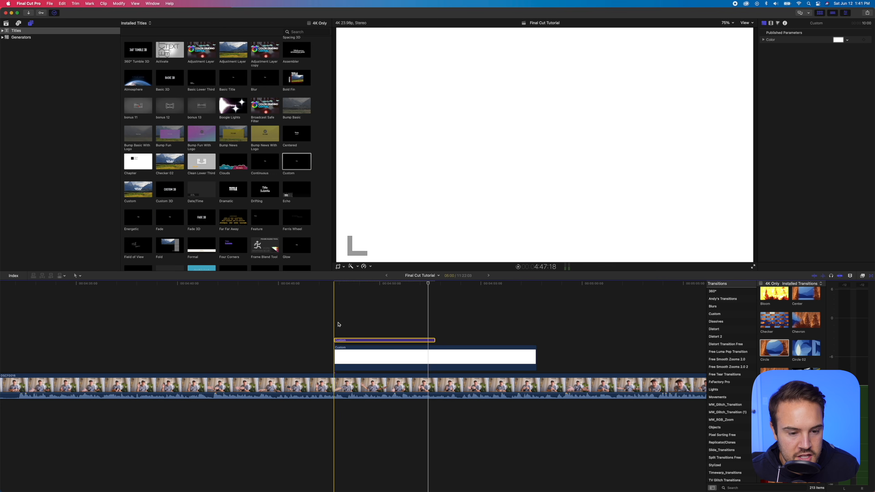
{"action": "left_click", "coordinate": [352, 340]}
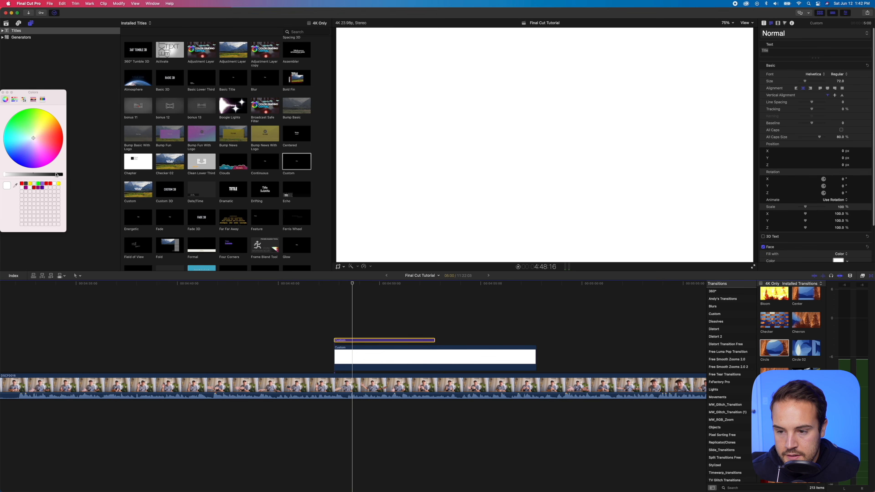
{"action": "left_click", "coordinate": [57, 175]}
Change the title's text to "THINK MEDIA" in Helvetica Neue Black Italic, enlarge it to about 129, and reposition it slightly off-center.
{"action": "double_click", "coordinate": [781, 52]}
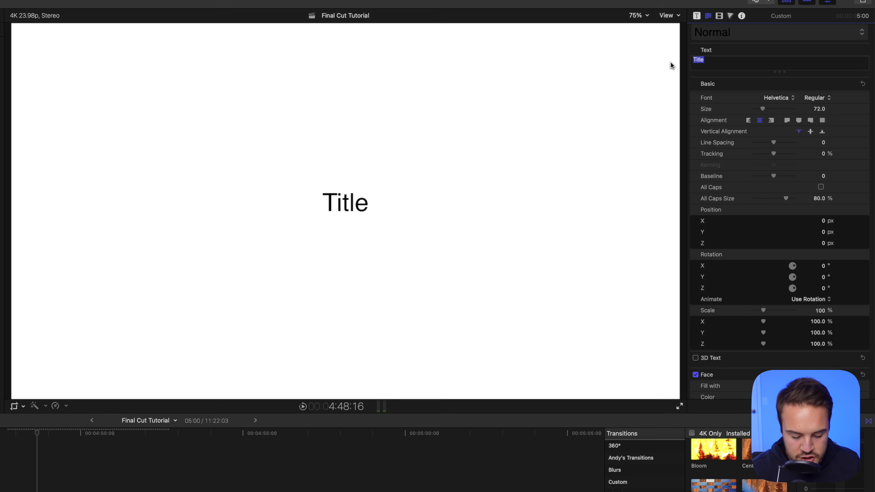
{"action": "type", "text": "THINK MEDIA"}
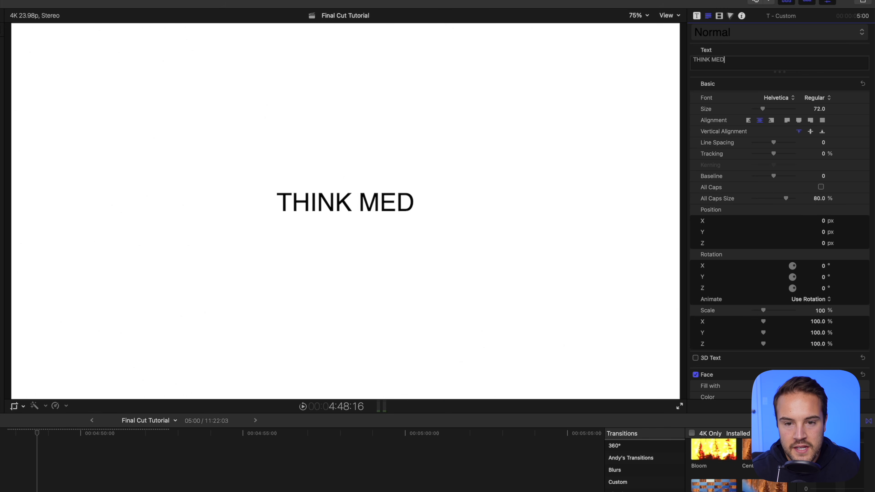
{"action": "left_click", "coordinate": [792, 103]}
{"action": "left_click", "coordinate": [790, 112]}
{"action": "left_click_drag", "start_coordinate": [409, 205], "coordinate": [363, 212]}
{"action": "left_click_drag", "start_coordinate": [764, 109], "coordinate": [773, 102]}
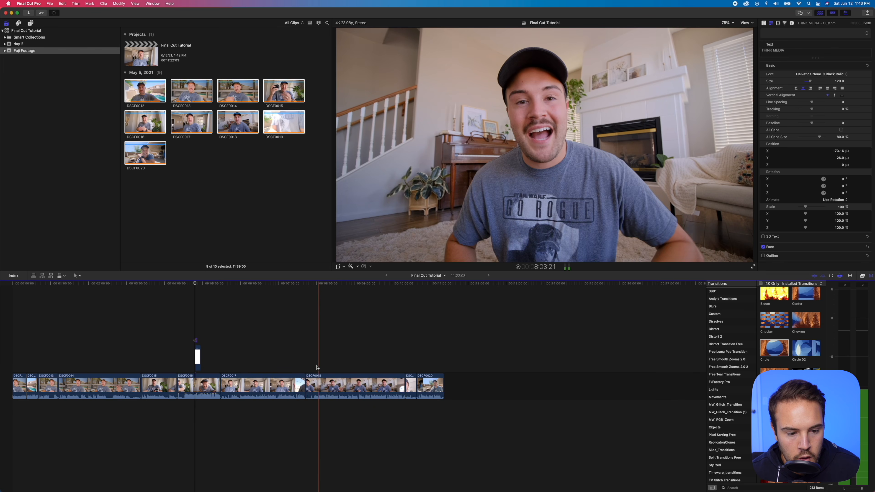
Delete DSCF0018 from the timeline and add it again from the browser after the last clip.
{"action": "left_click", "coordinate": [362, 386]}
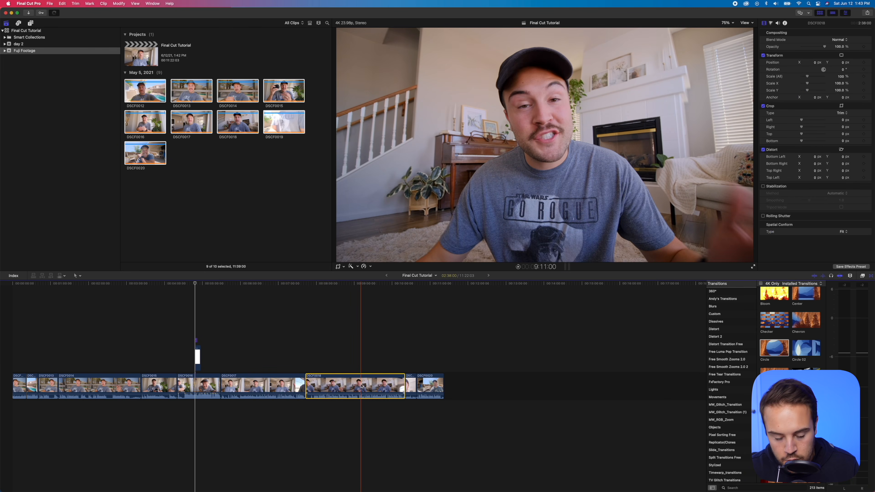
{"action": "key", "text": "Delete"}
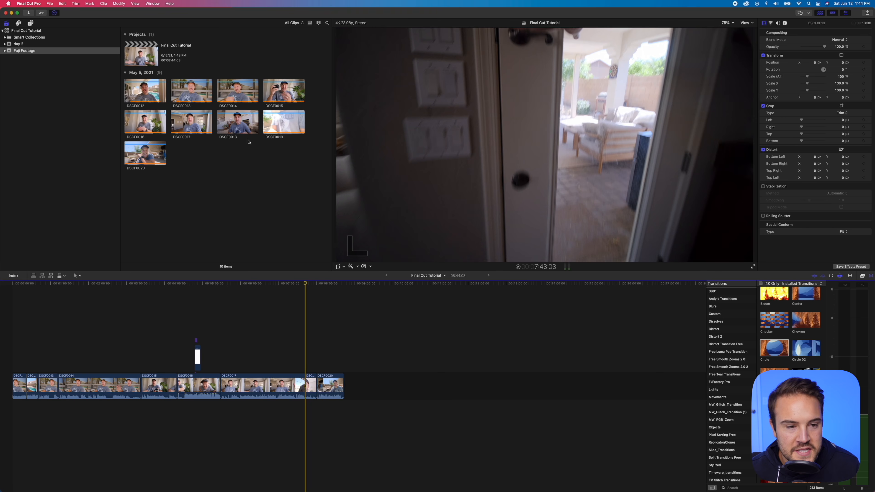
{"action": "left_click", "coordinate": [245, 126]}
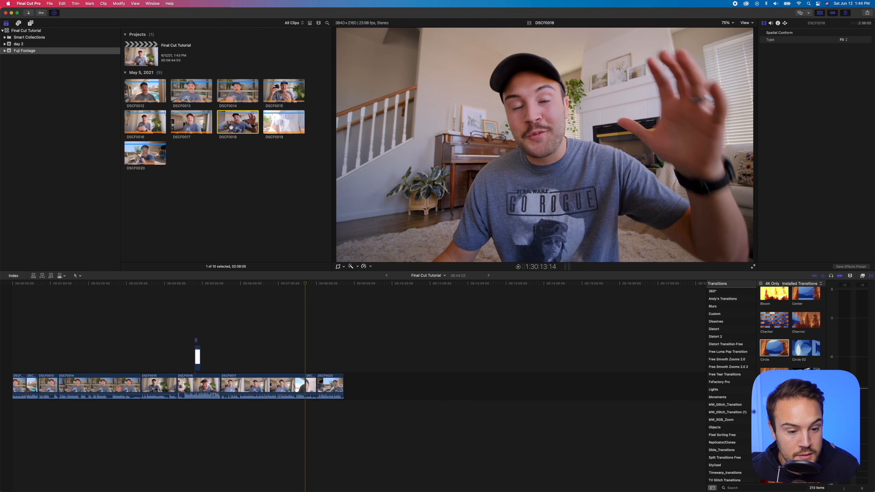
{"action": "left_click", "coordinate": [285, 340]}
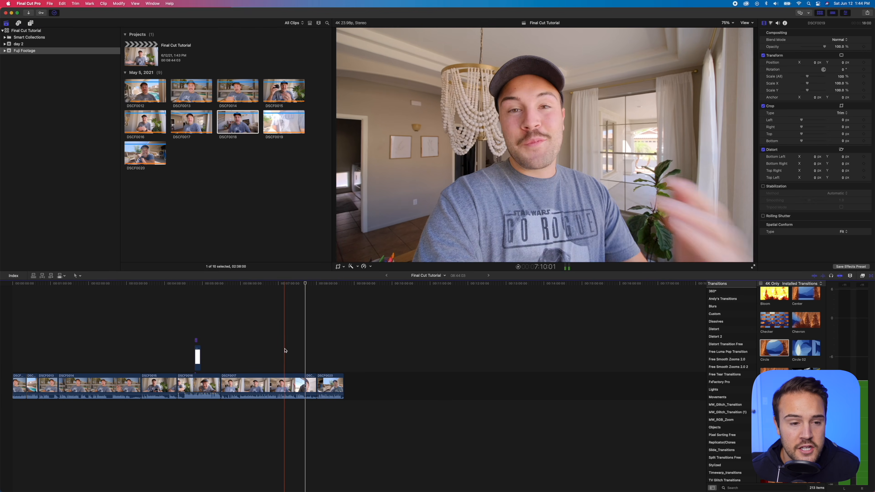
{"action": "left_click", "coordinate": [229, 127]}
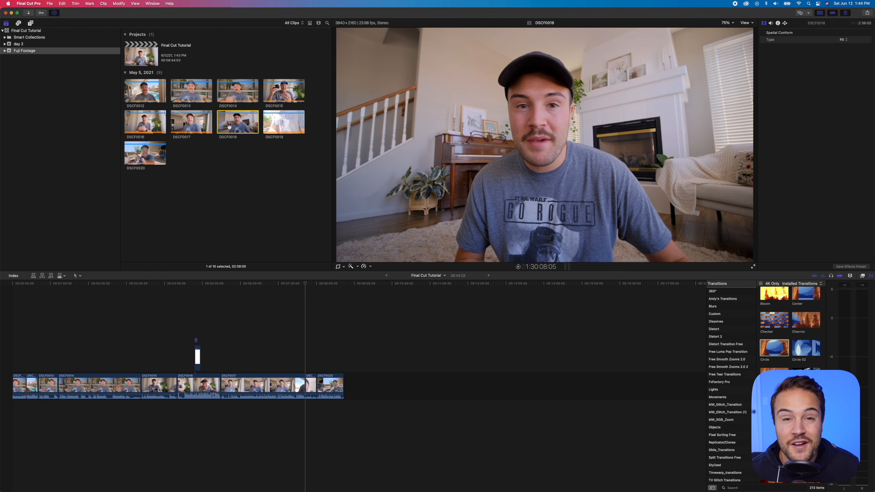
{"action": "left_click_drag", "start_coordinate": [229, 127], "coordinate": [378, 395]}
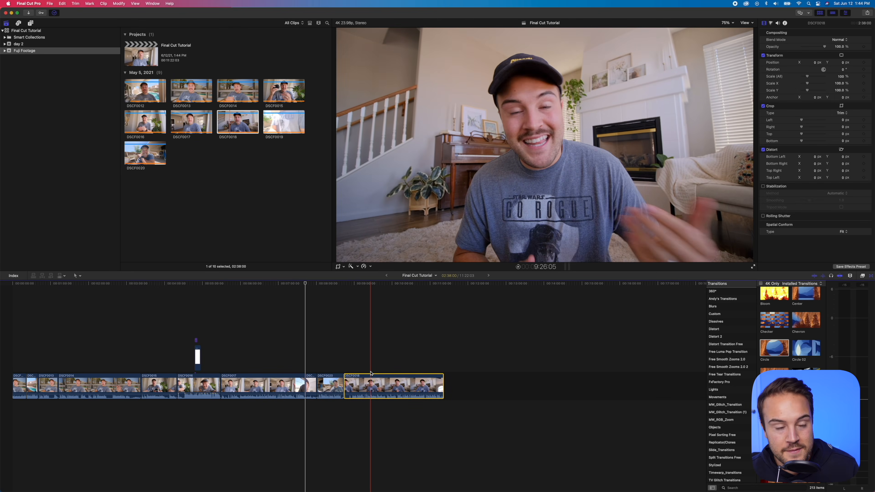
Check the Used Media Ranges option in the browser's view settings, leaving it enabled.
{"action": "left_click", "coordinate": [197, 22]}
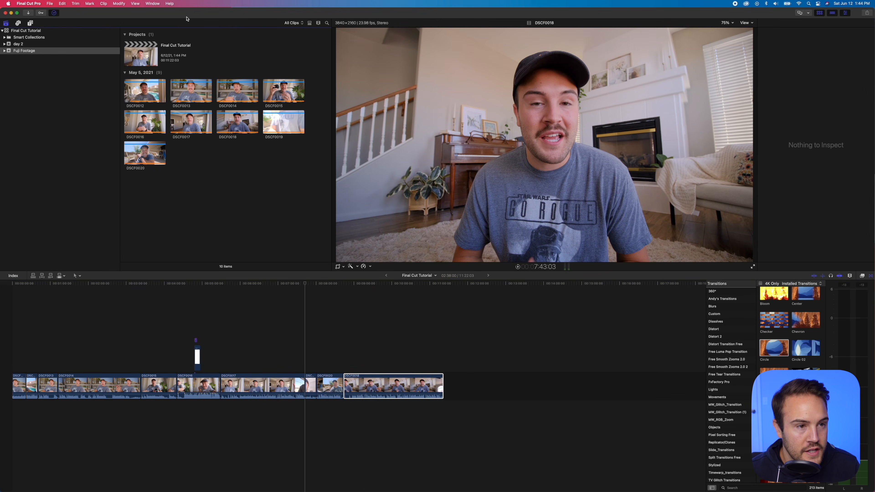
{"action": "left_click", "coordinate": [138, 4]}
{"action": "mouse_move", "coordinate": [154, 33]}
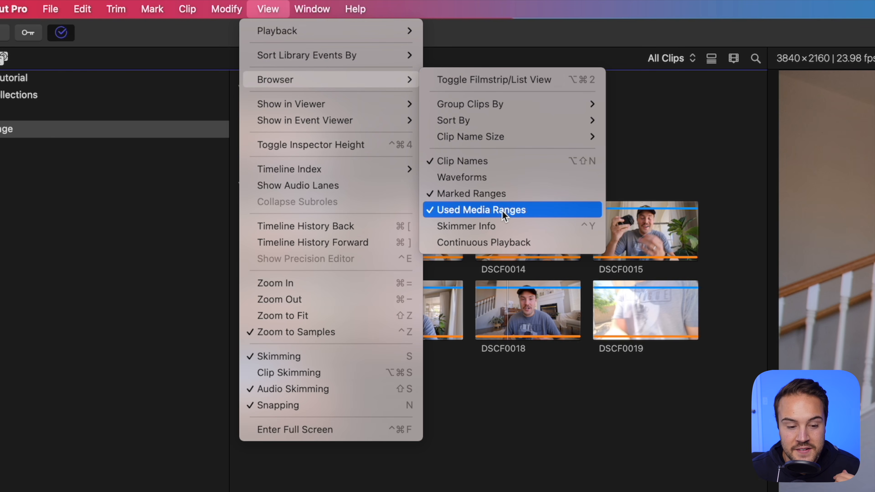
{"action": "left_click", "coordinate": [504, 211]}
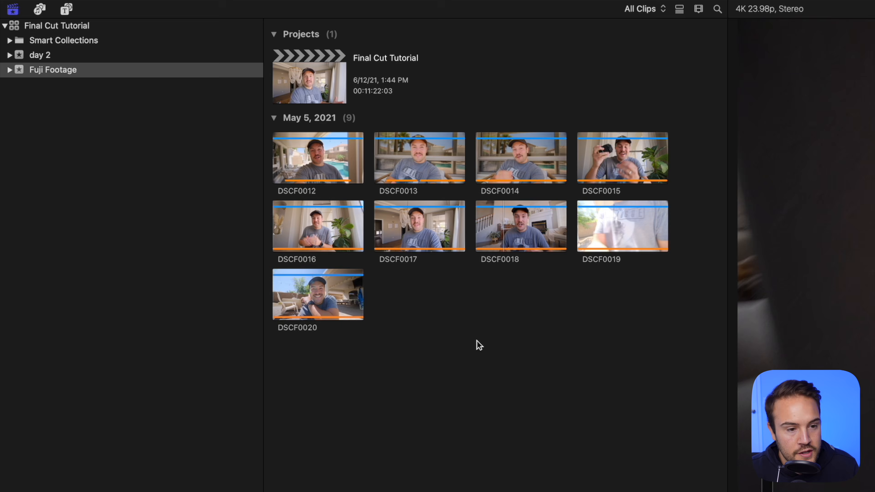
Import the ES_Shaking Hands music file from the Desktop into Fuji Footage and place it beneath the first clip at the timeline's start.
{"action": "right_click", "coordinate": [217, 177]}
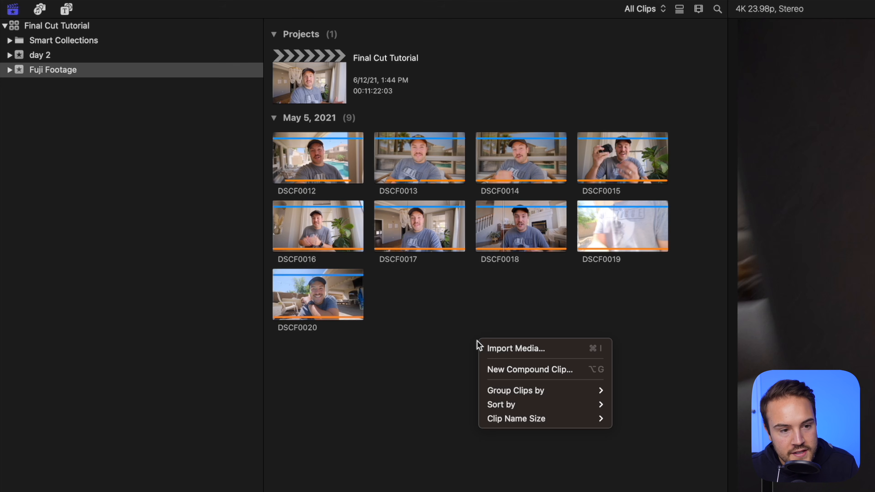
{"action": "left_click", "coordinate": [521, 346]}
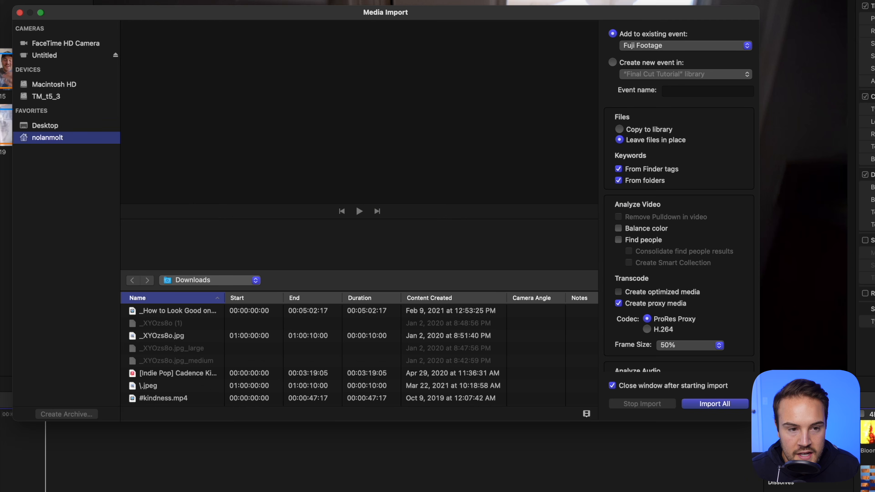
{"action": "left_click", "coordinate": [45, 125]}
{"action": "left_click", "coordinate": [201, 322]}
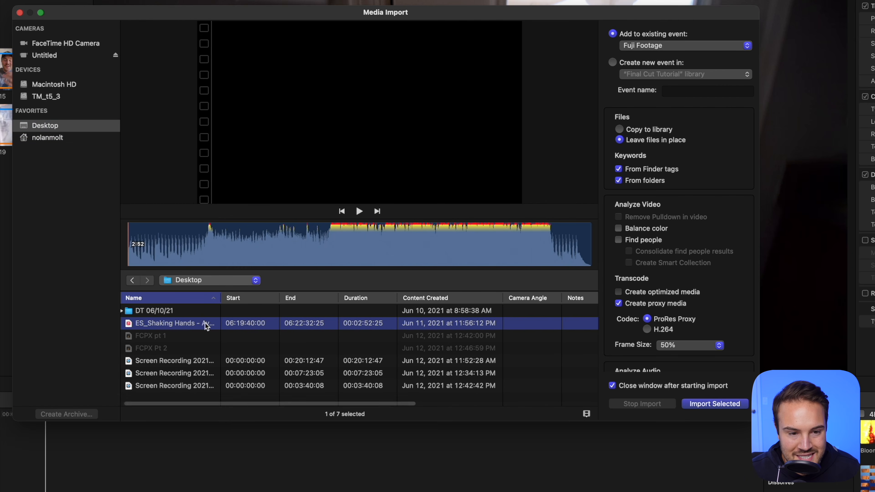
{"action": "left_click", "coordinate": [715, 403]}
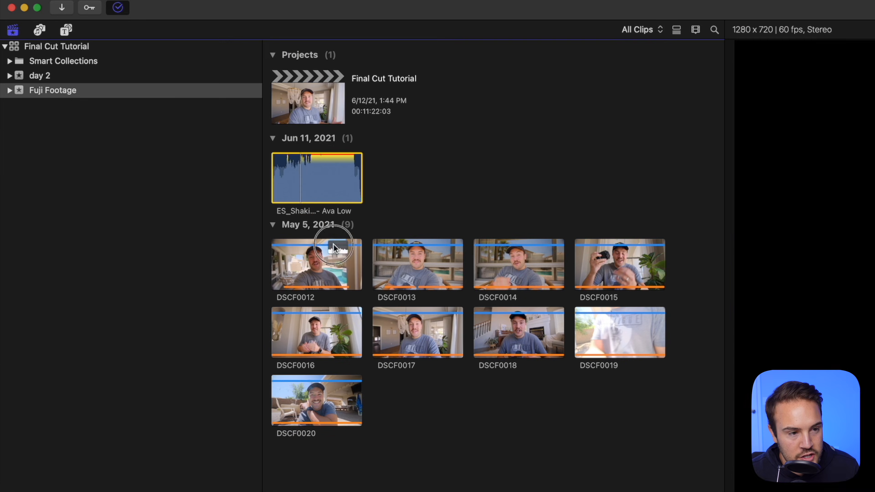
{"action": "left_click_drag", "start_coordinate": [334, 244], "coordinate": [7, 410]}
{"action": "left_click_drag", "start_coordinate": [7, 410], "coordinate": [8, 409]}
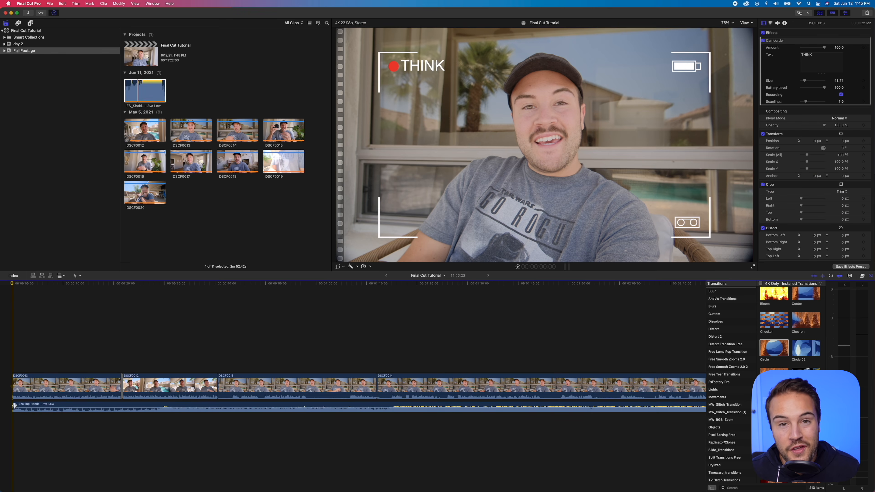
Trim about 25 seconds off the start of the Shaking Hands track and move it back to the timeline's beginning.
{"action": "left_click_drag", "start_coordinate": [14, 405], "coordinate": [126, 410]}
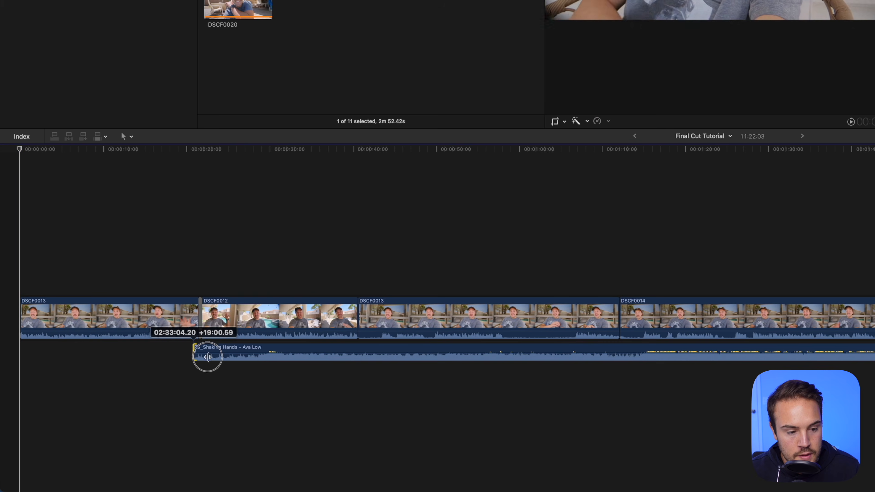
{"action": "left_click_drag", "start_coordinate": [207, 358], "coordinate": [278, 357]}
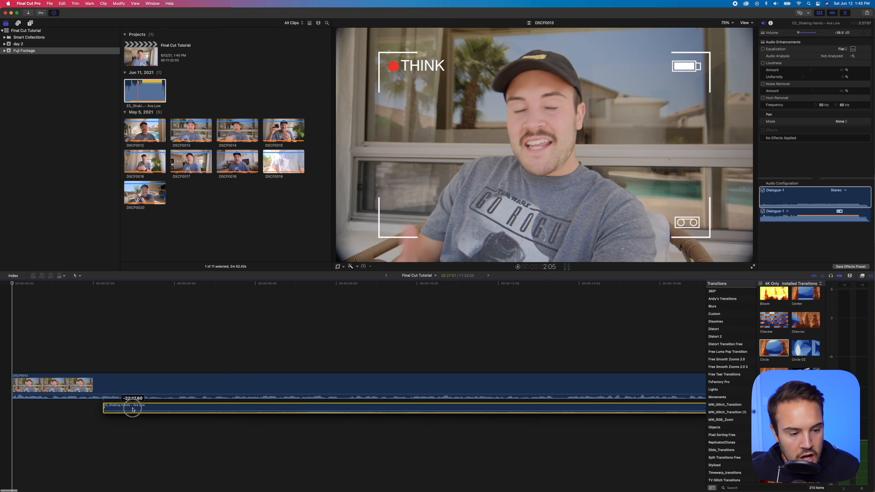
{"action": "left_click_drag", "start_coordinate": [129, 407], "coordinate": [26, 410]}
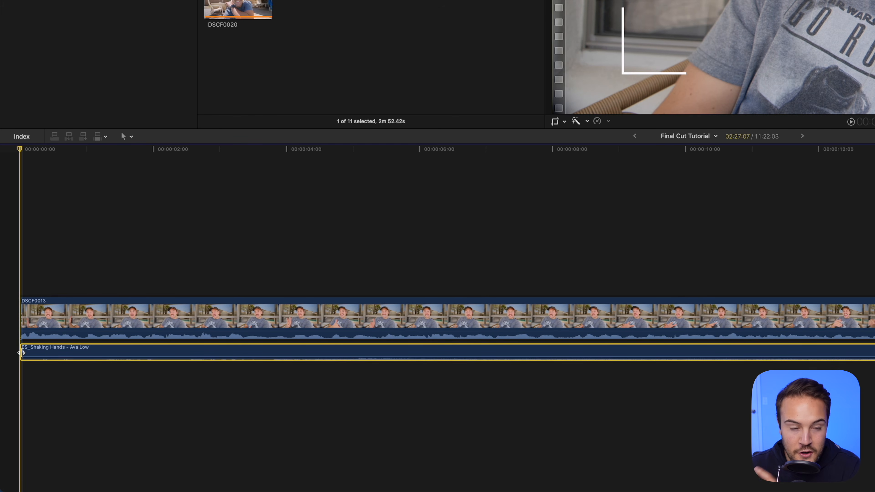
Fade in the Shaking Hands track over about 4 seconds, fade in DSCF0013's audio, and fade out the track's end over about 5 seconds.
{"action": "left_click_drag", "start_coordinate": [18, 352], "coordinate": [283, 341]}
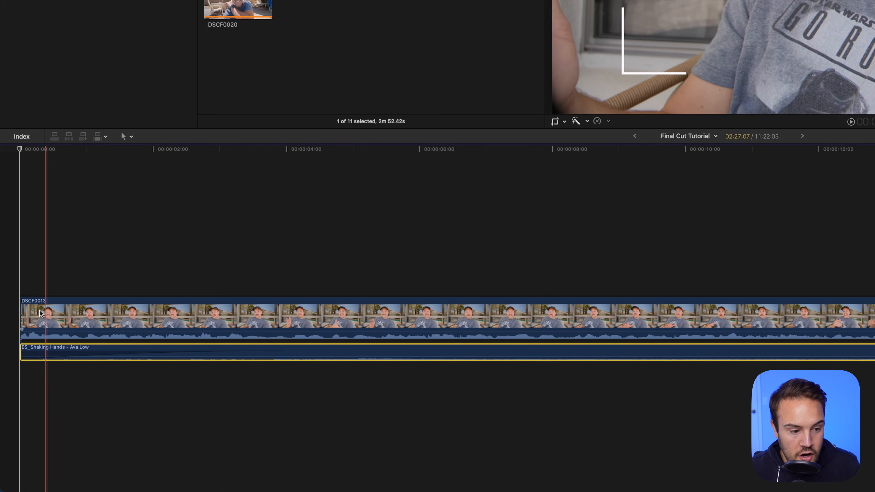
{"action": "left_click_drag", "start_coordinate": [22, 330], "coordinate": [87, 330]}
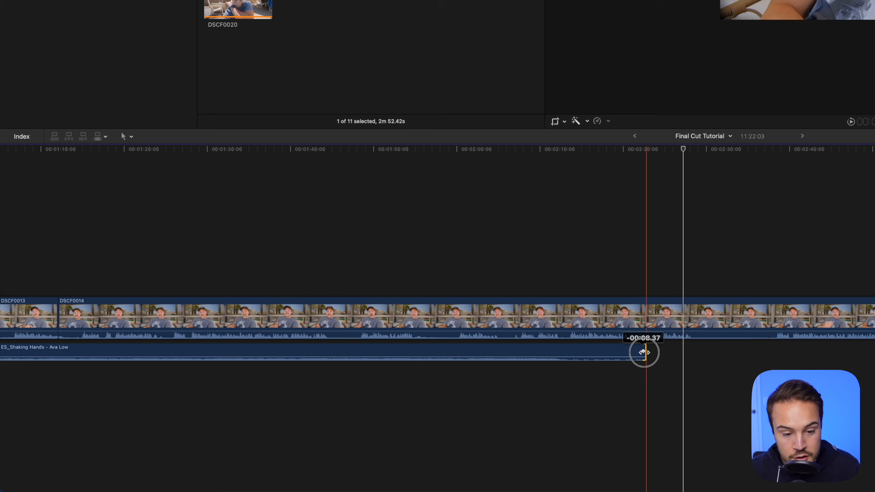
{"action": "left_click_drag", "start_coordinate": [642, 352], "coordinate": [599, 348]}
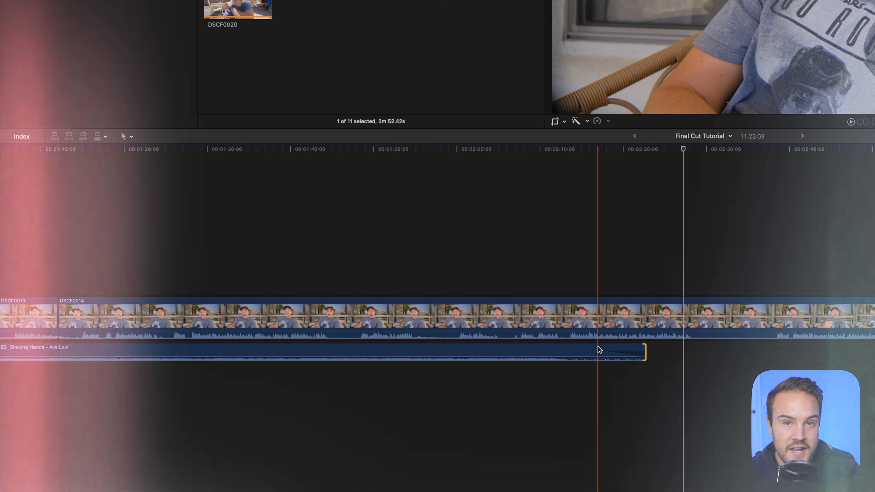
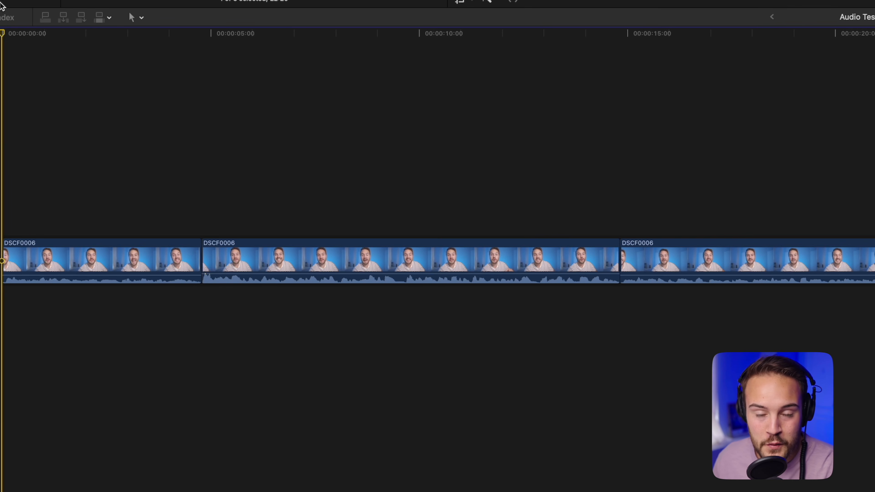
Play back the first DSCF0006 clip and open the Graphic Equalizer for its dialogue audio.
{"action": "left_click", "coordinate": [47, 262]}
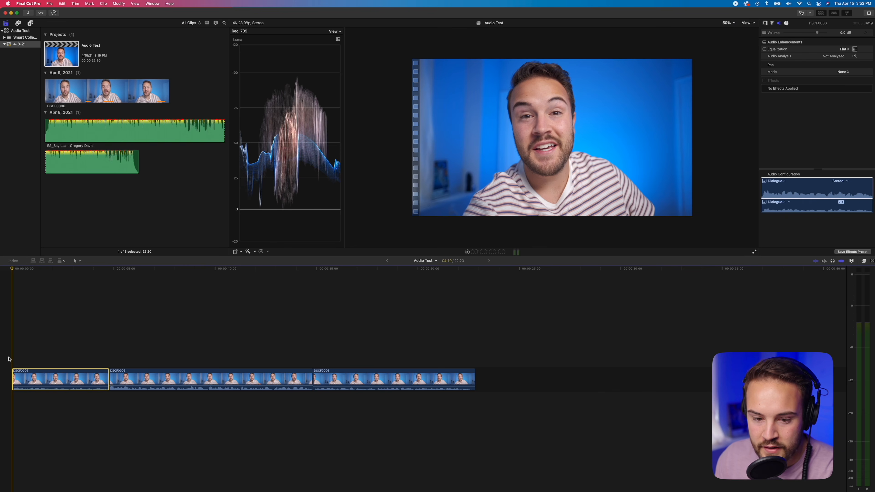
{"action": "key", "text": "space"}
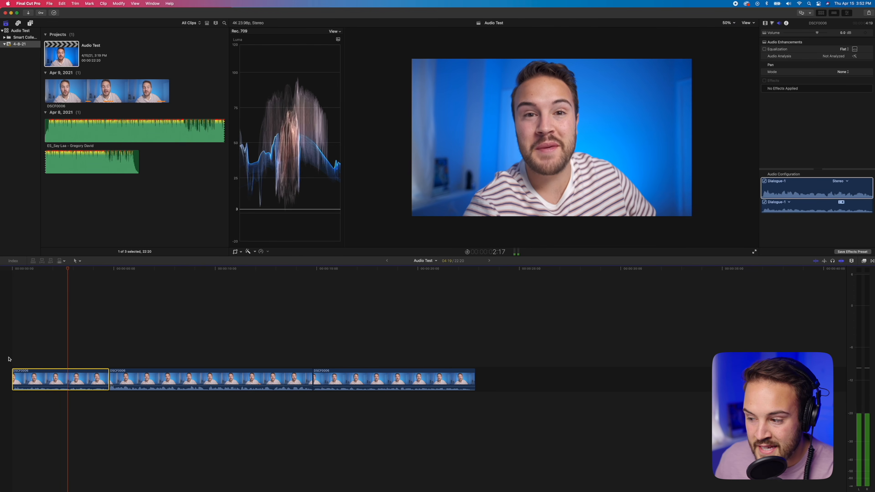
{"action": "key", "text": "space"}
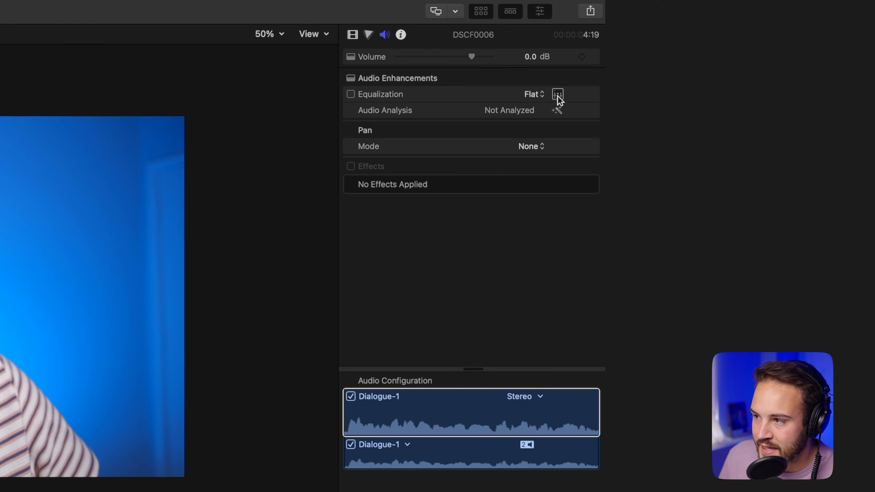
{"action": "left_click", "coordinate": [558, 96]}
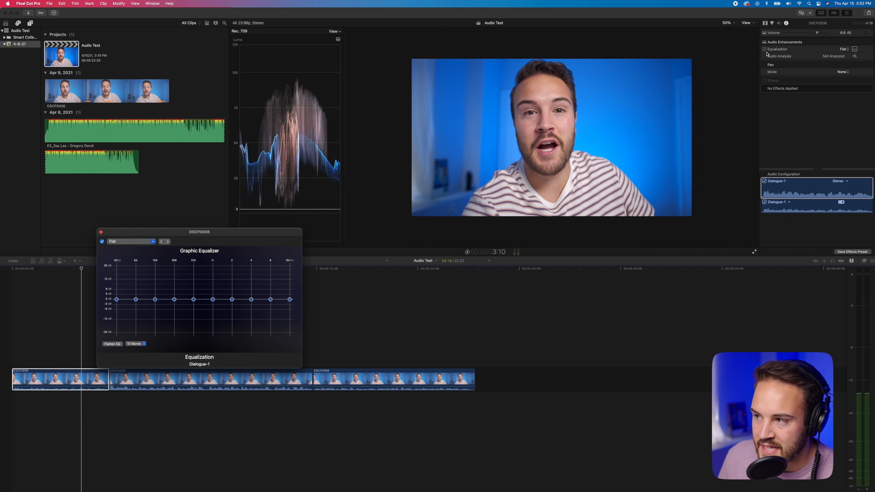
{"action": "left_click_drag", "start_coordinate": [281, 232], "coordinate": [397, 77]}
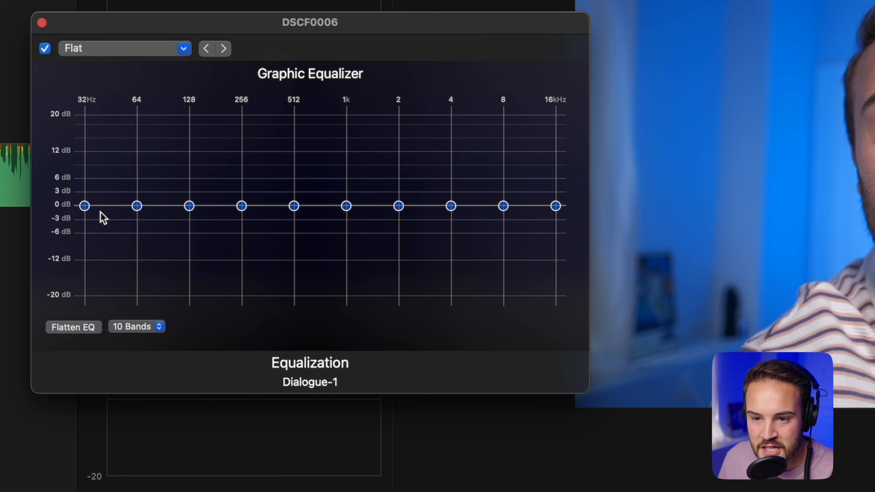
Try the 32 Hz band at 12 dB and -20 dB, return it to 0 dB, and move the playhead to the timeline's start.
{"action": "left_click_drag", "start_coordinate": [85, 206], "coordinate": [87, 152]}
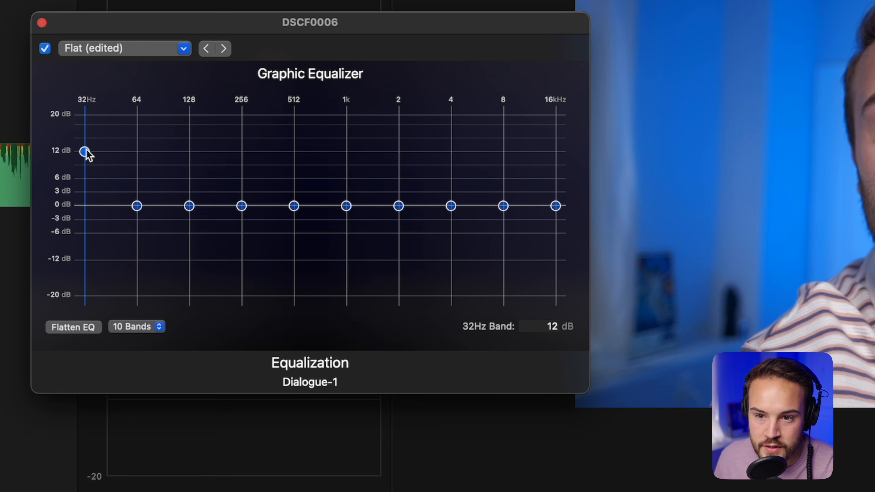
{"action": "left_click_drag", "start_coordinate": [86, 152], "coordinate": [86, 305]}
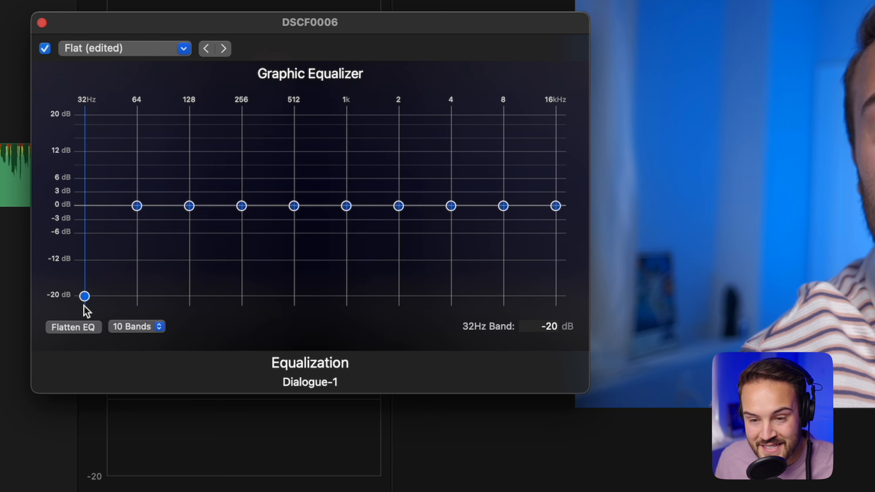
{"action": "left_click_drag", "start_coordinate": [84, 306], "coordinate": [87, 206]}
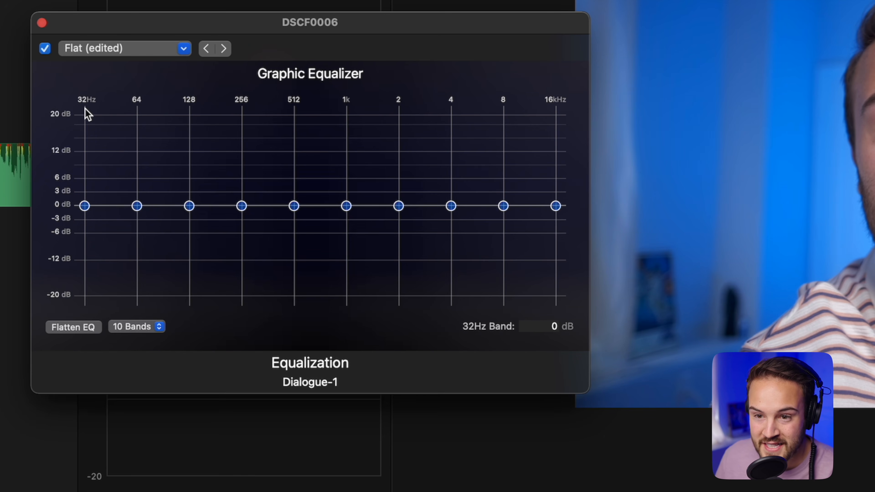
{"action": "mouse_move", "coordinate": [137, 207]}
{"action": "left_mouse_down"}
{"action": "mouse_move", "coordinate": [138, 172]}
{"action": "mouse_move", "coordinate": [138, 260]}
{"action": "mouse_move", "coordinate": [138, 211]}
{"action": "left_mouse_up"}
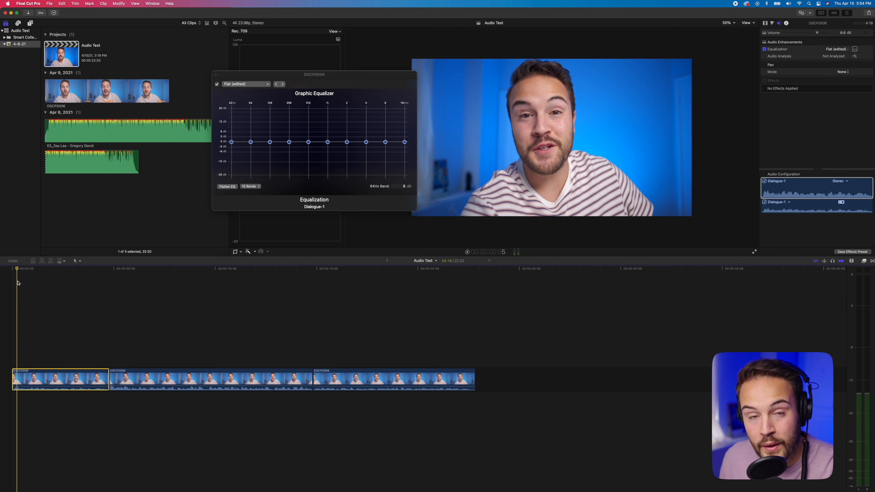
{"action": "mouse_move", "coordinate": [19, 276]}
{"action": "left_mouse_down"}
{"action": "mouse_move", "coordinate": [107, 279]}
{"action": "mouse_move", "coordinate": [13, 276]}
{"action": "left_mouse_up"}
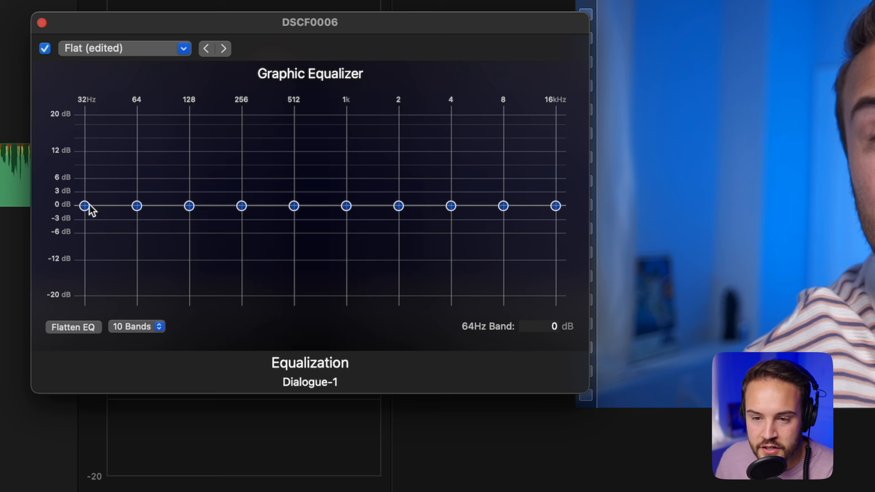
Try a cut on the 32 Hz band, settle it at 0.29 dB, and set the 128 Hz band to 0.48 dB.
{"action": "left_click_drag", "start_coordinate": [231, 142], "coordinate": [232, 164]}
{"action": "left_click_drag", "start_coordinate": [85, 267], "coordinate": [85, 208]}
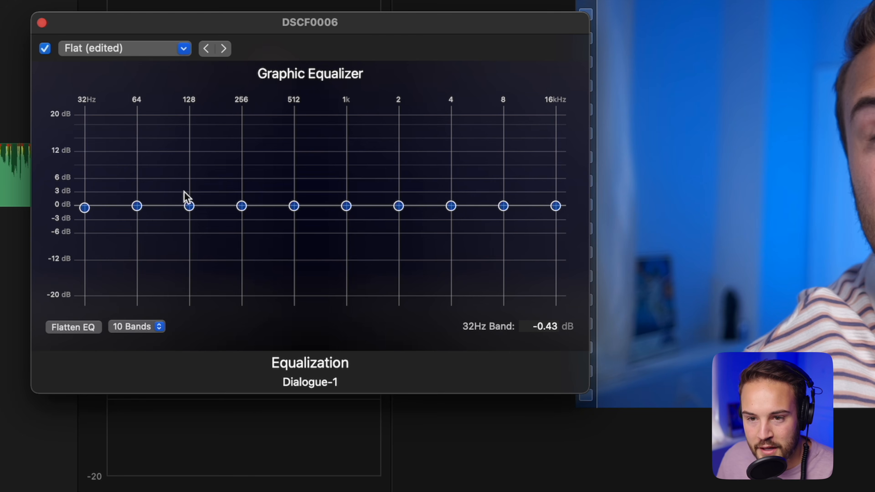
{"action": "mouse_move", "coordinate": [85, 208]}
{"action": "left_mouse_down"}
{"action": "mouse_move", "coordinate": [85, 268]}
{"action": "mouse_move", "coordinate": [85, 205]}
{"action": "left_mouse_up"}
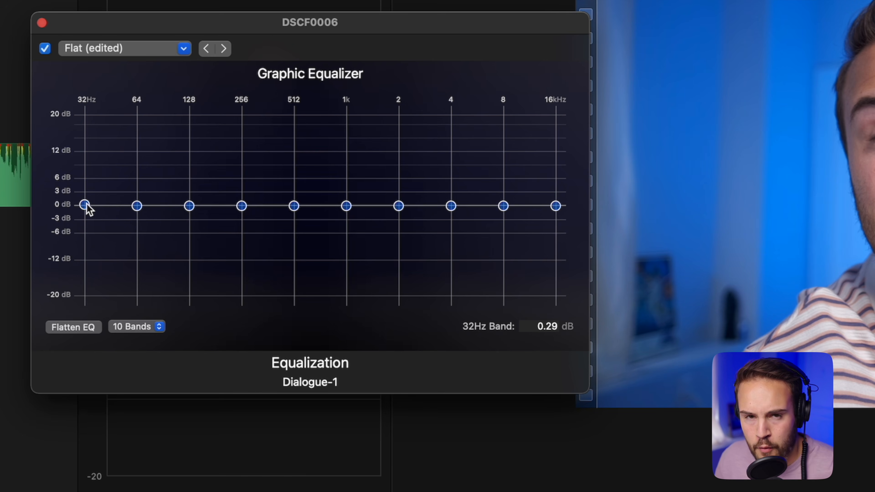
{"action": "mouse_move", "coordinate": [190, 206]}
{"action": "left_mouse_down"}
{"action": "mouse_move", "coordinate": [189, 219]}
{"action": "mouse_move", "coordinate": [191, 206]}
{"action": "left_mouse_up"}
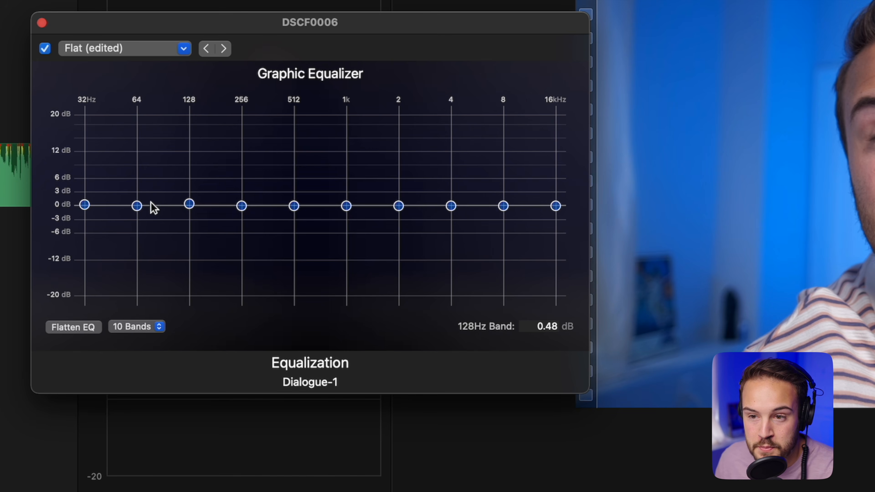
Try the 64 Hz band at 20 dB, 5.81 dB and 0 dB, and settle it at about -6 dB.
{"action": "left_click", "coordinate": [138, 207]}
{"action": "mouse_move", "coordinate": [138, 206]}
{"action": "left_mouse_down"}
{"action": "mouse_move", "coordinate": [137, 242]}
{"action": "mouse_move", "coordinate": [137, 205]}
{"action": "left_mouse_up"}
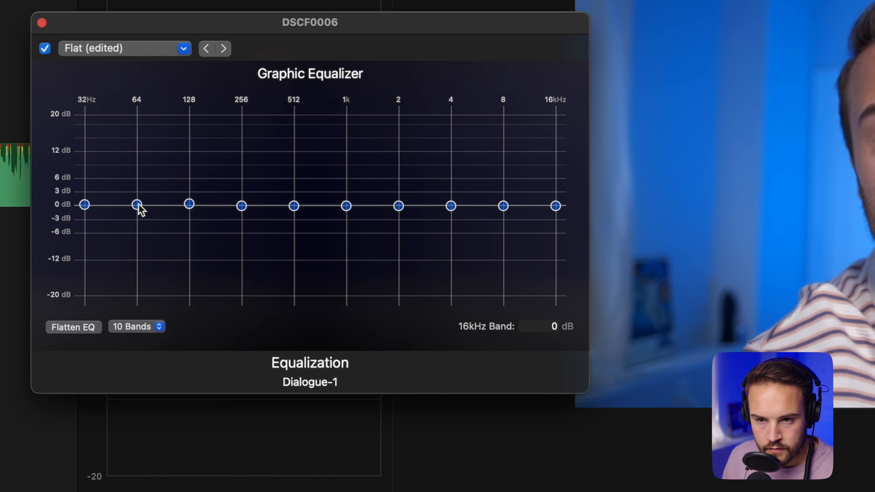
{"action": "left_click_drag", "start_coordinate": [138, 205], "coordinate": [140, 222]}
{"action": "left_click_drag", "start_coordinate": [141, 283], "coordinate": [138, 115]}
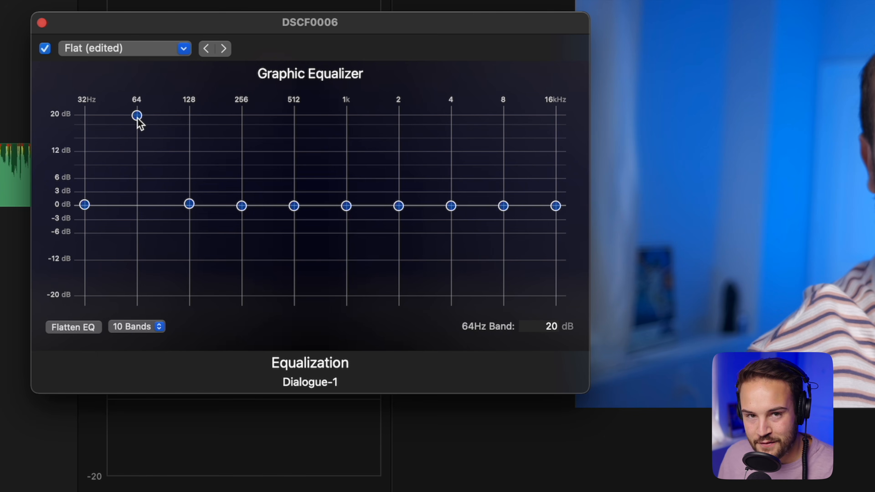
{"action": "left_click_drag", "start_coordinate": [138, 119], "coordinate": [143, 181]}
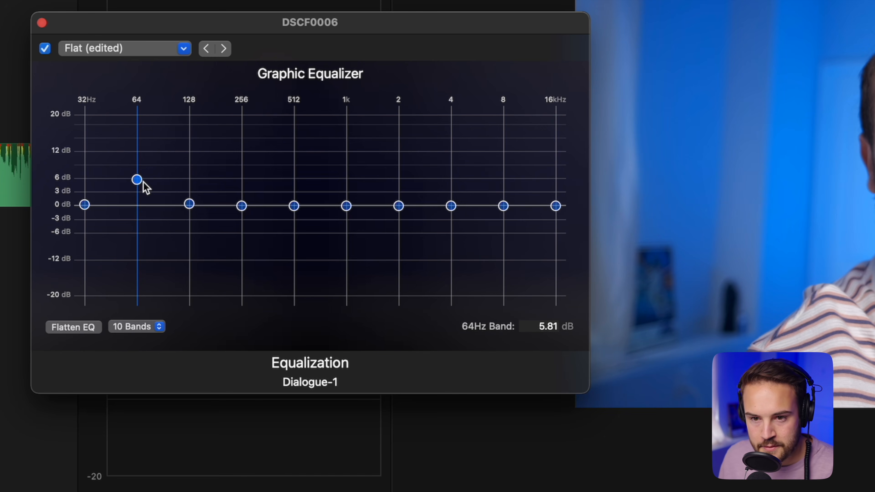
{"action": "left_click_drag", "start_coordinate": [143, 183], "coordinate": [141, 209]}
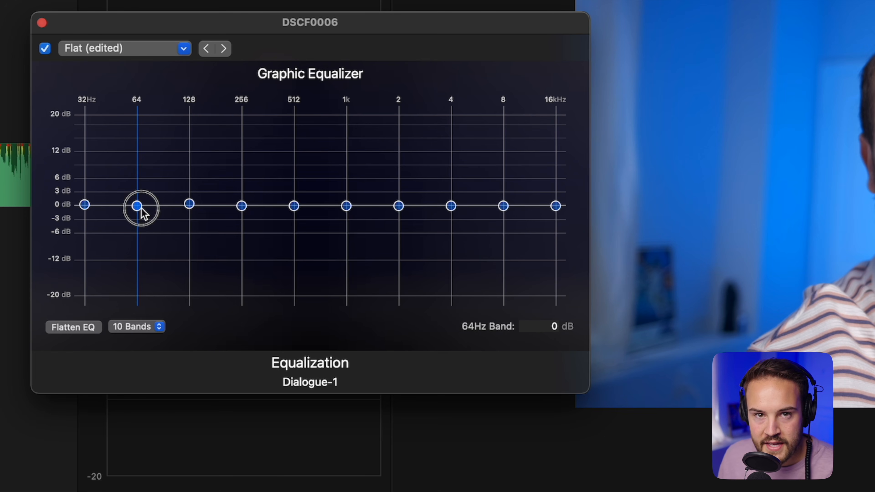
{"action": "left_click_drag", "start_coordinate": [143, 213], "coordinate": [143, 240]}
Try the 128 Hz band at 20 dB and -20 dB, and settle it at about -3 dB.
{"action": "left_click_drag", "start_coordinate": [190, 207], "coordinate": [189, 117]}
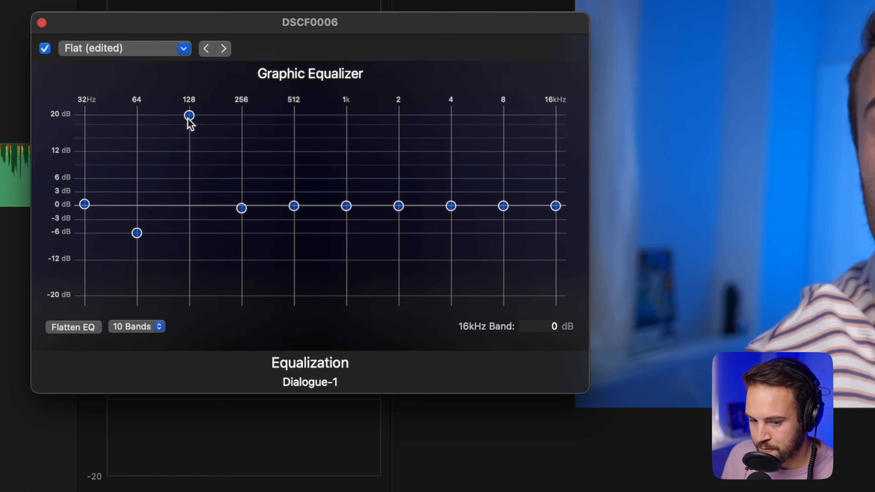
{"action": "left_click_drag", "start_coordinate": [189, 117], "coordinate": [195, 323]}
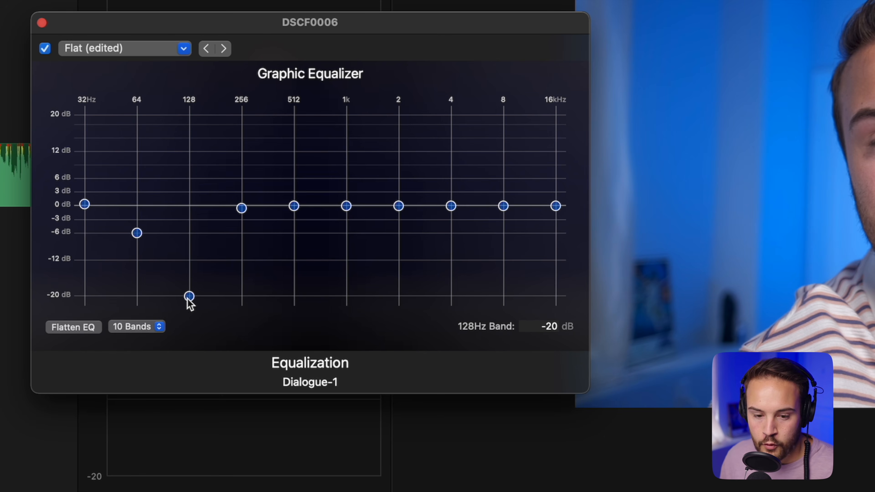
{"action": "left_click", "coordinate": [3, 455]}
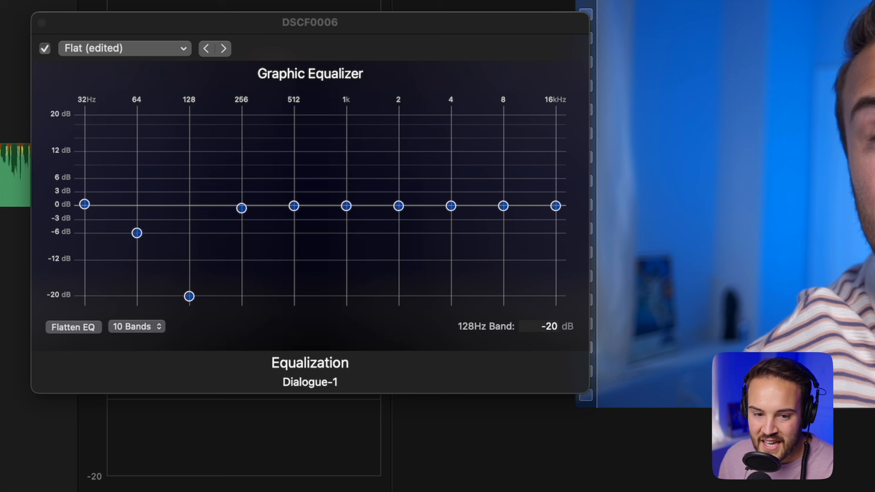
{"action": "left_click", "coordinate": [191, 298]}
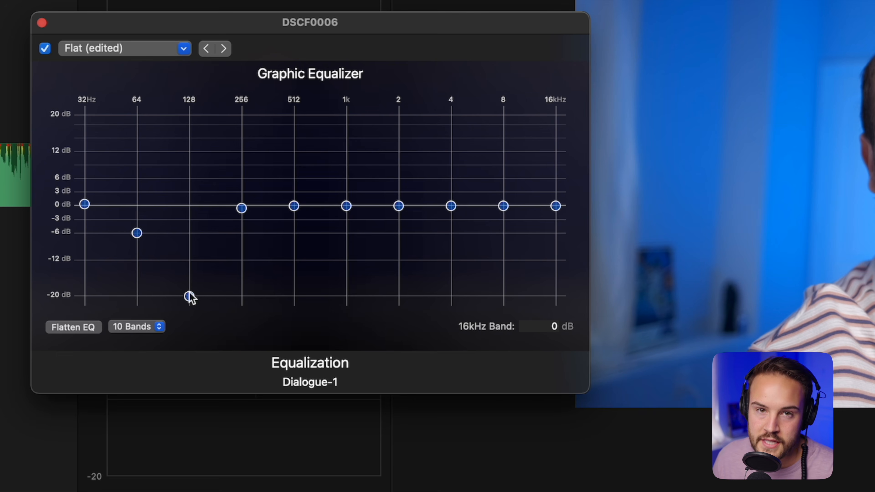
{"action": "left_click_drag", "start_coordinate": [190, 298], "coordinate": [189, 218]}
Raise the 256 Hz band to about 5 dB, and try 512 Hz at 8.69 dB before returning it to 0 dB.
{"action": "left_click_drag", "start_coordinate": [242, 208], "coordinate": [246, 184]}
{"action": "left_click_drag", "start_coordinate": [294, 206], "coordinate": [298, 170]}
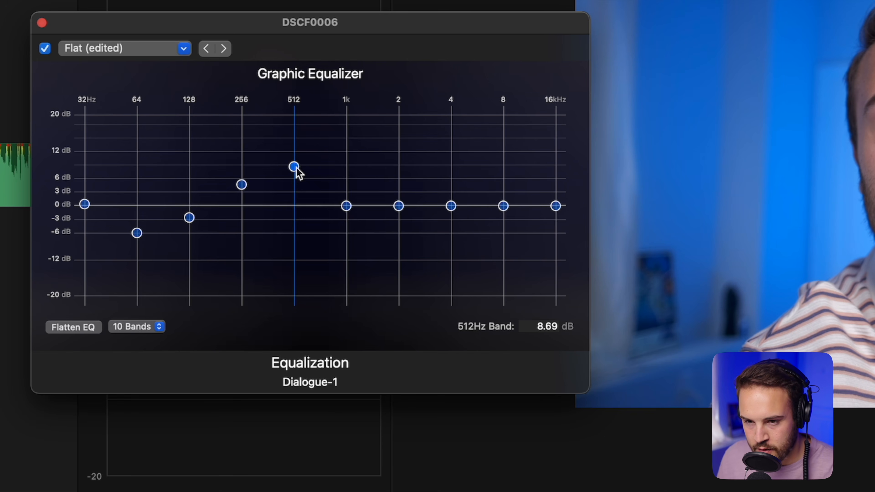
{"action": "left_click_drag", "start_coordinate": [297, 169], "coordinate": [295, 211]}
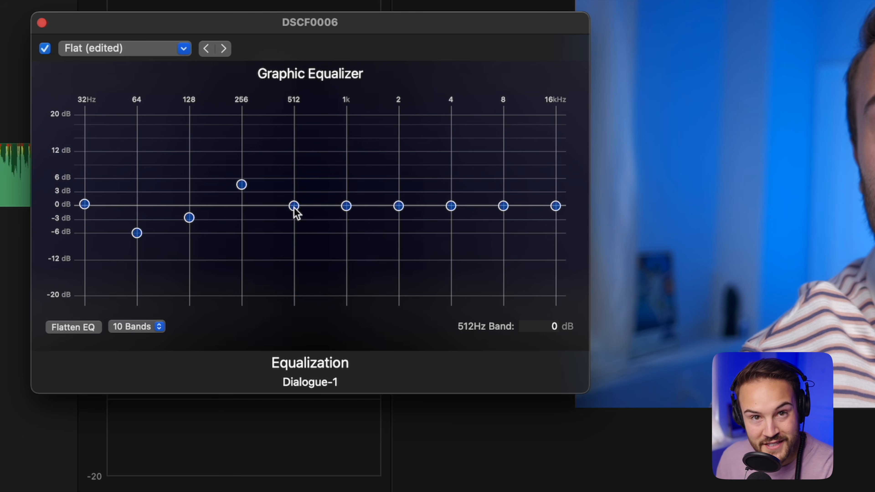
Set 1 kHz to about -4 dB, 2 kHz to 2 dB, 4 kHz to 5 dB and 8 kHz to 3 dB, and compare with the equalizer off.
{"action": "mouse_move", "coordinate": [346, 207]}
{"action": "left_mouse_down"}
{"action": "mouse_move", "coordinate": [348, 124]}
{"action": "mouse_move", "coordinate": [348, 249]}
{"action": "mouse_move", "coordinate": [348, 222]}
{"action": "left_mouse_up"}
{"action": "left_click_drag", "start_coordinate": [399, 207], "coordinate": [453, 183]}
{"action": "mouse_move", "coordinate": [504, 206]}
{"action": "left_mouse_down"}
{"action": "mouse_move", "coordinate": [504, 117]}
{"action": "mouse_move", "coordinate": [502, 190]}
{"action": "left_mouse_up"}
{"action": "mouse_move", "coordinate": [556, 206]}
{"action": "left_mouse_down"}
{"action": "mouse_move", "coordinate": [556, 117]}
{"action": "mouse_move", "coordinate": [558, 293]}
{"action": "mouse_move", "coordinate": [559, 183]}
{"action": "mouse_move", "coordinate": [556, 206]}
{"action": "left_mouse_up"}
{"action": "mouse_move", "coordinate": [505, 194]}
{"action": "left_mouse_down"}
{"action": "mouse_move", "coordinate": [510, 219]}
{"action": "mouse_move", "coordinate": [512, 198]}
{"action": "left_mouse_up"}
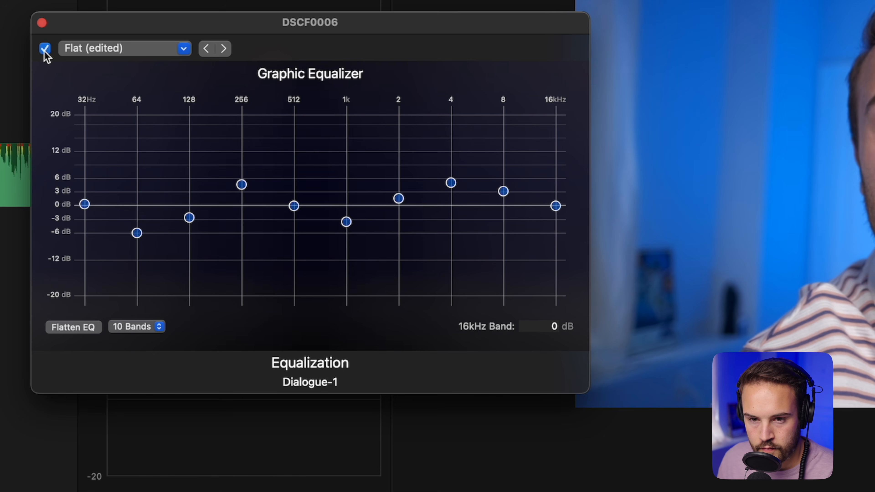
{"action": "left_click", "coordinate": [45, 53]}
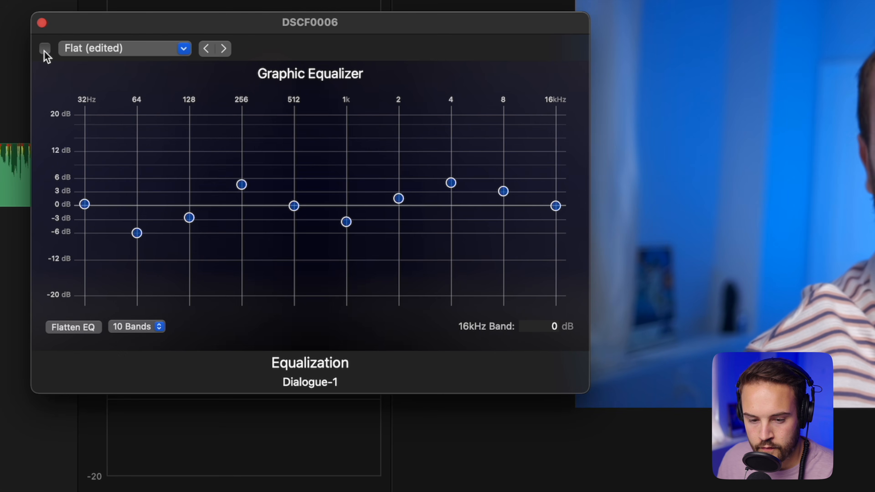
{"action": "left_click", "coordinate": [44, 52]}
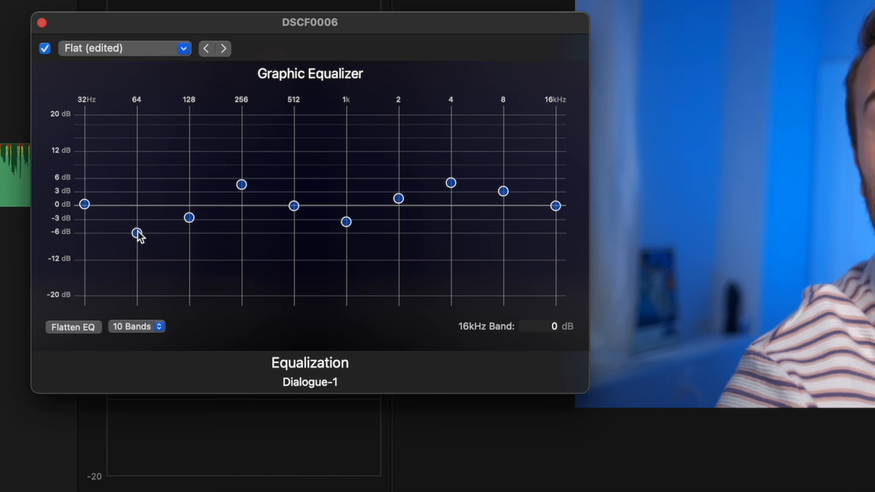
Refine the bands to about -5 dB at 128 Hz and 1 kHz, 2 dB at 512 Hz, 0 dB at 2 kHz, 6 dB at 8 kHz, -1.05 dB at 16 kHz.
{"action": "left_click_drag", "start_coordinate": [189, 217], "coordinate": [190, 228]}
{"action": "left_click_drag", "start_coordinate": [294, 206], "coordinate": [294, 195]}
{"action": "left_click_drag", "start_coordinate": [346, 222], "coordinate": [346, 228]}
{"action": "left_click_drag", "start_coordinate": [399, 198], "coordinate": [399, 206]}
{"action": "mouse_move", "coordinate": [451, 183]}
{"action": "left_mouse_down"}
{"action": "mouse_move", "coordinate": [455, 166]}
{"action": "mouse_move", "coordinate": [451, 184]}
{"action": "left_mouse_up"}
{"action": "left_click_drag", "start_coordinate": [504, 191], "coordinate": [504, 179]}
{"action": "mouse_move", "coordinate": [556, 206]}
{"action": "left_mouse_down"}
{"action": "mouse_move", "coordinate": [557, 192]}
{"action": "mouse_move", "coordinate": [556, 211]}
{"action": "left_mouse_up"}
Compare the clip's audio with equalization off and on, both in the equalizer window and in the inspector, leaving it enabled.
{"action": "left_click", "coordinate": [45, 48]}
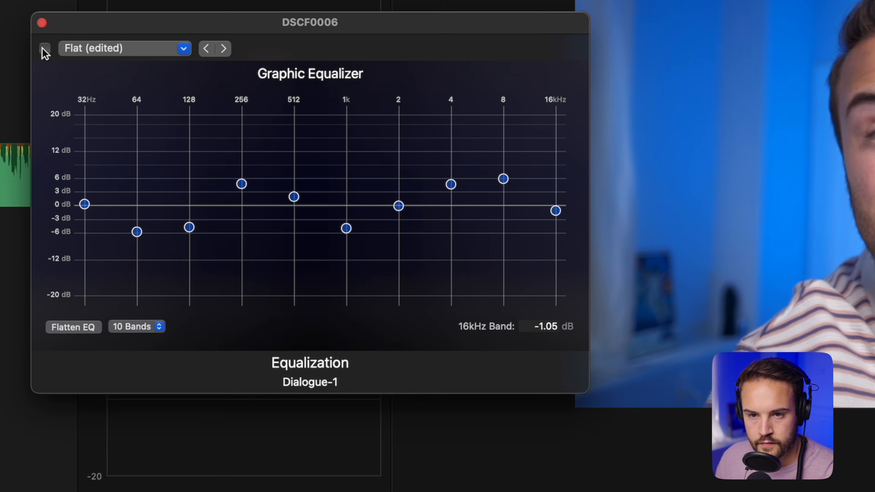
{"action": "left_click", "coordinate": [44, 48]}
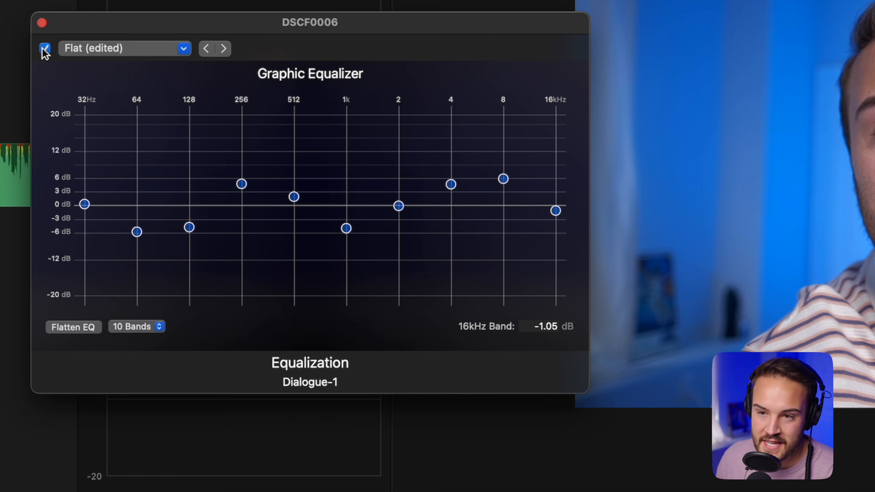
{"action": "left_click", "coordinate": [42, 23]}
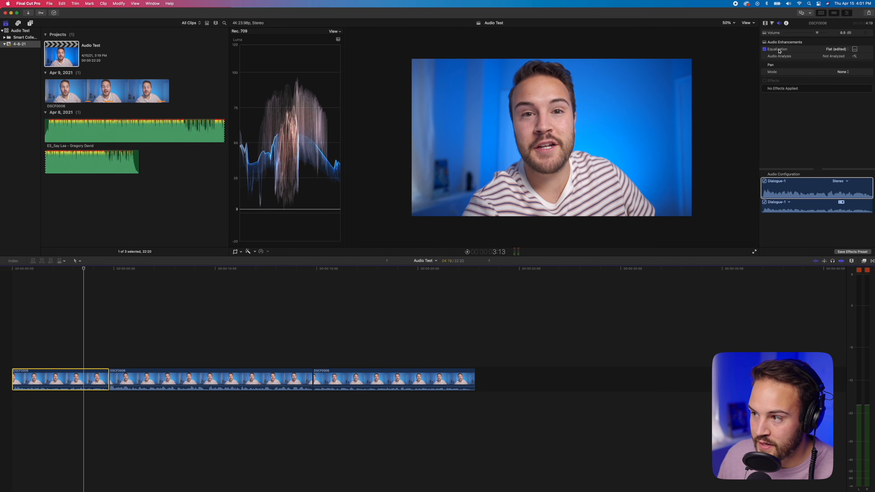
{"action": "left_click", "coordinate": [764, 49]}
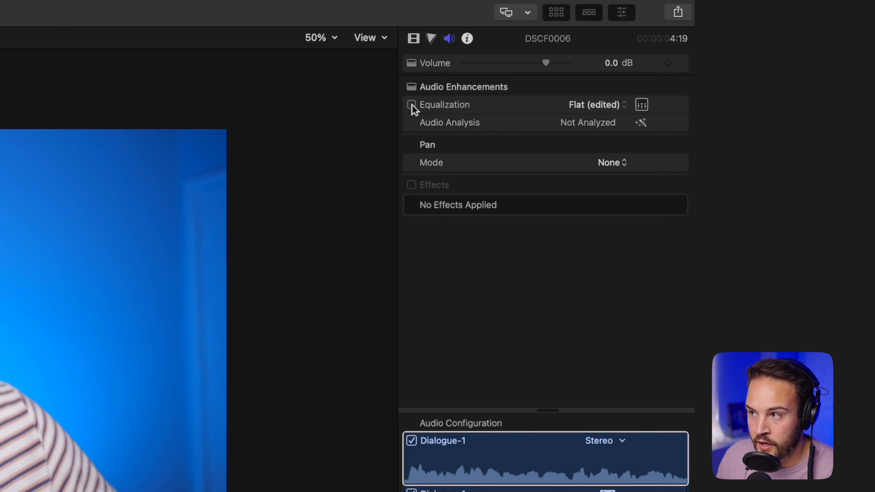
{"action": "left_click", "coordinate": [412, 106]}
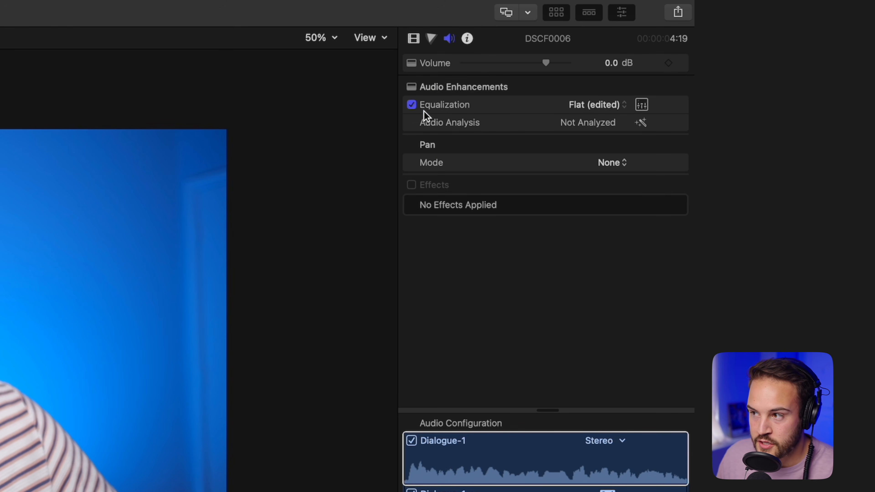
{"action": "left_click", "coordinate": [643, 105]}
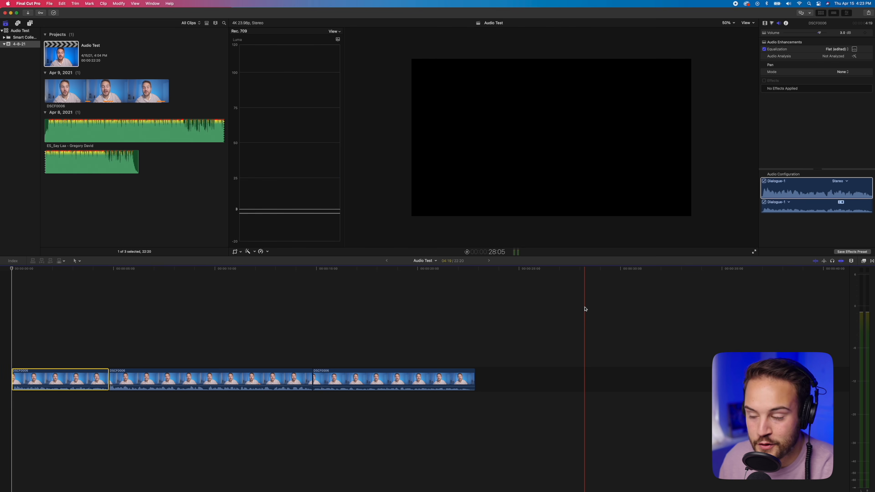
Show the Effects browser and list all audio effects.
{"action": "left_click", "coordinate": [864, 262]}
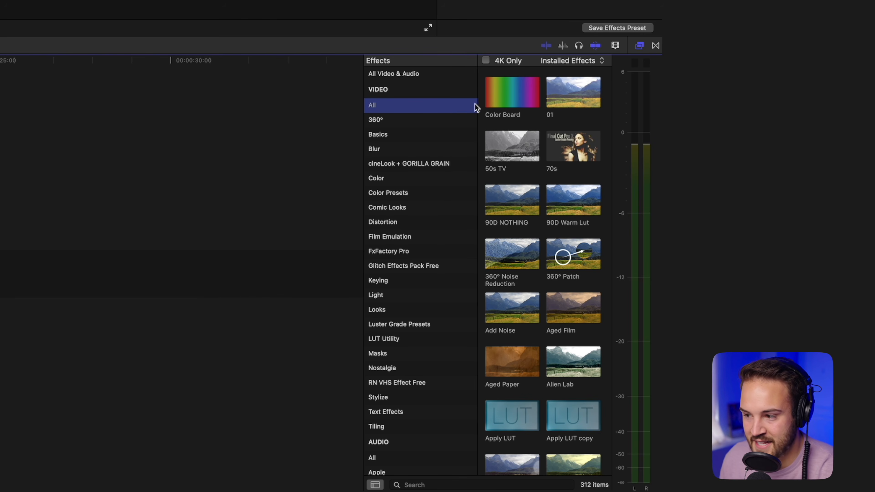
{"action": "scroll", "coordinate": [401, 170], "scroll_direction": "down", "scroll_amount": 5}
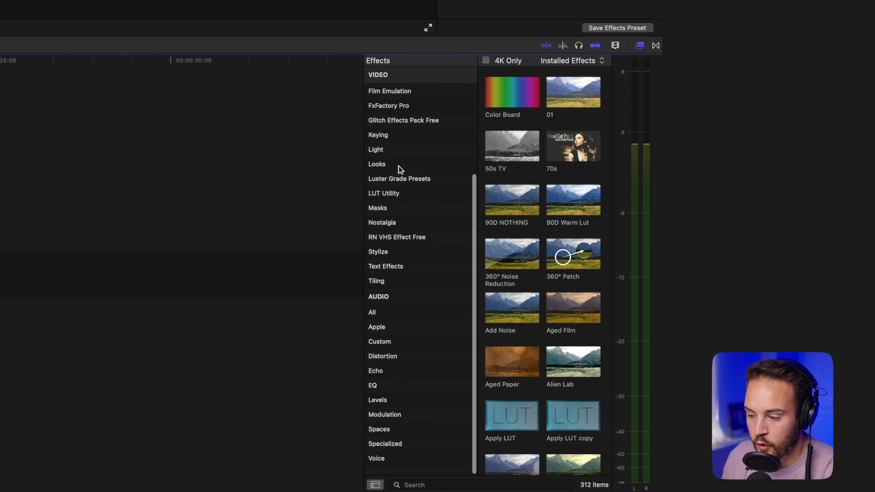
{"action": "left_click", "coordinate": [381, 326]}
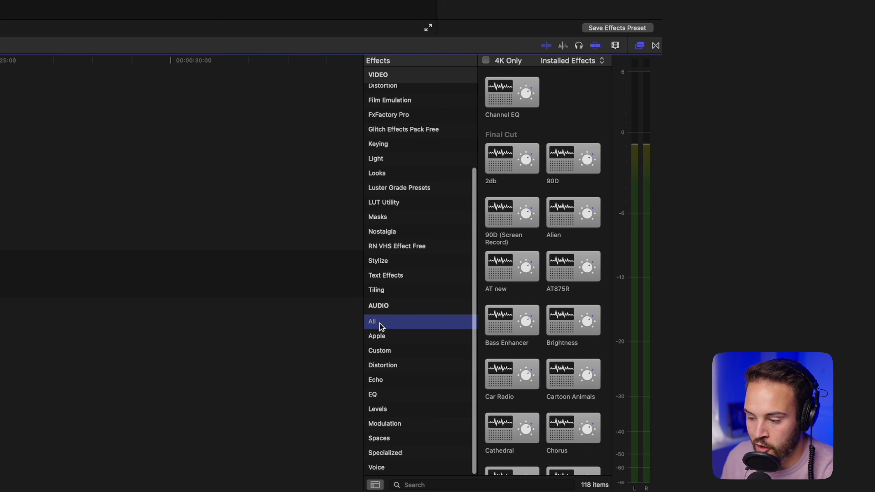
Search the audio effects for "comp" and apply the Compressor to the first DSCF0006 clip.
{"action": "left_click", "coordinate": [439, 483]}
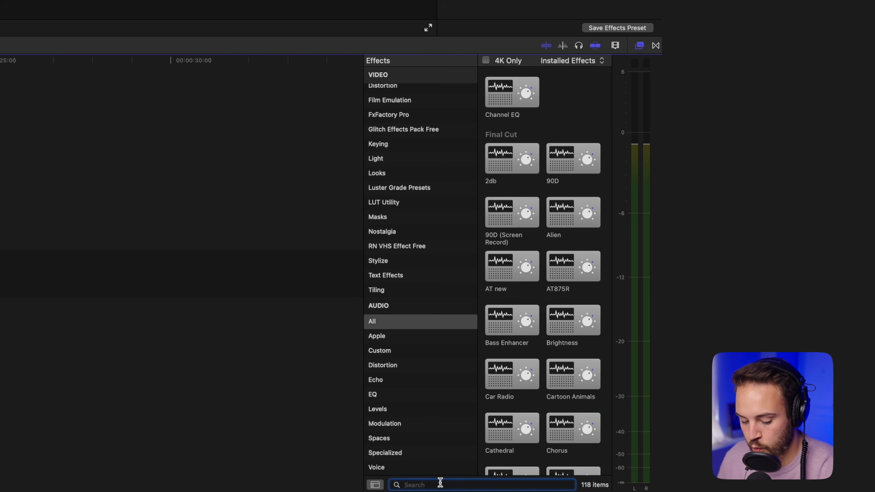
{"action": "type", "text": "comp"}
{"action": "left_click_drag", "start_coordinate": [514, 109], "coordinate": [62, 374]}
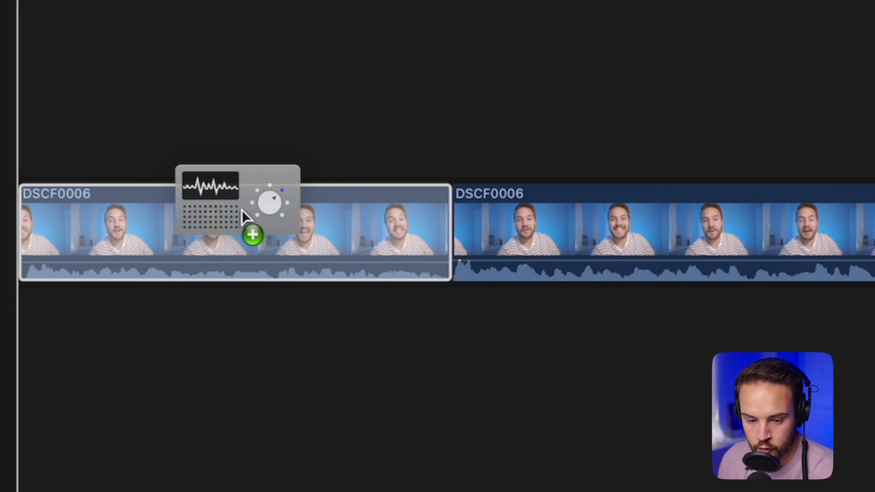
{"action": "left_click_drag", "start_coordinate": [241, 210], "coordinate": [242, 207]}
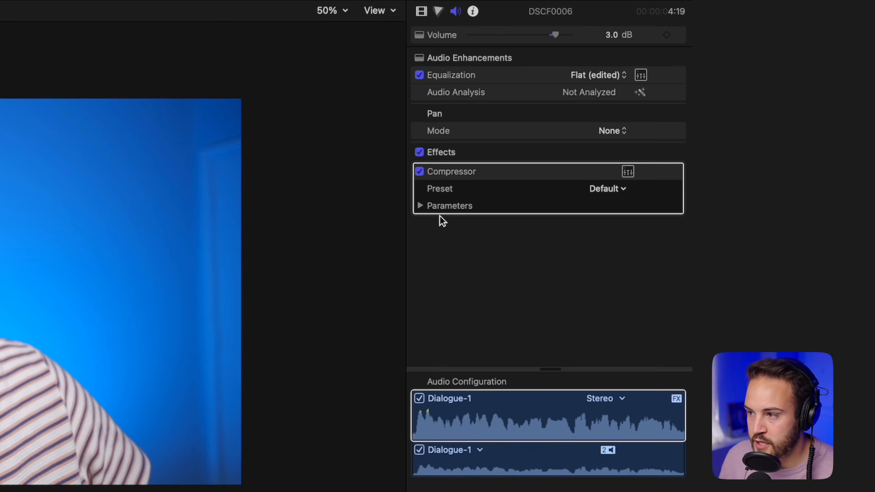
Expand the Compressor's parameters, compare the clip's audio with the effect off and on, and delete the effect.
{"action": "left_click", "coordinate": [765, 102]}
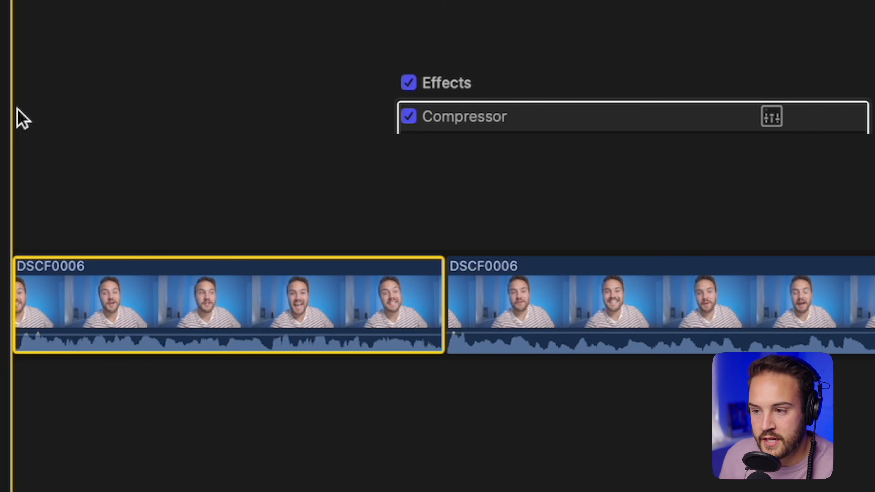
{"action": "key", "text": "space"}
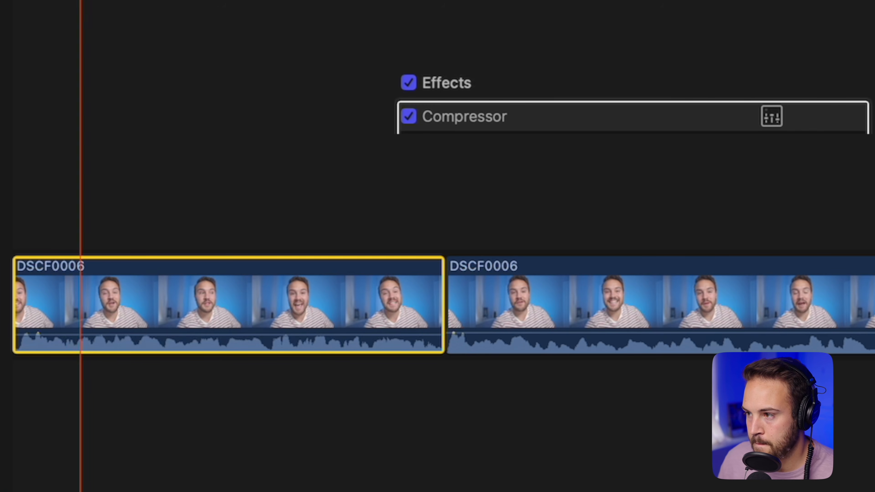
{"action": "left_click", "coordinate": [410, 117]}
{"action": "left_click", "coordinate": [410, 116]}
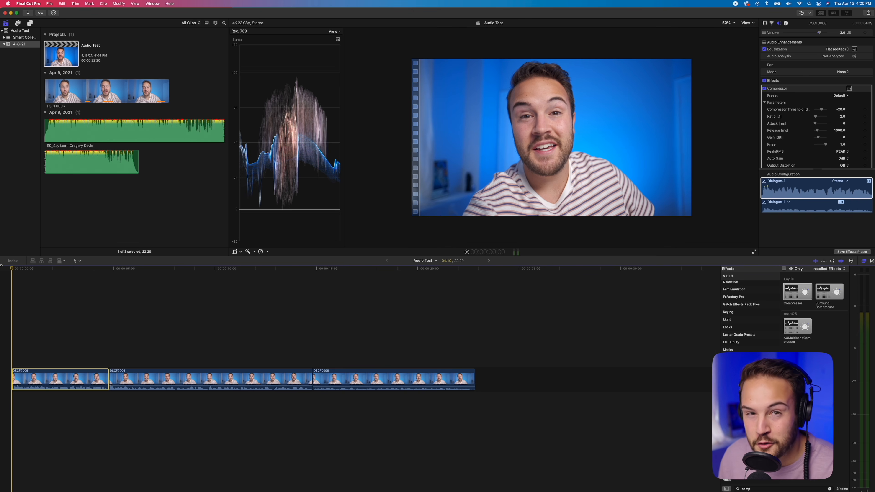
{"action": "left_click", "coordinate": [800, 86]}
{"action": "key", "text": "Delete"}
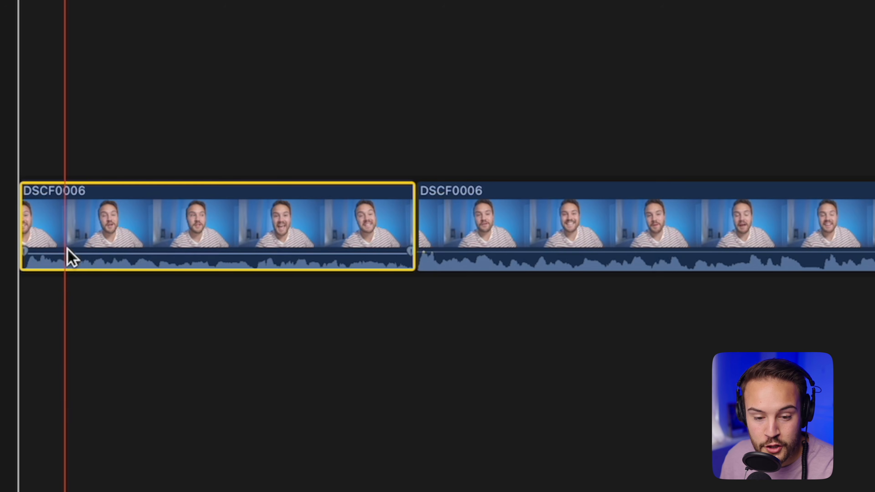
Try volume levels of 12 dB, 6 dB and 8 dB on the first clip in the timeline, playing it back in between.
{"action": "left_click_drag", "start_coordinate": [23, 387], "coordinate": [24, 385]}
{"action": "mouse_move", "coordinate": [70, 249]}
{"action": "left_mouse_down"}
{"action": "mouse_move", "coordinate": [70, 257]}
{"action": "mouse_move", "coordinate": [75, 238]}
{"action": "left_mouse_up"}
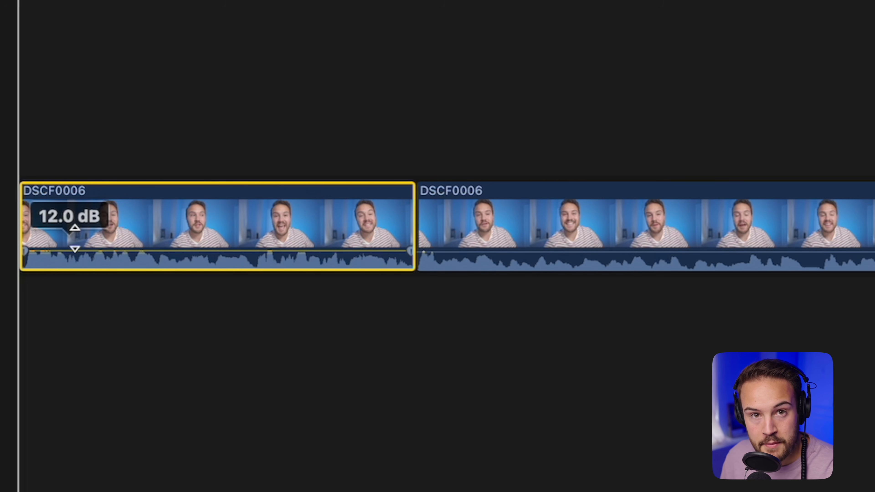
{"action": "left_click_drag", "start_coordinate": [74, 249], "coordinate": [72, 257]}
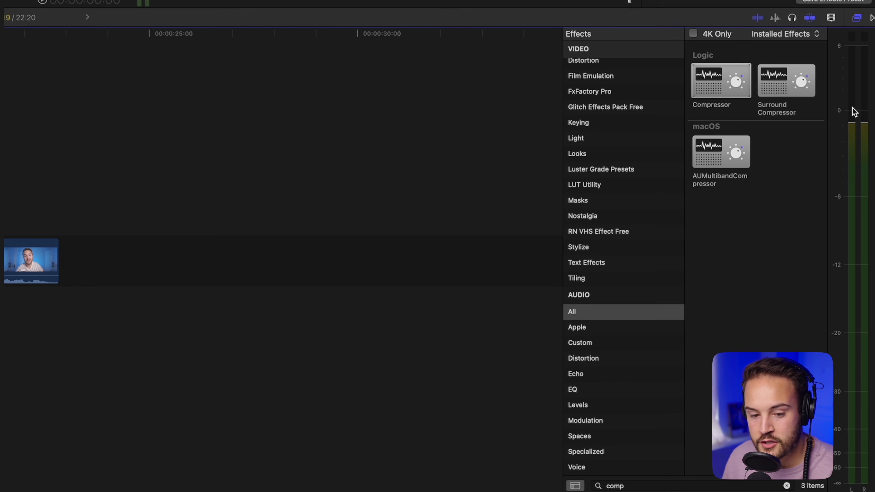
{"action": "type", "text": "109"}
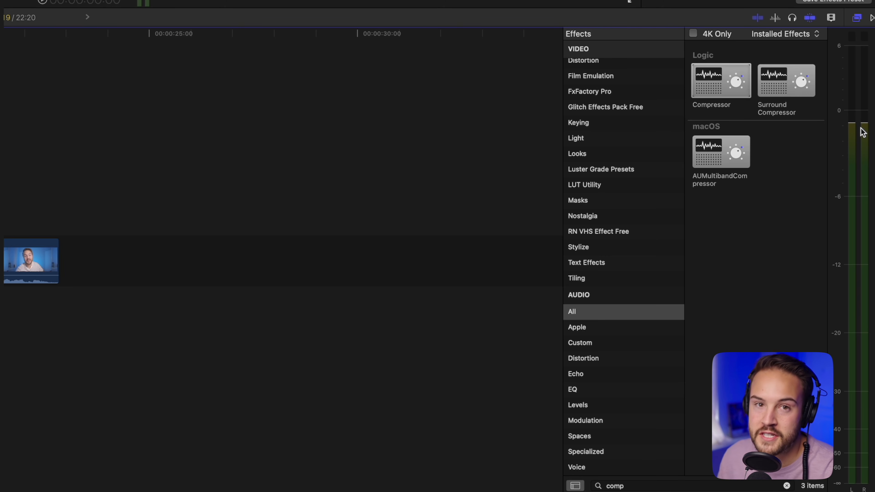
{"action": "key", "text": "space"}
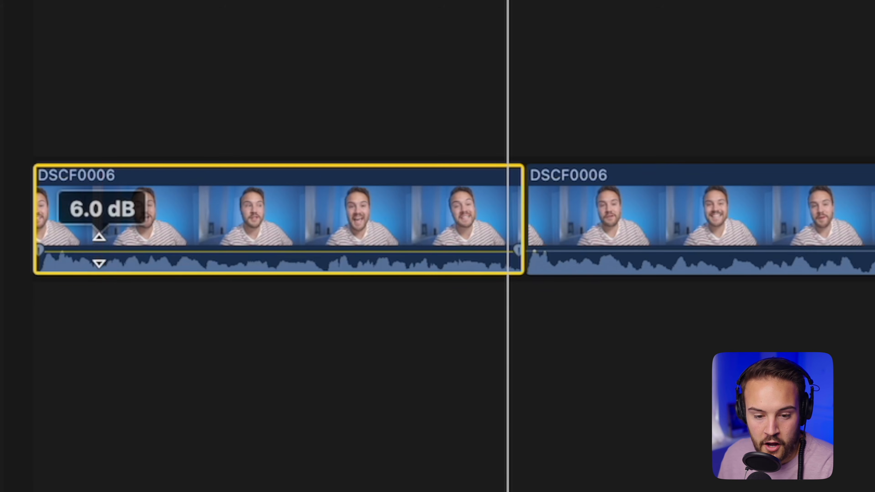
{"action": "left_click_drag", "start_coordinate": [100, 252], "coordinate": [101, 250]}
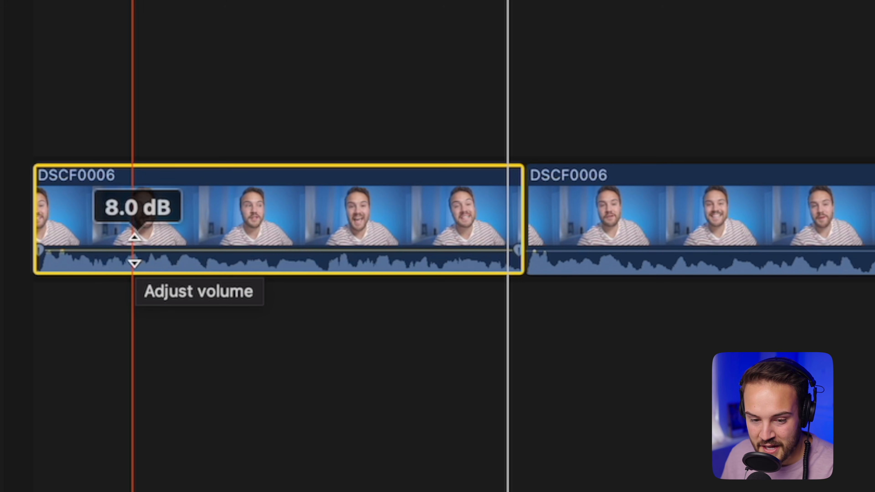
{"action": "mouse_move", "coordinate": [134, 250]}
{"action": "left_mouse_down"}
{"action": "mouse_move", "coordinate": [133, 265]}
{"action": "mouse_move", "coordinate": [140, 246]}
{"action": "mouse_move", "coordinate": [138, 264]}
{"action": "left_mouse_up"}
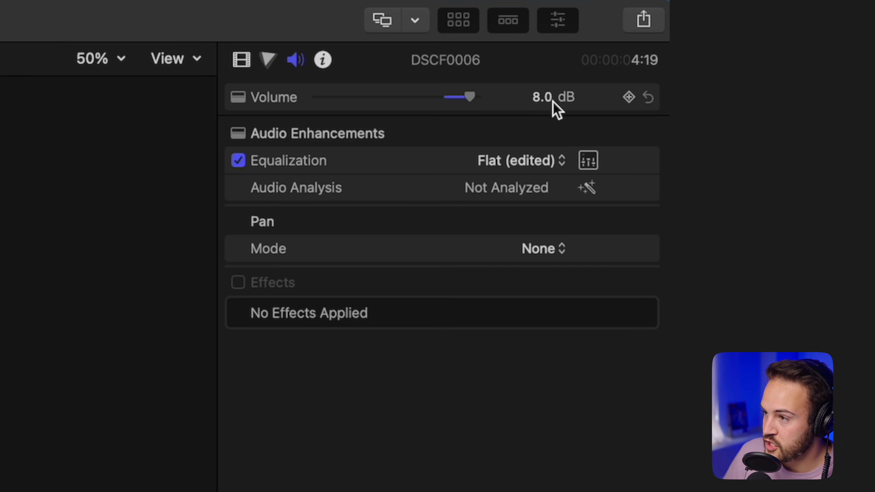
Try an exact volume of 7.5 dB on the first clip, and set it to 7 dB.
{"action": "left_click_drag", "start_coordinate": [845, 36], "coordinate": [845, 36]}
{"action": "left_click_drag", "start_coordinate": [542, 101], "coordinate": [543, 101]}
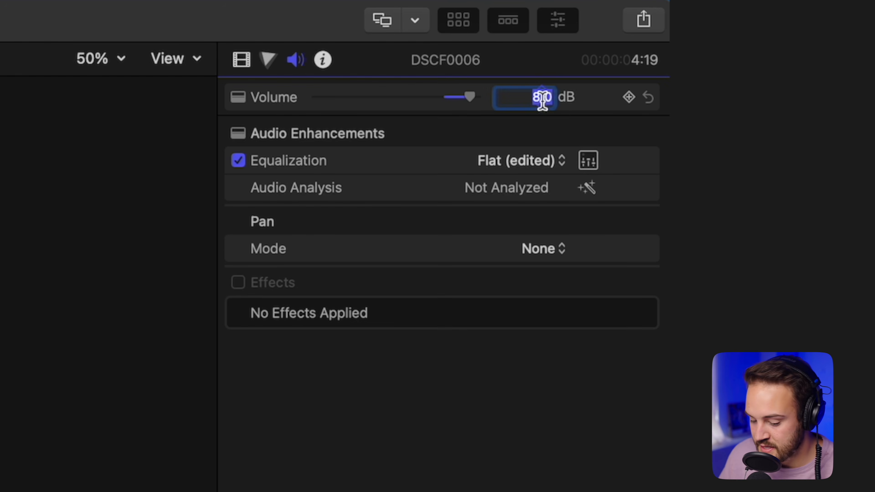
{"action": "type", "text": "7.5"}
{"action": "key", "text": "Return"}
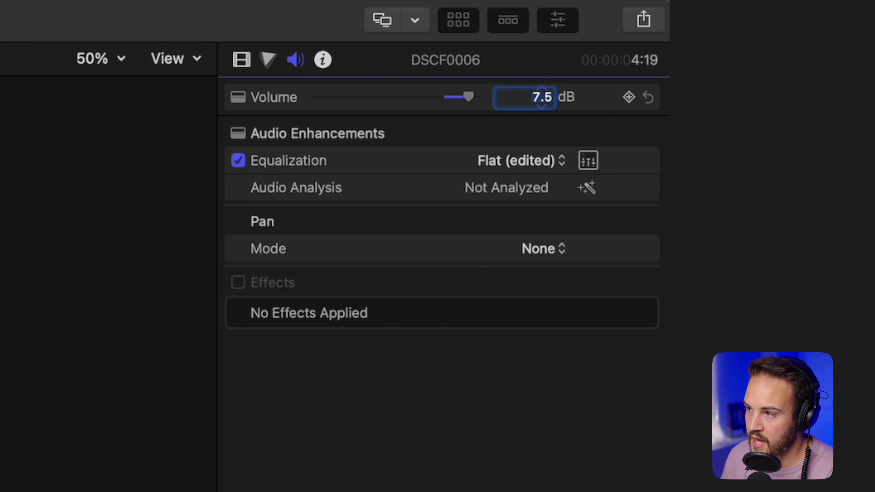
{"action": "left_click_drag", "start_coordinate": [470, 101], "coordinate": [455, 108]}
{"action": "left_click", "coordinate": [534, 102]}
{"action": "type", "text": "7"}
{"action": "key", "text": "Return"}
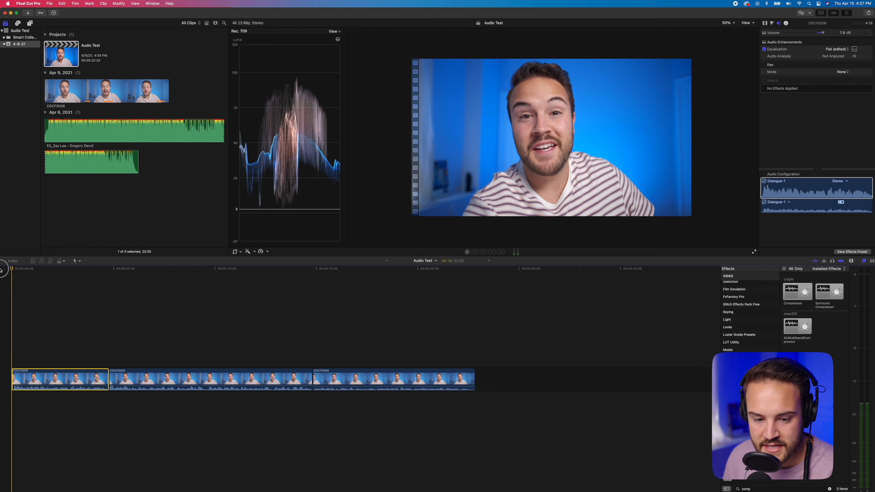
Play the first clip to check its level on the audio meters, and return the playhead to the start.
{"action": "key", "text": "space"}
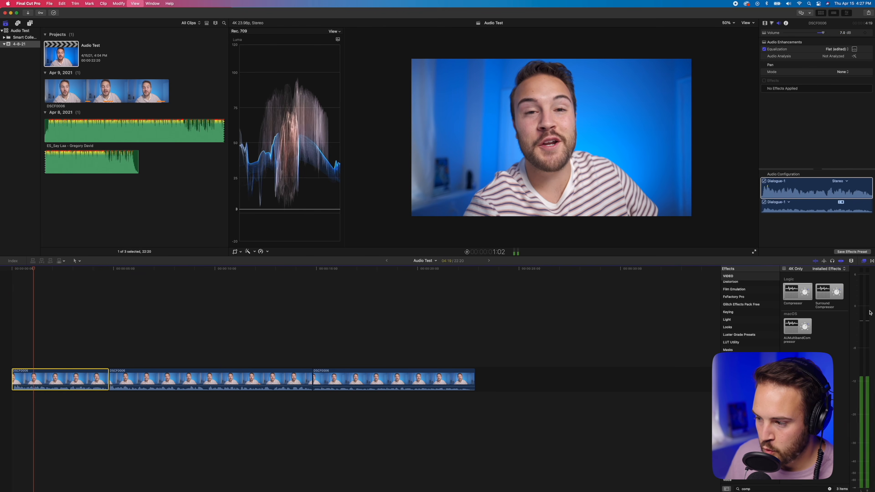
{"action": "key", "text": "space"}
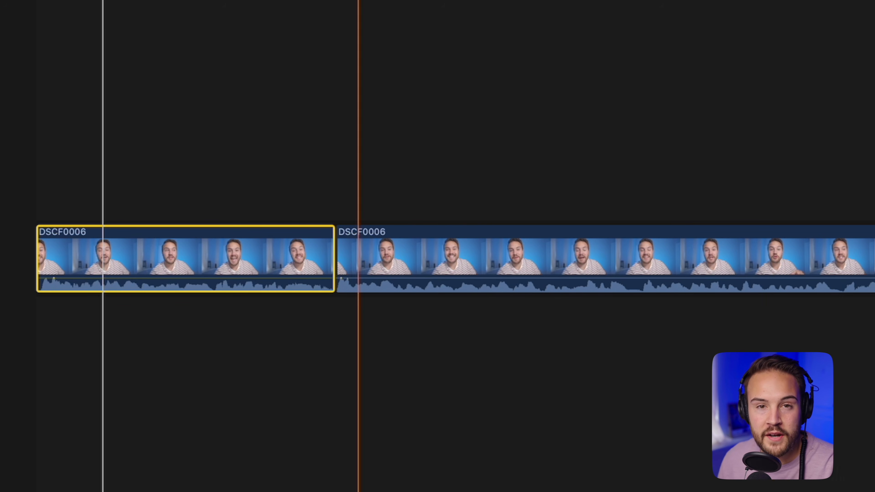
{"action": "left_click_drag", "start_coordinate": [102, 2], "coordinate": [35, 1]}
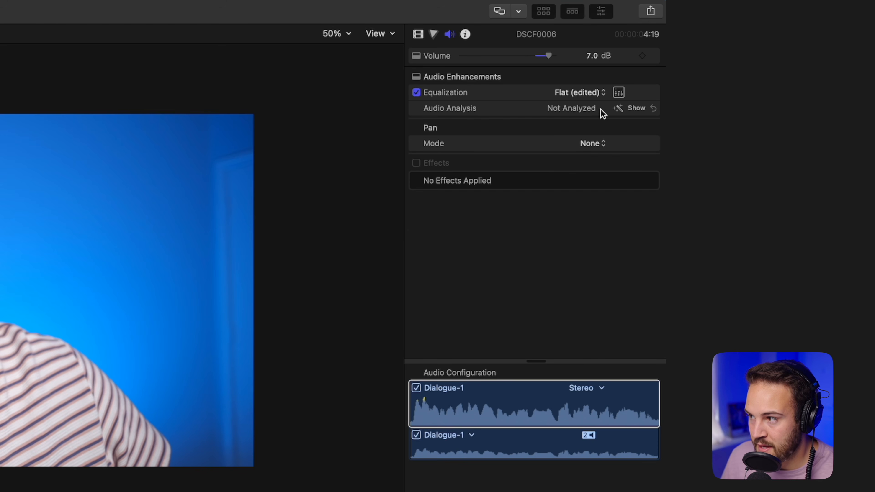
Enable Noise Removal on the first clip, reduce its amount to 30%, and compare the audio with it off and on.
{"action": "left_click", "coordinate": [641, 108]}
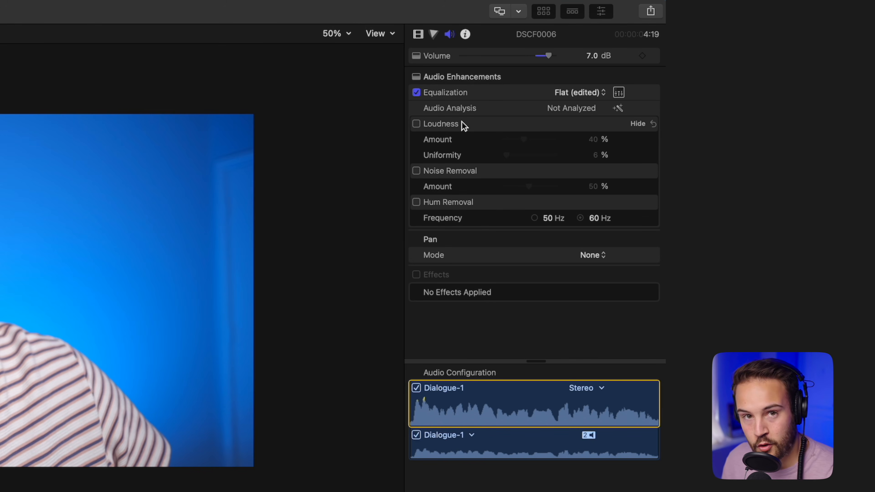
{"action": "left_click", "coordinate": [416, 171]}
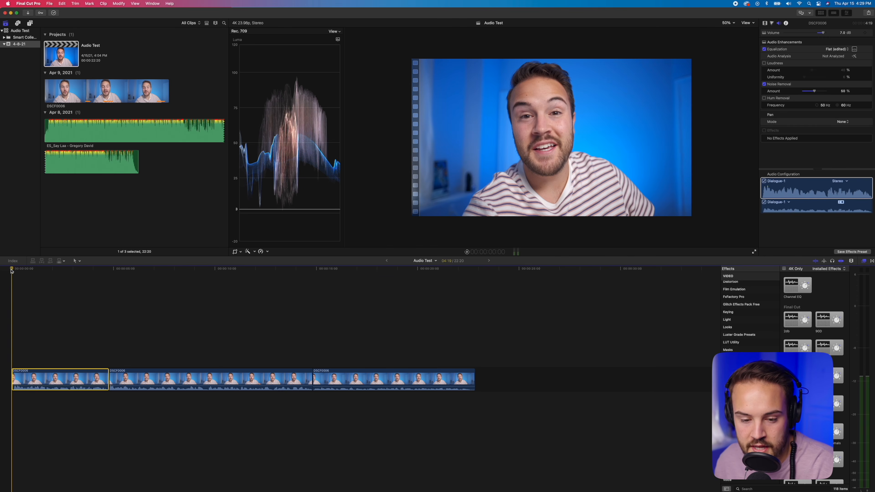
{"action": "key", "text": "space"}
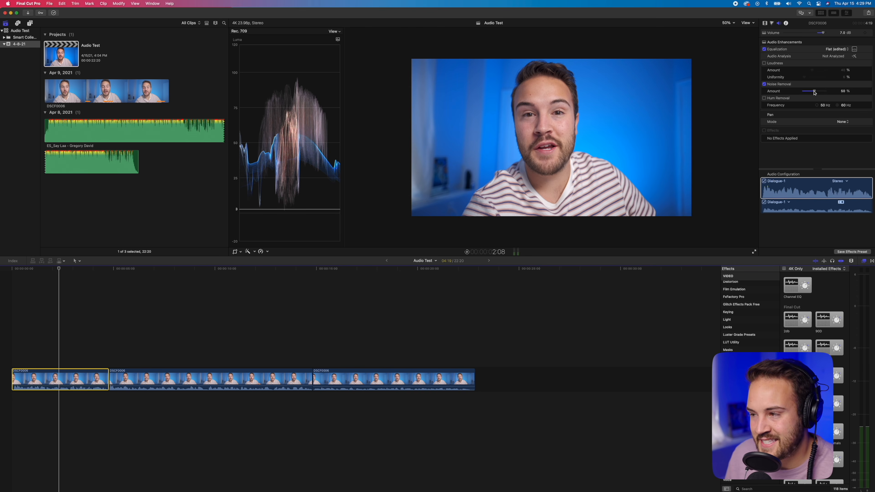
{"action": "key", "text": "space"}
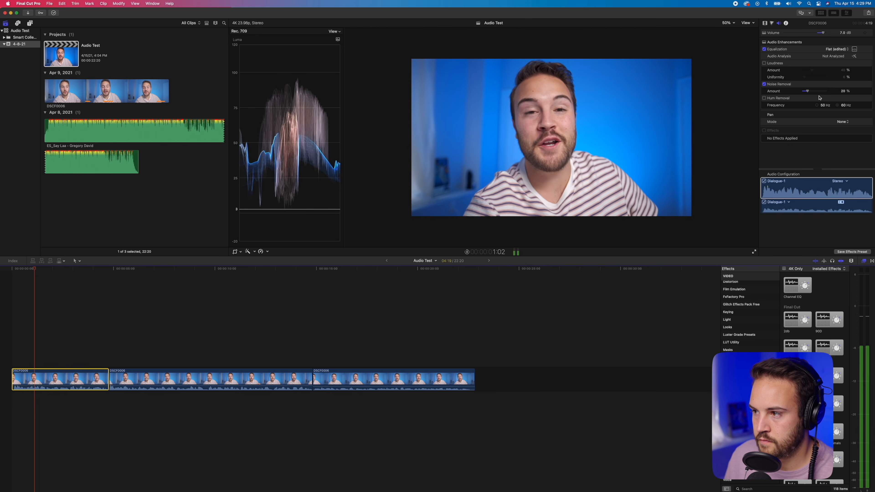
{"action": "left_click", "coordinate": [764, 85]}
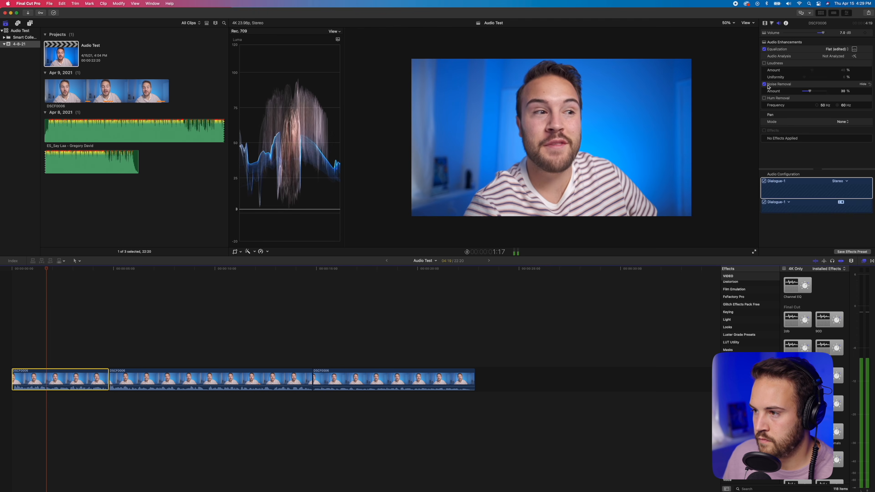
{"action": "left_click", "coordinate": [765, 85]}
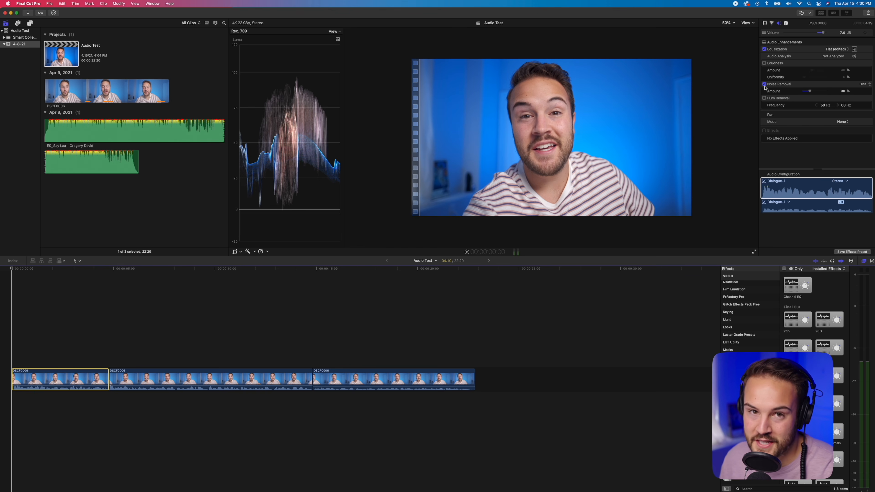
Copy the first clip's volume, EQ and Background Noise Removal to the other two DSCF0006 clips, excluding all video attributes.
{"action": "left_click", "coordinate": [75, 364]}
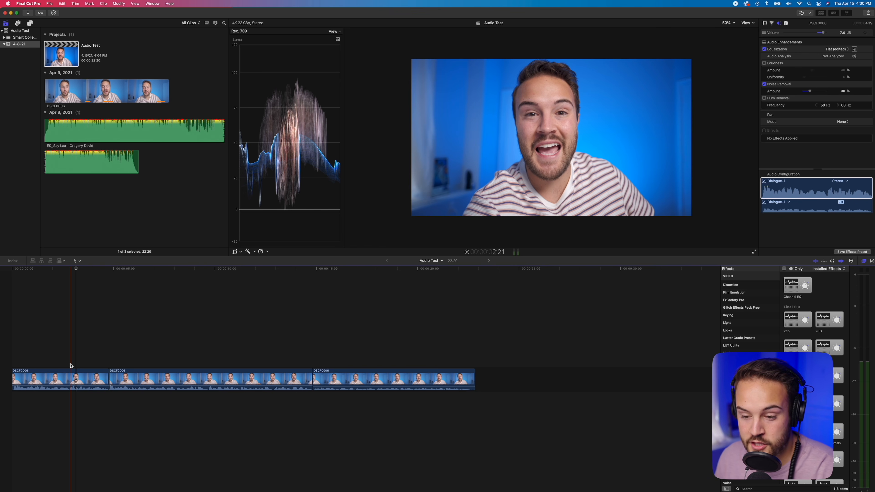
{"action": "left_click", "coordinate": [91, 379]}
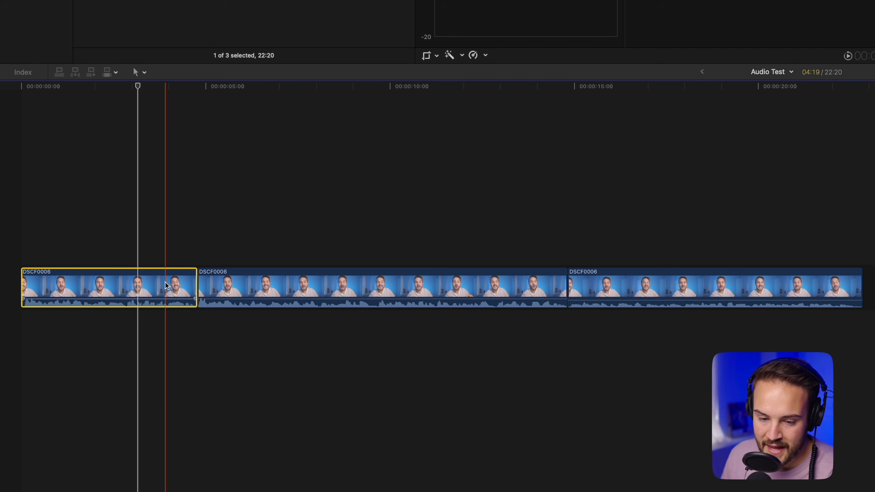
{"action": "left_click_drag", "start_coordinate": [284, 236], "coordinate": [732, 293]}
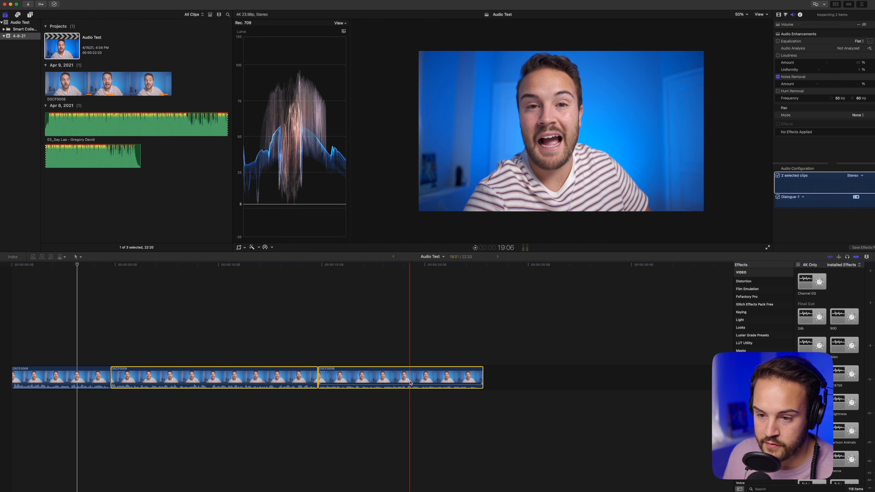
{"action": "key", "text": "super+shift+v"}
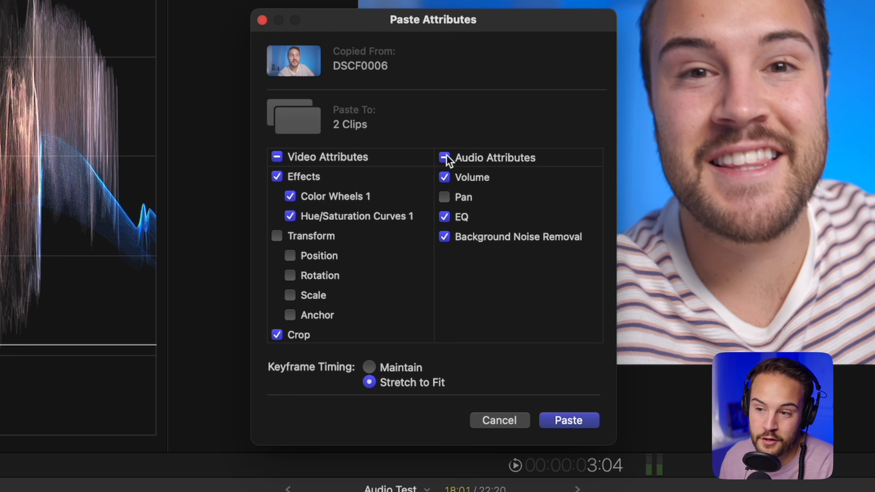
{"action": "left_click", "coordinate": [277, 157]}
{"action": "left_click", "coordinate": [277, 158]}
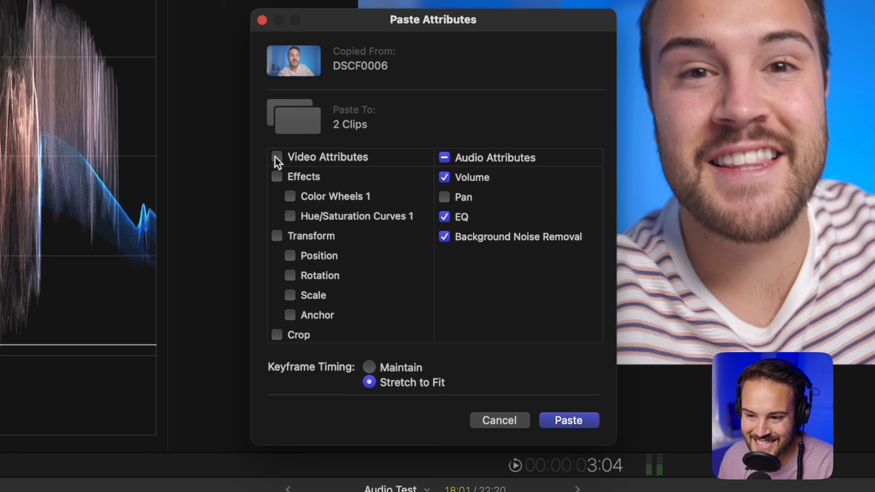
{"action": "scroll", "coordinate": [338, 219], "scroll_direction": "down", "scroll_amount": 5}
{"action": "scroll", "coordinate": [338, 220], "scroll_direction": "up", "scroll_amount": 5}
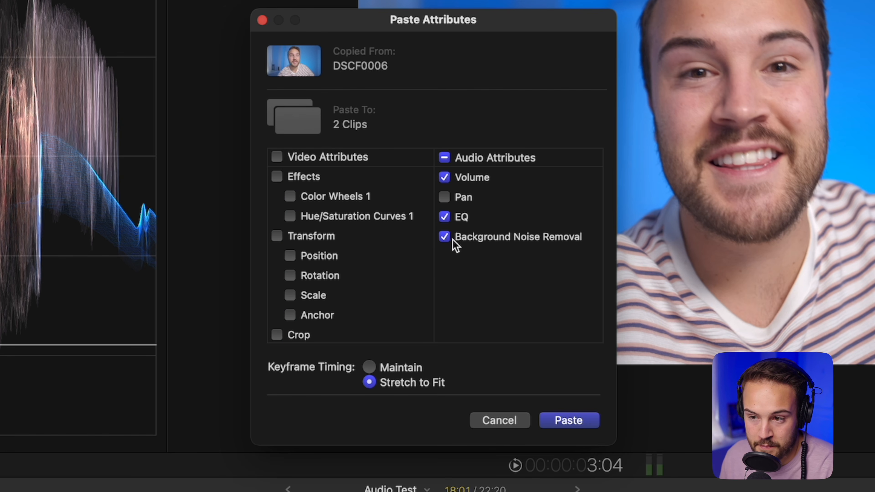
{"action": "left_click", "coordinate": [579, 422]}
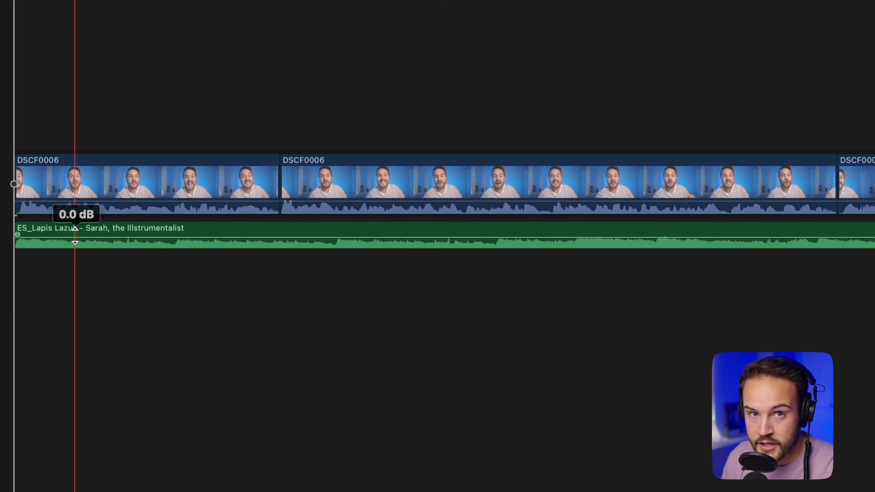
Lower the volume of the ES_Lapis Lazuli music track beneath the dialogue, and play the mix from the start.
{"action": "left_click_drag", "start_coordinate": [75, 228], "coordinate": [75, 243]}
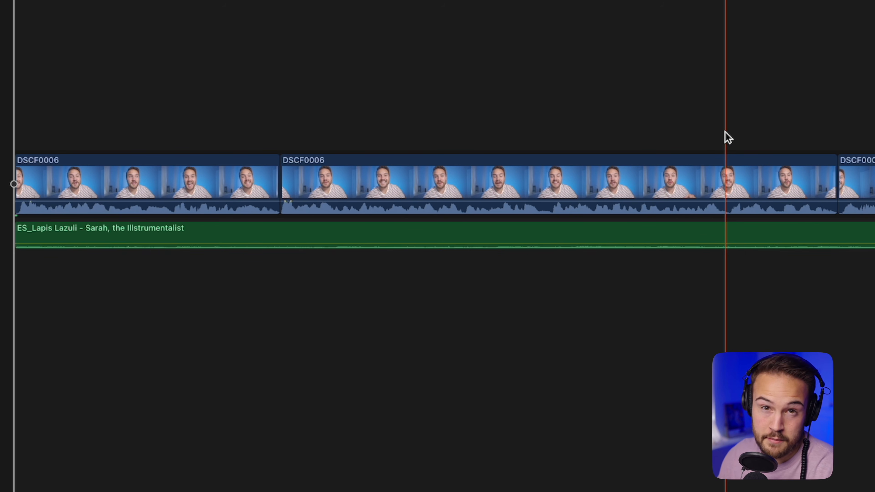
{"action": "left_click", "coordinate": [95, 138]}
{"action": "key", "text": "Home"}
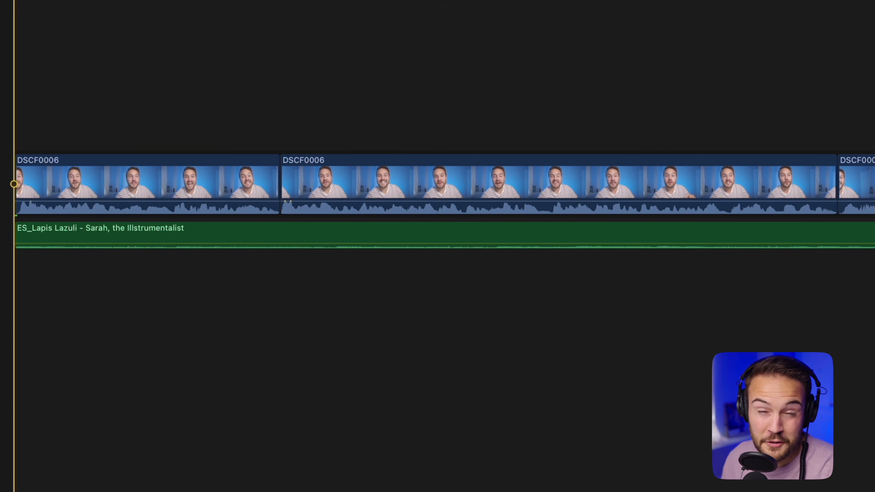
{"action": "key", "text": "space"}
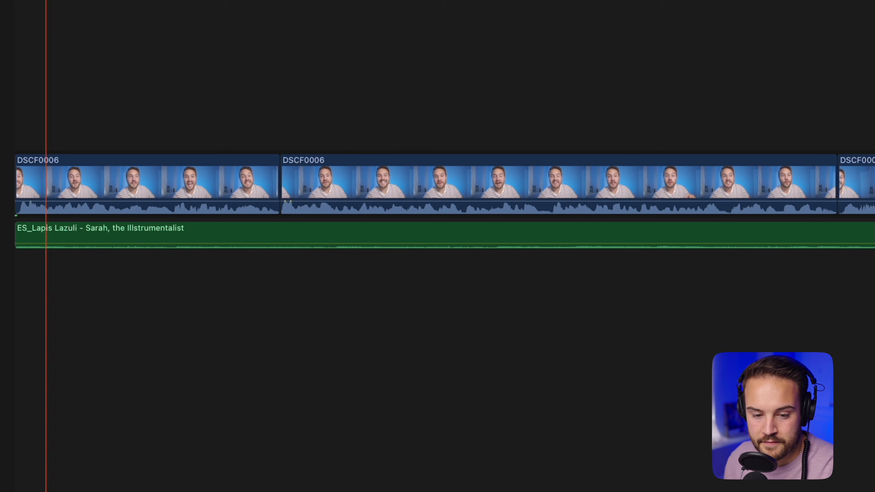
Raise the ES_Lapis Lazuli music track's volume slightly, listen to it with the dialogue, and return the playhead to the start.
{"action": "left_click", "coordinate": [159, 245]}
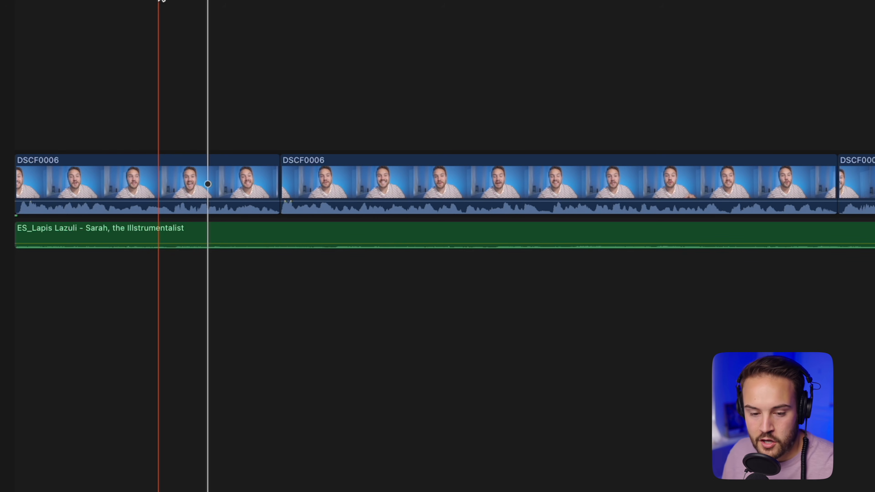
{"action": "key", "text": "Home"}
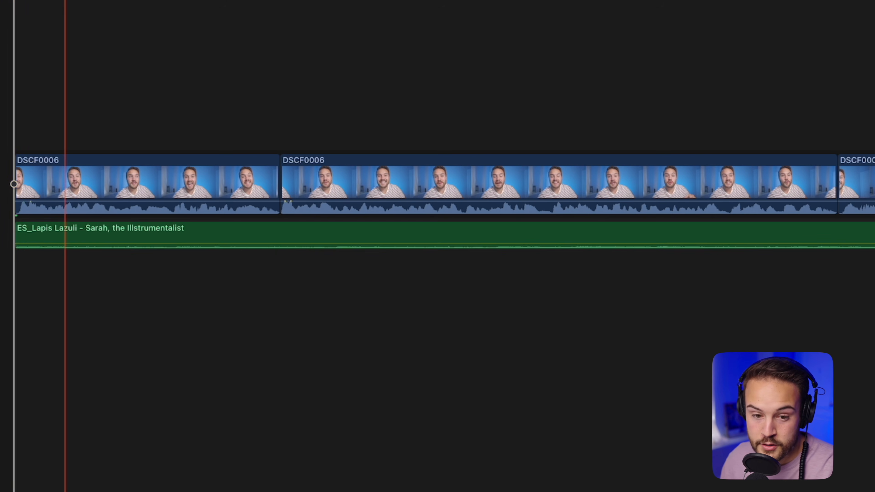
{"action": "key", "text": "space"}
{"action": "left_click_drag", "start_coordinate": [84, 237], "coordinate": [92, 240]}
{"action": "key", "text": "space"}
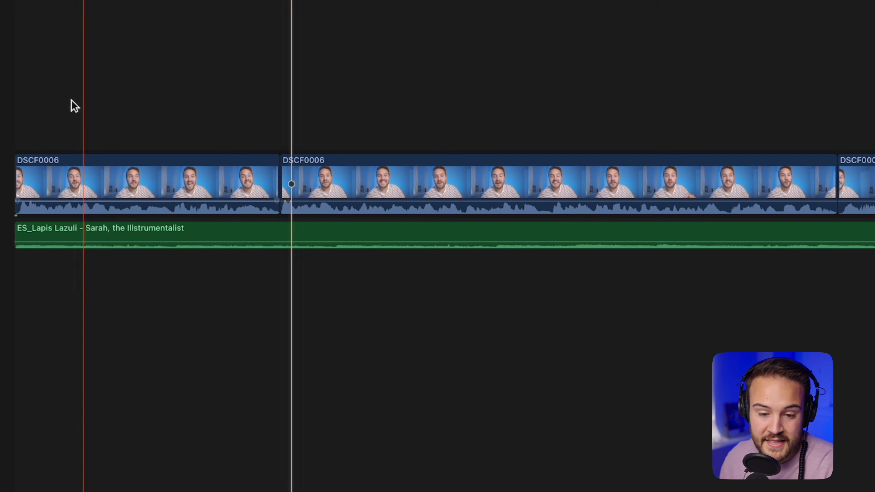
{"action": "key", "text": "Home"}
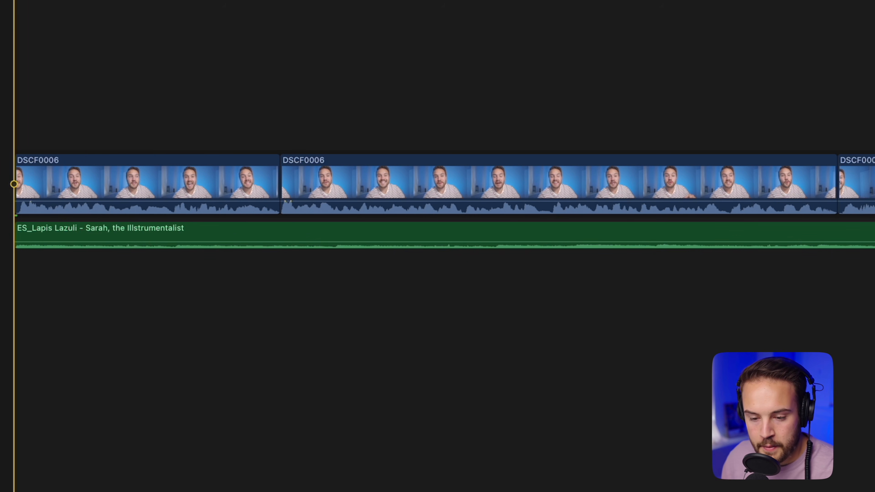
Position the playhead at about 21 seconds, shortly before the end of the last DSCF0006 clip above the music track.
{"action": "scroll", "coordinate": [821, 186], "scroll_direction": "right", "scroll_amount": 6}
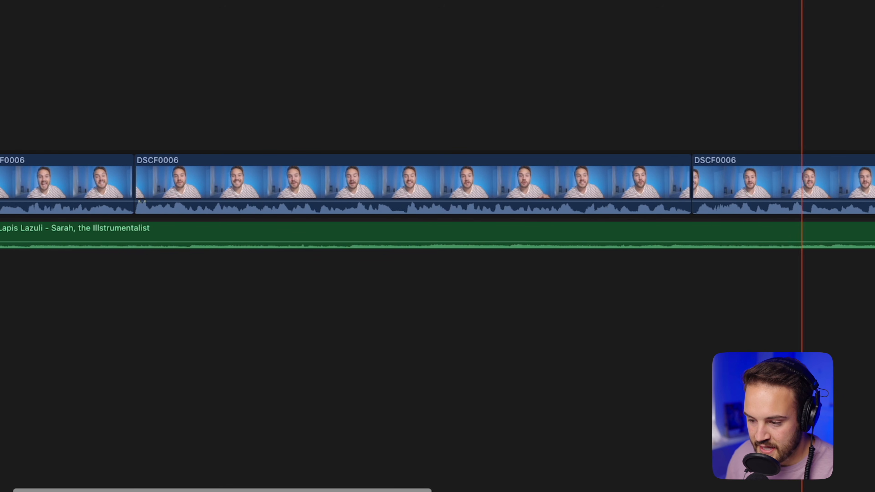
{"action": "scroll", "coordinate": [638, 186], "scroll_direction": "left", "scroll_amount": 3}
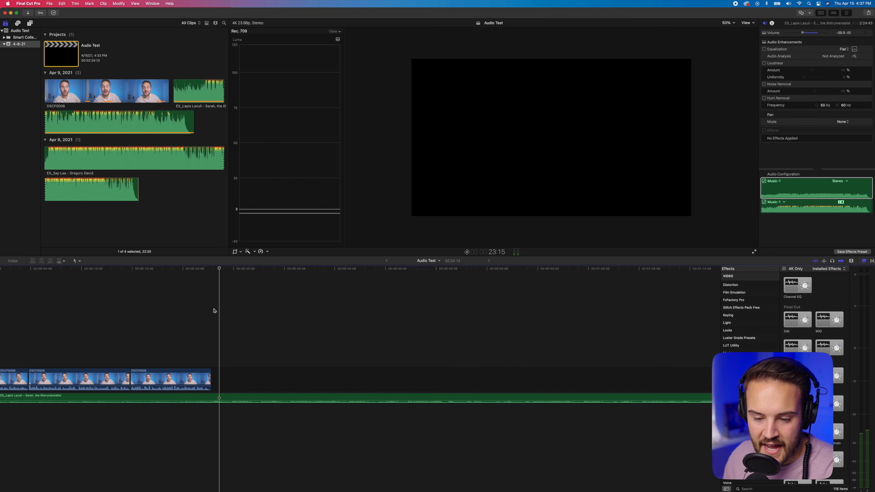
{"action": "left_click", "coordinate": [214, 310]}
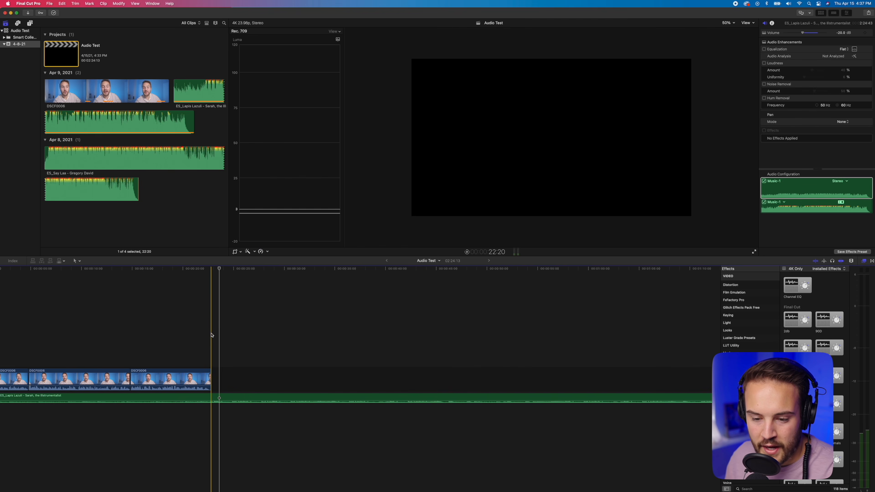
{"action": "left_click_drag", "start_coordinate": [215, 269], "coordinate": [273, 272]}
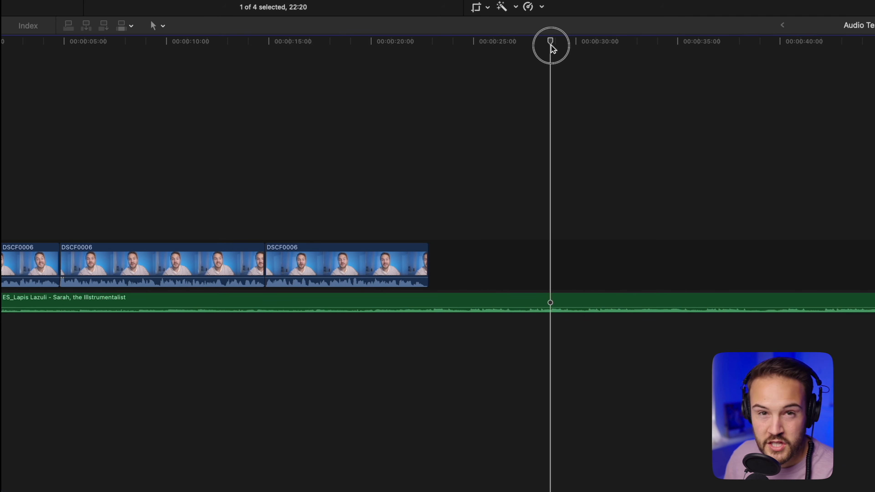
{"action": "left_click_drag", "start_coordinate": [551, 46], "coordinate": [437, 52]}
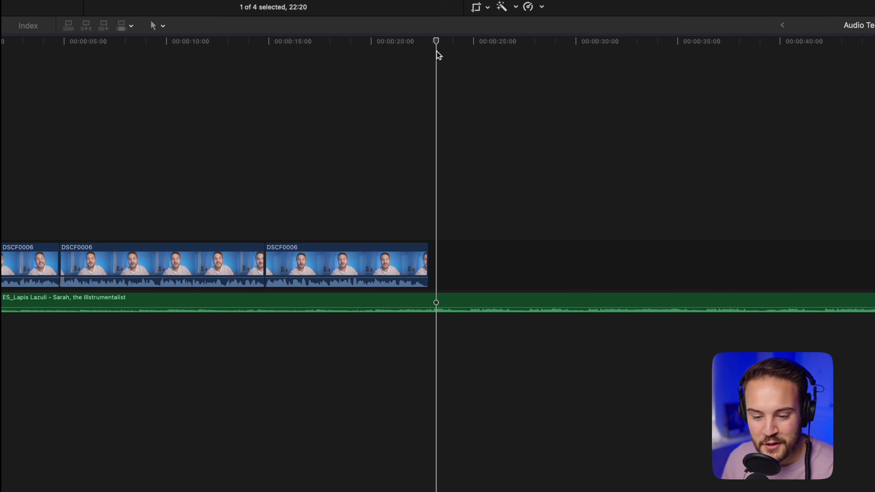
{"action": "left_click", "coordinate": [386, 231]}
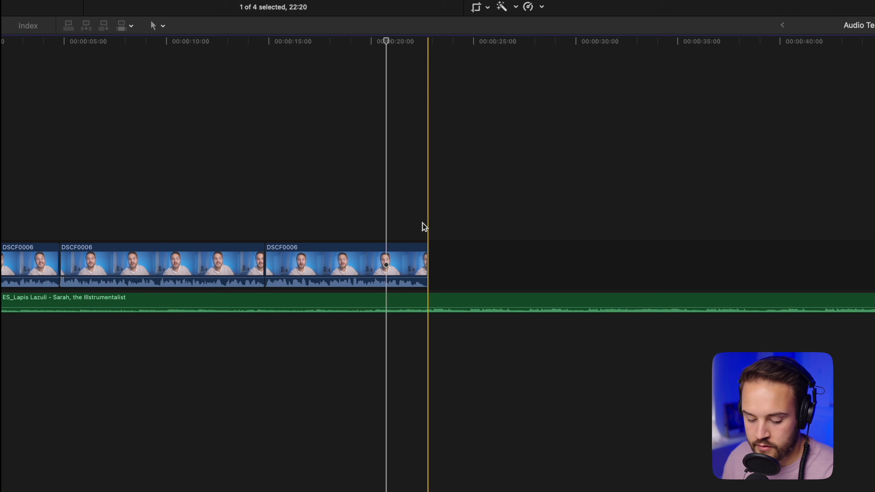
{"action": "key", "text": "super+equal"}
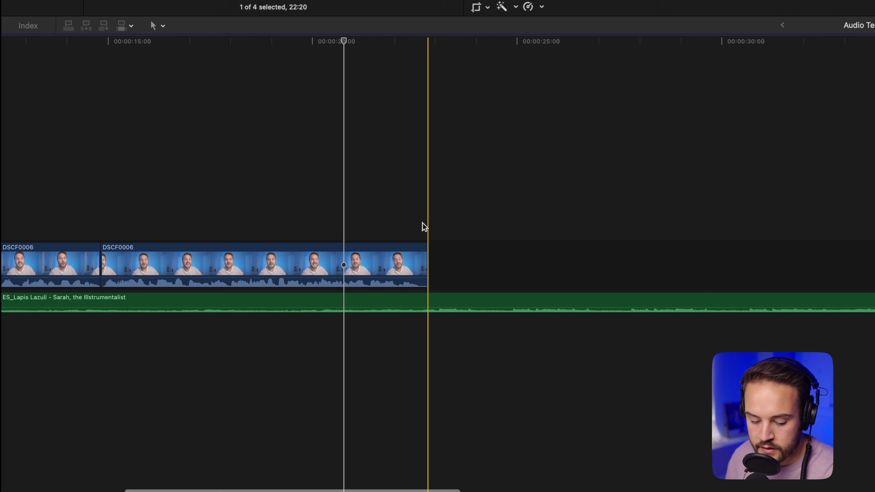
Select about 24 seconds of music starting just before the last talking clip ends, and raise that range's volume to about -6 dB.
{"action": "left_click", "coordinate": [408, 222]}
{"action": "key", "text": "b"}
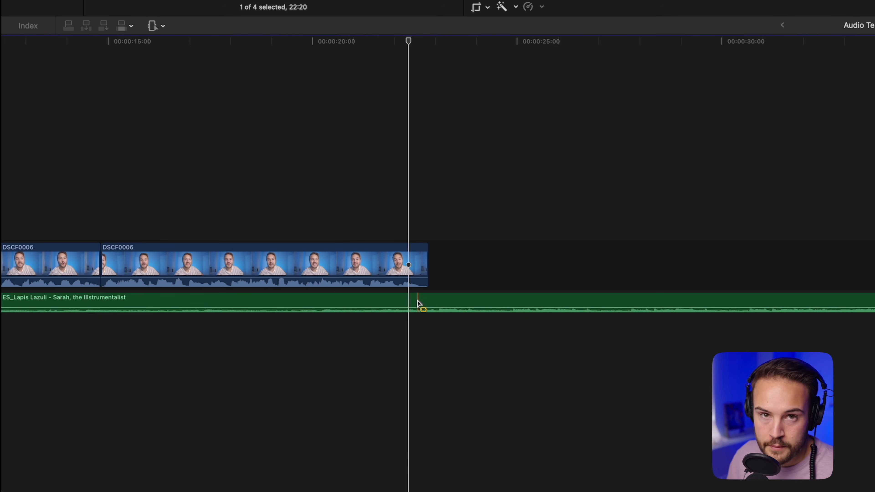
{"action": "left_click_drag", "start_coordinate": [418, 303], "coordinate": [874, 303]}
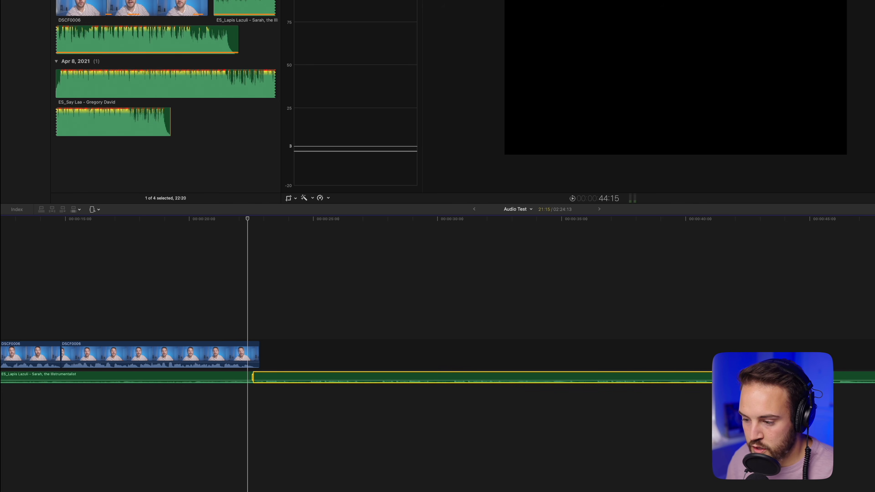
{"action": "left_click_drag", "start_coordinate": [793, 376], "coordinate": [848, 369]}
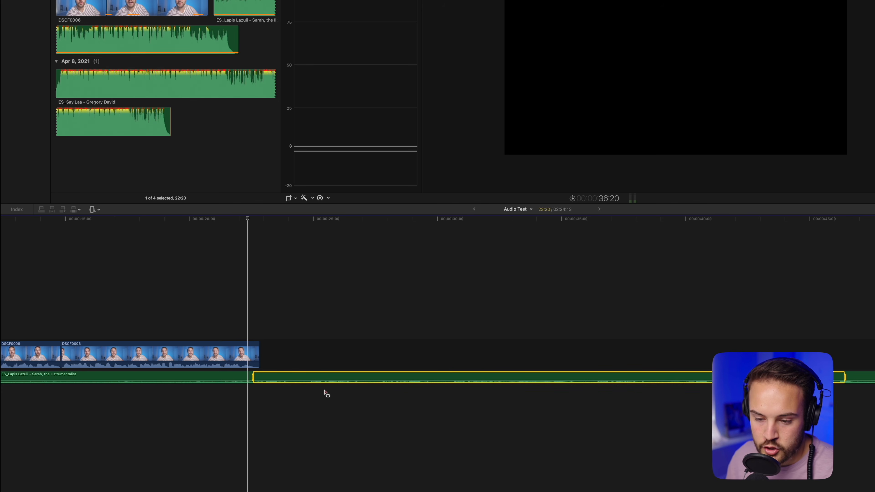
{"action": "left_click_drag", "start_coordinate": [381, 377], "coordinate": [380, 379]}
{"action": "left_click_drag", "start_coordinate": [399, 277], "coordinate": [403, 273]}
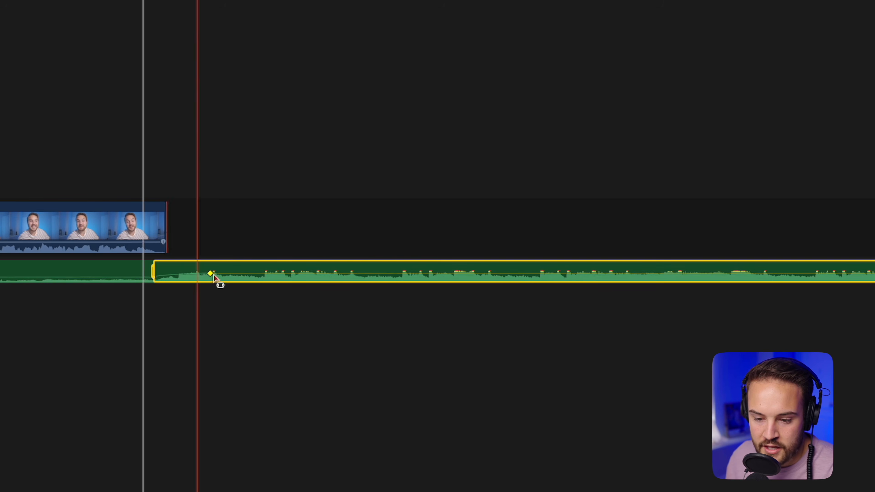
Reposition the music's volume keyframes around the end of the last talking clip to shape the ramp-up, and play the transition.
{"action": "scroll", "coordinate": [244, 274], "scroll_direction": "right", "scroll_amount": 1}
{"action": "scroll", "coordinate": [248, 275], "scroll_direction": "right", "scroll_amount": 1}
{"action": "left_click_drag", "start_coordinate": [249, 275], "coordinate": [284, 276]}
{"action": "scroll", "coordinate": [252, 275], "scroll_direction": "left", "scroll_amount": 1}
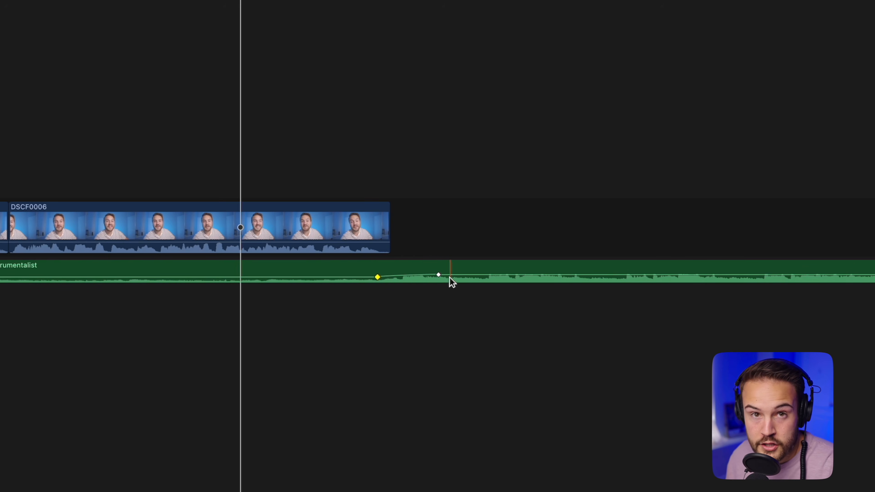
{"action": "left_click_drag", "start_coordinate": [378, 277], "coordinate": [220, 286]}
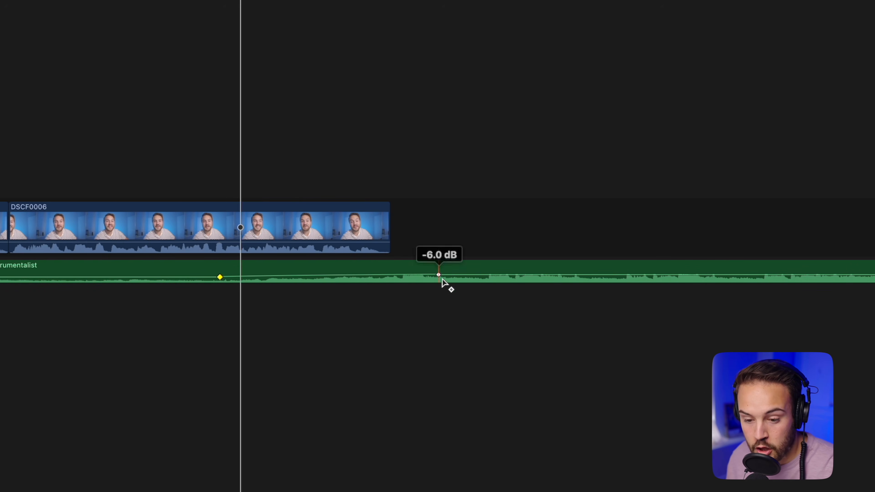
{"action": "left_click_drag", "start_coordinate": [227, 283], "coordinate": [363, 283]}
{"action": "left_click_drag", "start_coordinate": [429, 275], "coordinate": [400, 276]}
{"action": "left_click_drag", "start_coordinate": [535, 275], "coordinate": [537, 275]}
{"action": "key", "text": "space"}
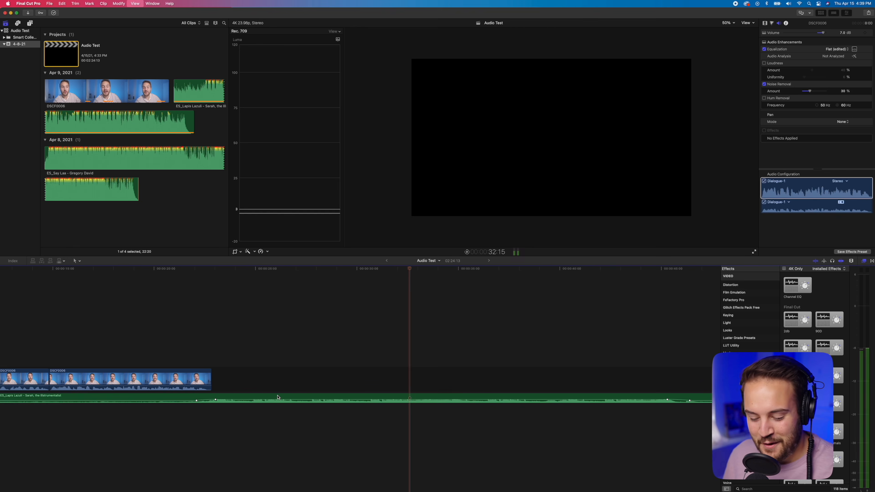
End the music track at 33:17, give it a fade-out about 2.5 seconds long, and play the ending.
{"action": "left_click", "coordinate": [278, 397]}
{"action": "key", "text": "super+minus"}
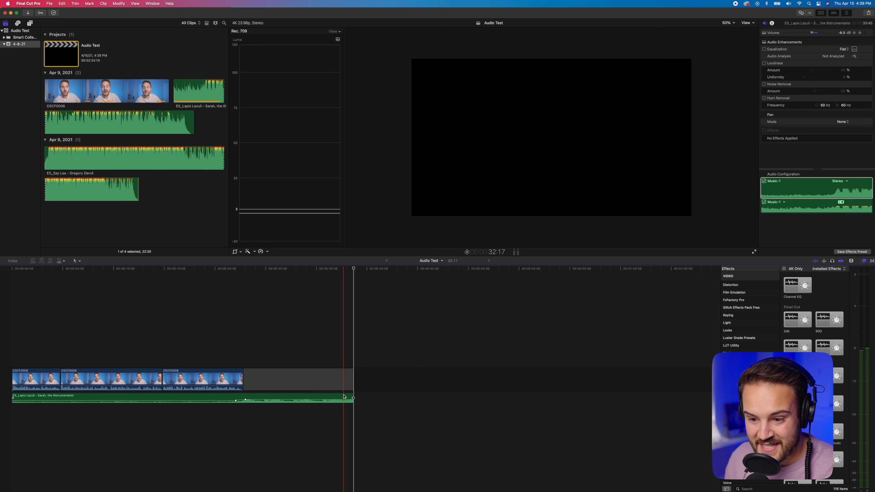
{"action": "key", "text": "super+equal"}
{"action": "key", "text": "super+equal"}
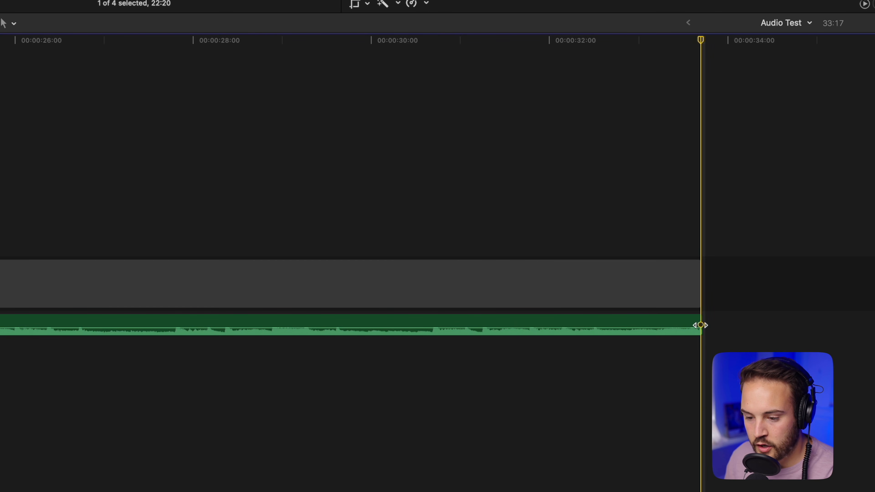
{"action": "left_click_drag", "start_coordinate": [700, 43], "coordinate": [526, 43]}
{"action": "left_click_drag", "start_coordinate": [699, 325], "coordinate": [479, 325]}
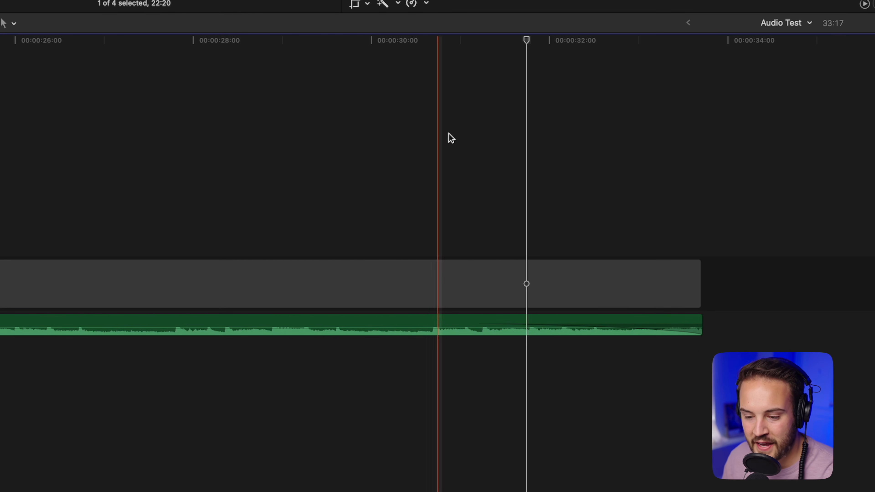
{"action": "mouse_move", "coordinate": [479, 326]}
{"action": "left_mouse_down"}
{"action": "mouse_move", "coordinate": [262, 322]}
{"action": "mouse_move", "coordinate": [262, 312]}
{"action": "mouse_move", "coordinate": [687, 324]}
{"action": "mouse_move", "coordinate": [467, 332]}
{"action": "mouse_move", "coordinate": [472, 327]}
{"action": "left_mouse_up"}
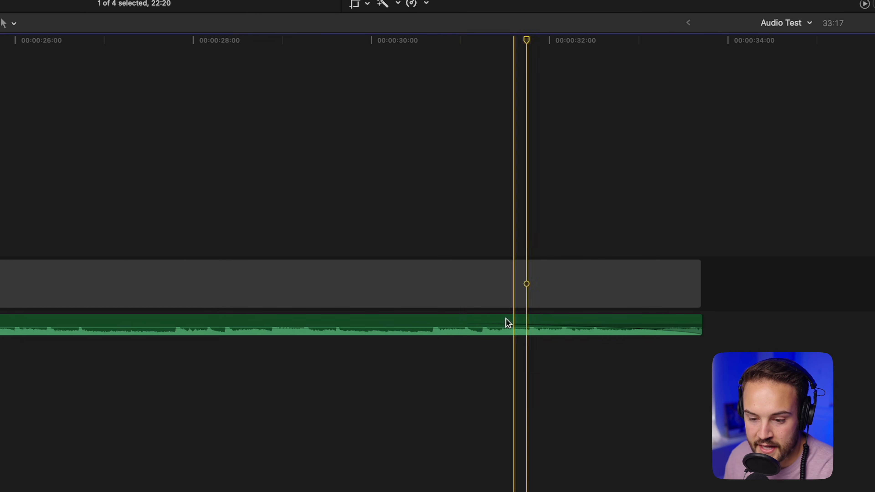
{"action": "left_click", "coordinate": [525, 40]}
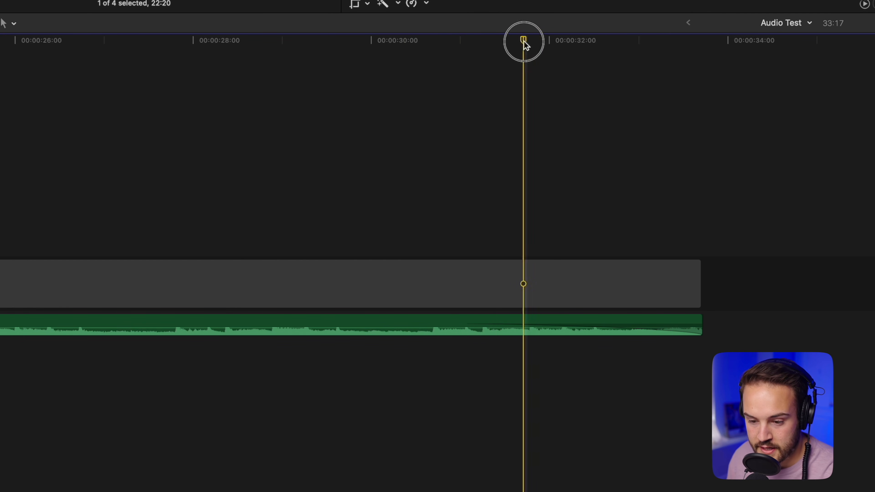
{"action": "key", "text": "space"}
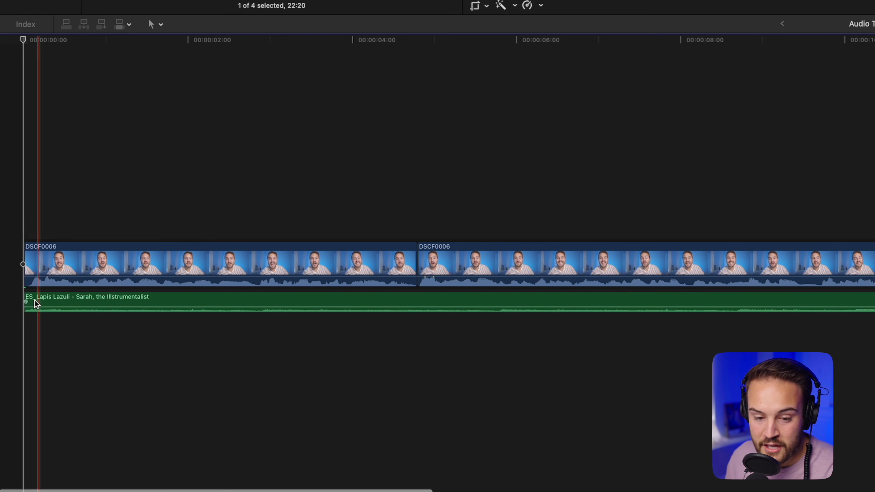
Add a fade-in of about one second to the music's start and a very short one to the first talking clip's audio.
{"action": "left_click_drag", "start_coordinate": [25, 304], "coordinate": [106, 303]}
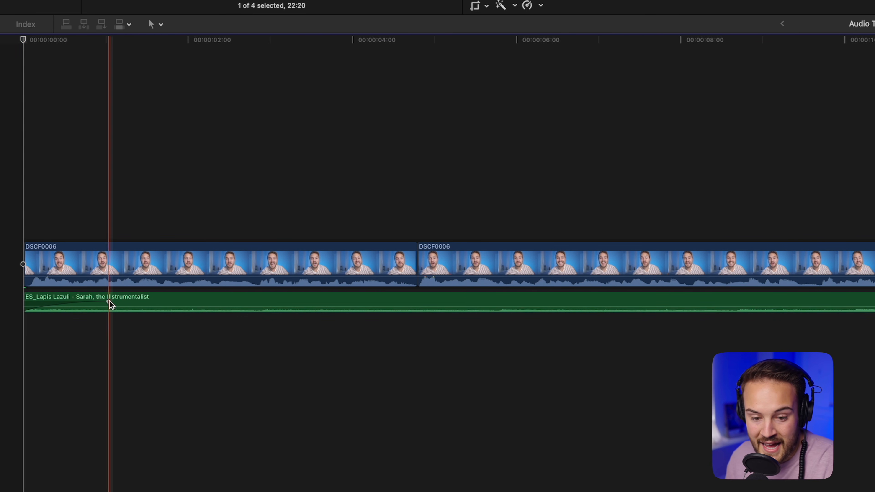
{"action": "mouse_move", "coordinate": [109, 303]}
{"action": "left_mouse_down"}
{"action": "mouse_move", "coordinate": [59, 301]}
{"action": "mouse_move", "coordinate": [111, 301]}
{"action": "left_mouse_up"}
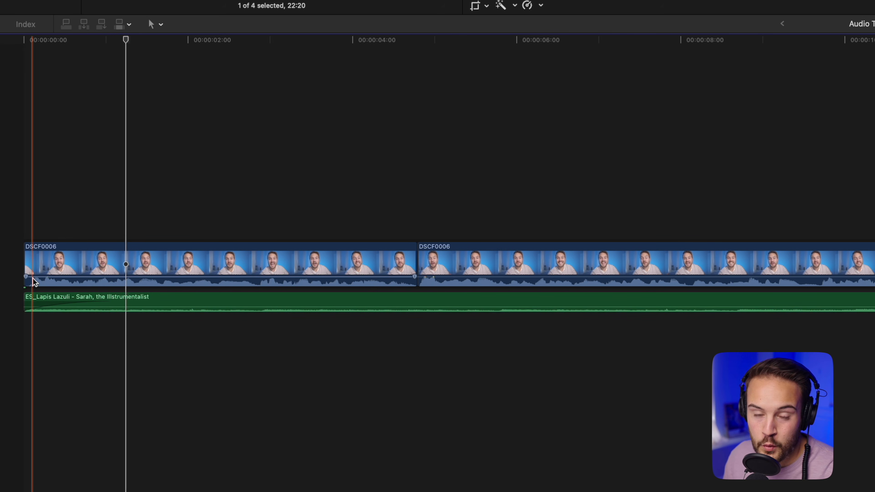
{"action": "mouse_move", "coordinate": [25, 278]}
{"action": "left_mouse_down"}
{"action": "mouse_move", "coordinate": [38, 275]}
{"action": "mouse_move", "coordinate": [30, 277]}
{"action": "left_mouse_up"}
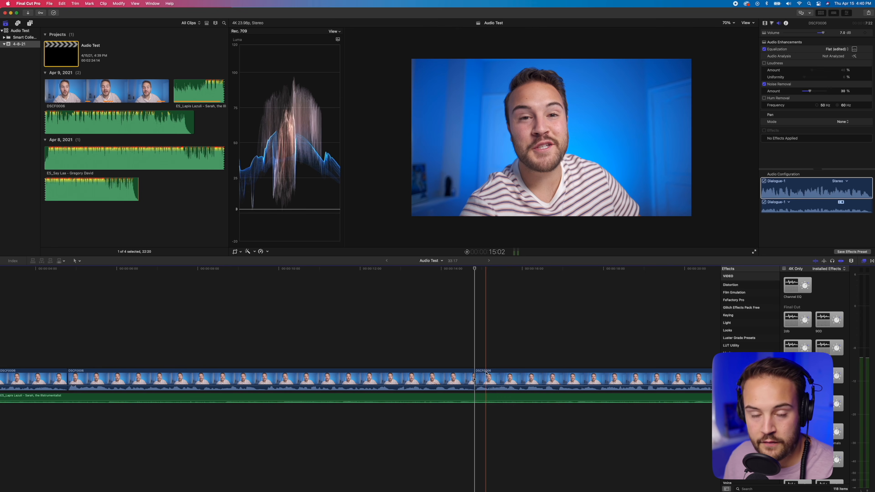
Detach the third talking clip's audio and extend its start about a third of a second back under the second clip.
{"action": "left_click", "coordinate": [488, 377]}
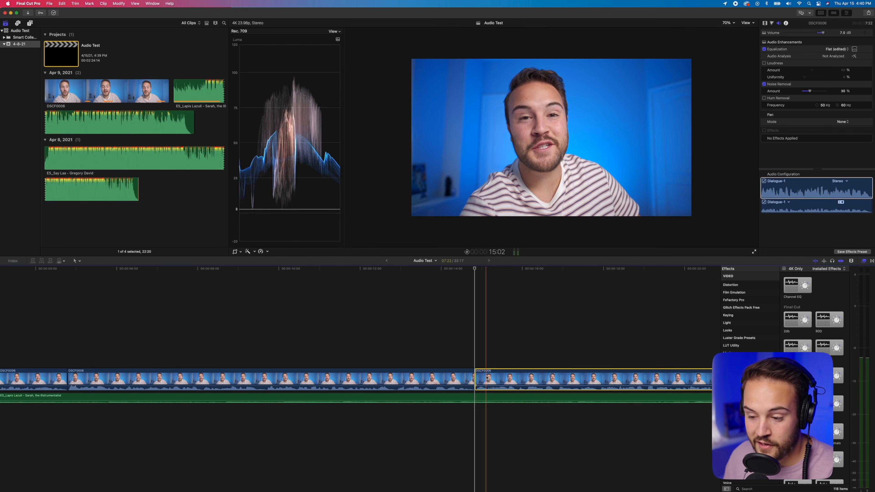
{"action": "right_click", "coordinate": [488, 377]}
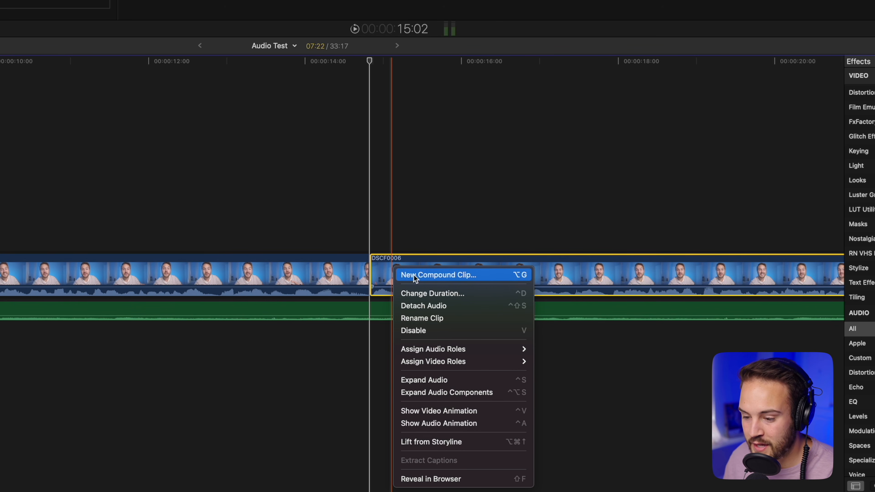
{"action": "left_click", "coordinate": [434, 306]}
{"action": "left_click", "coordinate": [372, 309]}
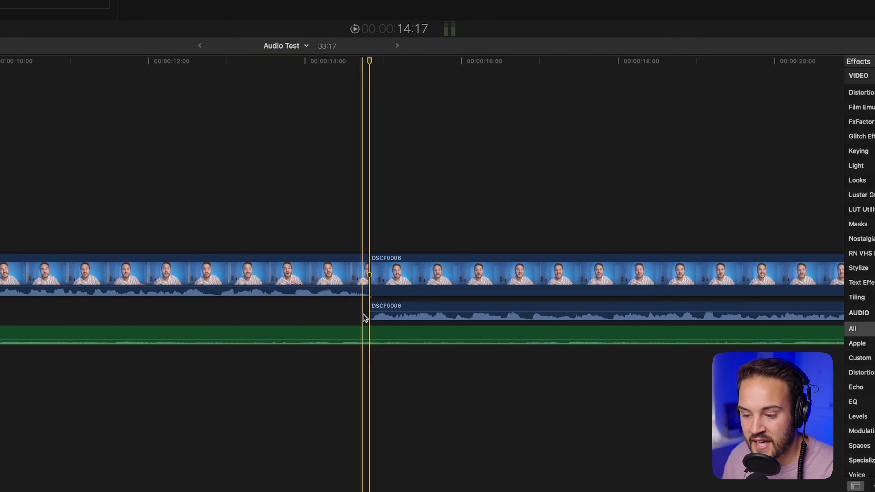
{"action": "left_click_drag", "start_coordinate": [371, 309], "coordinate": [344, 310]}
{"action": "left_click", "coordinate": [343, 312]}
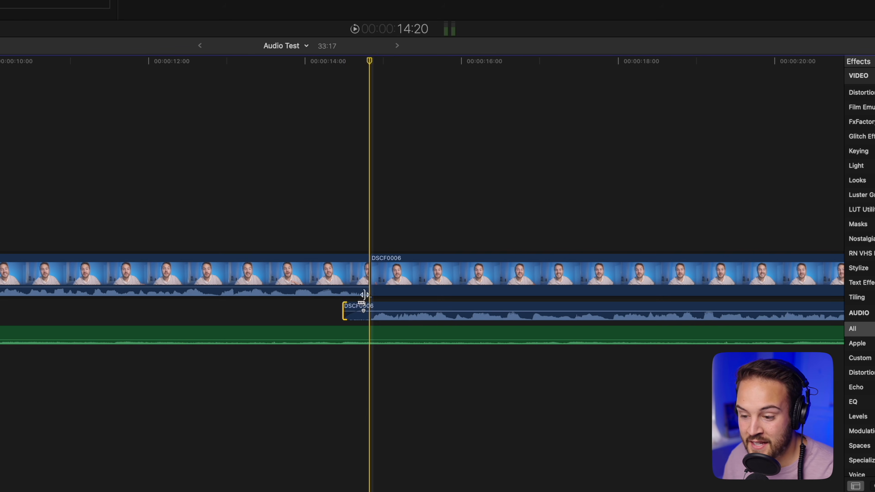
Detach the second talking clip's audio and extend its end slightly past the cut, overlapping the third clip's audio.
{"action": "right_click", "coordinate": [355, 278]}
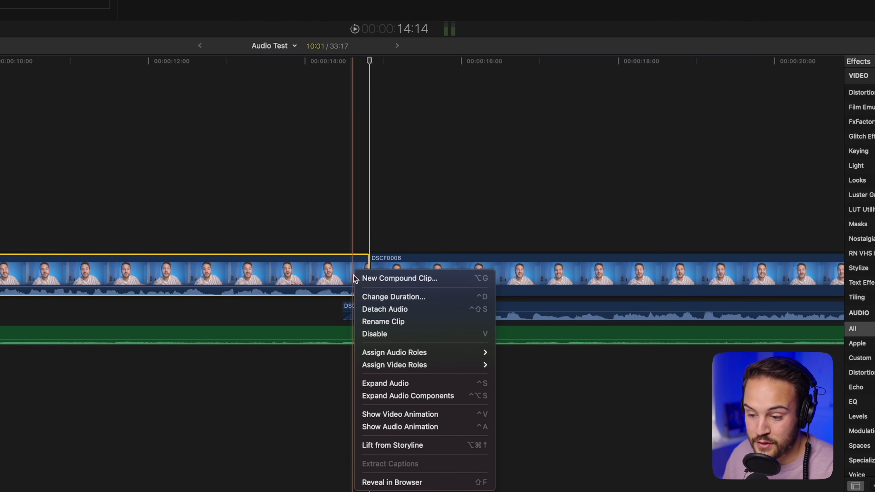
{"action": "left_click", "coordinate": [390, 309]}
{"action": "left_click", "coordinate": [379, 334]}
{"action": "left_click_drag", "start_coordinate": [379, 334], "coordinate": [370, 335]}
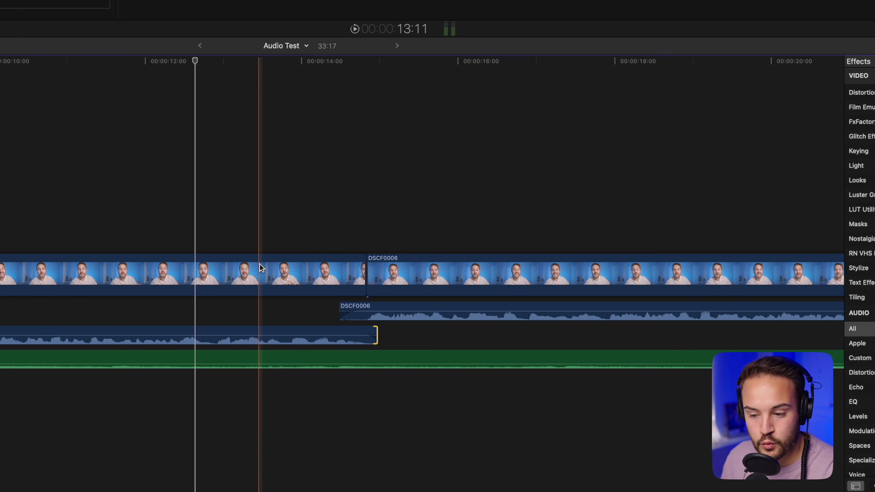
{"action": "right_click", "coordinate": [261, 271]}
{"action": "mouse_move", "coordinate": [313, 353]}
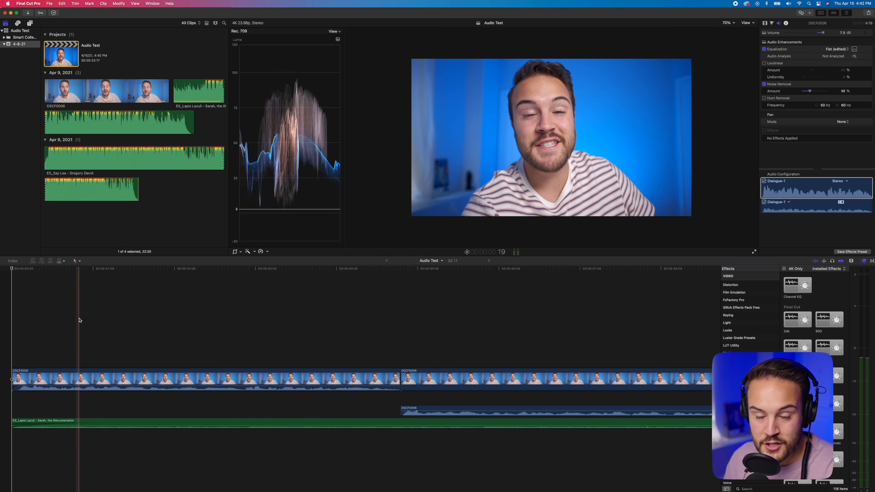
Temporarily disable the music track to play the opening with voice only, and re-enable it.
{"action": "key", "text": "space"}
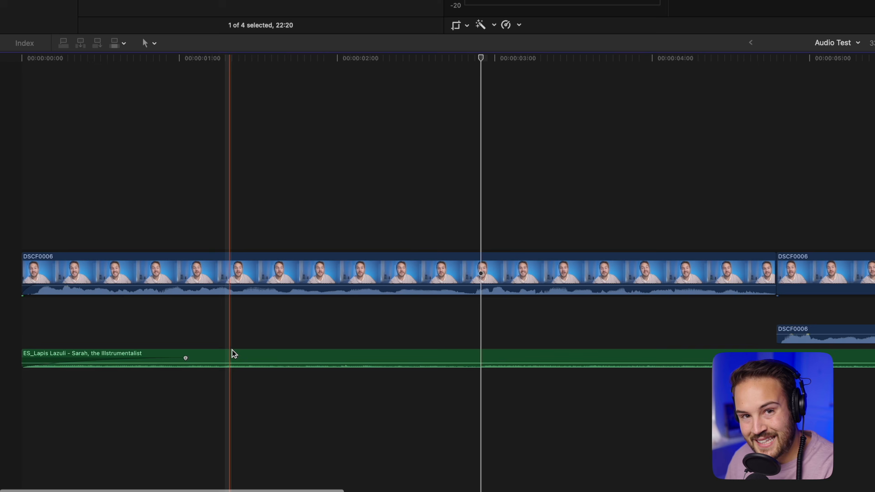
{"action": "left_click", "coordinate": [126, 421]}
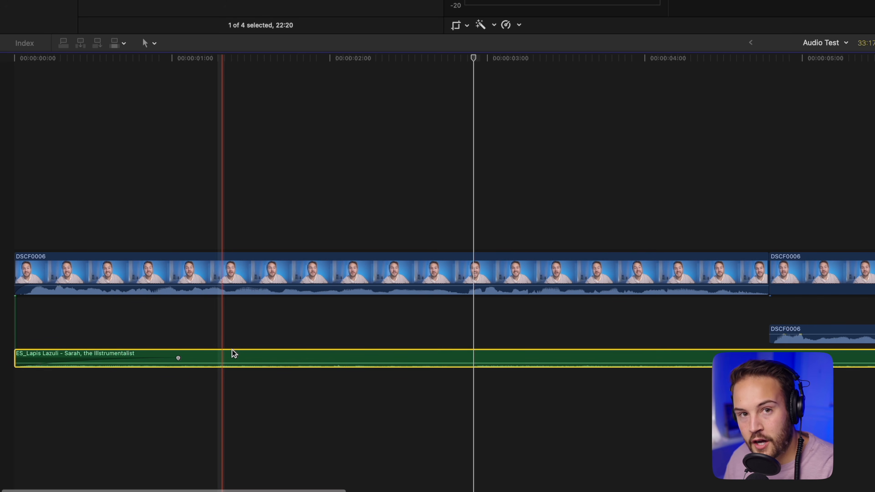
{"action": "key", "text": "v"}
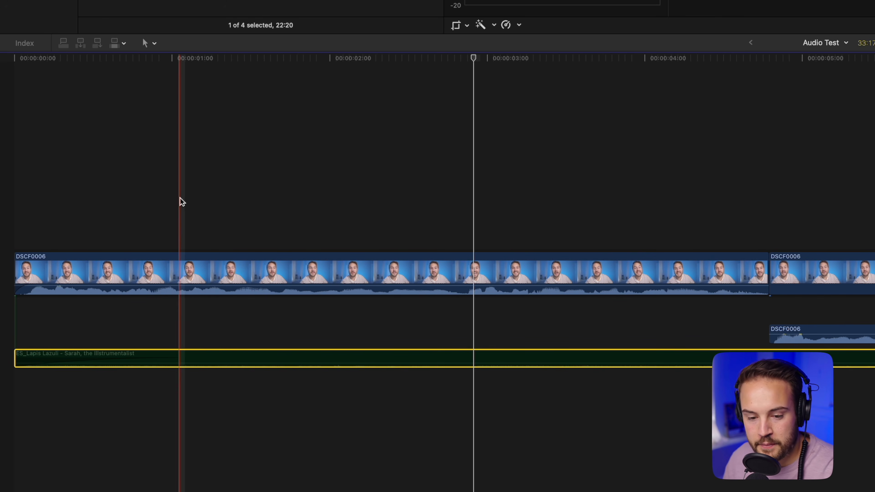
{"action": "left_click", "coordinate": [180, 200]}
{"action": "key", "text": "space"}
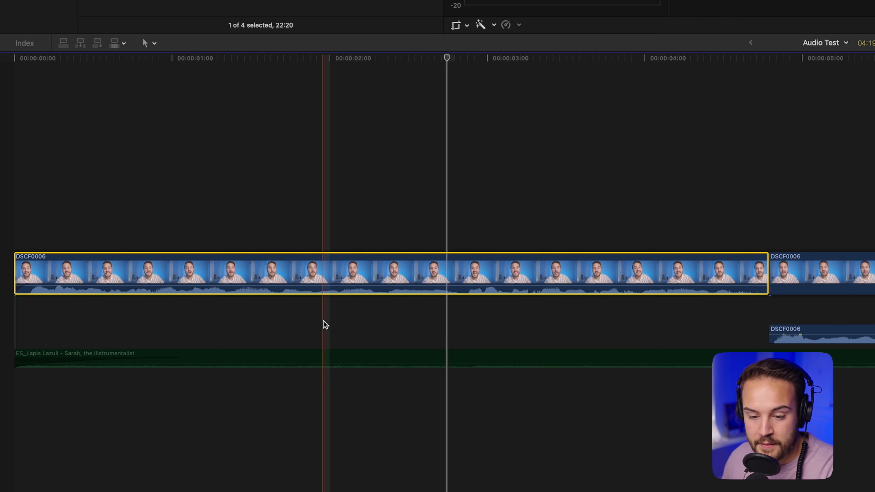
{"action": "left_click", "coordinate": [344, 352]}
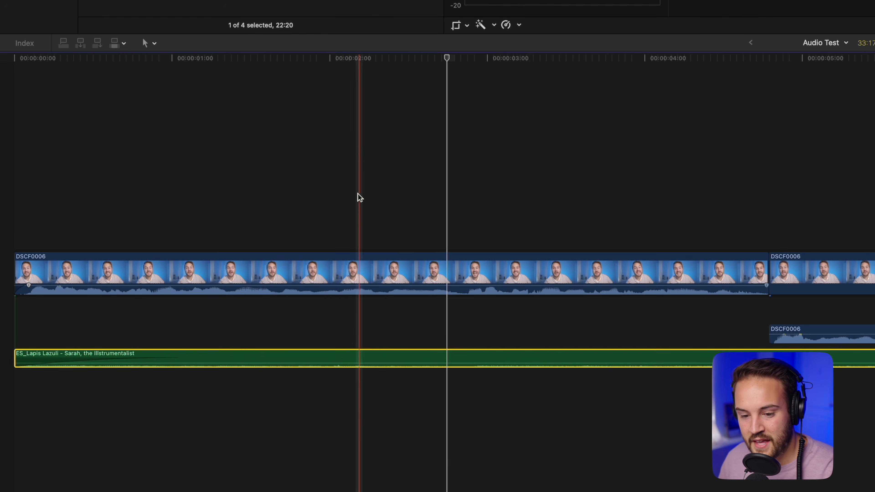
{"action": "left_click", "coordinate": [353, 160]}
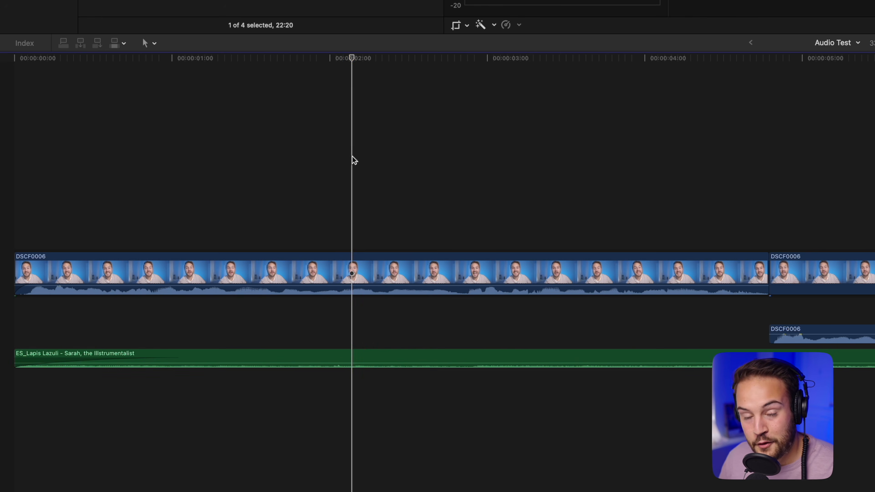
Solo the first talking clip and play it from the start of the timeline, and turn solo off.
{"action": "left_click", "coordinate": [377, 277]}
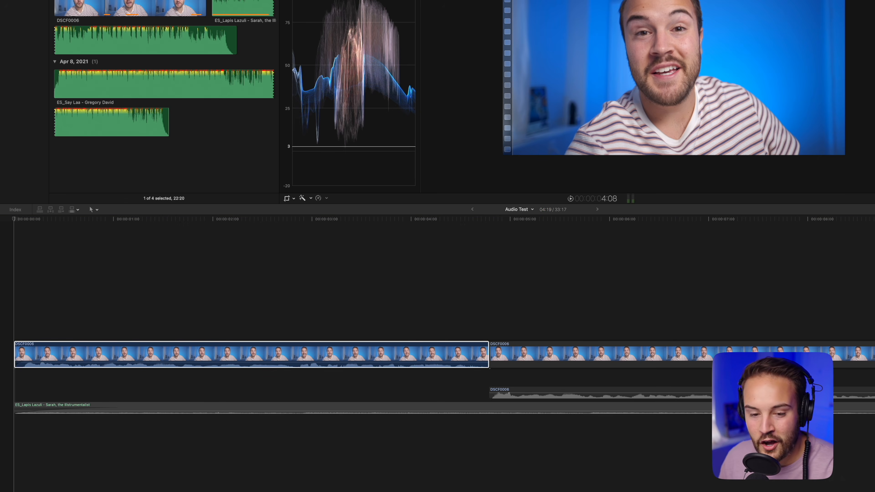
{"action": "left_click", "coordinate": [12, 259]}
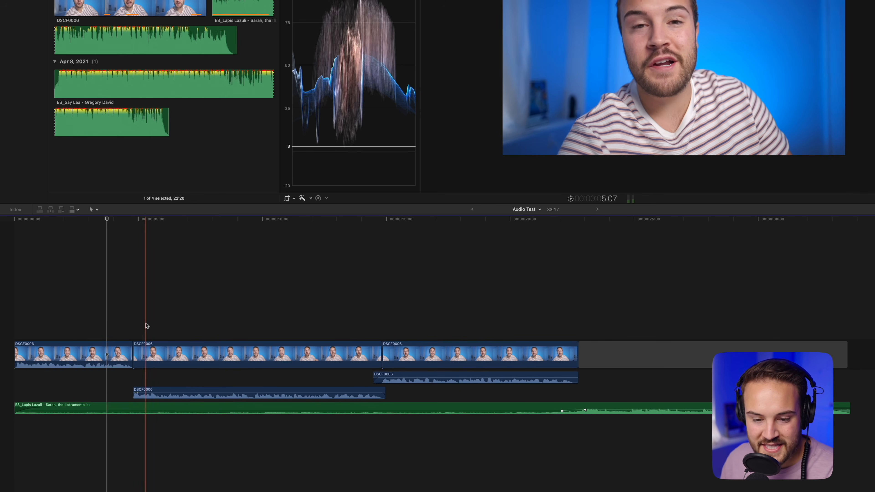
Select all three talking clips with their detached audio and solo them so the music is muted.
{"action": "left_click_drag", "start_coordinate": [86, 311], "coordinate": [473, 390]}
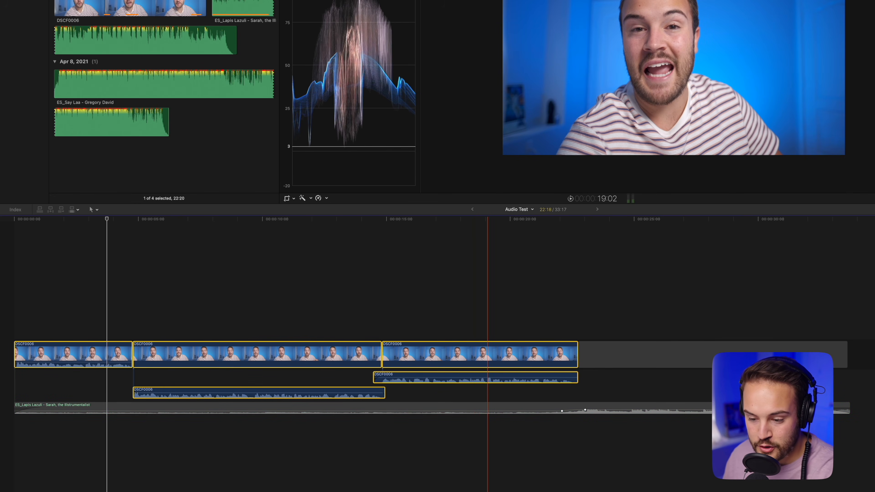
{"action": "left_click", "coordinate": [20, 279]}
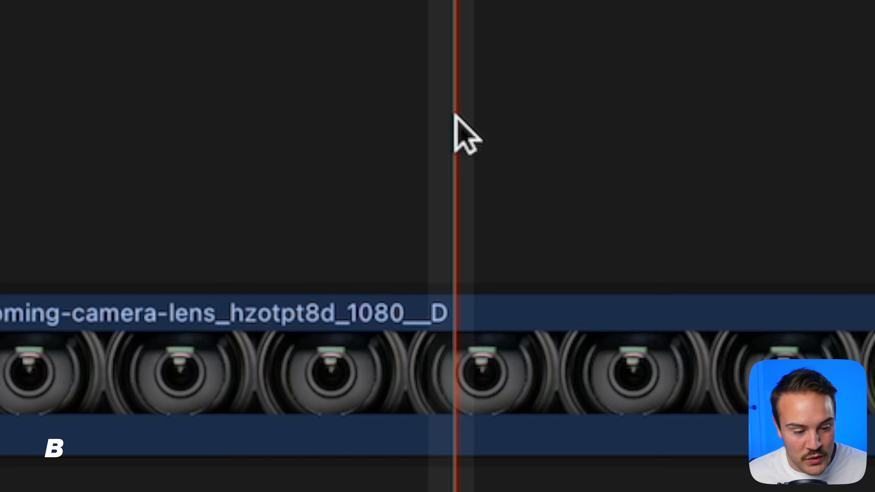
Split the camera-lens clip partway through with the Blade tool.
{"action": "key", "text": "b"}
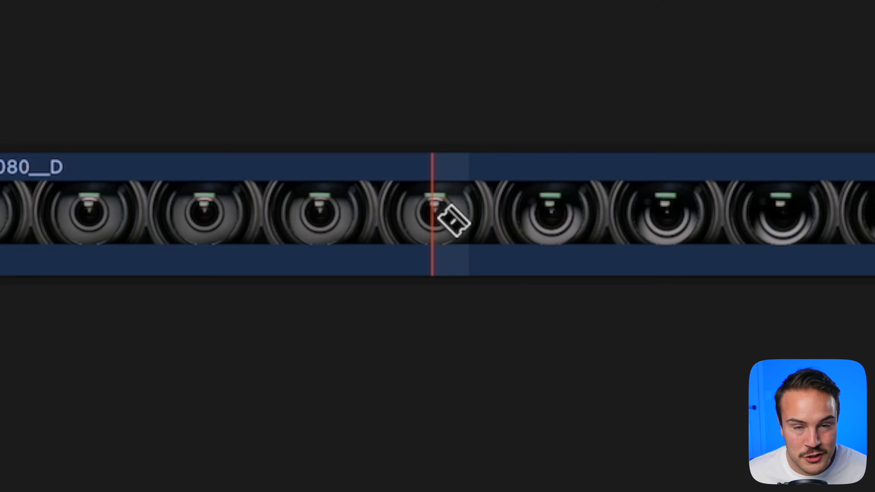
{"action": "left_click", "coordinate": [433, 220]}
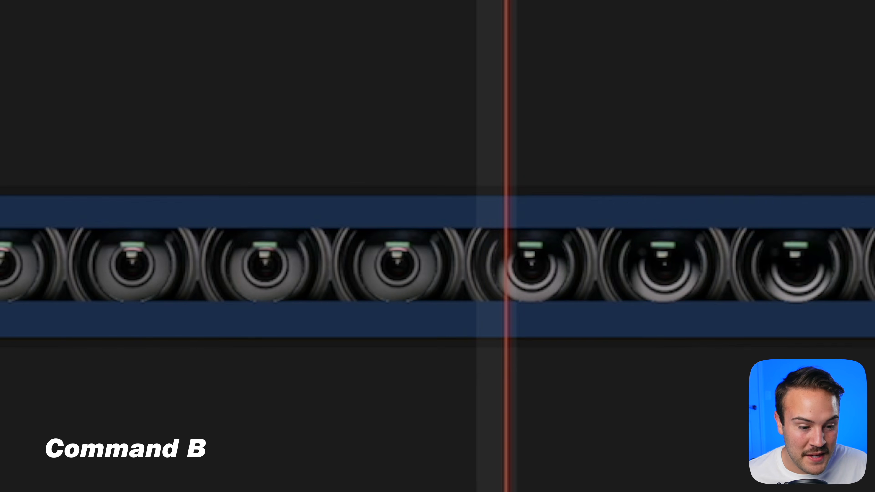
Split the camera-lens clip at the skimmer, and cut the talking clip and all layers stacked above it just after 8 seconds.
{"action": "key", "text": "super+b"}
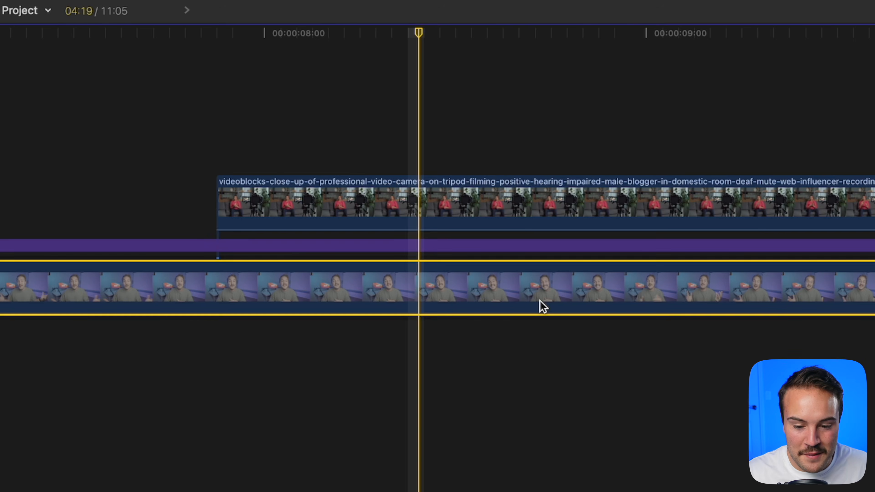
{"action": "key", "text": "super+b"}
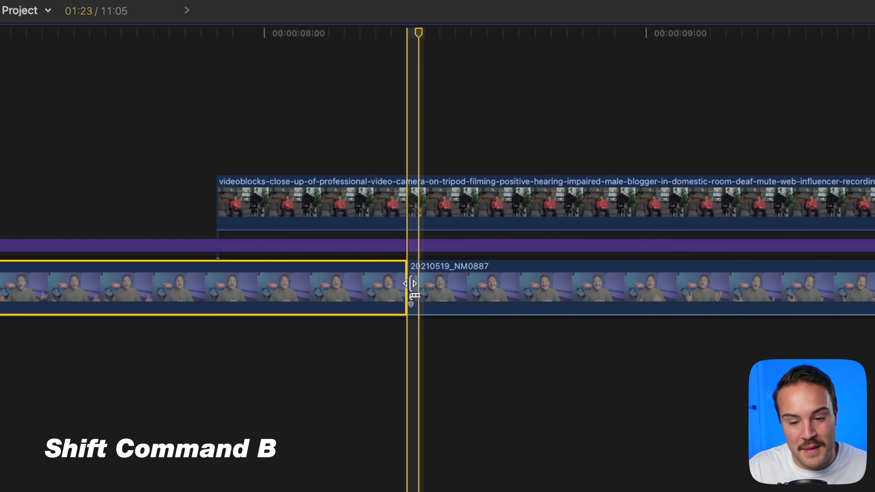
{"action": "key", "text": "shift+super+b"}
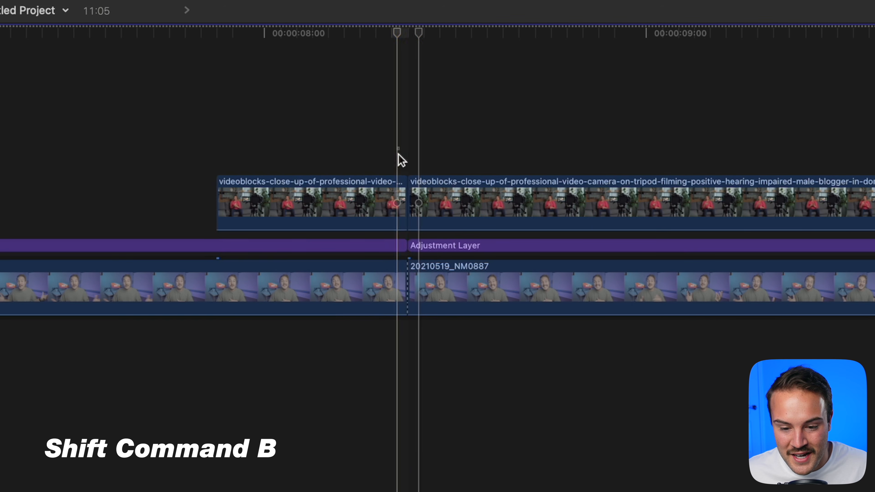
Select the overlay, adjustment layer and talking clip pieces before the cut together and delete them.
{"action": "left_click", "coordinate": [396, 204]}
{"action": "left_click", "coordinate": [396, 246]}
{"action": "left_click", "coordinate": [396, 283]}
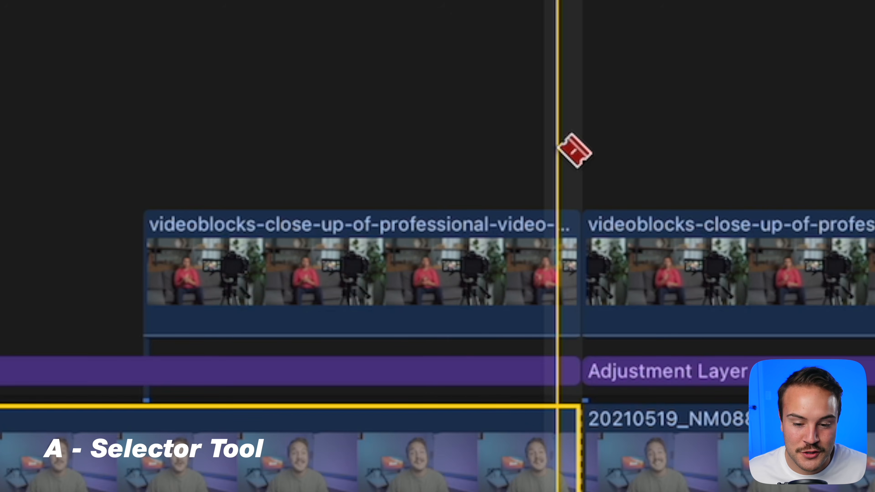
{"action": "key", "text": "a"}
{"action": "left_click_drag", "start_coordinate": [453, 120], "coordinate": [377, 461]}
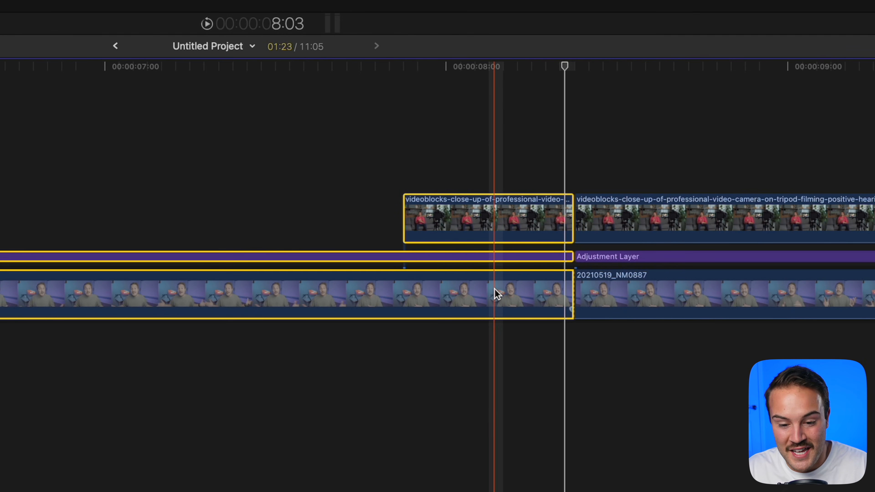
{"action": "key", "text": "Delete"}
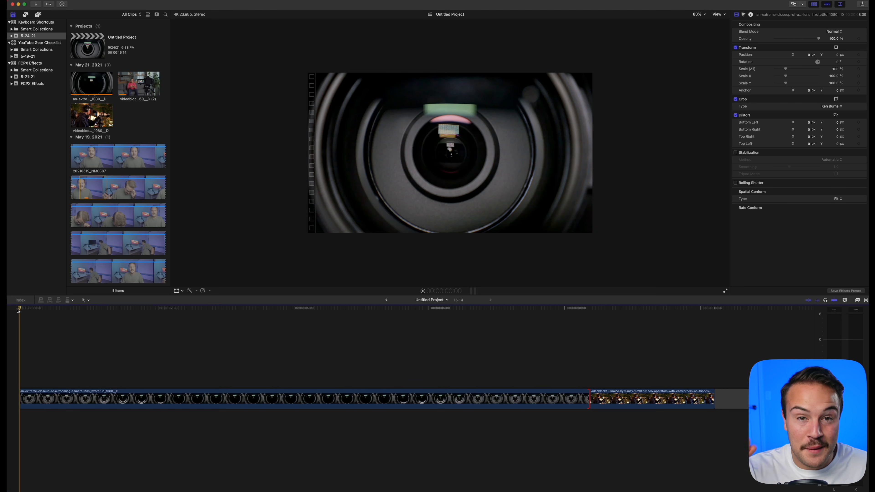
Play the timeline forward from the start, speed up the playback, and stop it on the camera-operator footage.
{"action": "key", "text": "l"}
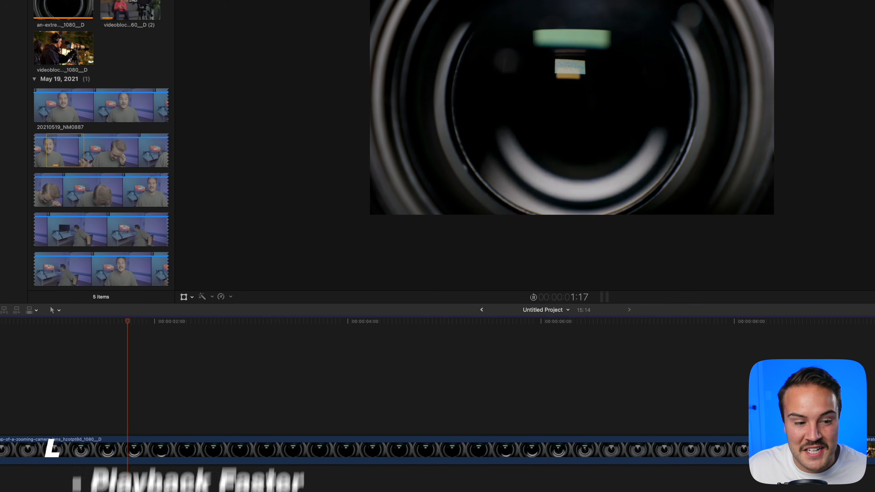
{"action": "key", "text": "l"}
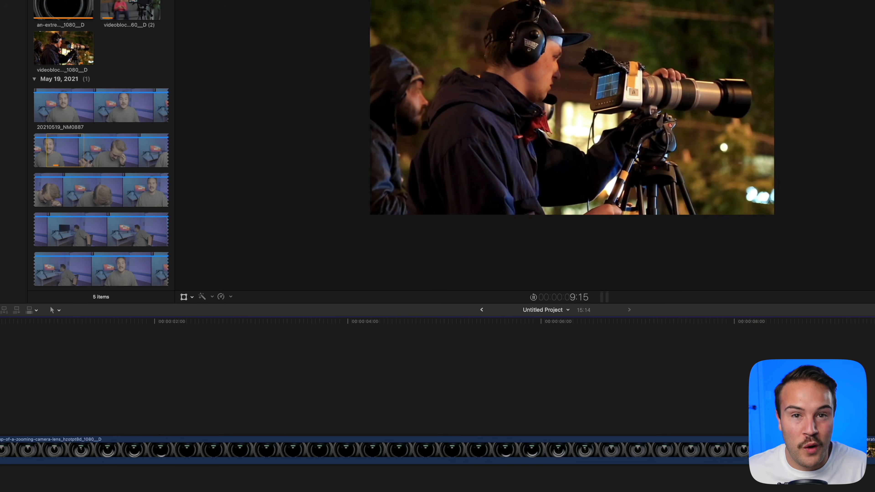
{"action": "key", "text": "k"}
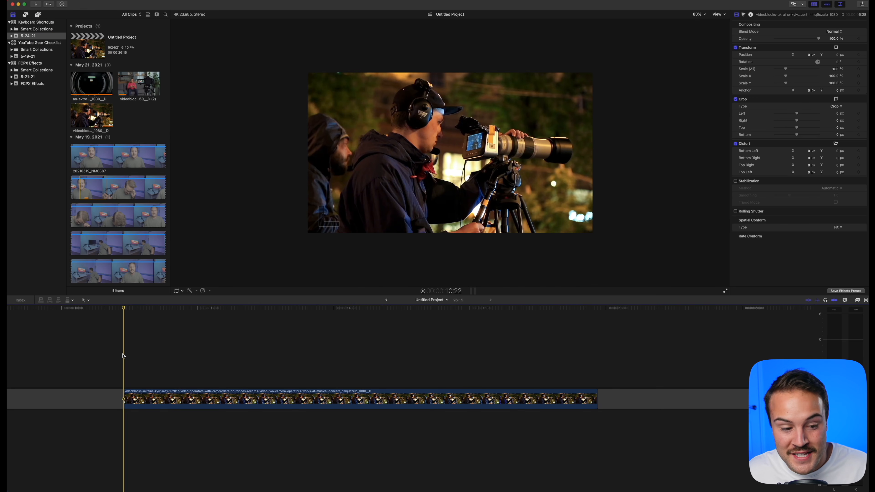
Insert a freeze frame in the camera-operator clip at 13:08 and shorten the frozen section from its end.
{"action": "left_click_drag", "start_coordinate": [127, 312], "coordinate": [289, 332]}
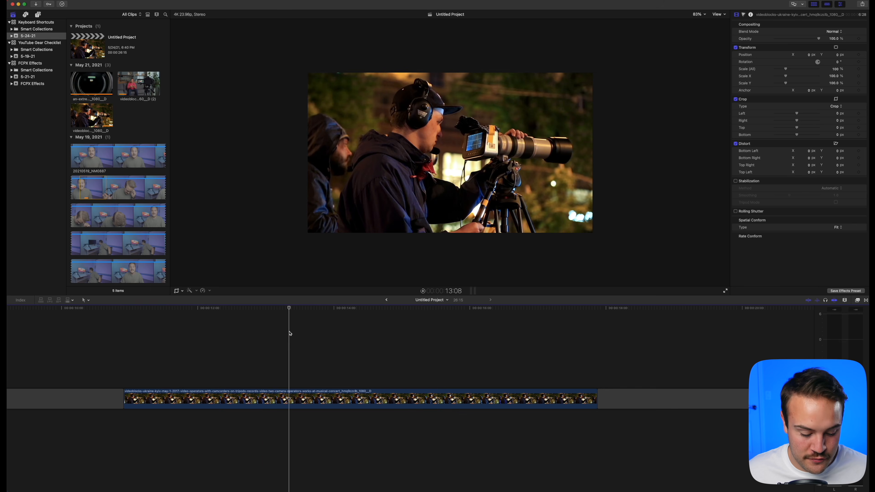
{"action": "left_click", "coordinate": [293, 398]}
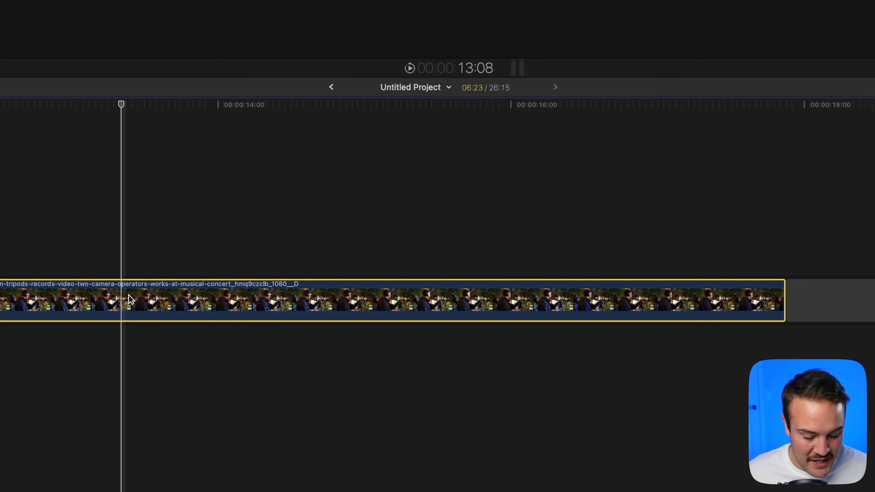
{"action": "key", "text": "alt+f"}
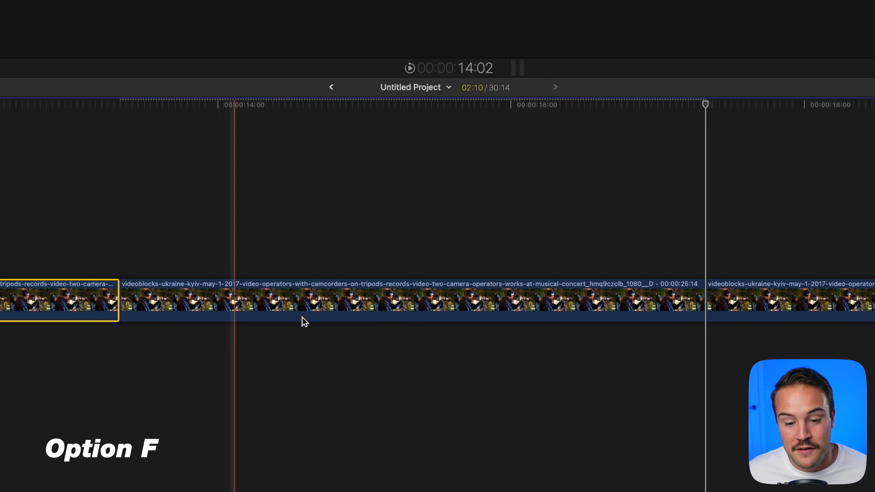
{"action": "left_click_drag", "start_coordinate": [703, 316], "coordinate": [263, 317]}
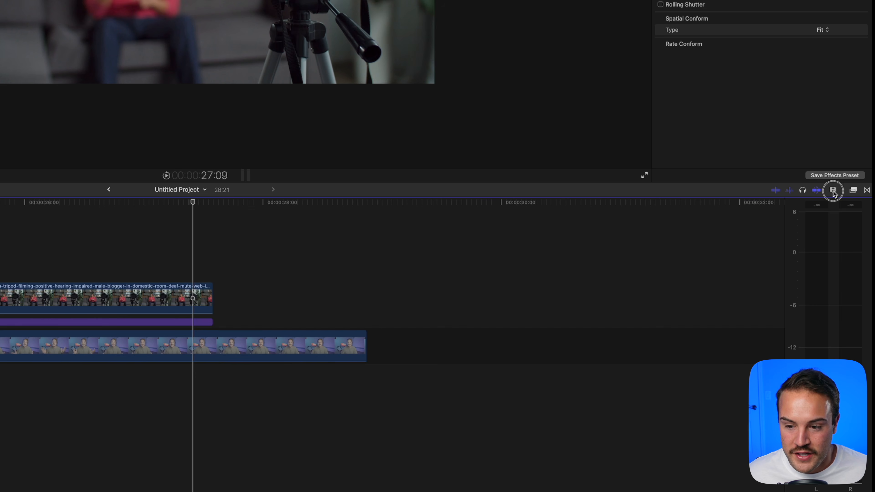
Trim the ends of the overlay clip and the adjustment layer above the last talking clip.
{"action": "left_click", "coordinate": [845, 300]}
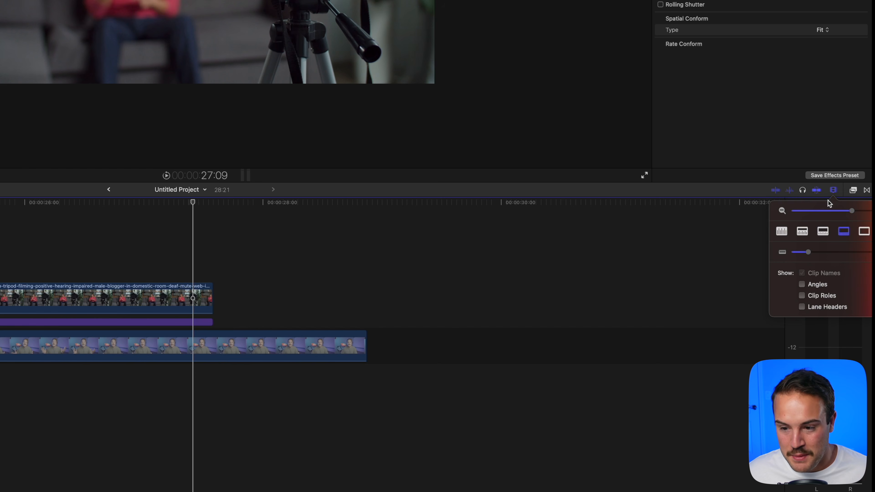
{"action": "left_click_drag", "start_coordinate": [855, 214], "coordinate": [853, 214]}
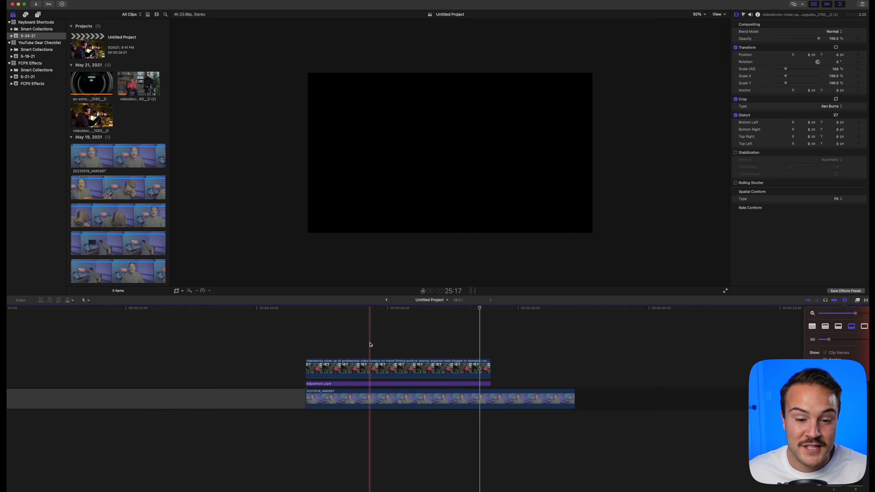
{"action": "left_click", "coordinate": [216, 231]}
{"action": "key", "text": "super+plus"}
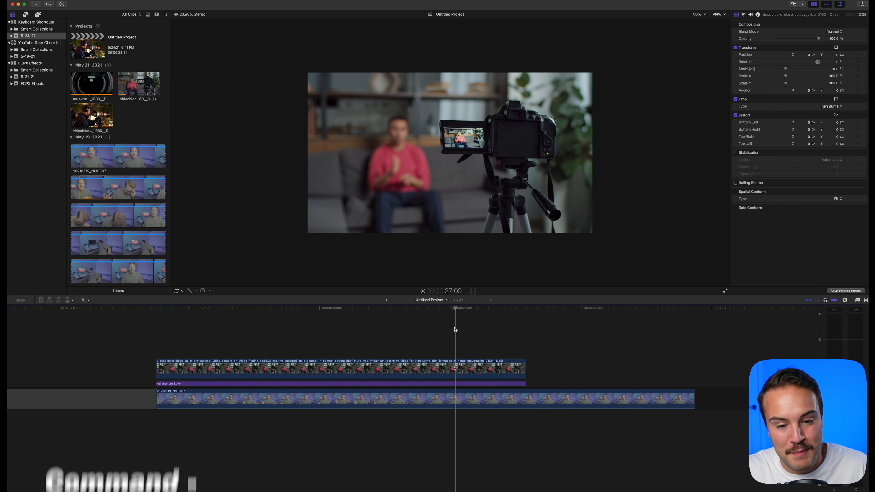
{"action": "key", "text": "super+minus"}
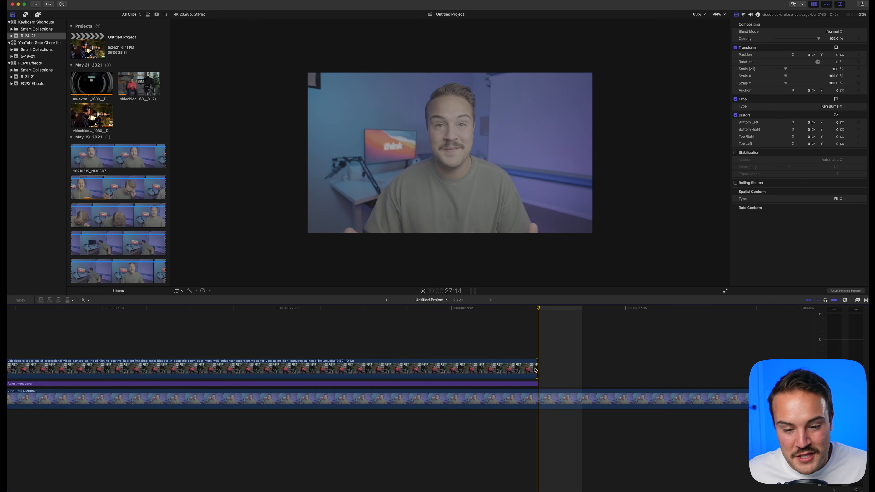
{"action": "left_click", "coordinate": [537, 368]}
{"action": "left_click_drag", "start_coordinate": [537, 368], "coordinate": [494, 384]}
{"action": "left_click", "coordinate": [536, 384]}
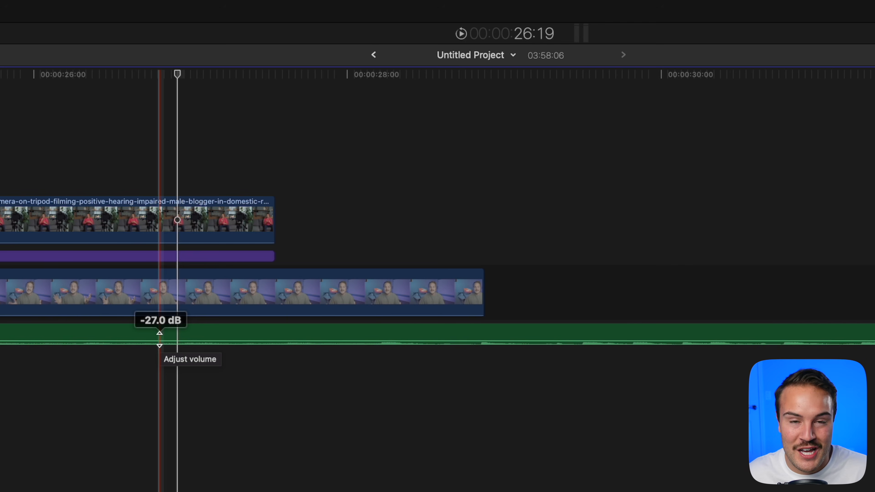
Range-select about 3 seconds of the music from just before the talking clip's end and raise that section's volume.
{"action": "key", "text": "r"}
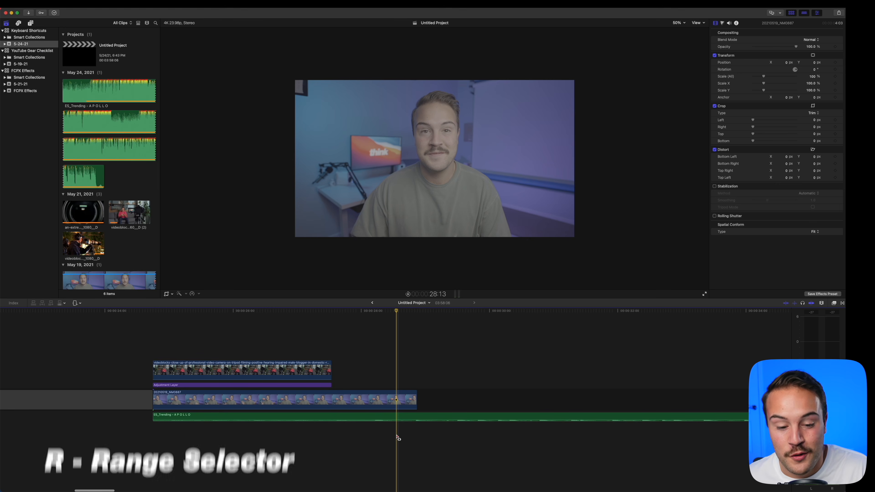
{"action": "left_click_drag", "start_coordinate": [408, 417], "coordinate": [464, 416]}
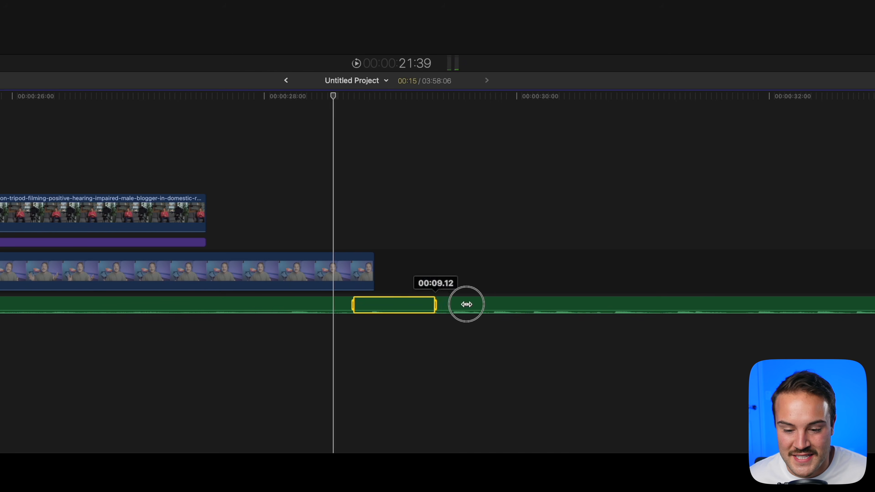
{"action": "left_click_drag", "start_coordinate": [466, 304], "coordinate": [743, 311]}
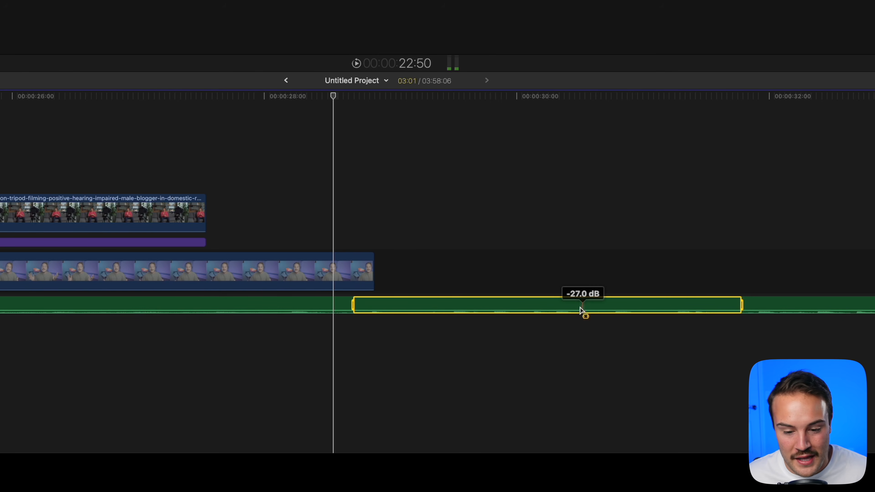
{"action": "mouse_move", "coordinate": [577, 309]}
{"action": "left_click_drag", "start_coordinate": [577, 309], "coordinate": [576, 313]}
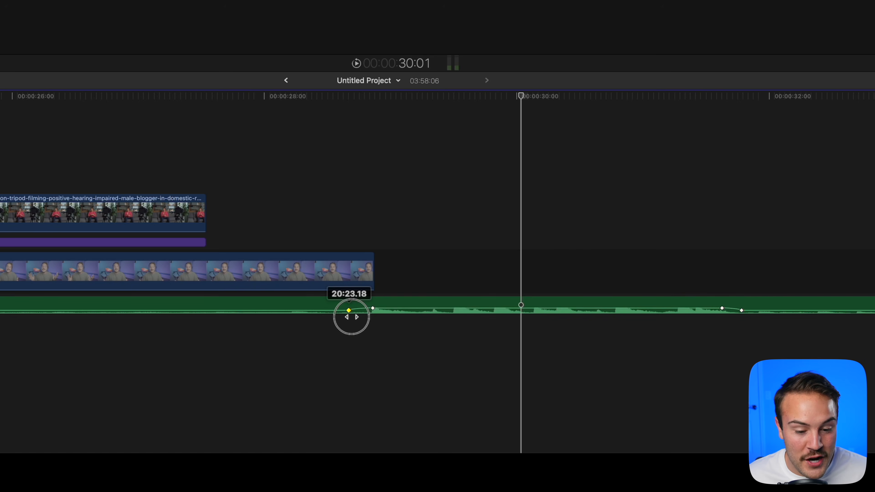
Move the first volume keyframe on the music earlier for a more gradual ramp up, and play it back.
{"action": "left_click_drag", "start_coordinate": [351, 316], "coordinate": [311, 317]}
{"action": "left_click_drag", "start_coordinate": [485, 327], "coordinate": [482, 327]}
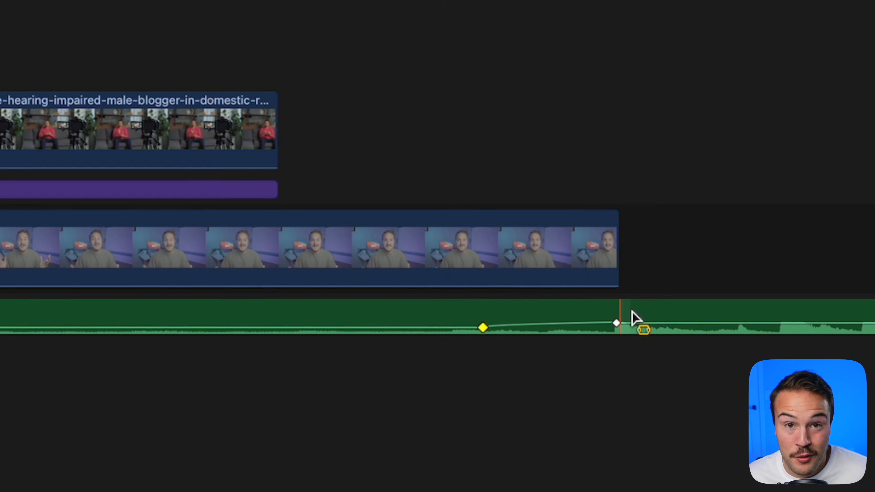
{"action": "key", "text": "space"}
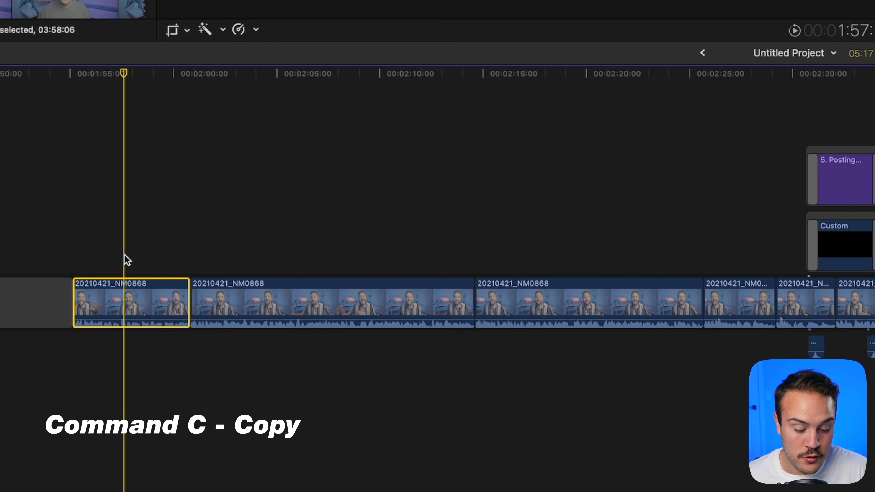
Cut the short first talking clip and paste it after the next one, and paste its effects onto the clip that is left first.
{"action": "key", "text": "super+x"}
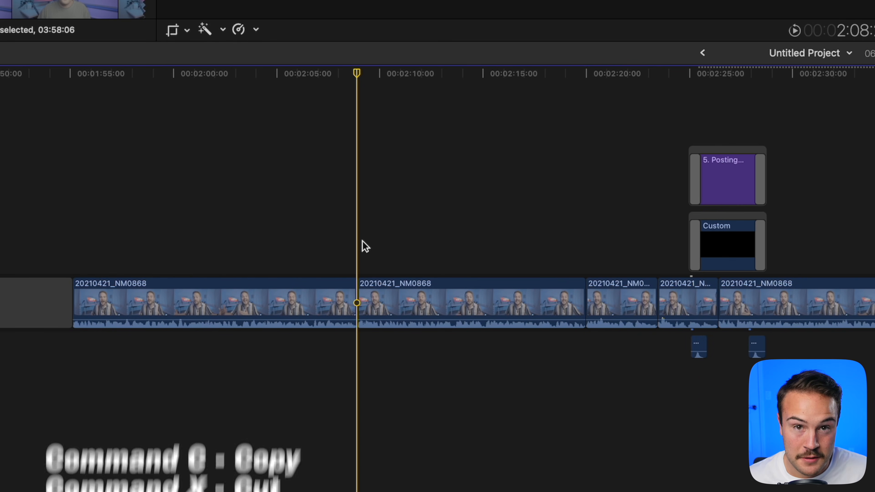
{"action": "key", "text": "super+v"}
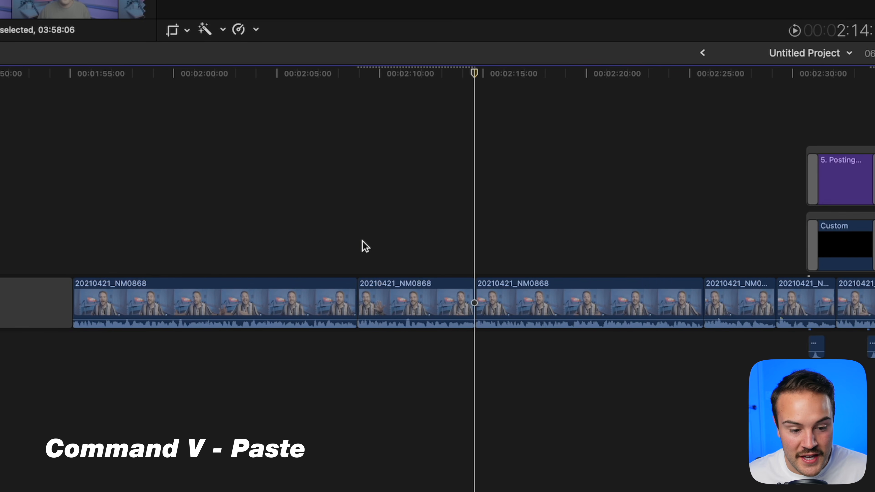
{"action": "left_click", "coordinate": [182, 280]}
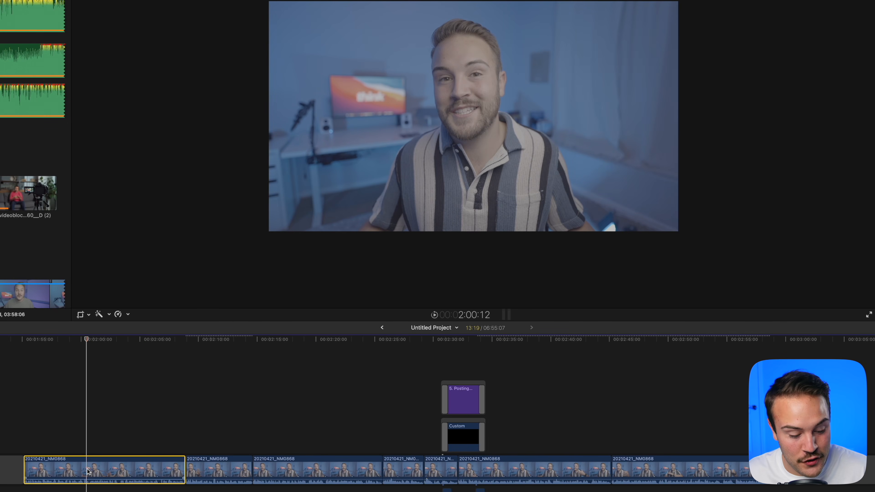
{"action": "key", "text": "super+alt+v"}
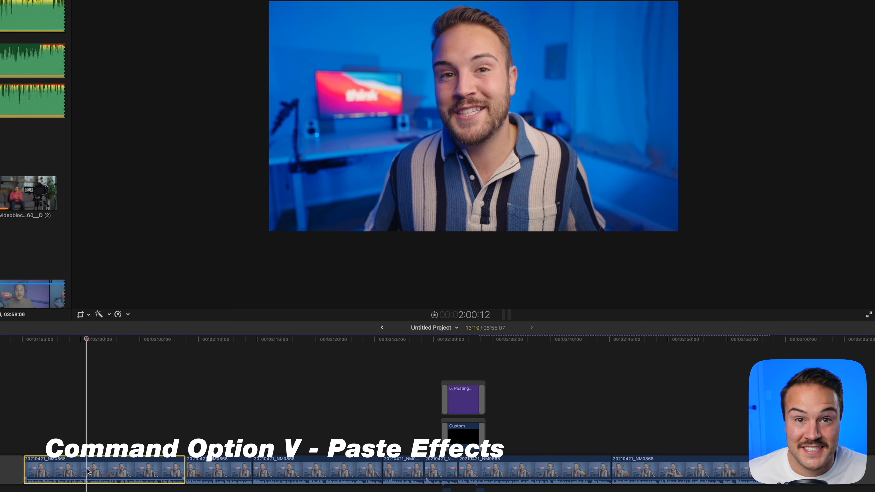
Paste the copied clip's effects and EQ attributes onto the short talking clip near 2:25, leaving out Crop.
{"action": "left_click", "coordinate": [394, 464]}
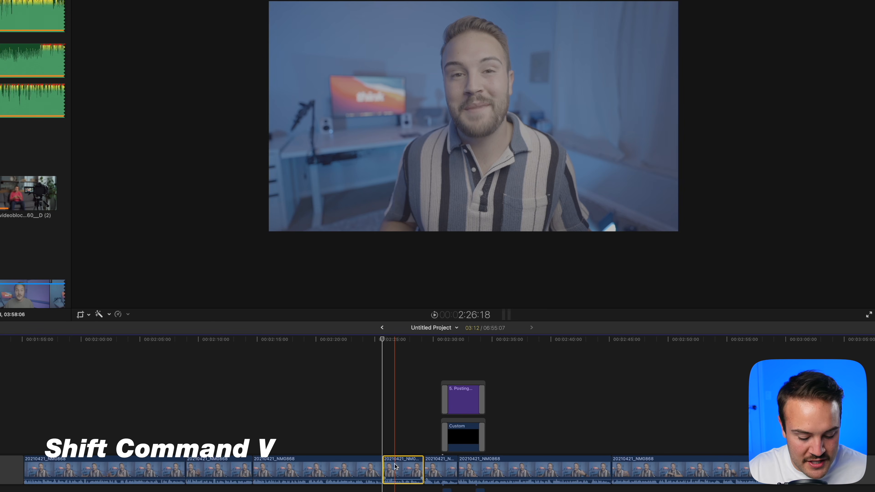
{"action": "key", "text": "super+shift+v"}
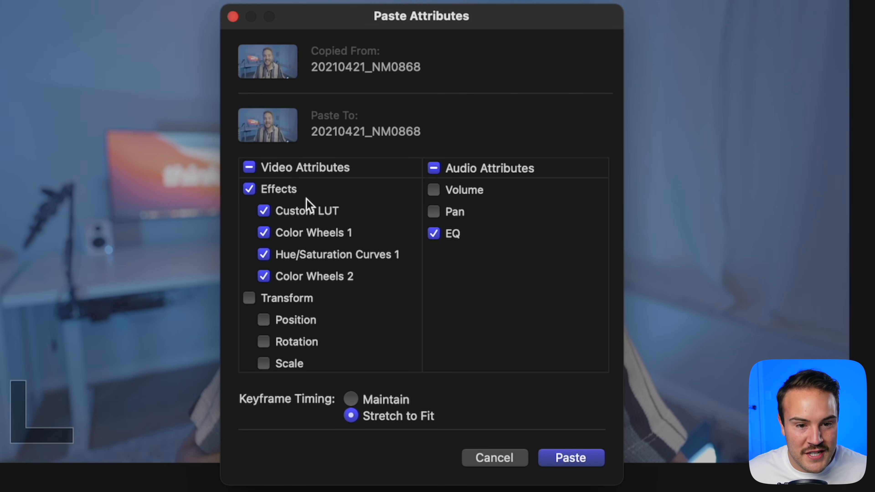
{"action": "scroll", "coordinate": [322, 266], "scroll_direction": "down", "scroll_amount": 5}
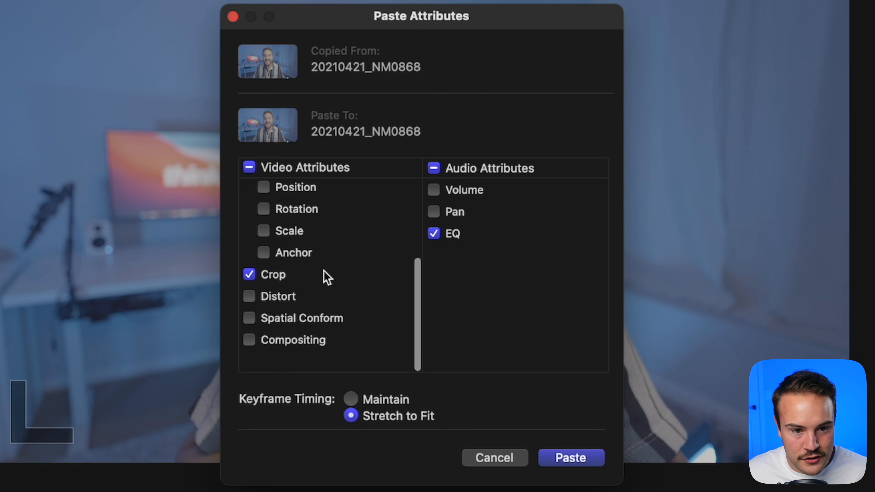
{"action": "left_click", "coordinate": [250, 276]}
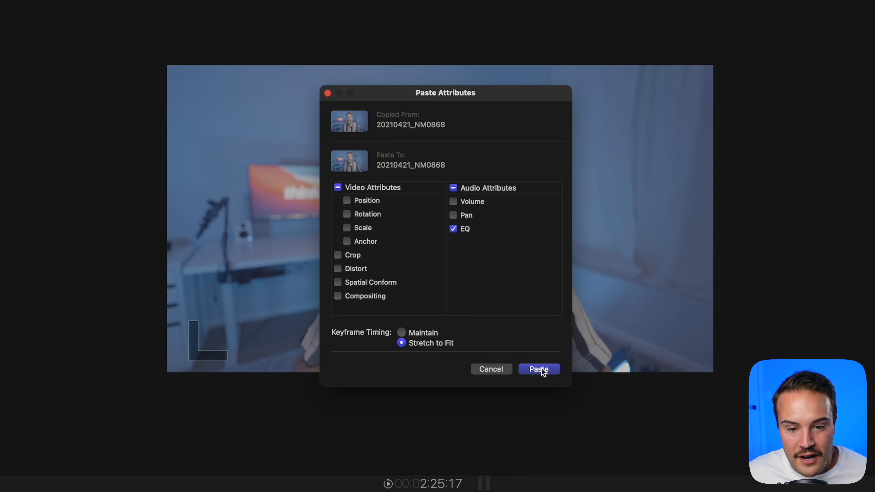
{"action": "left_click", "coordinate": [541, 368]}
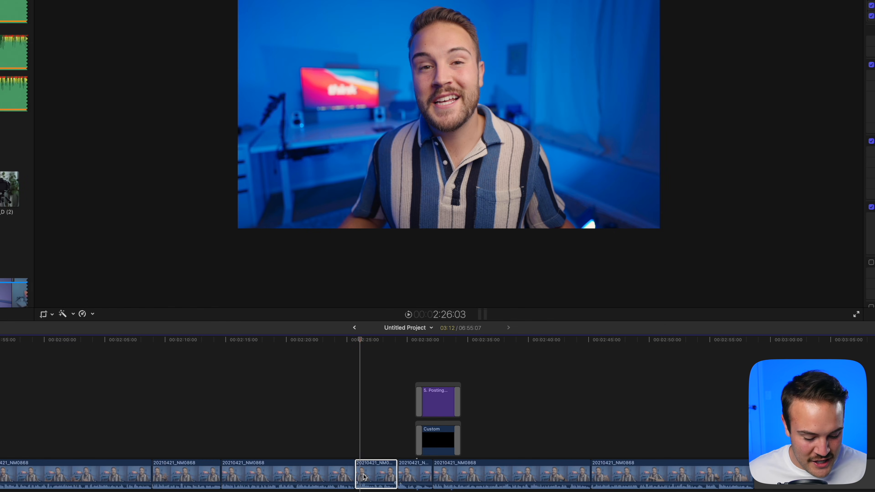
Remove only the EQ from the selected talking clip, keeping its effects and crop, and display its audio settings.
{"action": "key", "text": "shift+super+x"}
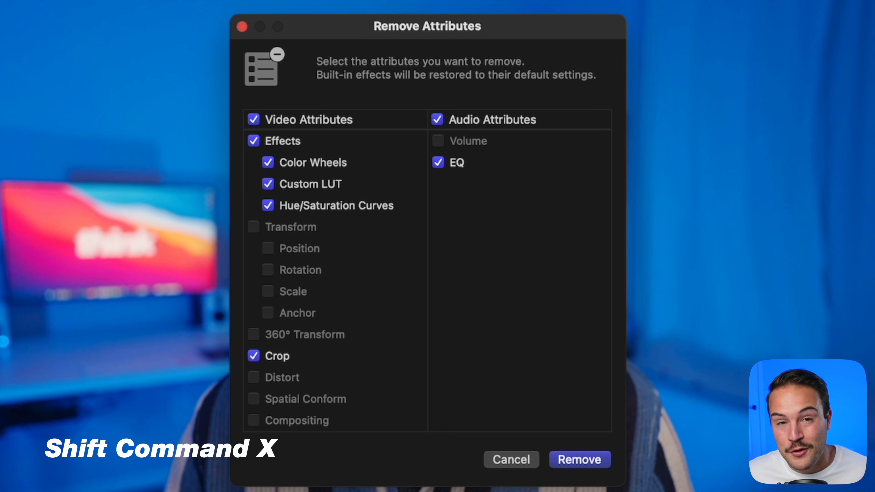
{"action": "left_click", "coordinate": [254, 141]}
{"action": "left_click", "coordinate": [255, 358]}
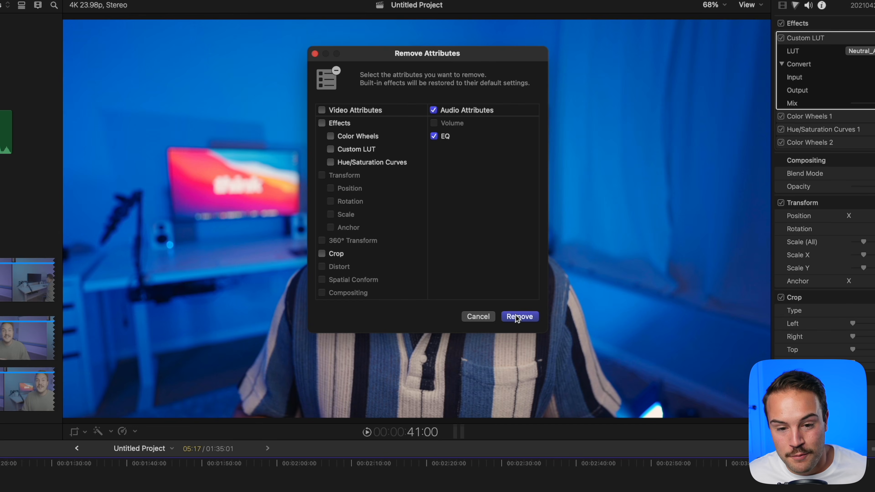
{"action": "left_click", "coordinate": [580, 460]}
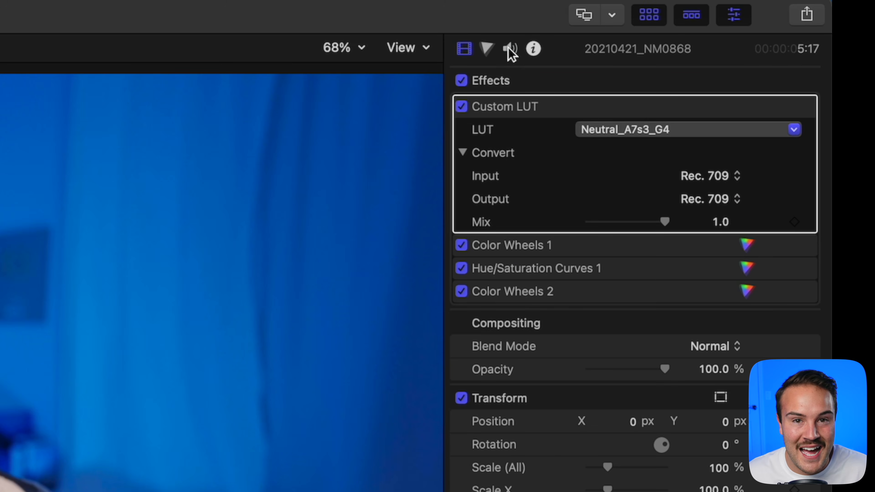
{"action": "left_click", "coordinate": [809, 6]}
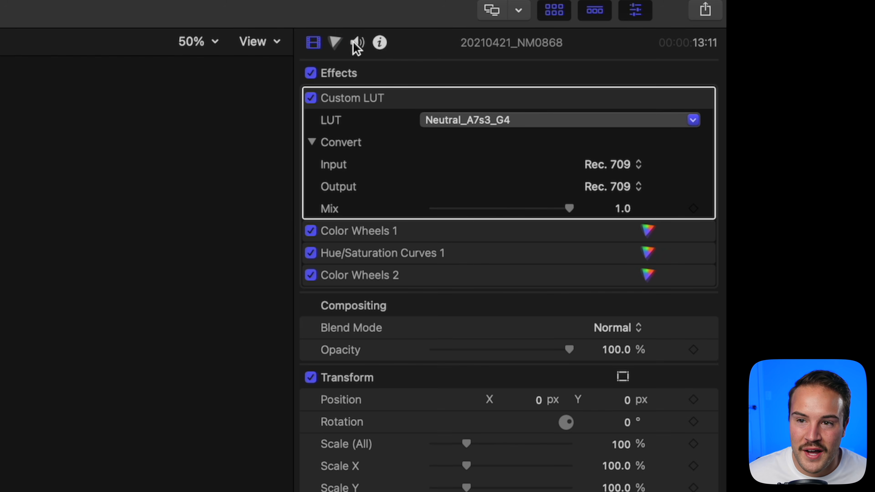
Open the equalizer in the talking clip's audio enhancements and adjust its EQ.
{"action": "left_click", "coordinate": [751, 14]}
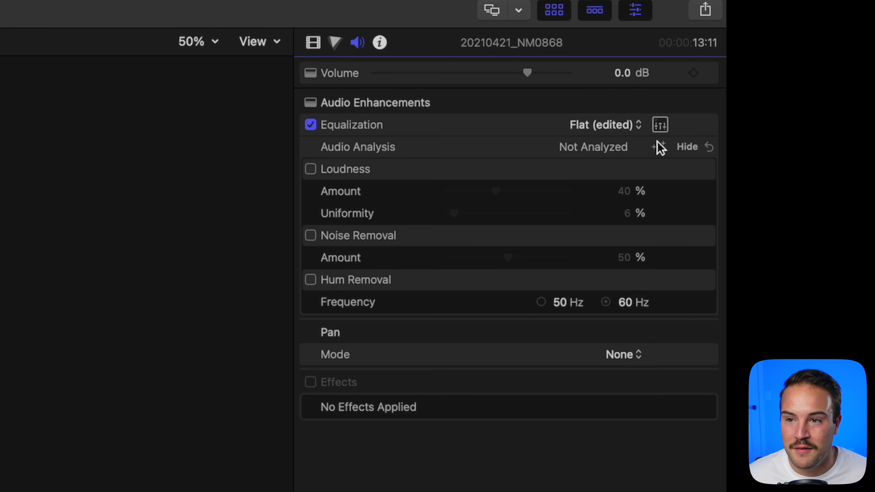
{"action": "left_click", "coordinate": [660, 125]}
{"action": "left_click_drag", "start_coordinate": [273, 239], "coordinate": [259, 135]}
{"action": "left_click", "coordinate": [536, 398]}
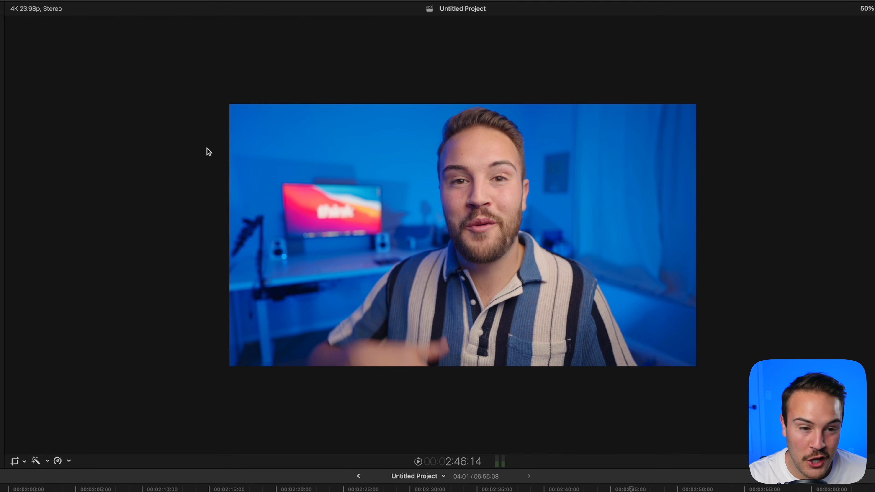
Show the video scopes beside the viewer and hide them again.
{"action": "key", "text": "super+7"}
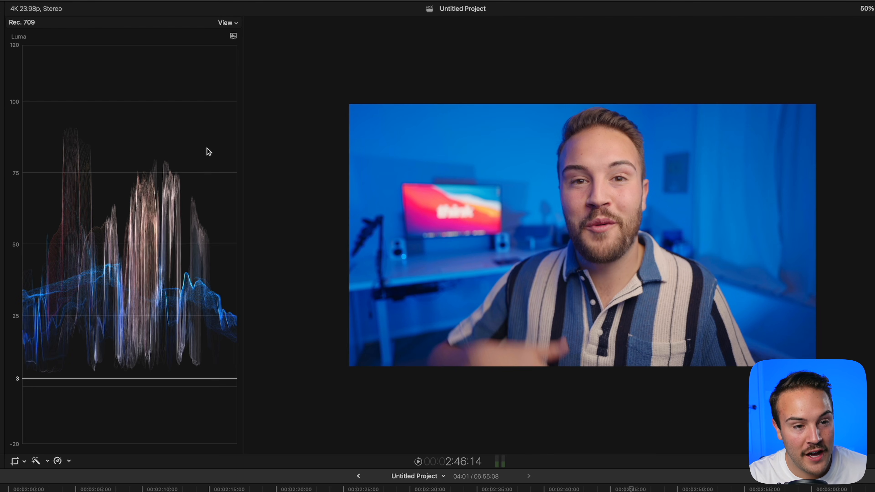
{"action": "key", "text": "super+7"}
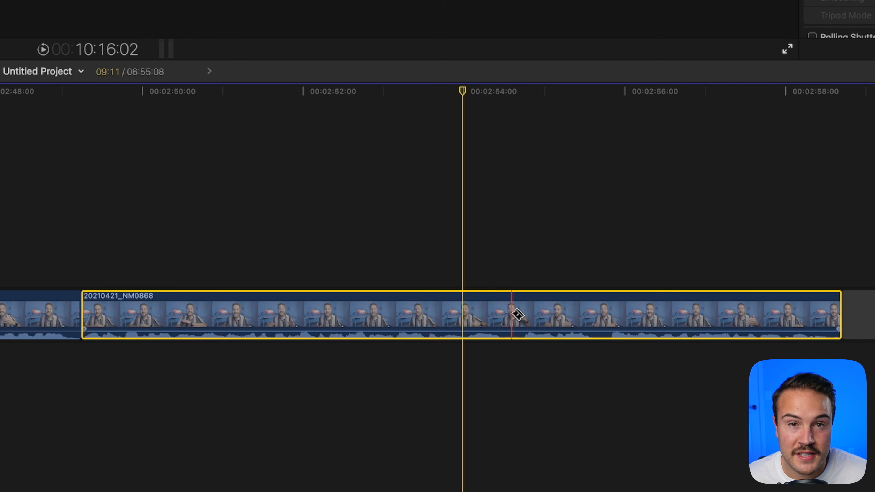
Blade the last talking clip shortly after 2:54 and delete the part behind the cut.
{"action": "left_click", "coordinate": [513, 314]}
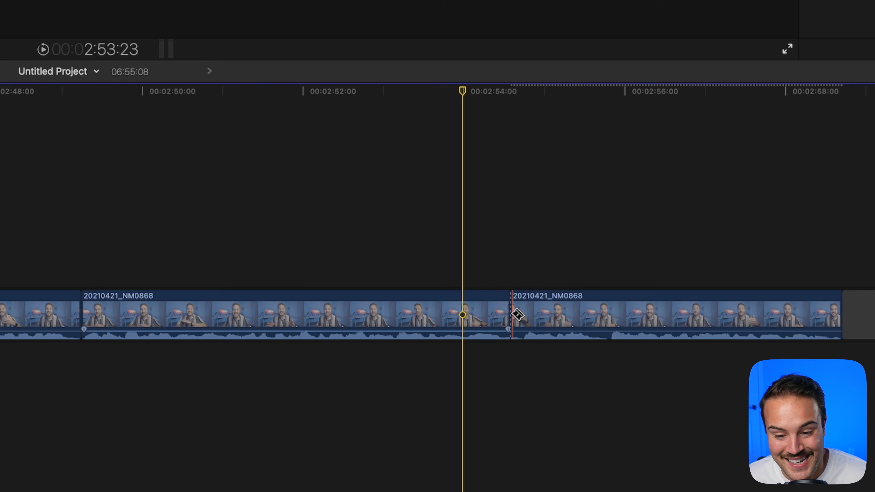
{"action": "left_click", "coordinate": [549, 308]}
{"action": "key", "text": "BackSpace"}
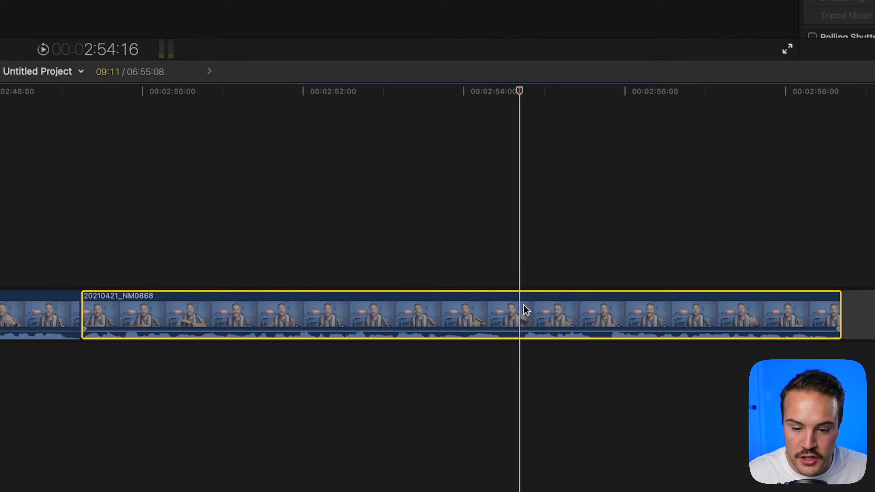
Trim the last talking clip's end to 2:54:16, and trim its start to a point shortly after its beginning.
{"action": "key", "text": "alt+bracketright"}
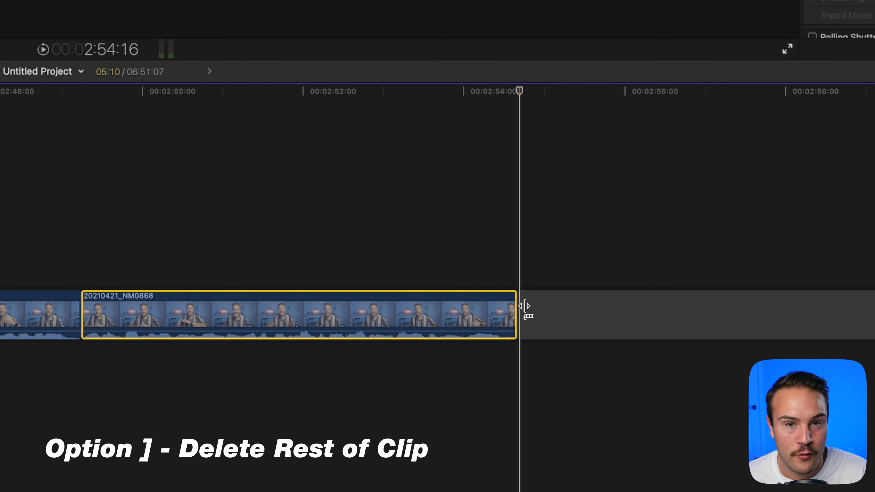
{"action": "left_click", "coordinate": [125, 122]}
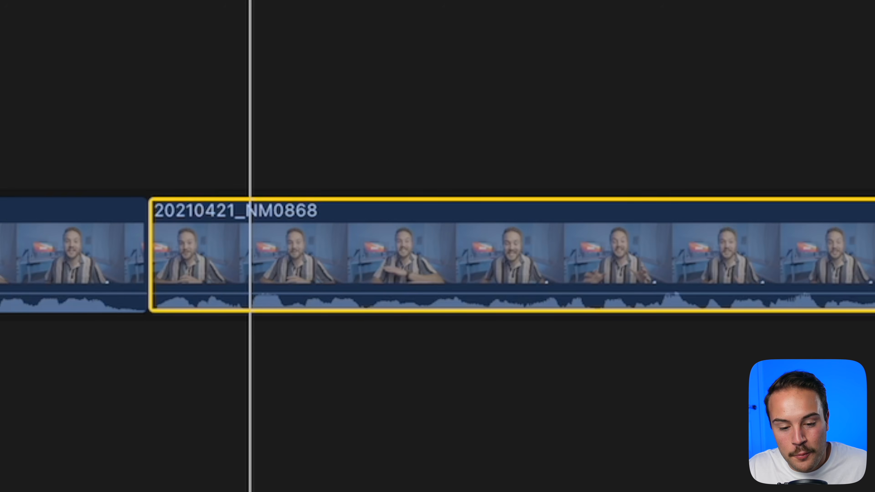
{"action": "key", "text": "alt+bracketleft"}
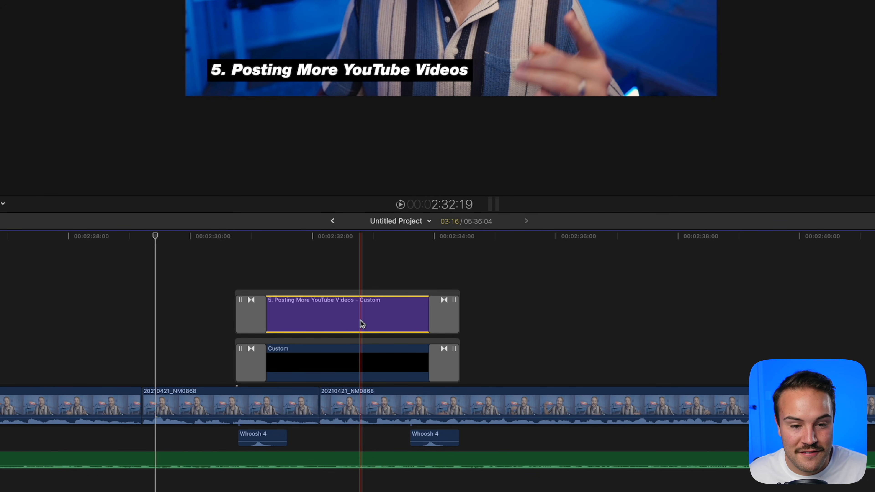
Disable the "5. Posting More YouTube Videos" title, the Custom clip beneath it and the music track.
{"action": "key", "text": "v"}
{"action": "left_click", "coordinate": [365, 354]}
{"action": "key", "text": "v"}
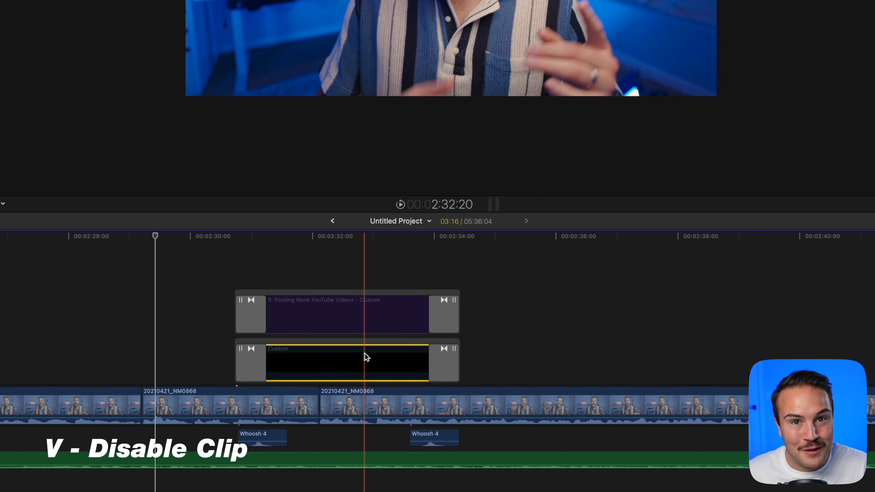
{"action": "left_click", "coordinate": [366, 457]}
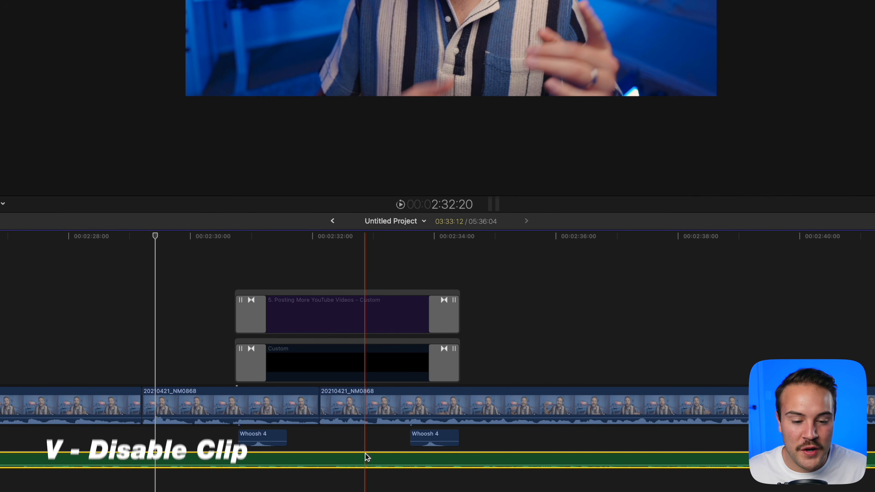
{"action": "key", "text": "v"}
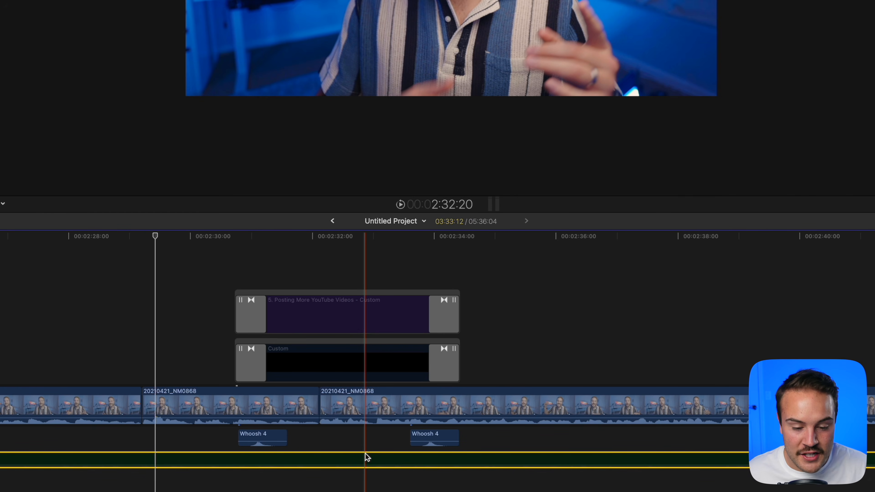
Re-enable the music track, the Custom clip and the "5. Posting More YouTube Videos" title.
{"action": "key", "text": "v"}
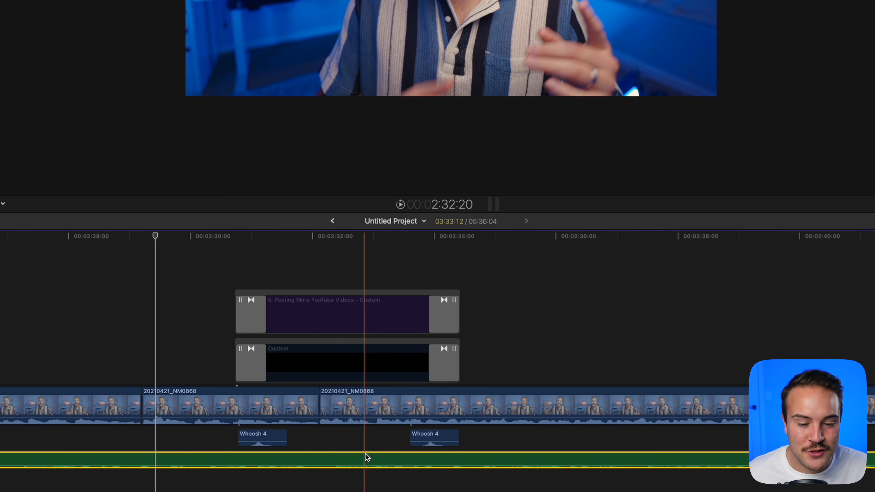
{"action": "left_click", "coordinate": [363, 374]}
{"action": "key", "text": "v"}
{"action": "left_click", "coordinate": [370, 306]}
{"action": "key", "text": "v"}
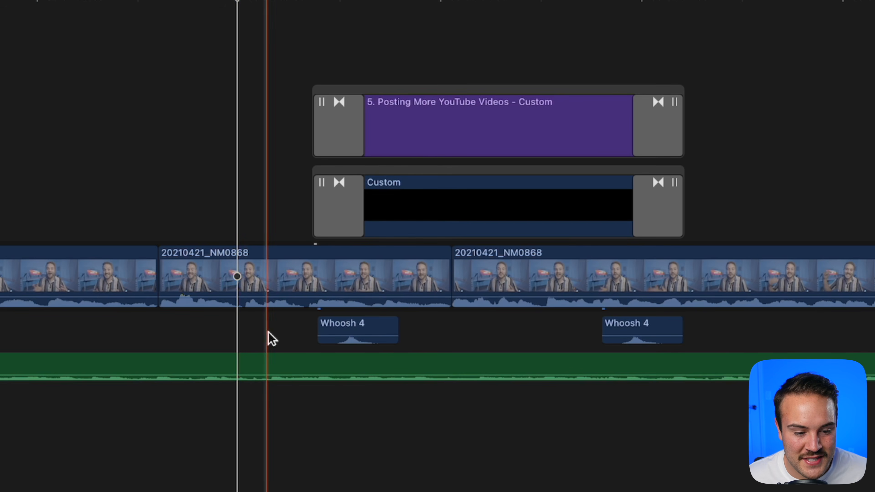
Solo the short talking clip under the start of the title, and turn solo off again.
{"action": "left_click_drag", "start_coordinate": [211, 415], "coordinate": [347, 433]}
{"action": "left_click_drag", "start_coordinate": [686, 382], "coordinate": [722, 385]}
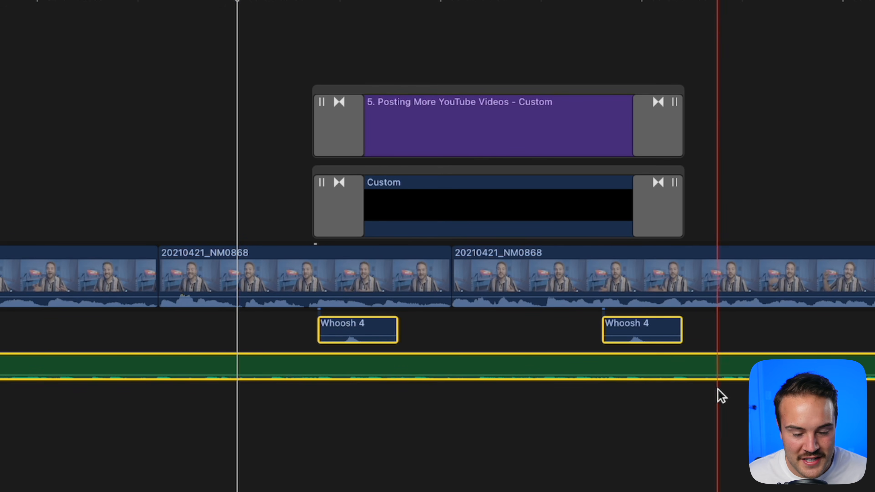
{"action": "left_click", "coordinate": [274, 278]}
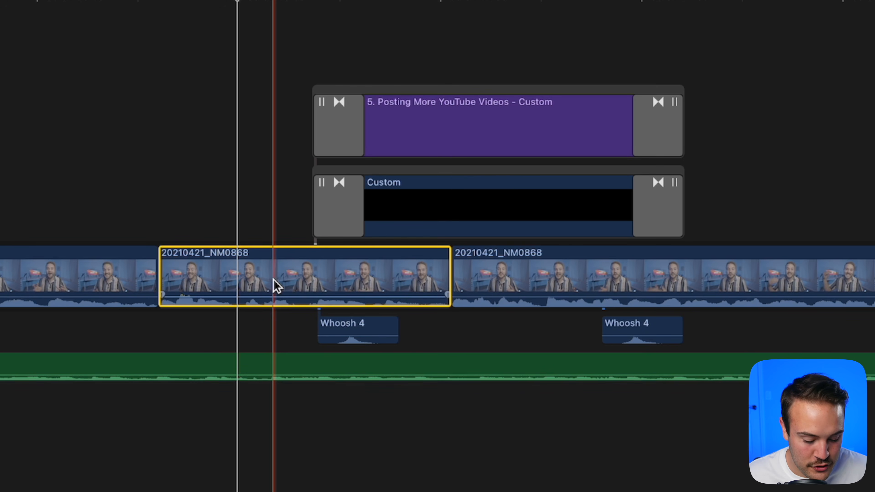
{"action": "left_click", "coordinate": [256, 272]}
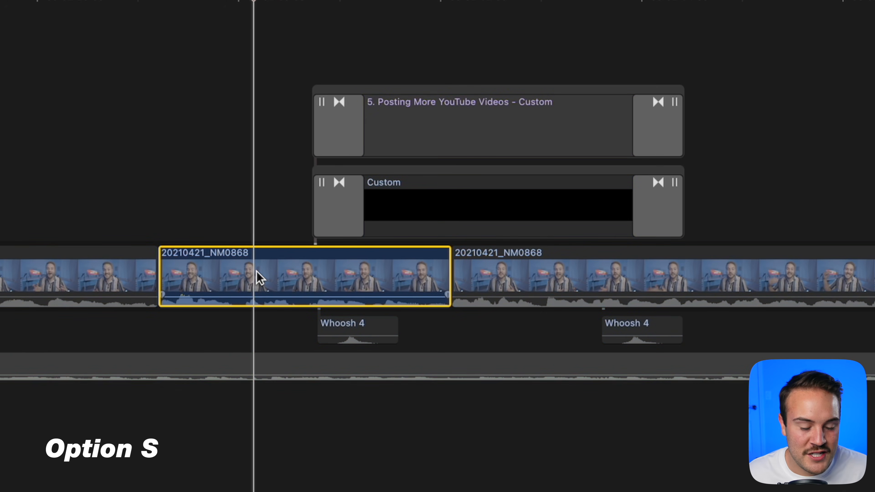
{"action": "key", "text": "alt+s"}
{"action": "key", "text": "alt+s"}
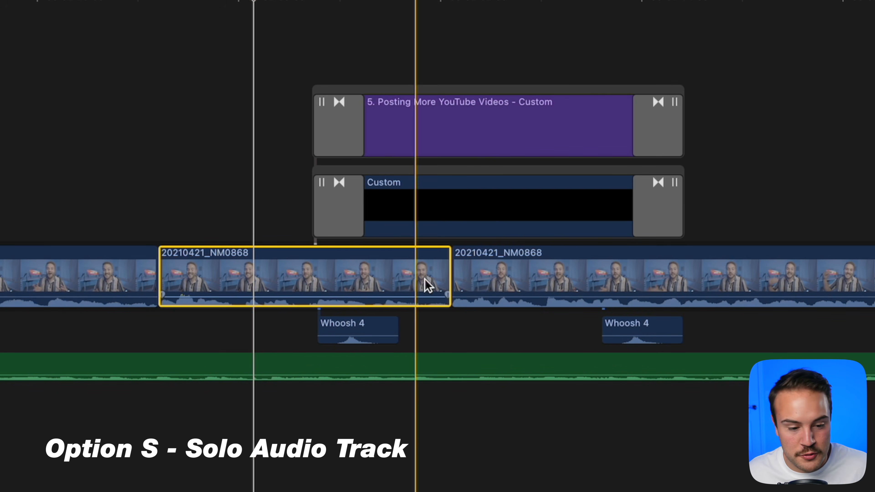
Add the following talking clip to the selection and solo both clips together.
{"action": "left_click", "coordinate": [511, 280], "text": "super"}
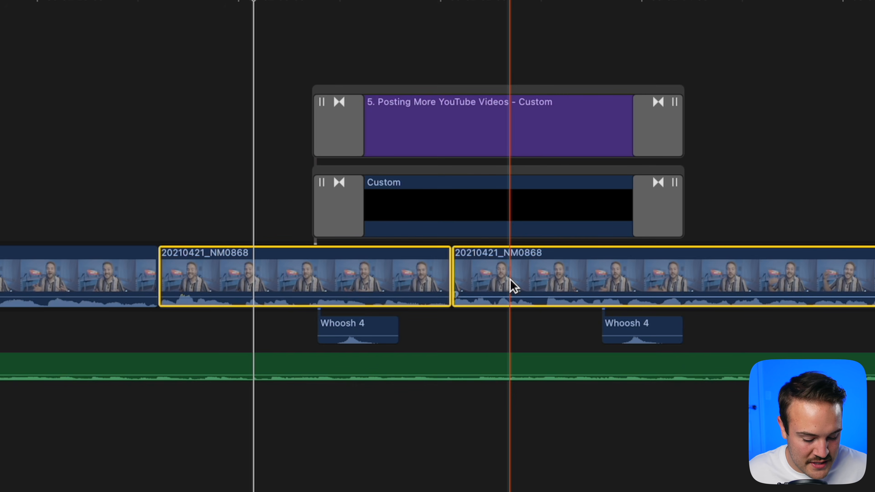
{"action": "key", "text": "alt+s"}
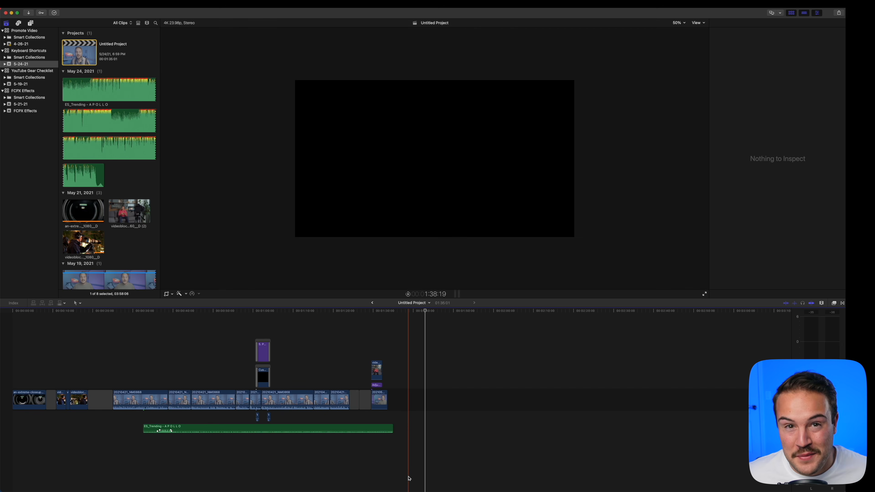
Delete all clips from the timeline, undoing and redoing the deletion once.
{"action": "left_click_drag", "start_coordinate": [408, 478], "coordinate": [14, 341]}
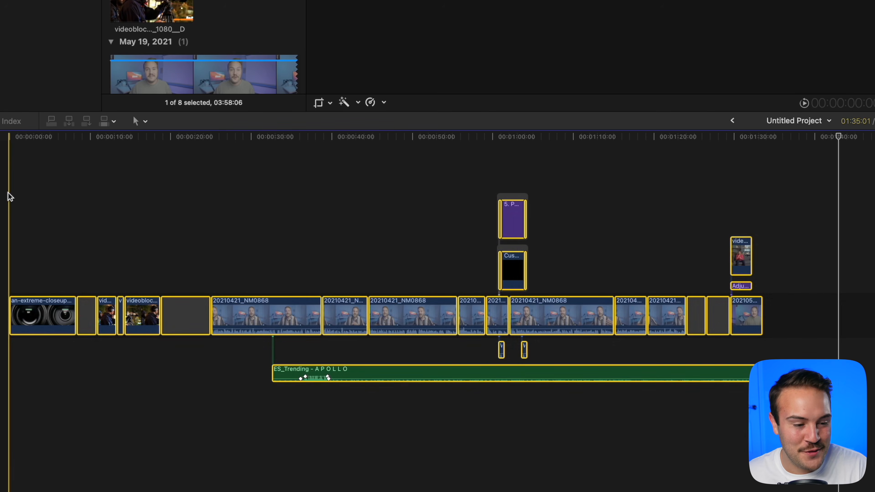
{"action": "key", "text": "Delete"}
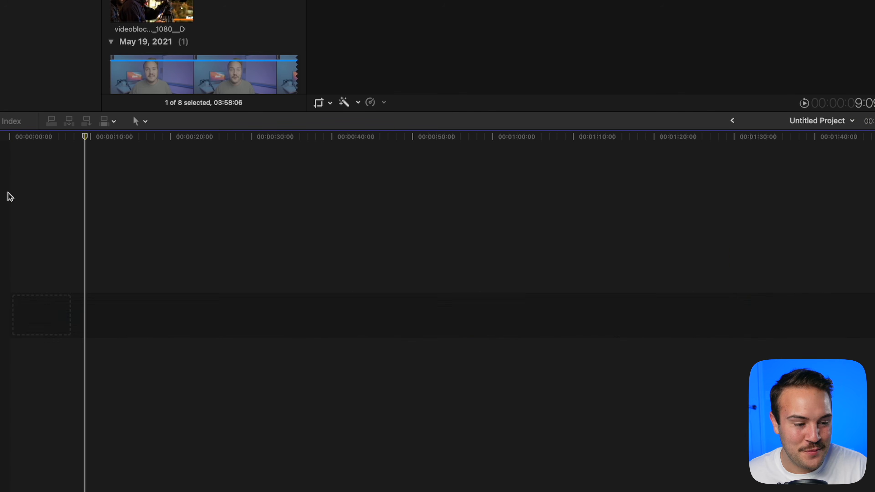
{"action": "key", "text": "super+z"}
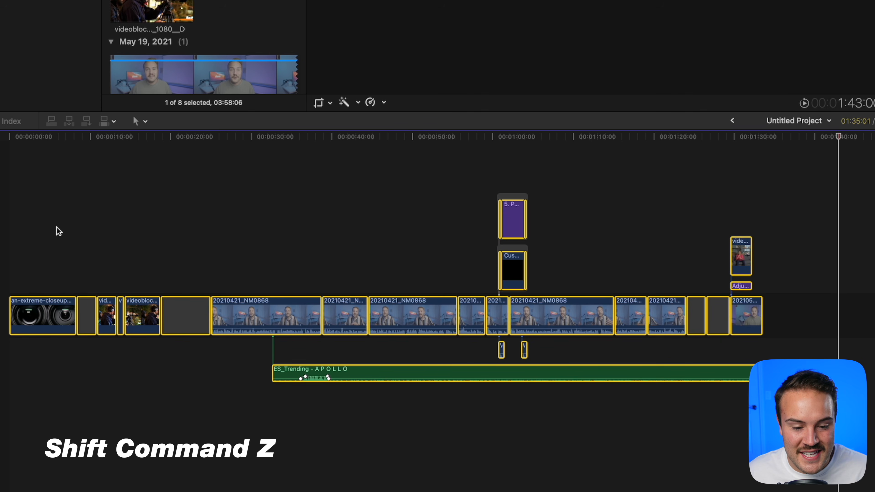
{"action": "key", "text": "shift+super+z"}
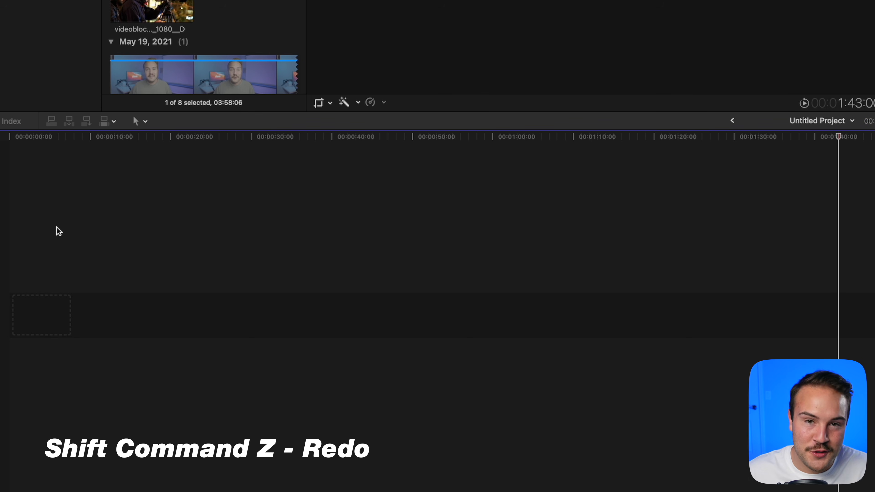
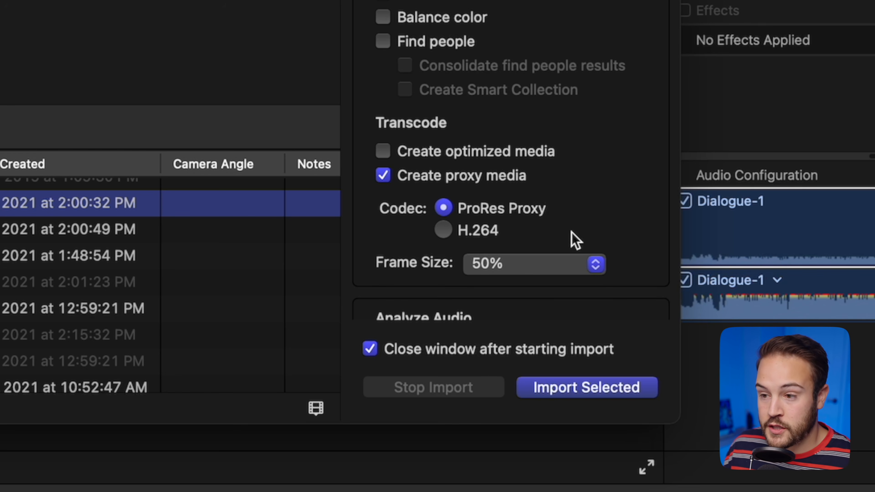
Import the selected clip, creating proxy media with the ProRes Proxy codec at 50% frame size.
{"action": "left_click", "coordinate": [445, 231]}
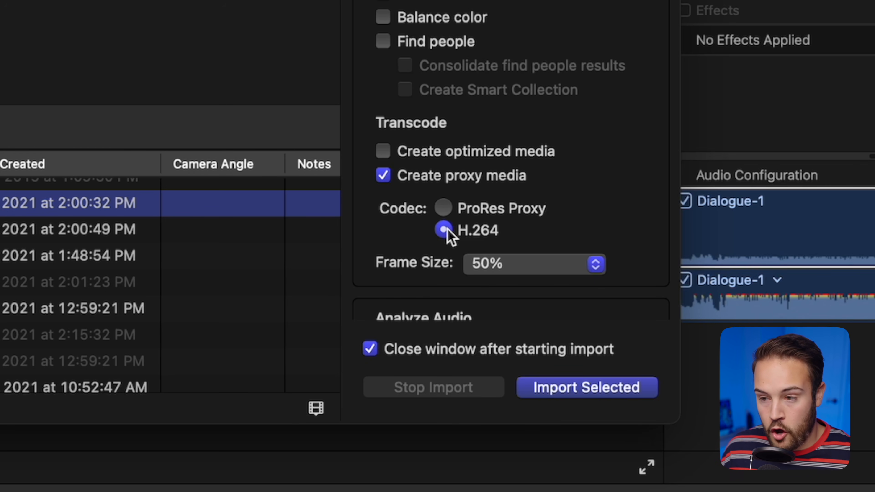
{"action": "left_click", "coordinate": [455, 211]}
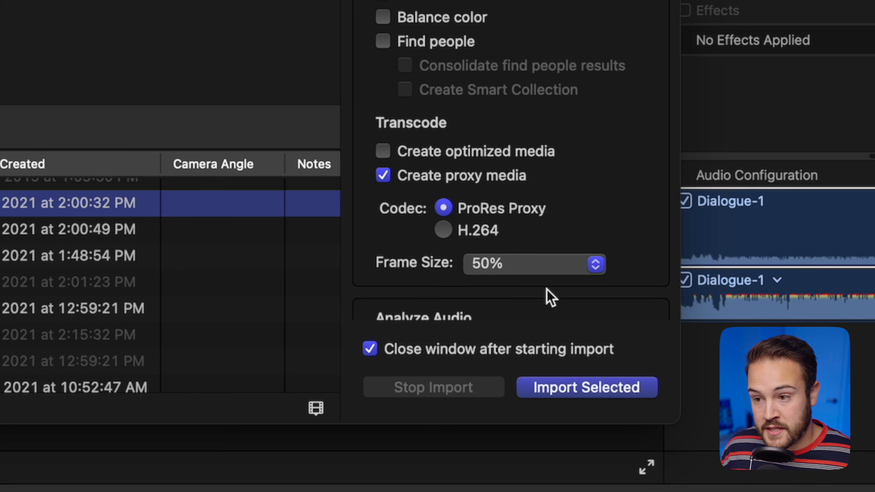
{"action": "left_click", "coordinate": [531, 272]}
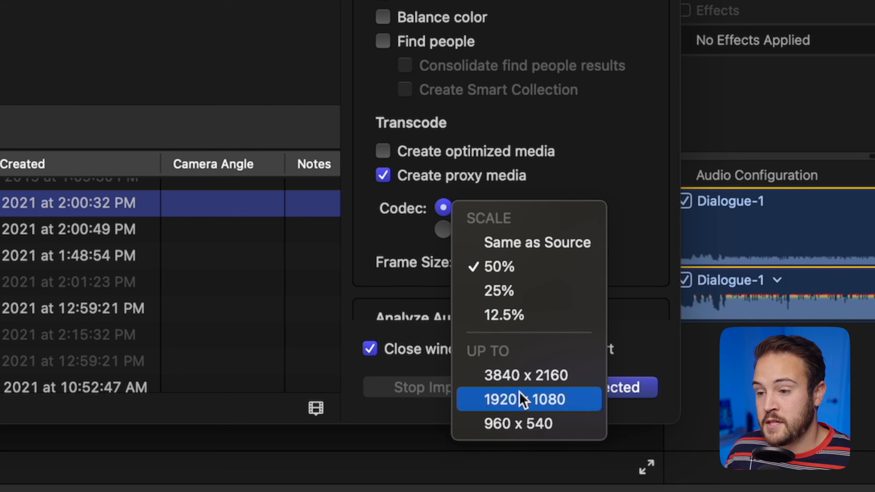
{"action": "left_click", "coordinate": [513, 273]}
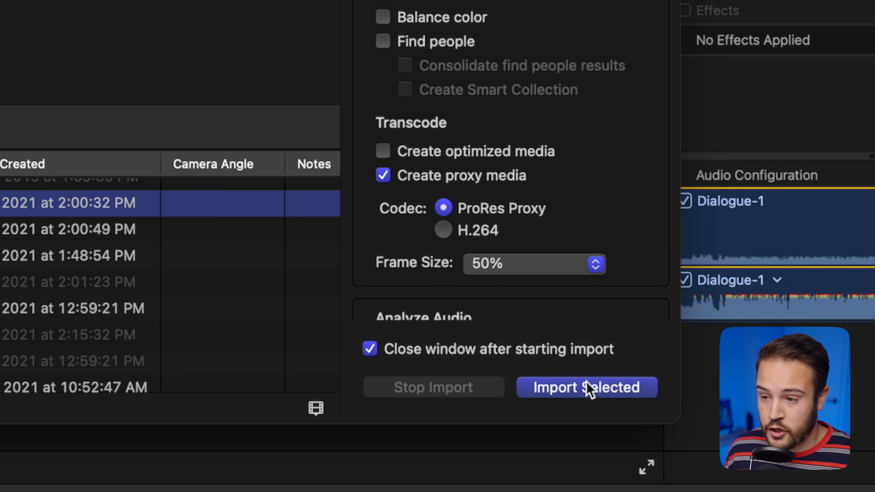
{"action": "scroll", "coordinate": [169, 286], "scroll_direction": "right", "scroll_amount": 1}
{"action": "scroll", "coordinate": [170, 286], "scroll_direction": "down", "scroll_amount": 1}
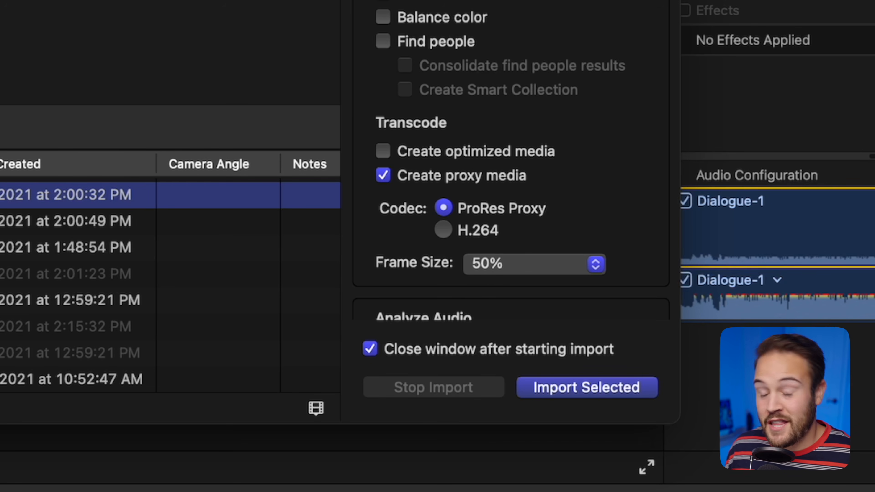
{"action": "left_click", "coordinate": [607, 392]}
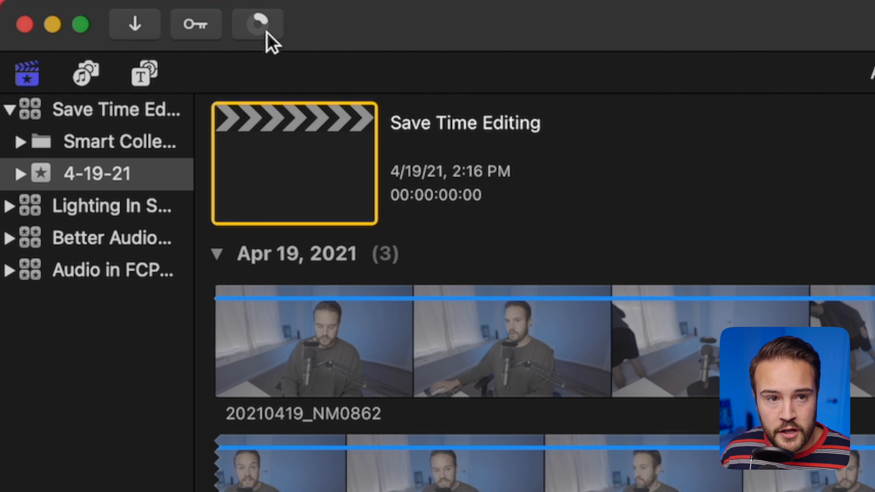
Check the transcoding and analysis progress in the background tasks list until it is idle, and close the list.
{"action": "left_click", "coordinate": [267, 30]}
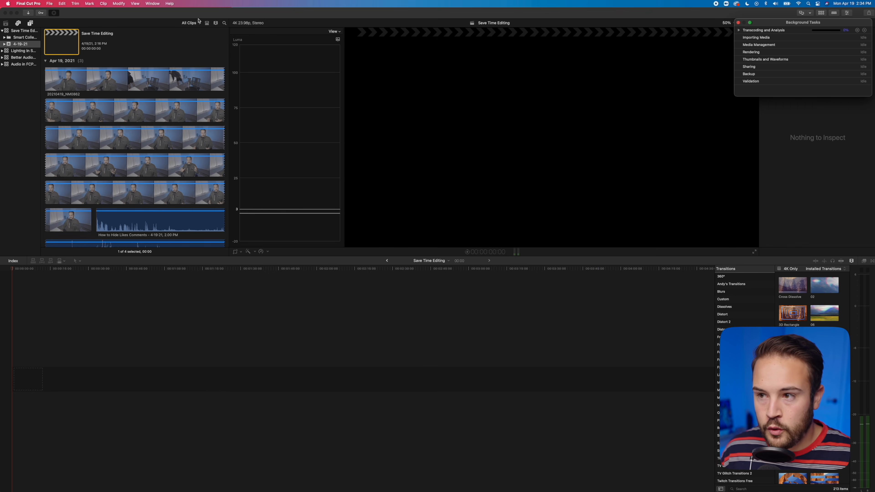
{"action": "left_click_drag", "start_coordinate": [772, 21], "coordinate": [123, 28]}
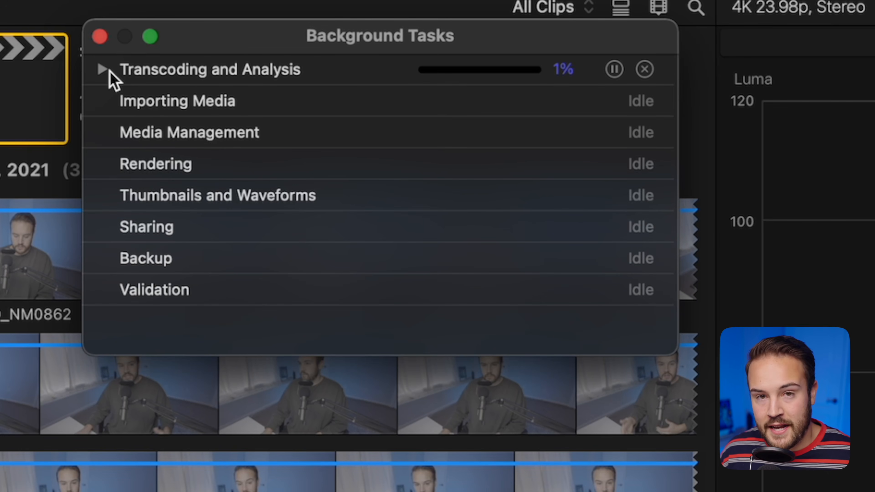
{"action": "left_click", "coordinate": [102, 69]}
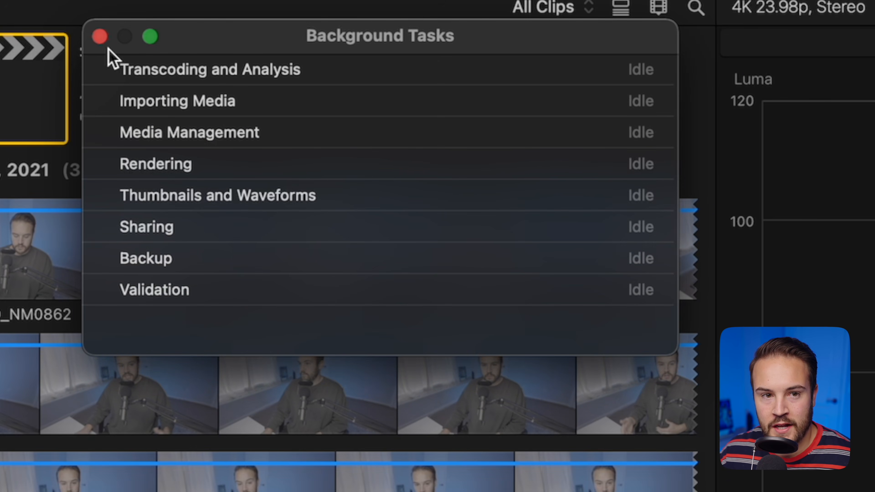
{"action": "left_click", "coordinate": [100, 37]}
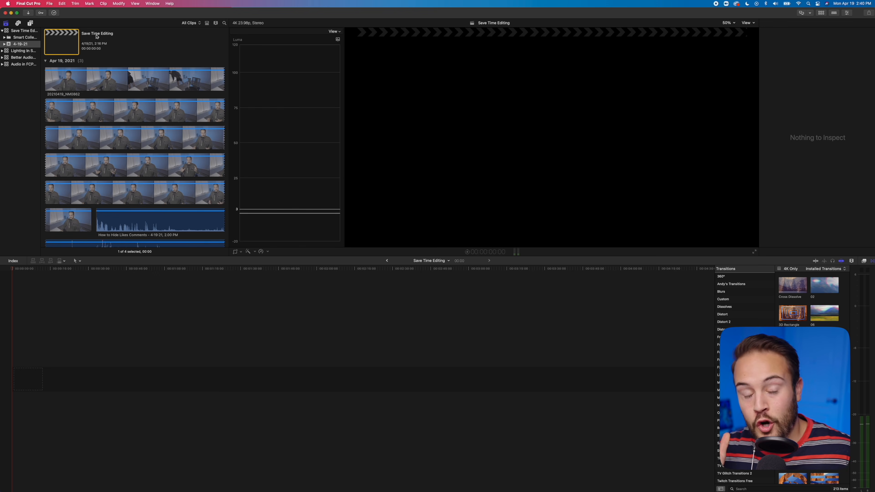
Switch to Finder and preview the How to Hide Likes Comments audio file inside the Final Cut Optimized Media folder's 2021-04-19 subfolder.
{"action": "key", "text": "super+Tab"}
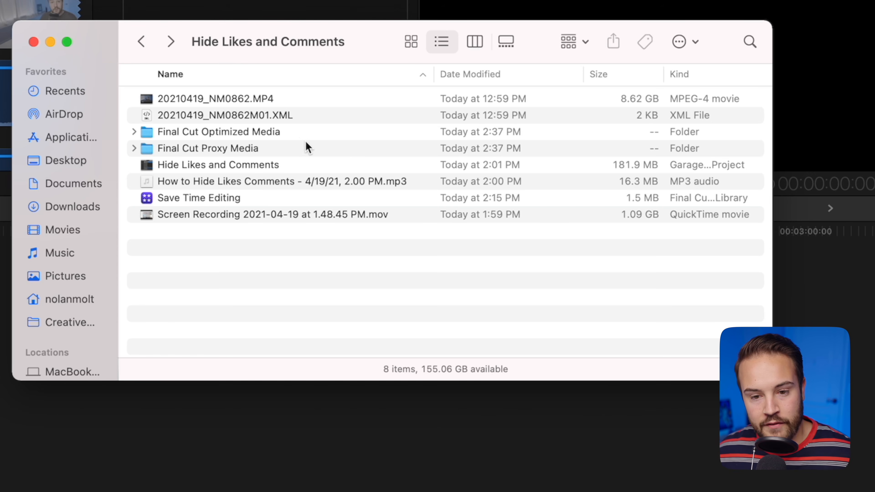
{"action": "double_click", "coordinate": [278, 134]}
{"action": "double_click", "coordinate": [217, 100]}
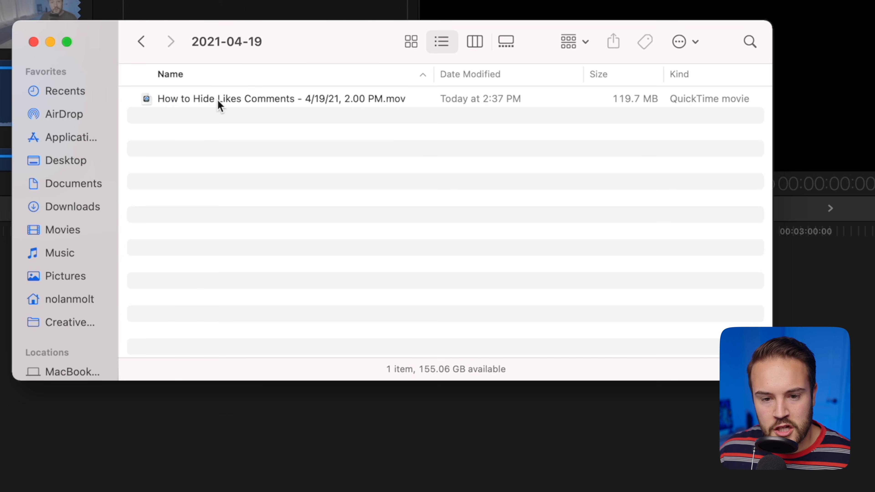
{"action": "left_click", "coordinate": [283, 98]}
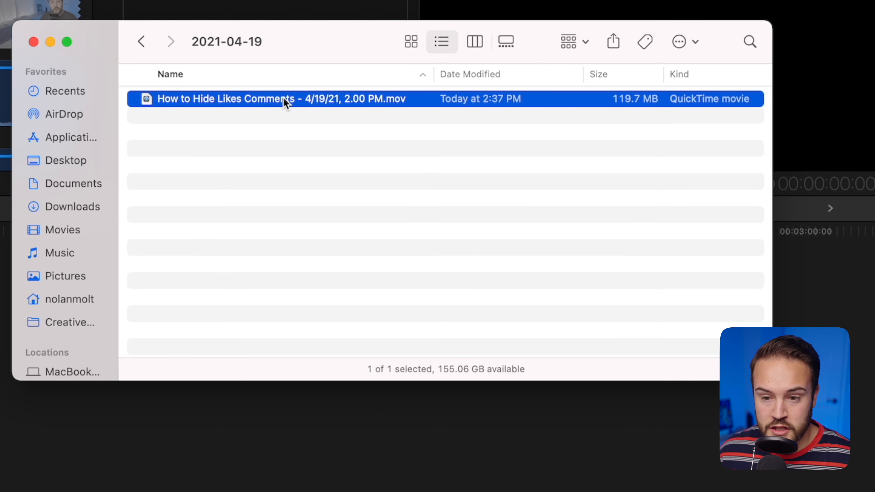
{"action": "key", "text": "space"}
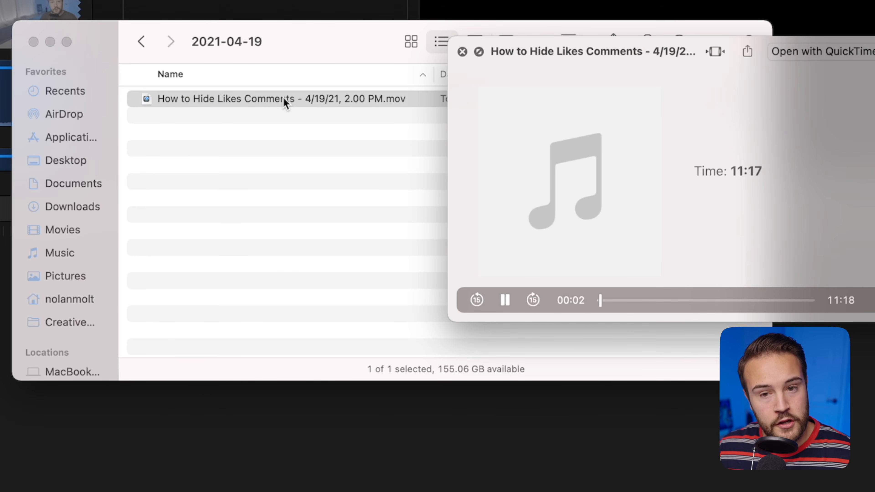
{"action": "key", "text": "space"}
Preview the 20210419_NM0862.mov proxy inside the Final Cut Proxy Media folder's 2021-04-19 subfolder.
{"action": "left_click", "coordinate": [144, 44]}
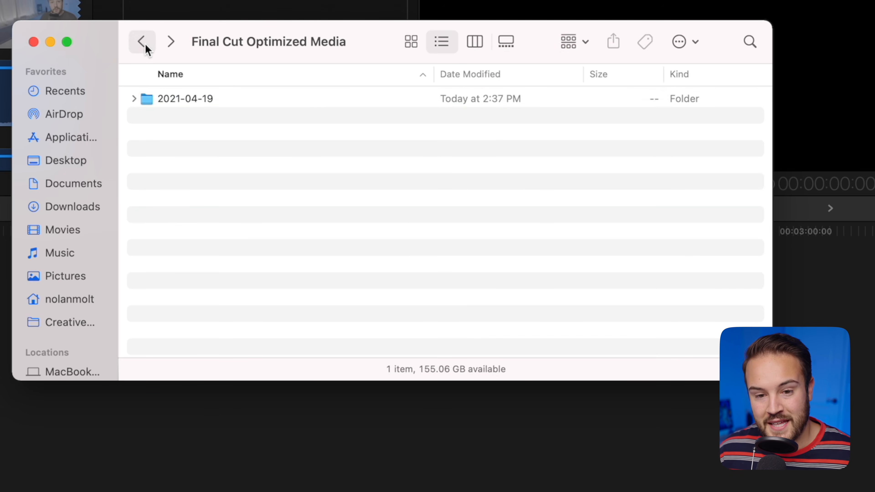
{"action": "left_click", "coordinate": [145, 44]}
{"action": "double_click", "coordinate": [239, 149]}
{"action": "double_click", "coordinate": [223, 101]}
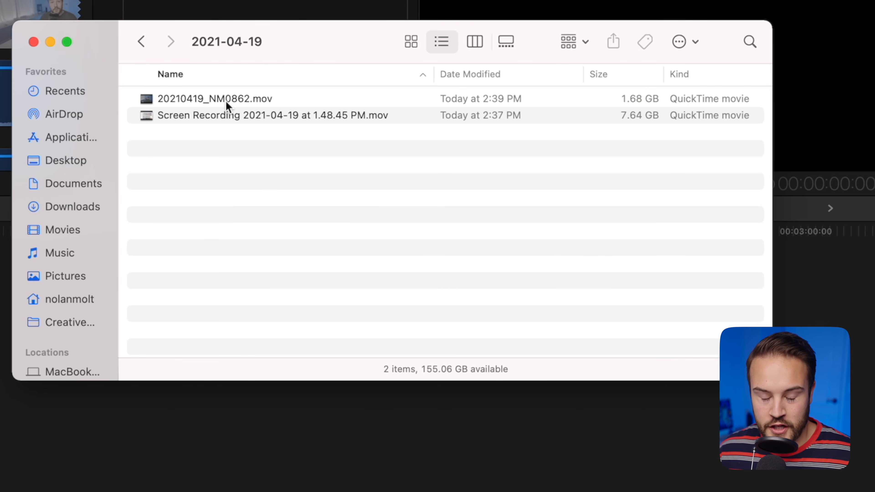
{"action": "left_click", "coordinate": [225, 100]}
{"action": "key", "text": "space"}
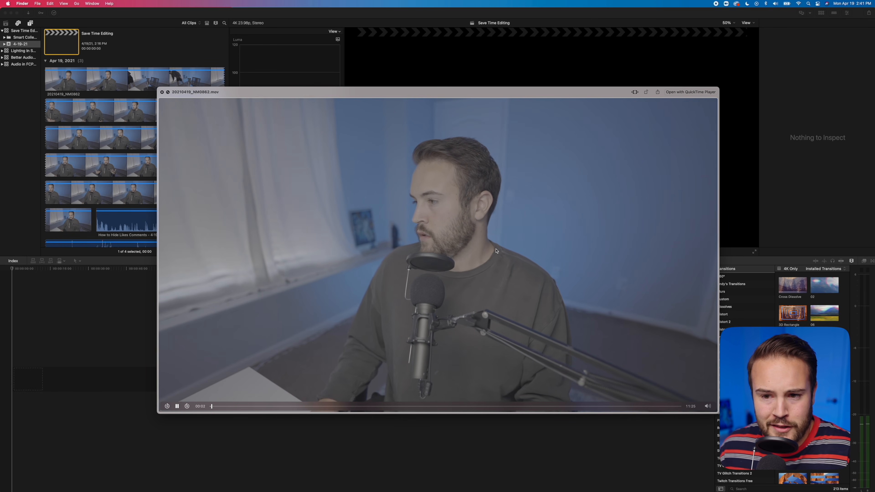
{"action": "key", "text": "space"}
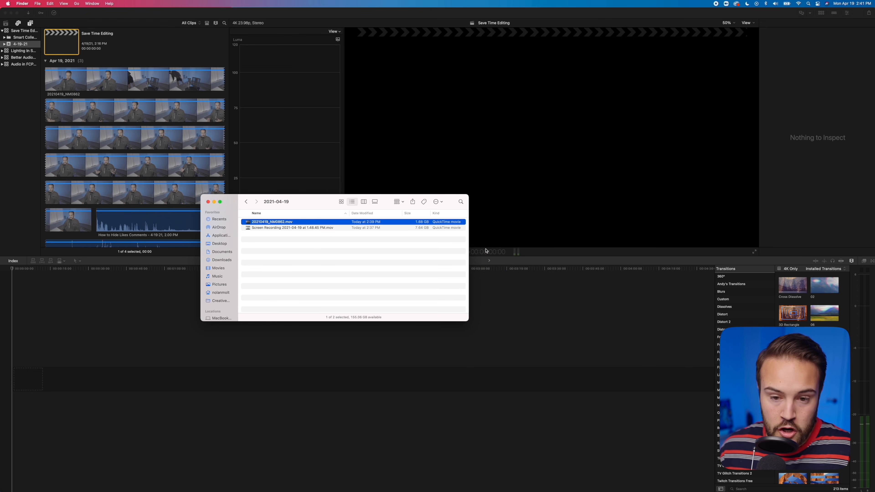
Preview the screen recording's proxy file, go back to the Hide Likes and Comments folder and close the Finder window.
{"action": "left_click", "coordinate": [308, 228]}
{"action": "key", "text": "space"}
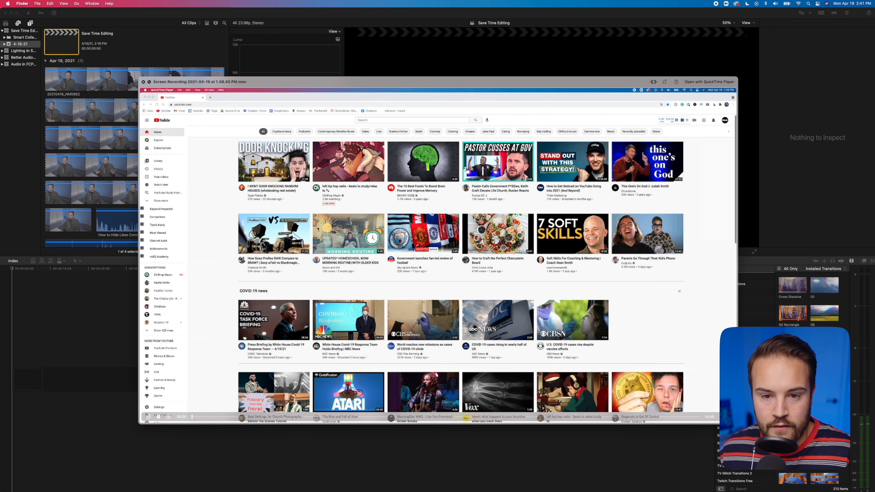
{"action": "key", "text": "space"}
{"action": "key", "text": "space"}
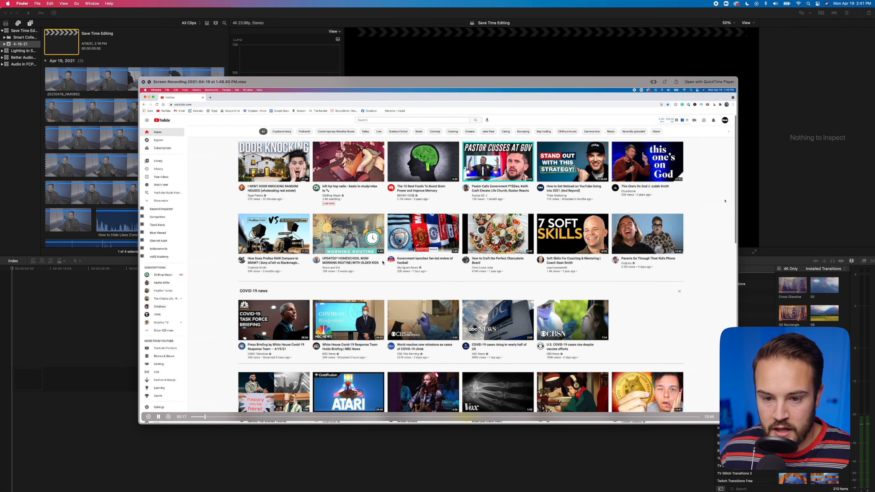
{"action": "key", "text": "space"}
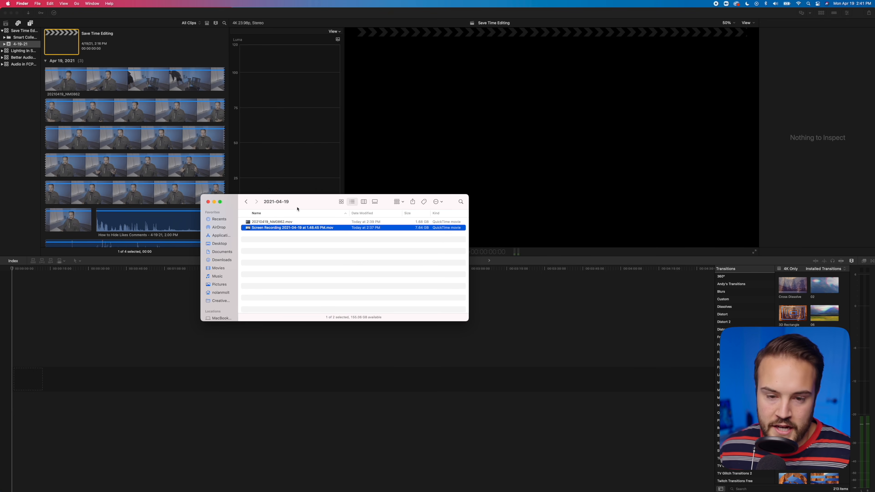
{"action": "left_click", "coordinate": [246, 202]}
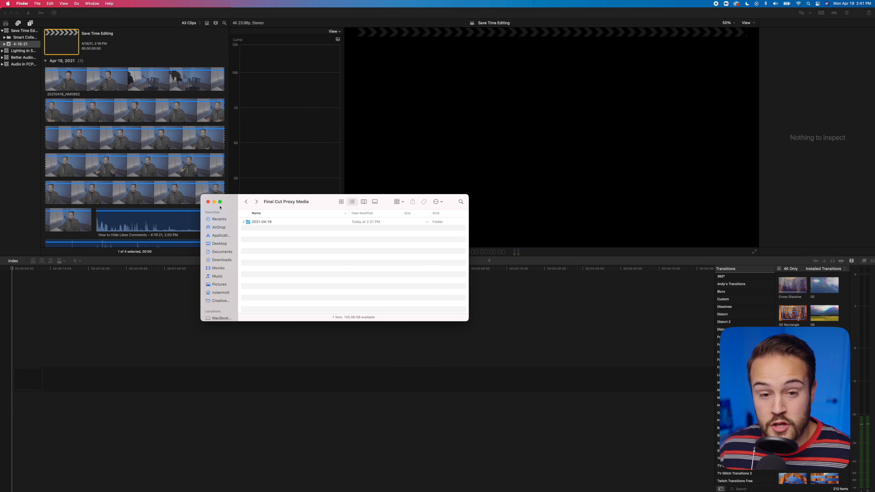
{"action": "left_click", "coordinate": [247, 203]}
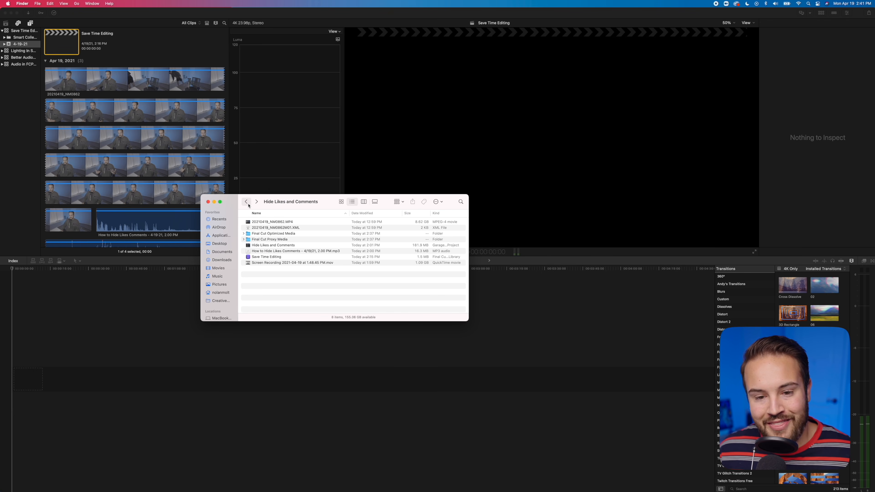
{"action": "left_click", "coordinate": [209, 202]}
Add the whole 20210419_NM0862 clip to the empty timeline and scrub through its footage.
{"action": "left_click", "coordinate": [90, 79]}
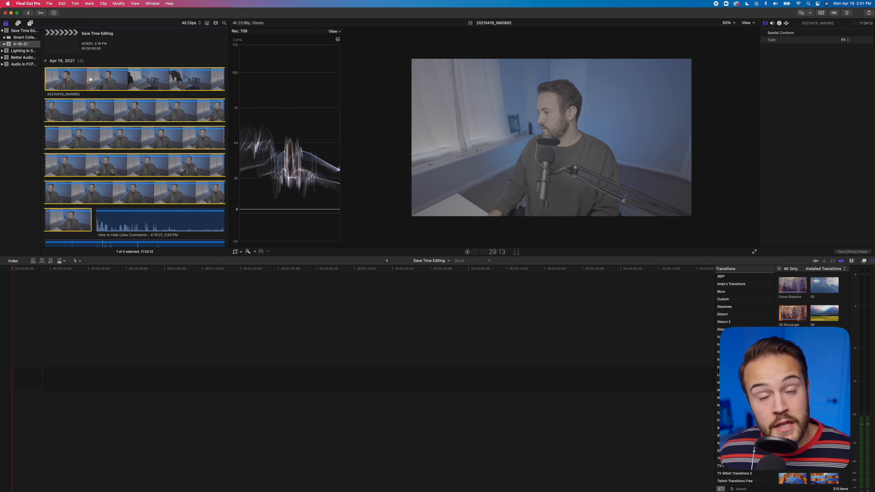
{"action": "left_click_drag", "start_coordinate": [91, 80], "coordinate": [60, 362]}
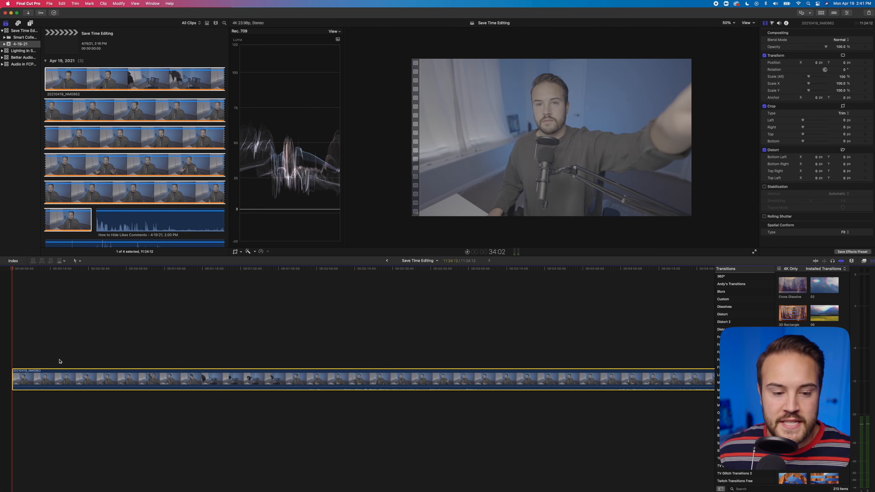
{"action": "left_click", "coordinate": [35, 351]}
{"action": "left_click_drag", "start_coordinate": [35, 270], "coordinate": [433, 310]}
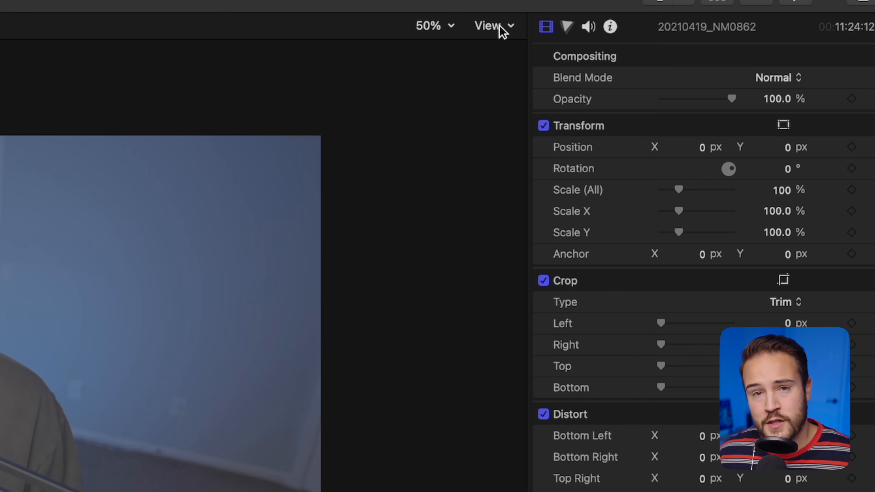
Set the viewer's media playback to Proxy Preferred, scrub the timeline back to 2:32:03 and reopen the viewer's display options.
{"action": "left_click", "coordinate": [502, 27]}
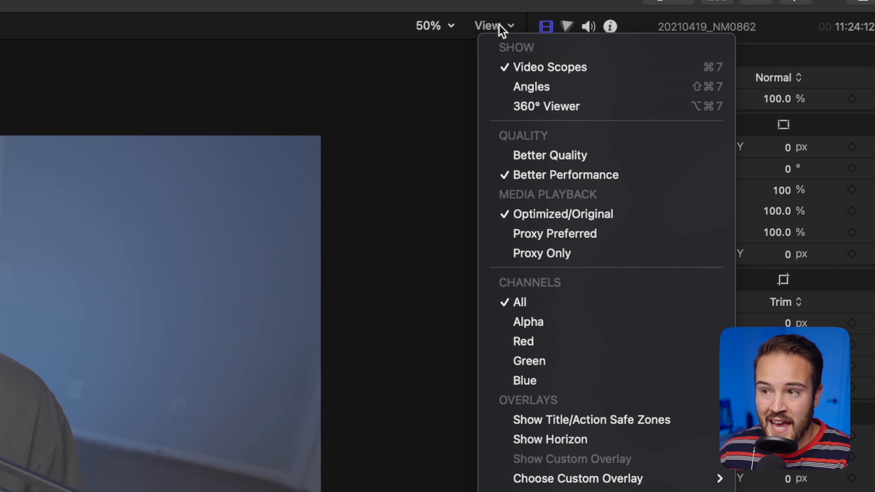
{"action": "left_click", "coordinate": [545, 237]}
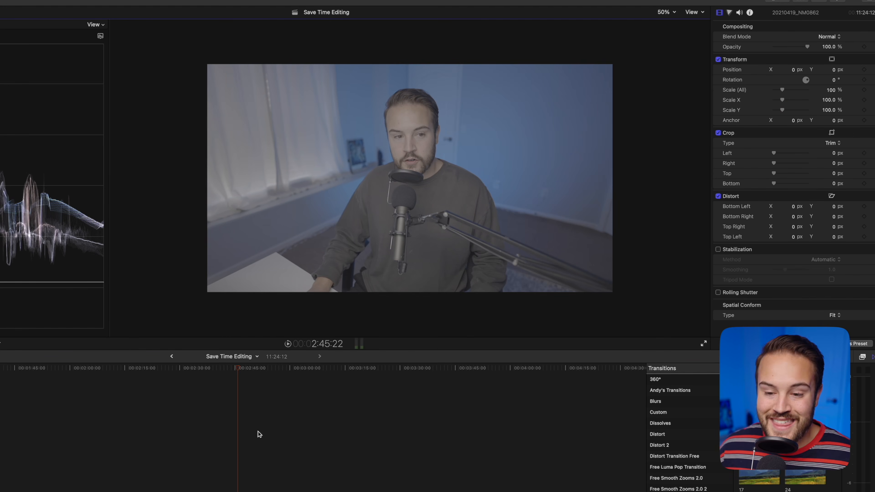
{"action": "left_click_drag", "start_coordinate": [238, 367], "coordinate": [187, 373]}
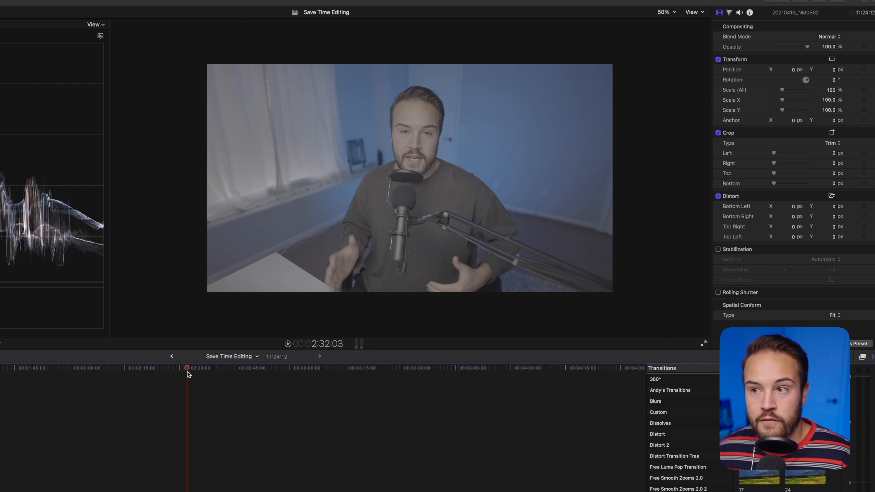
{"action": "left_click", "coordinate": [699, 12]}
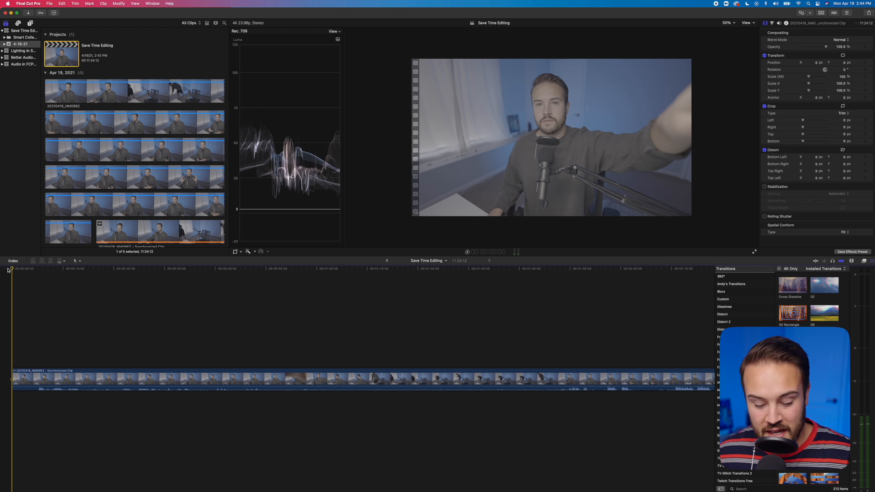
Cut the synchronized clip just before its first speech waveform and delete the silent opening piece.
{"action": "key", "text": "space"}
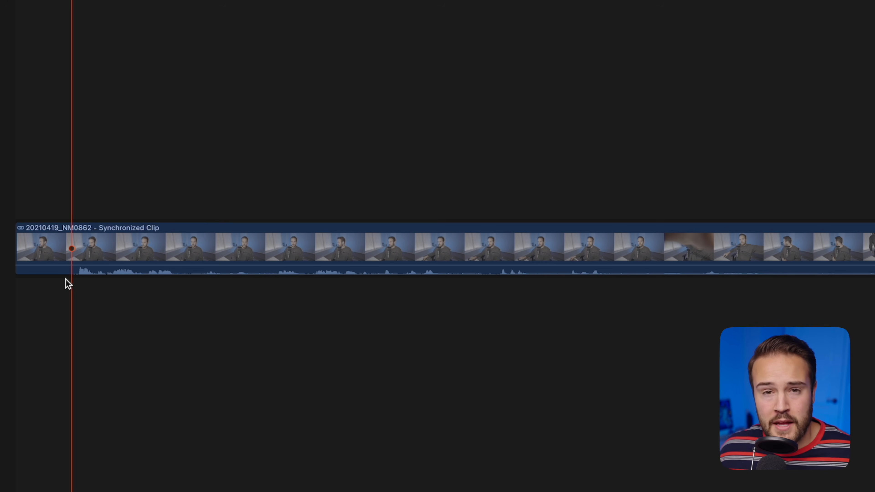
{"action": "key", "text": "b"}
{"action": "left_click", "coordinate": [72, 252]}
{"action": "key", "text": "a"}
{"action": "left_click", "coordinate": [45, 253]}
{"action": "key", "text": "Delete"}
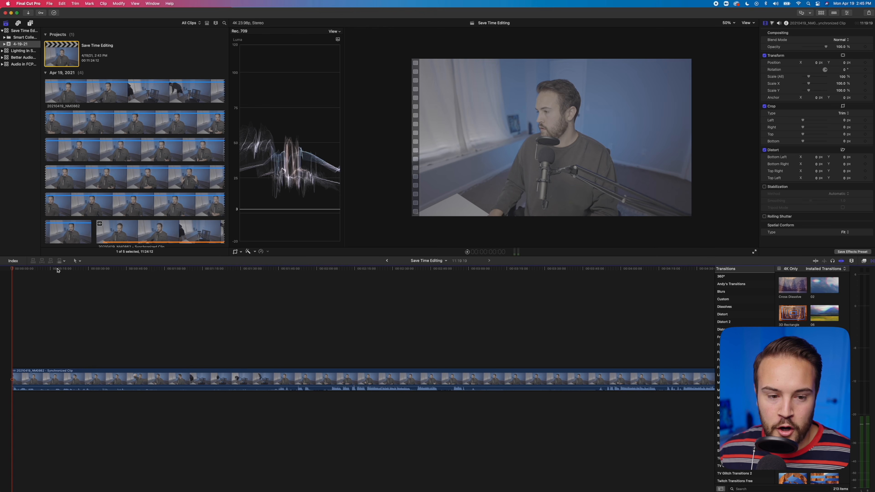
Cut the synchronized clip at 1:43:03 and delete the whole section before the cut.
{"action": "left_click_drag", "start_coordinate": [57, 271], "coordinate": [274, 290]}
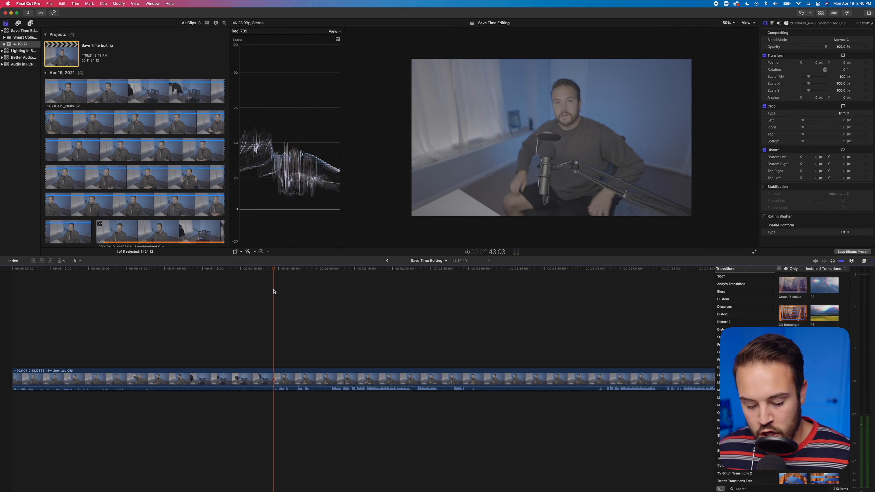
{"action": "left_click", "coordinate": [278, 385]}
{"action": "key", "text": "a"}
{"action": "left_click", "coordinate": [196, 380]}
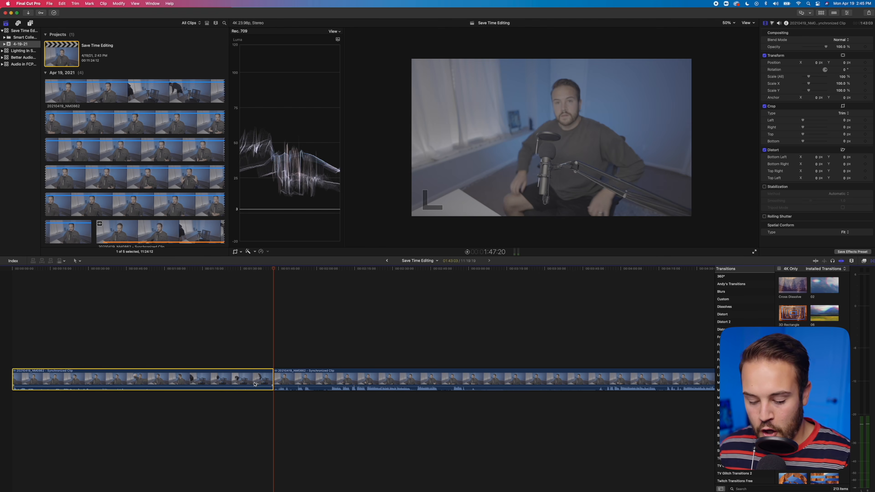
{"action": "key", "text": "Delete"}
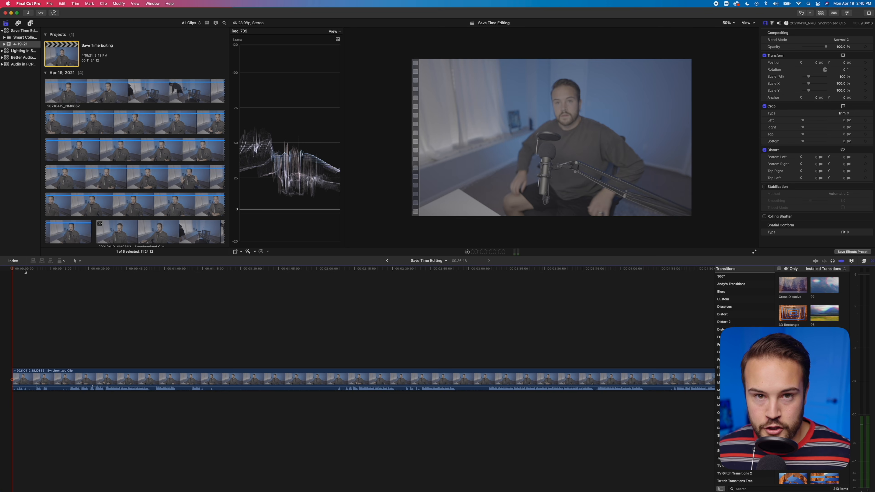
Examine the synchronized clip's waveform, playing briefly from the start of each spoken section between about 9 and 37 seconds.
{"action": "key", "text": "super+equal"}
{"action": "left_click", "coordinate": [97, 271]}
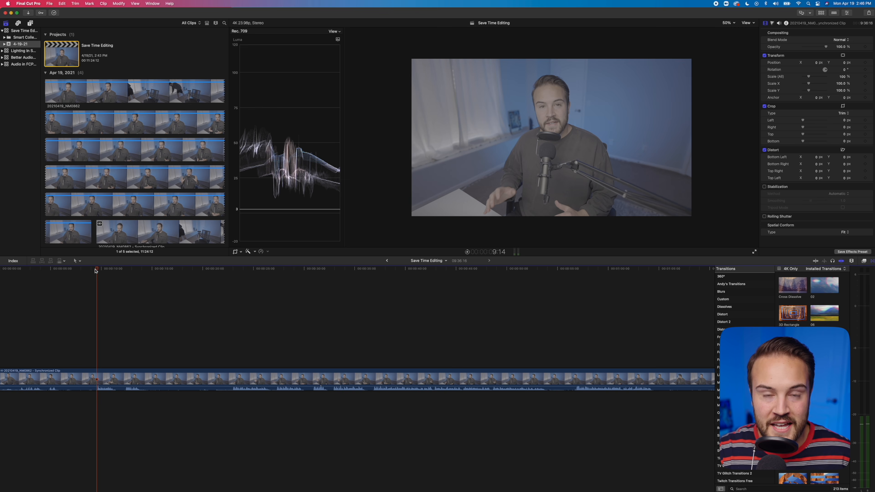
{"action": "left_click", "coordinate": [96, 271]}
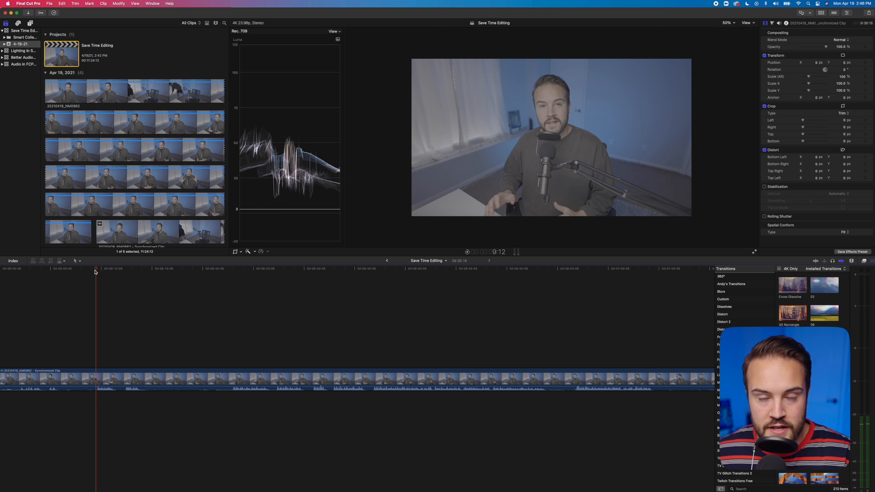
{"action": "key", "text": "space"}
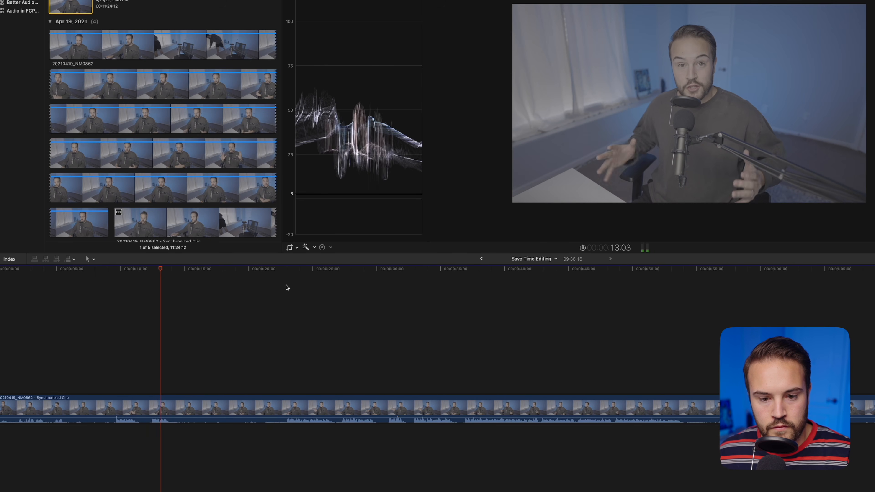
{"action": "left_click", "coordinate": [291, 270]}
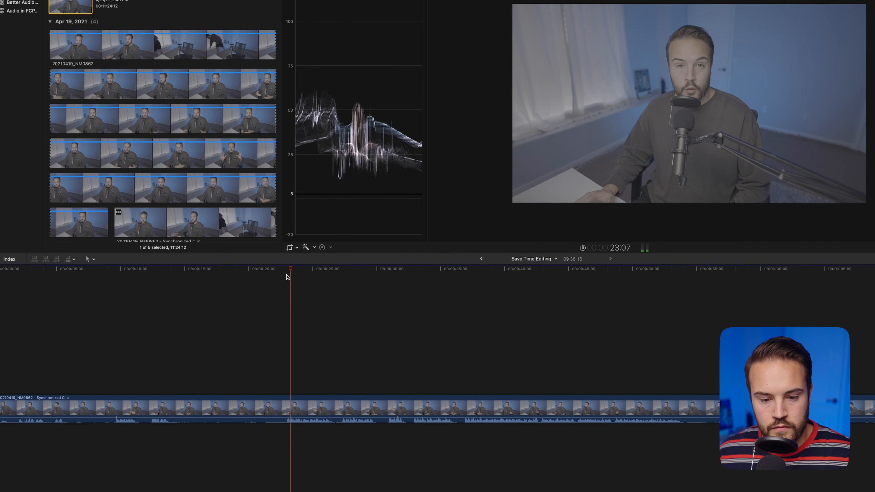
{"action": "left_click", "coordinate": [344, 270]}
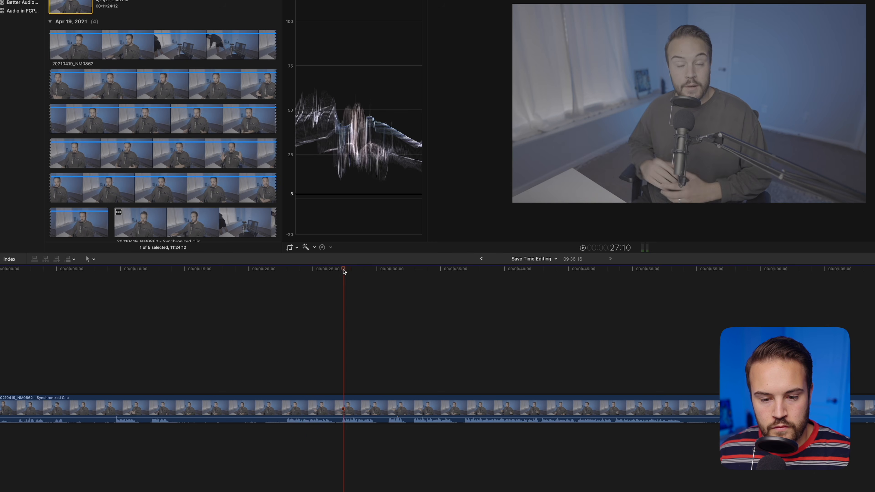
{"action": "left_click", "coordinate": [389, 271]}
{"action": "left_click", "coordinate": [420, 271]}
{"action": "left_click", "coordinate": [470, 270]}
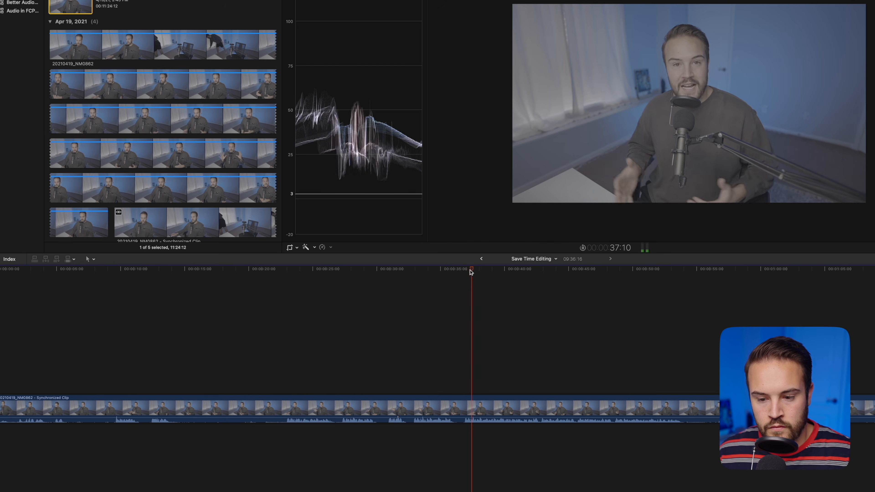
Compare the spoken sections at about 36 and 57 seconds, cut the synchronized clip at 36:19 and delete everything before the cut.
{"action": "left_click", "coordinate": [720, 269]}
{"action": "key", "text": "space"}
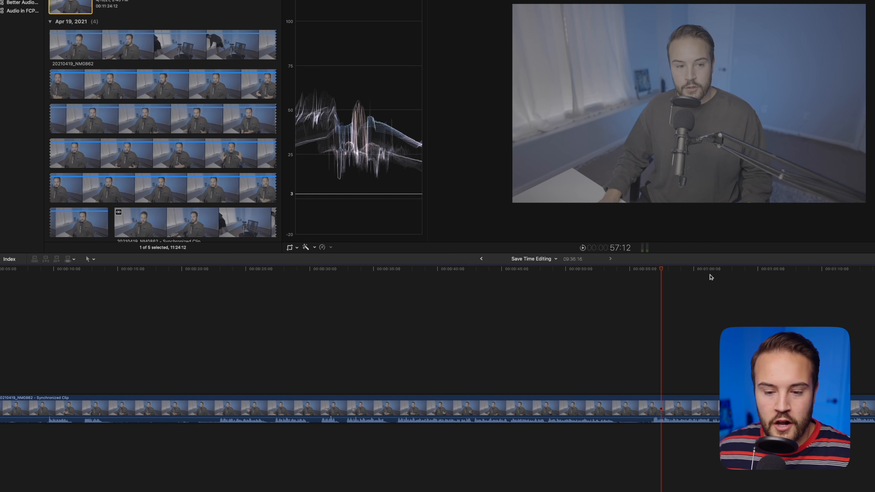
{"action": "left_click_drag", "start_coordinate": [661, 269], "coordinate": [398, 307]}
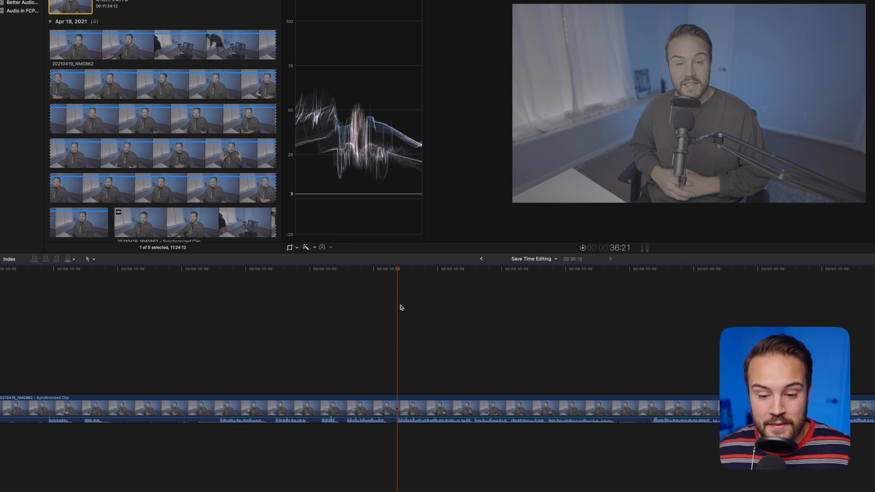
{"action": "left_click_drag", "start_coordinate": [396, 273], "coordinate": [653, 297]}
{"action": "left_click_drag", "start_coordinate": [653, 270], "coordinate": [398, 333]}
{"action": "key", "text": "b"}
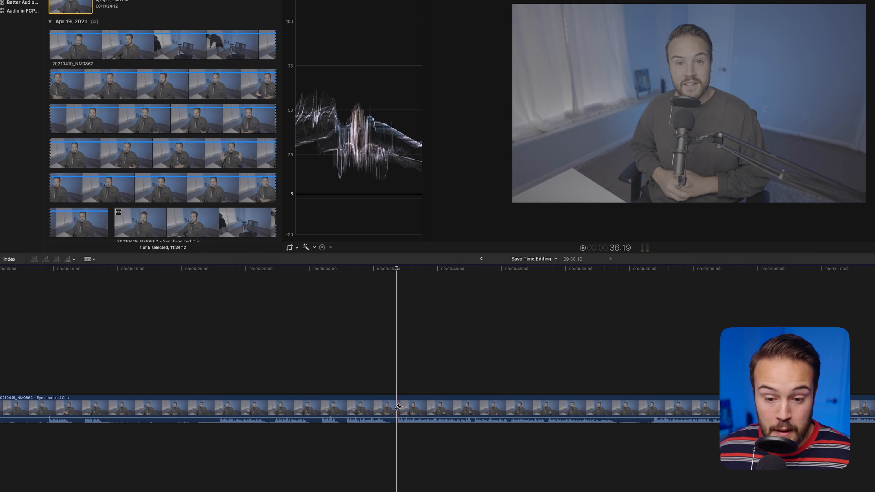
{"action": "left_click", "coordinate": [396, 408]}
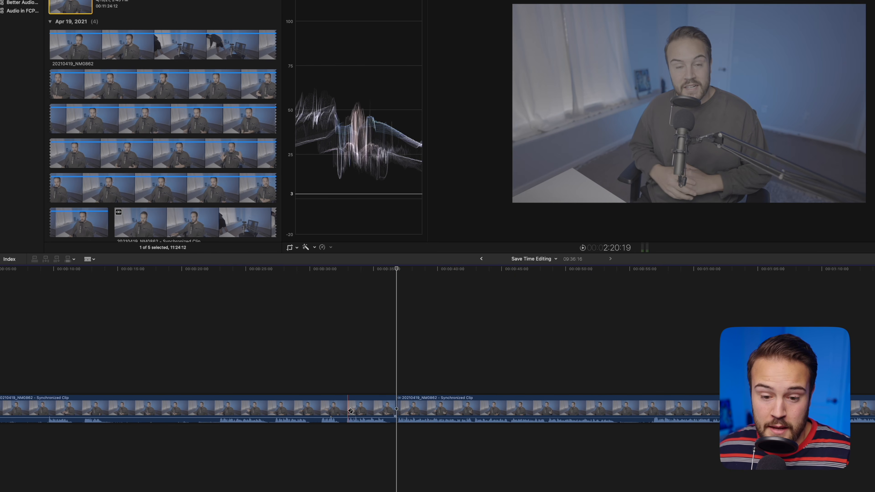
{"action": "key", "text": "a"}
{"action": "left_click", "coordinate": [351, 410]}
{"action": "key", "text": "Delete"}
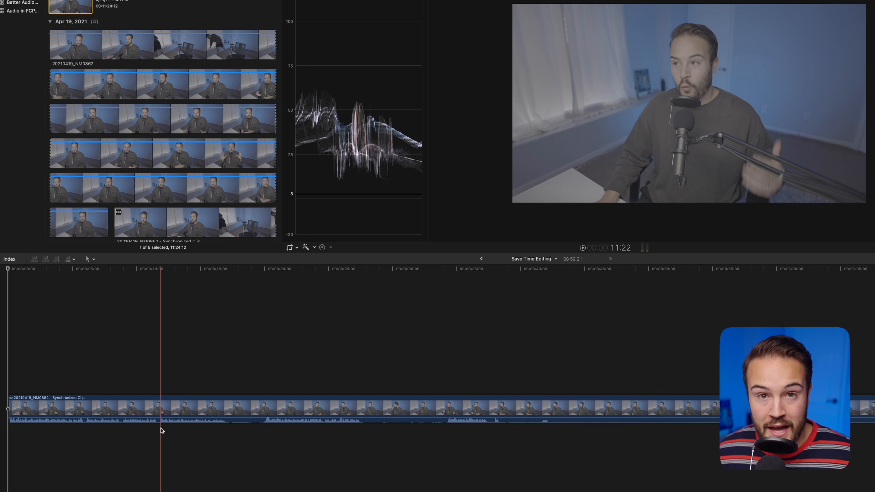
Sample the opening speech along its waveform and cut the clip at 17:00, where that speech ends.
{"action": "key", "text": "space"}
{"action": "left_click", "coordinate": [78, 379]}
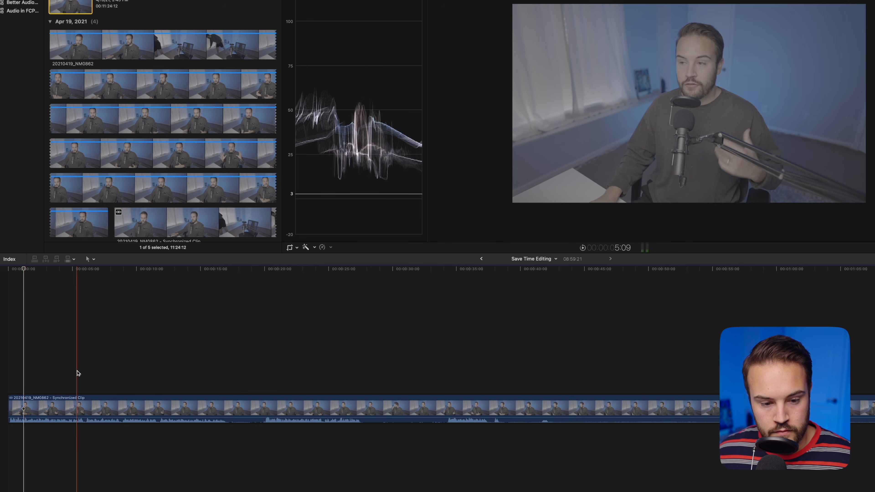
{"action": "key", "text": "space"}
{"action": "key", "text": "space"}
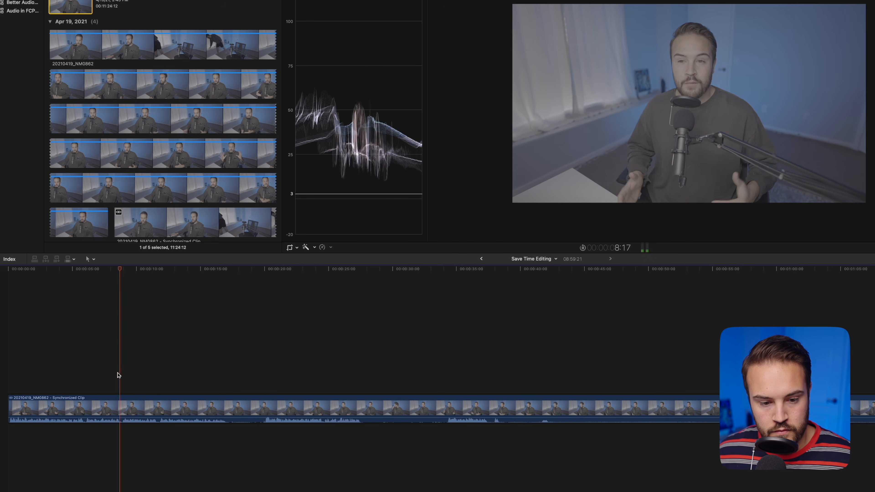
{"action": "key", "text": "space"}
{"action": "key", "text": "space"}
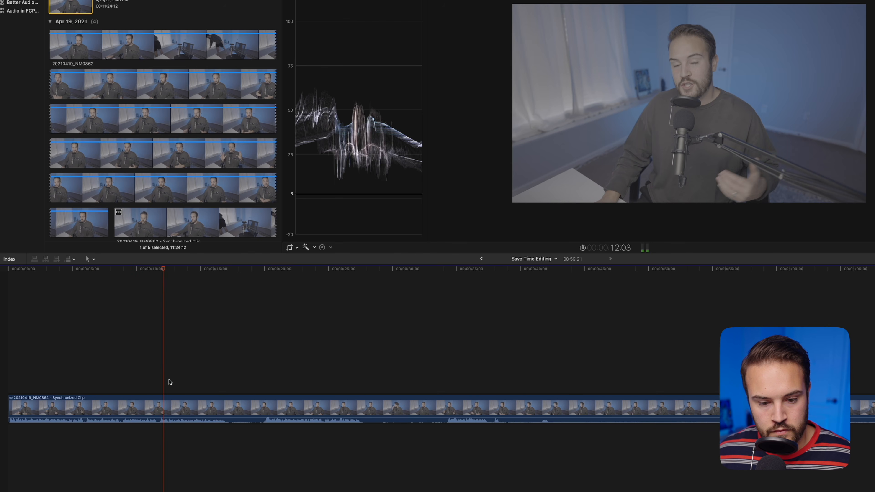
{"action": "key", "text": "space"}
{"action": "key", "text": "space"}
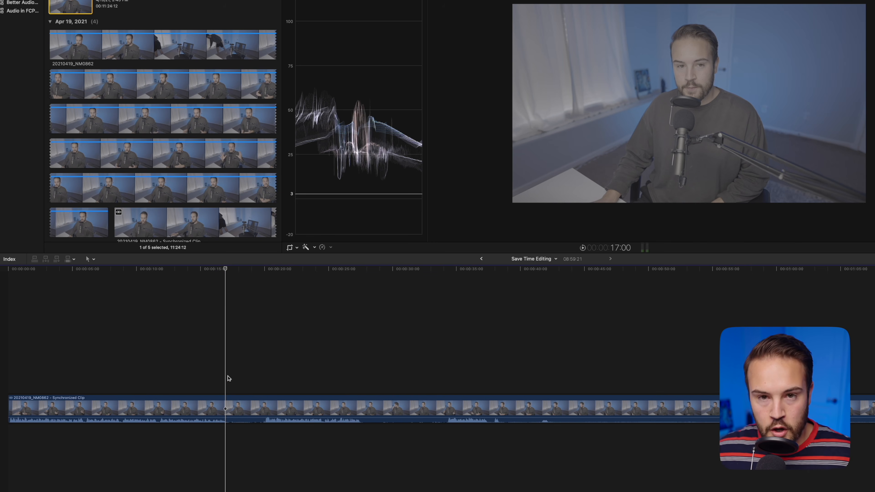
{"action": "key", "text": "b"}
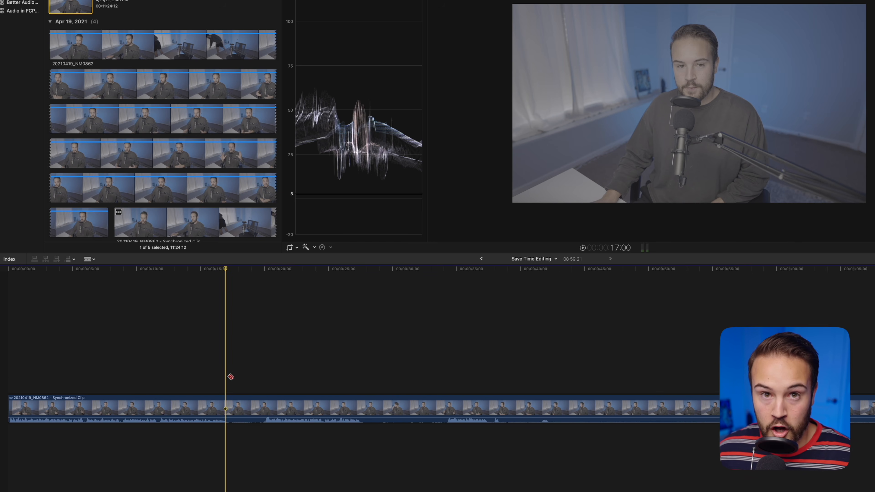
{"action": "left_click", "coordinate": [226, 411]}
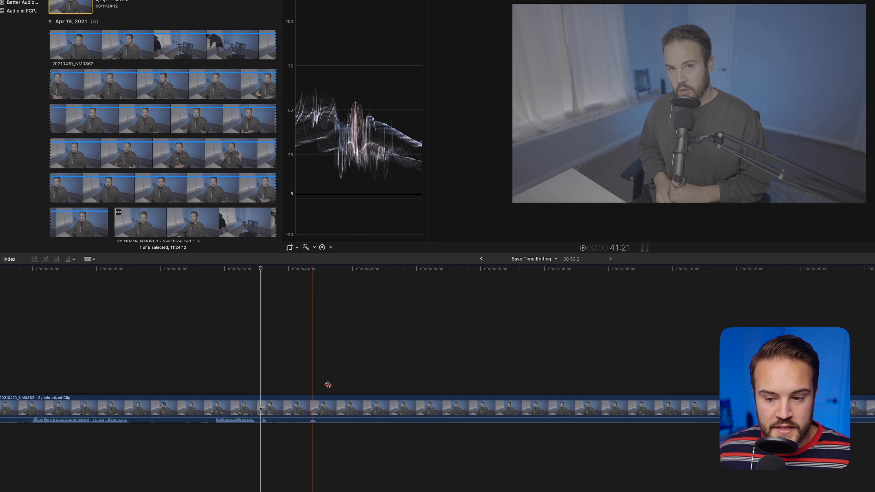
Examine the waveform beyond the 17:00 cut, playing briefly from the spoken sections between about 1:31 and 1:44.
{"action": "scroll", "coordinate": [328, 386], "scroll_direction": "right", "scroll_amount": 3}
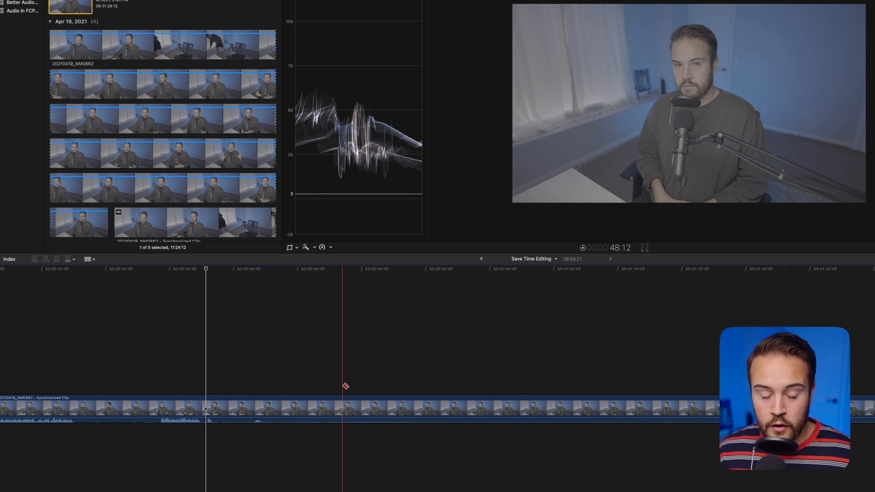
{"action": "scroll", "coordinate": [344, 380], "scroll_direction": "right", "scroll_amount": 5}
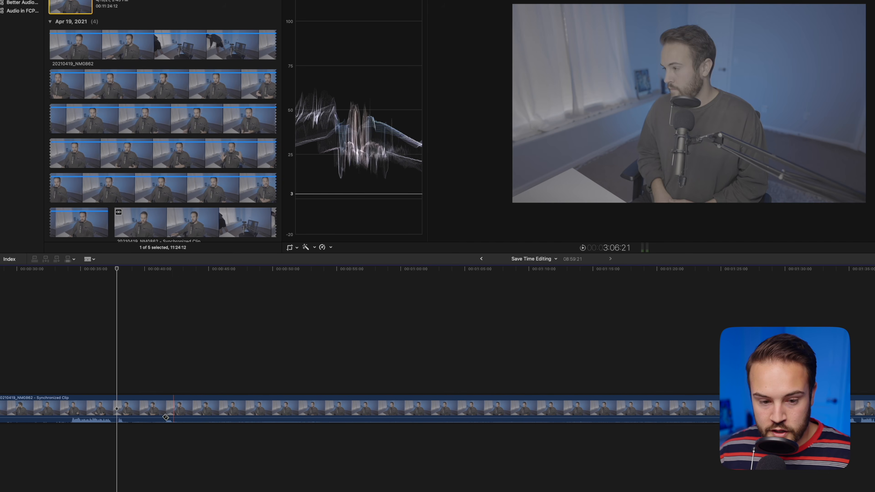
{"action": "scroll", "coordinate": [428, 362], "scroll_direction": "right", "scroll_amount": 20}
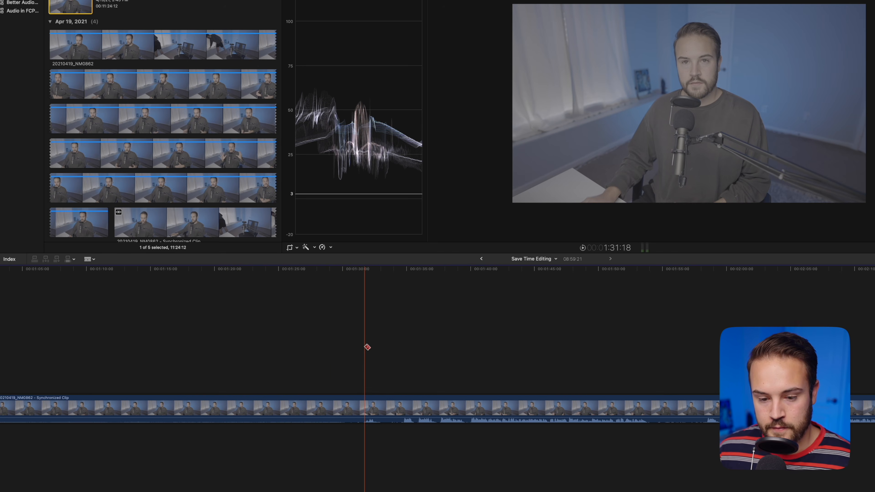
{"action": "key", "text": "space"}
{"action": "key", "text": "space"}
{"action": "key", "text": "space"}
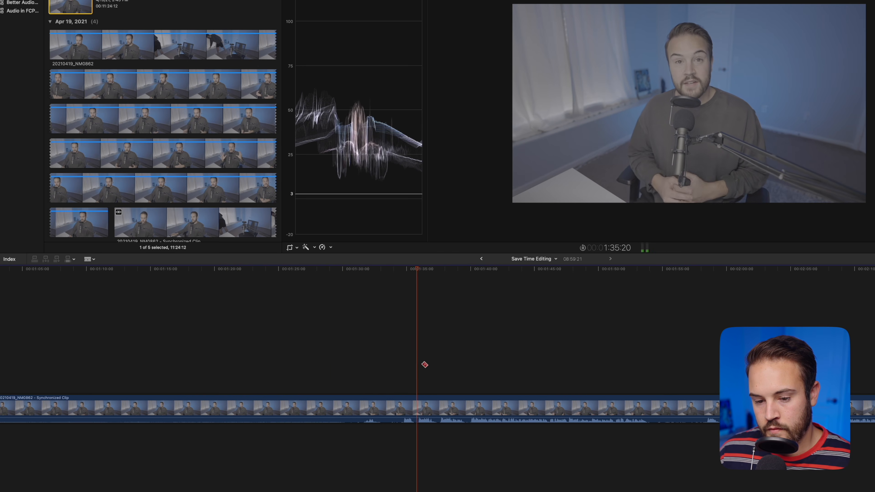
{"action": "key", "text": "space"}
{"action": "scroll", "coordinate": [606, 381], "scroll_direction": "right", "scroll_amount": 1}
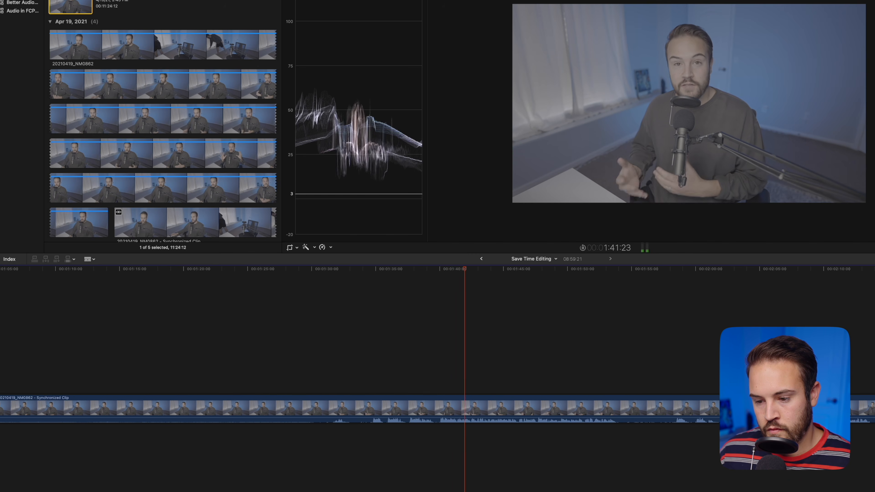
{"action": "key", "text": "space"}
{"action": "key", "text": "space"}
{"action": "scroll", "coordinate": [754, 382], "scroll_direction": "right", "scroll_amount": 1}
{"action": "key", "text": "space"}
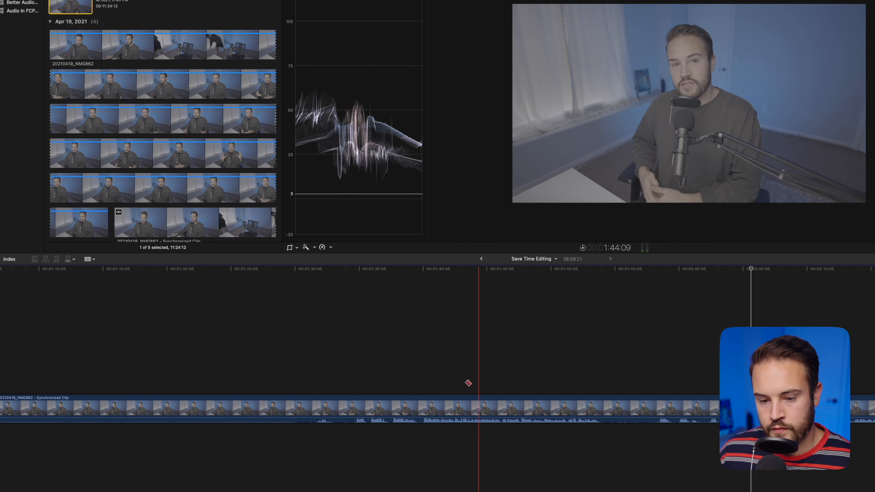
Cut the clip just before the speech starting at about 1:40 and delete the section between 17:00 and this cut.
{"action": "left_click", "coordinate": [427, 382]}
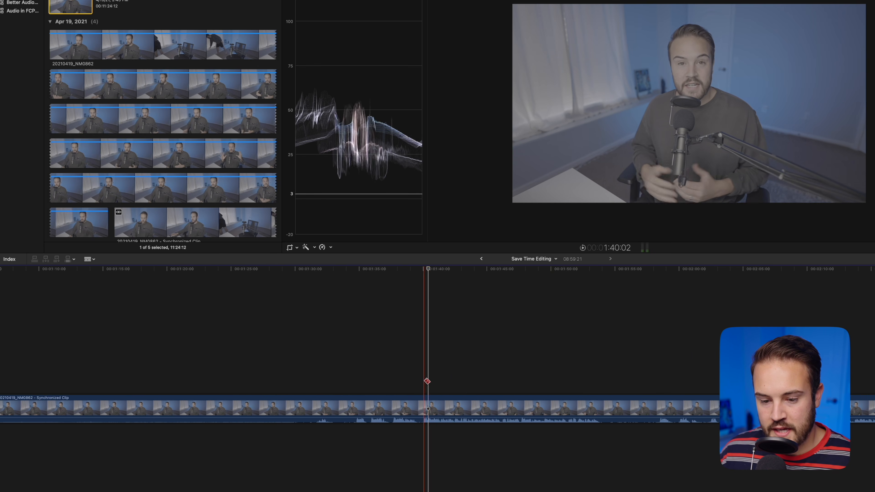
{"action": "left_click", "coordinate": [424, 406]}
{"action": "key", "text": "a"}
{"action": "left_click", "coordinate": [388, 407]}
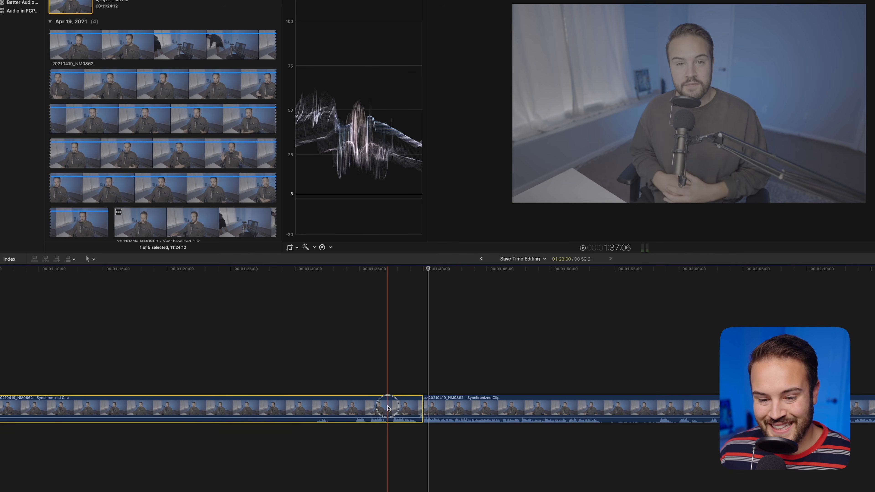
{"action": "scroll", "coordinate": [390, 406], "scroll_direction": "left", "scroll_amount": 10}
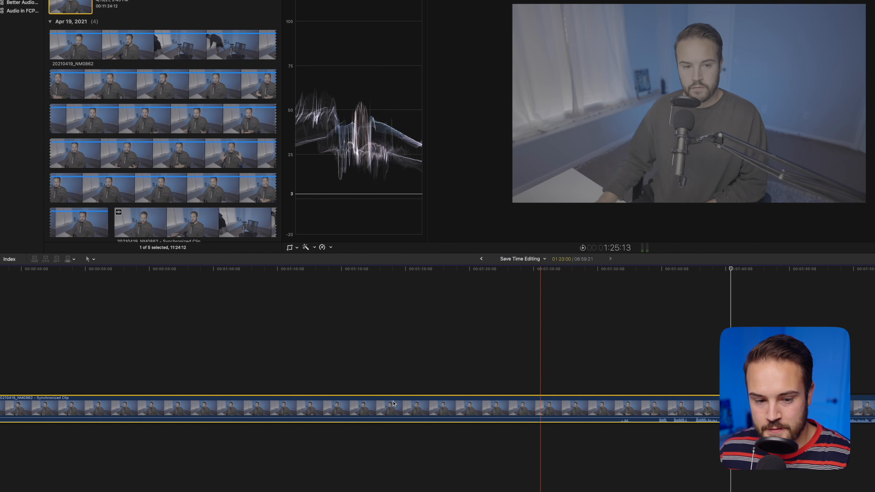
{"action": "key", "text": "Delete"}
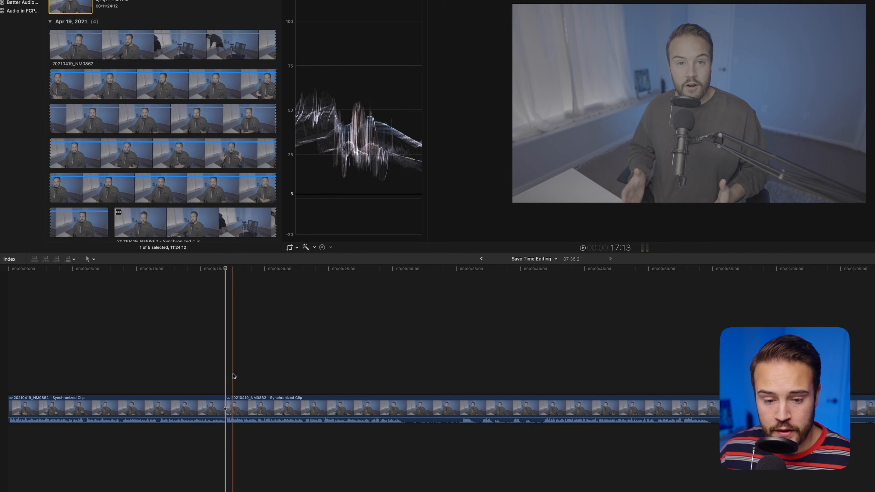
Review the clip after the 17:00 cut, playing briefly from its spoken sections between about 17 seconds and 1:10.
{"action": "key", "text": "space"}
{"action": "left_click", "coordinate": [303, 377]}
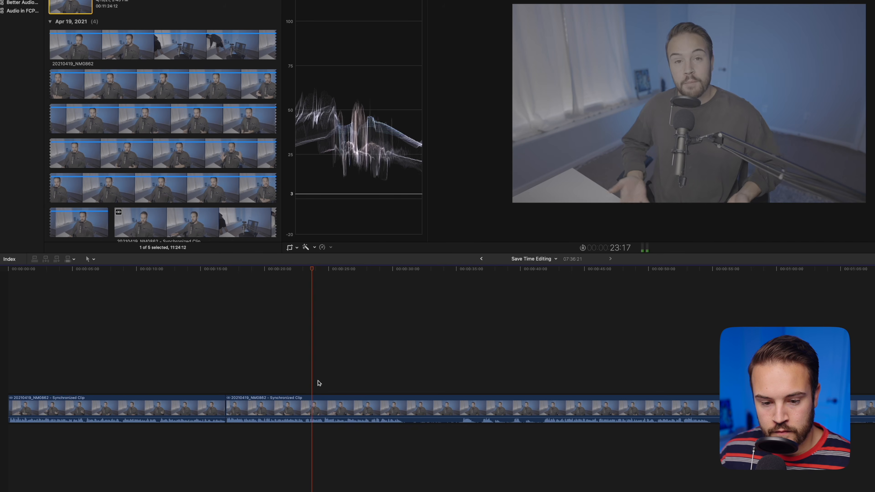
{"action": "left_click", "coordinate": [364, 381]}
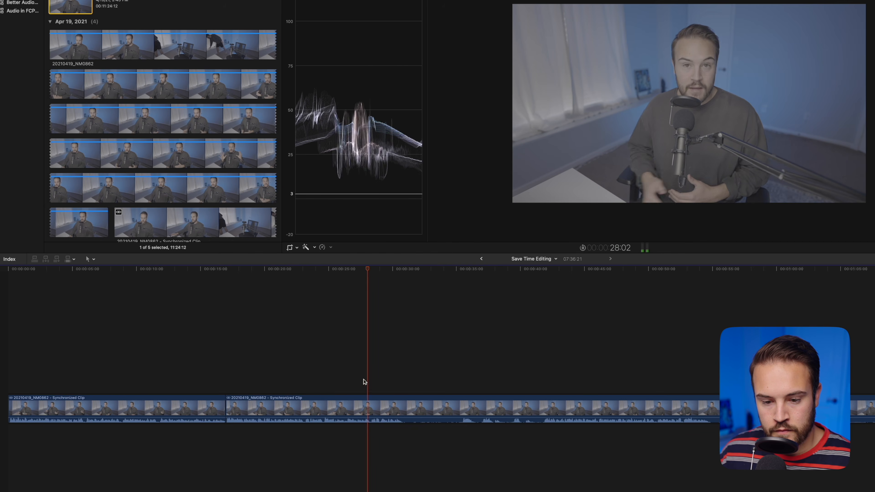
{"action": "left_click", "coordinate": [464, 391]}
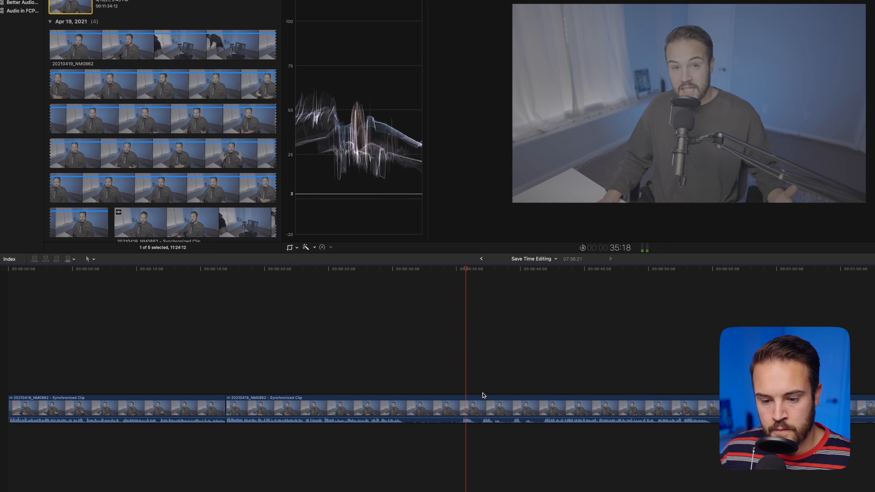
{"action": "left_click", "coordinate": [518, 382]}
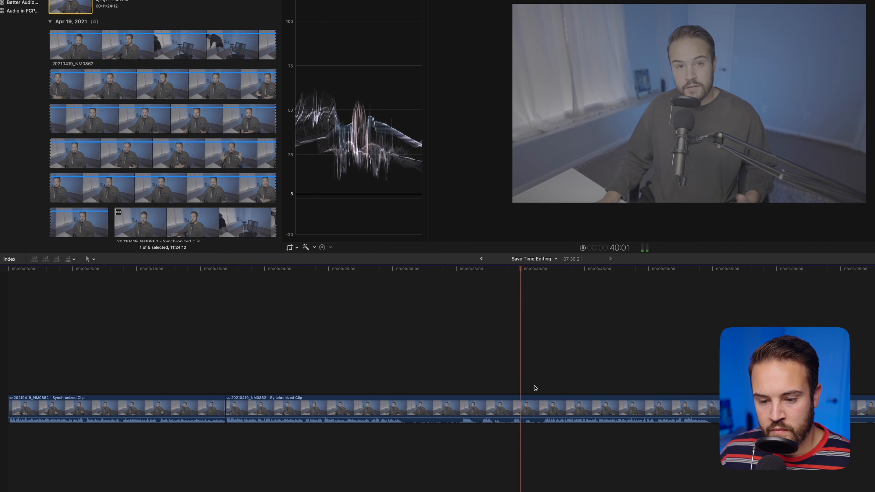
{"action": "scroll", "coordinate": [545, 383], "scroll_direction": "right", "scroll_amount": 5}
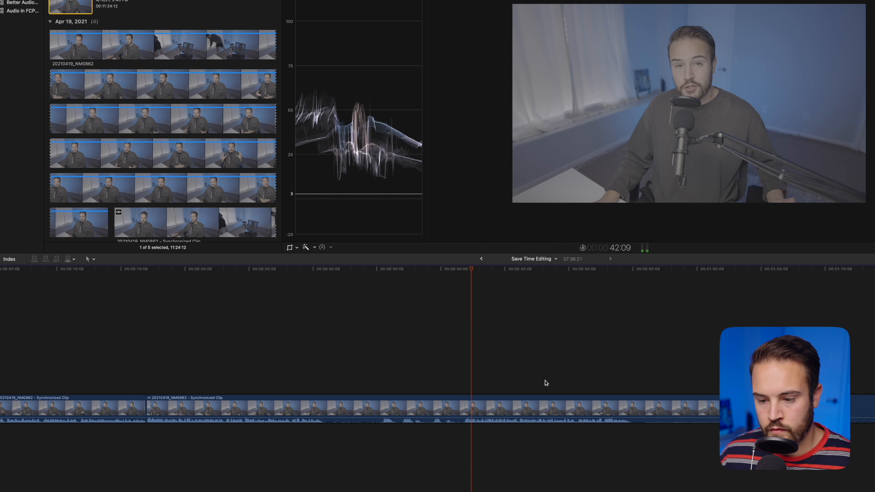
{"action": "left_click", "coordinate": [713, 386]}
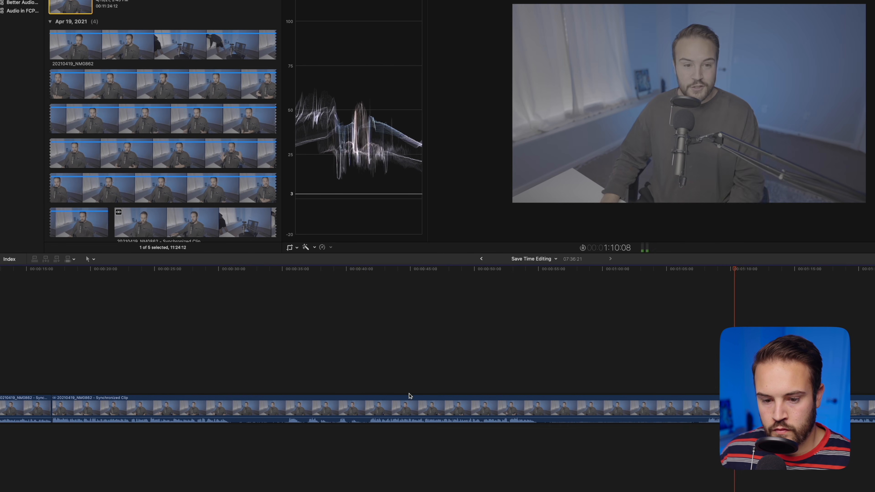
{"action": "left_click", "coordinate": [374, 393]}
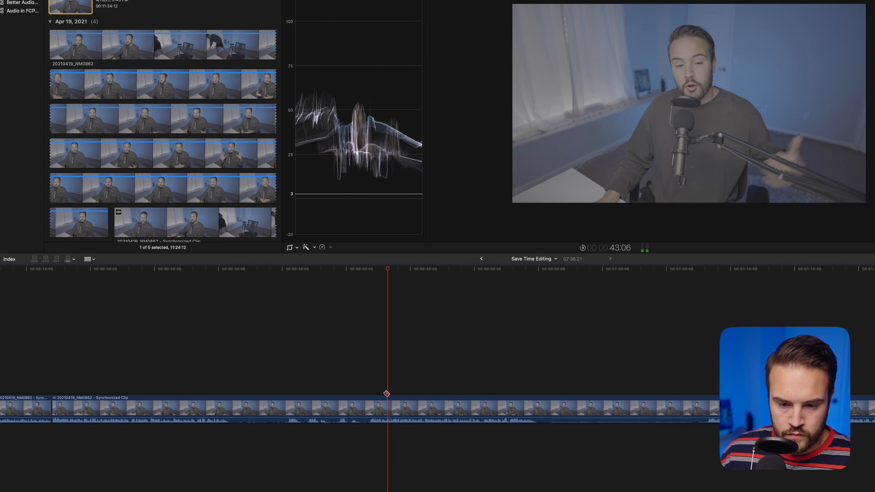
{"action": "key", "text": "space"}
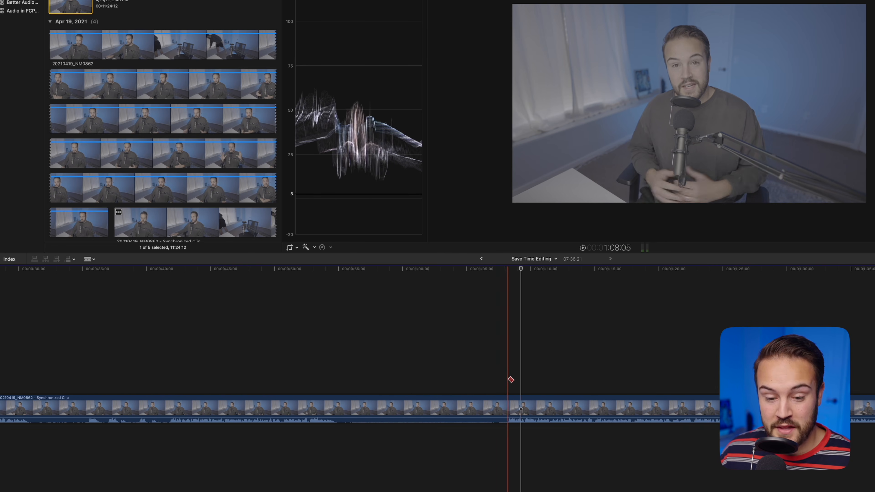
{"action": "scroll", "coordinate": [509, 380], "scroll_direction": "right", "scroll_amount": 10}
{"action": "scroll", "coordinate": [493, 380], "scroll_direction": "right", "scroll_amount": 3}
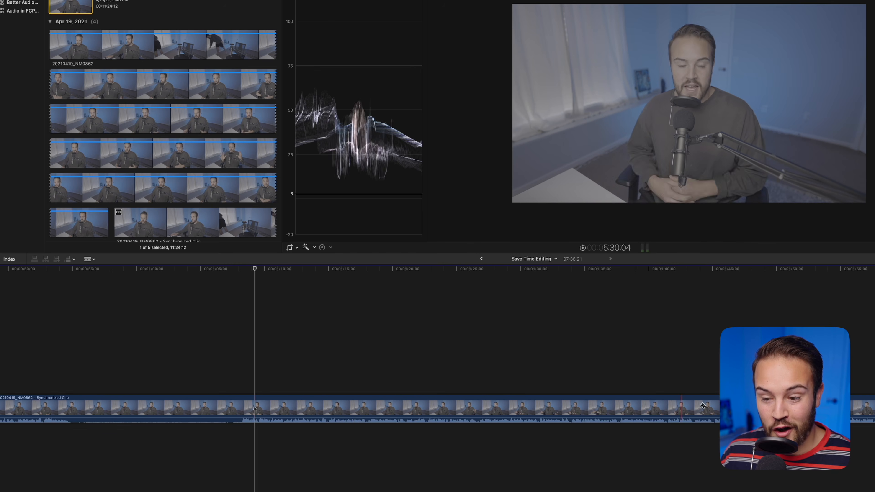
Cut the clip just before the speech starting at about 1:08 and delete the section between 17:00 and this cut.
{"action": "left_click", "coordinate": [243, 410]}
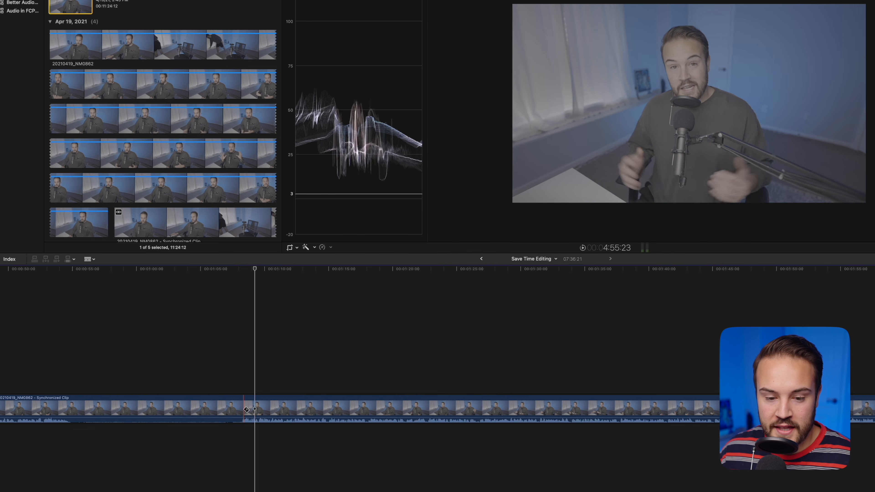
{"action": "key", "text": "a"}
{"action": "left_click", "coordinate": [226, 413]}
{"action": "key", "text": "Delete"}
Inspect the waveform of the clip following the 17:00 cut and play the trimmed timeline from near its start.
{"action": "key", "text": "b"}
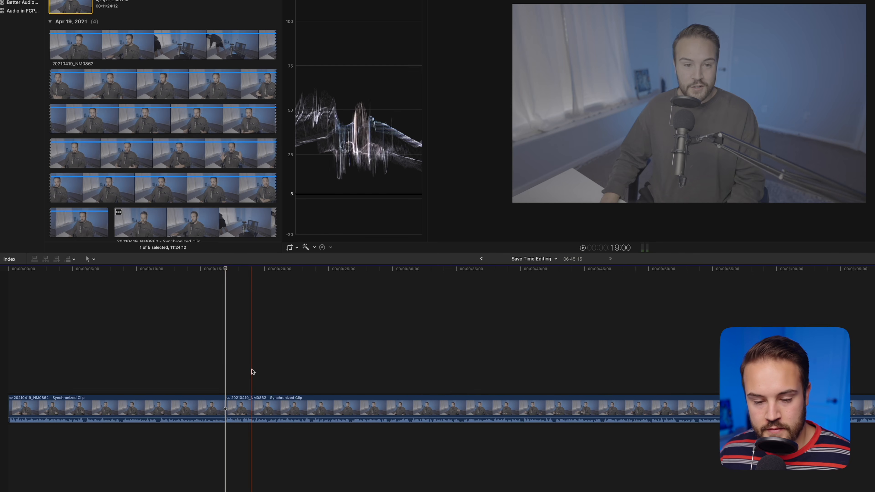
{"action": "scroll", "coordinate": [516, 365], "scroll_direction": "right", "scroll_amount": 2}
{"action": "scroll", "coordinate": [517, 365], "scroll_direction": "right", "scroll_amount": 1}
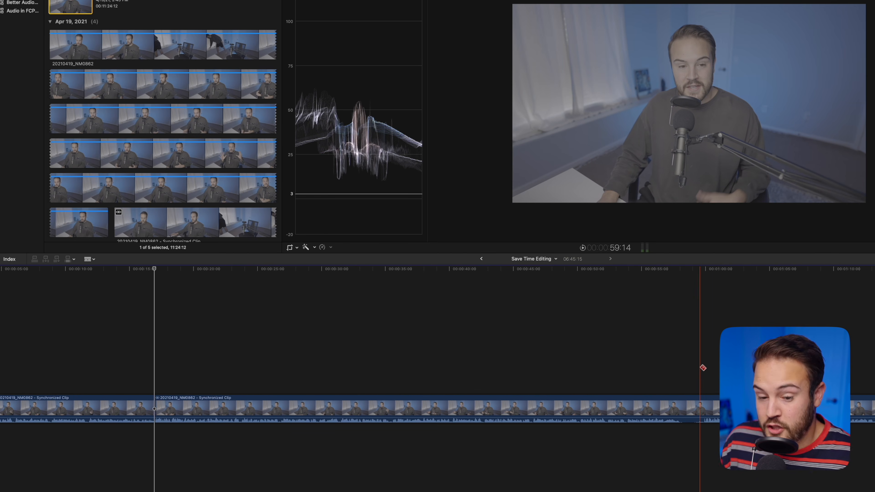
{"action": "scroll", "coordinate": [689, 366], "scroll_direction": "right", "scroll_amount": 5}
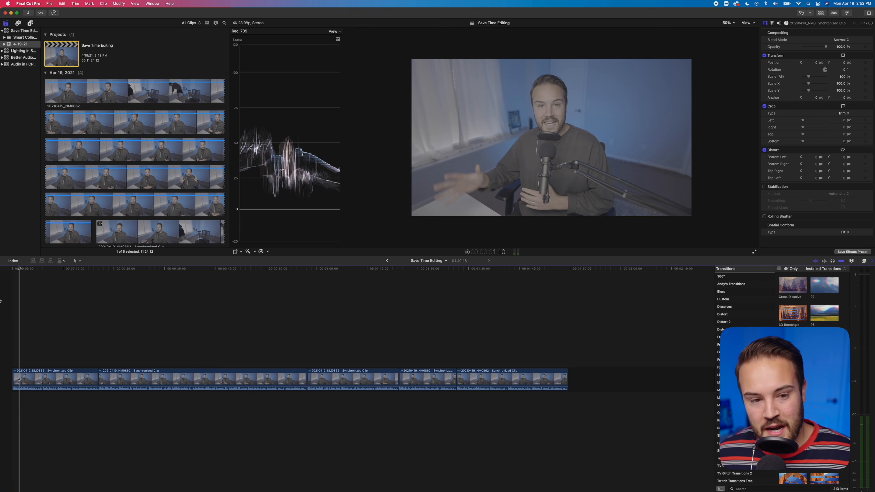
{"action": "key", "text": "space"}
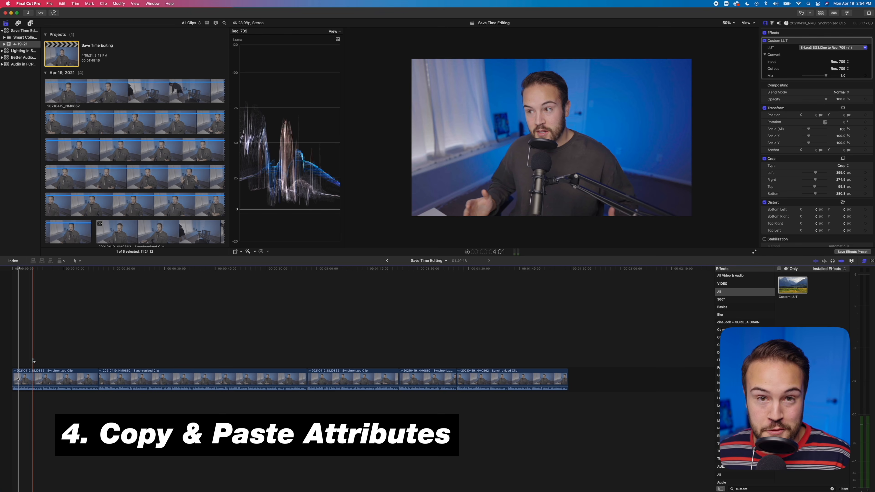
Paste only the first clip's Custom LUT effect onto the second clip, leaving out its crop and volume attributes.
{"action": "scroll", "coordinate": [34, 361], "scroll_direction": "right", "scroll_amount": 1}
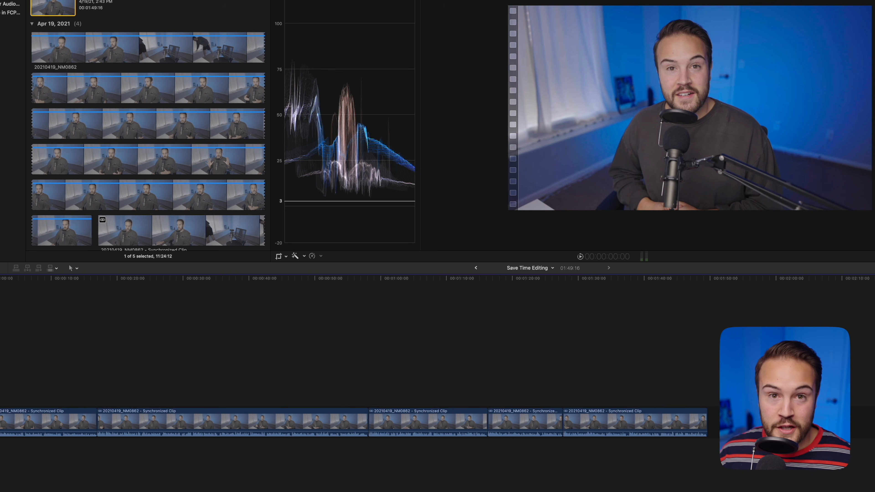
{"action": "left_click", "coordinate": [1, 416]}
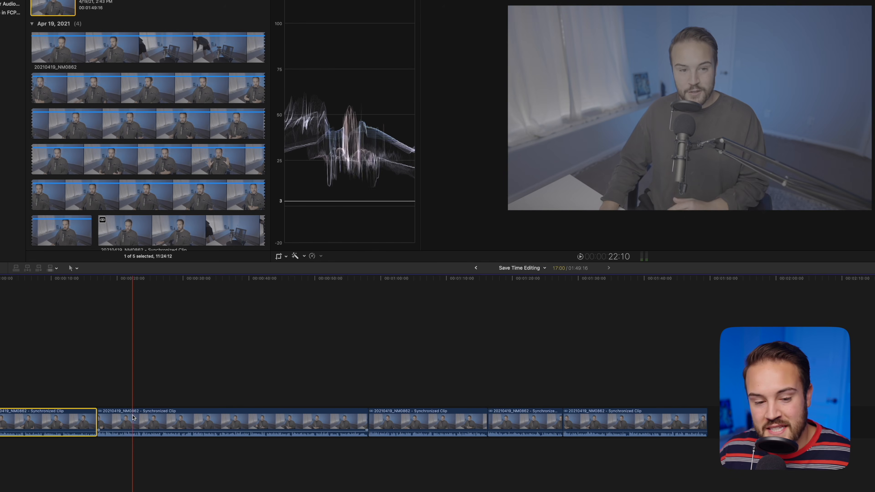
{"action": "left_click", "coordinate": [121, 420]}
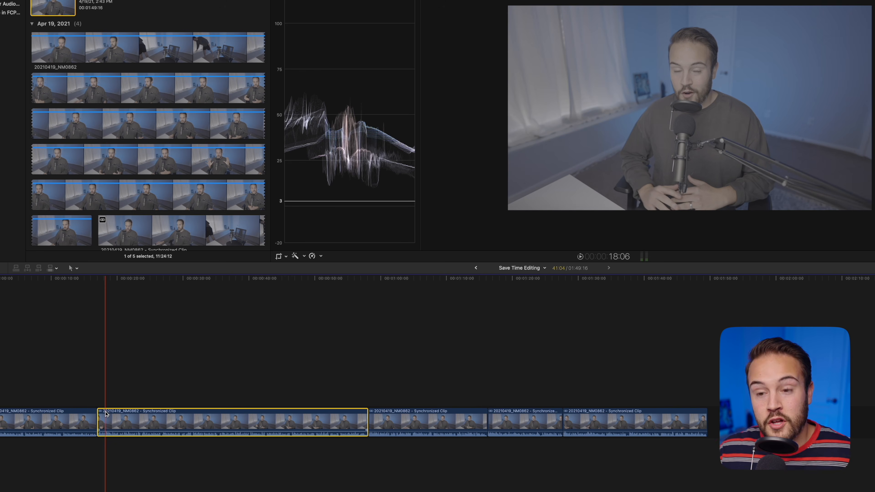
{"action": "key", "text": "l"}
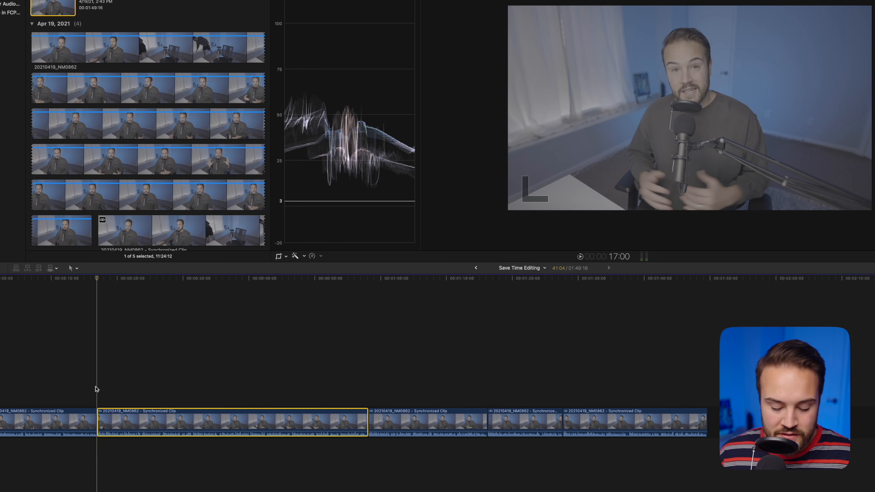
{"action": "key", "text": "super+shift+v"}
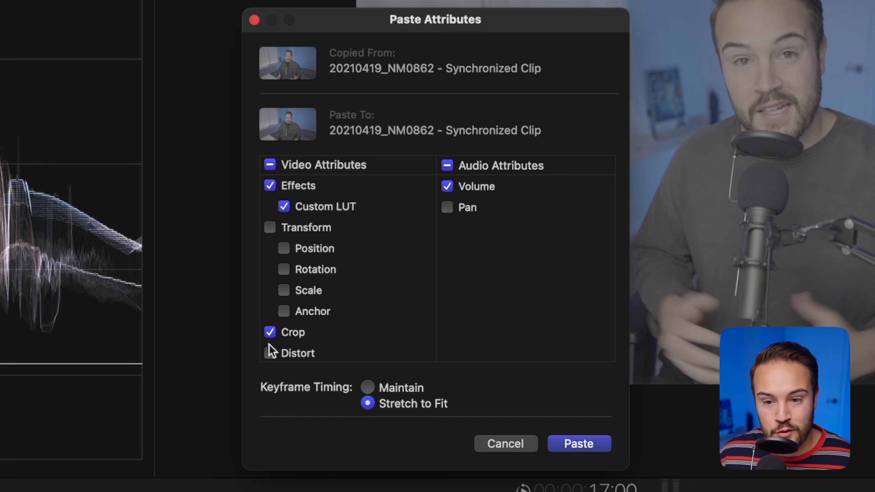
{"action": "left_click", "coordinate": [270, 332]}
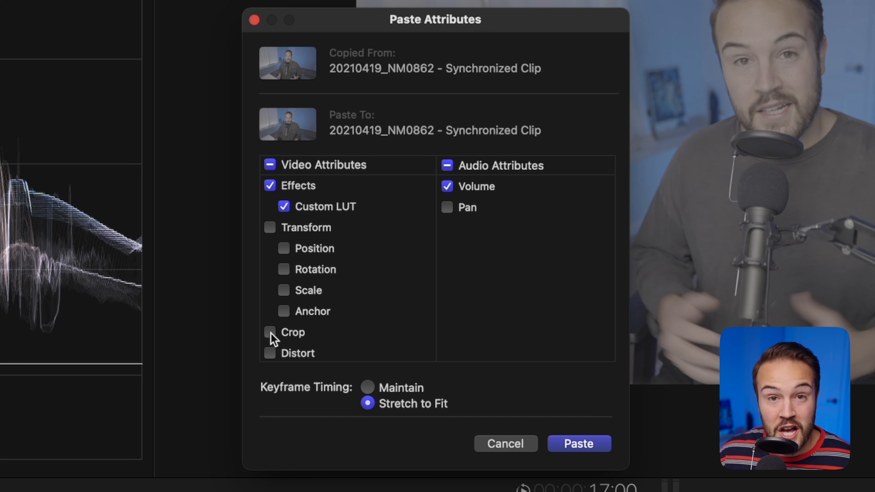
{"action": "left_click", "coordinate": [447, 186]}
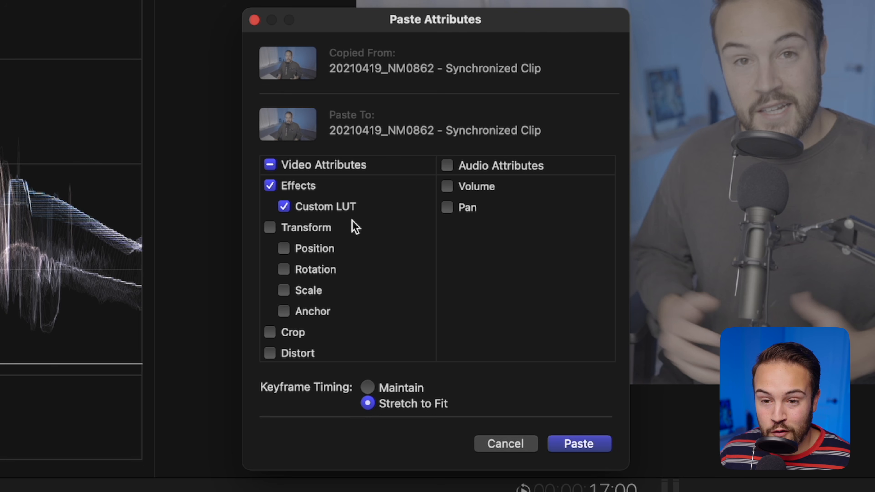
{"action": "left_click", "coordinate": [584, 441]}
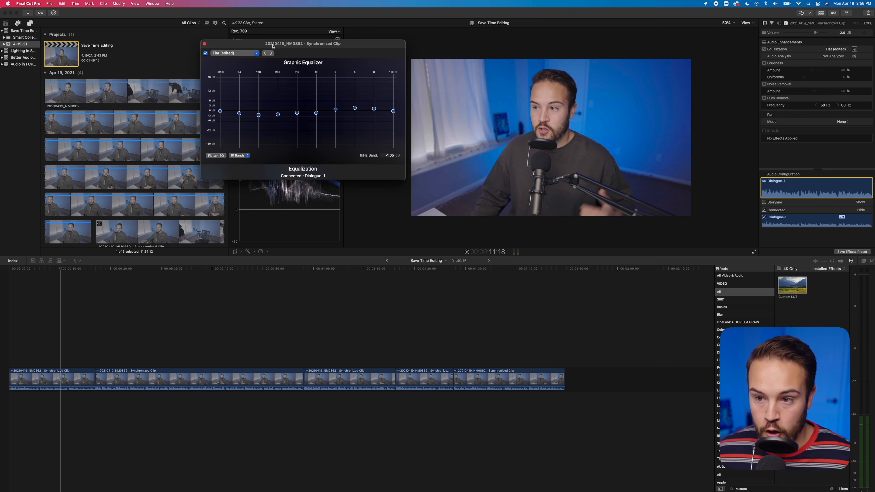
Close the first clip's graphic equalizer and set the clip's volume to 0 dB.
{"action": "left_click_drag", "start_coordinate": [311, 48], "coordinate": [314, 80]}
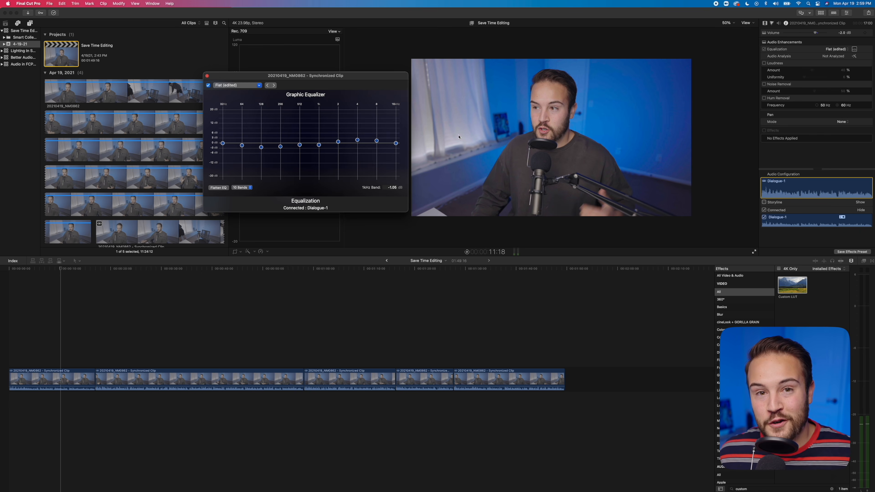
{"action": "mouse_move", "coordinate": [304, 81]}
{"action": "left_mouse_down"}
{"action": "mouse_move", "coordinate": [330, 80]}
{"action": "mouse_move", "coordinate": [318, 80]}
{"action": "left_mouse_up"}
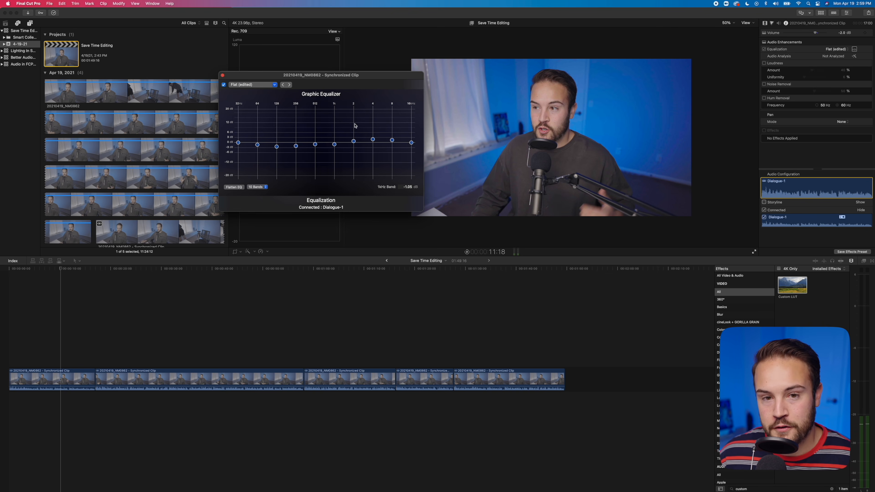
{"action": "left_click", "coordinate": [222, 75]}
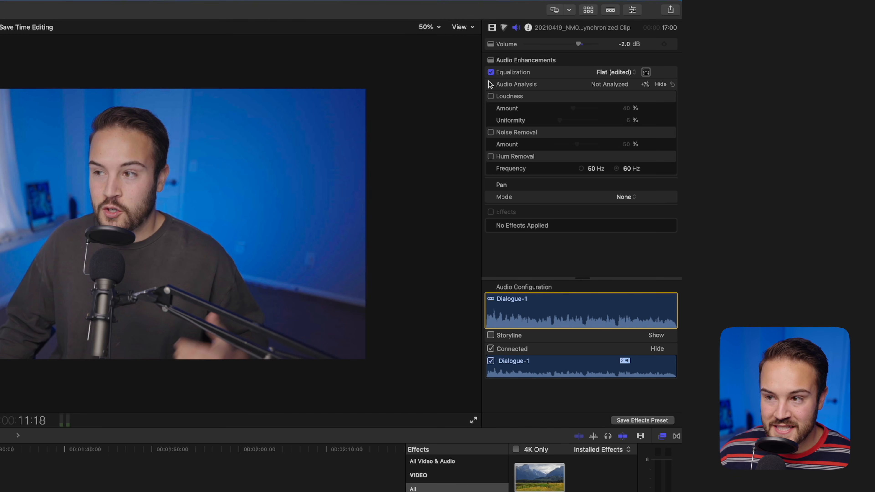
{"action": "left_click", "coordinate": [624, 44]}
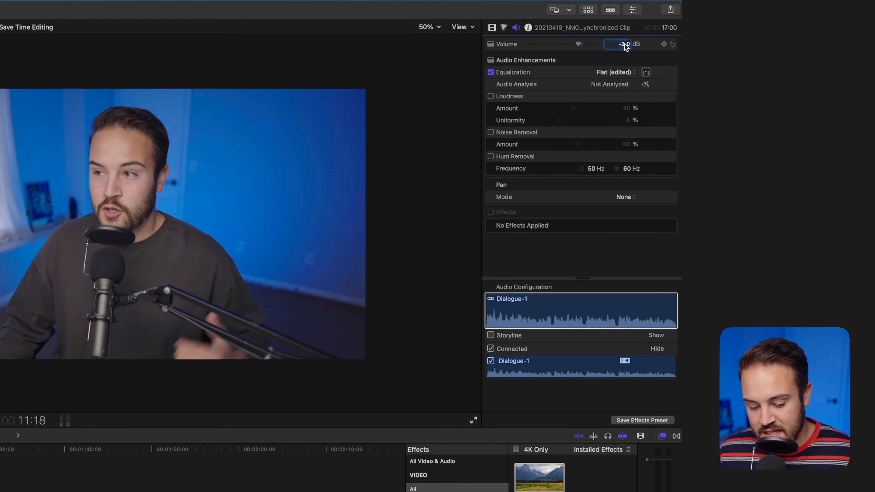
{"action": "key", "text": "Return"}
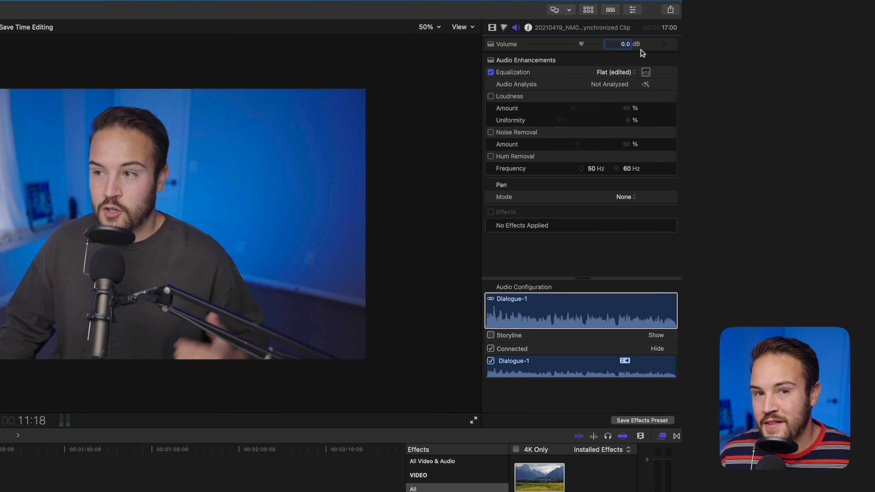
{"action": "left_click", "coordinate": [639, 326]}
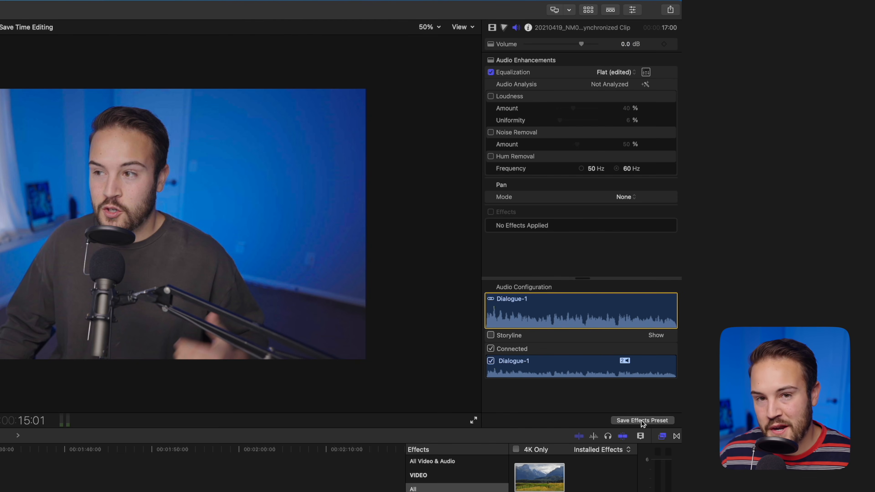
Save the first clip's volume and EQ as an audio effects preset named Samson Q2u in the Custom category.
{"action": "left_click", "coordinate": [641, 419]}
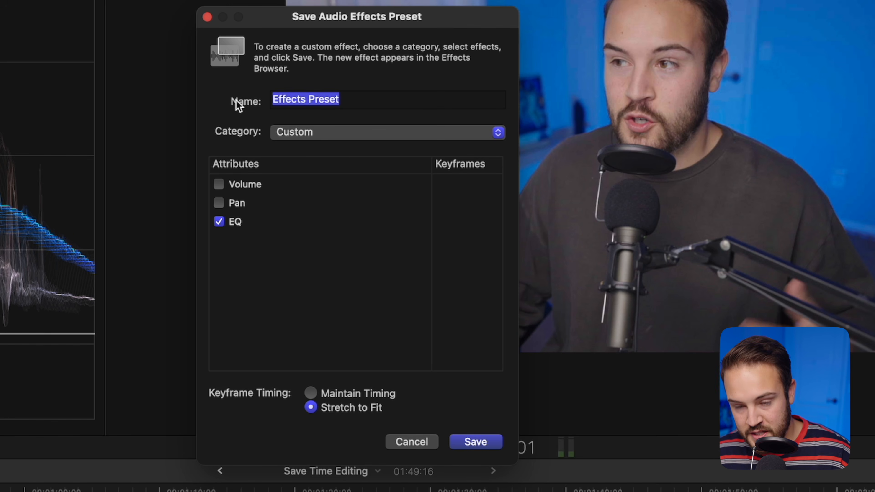
{"action": "type", "text": "SAMSON"}
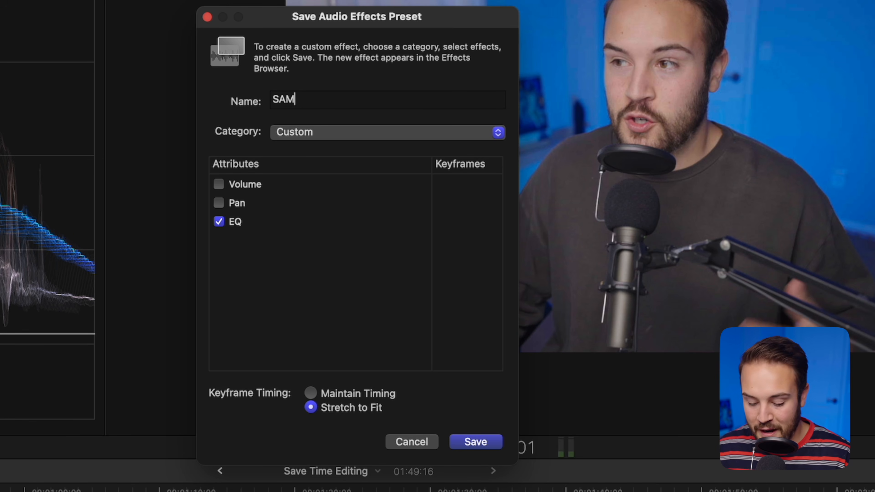
{"action": "key", "text": "BackSpace"}
{"action": "key", "text": "BackSpace"}
{"action": "key", "text": "BackSpace"}
{"action": "key", "text": "BackSpace"}
{"action": "key", "text": "BackSpace"}
{"action": "type", "text": "amson Q2u"}
{"action": "left_click", "coordinate": [218, 184]}
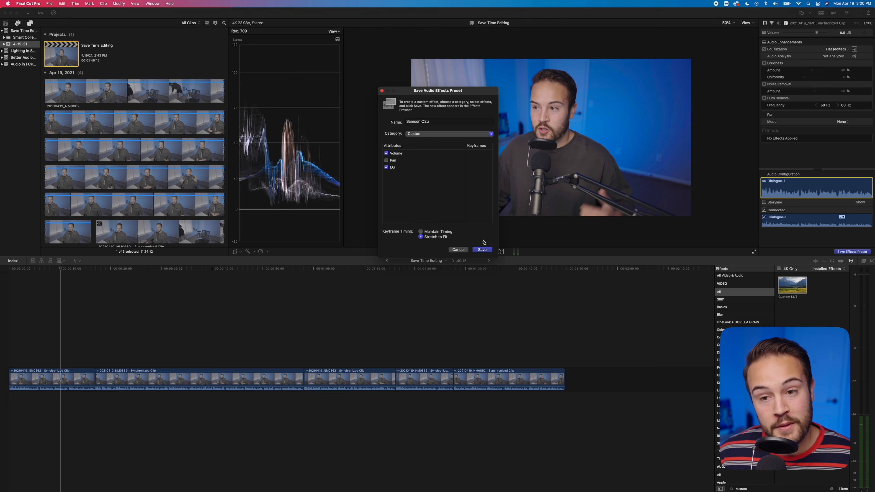
{"action": "left_click", "coordinate": [482, 250]}
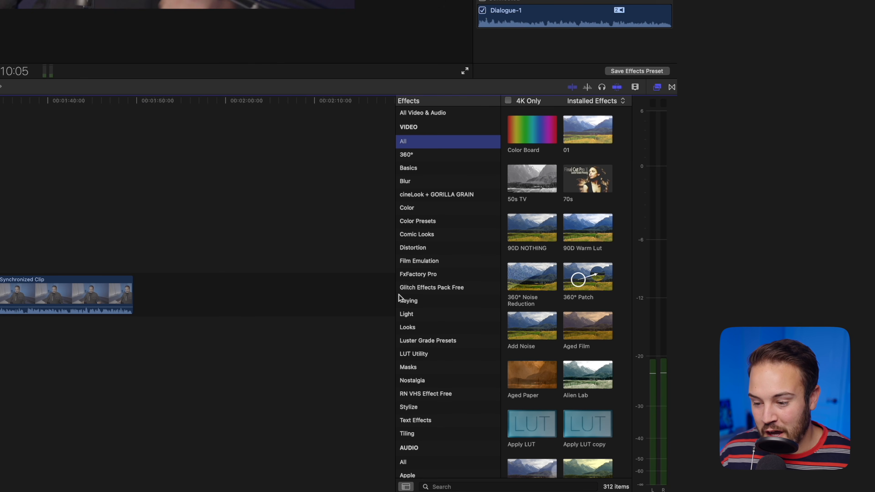
Find the Samson Q2u preset among the custom audio effects and apply it to the third timeline clip.
{"action": "scroll", "coordinate": [403, 304], "scroll_direction": "down", "scroll_amount": 5}
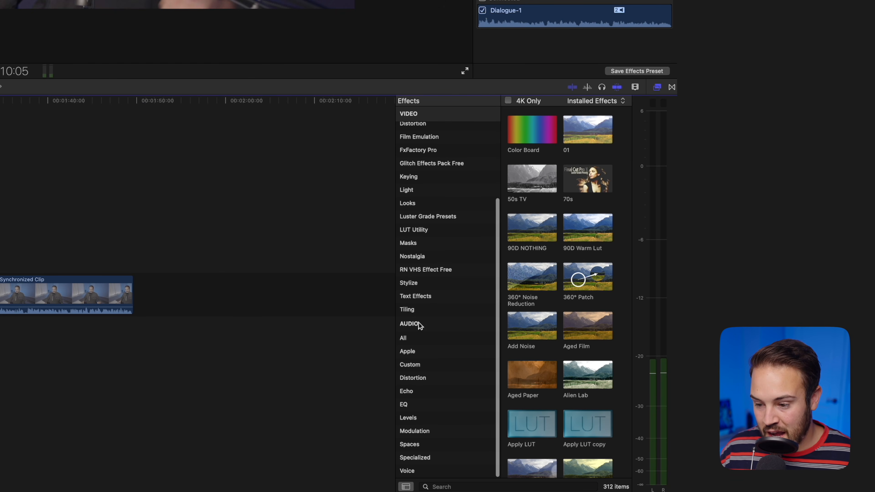
{"action": "left_click", "coordinate": [426, 367]}
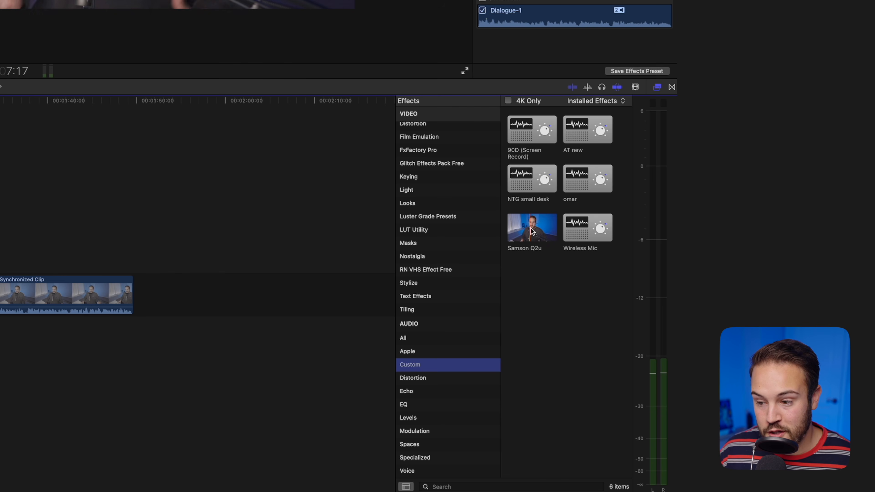
{"action": "left_click_drag", "start_coordinate": [533, 231], "coordinate": [0, 285]}
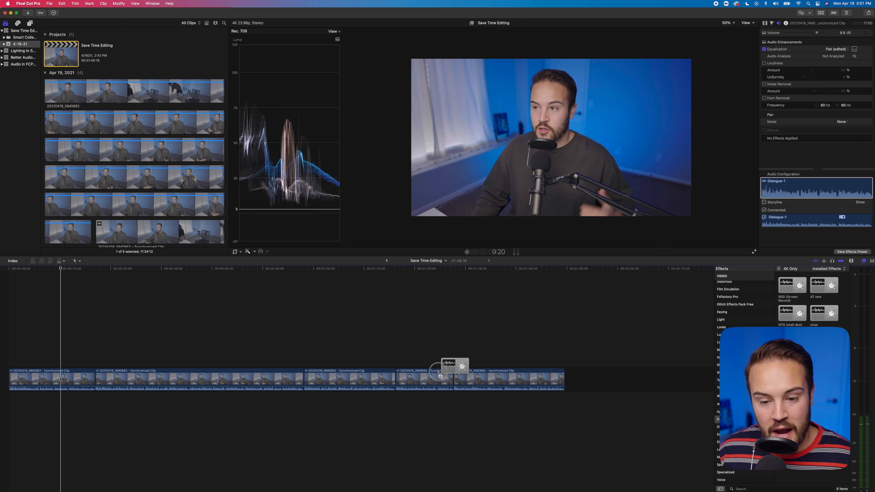
{"action": "left_click_drag", "start_coordinate": [438, 374], "coordinate": [436, 374]}
{"action": "left_click", "coordinate": [430, 362]}
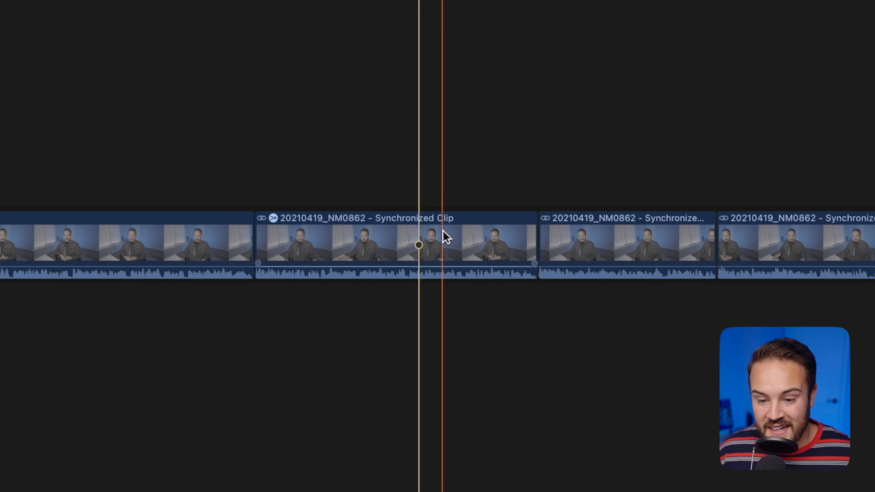
Inspect the third clip's equalization curve in the graphic equalizer and close it.
{"action": "left_click", "coordinate": [443, 231]}
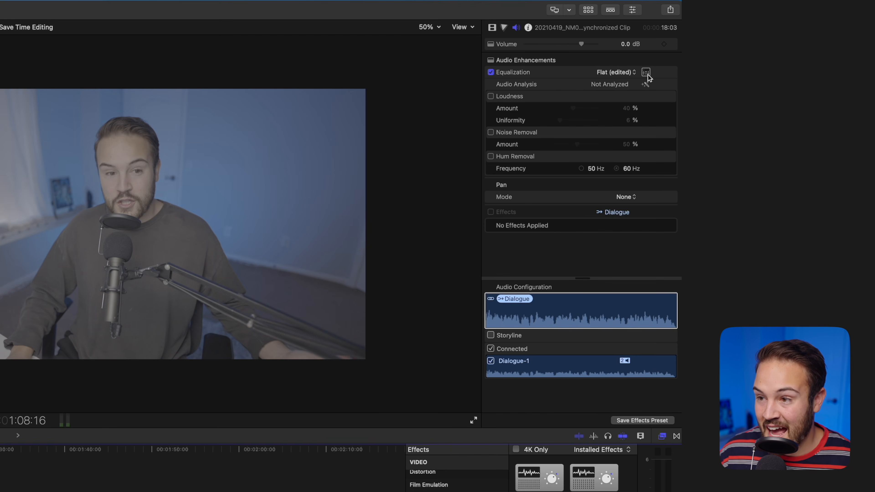
{"action": "left_click", "coordinate": [646, 73]}
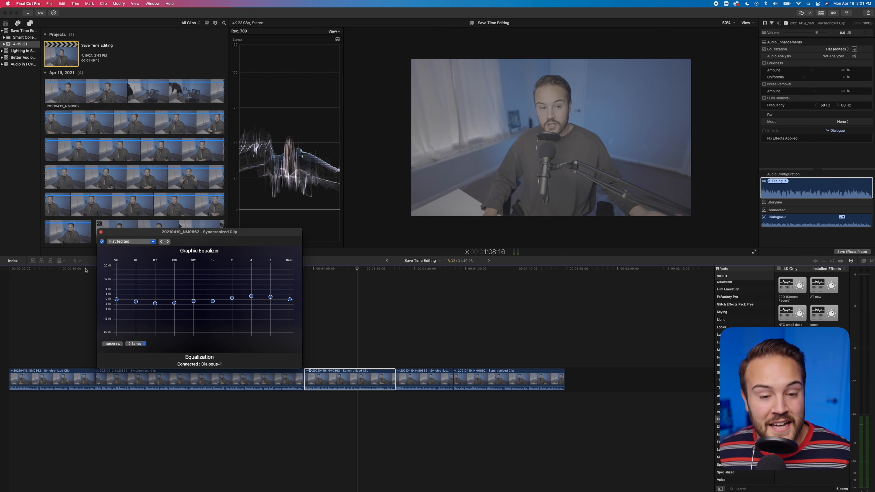
{"action": "left_click", "coordinate": [101, 233]}
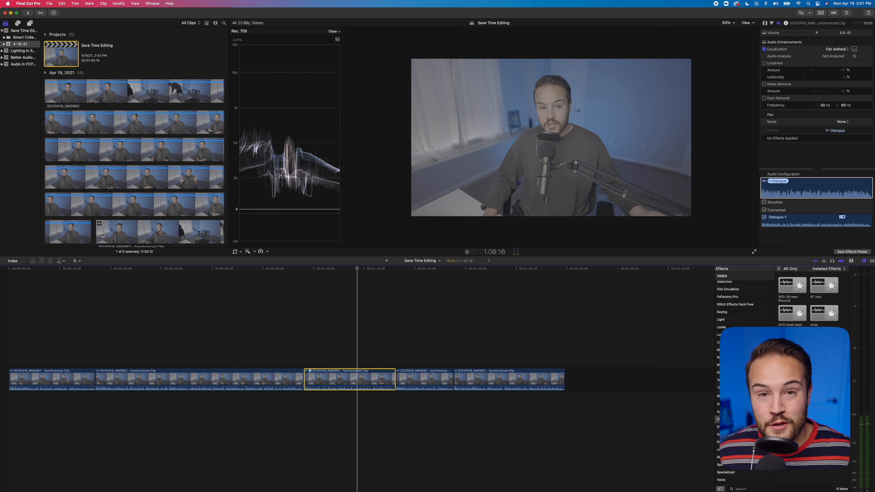
{"action": "left_click", "coordinate": [103, 235]}
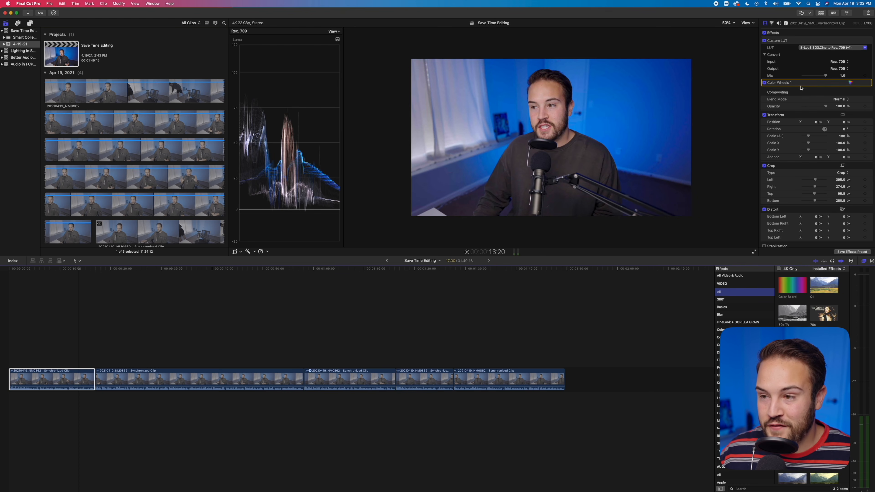
Look at the first clip's Color Wheels 1 correction and return to its video effects settings.
{"action": "left_click", "coordinate": [850, 83]}
{"action": "left_click", "coordinate": [764, 33]}
{"action": "left_click", "coordinate": [765, 23]}
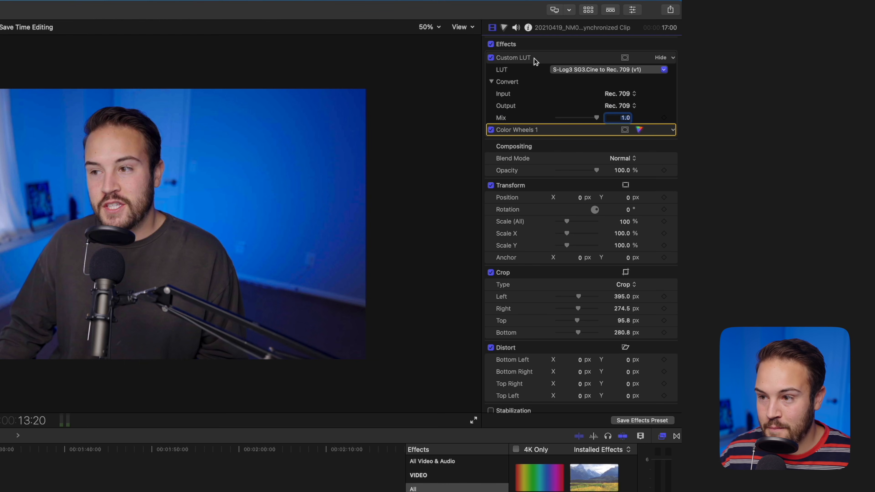
Save the first clip's Custom LUT and Color Wheels 1 without crop as video preset A7siii in a new category named Custom.
{"action": "left_click", "coordinate": [639, 421]}
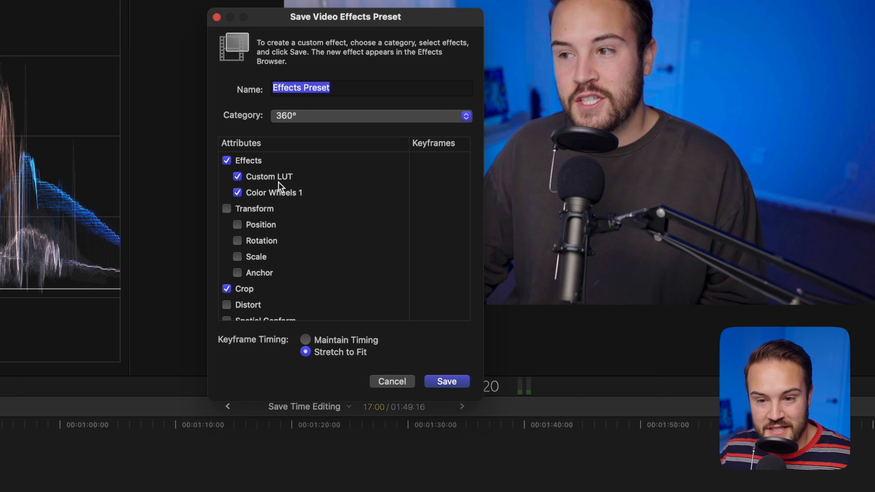
{"action": "left_click", "coordinate": [227, 290]}
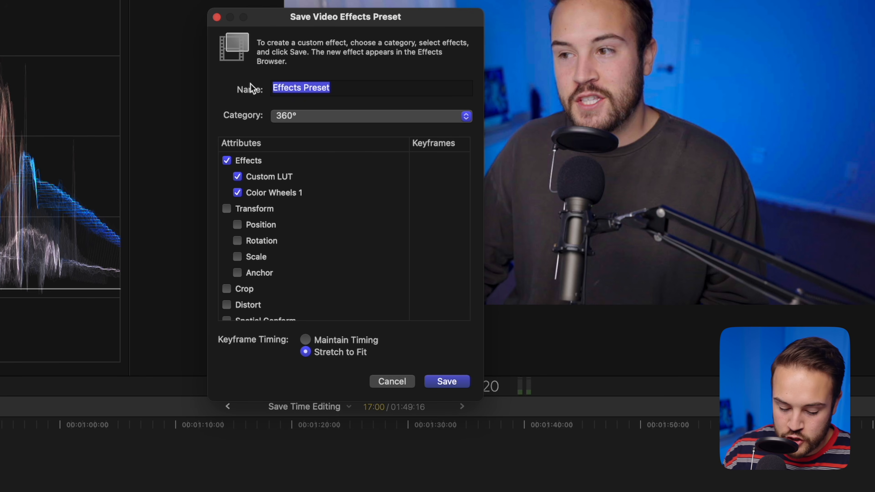
{"action": "type", "text": "A7siii"}
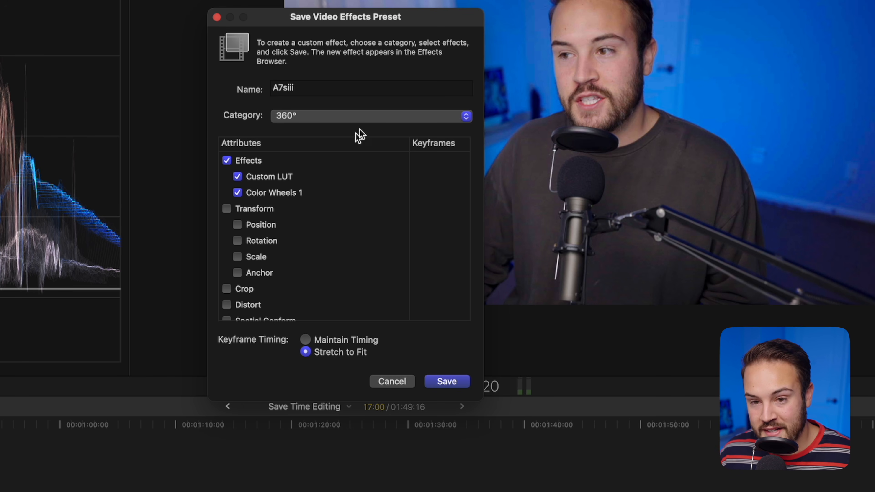
{"action": "left_click", "coordinate": [301, 122]}
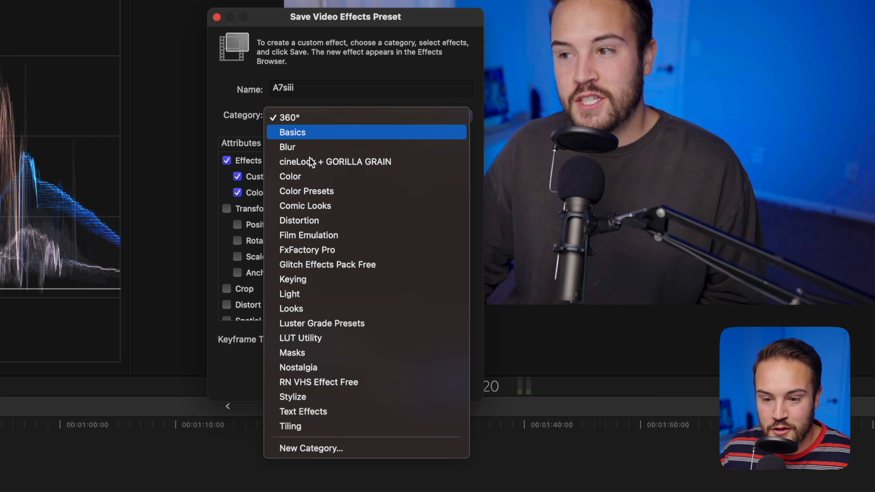
{"action": "left_click", "coordinate": [317, 446]}
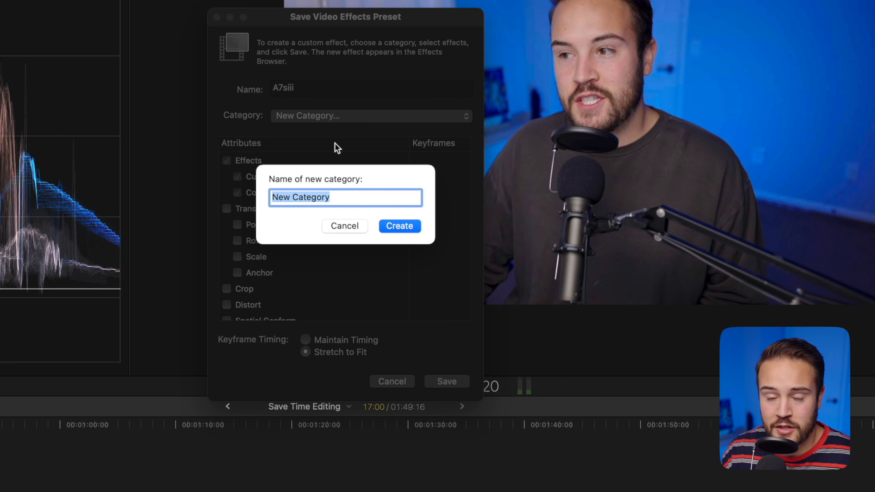
{"action": "type", "text": "Custom"}
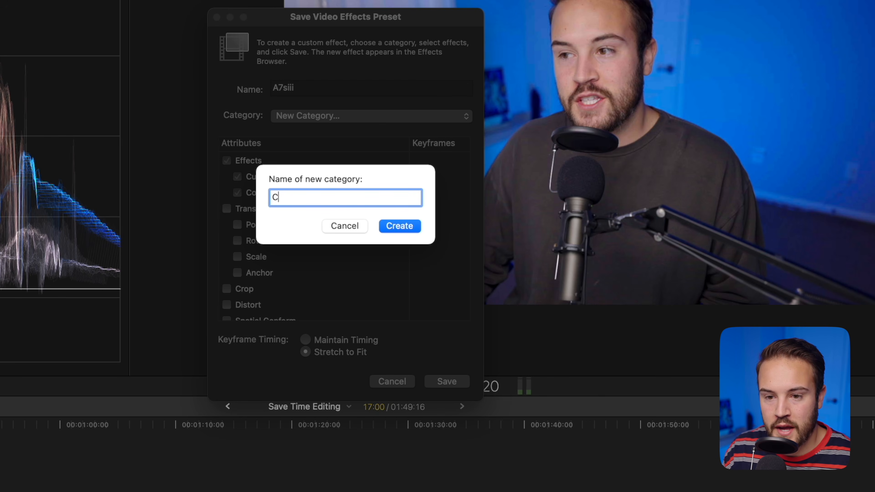
{"action": "left_click", "coordinate": [397, 223]}
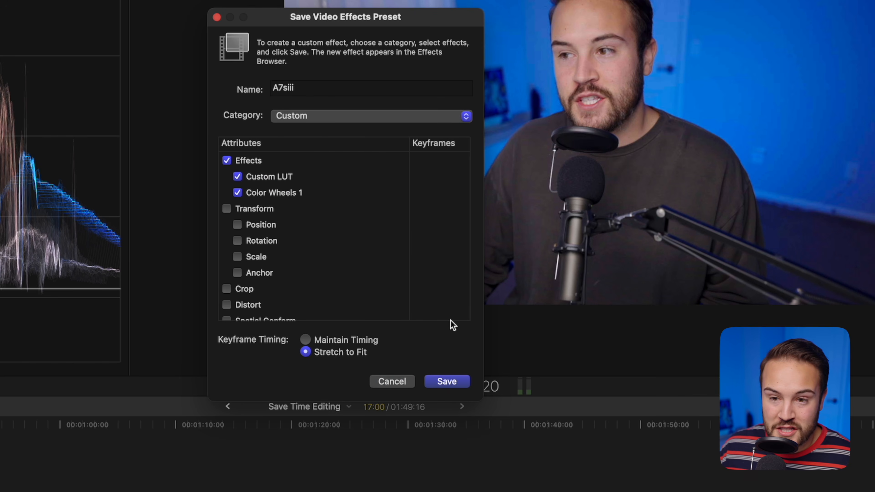
{"action": "left_click", "coordinate": [458, 382]}
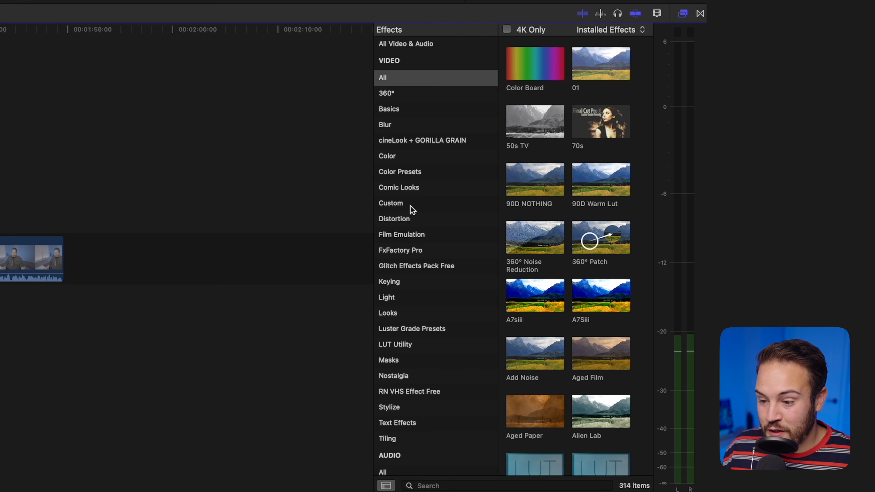
Apply the A7siii preset from the Custom video effects category to the last clip on the timeline.
{"action": "left_click", "coordinate": [412, 207]}
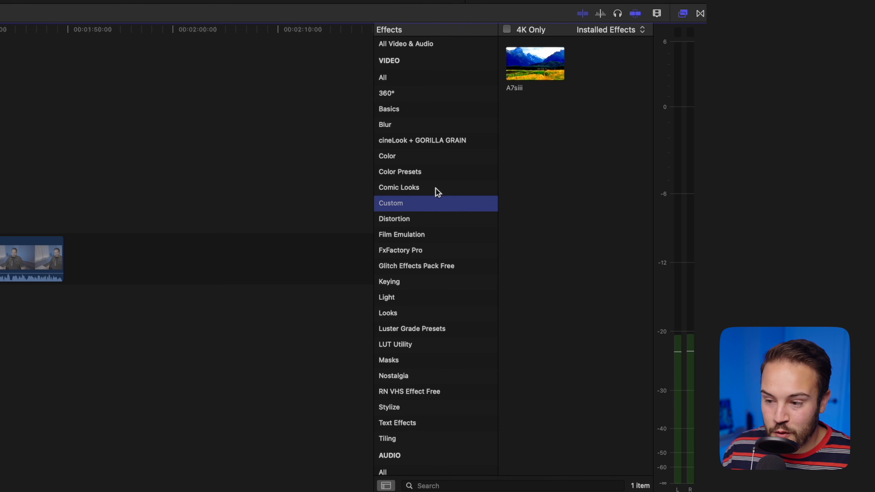
{"action": "left_click", "coordinate": [544, 157]}
{"action": "left_click", "coordinate": [14, 258]}
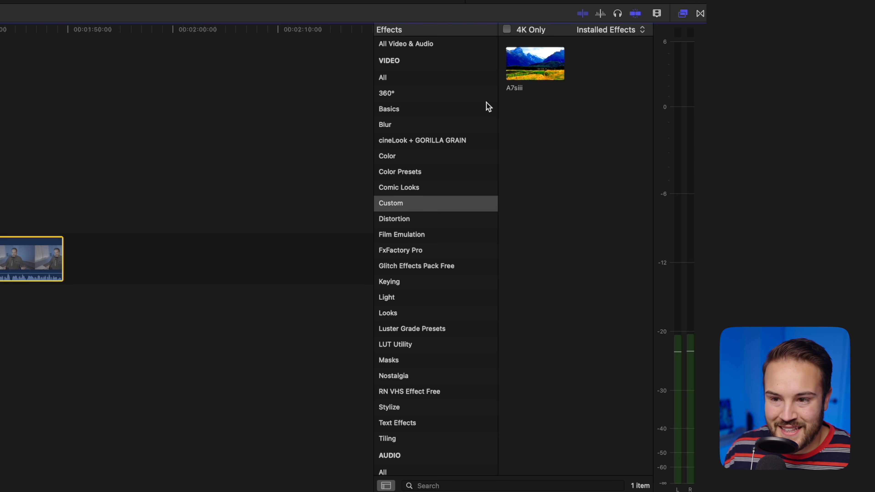
{"action": "left_click_drag", "start_coordinate": [545, 68], "coordinate": [0, 246]}
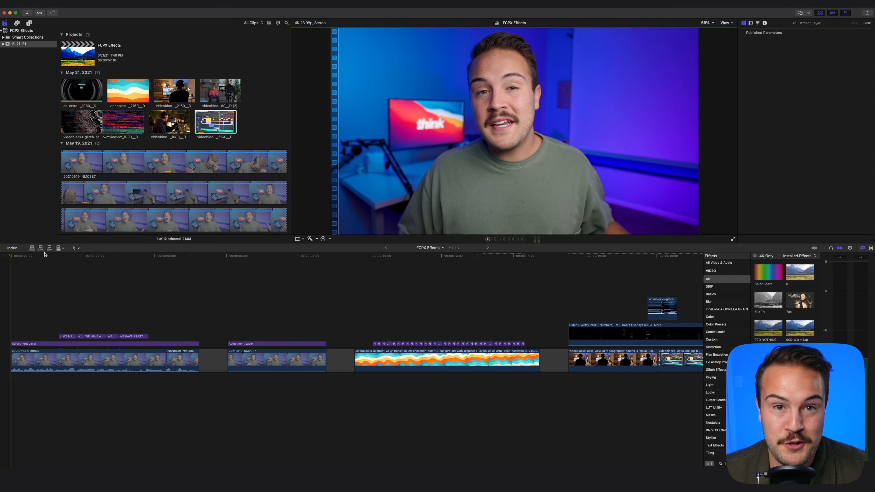
Play the finished word-by-word caption effect at the start of the FCPX Effects timeline.
{"action": "key", "text": "space"}
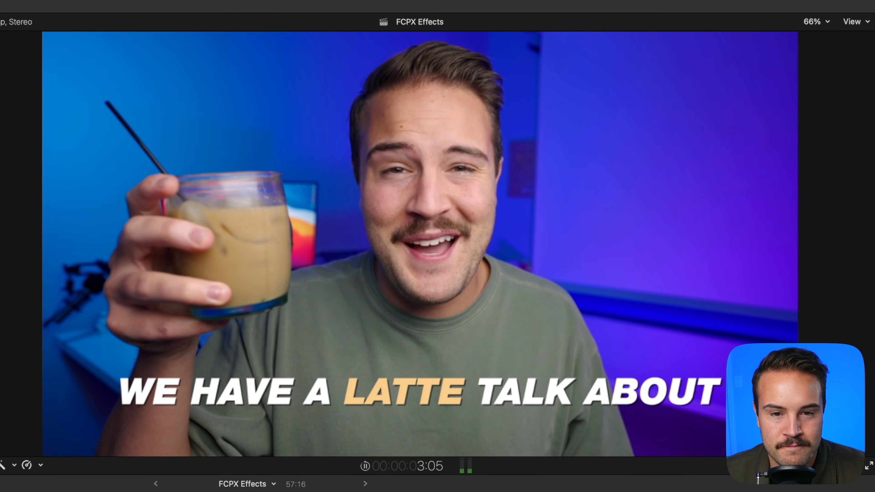
{"action": "key", "text": "space"}
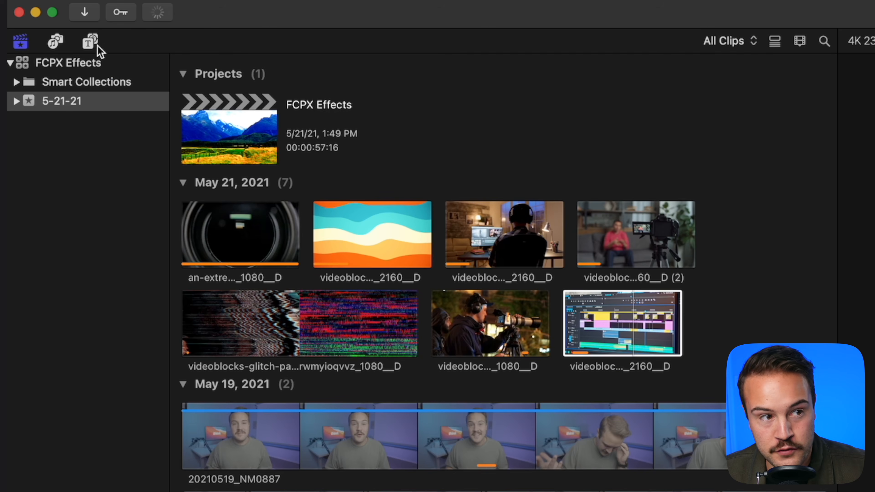
Search the installed titles for "cus" and place the Custom title above the first clip's adjustment layer.
{"action": "left_click", "coordinate": [29, 23]}
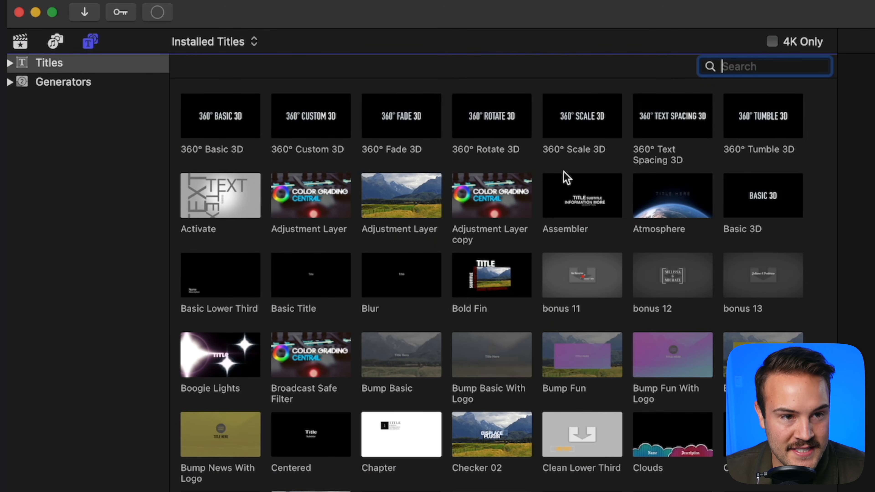
{"action": "type", "text": "cus"}
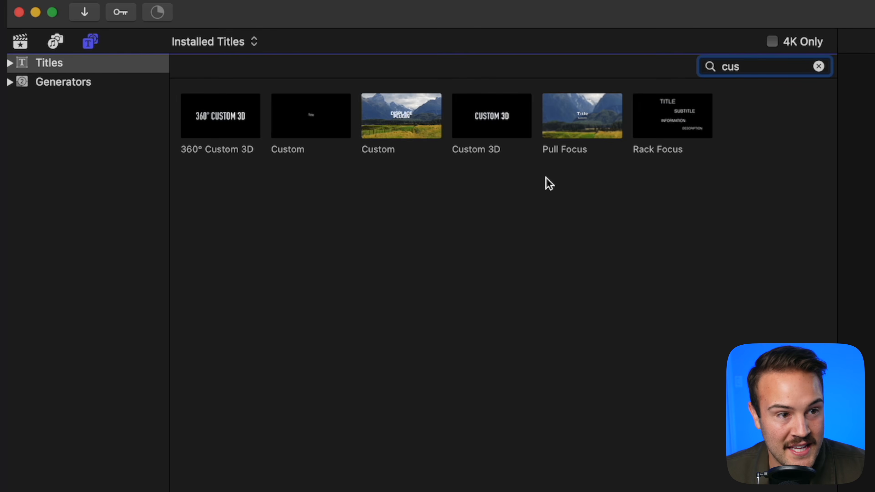
{"action": "left_click_drag", "start_coordinate": [309, 140], "coordinate": [79, 346]}
{"action": "left_click_drag", "start_coordinate": [124, 326], "coordinate": [124, 341]}
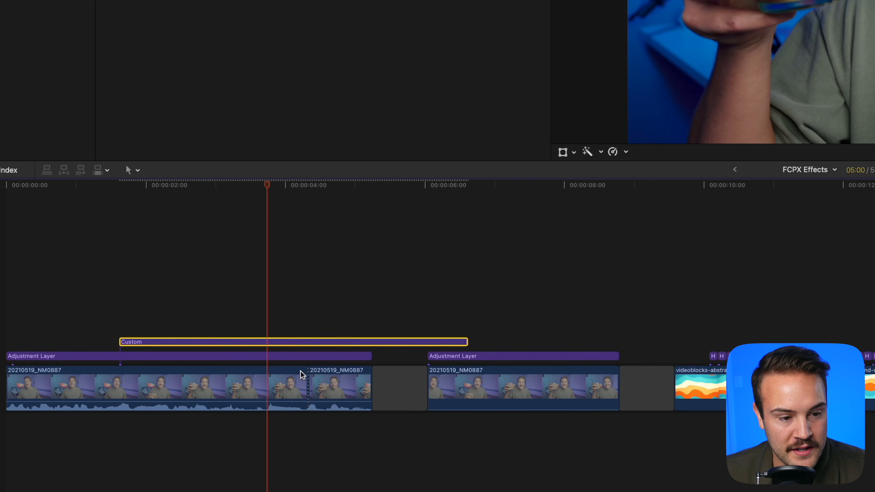
Trim the Custom title to the spoken phrase, 02:04 long, and give it the text "WE HAVE A LATTE TALK ABOUT" in Helvetica Neue Black Italic.
{"action": "left_click_drag", "start_coordinate": [467, 342], "coordinate": [240, 340]}
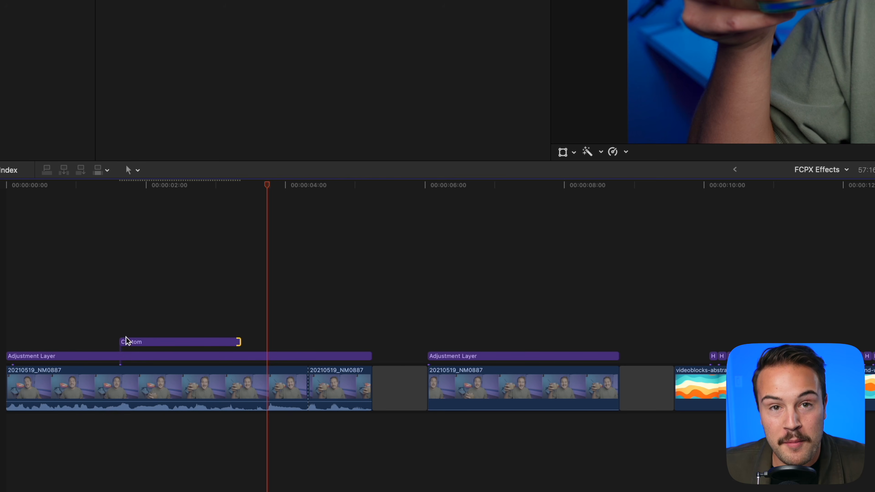
{"action": "left_click_drag", "start_coordinate": [120, 342], "coordinate": [111, 340]}
{"action": "key", "text": "space"}
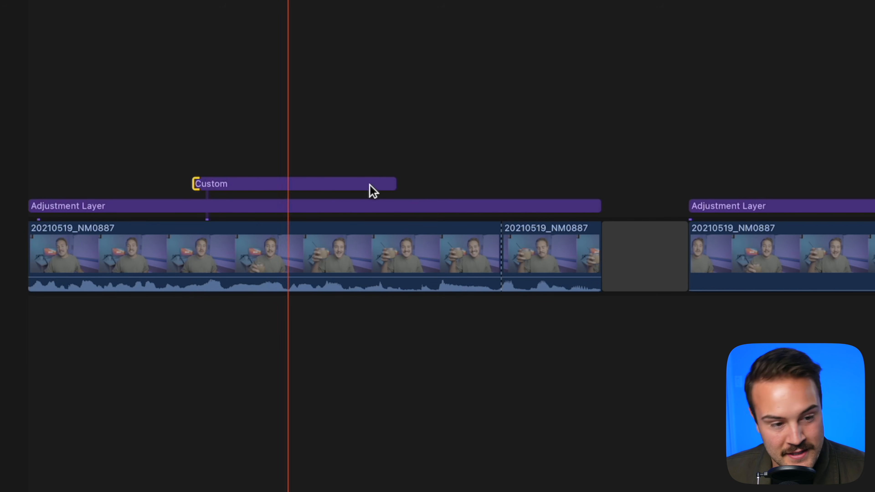
{"action": "left_click_drag", "start_coordinate": [395, 182], "coordinate": [426, 181]}
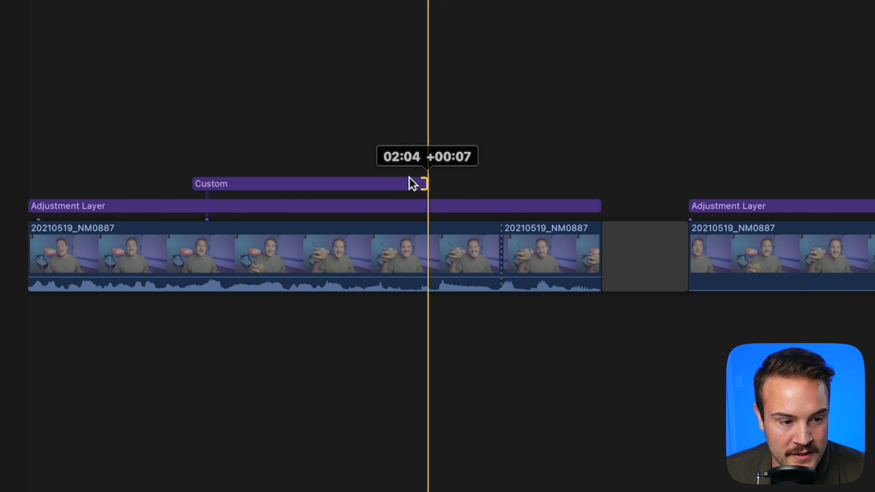
{"action": "left_click", "coordinate": [251, 186]}
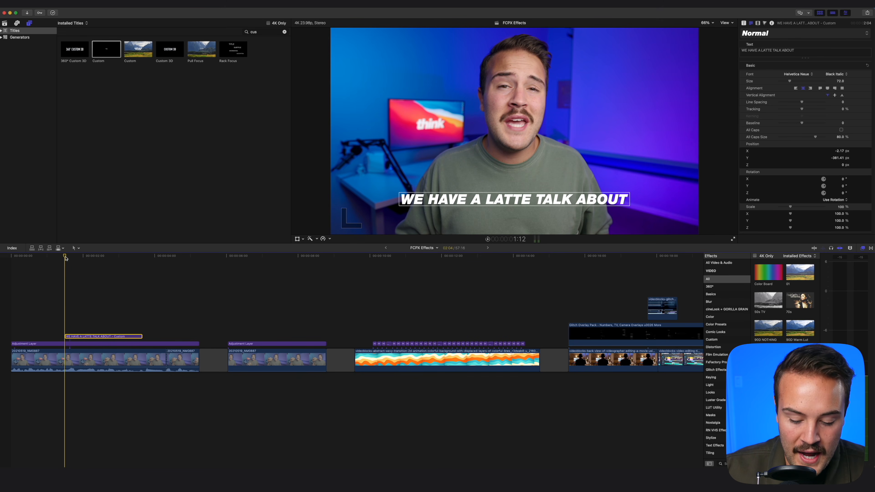
Split the caption title into six pieces, one per spoken word, and shift the last cut to just before 00:00:03:00.
{"action": "key", "text": "super+equal"}
{"action": "key", "text": "super+equal"}
{"action": "scroll", "coordinate": [94, 267], "scroll_direction": "left", "scroll_amount": 1}
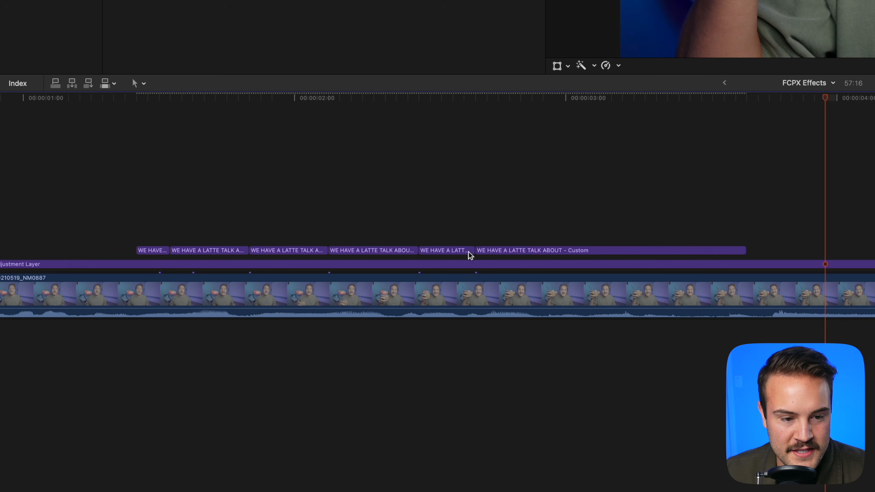
{"action": "left_click", "coordinate": [261, 336]}
{"action": "left_click_drag", "start_coordinate": [496, 250], "coordinate": [546, 251]}
Go back through the six caption pieces from the last to the first to check them against the words.
{"action": "left_click", "coordinate": [551, 251]}
{"action": "left_click", "coordinate": [464, 251]}
{"action": "left_click", "coordinate": [371, 251]}
{"action": "left_click", "coordinate": [302, 253]}
{"action": "left_click", "coordinate": [214, 251]}
{"action": "left_click", "coordinate": [153, 250]}
Crop the first caption piece in Trim mode so that only the word WE shows.
{"action": "left_click", "coordinate": [156, 250]}
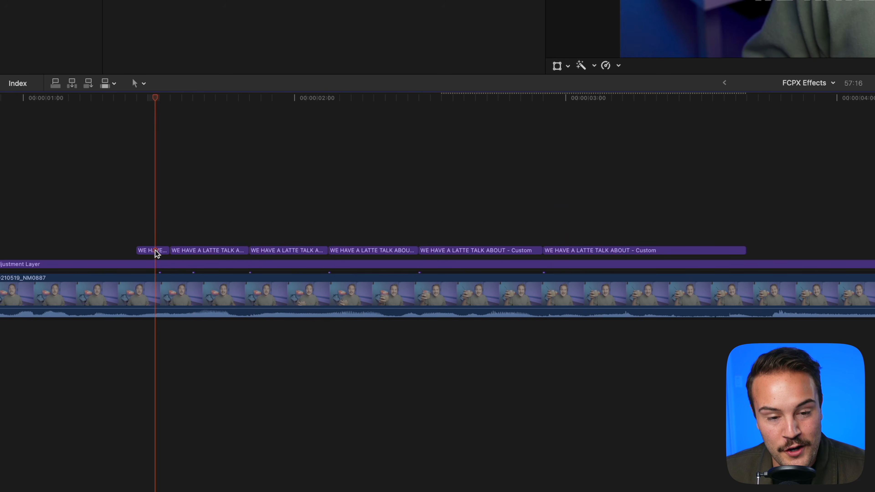
{"action": "left_click", "coordinate": [567, 66]}
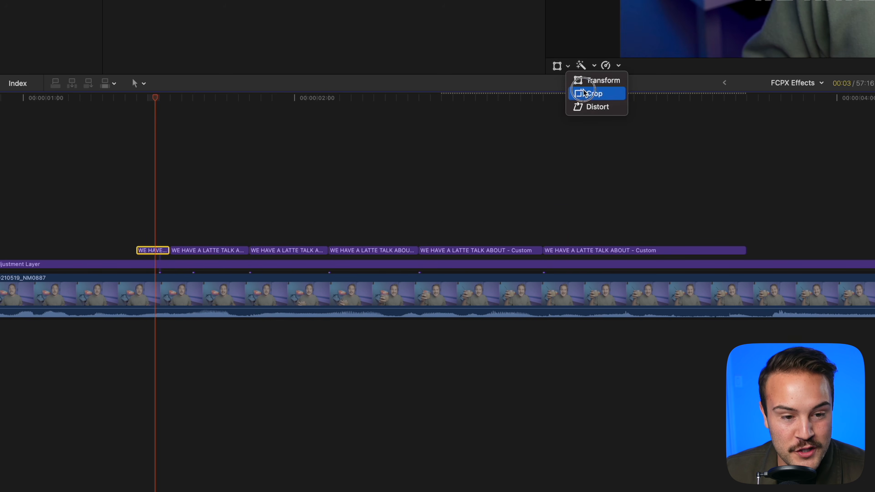
{"action": "left_click", "coordinate": [585, 92]}
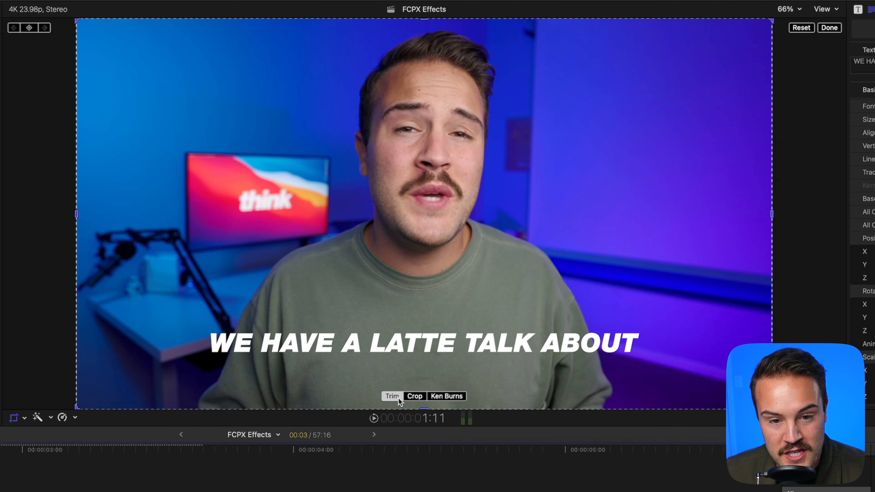
{"action": "left_click", "coordinate": [414, 397]}
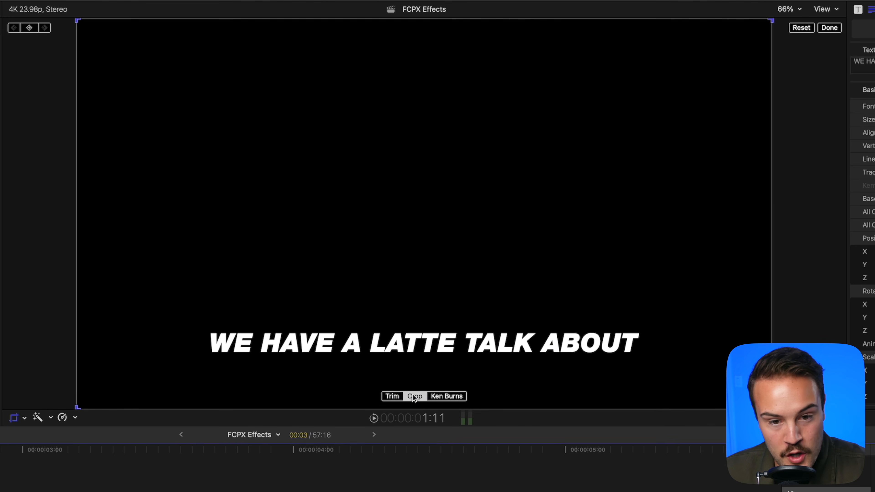
{"action": "left_click", "coordinate": [392, 397]}
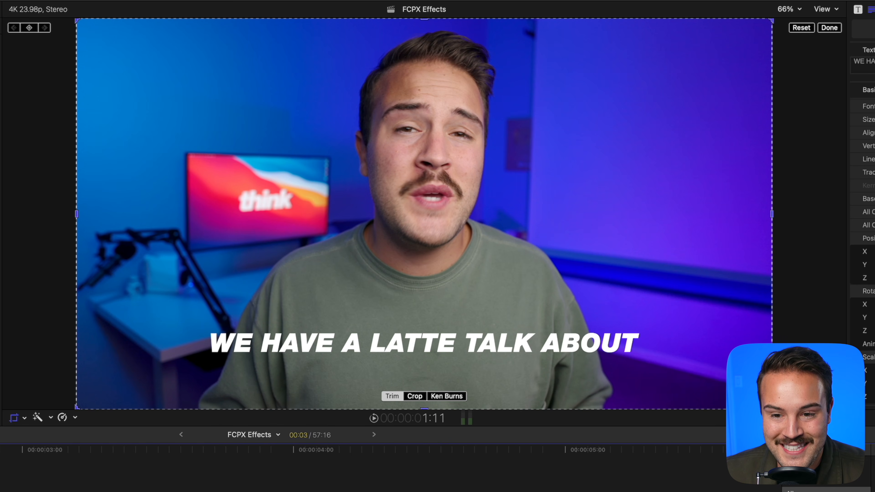
{"action": "left_click_drag", "start_coordinate": [425, 409], "coordinate": [424, 409]}
{"action": "left_click_drag", "start_coordinate": [772, 409], "coordinate": [259, 378]}
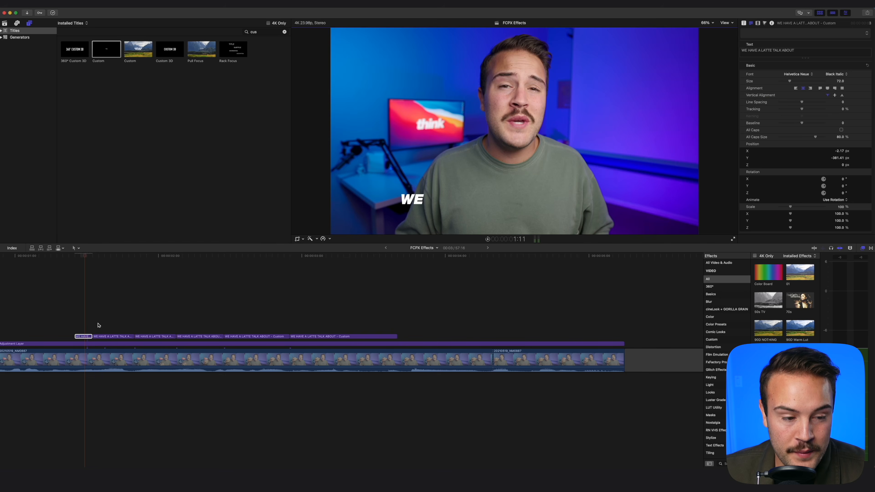
Crop the second caption piece in Trim mode so that only WE HAVE shows.
{"action": "left_click", "coordinate": [100, 329]}
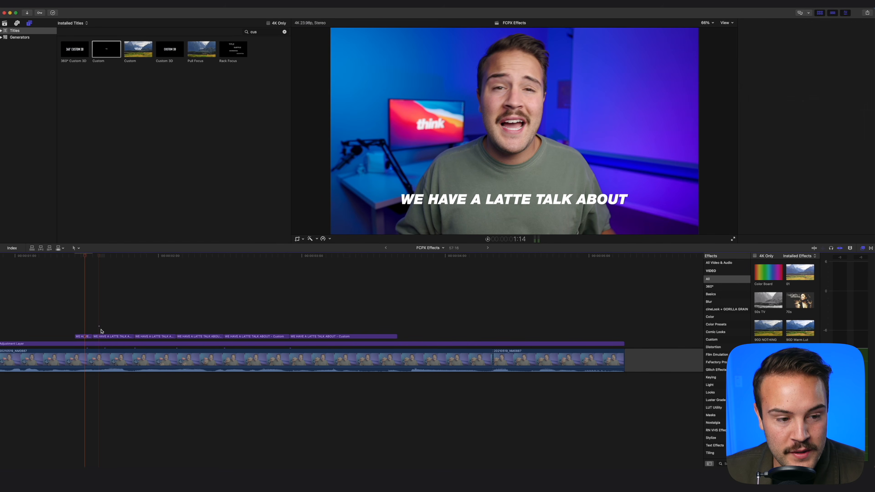
{"action": "left_click", "coordinate": [102, 337]}
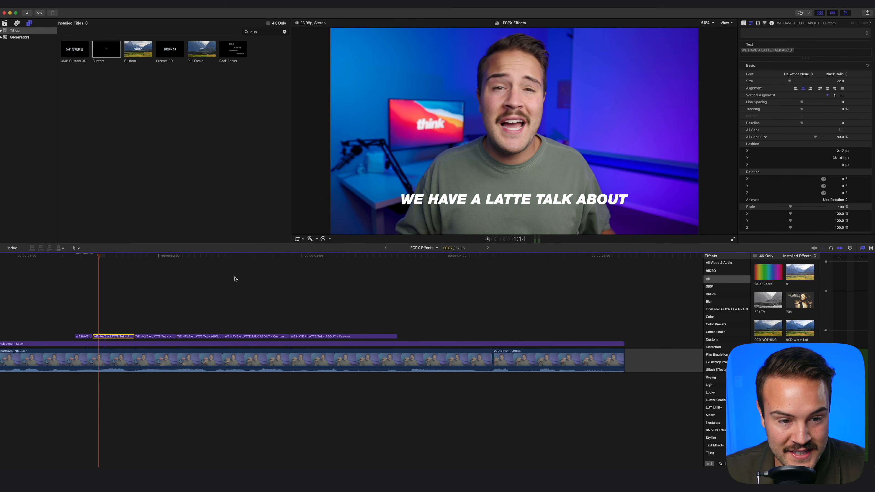
{"action": "left_click", "coordinate": [296, 239]}
{"action": "left_click_drag", "start_coordinate": [700, 234], "coordinate": [470, 229]}
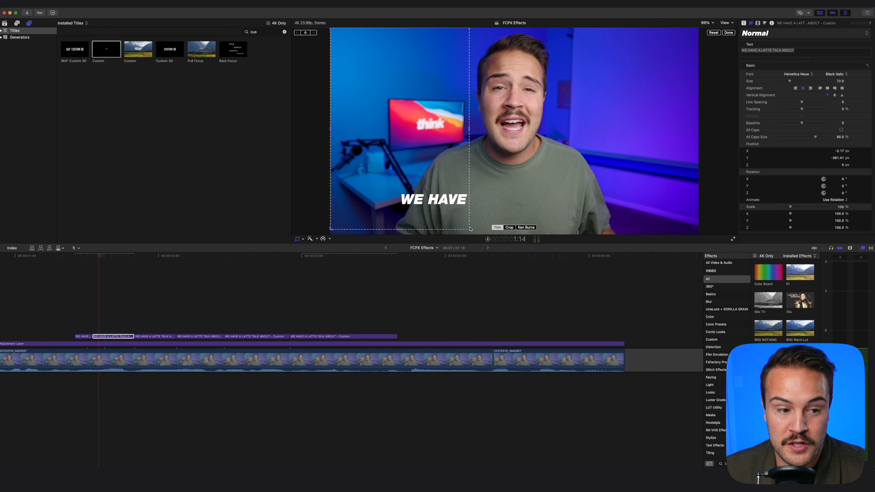
{"action": "key", "text": "space"}
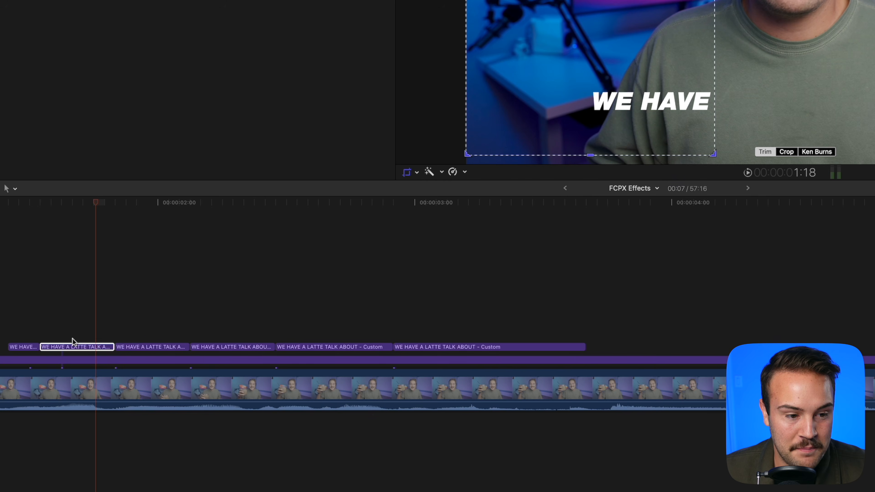
Copy the second caption piece's crop onto the third piece and widen it to reveal the word A.
{"action": "left_click", "coordinate": [122, 339]}
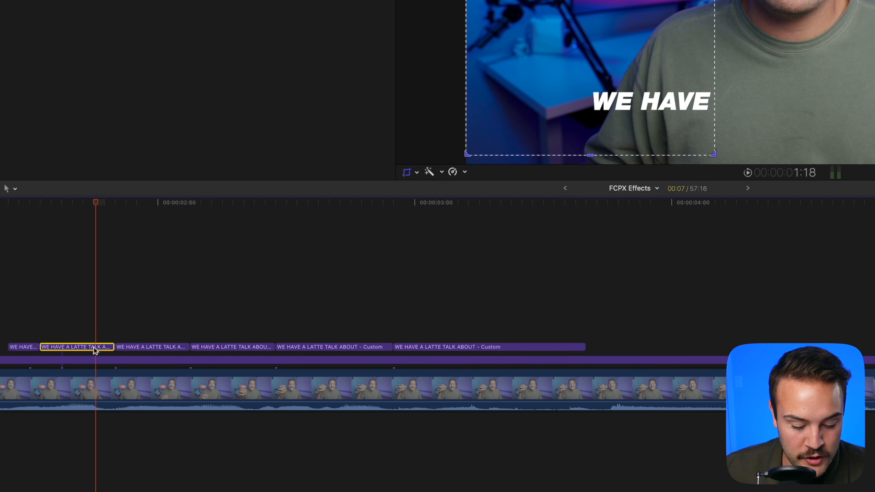
{"action": "left_click", "coordinate": [132, 330]}
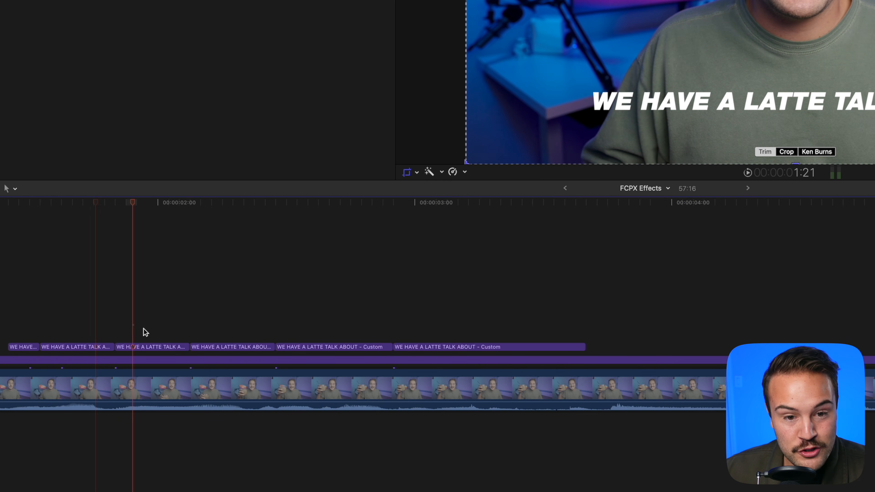
{"action": "left_click", "coordinate": [149, 349]}
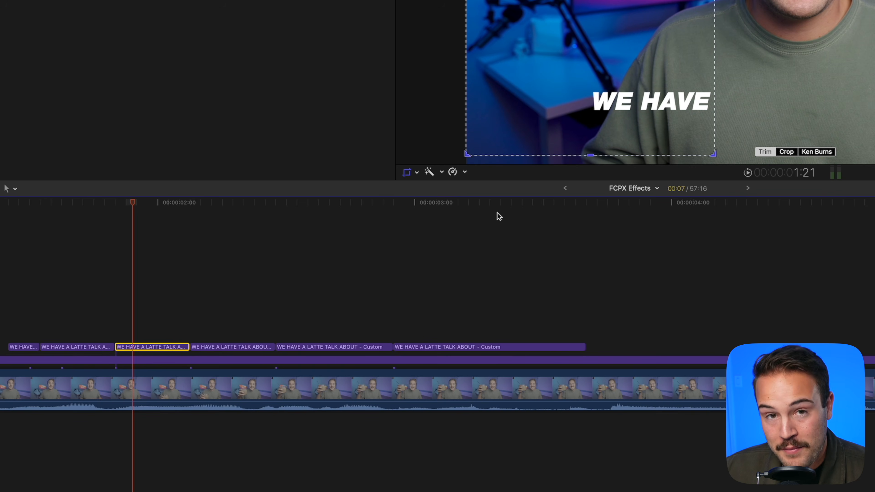
{"action": "left_click_drag", "start_coordinate": [714, 155], "coordinate": [740, 156]}
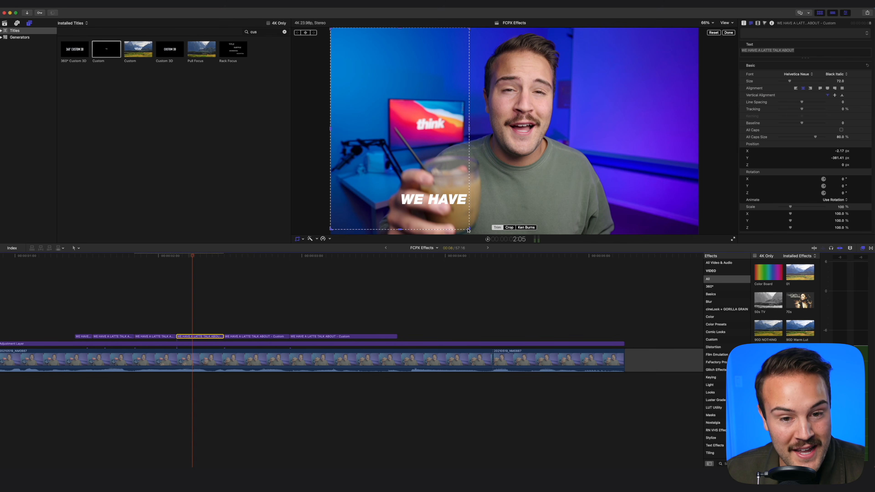
Reuse the copied crop on the fourth and fifth caption pieces, widening it to reveal LATTE and TALK, and leave the last piece uncropped.
{"action": "left_click_drag", "start_coordinate": [469, 230], "coordinate": [535, 230]}
{"action": "left_click", "coordinate": [251, 337]}
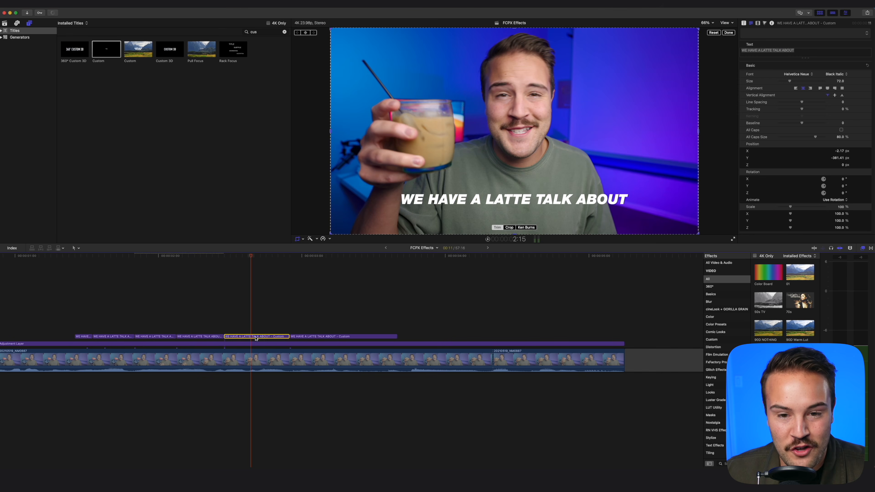
{"action": "key", "text": "alt+super+v"}
{"action": "left_click_drag", "start_coordinate": [469, 230], "coordinate": [582, 225]}
{"action": "left_click", "coordinate": [322, 336]}
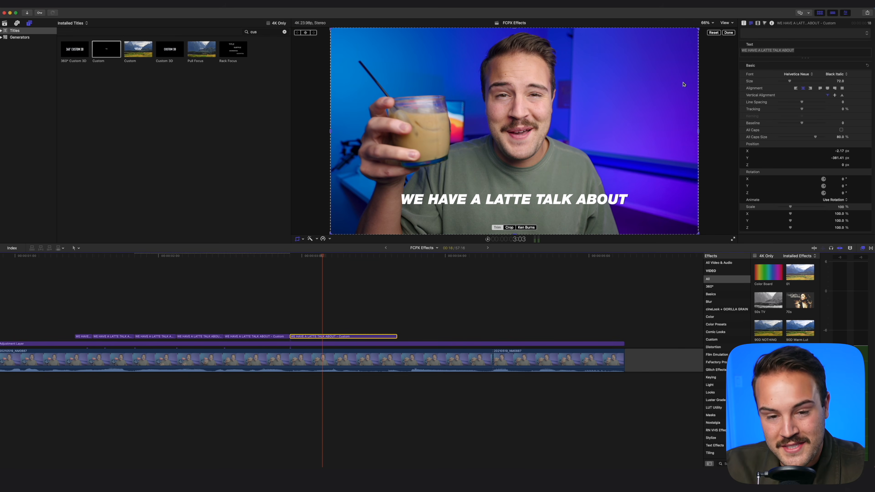
{"action": "left_click", "coordinate": [728, 33]}
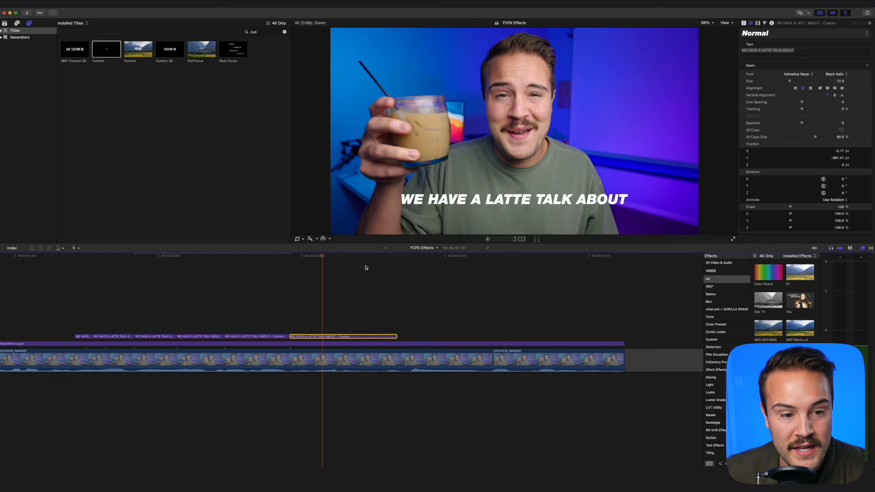
Play back the word-by-word caption and move the cut between the fourth and fifth pieces slightly later to match the speech.
{"action": "scroll", "coordinate": [240, 261], "scroll_direction": "left", "scroll_amount": 3}
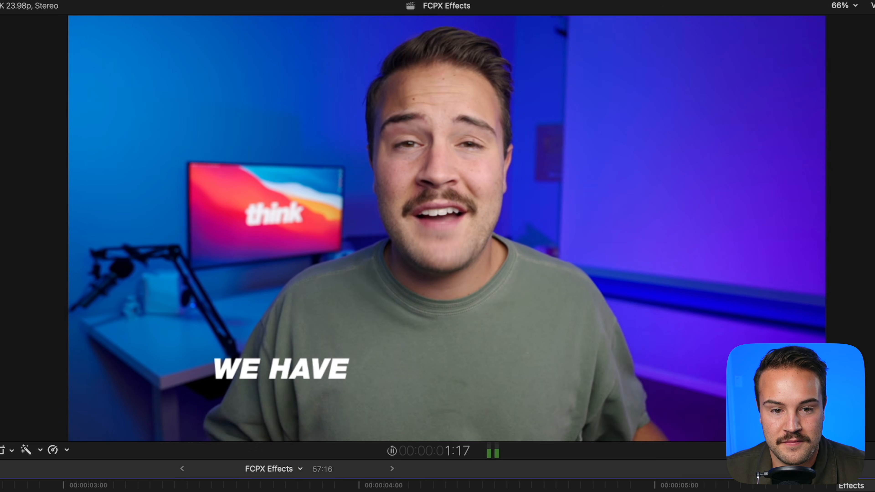
{"action": "key", "text": "space"}
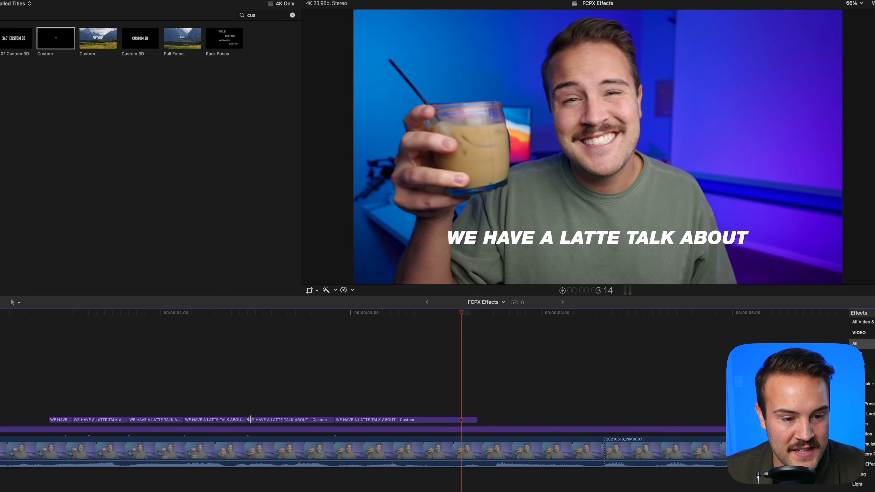
{"action": "left_click_drag", "start_coordinate": [251, 420], "coordinate": [271, 420]}
{"action": "left_click", "coordinate": [31, 376]}
{"action": "key", "text": "space"}
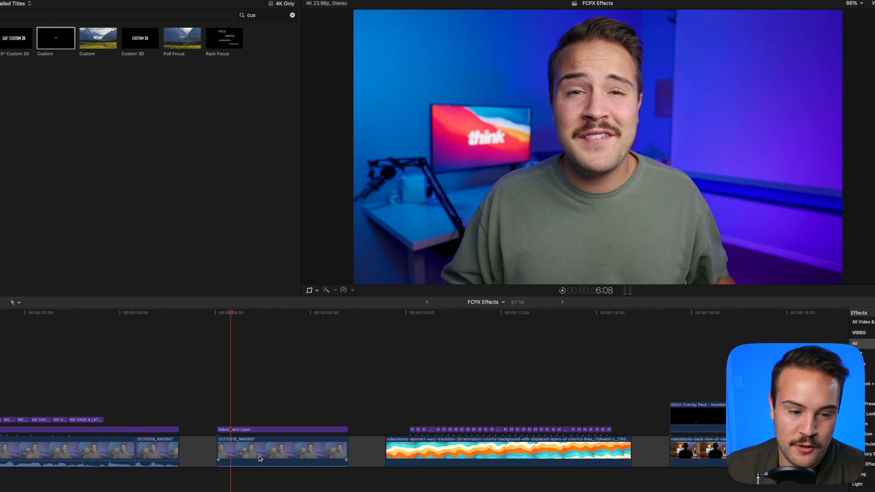
Duplicate the 20210519_NM0887 clip beneath the adjustment layer at 6:01 and stack the copy directly above the original.
{"action": "left_click", "coordinate": [247, 454]}
{"action": "left_click_drag", "start_coordinate": [231, 312], "coordinate": [284, 317]}
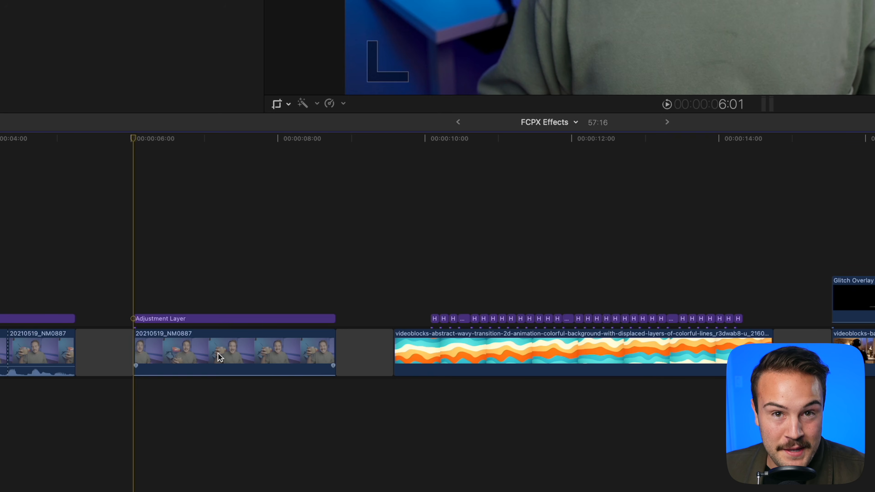
{"action": "left_click", "coordinate": [273, 453]}
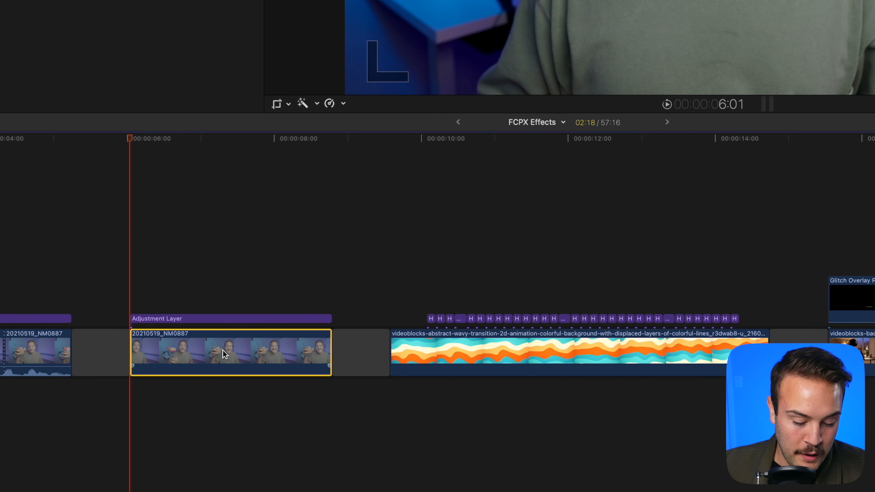
{"action": "key", "text": "super+v"}
{"action": "left_click_drag", "start_coordinate": [155, 371], "coordinate": [157, 304]}
{"action": "left_click", "coordinate": [152, 217]}
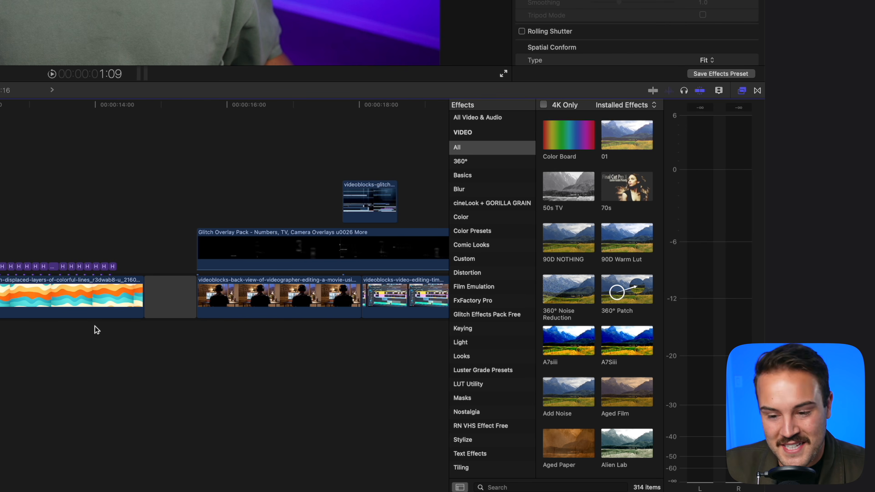
Find the Pixellate effect by searching for "pixel" and apply it to the upper copy of the clip.
{"action": "left_click", "coordinate": [486, 192]}
{"action": "left_click_drag", "start_coordinate": [560, 190], "coordinate": [282, 419]}
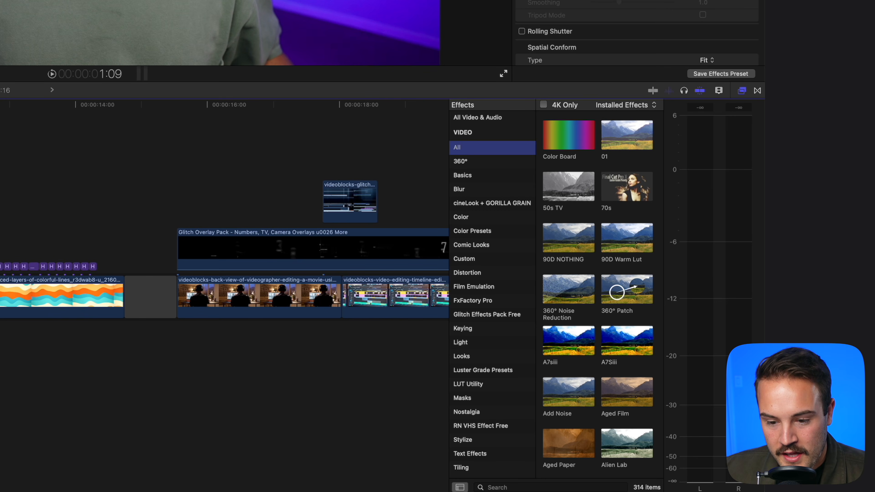
{"action": "left_click", "coordinate": [503, 488]}
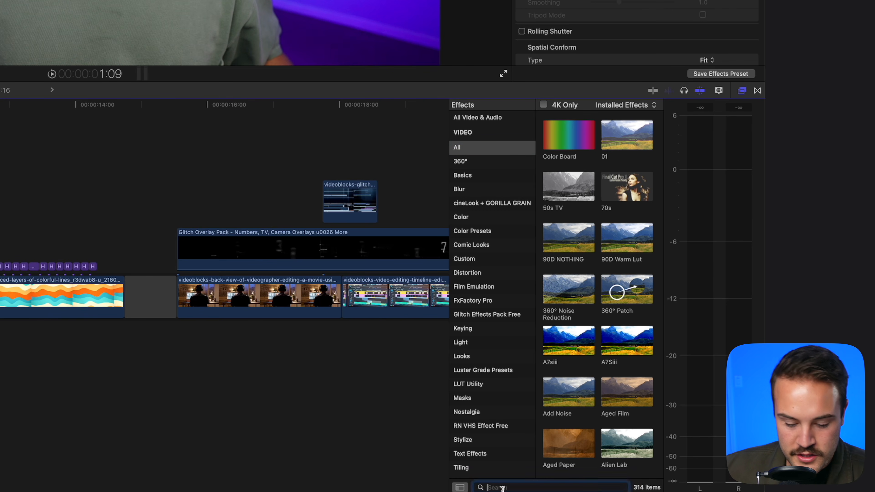
{"action": "type", "text": "pixel"}
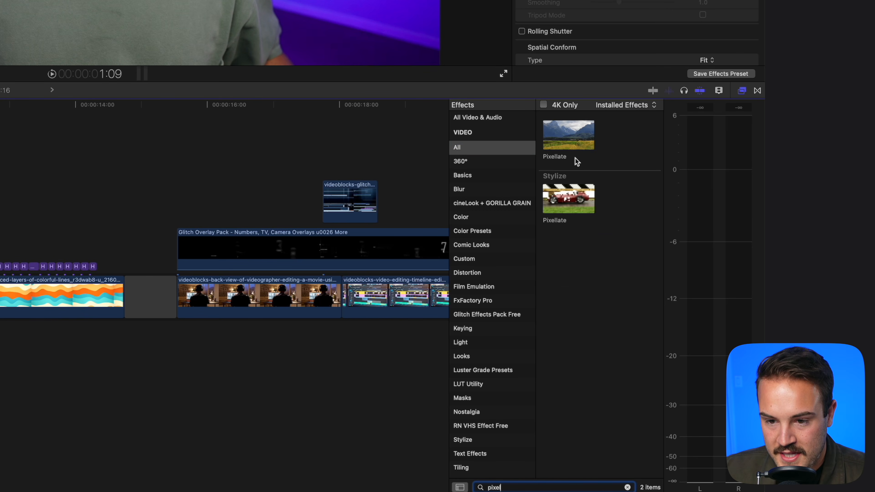
{"action": "left_click_drag", "start_coordinate": [577, 141], "coordinate": [280, 419]}
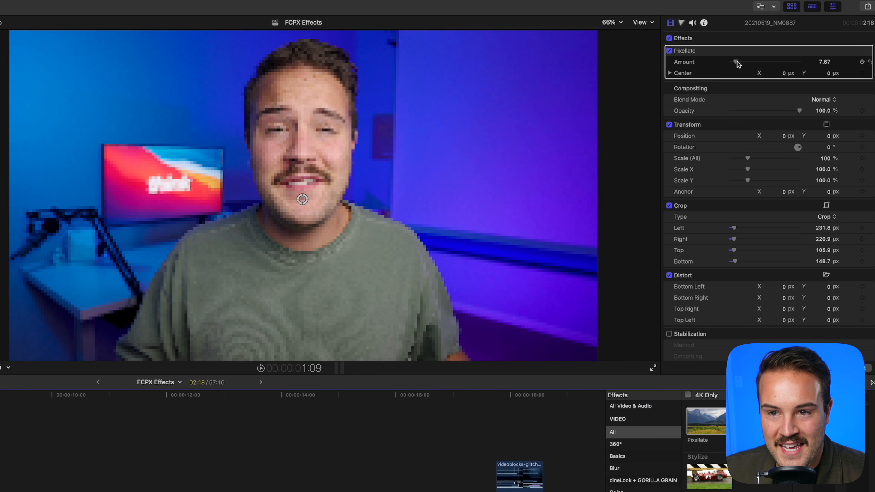
Raise the Pixellate amount to 33.7 after previewing the effect up to where the glass is held up.
{"action": "left_click_drag", "start_coordinate": [738, 62], "coordinate": [746, 63]}
{"action": "key", "text": "space"}
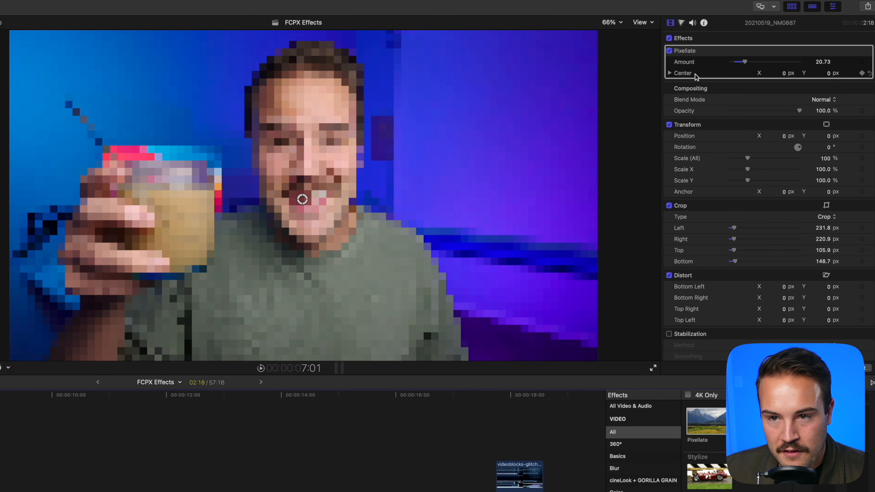
{"action": "left_click_drag", "start_coordinate": [745, 62], "coordinate": [754, 63]}
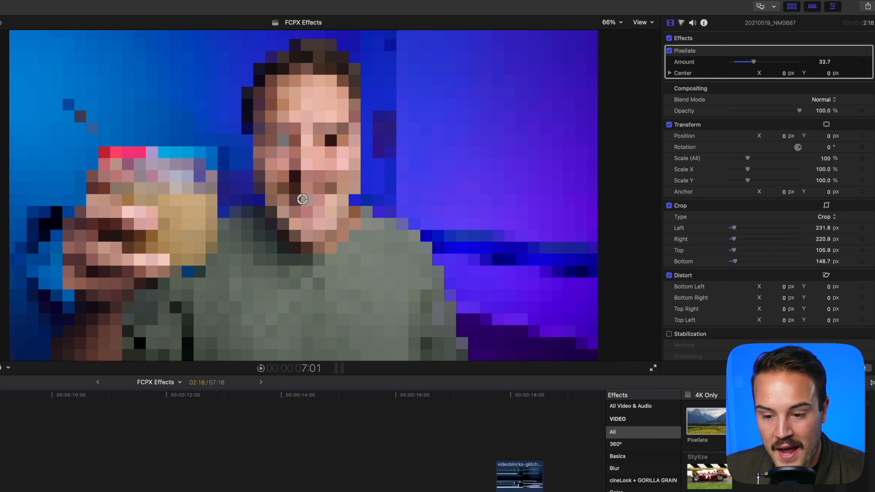
Search the effects for "mask" and add Draw Mask to the upper pixellated clip.
{"action": "type", "text": "mask"}
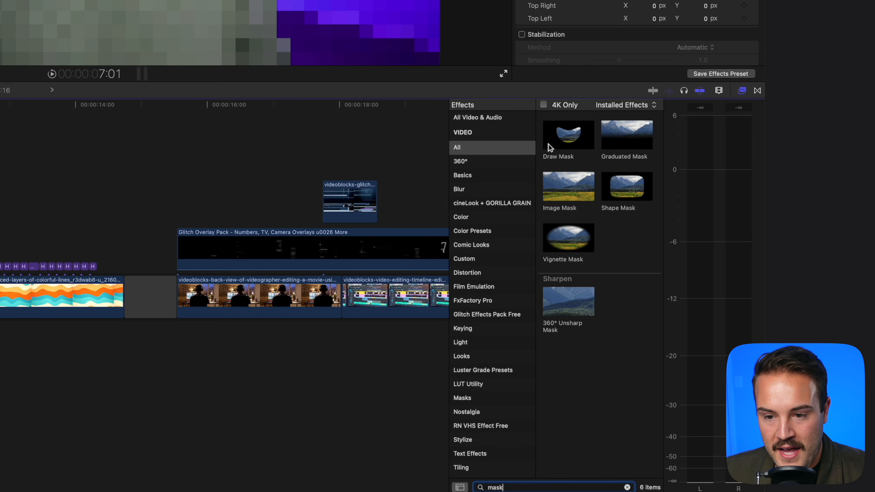
{"action": "left_click_drag", "start_coordinate": [569, 141], "coordinate": [0, 253]}
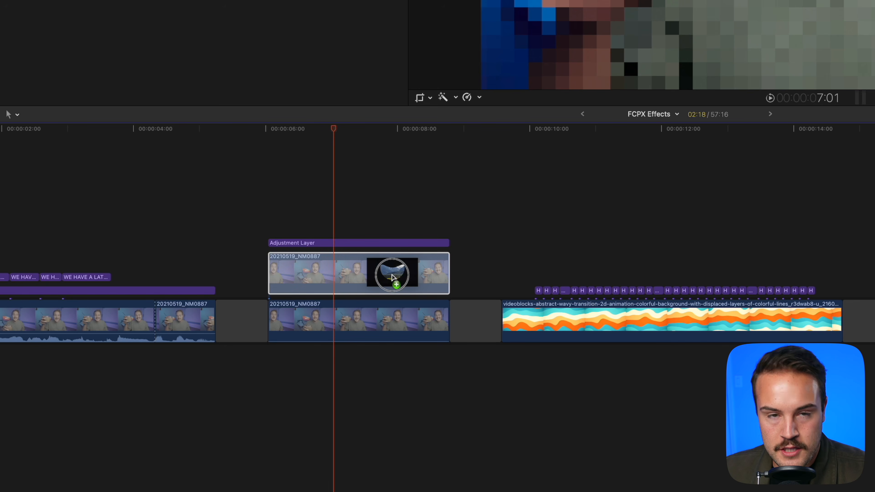
{"action": "left_click_drag", "start_coordinate": [392, 277], "coordinate": [393, 277]}
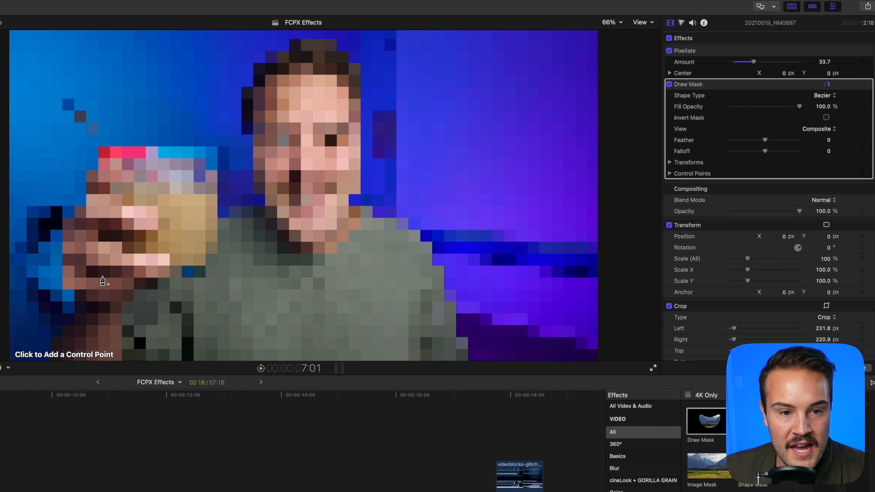
Draw a closed mask around the held-up glass and its straw, and adjust the control points to cover the whole glass.
{"action": "left_click", "coordinate": [106, 222]}
{"action": "left_click_drag", "start_coordinate": [141, 254], "coordinate": [163, 269]}
{"action": "left_click", "coordinate": [183, 270]}
{"action": "left_click", "coordinate": [201, 262]}
{"action": "left_click", "coordinate": [213, 243]}
{"action": "left_click", "coordinate": [213, 214]}
{"action": "left_click", "coordinate": [216, 188]}
{"action": "left_click", "coordinate": [186, 163]}
{"action": "left_click", "coordinate": [177, 145]}
{"action": "left_click", "coordinate": [129, 144]}
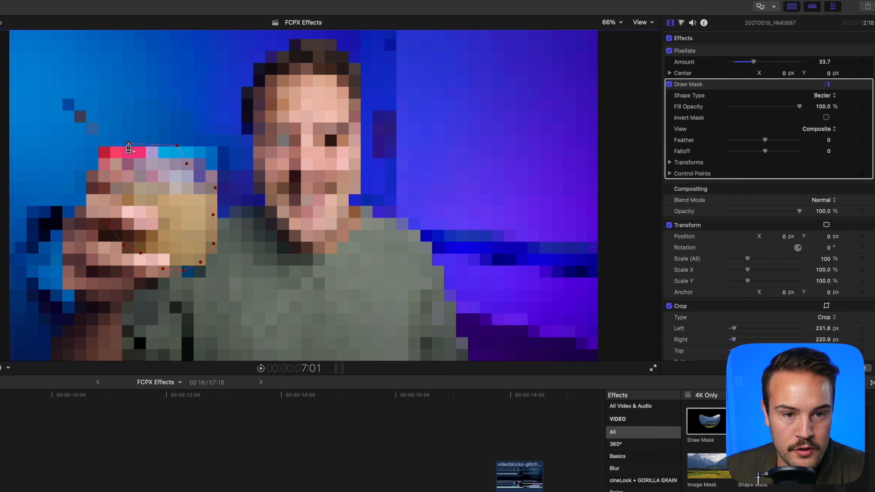
{"action": "left_click", "coordinate": [79, 88]}
{"action": "left_click", "coordinate": [50, 99]}
{"action": "left_click", "coordinate": [87, 146]}
{"action": "left_click", "coordinate": [90, 203]}
{"action": "left_click", "coordinate": [105, 222]}
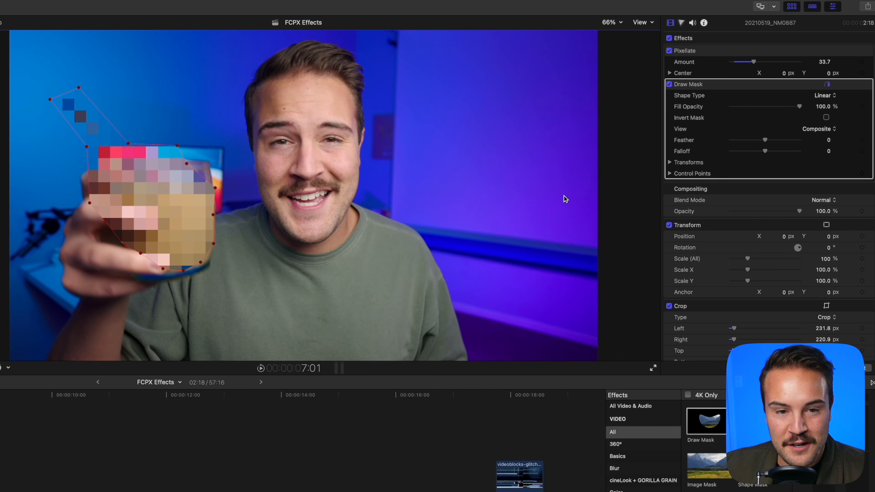
{"action": "left_click_drag", "start_coordinate": [186, 164], "coordinate": [211, 160]}
{"action": "left_click_drag", "start_coordinate": [184, 271], "coordinate": [87, 220]}
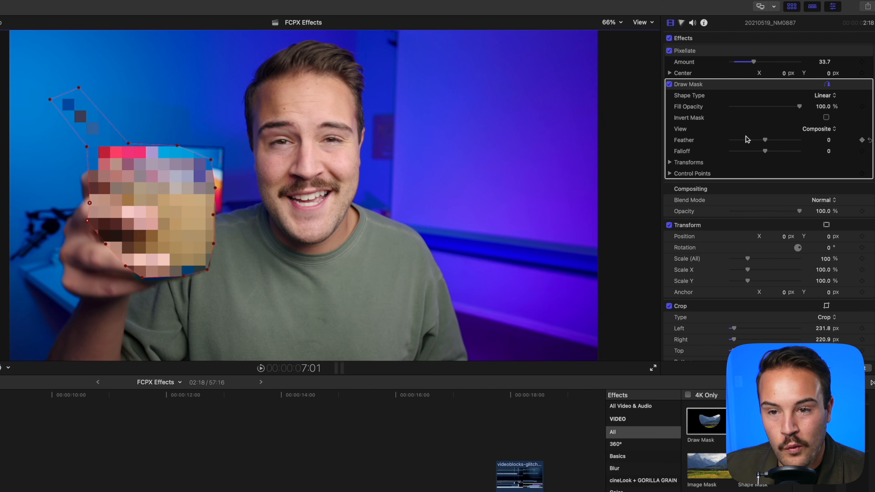
Set the Draw Mask feather to 263.
{"action": "left_click_drag", "start_coordinate": [765, 140], "coordinate": [823, 142]}
{"action": "left_click", "coordinate": [823, 141]}
{"action": "type", "text": "247"}
{"action": "key", "text": "Return"}
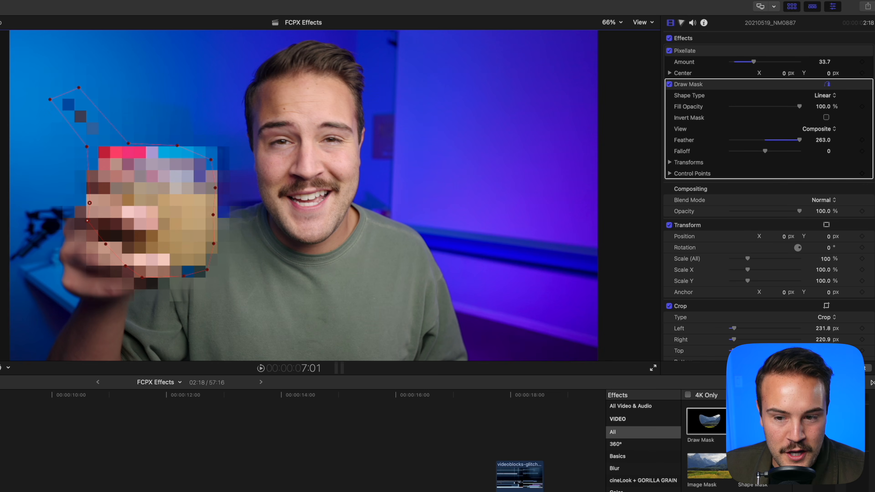
At 6:12, move the mask down to where the glass enters the frame and add a keyframe for the mask's position.
{"action": "left_click_drag", "start_coordinate": [41, 344], "coordinate": [60, 372]}
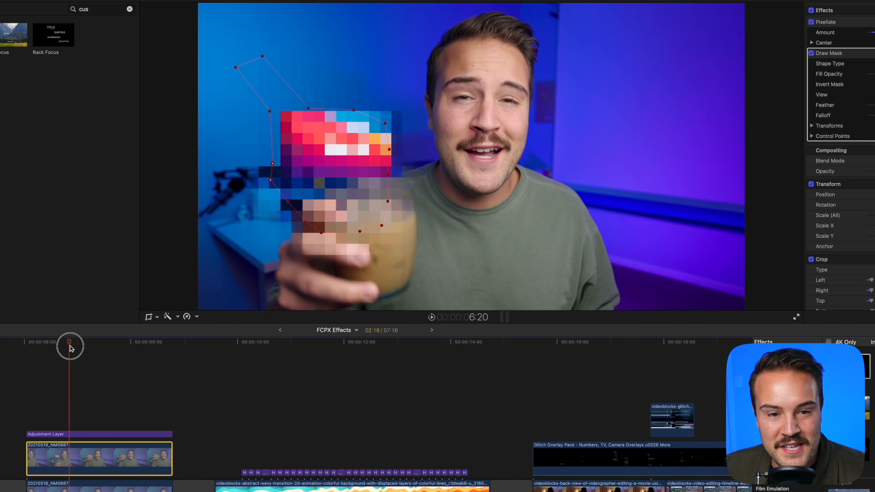
{"action": "left_click", "coordinate": [86, 348]}
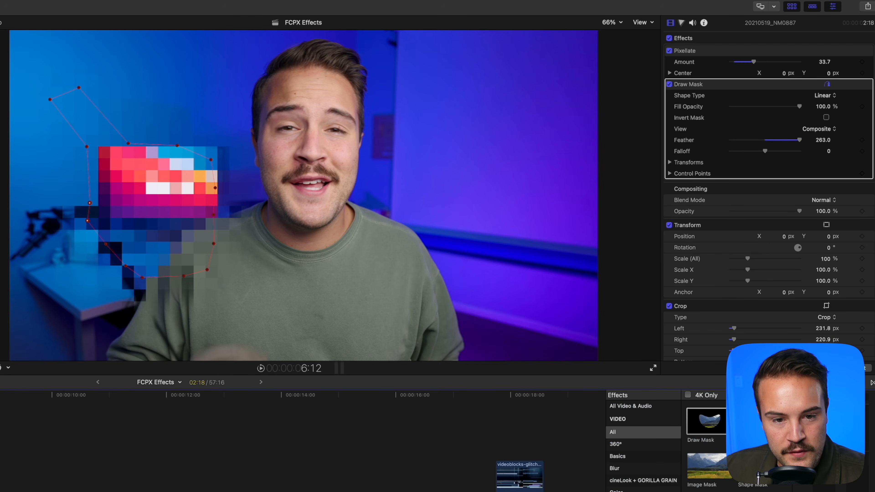
{"action": "key", "text": "Left"}
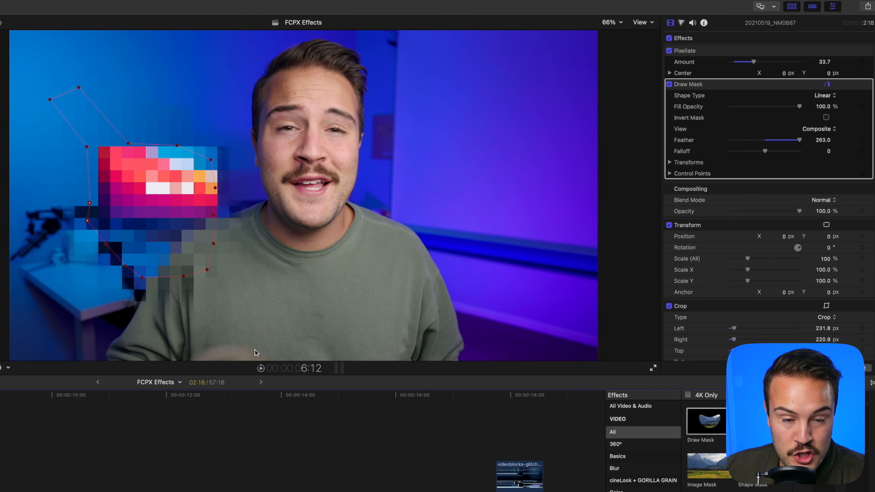
{"action": "mouse_move", "coordinate": [157, 199]}
{"action": "left_mouse_down"}
{"action": "mouse_move", "coordinate": [215, 254]}
{"action": "mouse_move", "coordinate": [244, 414]}
{"action": "mouse_move", "coordinate": [287, 489]}
{"action": "mouse_move", "coordinate": [273, 457]}
{"action": "mouse_move", "coordinate": [225, 401]}
{"action": "mouse_move", "coordinate": [214, 406]}
{"action": "left_mouse_up"}
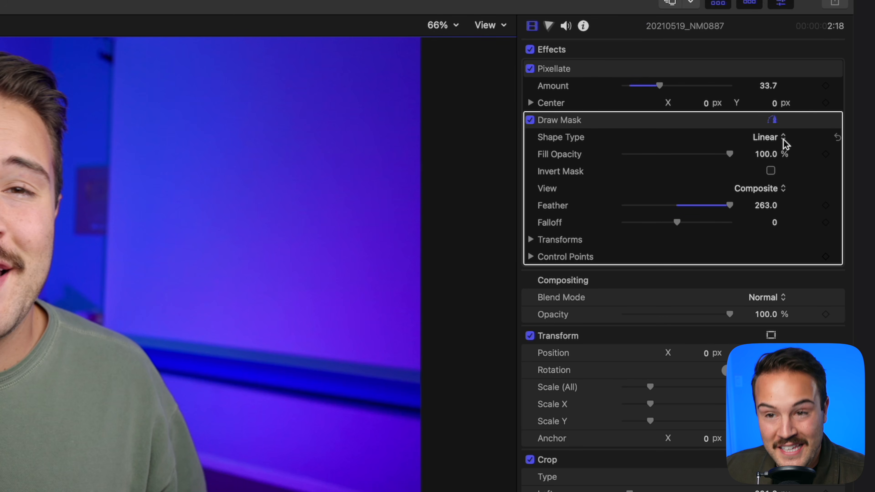
{"action": "left_click", "coordinate": [531, 240]}
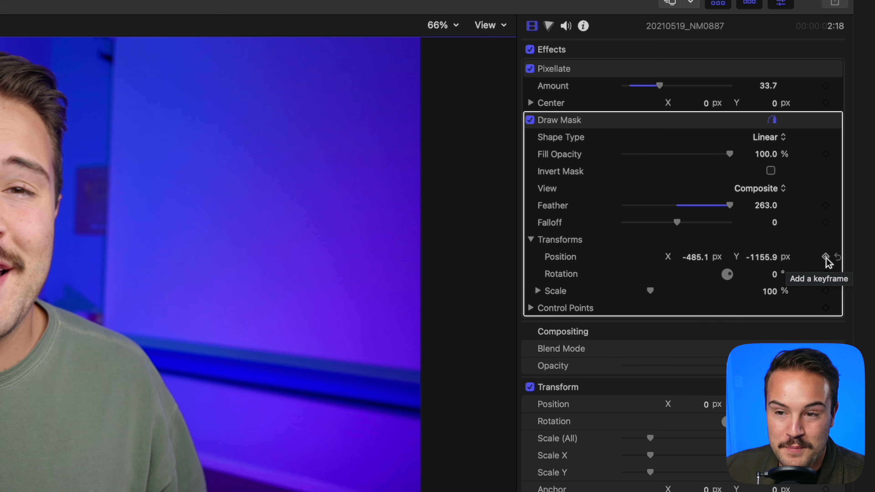
{"action": "left_click", "coordinate": [826, 257]}
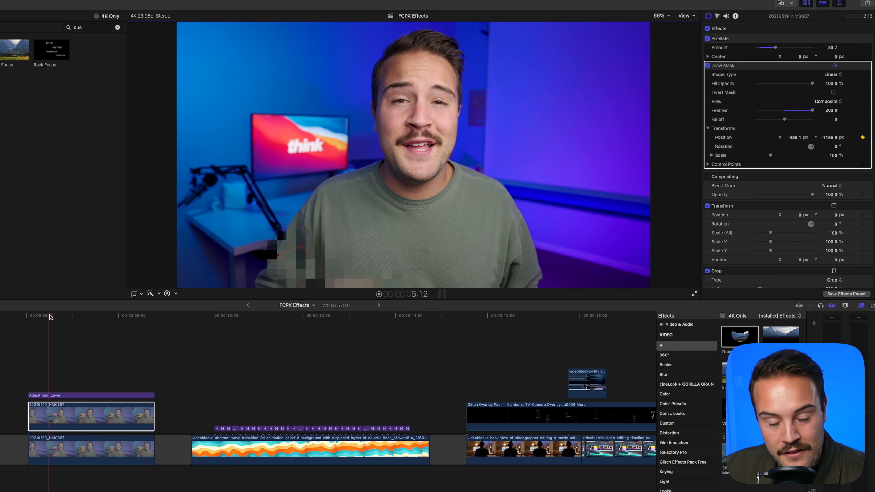
Move the mask up to follow the rising glass at 6:15 and again at 6:18.
{"action": "key", "text": "Right"}
{"action": "key", "text": "Right"}
{"action": "key", "text": "Right"}
{"action": "left_click_drag", "start_coordinate": [310, 279], "coordinate": [297, 219]}
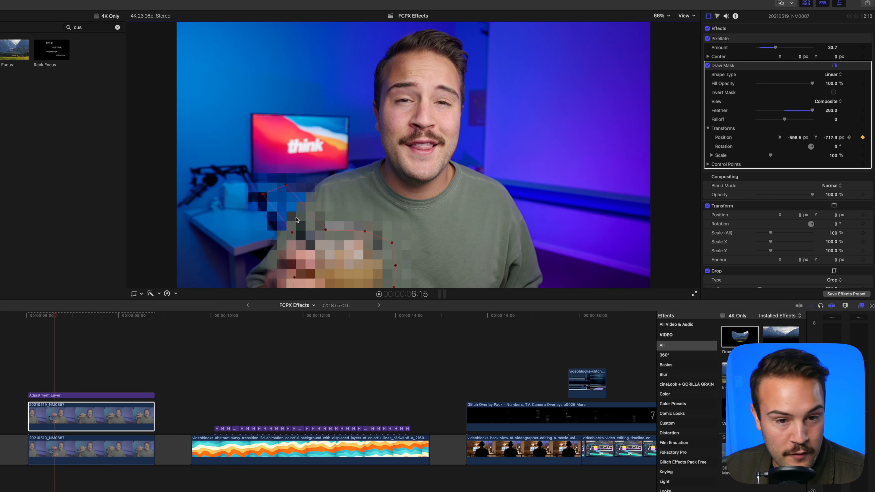
{"action": "key", "text": "Right"}
{"action": "key", "text": "Right"}
{"action": "key", "text": "Right"}
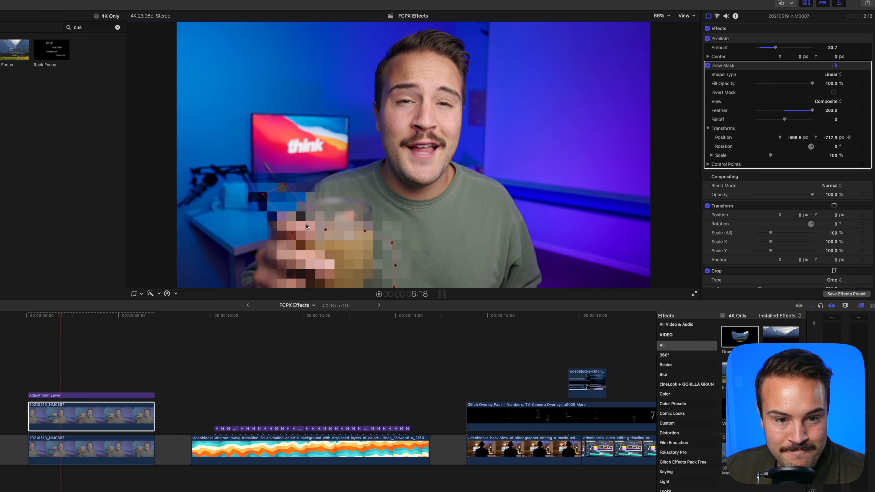
{"action": "left_click_drag", "start_coordinate": [342, 266], "coordinate": [331, 231]}
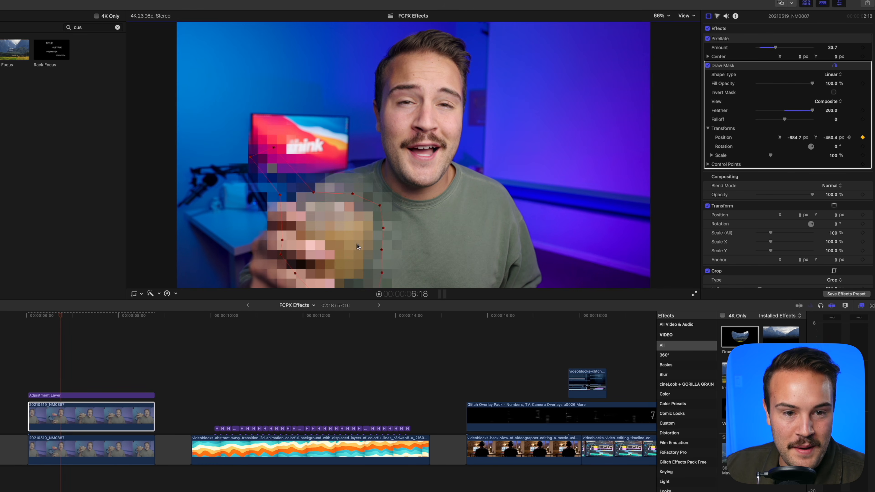
Advance nine frames to 7:03 and move the mask over the fully raised glass.
{"action": "key", "text": "Right"}
{"action": "key", "text": "Right"}
{"action": "key", "text": "Right"}
{"action": "key", "text": "Right"}
{"action": "key", "text": "Right"}
{"action": "key", "text": "Right"}
{"action": "key", "text": "Right"}
{"action": "key", "text": "Right"}
{"action": "key", "text": "Right"}
{"action": "left_click_drag", "start_coordinate": [358, 246], "coordinate": [306, 170]}
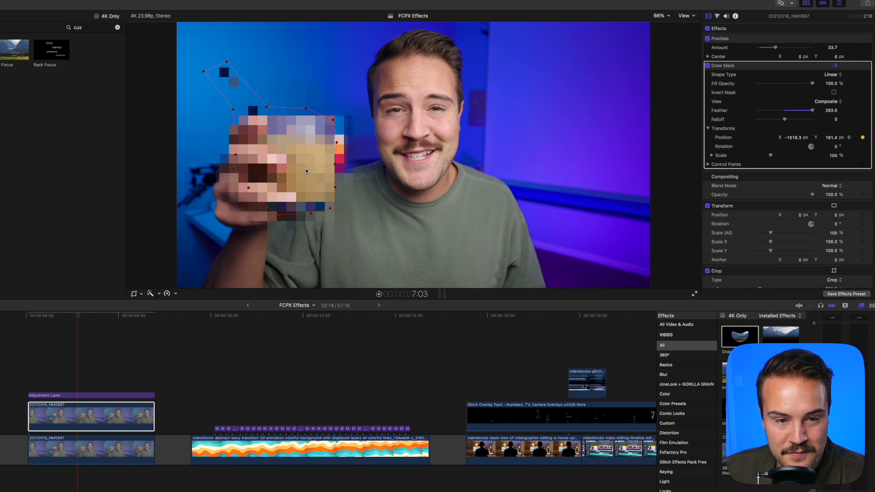
Play back the tracking, return to the 6:12 keyframe, and at 6:09 move the mask below the frame.
{"action": "key", "text": "space"}
{"action": "left_click", "coordinate": [28, 316]}
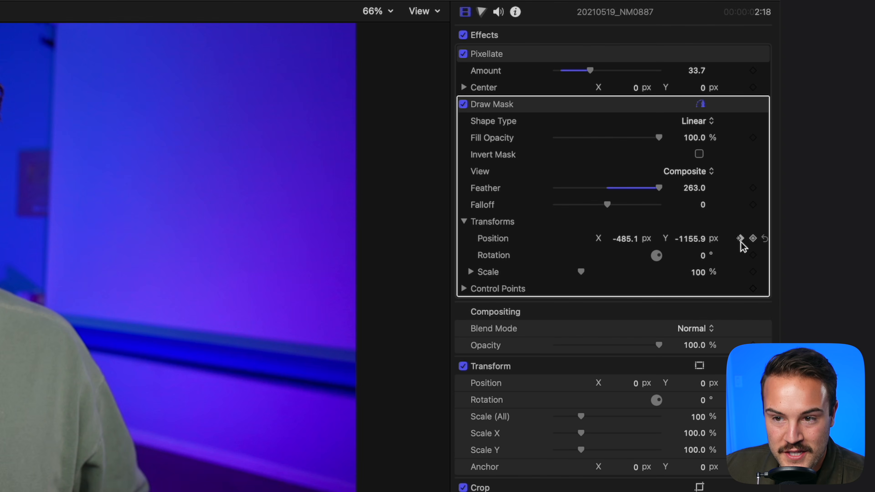
{"action": "left_click", "coordinate": [857, 139]}
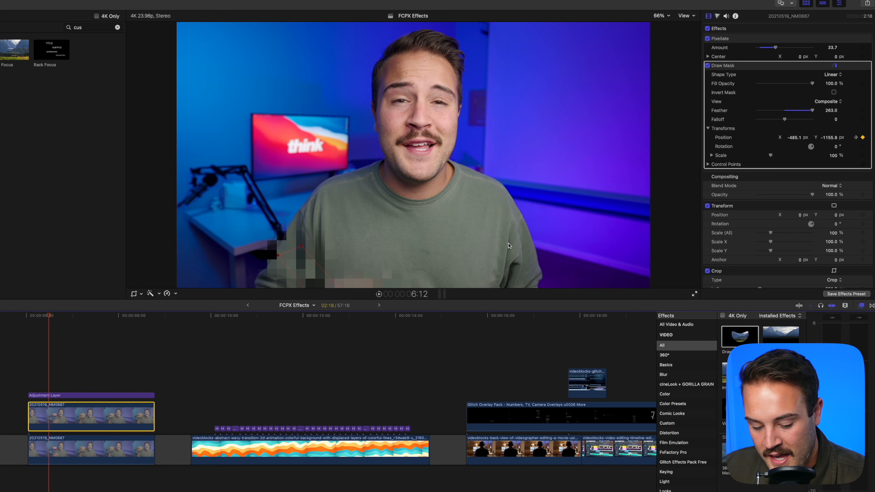
{"action": "key", "text": "Left"}
{"action": "key", "text": "Left"}
{"action": "key", "text": "Left"}
{"action": "left_click", "coordinate": [311, 278]}
{"action": "left_click_drag", "start_coordinate": [312, 277], "coordinate": [320, 348]}
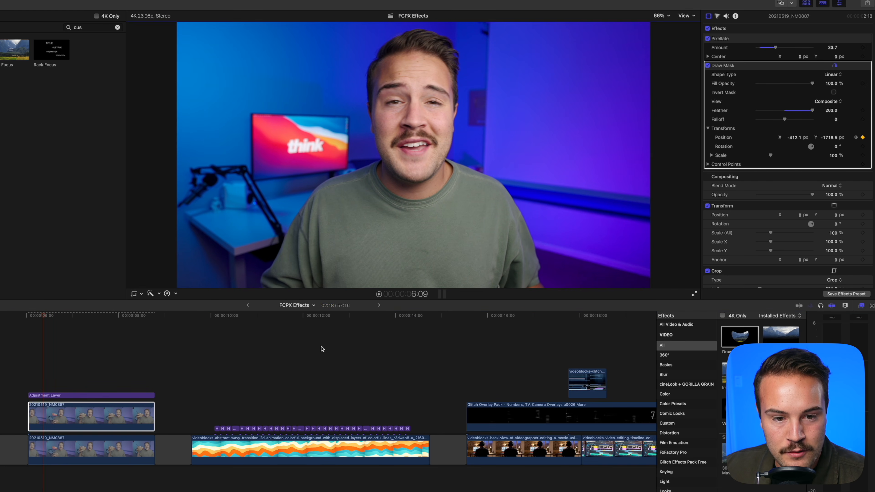
Review the mask's motion from its first keyframe through the clip and check the glass coverage at 7:06.
{"action": "key", "text": "Right"}
{"action": "key", "text": "Right"}
{"action": "key", "text": "Right"}
{"action": "key", "text": "Right"}
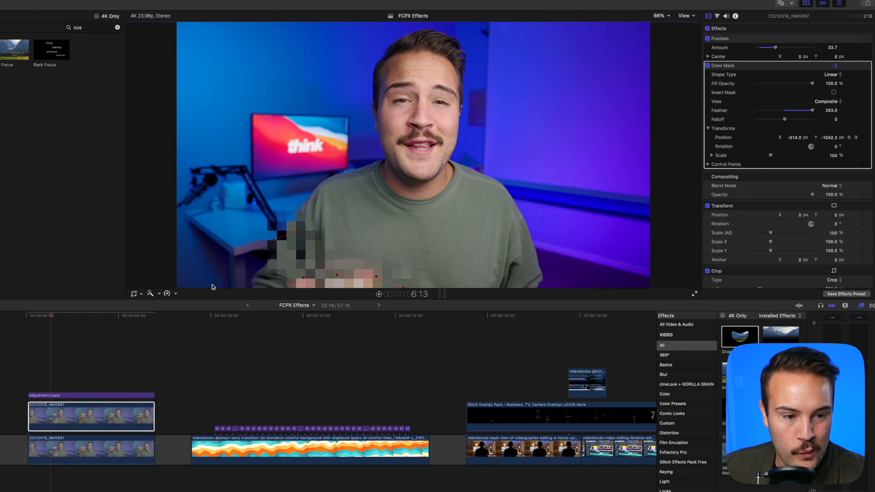
{"action": "left_click_drag", "start_coordinate": [50, 318], "coordinate": [29, 318]}
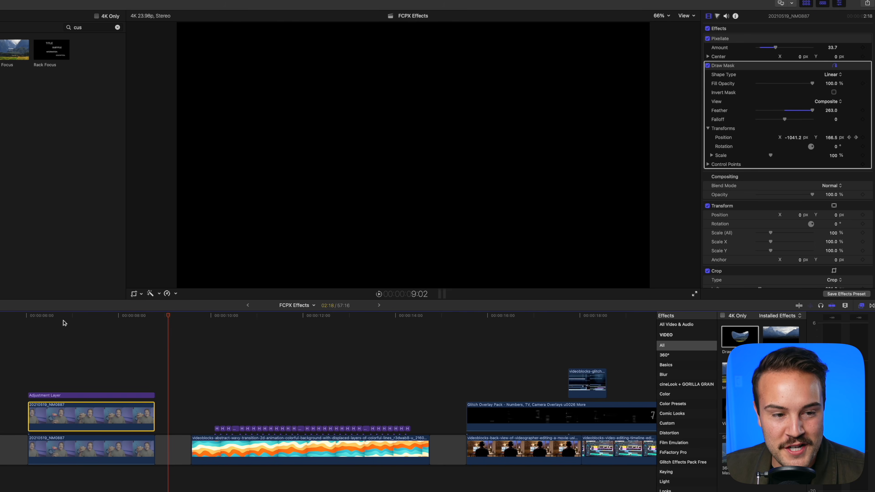
{"action": "mouse_move", "coordinate": [73, 324]}
{"action": "left_mouse_down"}
{"action": "mouse_move", "coordinate": [103, 324]}
{"action": "mouse_move", "coordinate": [74, 326]}
{"action": "mouse_move", "coordinate": [84, 325]}
{"action": "left_mouse_up"}
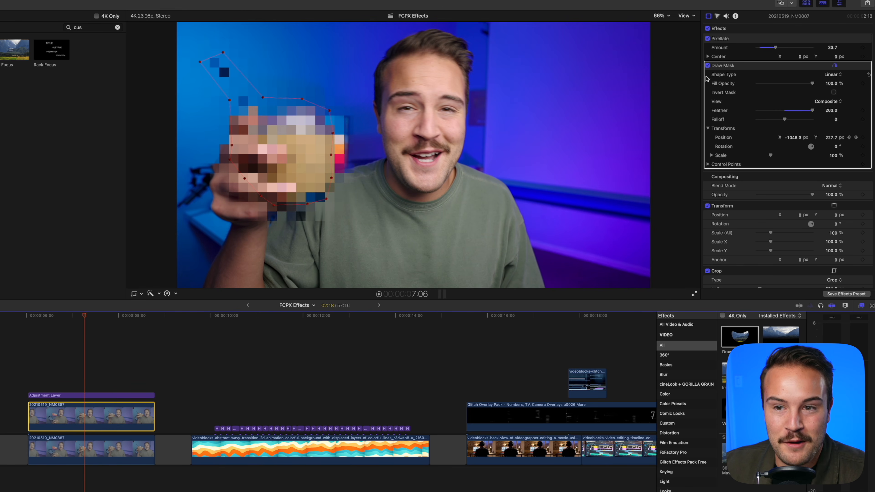
Remove Pixellate from the upper clip and apply the Gaussian blur effect instead, clearing the "mask" search from the effects browser.
{"action": "left_click", "coordinate": [739, 39]}
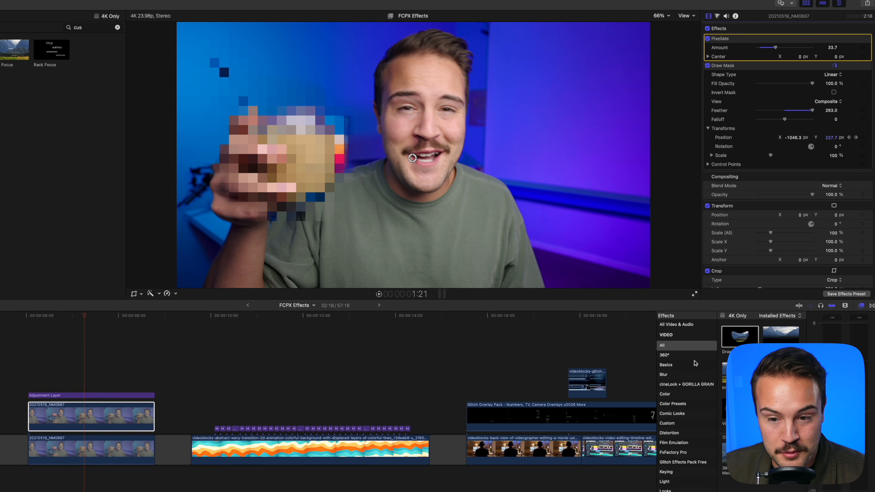
{"action": "left_click", "coordinate": [685, 375]}
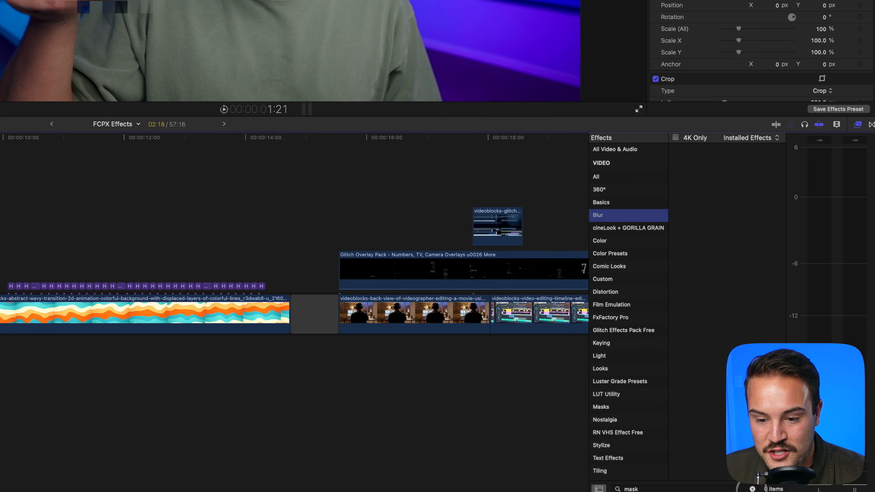
{"action": "left_click", "coordinate": [752, 490]}
{"action": "left_click_drag", "start_coordinate": [692, 220], "coordinate": [97, 418]}
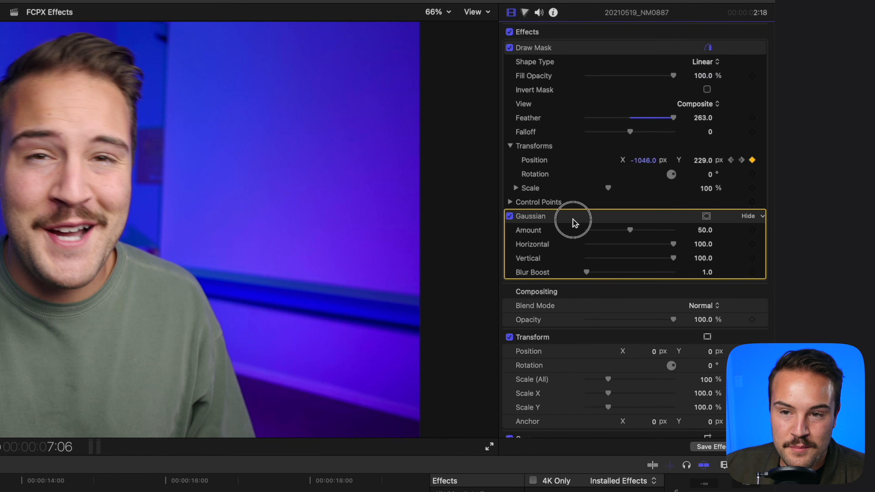
Move the Gaussian effect above Draw Mask, raise its blur amount to 98.5, and play back the blurred glass.
{"action": "left_click_drag", "start_coordinate": [746, 169], "coordinate": [743, 91]}
{"action": "left_click_drag", "start_coordinate": [568, 98], "coordinate": [568, 58]}
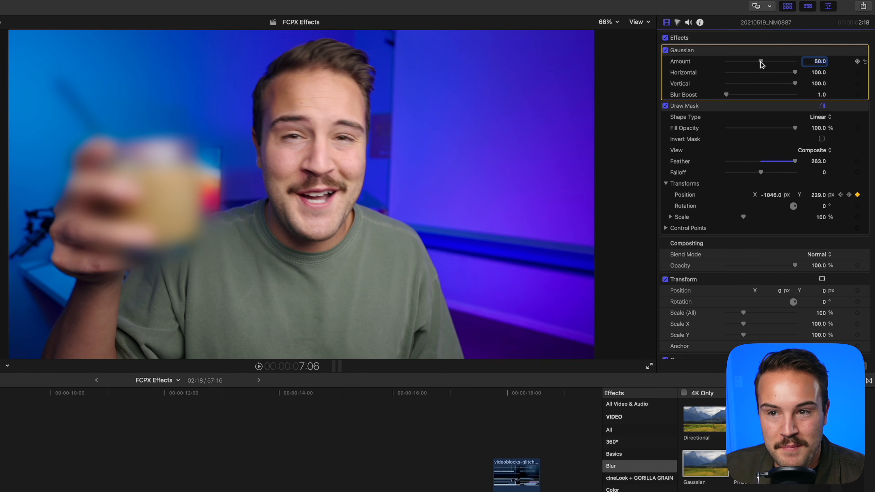
{"action": "left_click_drag", "start_coordinate": [761, 60], "coordinate": [795, 61]}
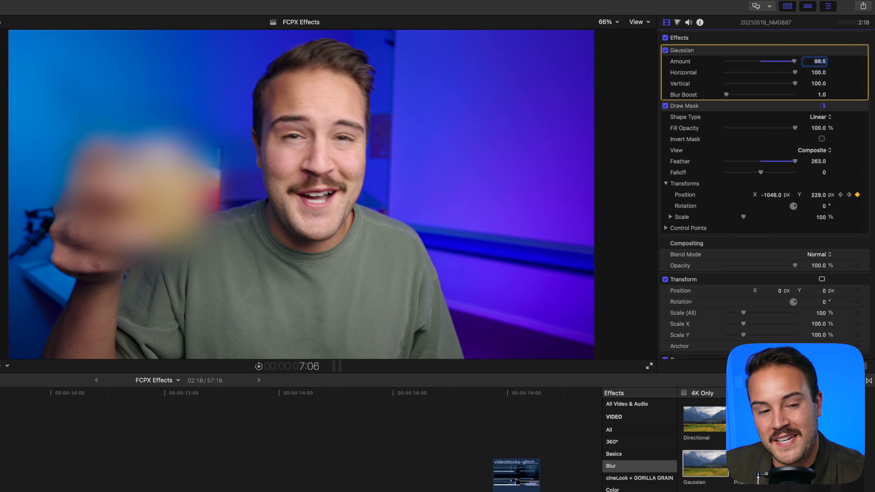
{"action": "key", "text": "space"}
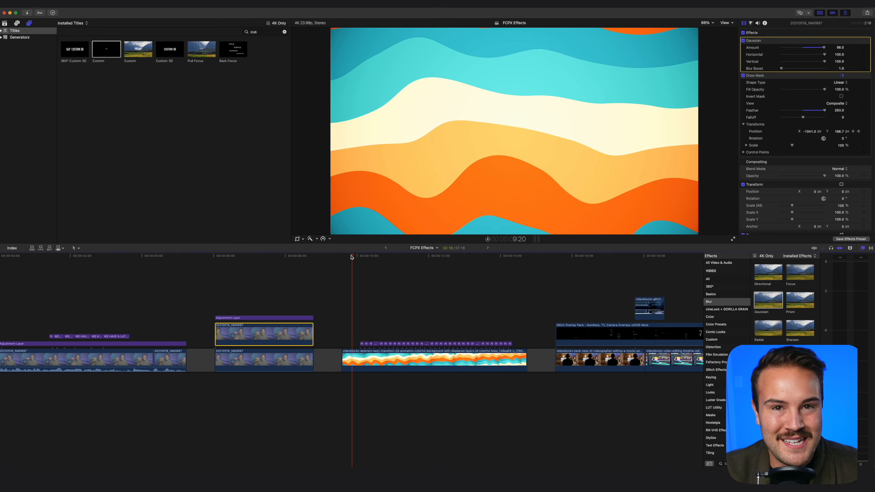
Play the animated "Hello Everybody!" title sequence over the wavy background from 9:22.
{"action": "left_click_drag", "start_coordinate": [356, 257], "coordinate": [355, 257]}
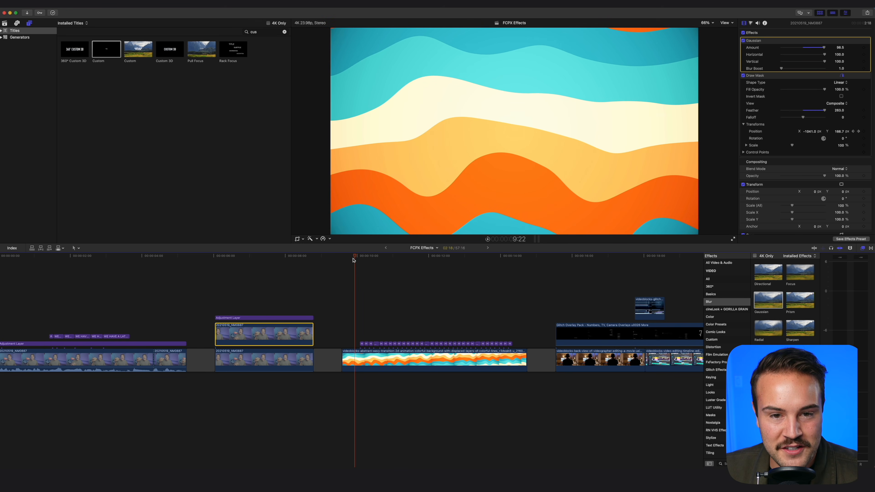
{"action": "key", "text": "space"}
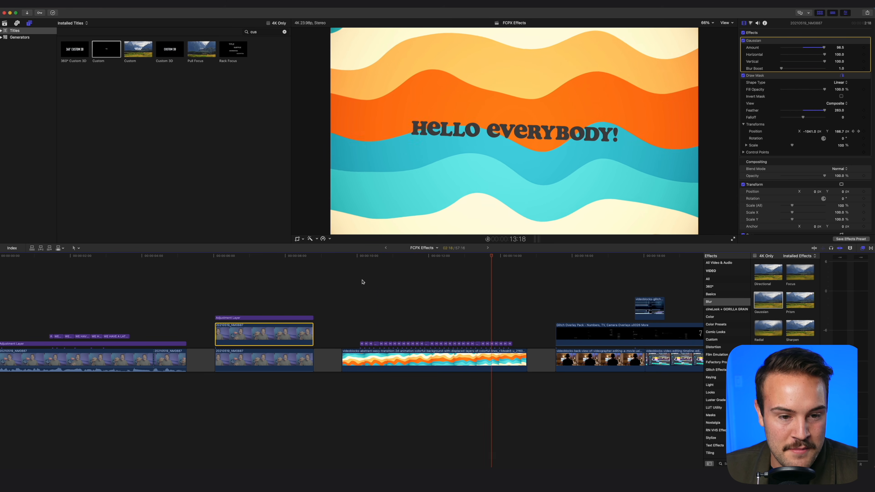
{"action": "key", "text": "space"}
Delete all the short title clips above the wavy background except the first one.
{"action": "left_click", "coordinate": [360, 259]}
{"action": "left_click_drag", "start_coordinate": [366, 335], "coordinate": [550, 341]}
{"action": "key", "text": "Delete"}
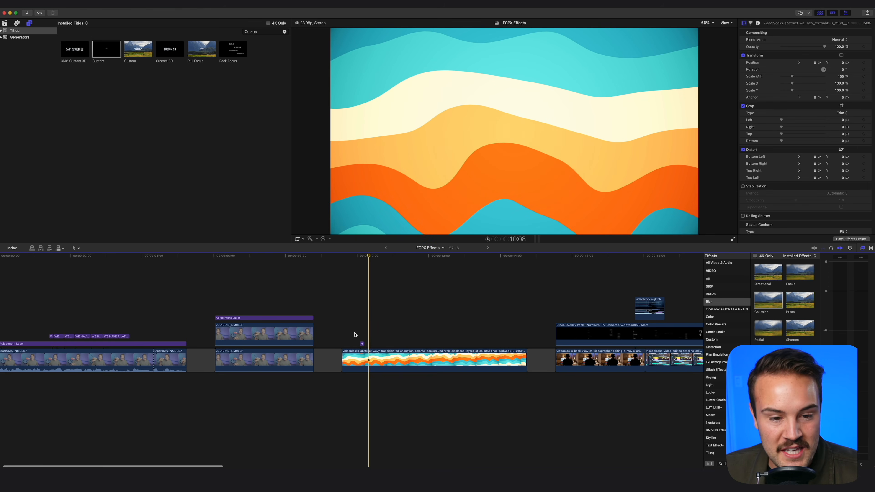
Extend the remaining "Hello Everybody!" title over the wavy background to a duration of about 2:07.
{"action": "key", "text": "super+equal"}
{"action": "key", "text": "super+equal"}
{"action": "left_click", "coordinate": [362, 342]}
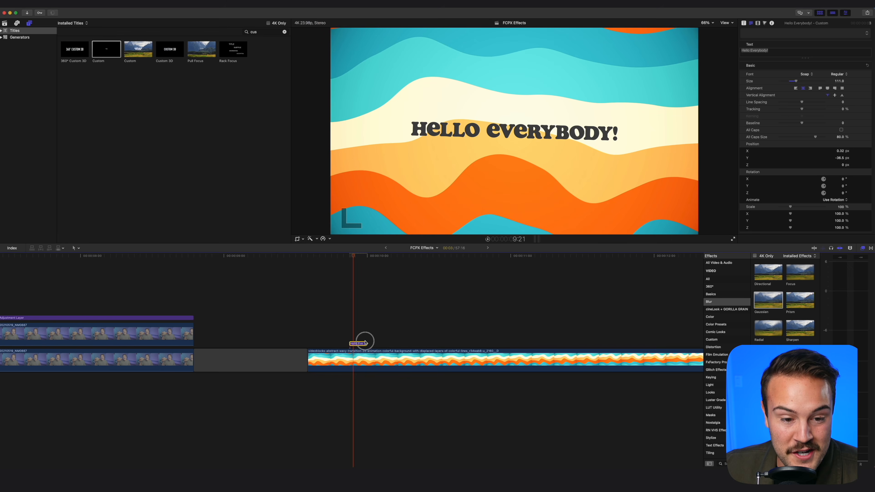
{"action": "left_click_drag", "start_coordinate": [371, 344], "coordinate": [623, 328]}
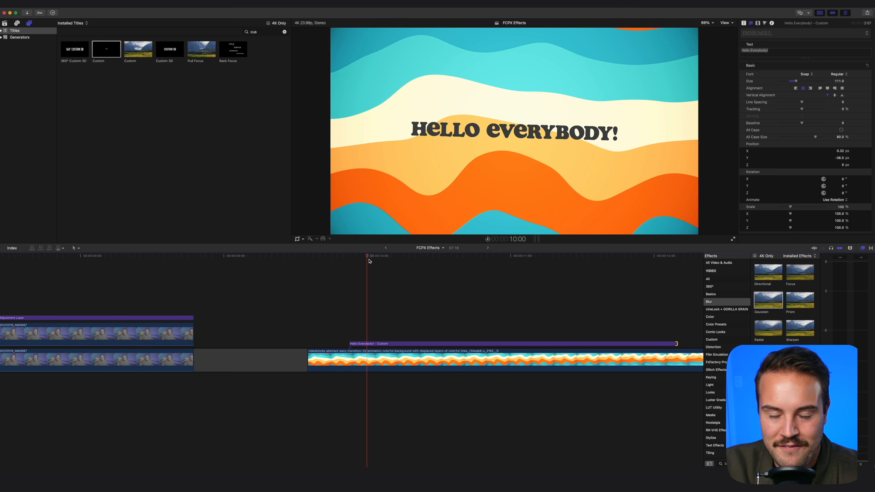
{"action": "key", "text": "super+equal"}
{"action": "key", "text": "super+equal"}
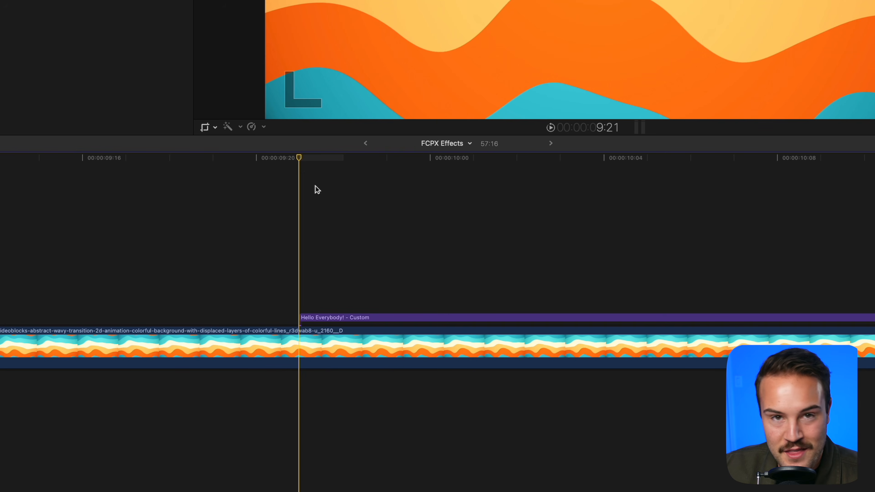
Cut the "Hello Everybody!" title three frames after its start, at 10:00, and delete the part after the cut.
{"action": "key", "text": "Right"}
{"action": "key", "text": "Right"}
{"action": "key", "text": "Right"}
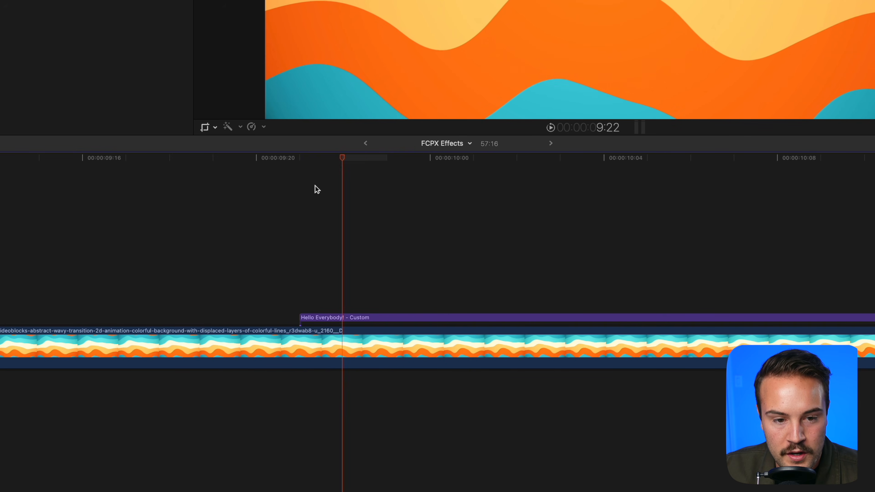
{"action": "key", "text": "b"}
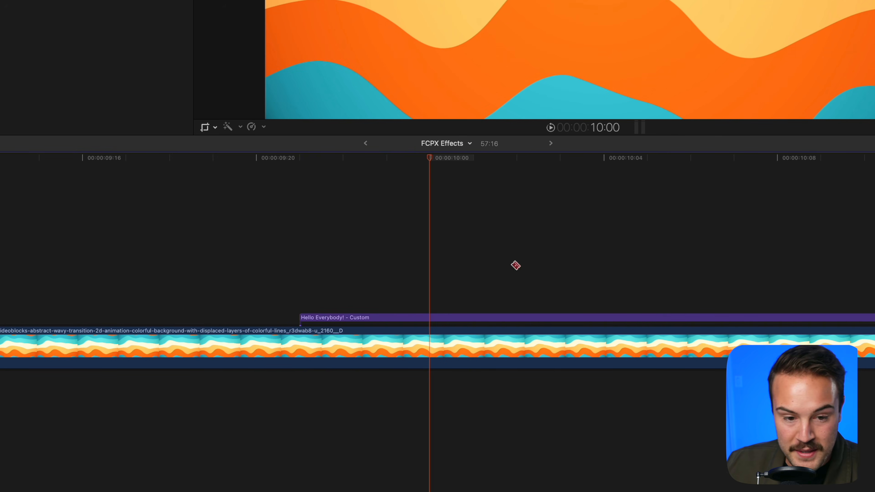
{"action": "left_click", "coordinate": [434, 318]}
{"action": "key", "text": "a"}
{"action": "left_click", "coordinate": [458, 316]}
{"action": "key", "text": "Delete"}
Copy the three-frame "Hello Everybody!" title and paste the copy directly after it at 10:00.
{"action": "left_click_drag", "start_coordinate": [416, 156], "coordinate": [369, 162]}
{"action": "left_click", "coordinate": [404, 318]}
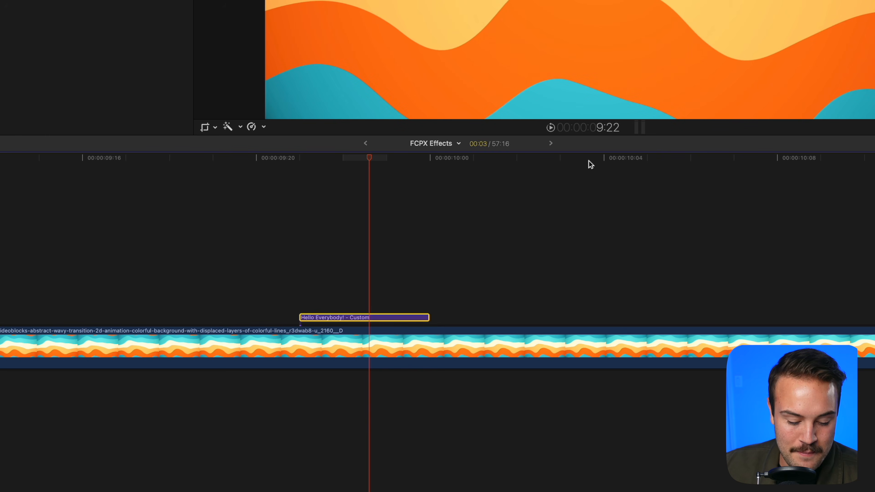
{"action": "key", "text": "super+c"}
{"action": "left_click", "coordinate": [434, 167]}
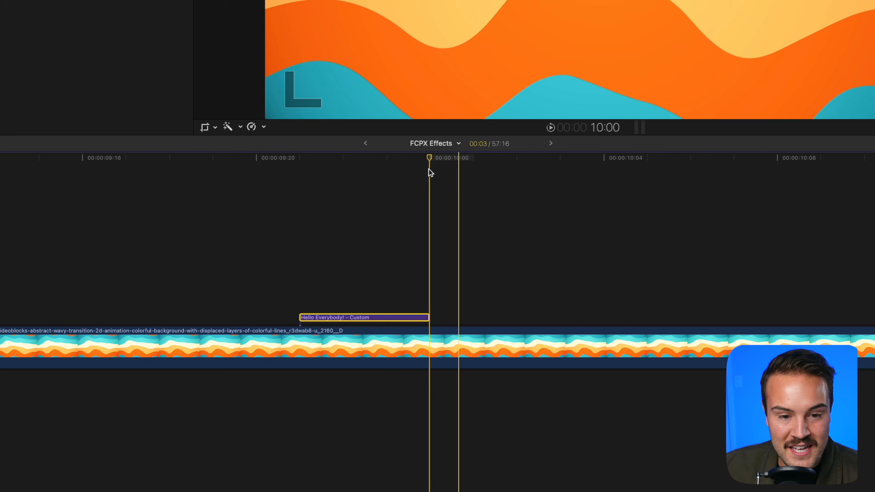
{"action": "key", "text": "super+v"}
Use Transform on the title copy at 10:00 to rotate it slightly counterclockwise.
{"action": "left_click", "coordinate": [470, 159]}
{"action": "left_click", "coordinate": [500, 319]}
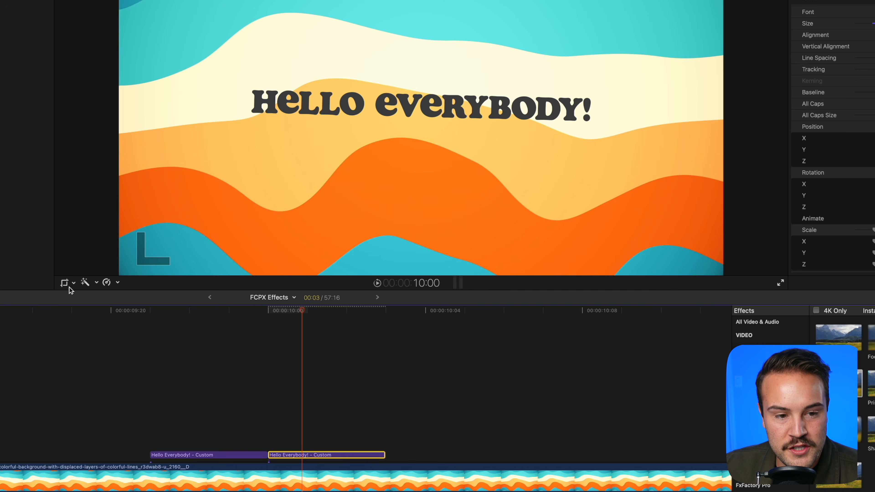
{"action": "left_click", "coordinate": [73, 283]}
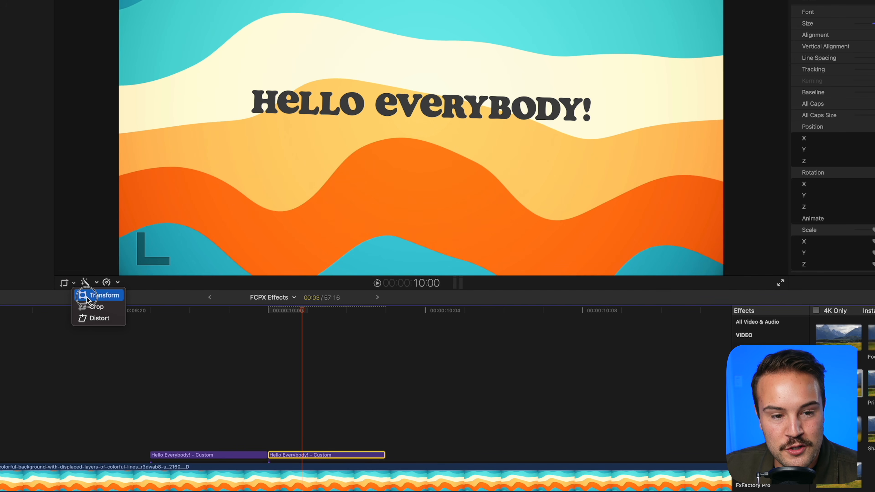
{"action": "left_click", "coordinate": [83, 296]}
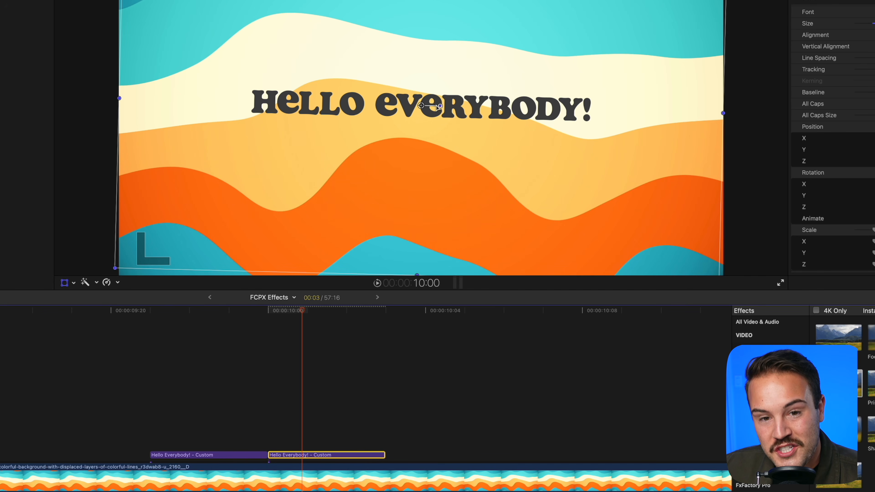
{"action": "left_click_drag", "start_coordinate": [440, 107], "coordinate": [444, 106]}
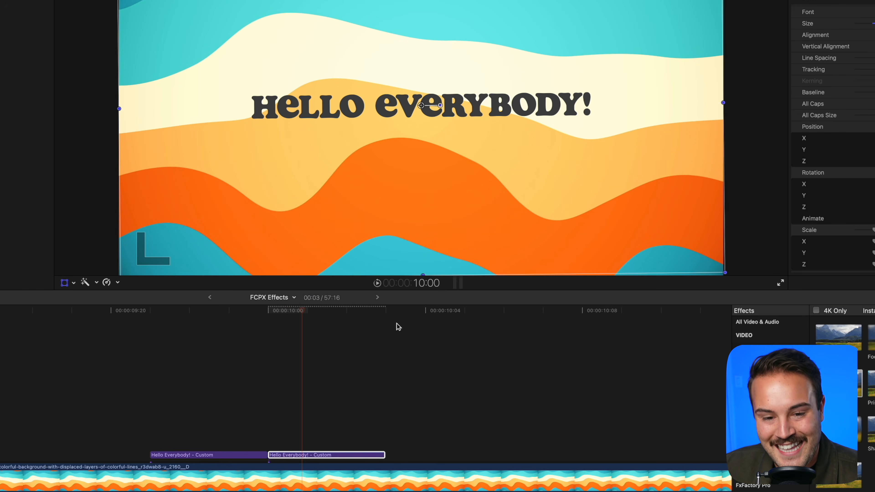
Paste another three-frame title copy at 10:03 and rotate it to a slightly different tilt.
{"action": "left_click", "coordinate": [330, 458]}
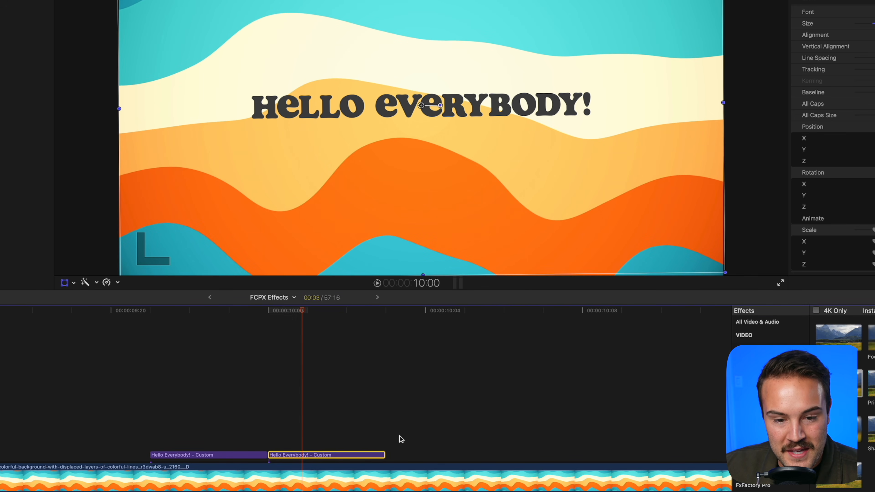
{"action": "left_click", "coordinate": [385, 435]}
{"action": "key", "text": "super+v"}
{"action": "left_click", "coordinate": [419, 455]}
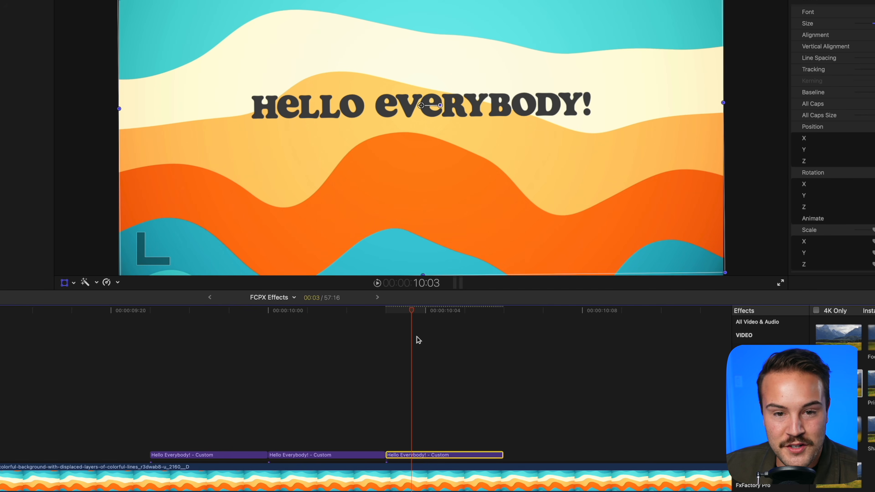
{"action": "left_click_drag", "start_coordinate": [441, 107], "coordinate": [473, 112]}
{"action": "left_click", "coordinate": [452, 456]}
Paste another three-frame title copy at 10:06 and rotate it slightly in the viewer.
{"action": "left_click", "coordinate": [505, 428]}
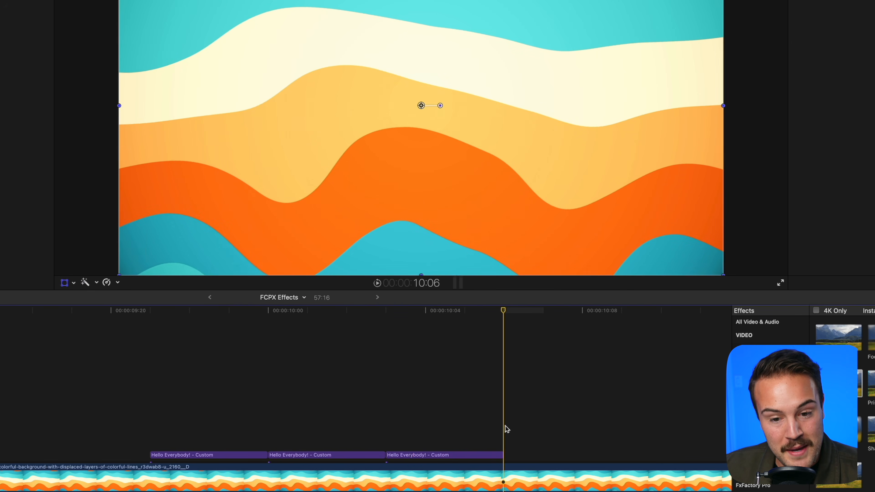
{"action": "key", "text": "super+v"}
{"action": "left_click", "coordinate": [534, 456]}
{"action": "left_click_drag", "start_coordinate": [441, 107], "coordinate": [507, 107]}
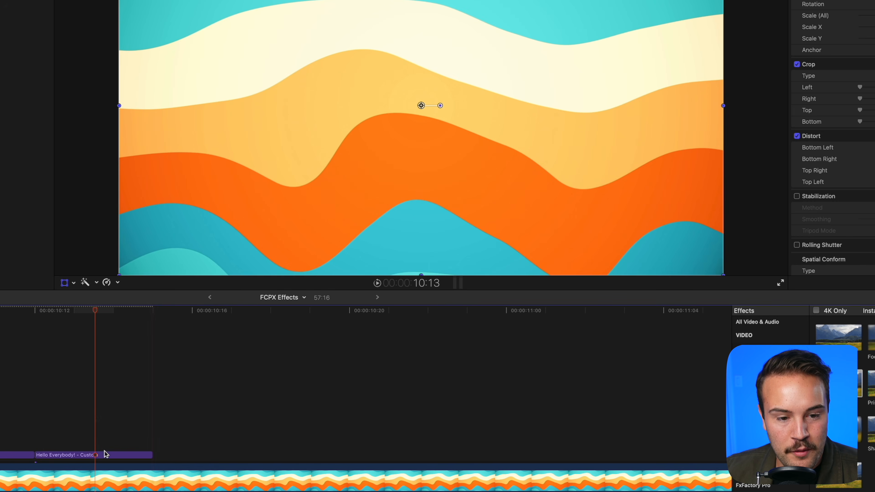
Slightly shift and rotate the "Hello Everybody!" title copy that starts at 10:12.
{"action": "left_click", "coordinate": [116, 456]}
{"action": "left_click_drag", "start_coordinate": [513, 97], "coordinate": [514, 96]}
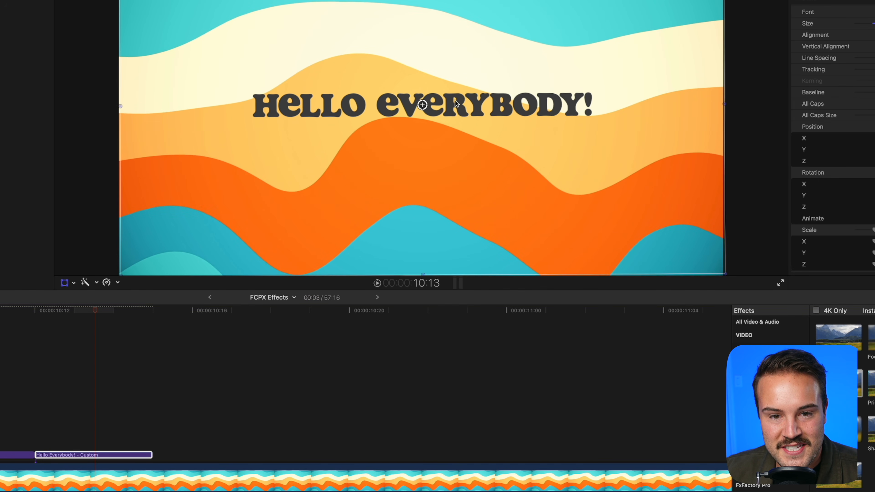
{"action": "left_click_drag", "start_coordinate": [442, 104], "coordinate": [442, 105]}
{"action": "left_click", "coordinate": [136, 455]}
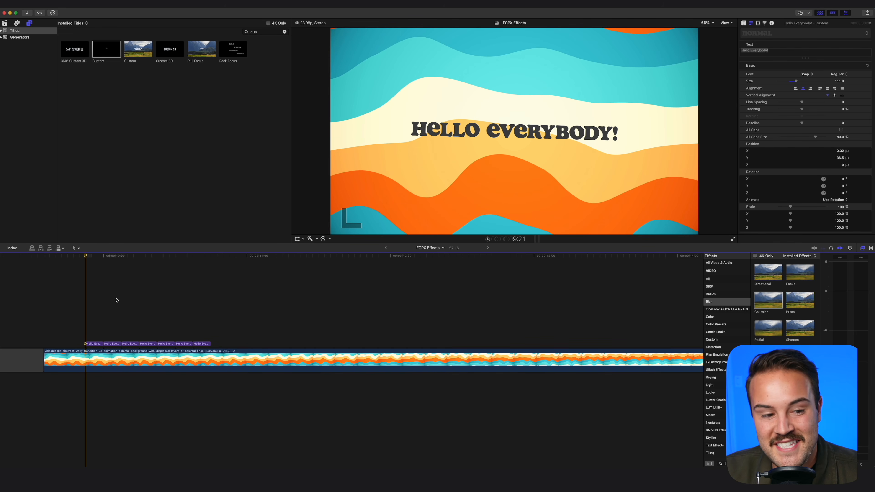
Copy all seven title clips and paste the group five times in a row, starting at 10:18.
{"action": "scroll", "coordinate": [116, 283], "scroll_direction": "left", "scroll_amount": 3}
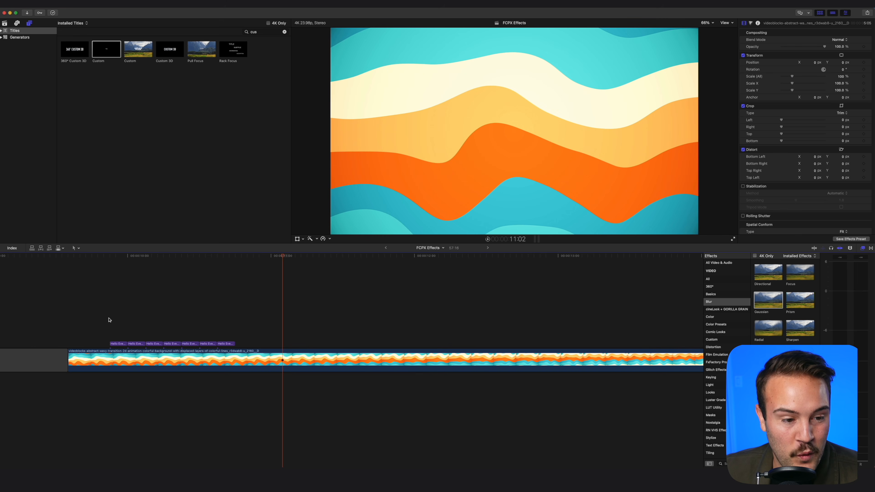
{"action": "left_click_drag", "start_coordinate": [106, 323], "coordinate": [116, 331]}
{"action": "left_click_drag", "start_coordinate": [116, 330], "coordinate": [169, 342]}
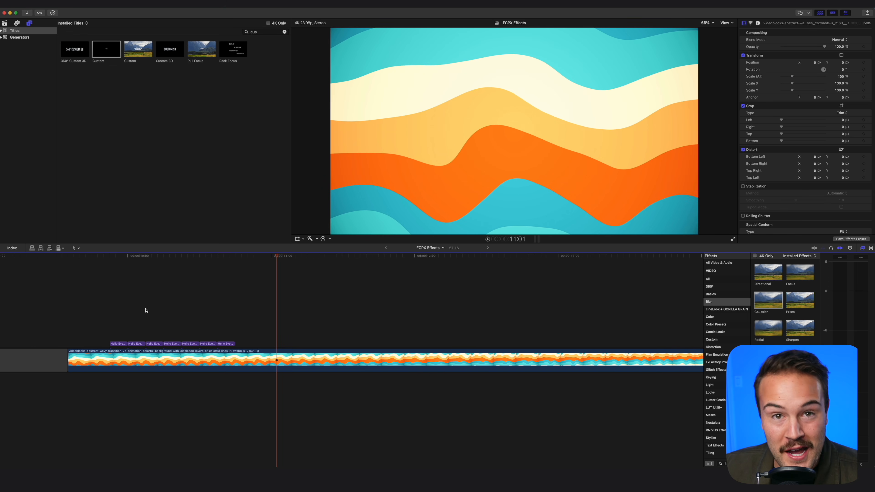
{"action": "left_click_drag", "start_coordinate": [121, 332], "coordinate": [222, 343]}
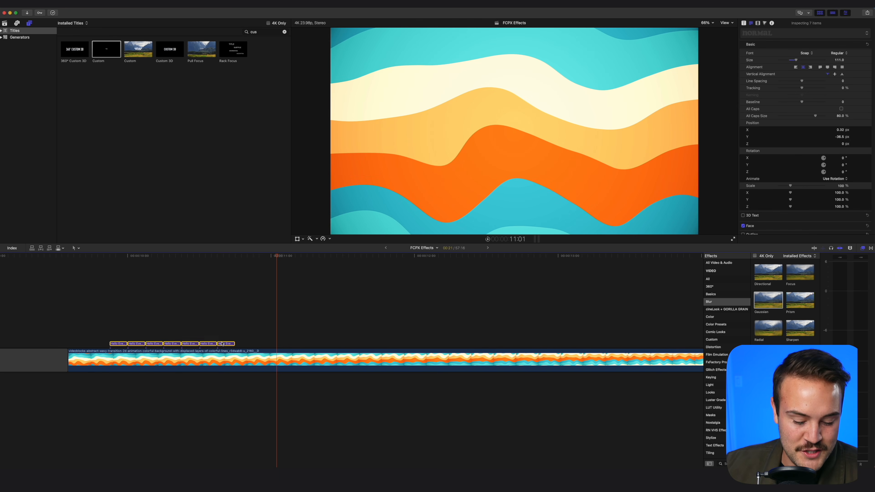
{"action": "left_click", "coordinate": [235, 336]}
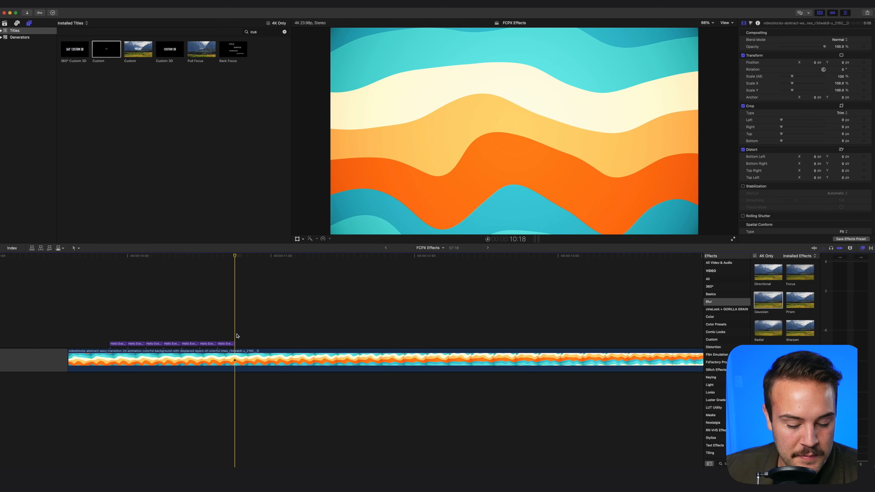
{"action": "key", "text": "super+v"}
{"action": "key", "text": "super+v"}
{"action": "key", "text": "super+v"}
{"action": "key", "text": "super+v"}
{"action": "key", "text": "super+v"}
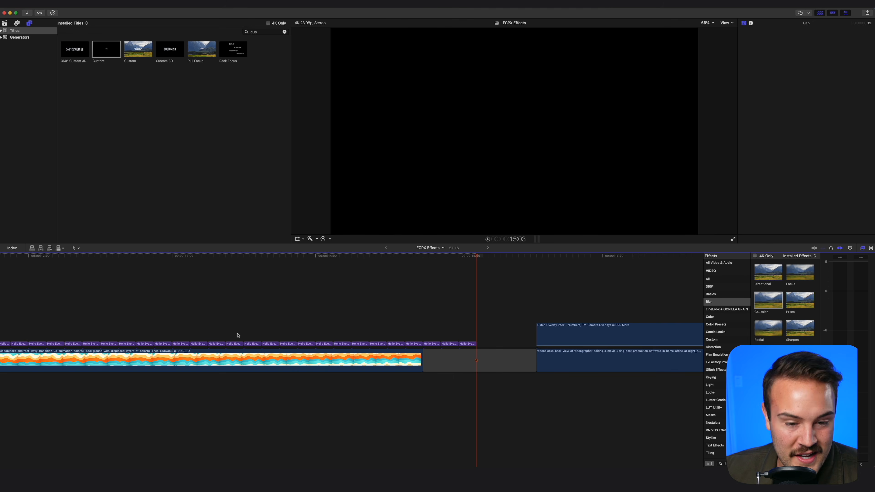
{"action": "left_click_drag", "start_coordinate": [466, 336], "coordinate": [443, 345]}
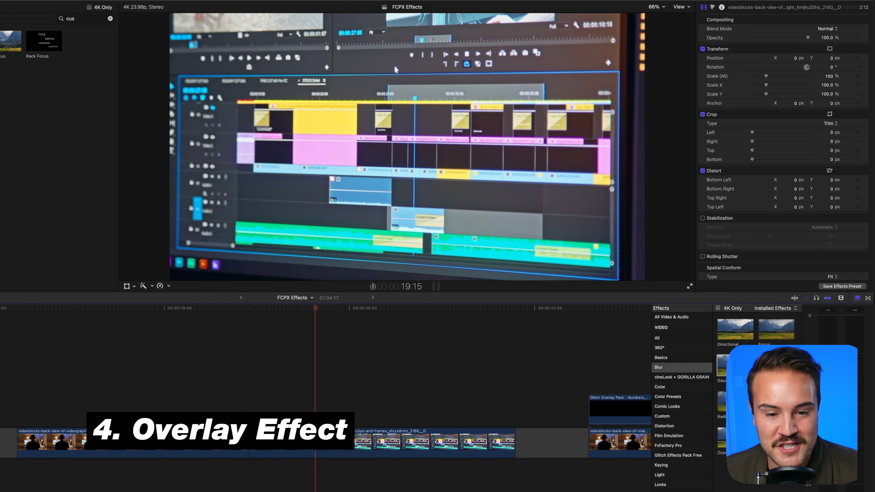
Set the Glitch Overlay Pack clip's blend mode to Screen and preview it over the office footage.
{"action": "key", "text": "space"}
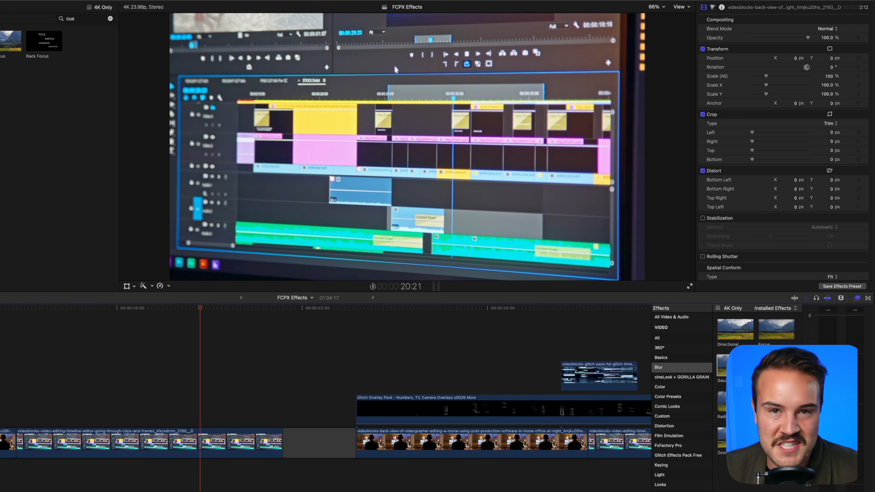
{"action": "key", "text": "space"}
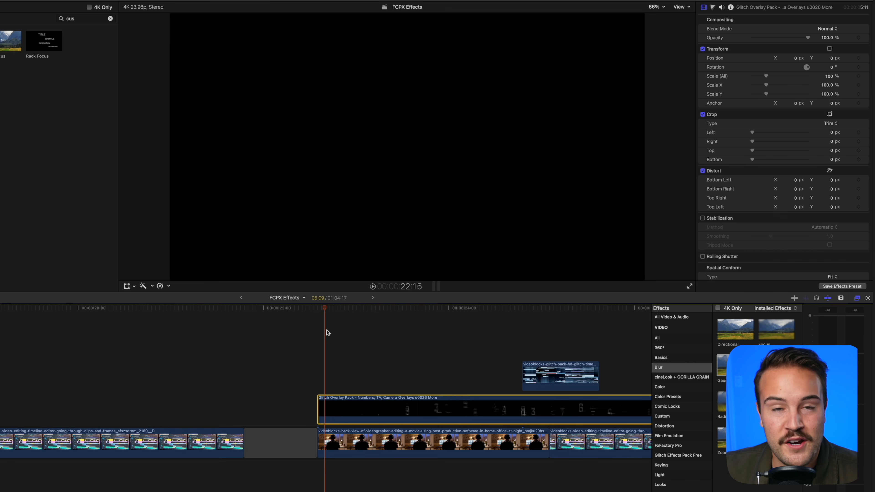
{"action": "left_click_drag", "start_coordinate": [325, 309], "coordinate": [404, 328]}
{"action": "left_click", "coordinate": [399, 326]}
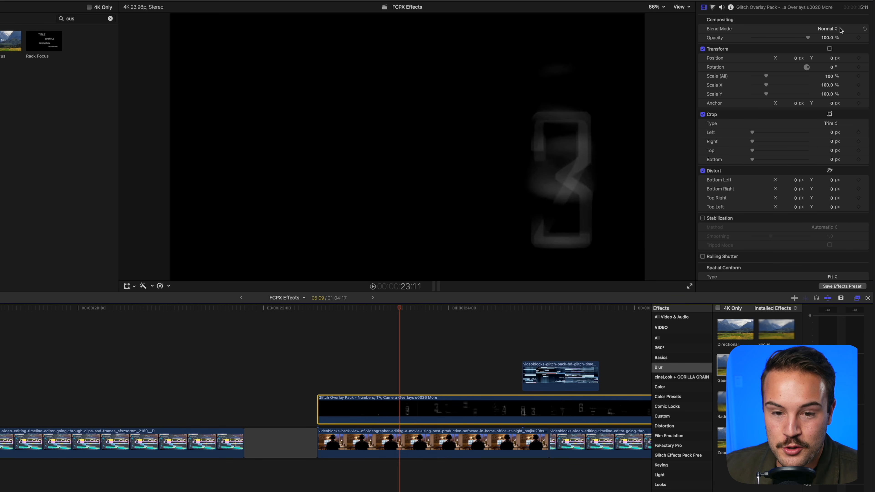
{"action": "left_click", "coordinate": [404, 407]}
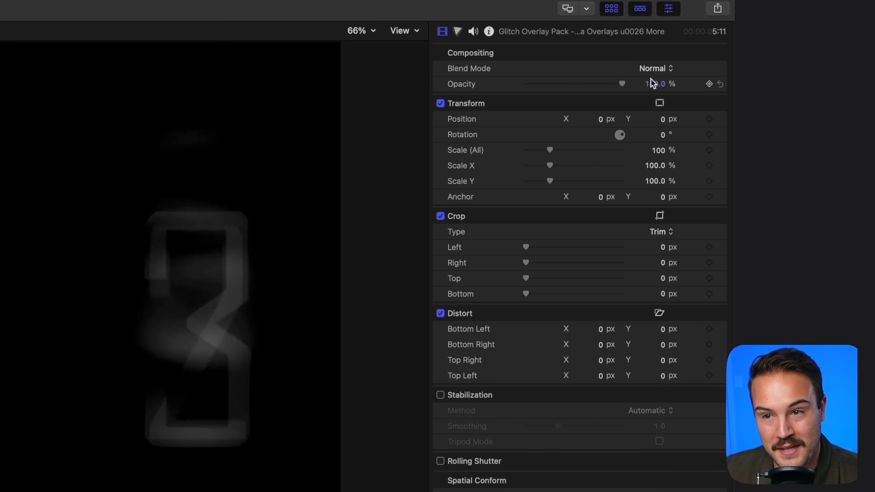
{"action": "left_click", "coordinate": [654, 70]}
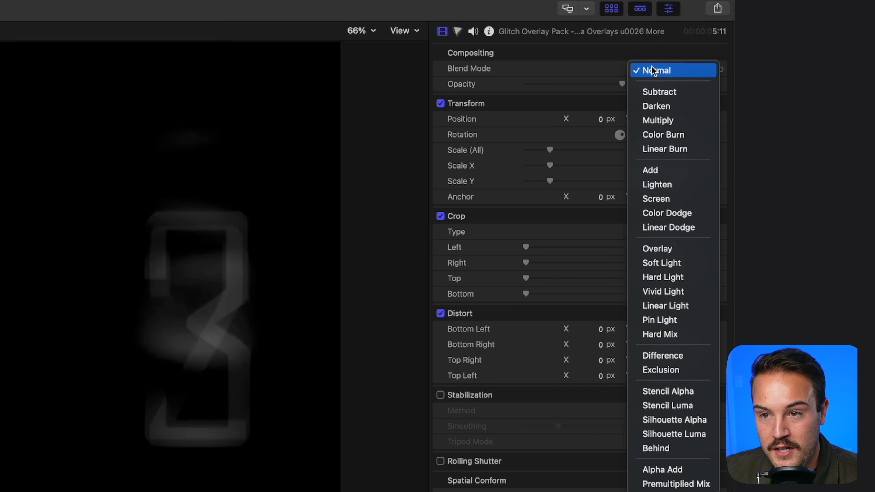
{"action": "left_click", "coordinate": [668, 201]}
{"action": "left_click_drag", "start_coordinate": [423, 310], "coordinate": [466, 310]}
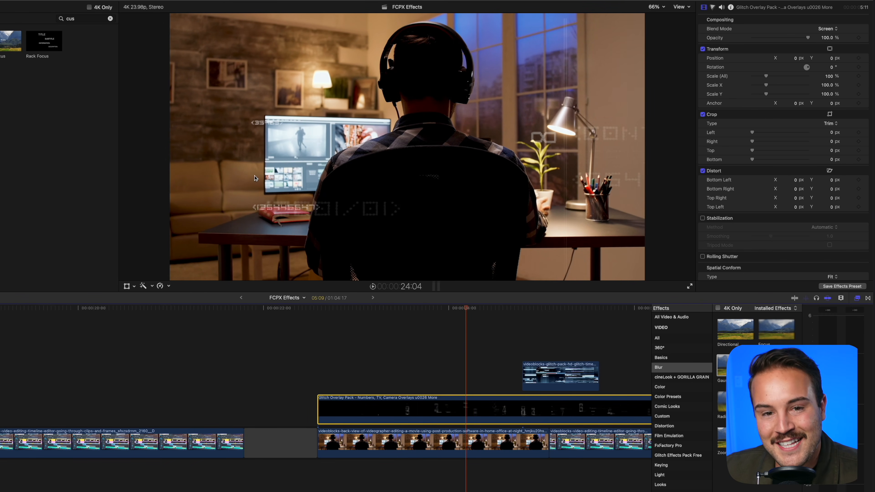
Set the blend mode of the short glitch clip above the overlay to Screen and play back the combined result.
{"action": "scroll", "coordinate": [493, 352], "scroll_direction": "right", "scroll_amount": 5}
{"action": "left_click_drag", "start_coordinate": [436, 310], "coordinate": [457, 315]}
{"action": "left_click", "coordinate": [480, 380]}
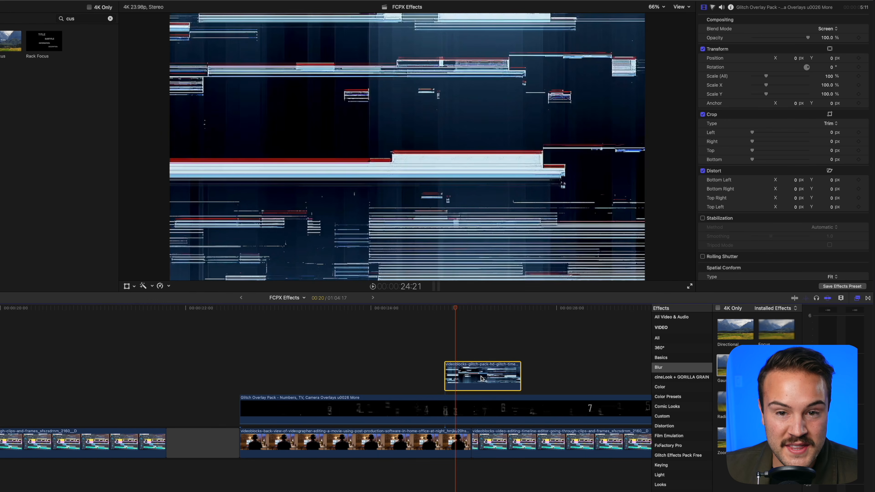
{"action": "left_click", "coordinate": [835, 29]}
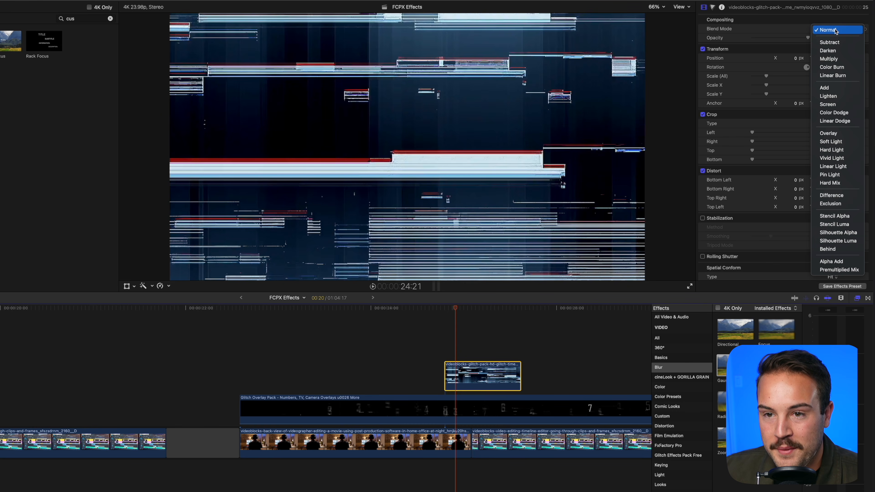
{"action": "left_click", "coordinate": [838, 105]}
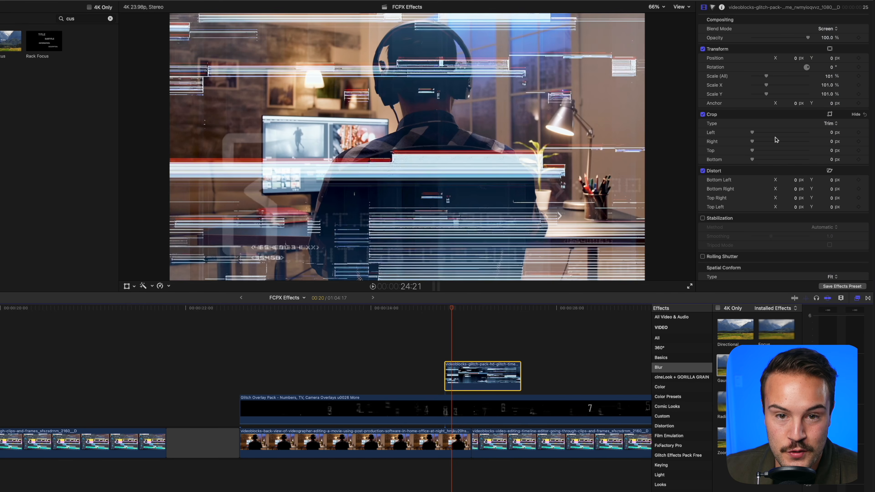
{"action": "left_click_drag", "start_coordinate": [454, 310], "coordinate": [251, 315]}
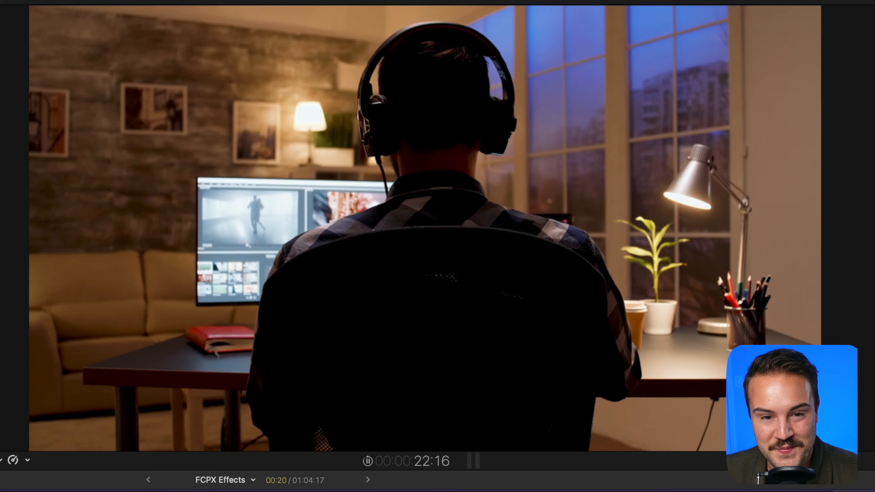
{"action": "key", "text": "space"}
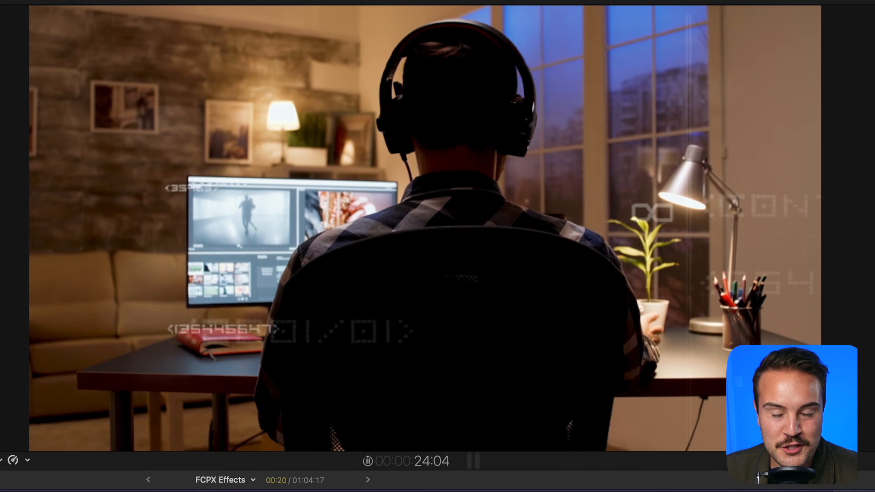
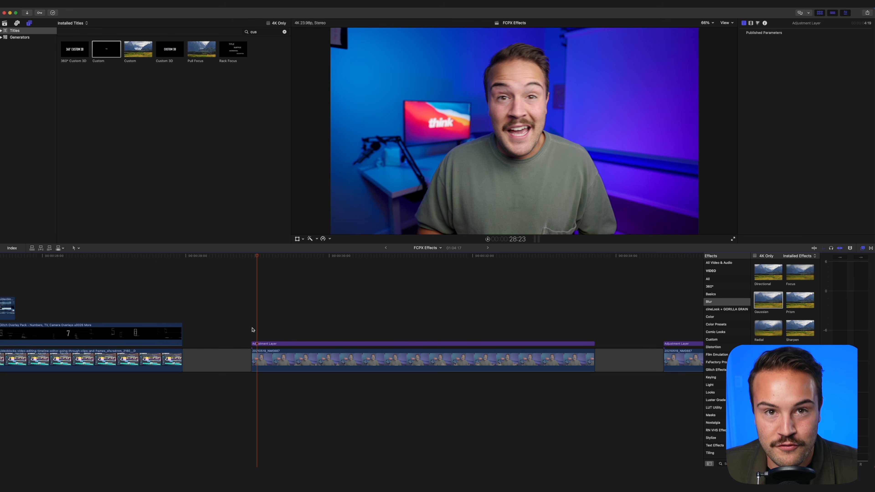
Disable the adjustment layer above the talking-head clip and enable it again to compare the colour grade.
{"action": "left_click", "coordinate": [269, 356]}
{"action": "left_click", "coordinate": [269, 344]}
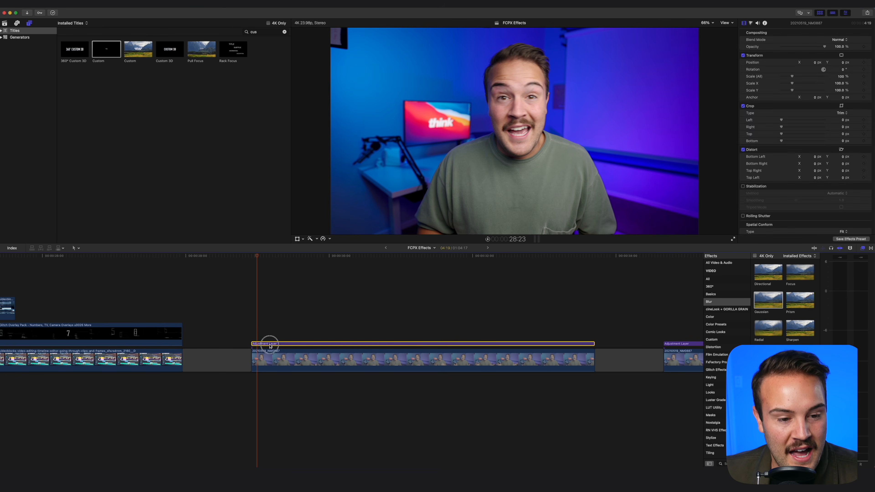
{"action": "left_click", "coordinate": [270, 358]}
{"action": "scroll", "coordinate": [264, 340], "scroll_direction": "right", "scroll_amount": 1}
{"action": "left_click", "coordinate": [262, 345]}
{"action": "key", "text": "v"}
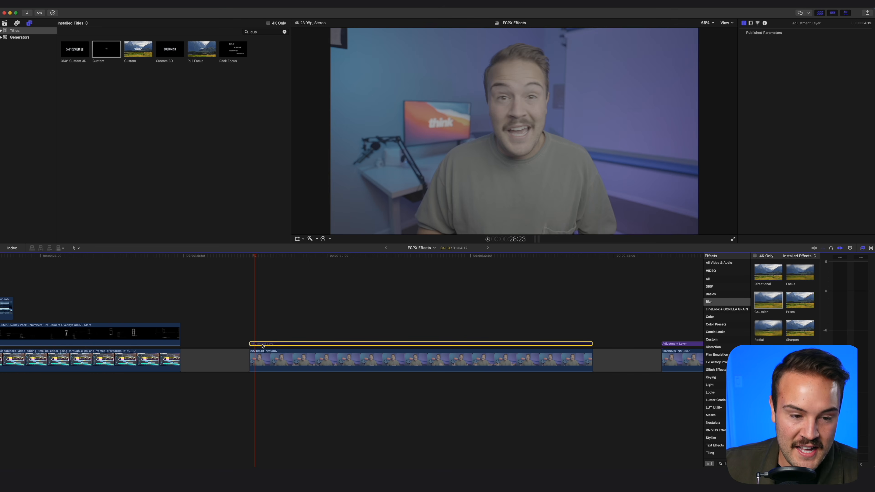
{"action": "key", "text": "v"}
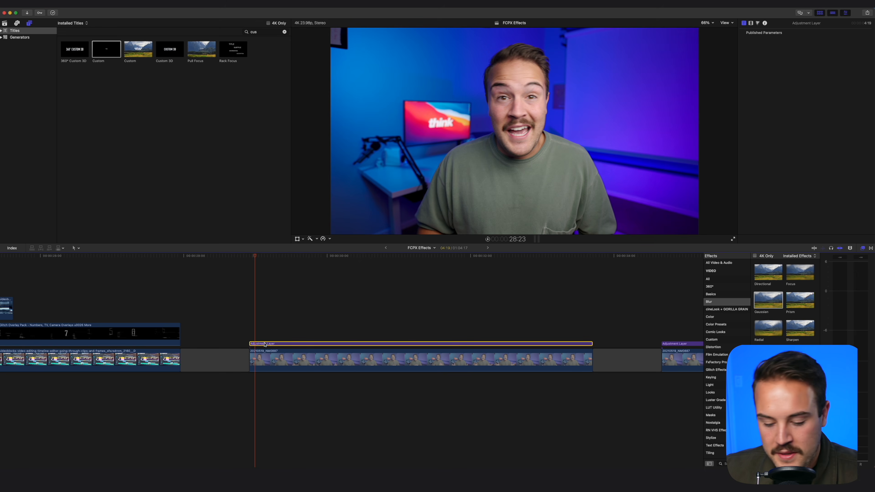
Delete the adjustment layer above the first talking-head clip and paste its colour-grading effects directly onto that clip.
{"action": "key", "text": "Delete"}
{"action": "left_click", "coordinate": [264, 359]}
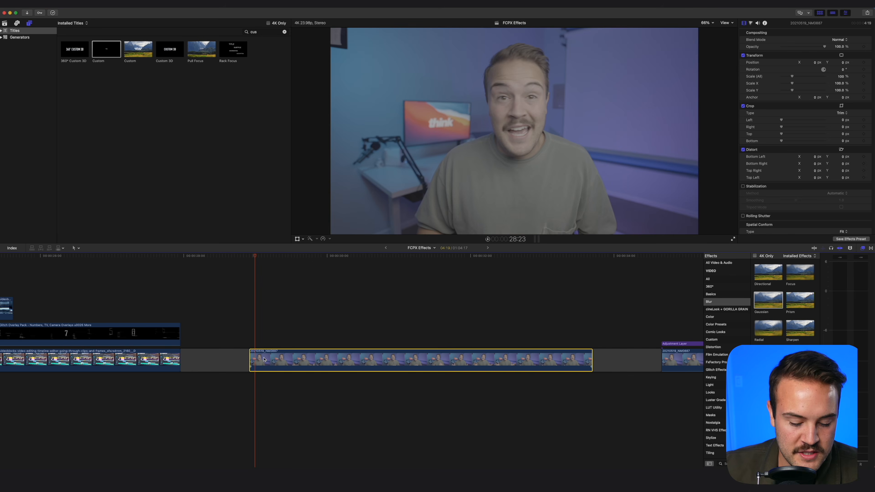
{"action": "key", "text": "super+alt+v"}
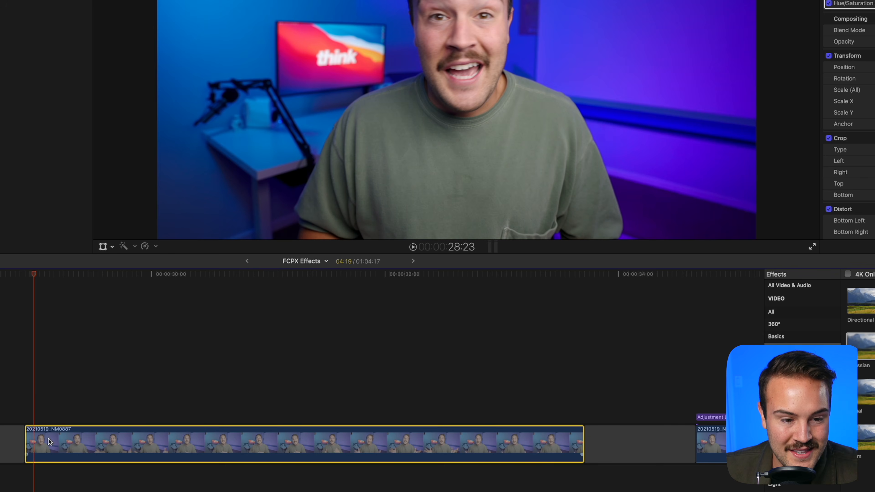
Duplicate the graded talking-head clip onto the layer directly above itself, aligned with the original.
{"action": "left_click", "coordinate": [252, 343]}
{"action": "key", "text": "super+v"}
{"action": "left_click_drag", "start_coordinate": [52, 441], "coordinate": [54, 383]}
{"action": "left_click", "coordinate": [53, 353]}
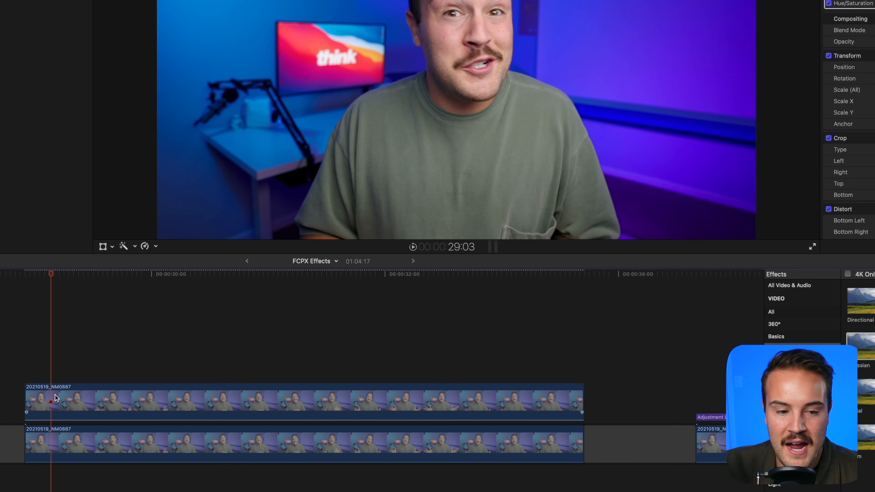
{"action": "left_click", "coordinate": [76, 396]}
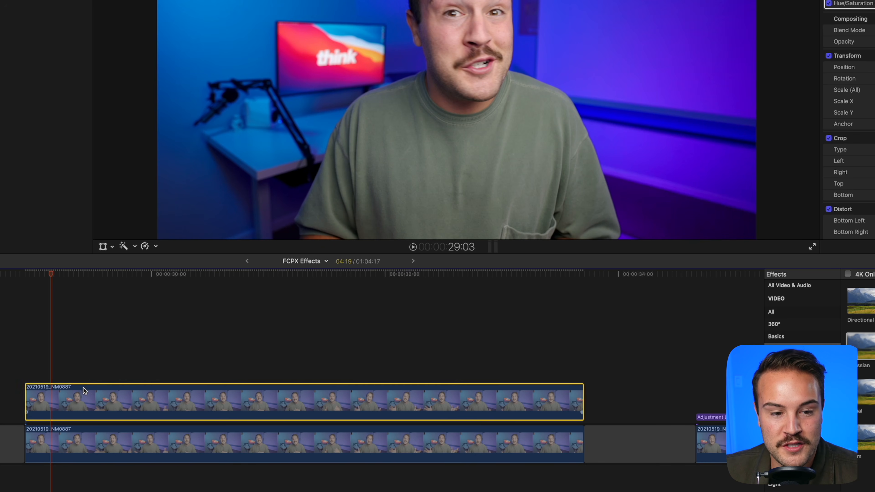
{"action": "scroll", "coordinate": [96, 383], "scroll_direction": "left", "scroll_amount": 1}
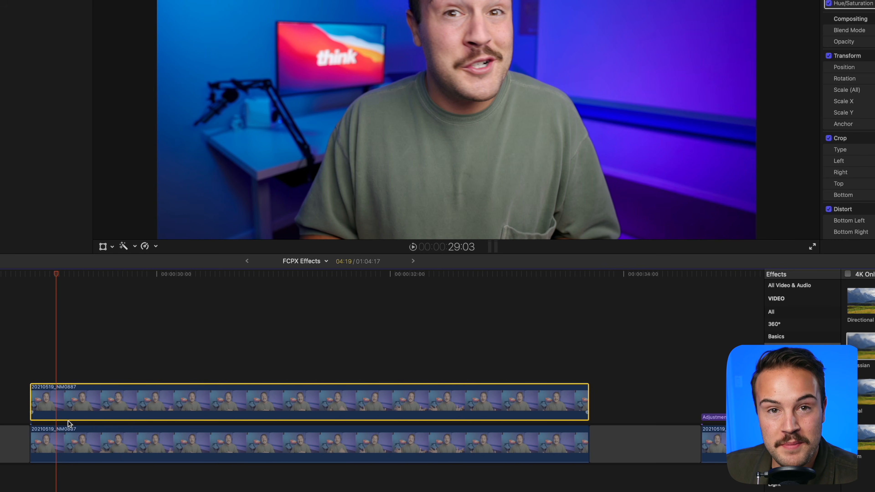
Remove the colour-grading effects from the lower copy of the talking-head clip.
{"action": "left_click", "coordinate": [62, 444]}
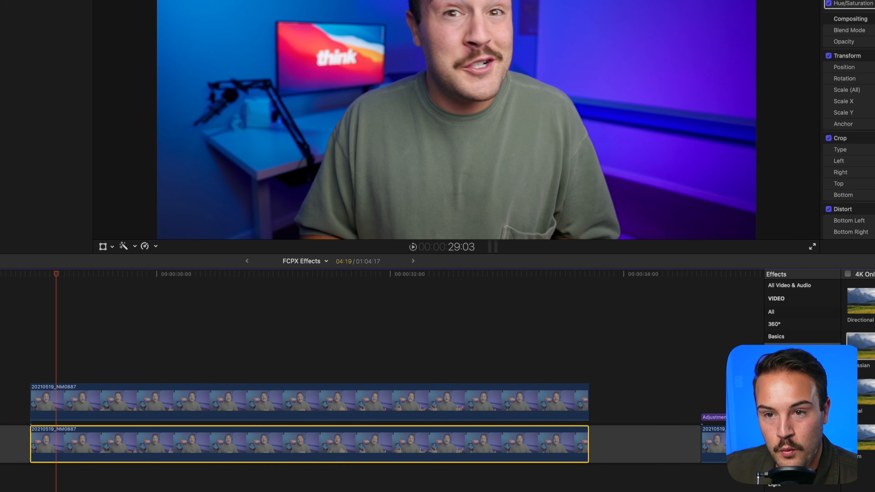
{"action": "left_click", "coordinate": [851, 0]}
{"action": "scroll", "coordinate": [847, 120], "scroll_direction": "down", "scroll_amount": 3}
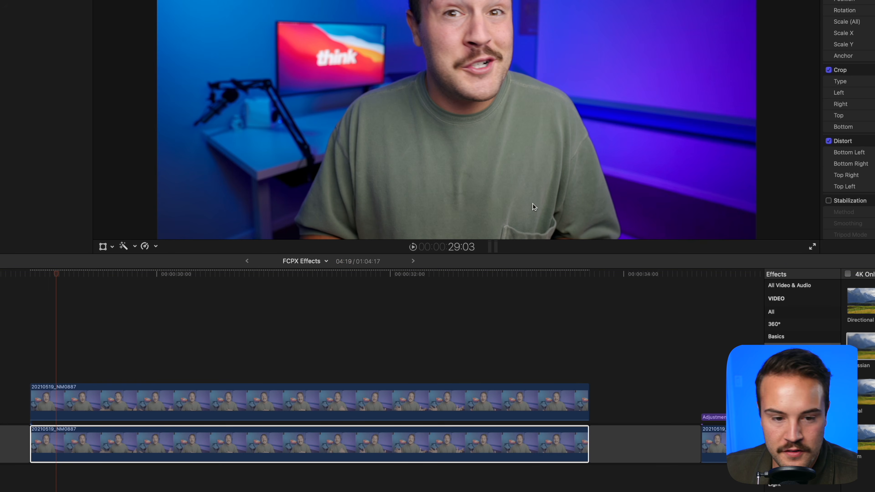
{"action": "scroll", "coordinate": [848, 120], "scroll_direction": "down", "scroll_amount": 1}
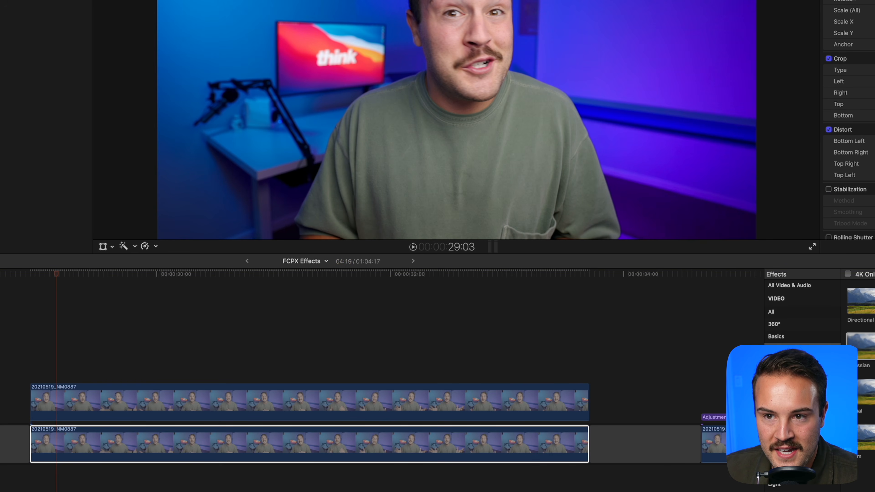
Disable the upper graded clip to check the ungraded copy beneath it, and enable it again.
{"action": "left_click", "coordinate": [103, 404]}
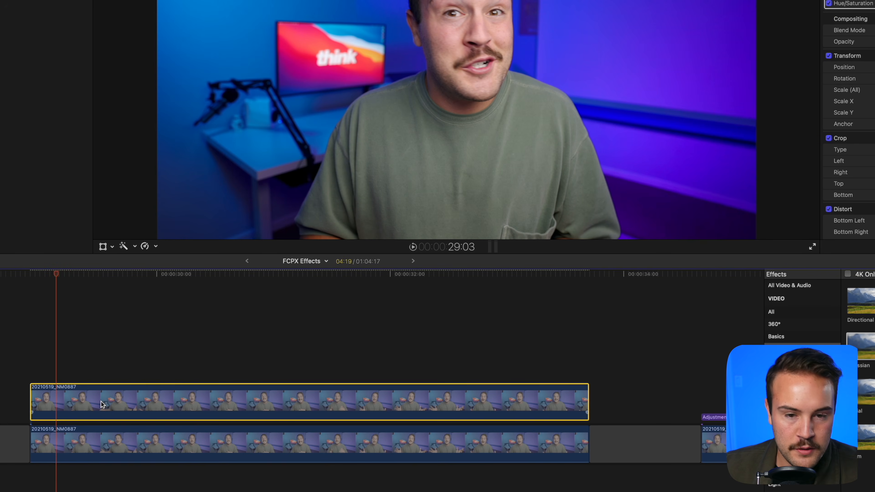
{"action": "key", "text": "v"}
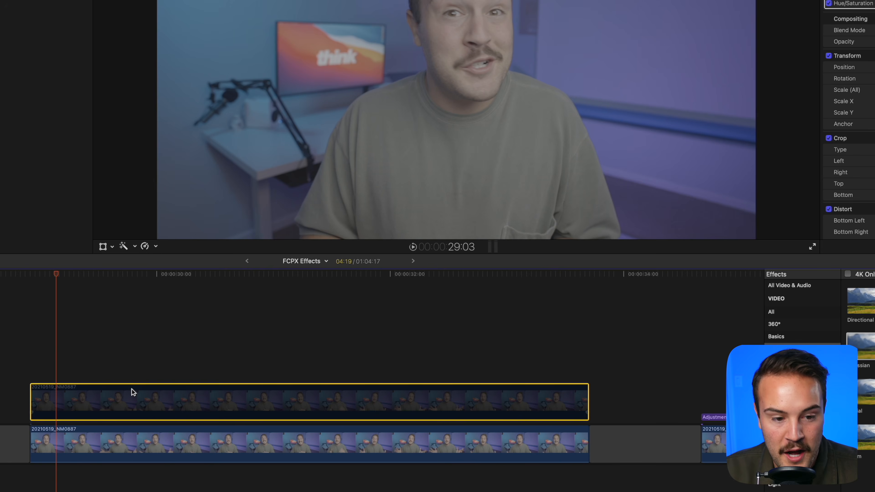
{"action": "key", "text": "v"}
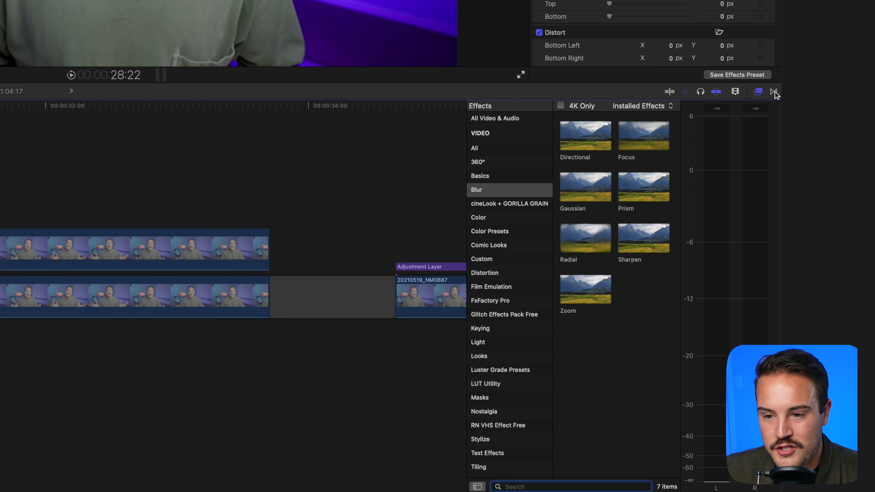
Search the transitions for "wipe" and add the Wipe transition to the start of the upper talking-head clip.
{"action": "left_click", "coordinate": [774, 92]}
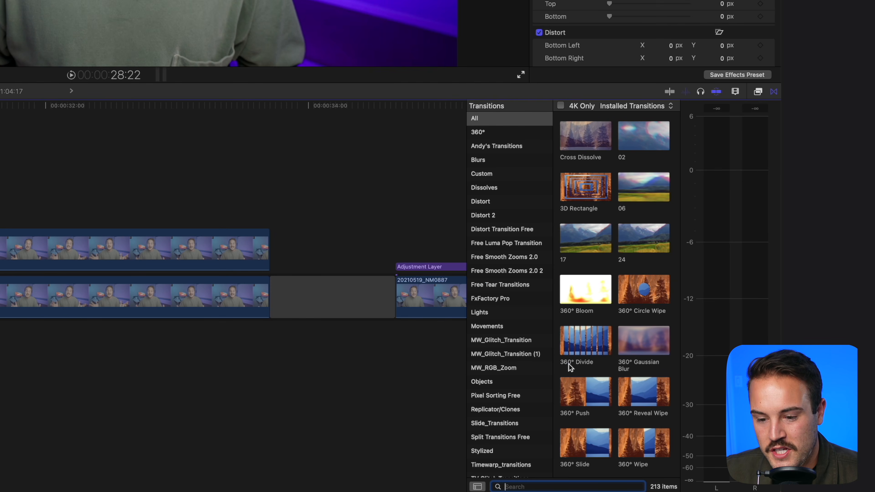
{"action": "type", "text": "w"}
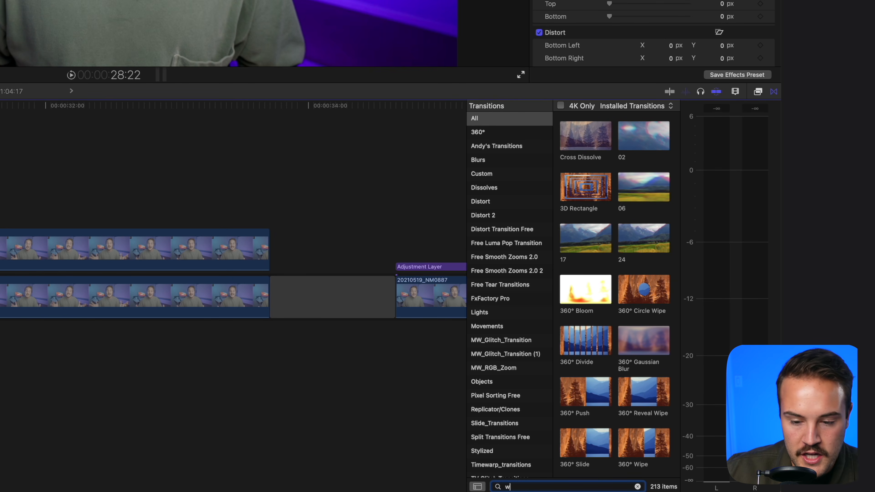
{"action": "type", "text": "ipe"}
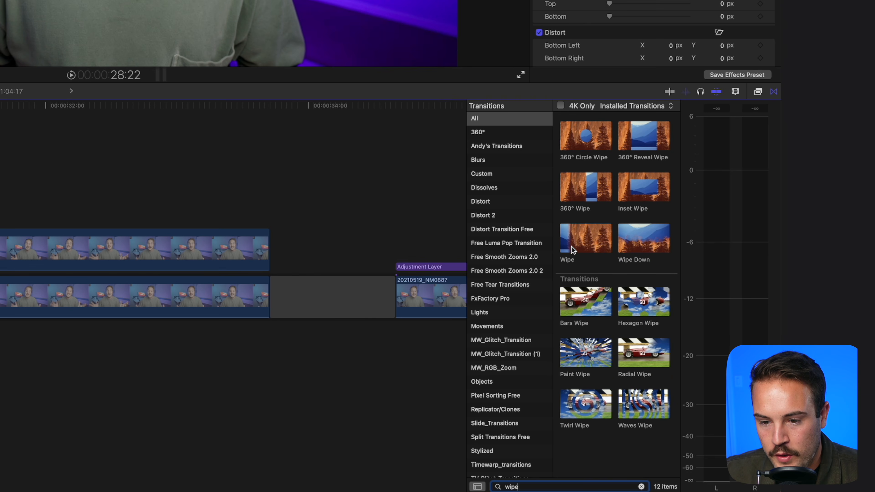
{"action": "left_click_drag", "start_coordinate": [587, 248], "coordinate": [0, 255]}
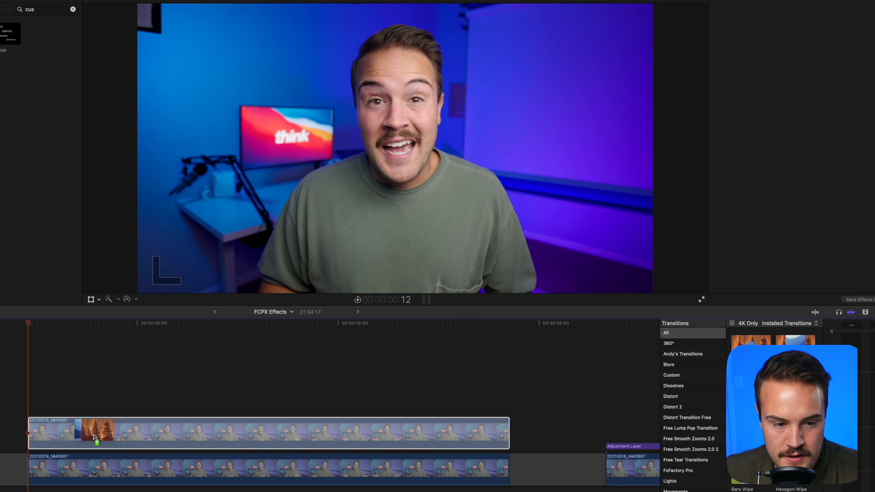
{"action": "left_click_drag", "start_coordinate": [94, 437], "coordinate": [94, 438]}
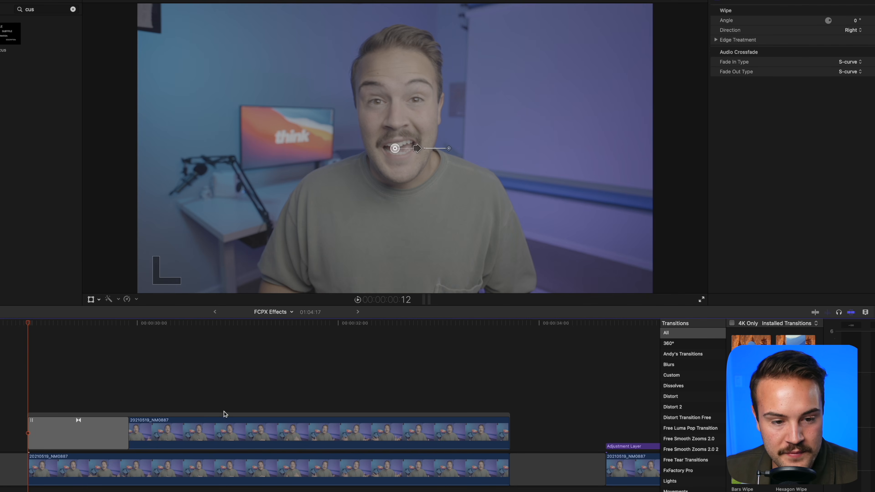
Extend the Wipe transition over most of the upper clip and play back the gradual colour reveal.
{"action": "left_click_drag", "start_coordinate": [128, 432], "coordinate": [459, 432]}
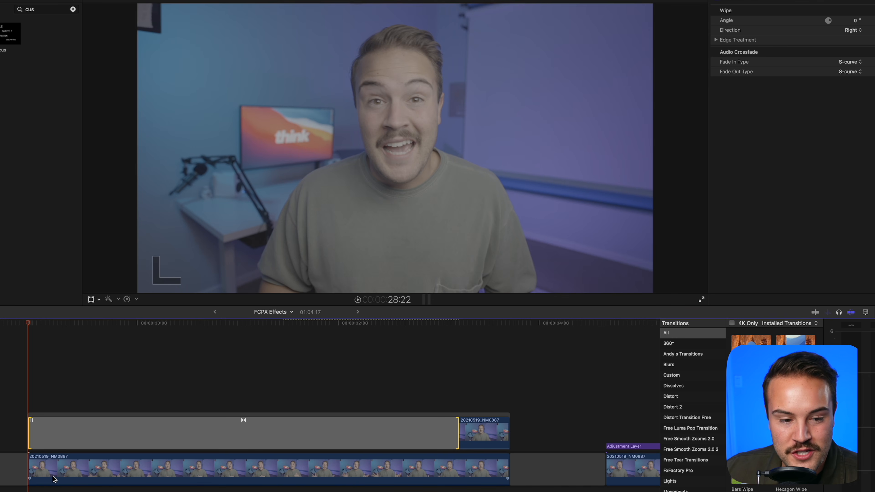
{"action": "left_click", "coordinate": [41, 472]}
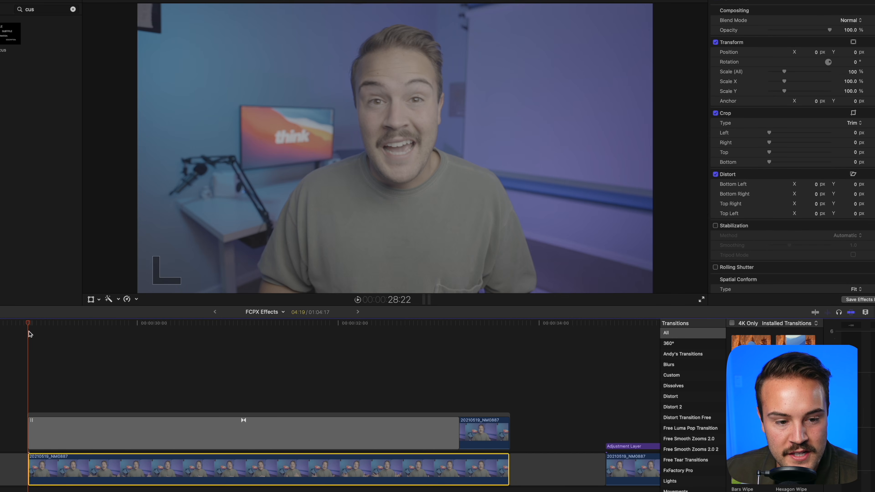
{"action": "left_click_drag", "start_coordinate": [28, 324], "coordinate": [41, 324]}
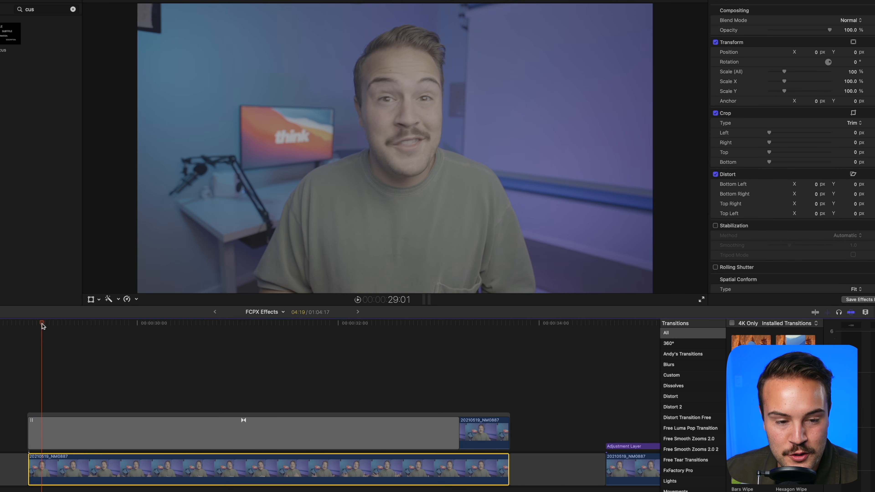
{"action": "key", "text": "space"}
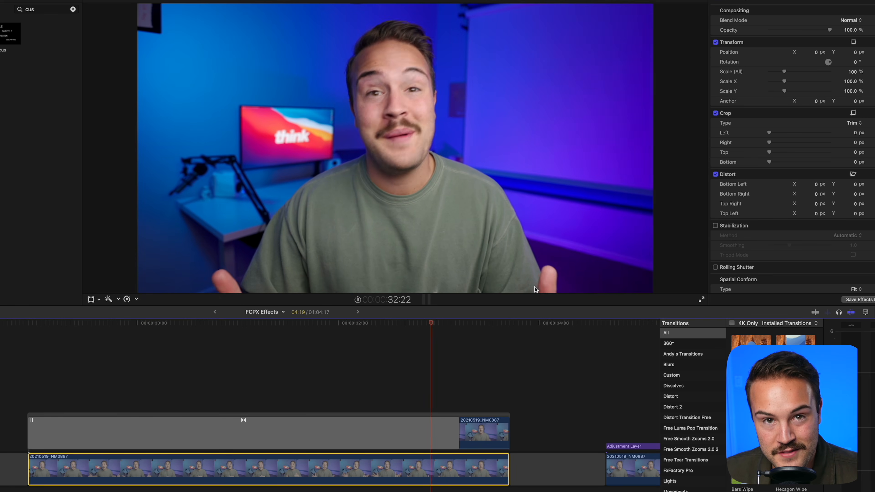
Shorten the Wipe transition to 4:00 and set its direction to Left.
{"action": "left_click_drag", "start_coordinate": [458, 436], "coordinate": [429, 439]}
{"action": "left_click", "coordinate": [282, 439]}
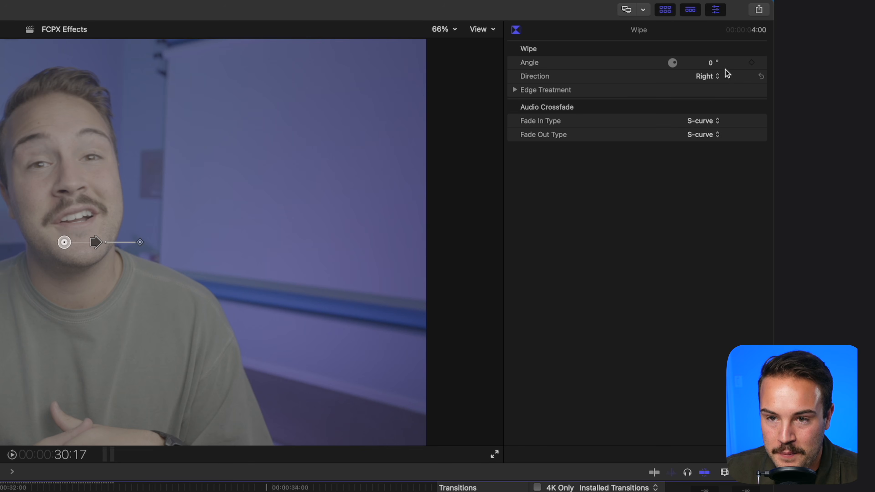
{"action": "left_click", "coordinate": [710, 77]}
{"action": "left_click", "coordinate": [716, 53]}
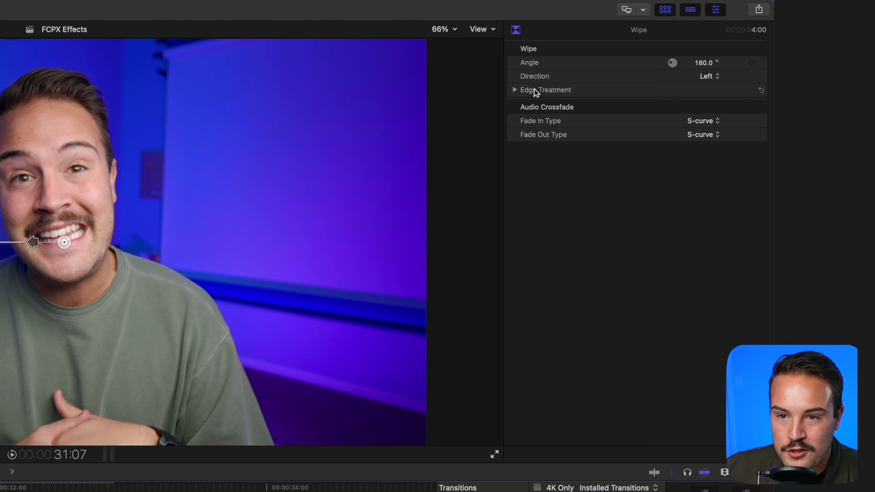
Set the Wipe's edge type to Solid Color with a border of 1.0, and play back the transition.
{"action": "left_click", "coordinate": [515, 90]}
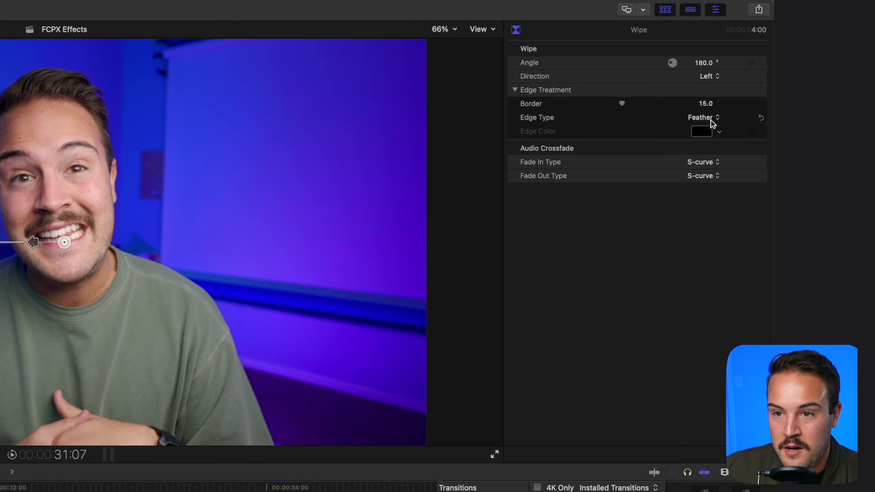
{"action": "left_click", "coordinate": [711, 119]}
{"action": "left_click", "coordinate": [713, 107]}
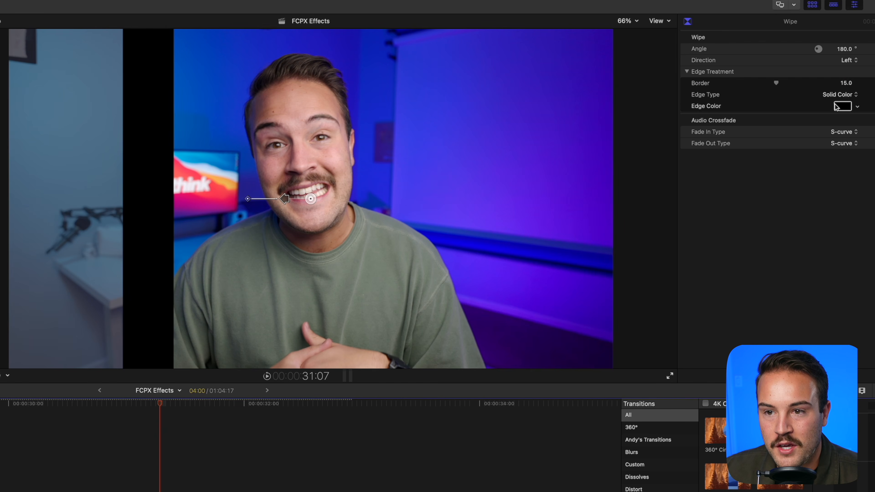
{"action": "left_click_drag", "start_coordinate": [777, 84], "coordinate": [769, 85]}
{"action": "left_click_drag", "start_coordinate": [159, 405], "coordinate": [0, 407]}
{"action": "key", "text": "space"}
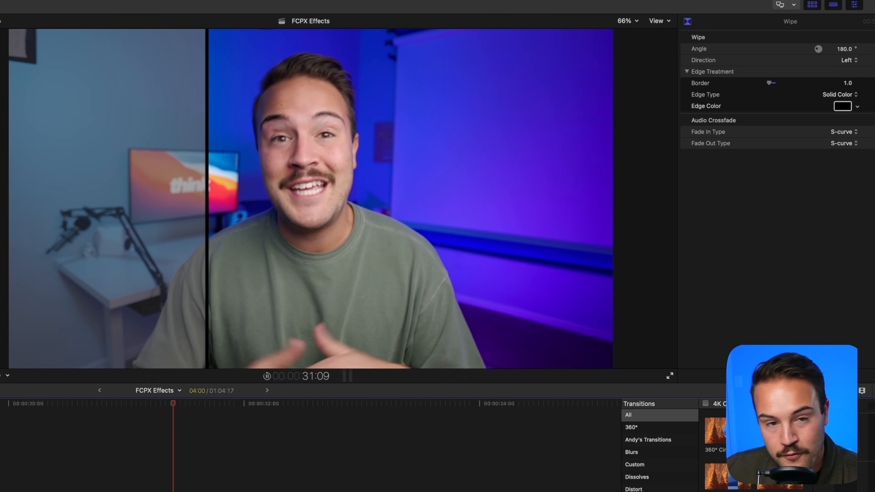
{"action": "key", "text": "space"}
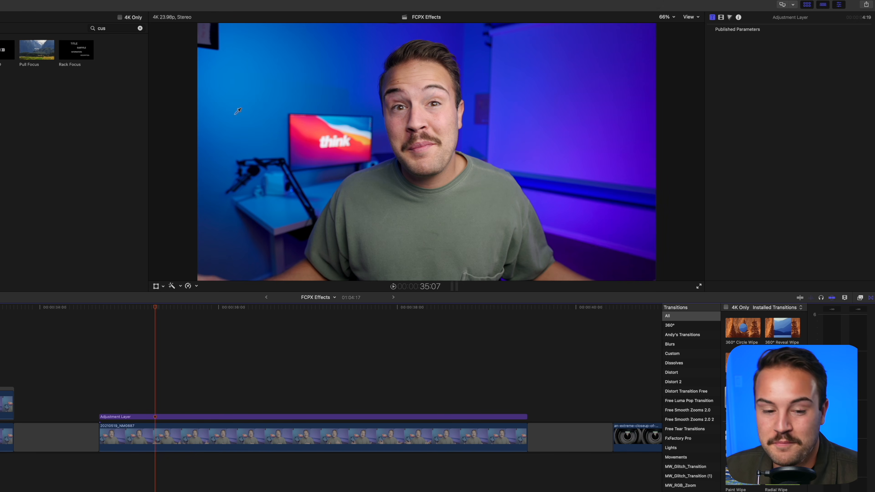
Duplicate the second talking-head clip directly above itself, beneath its adjustment layer.
{"action": "left_click", "coordinate": [210, 439]}
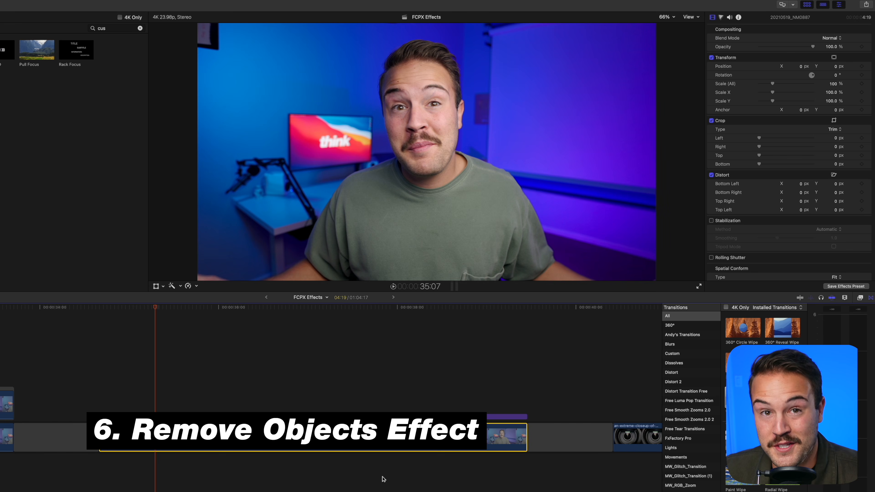
{"action": "key", "text": "Up"}
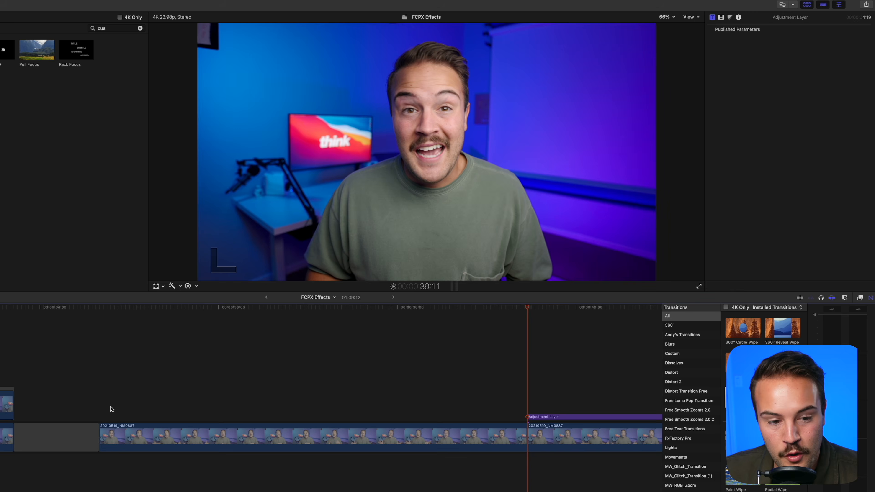
{"action": "left_click", "coordinate": [142, 422]}
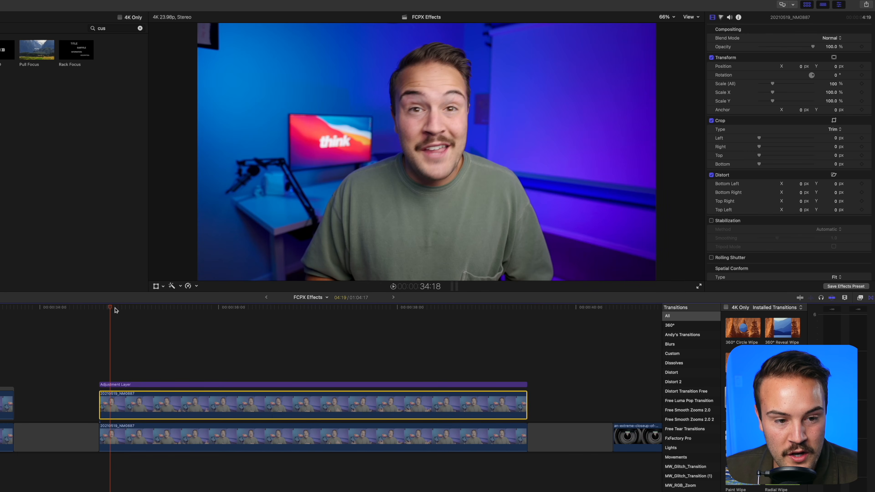
Move the playhead to 34:20 and apply the Draw Mask effect to the upper copy of the clip.
{"action": "left_click", "coordinate": [112, 308]}
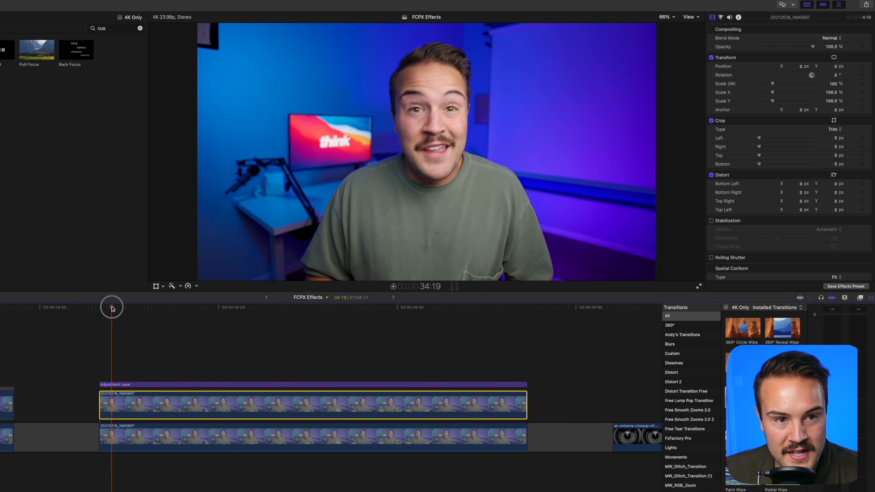
{"action": "left_click_drag", "start_coordinate": [112, 308], "coordinate": [115, 307]}
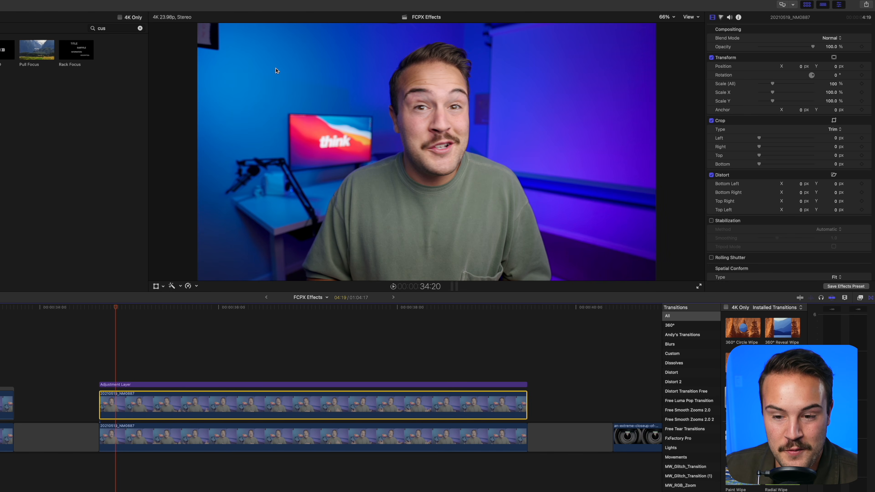
{"action": "key", "text": "super+5"}
{"action": "mouse_move", "coordinate": [748, 339]}
{"action": "left_mouse_down"}
{"action": "mouse_move", "coordinate": [443, 414]}
{"action": "mouse_move", "coordinate": [384, 408]}
{"action": "left_mouse_up"}
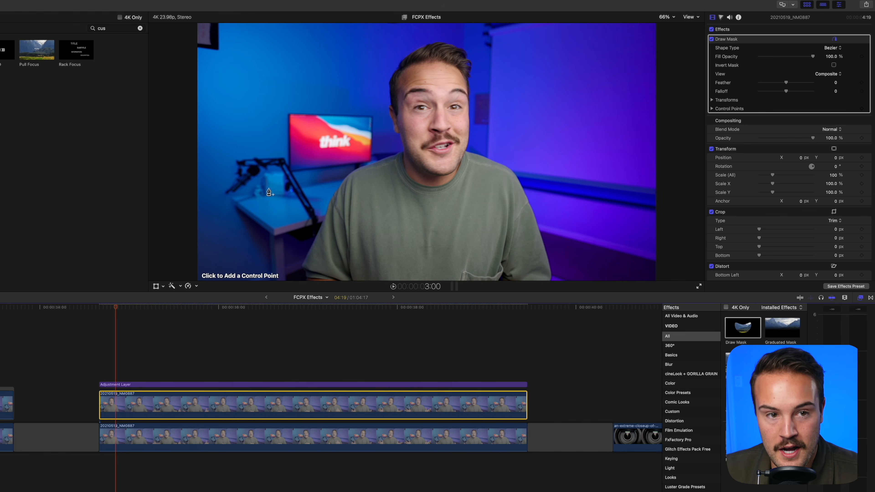
Draw a closed mask around the plain wall just below the dark picture frame and set its feather to 100.
{"action": "left_click", "coordinate": [196, 51]}
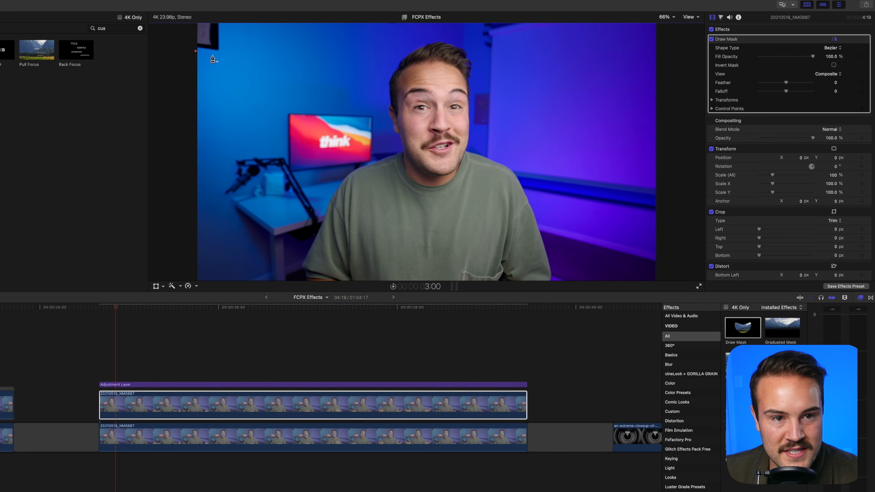
{"action": "left_click", "coordinate": [220, 56]}
{"action": "left_click", "coordinate": [207, 86]}
{"action": "left_click", "coordinate": [188, 83]}
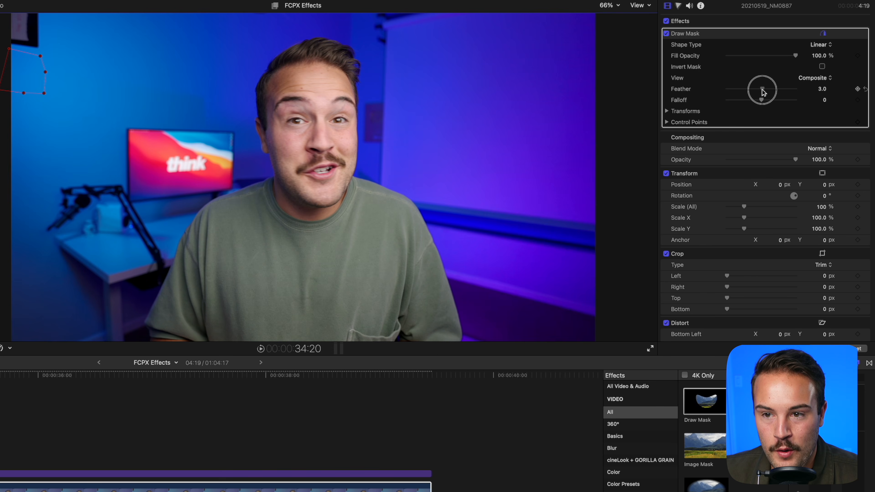
{"action": "left_click_drag", "start_coordinate": [787, 85], "coordinate": [822, 84]}
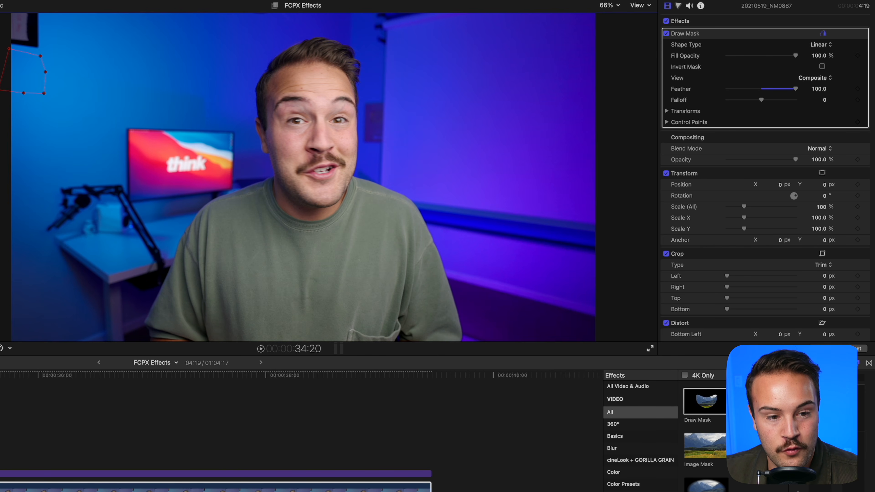
Move the masked copy up over the dark picture frame, to about X -45.8, Y 297.8 px, and disable the lower clip.
{"action": "left_click", "coordinate": [823, 172]}
{"action": "left_click_drag", "start_coordinate": [79, 143], "coordinate": [71, 98]}
{"action": "left_click", "coordinate": [141, 437]}
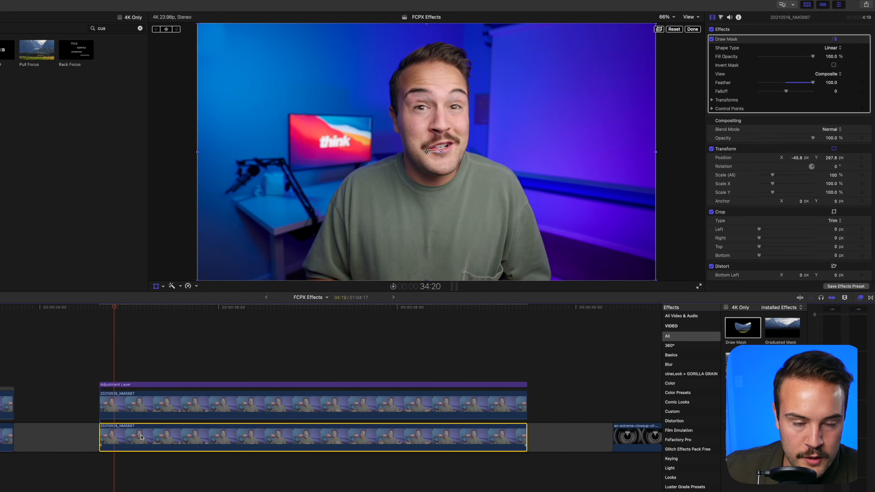
{"action": "key", "text": "v"}
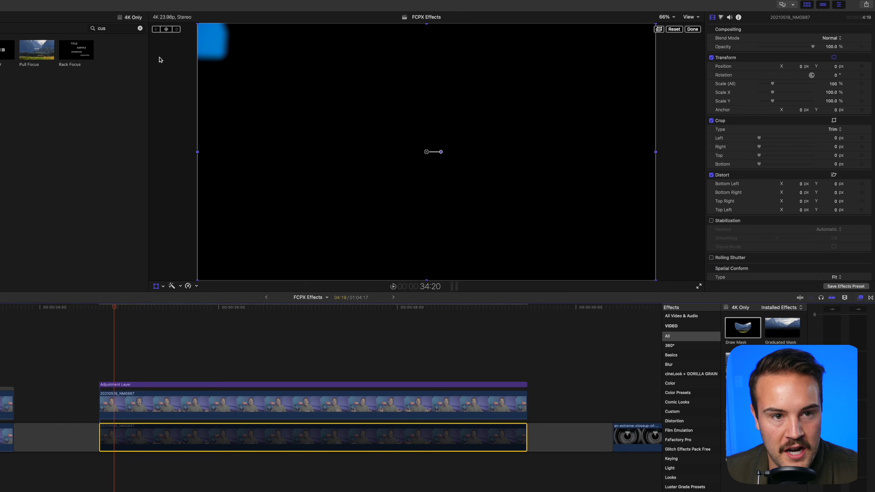
Set the draw mask's feather to 217 and shift the masked copy to X -54.6, Y 306.7 px.
{"action": "left_click", "coordinate": [168, 411]}
{"action": "mouse_move", "coordinate": [250, 37]}
{"action": "left_mouse_down"}
{"action": "mouse_move", "coordinate": [252, 59]}
{"action": "mouse_move", "coordinate": [248, 39]}
{"action": "left_mouse_up"}
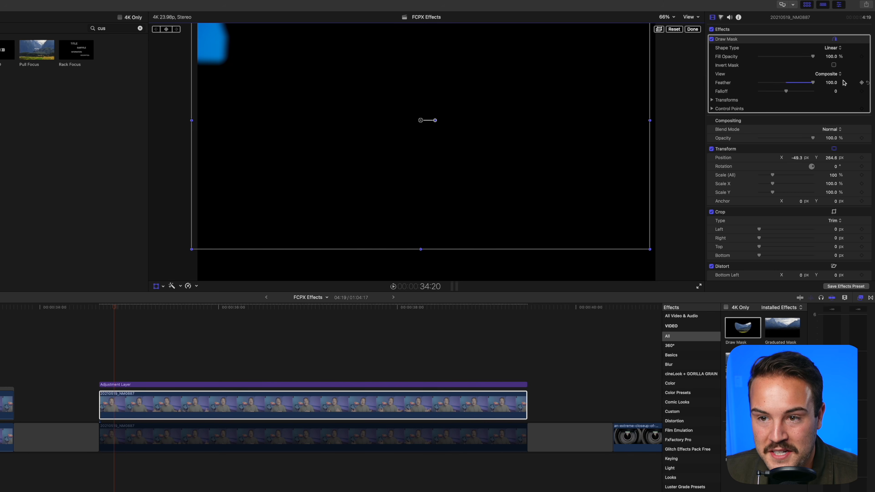
{"action": "left_click_drag", "start_coordinate": [831, 82], "coordinate": [831, 82]}
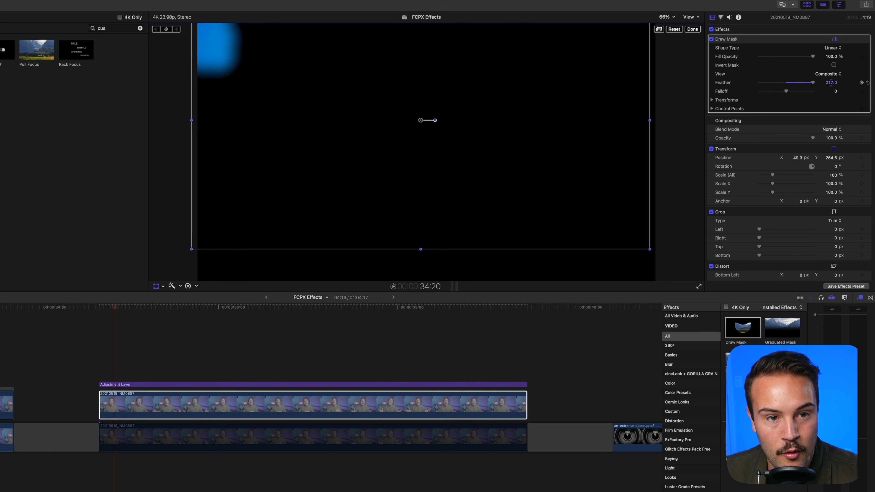
{"action": "left_click_drag", "start_coordinate": [275, 142], "coordinate": [270, 134]}
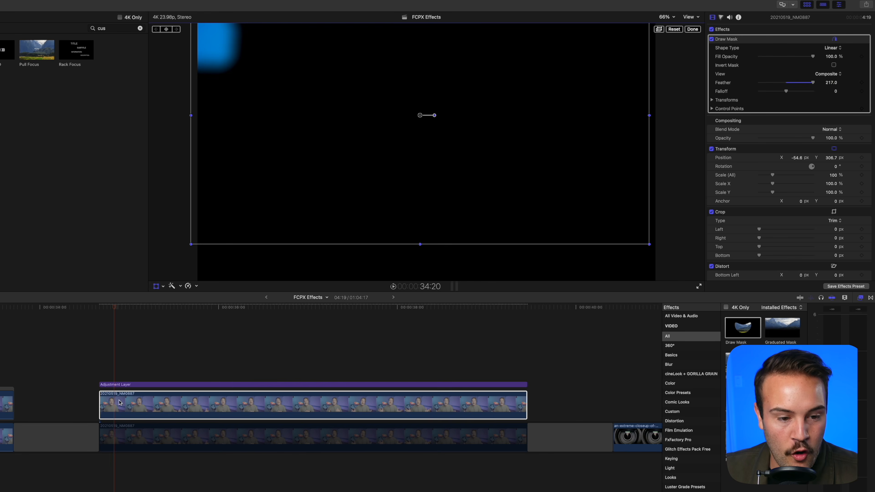
Re-enable the lower clip and play from 34:16, toggling the masked copy off and on to compare.
{"action": "left_click", "coordinate": [133, 443]}
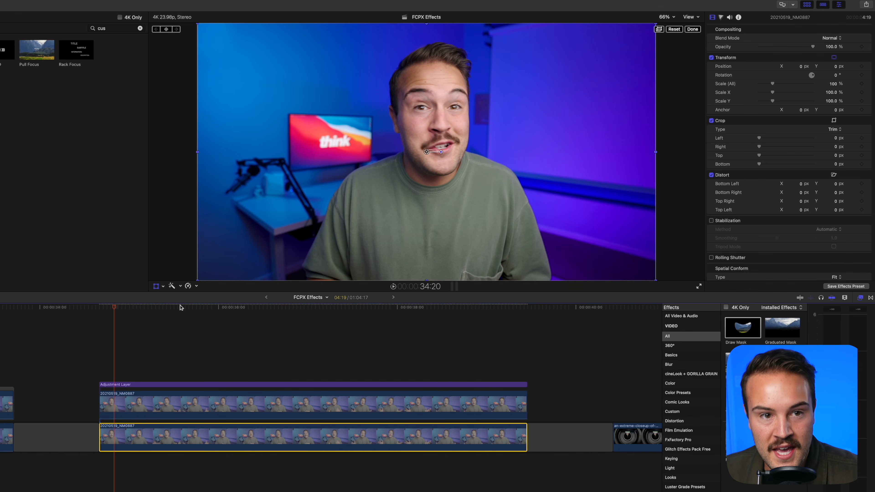
{"action": "left_click", "coordinate": [688, 30]}
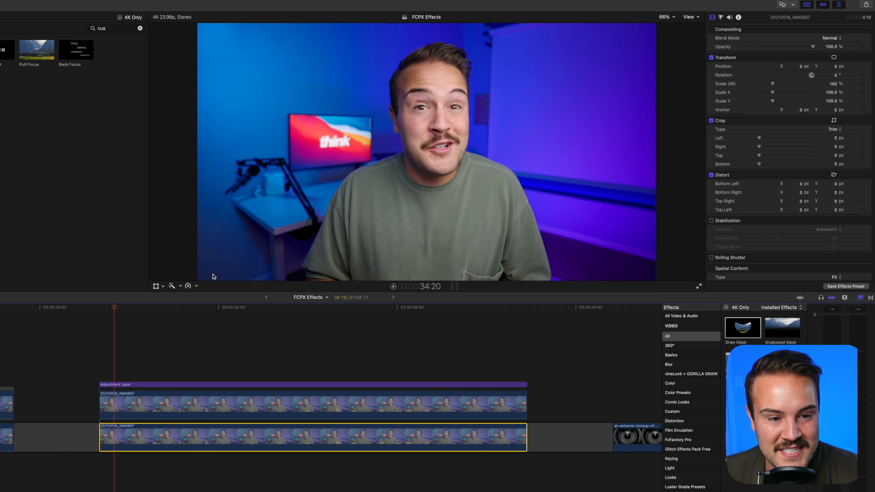
{"action": "left_click", "coordinate": [99, 307]}
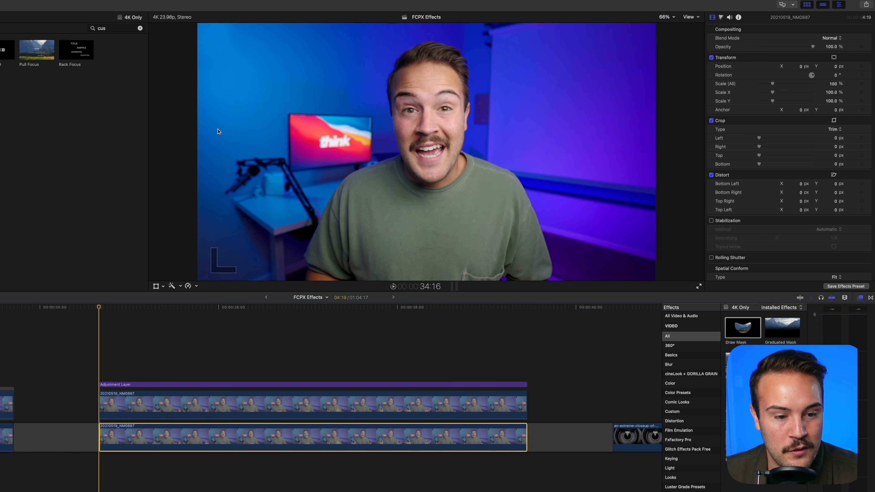
{"action": "key", "text": "space"}
{"action": "left_click", "coordinate": [132, 401]}
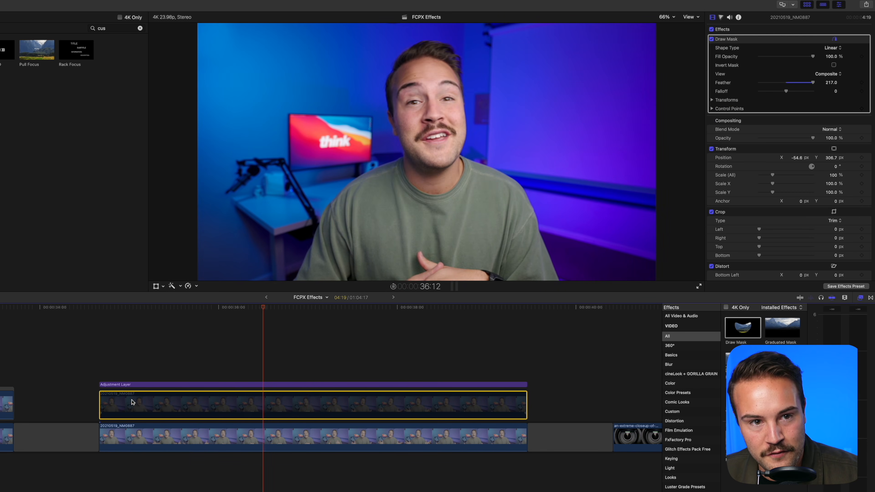
{"action": "key", "text": "v"}
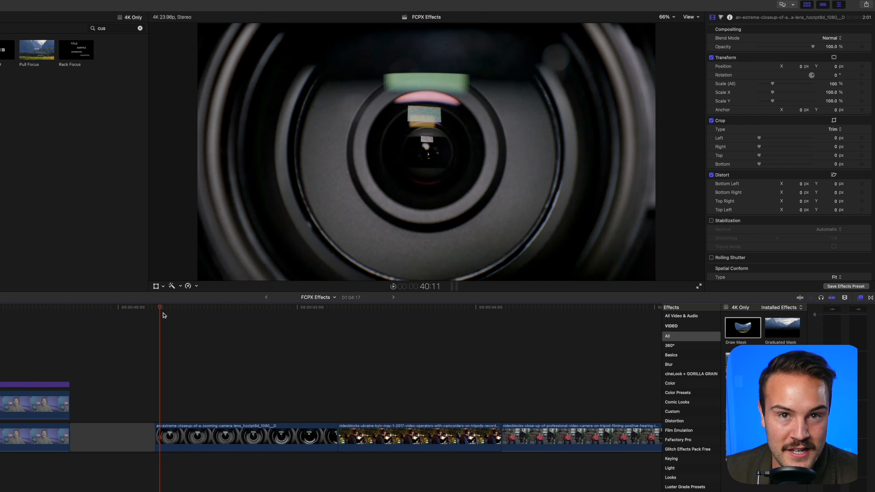
Play through the three camera b-roll clips and trim the end of the third one to the playhead at 45:15.
{"action": "scroll", "coordinate": [165, 315], "scroll_direction": "left", "scroll_amount": 1}
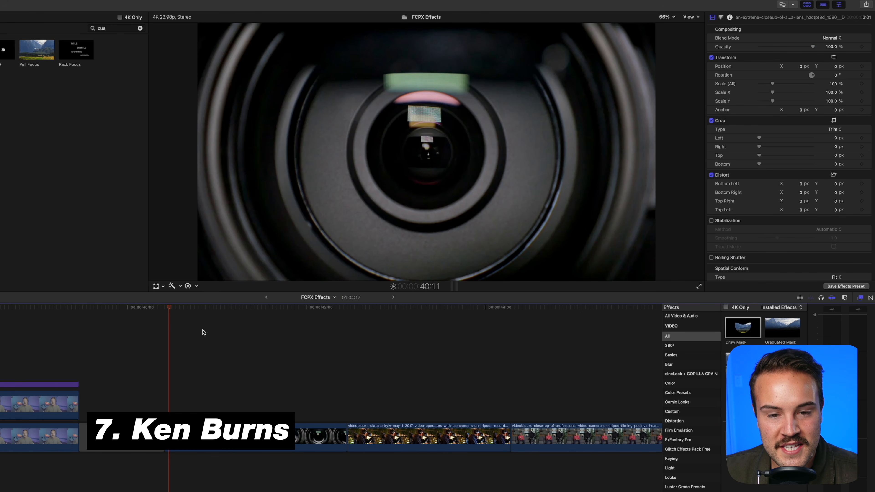
{"action": "key", "text": "space"}
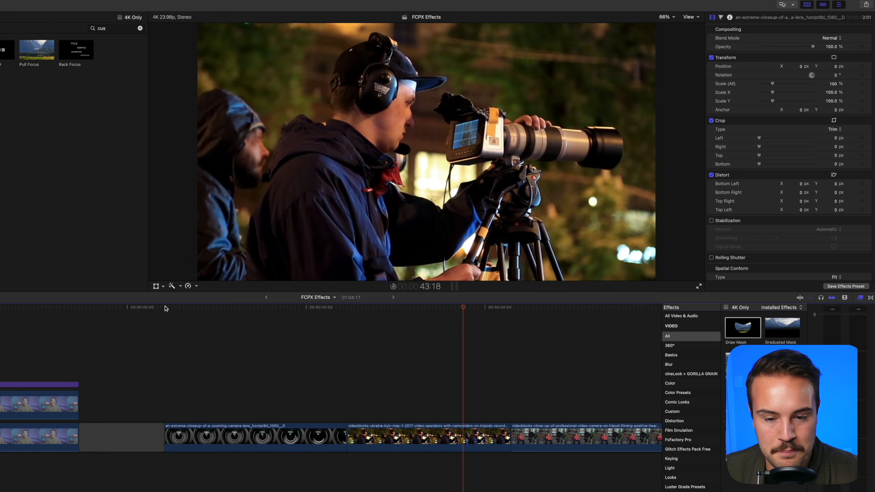
{"action": "scroll", "coordinate": [249, 379], "scroll_direction": "right", "scroll_amount": 2}
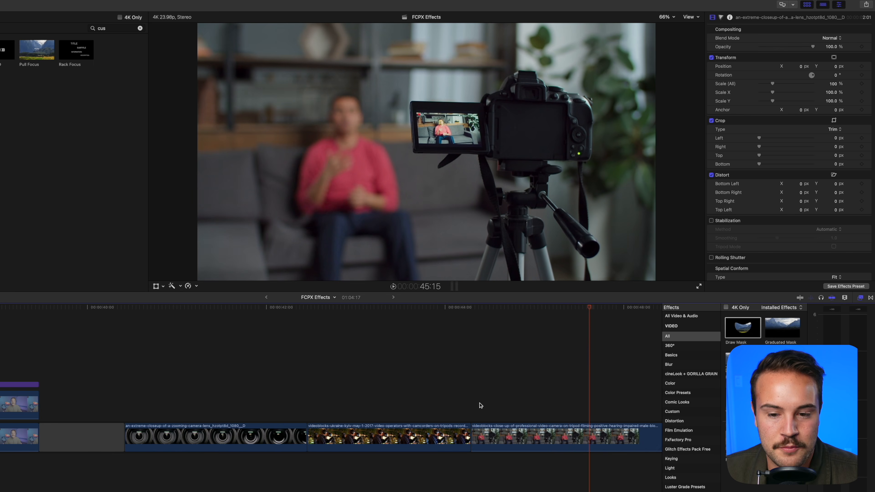
{"action": "scroll", "coordinate": [640, 441], "scroll_direction": "right", "scroll_amount": 2}
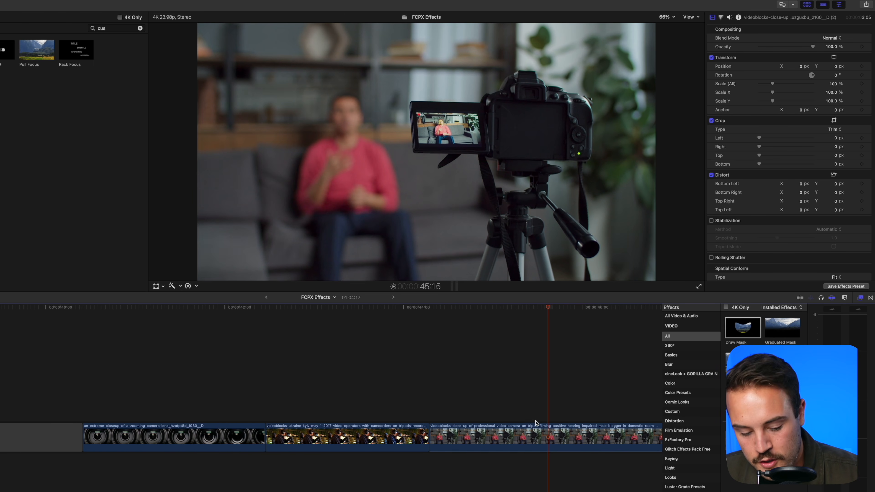
{"action": "key", "text": "alt+]"}
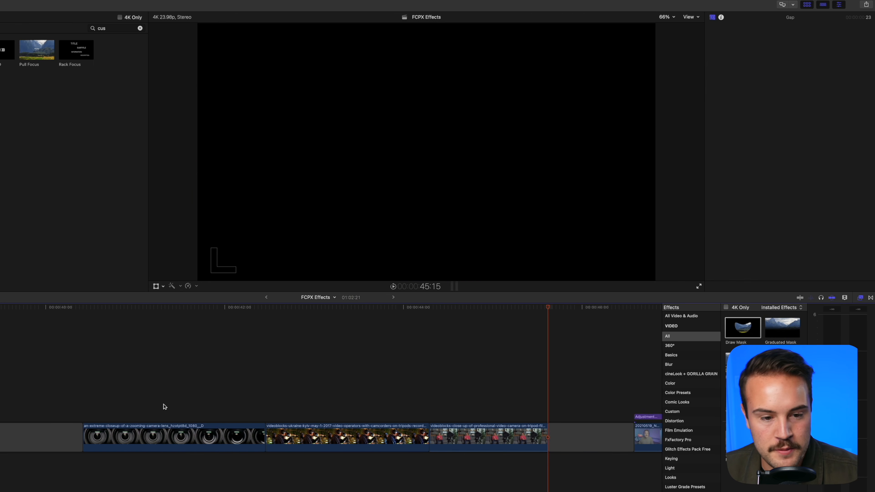
Apply a Ken Burns crop to the camera-lens close-up clip and play it back from its start.
{"action": "left_click", "coordinate": [162, 437]}
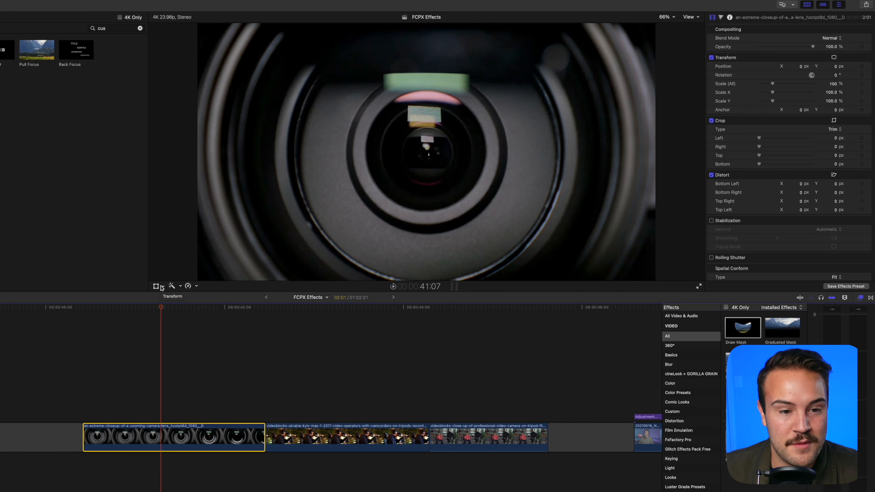
{"action": "left_click", "coordinate": [164, 287]}
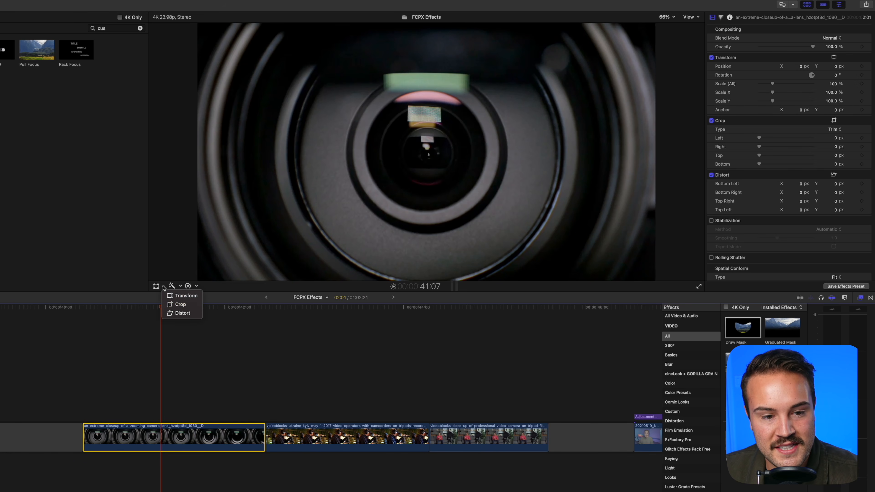
{"action": "left_click", "coordinate": [176, 304]}
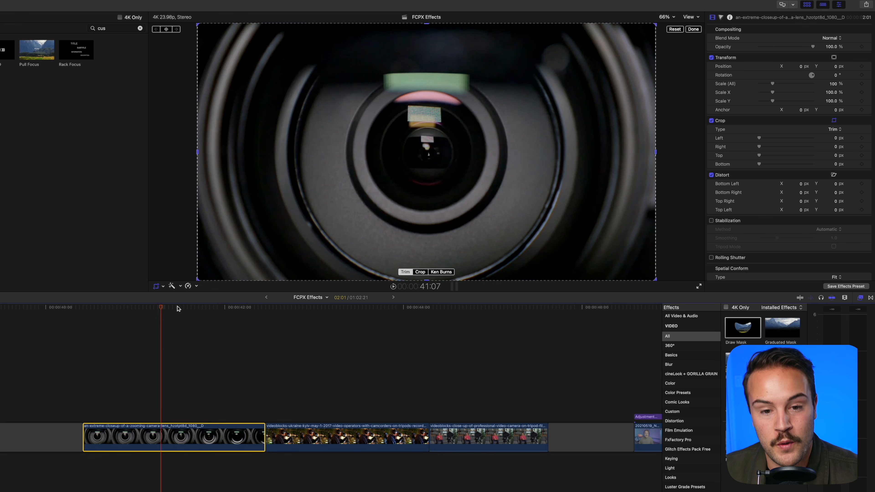
{"action": "left_click", "coordinate": [442, 273]}
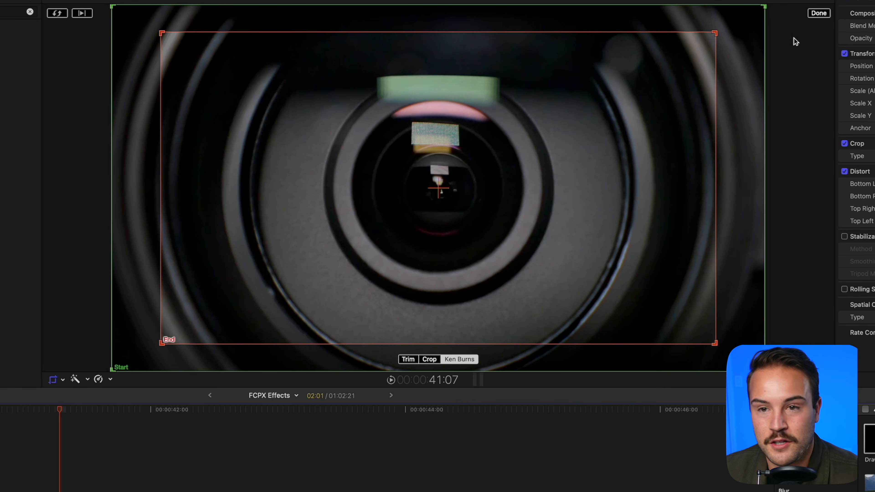
{"action": "left_click", "coordinate": [819, 13]}
{"action": "left_click", "coordinate": [0, 409]}
{"action": "key", "text": "space"}
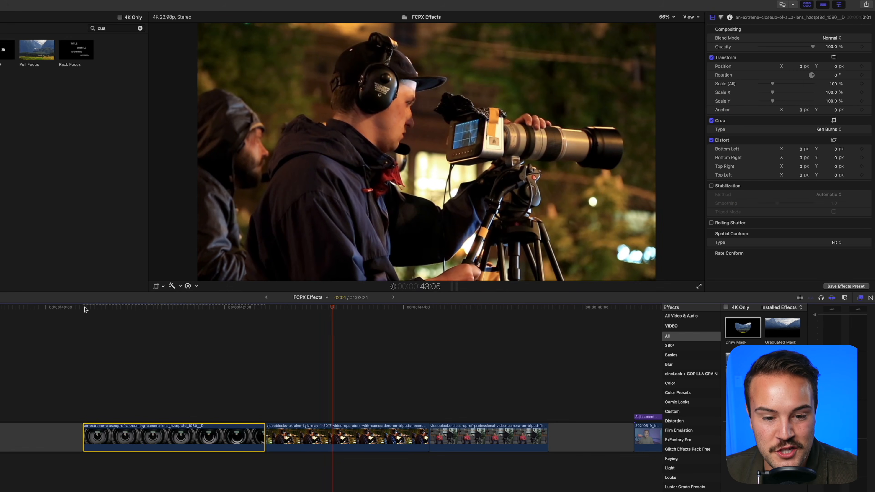
{"action": "key", "text": "space"}
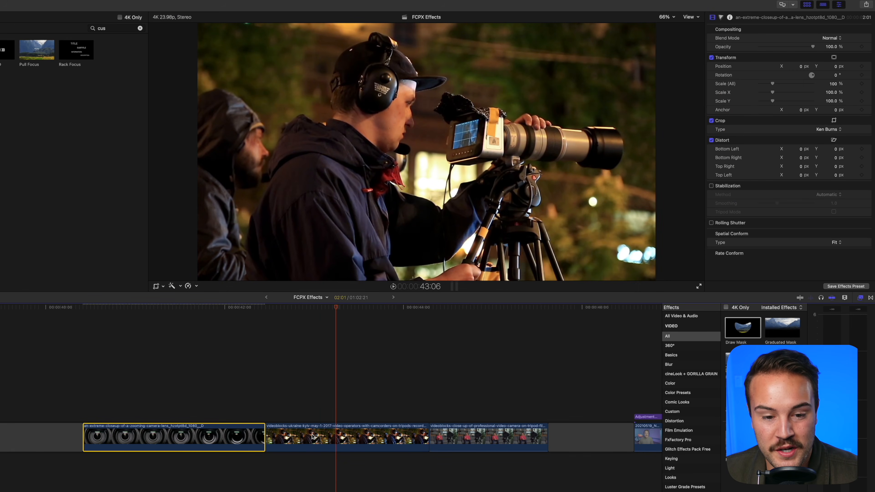
Apply a Ken Burns crop to the camera-operator clip and preview its movement.
{"action": "left_click", "coordinate": [313, 436]}
{"action": "left_click", "coordinate": [156, 286]}
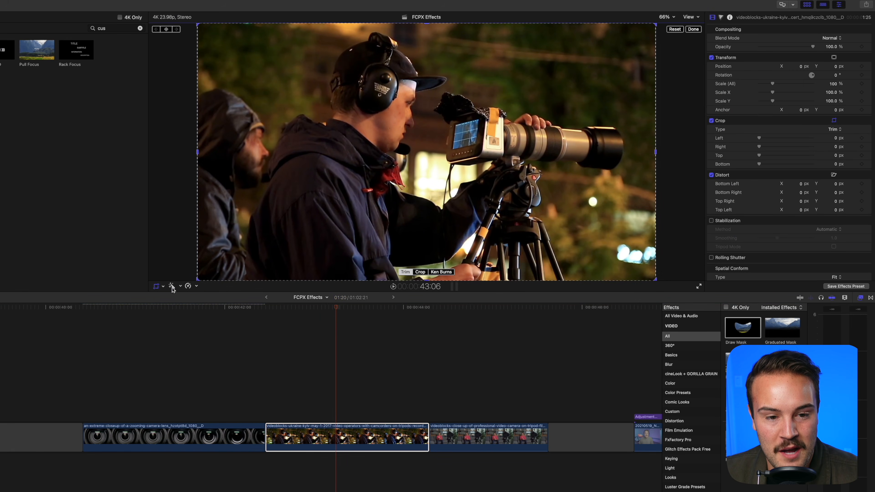
{"action": "left_click", "coordinate": [442, 272]}
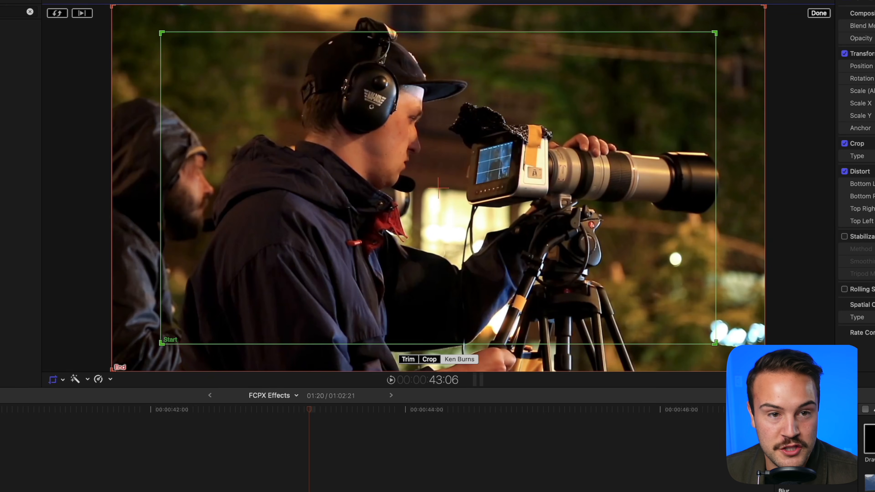
{"action": "left_click", "coordinate": [89, 14]}
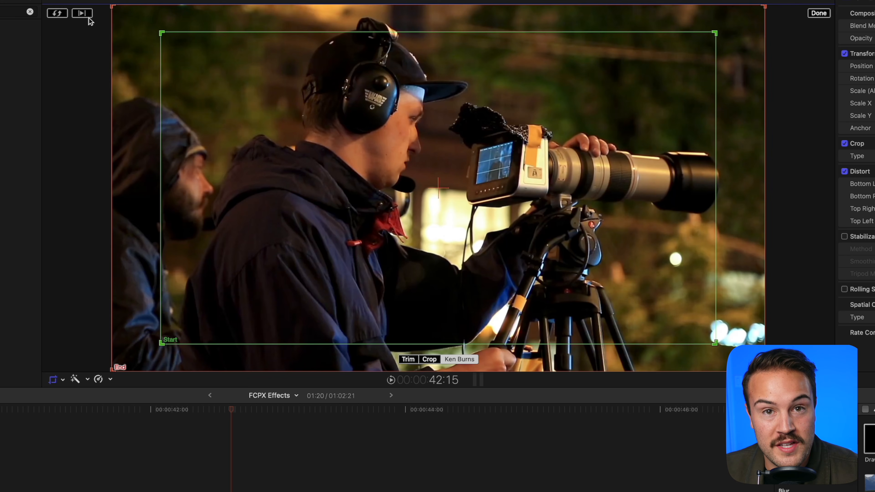
Try the camera-operator clip with its Ken Burns start and end frames swapped, play it back, and restore the previous frame order.
{"action": "left_click", "coordinate": [56, 13]}
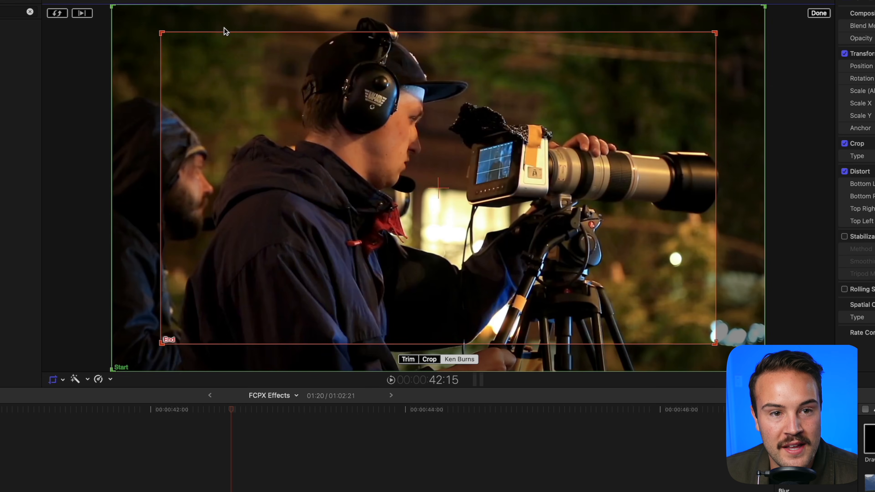
{"action": "left_click", "coordinate": [819, 13]}
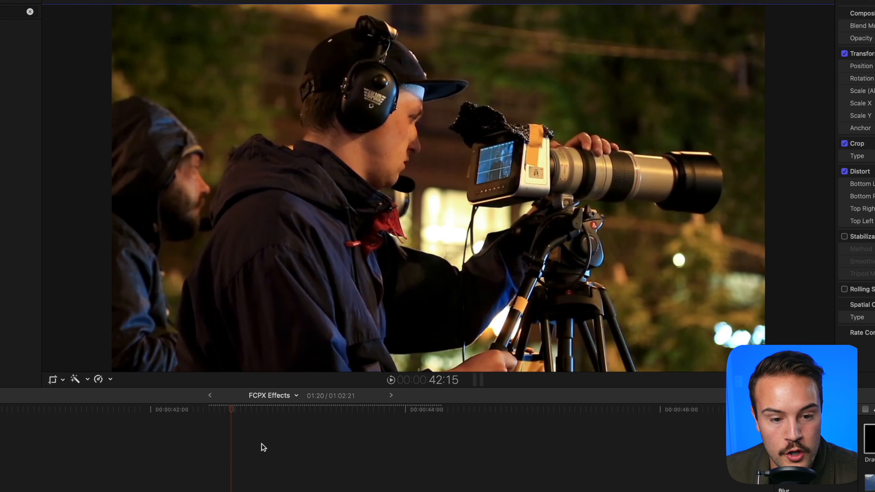
{"action": "left_click", "coordinate": [215, 471]}
{"action": "key", "text": "space"}
{"action": "key", "text": "super+4"}
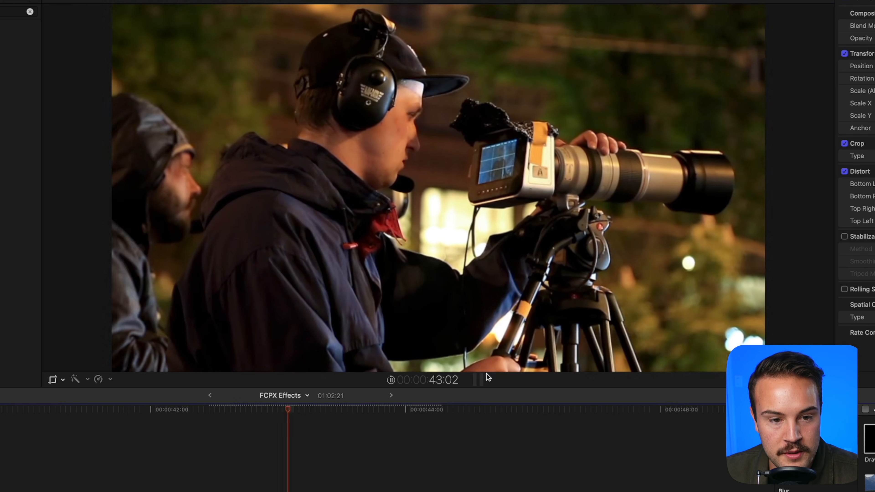
{"action": "left_click", "coordinate": [51, 381]}
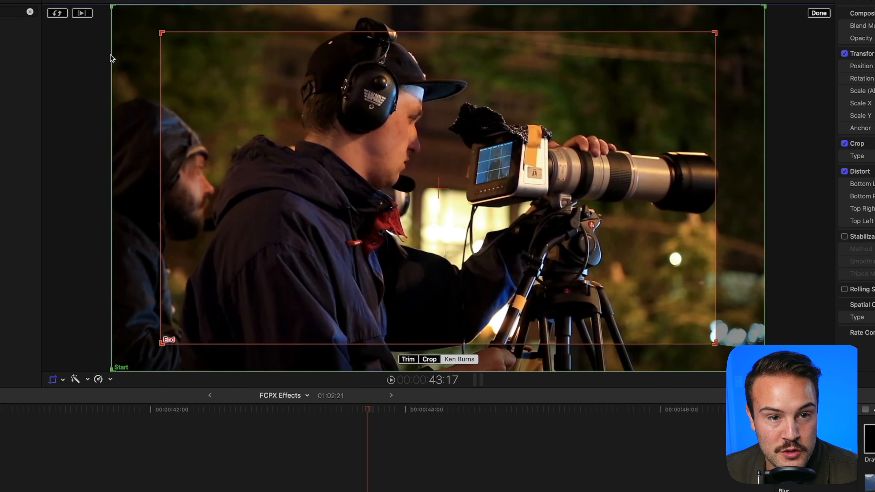
{"action": "left_click", "coordinate": [57, 14]}
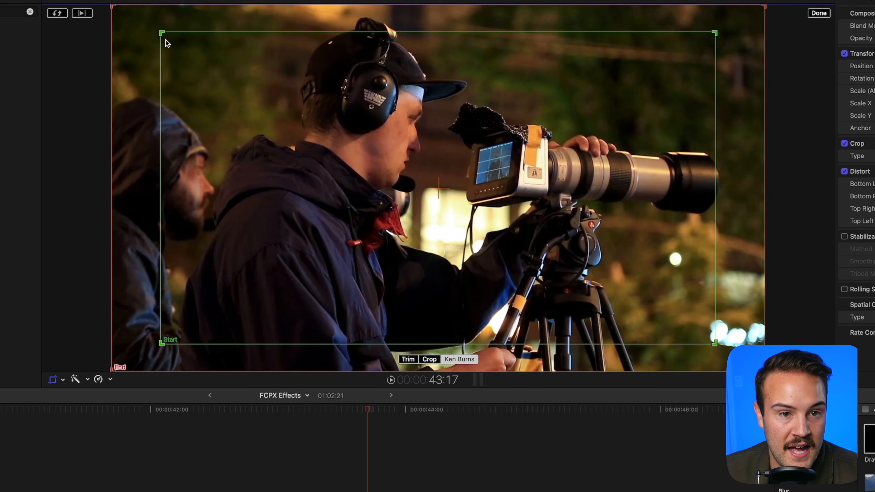
Resize and reposition the Ken Burns start frame so it sits nearly centred slightly inside the full picture, and apply the crop.
{"action": "left_click_drag", "start_coordinate": [162, 33], "coordinate": [303, 111]}
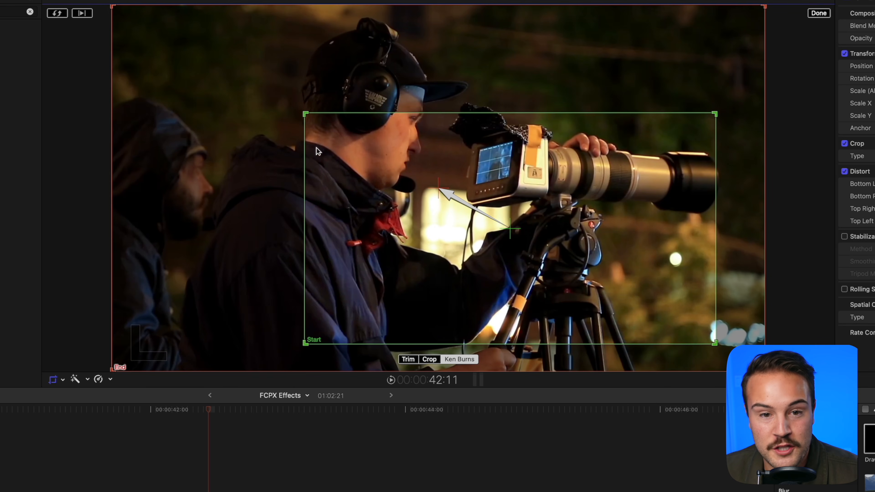
{"action": "left_click_drag", "start_coordinate": [444, 284], "coordinate": [402, 215]}
{"action": "left_click_drag", "start_coordinate": [262, 275], "coordinate": [200, 330]}
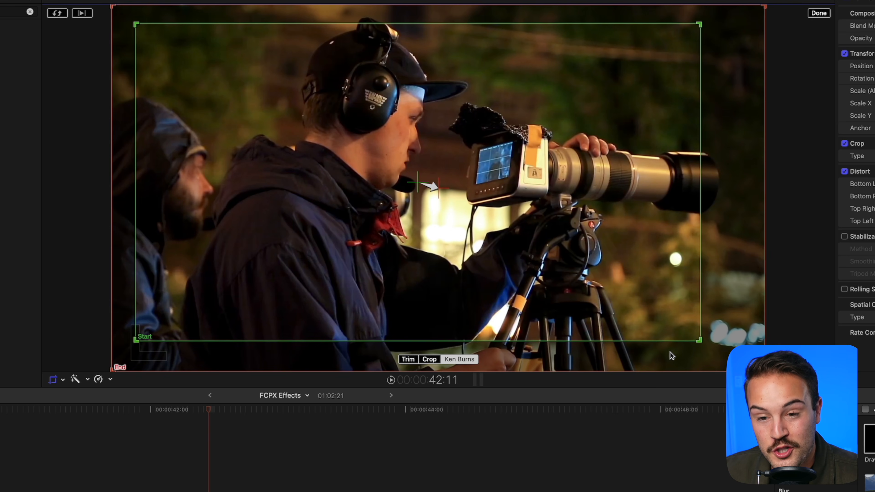
{"action": "left_click_drag", "start_coordinate": [701, 343], "coordinate": [718, 358]}
{"action": "left_click_drag", "start_coordinate": [689, 326], "coordinate": [699, 323]}
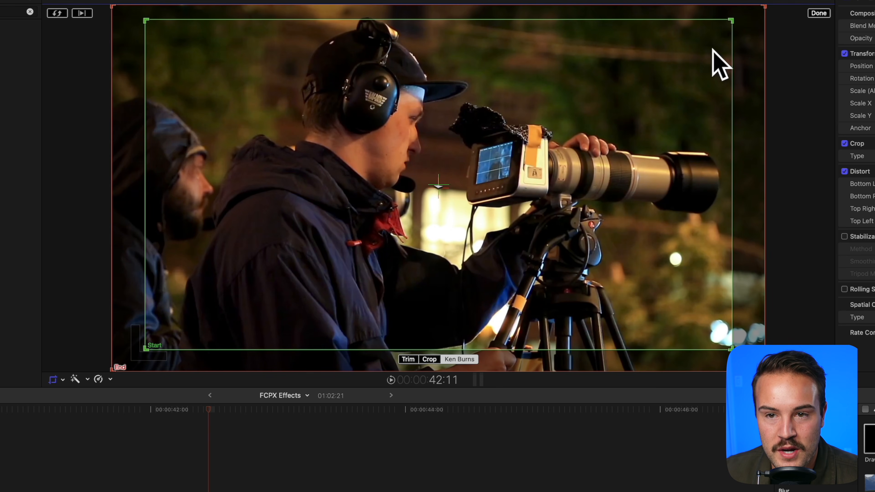
{"action": "left_click", "coordinate": [825, 17]}
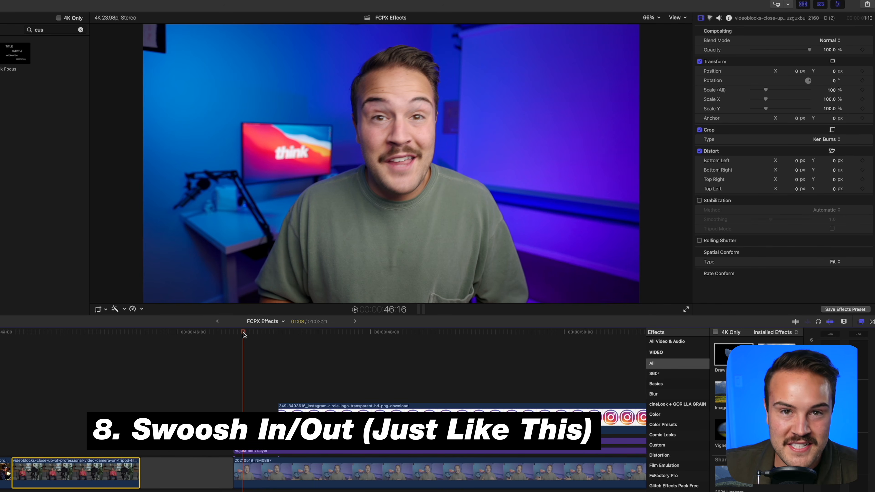
Search the transitions for "slide" and add the Slide transition to both ends of the Instagram logo clip.
{"action": "left_click", "coordinate": [278, 337]}
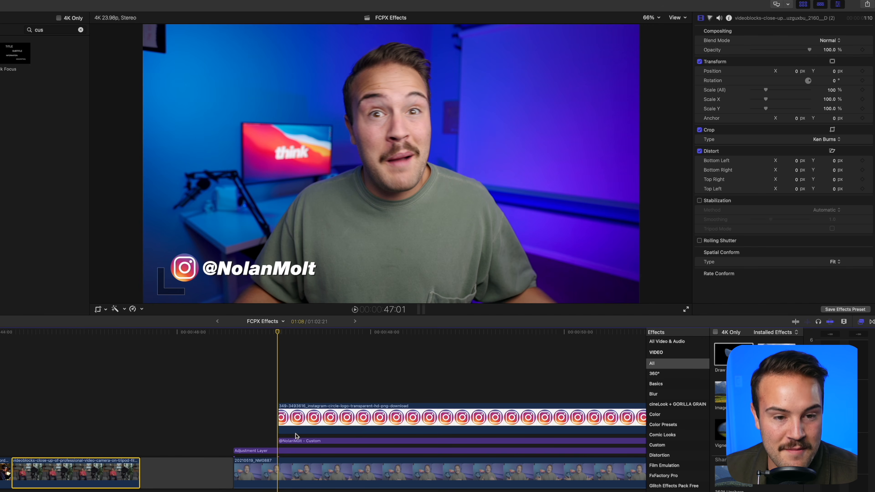
{"action": "left_click", "coordinate": [872, 321]}
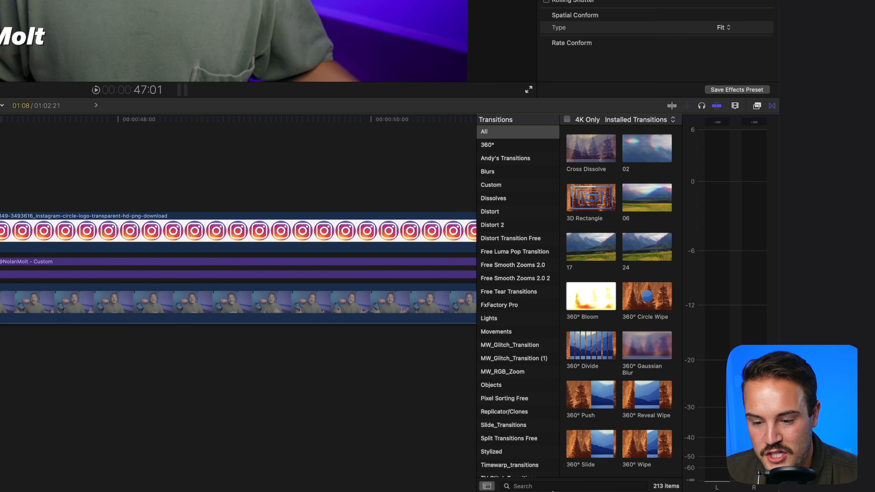
{"action": "left_click", "coordinate": [553, 487]}
{"action": "type", "text": "s"}
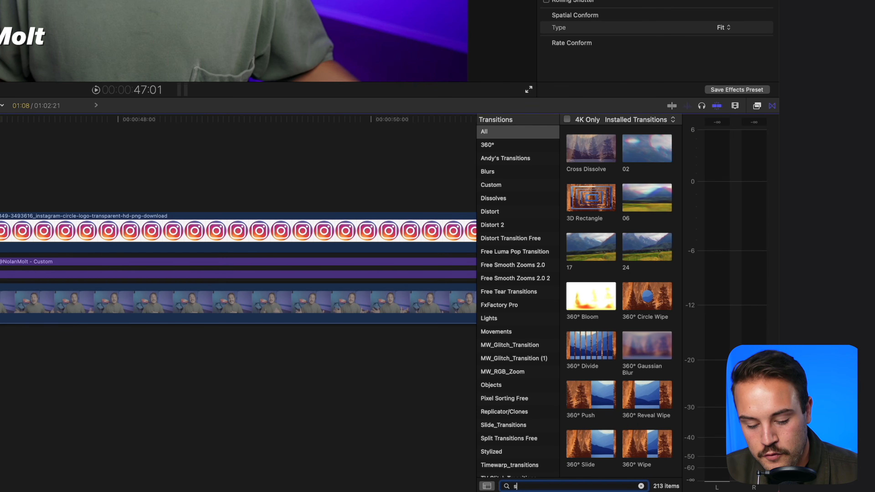
{"action": "type", "text": "lide"}
{"action": "left_click_drag", "start_coordinate": [662, 164], "coordinate": [90, 239]}
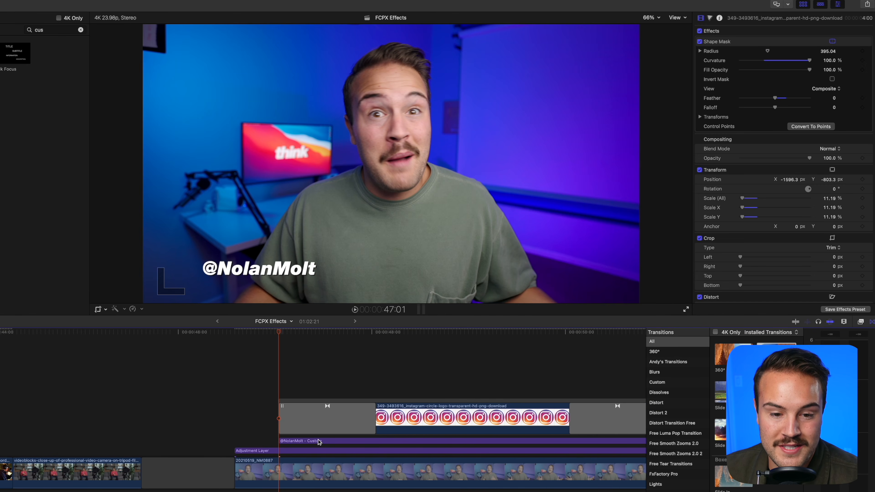
Keep the logo's opening transition as a Slide In with direction Right, and preview the logo through its closing transition.
{"action": "left_click", "coordinate": [323, 423]}
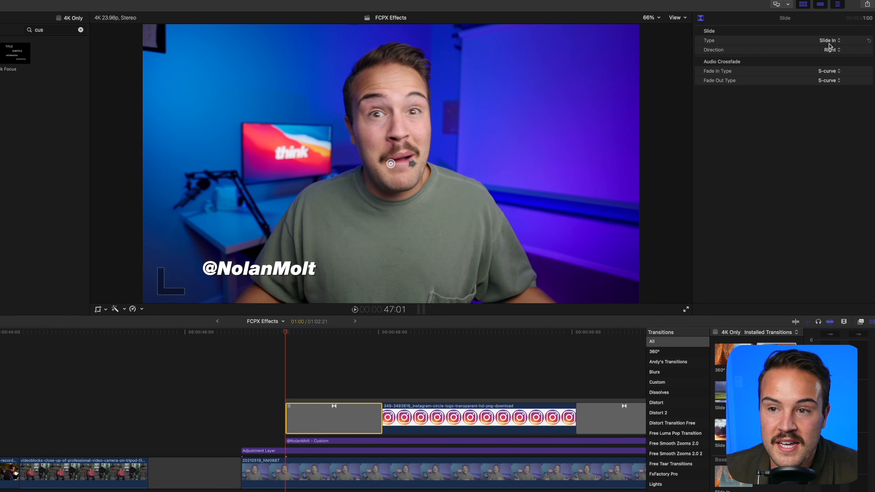
{"action": "left_click", "coordinate": [832, 49]}
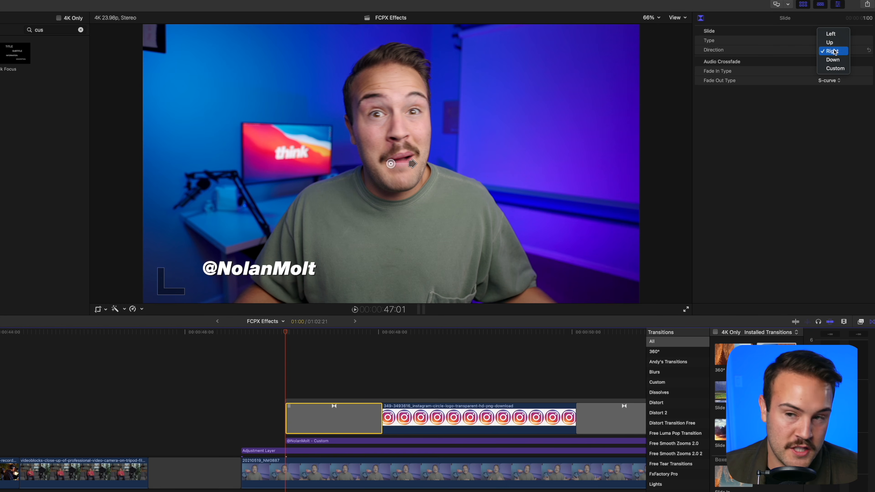
{"action": "left_click", "coordinate": [834, 52]}
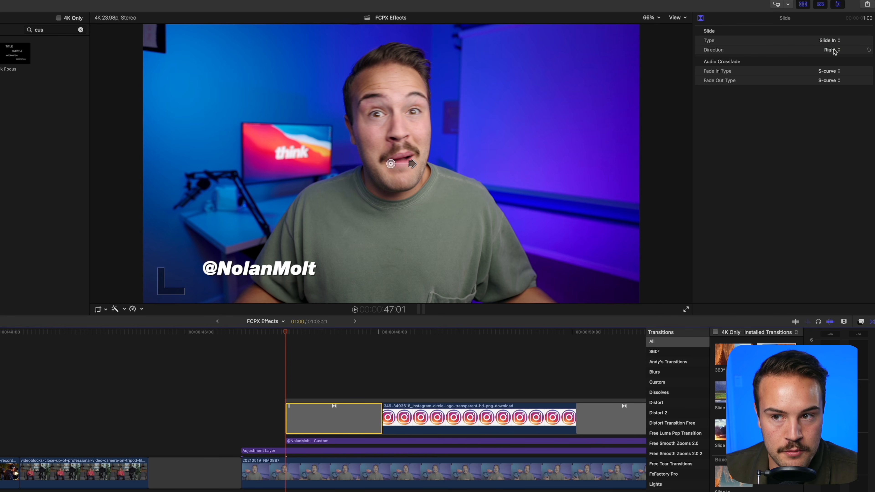
{"action": "left_click_drag", "start_coordinate": [466, 333], "coordinate": [563, 343]}
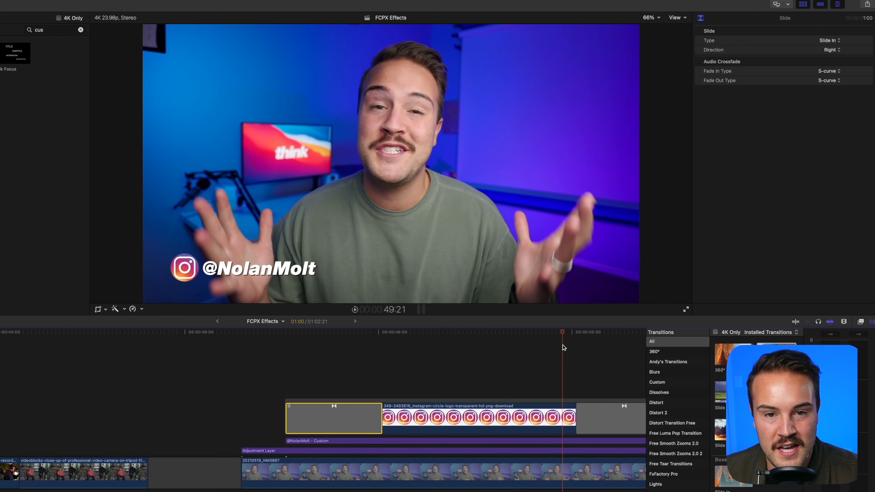
{"action": "key", "text": "space"}
{"action": "key", "text": "space"}
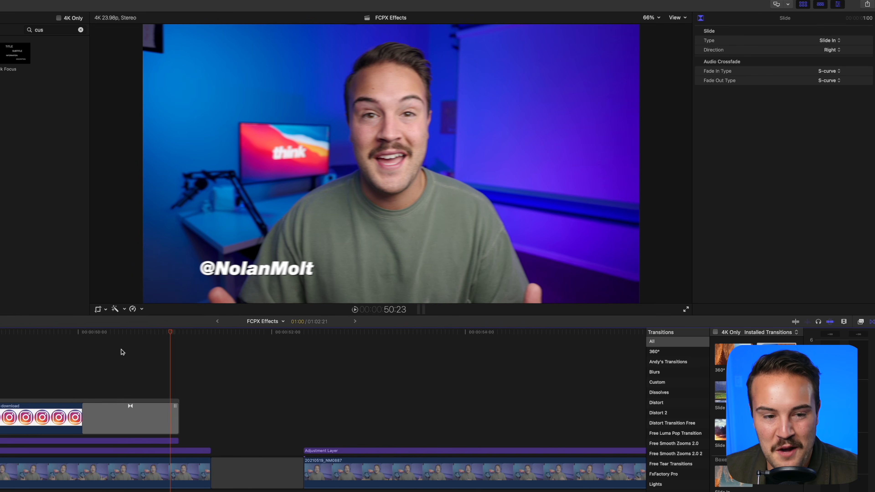
Set the logo's closing Slide transition to type Slide Out with direction Left.
{"action": "left_click", "coordinate": [95, 333]}
{"action": "left_click", "coordinate": [121, 415]}
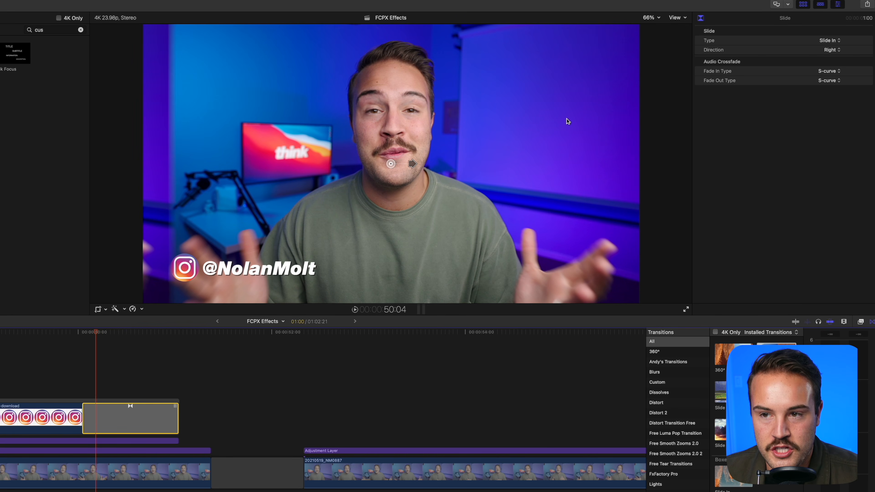
{"action": "left_click", "coordinate": [832, 41]}
{"action": "left_click", "coordinate": [839, 52]}
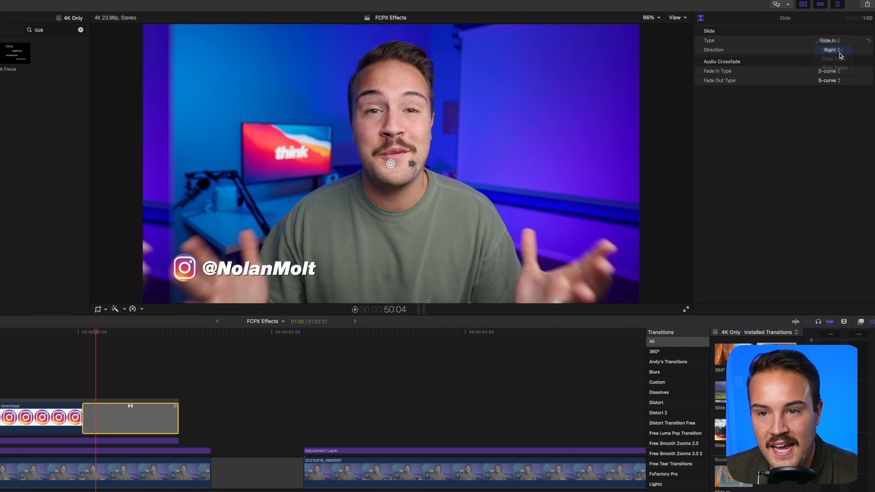
{"action": "left_click", "coordinate": [838, 50]}
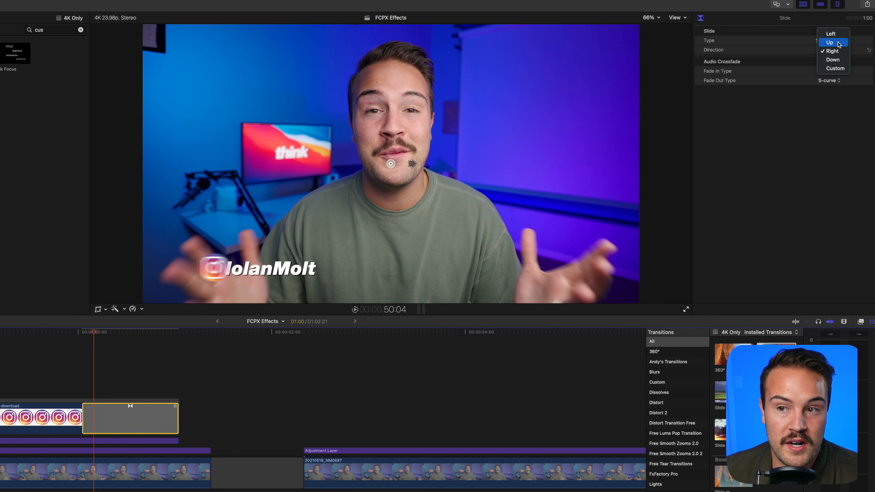
{"action": "left_click", "coordinate": [831, 34]}
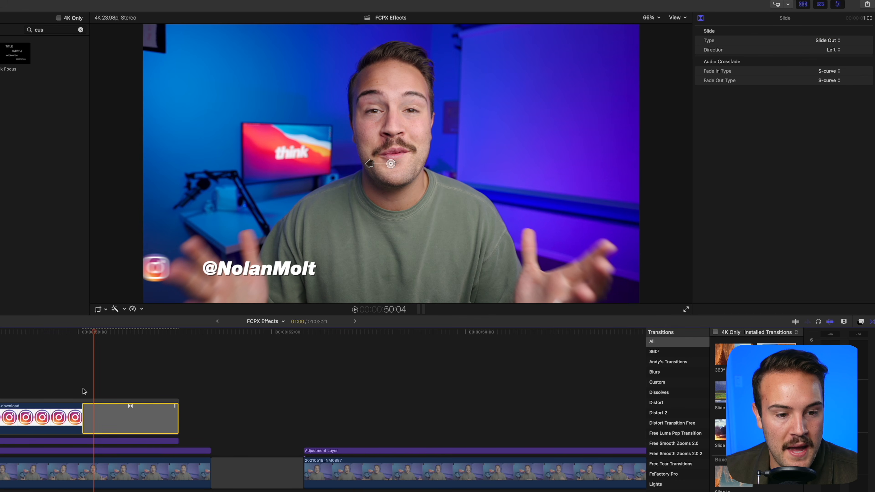
Play back the Instagram logo's slide-in and slide-out from the start of its clip.
{"action": "scroll", "coordinate": [83, 392], "scroll_direction": "left", "scroll_amount": 10}
{"action": "left_click", "coordinate": [59, 336]}
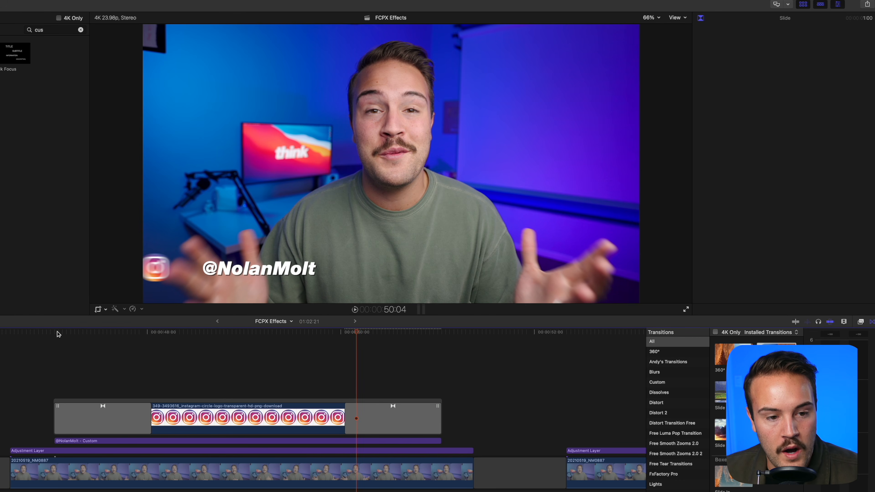
{"action": "left_click", "coordinate": [55, 333]}
{"action": "key", "text": "space"}
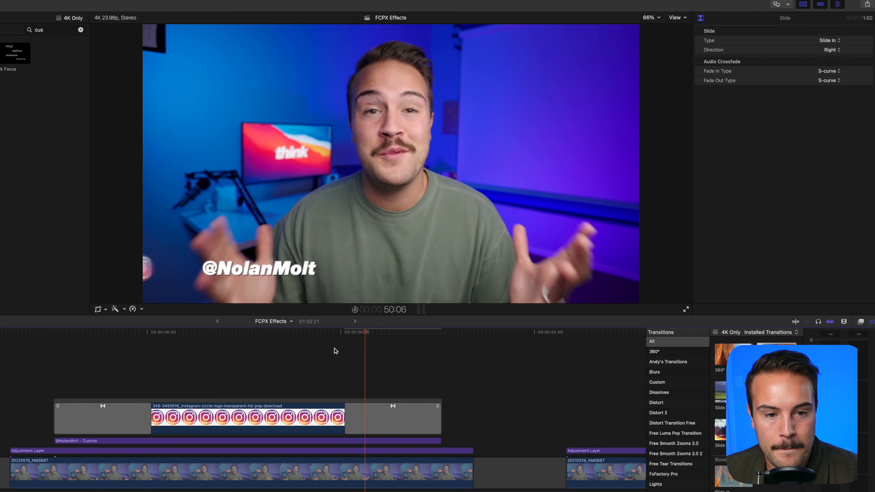
{"action": "key", "text": "space"}
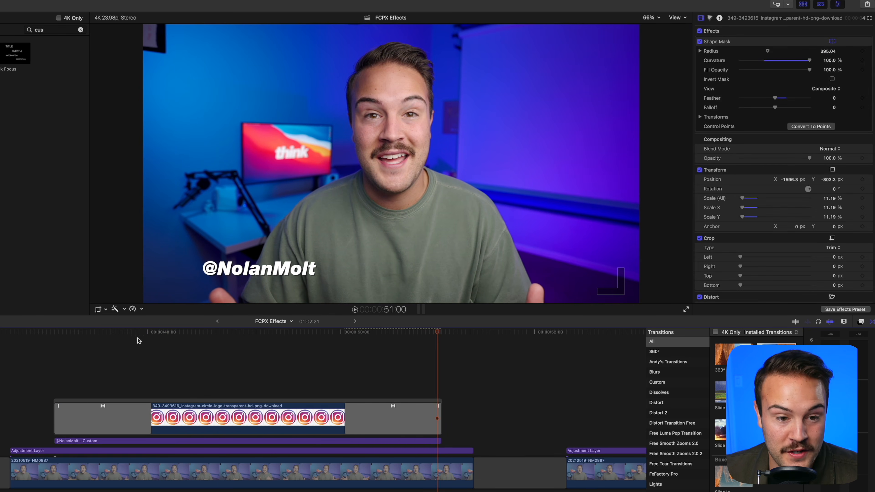
{"action": "left_click", "coordinate": [55, 333]}
{"action": "key", "text": "space"}
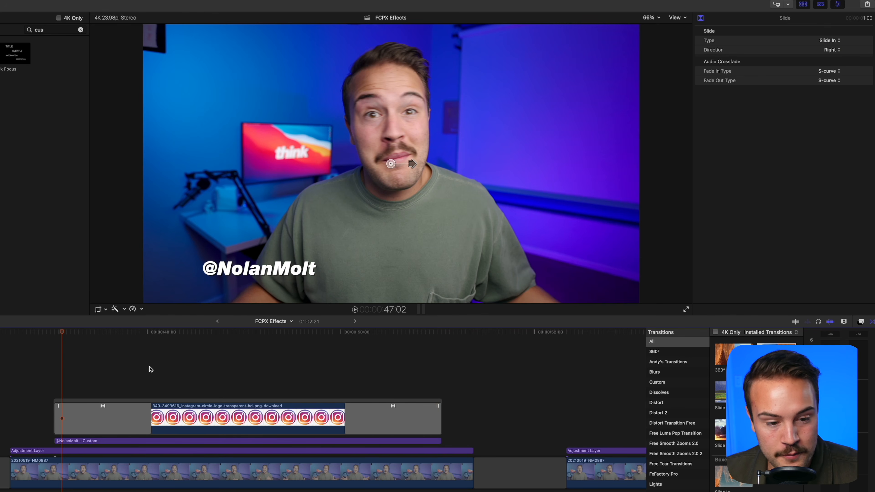
Copy the logo's opening Slide transition onto the handle title below it and scrub through the slide-in.
{"action": "left_click", "coordinate": [115, 426]}
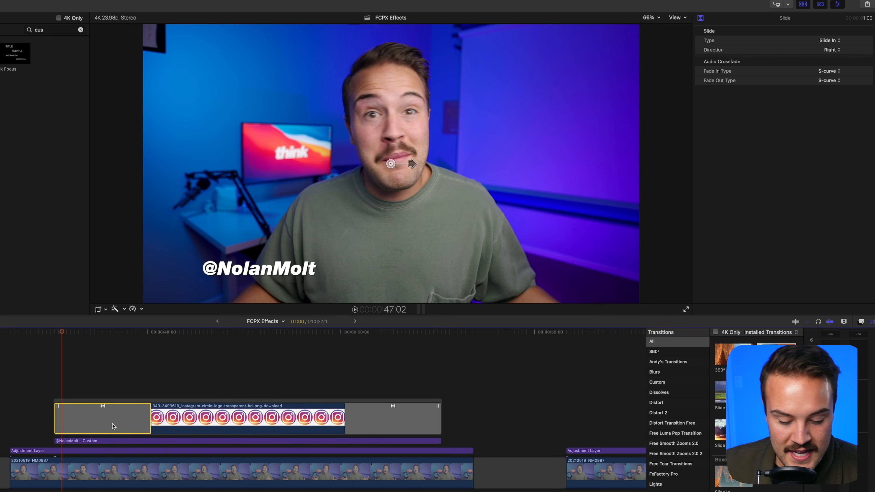
{"action": "left_click", "coordinate": [110, 443]}
{"action": "key", "text": "super+v"}
{"action": "left_click_drag", "start_coordinate": [87, 331], "coordinate": [117, 332]}
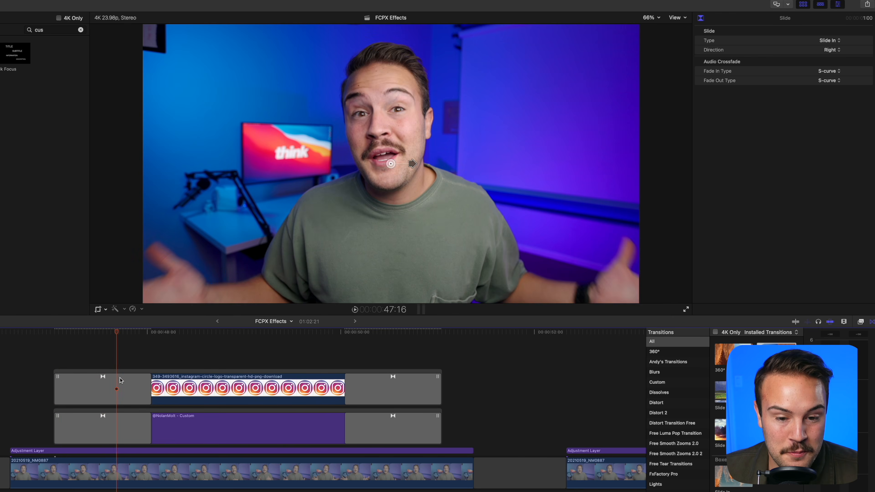
Copy the logo's closing Slide Out transition onto the handle title's end and play both elements from their start.
{"action": "left_click", "coordinate": [373, 389]}
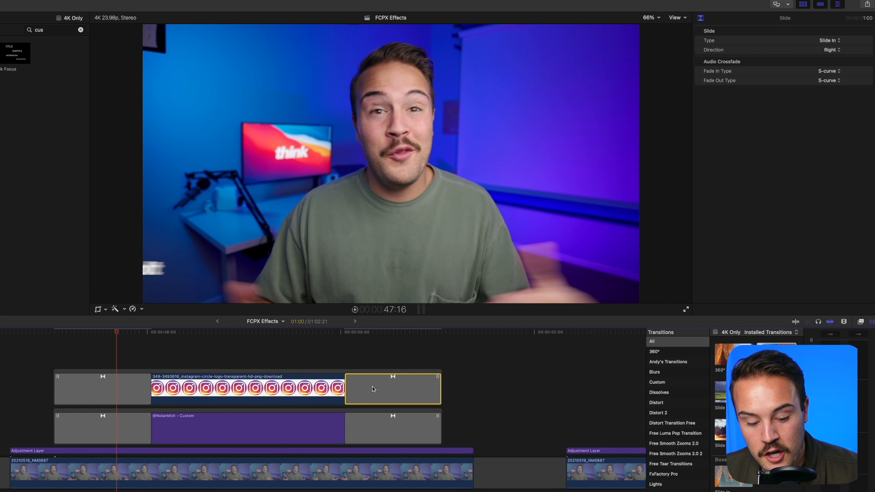
{"action": "left_click", "coordinate": [374, 430]}
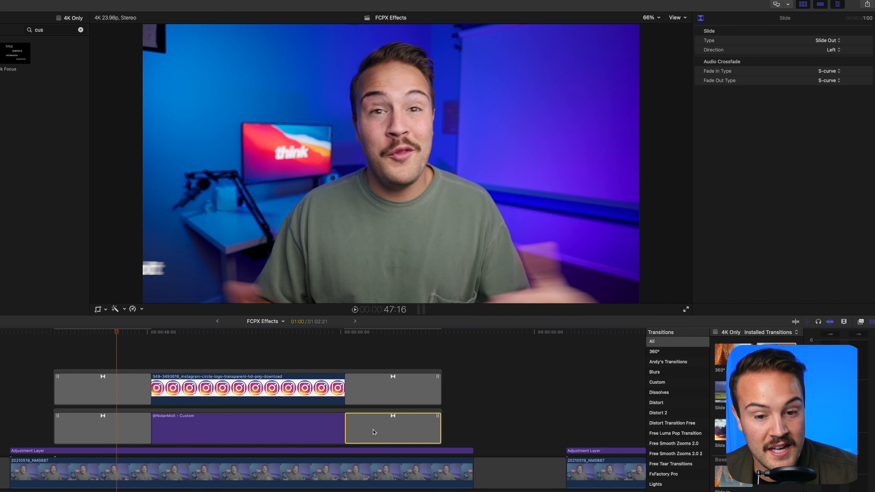
{"action": "key", "text": "super+shift+a"}
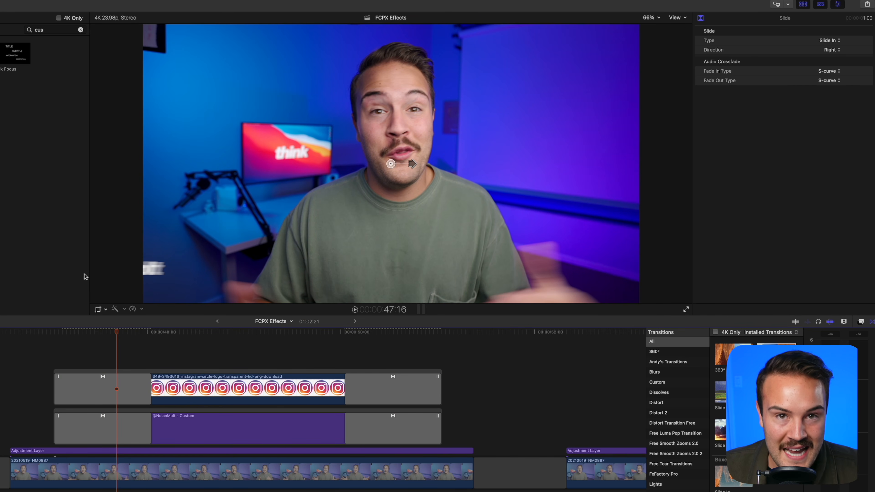
{"action": "left_click_drag", "start_coordinate": [116, 334], "coordinate": [57, 346]}
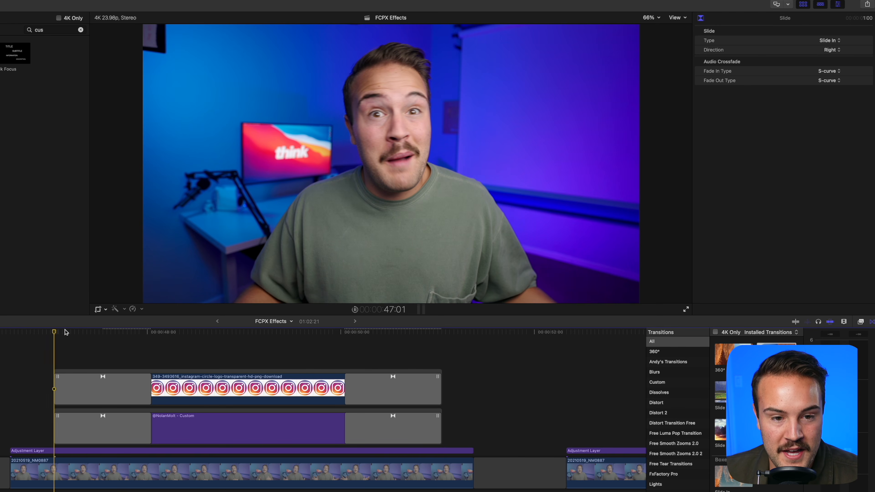
{"action": "key", "text": "space"}
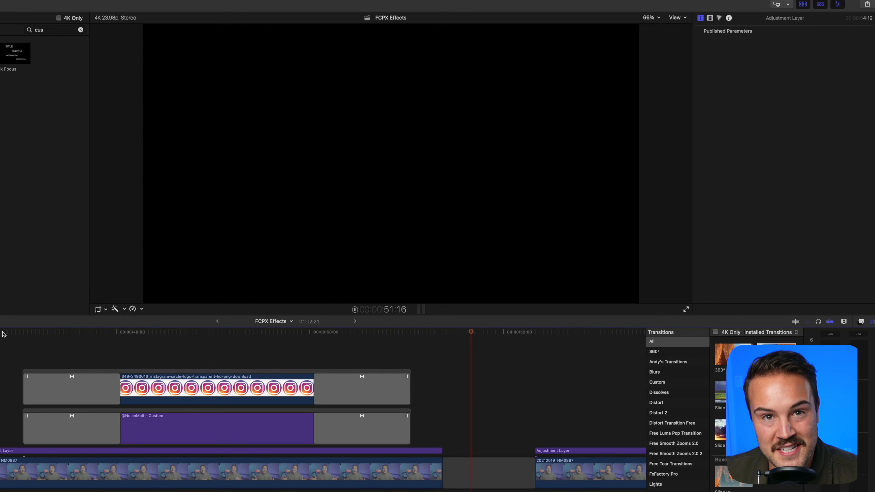
Lengthen the opening Slide transitions of the logo and the handle title to about 1 second 12 frames and scrub through them.
{"action": "left_click", "coordinate": [50, 389]}
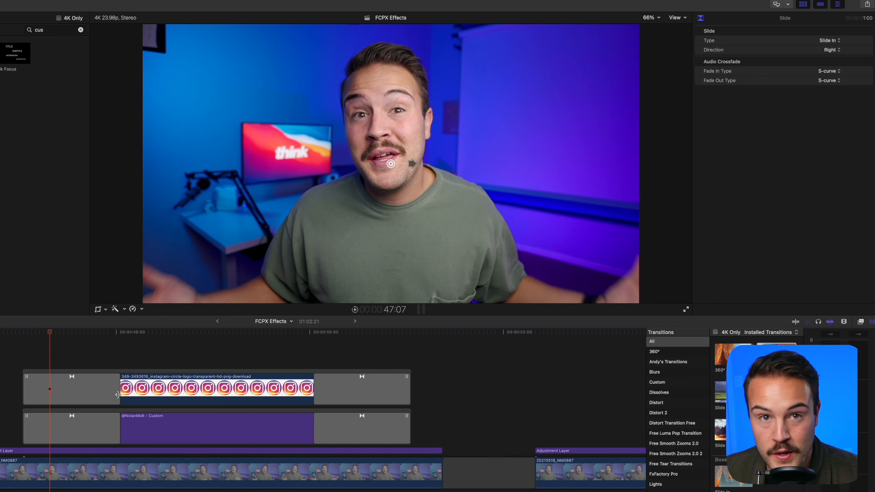
{"action": "left_click_drag", "start_coordinate": [118, 395], "coordinate": [169, 396]}
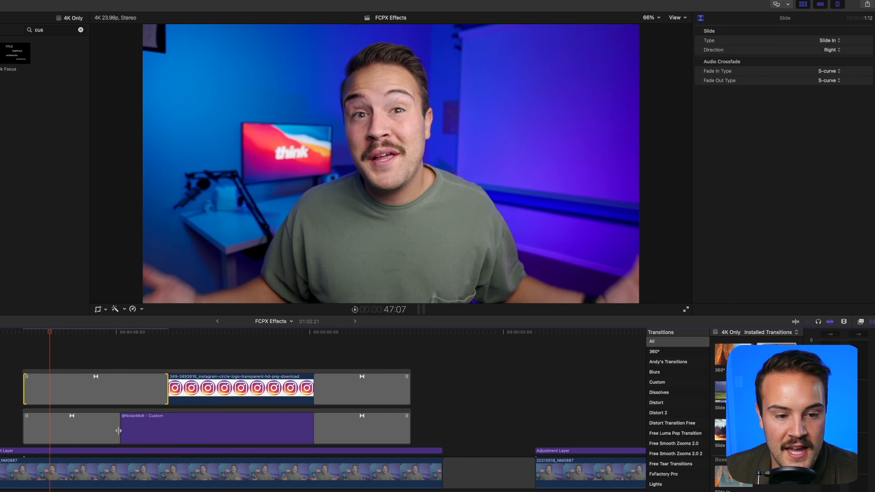
{"action": "left_click_drag", "start_coordinate": [120, 429], "coordinate": [165, 427]}
{"action": "left_click_drag", "start_coordinate": [56, 341], "coordinate": [161, 346]}
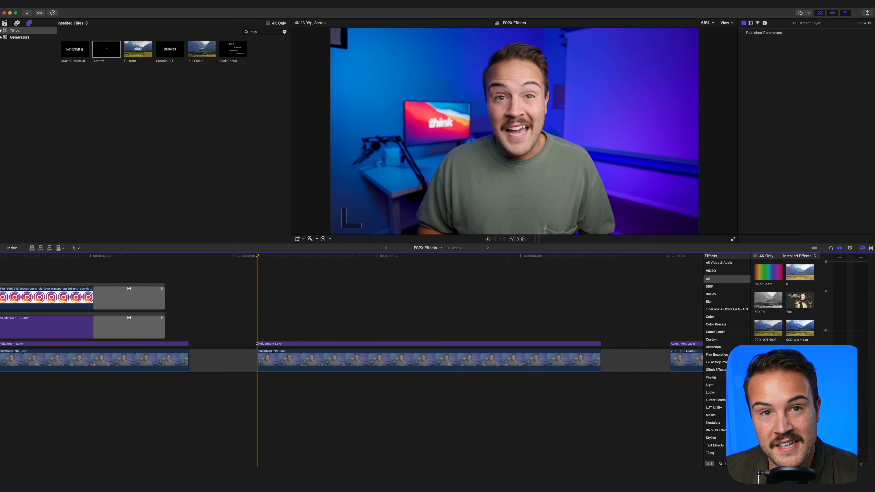
Search the effects for "hand", apply Handheld to the talking-head clip after the gap, and play it back.
{"action": "left_click", "coordinate": [737, 464]}
{"action": "type", "text": "han"}
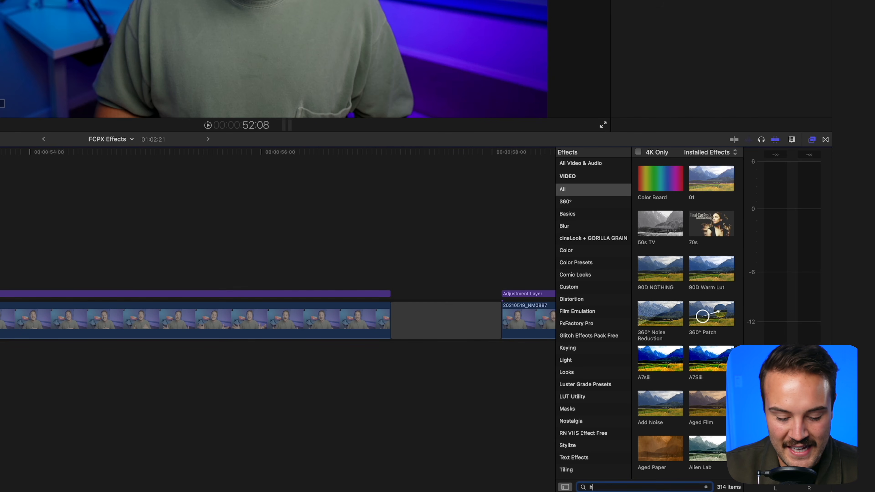
{"action": "type", "text": "d"}
{"action": "left_click_drag", "start_coordinate": [659, 178], "coordinate": [190, 317]}
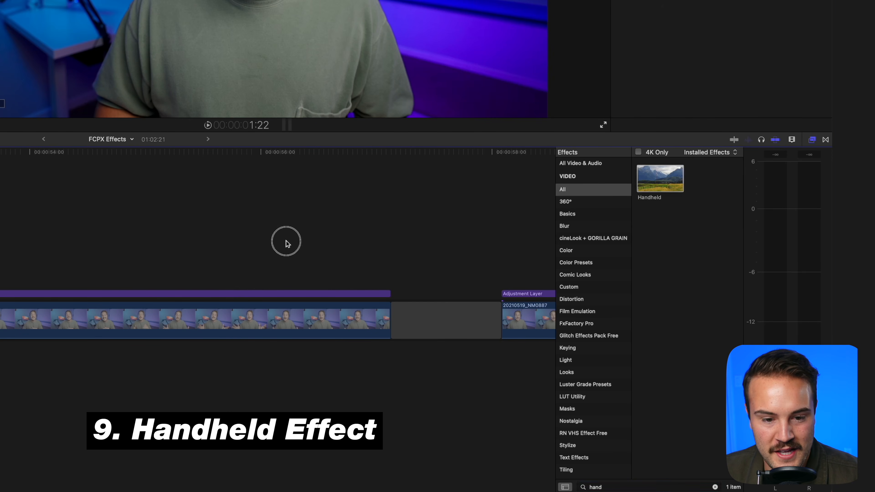
{"action": "left_click_drag", "start_coordinate": [339, 469], "coordinate": [341, 463]}
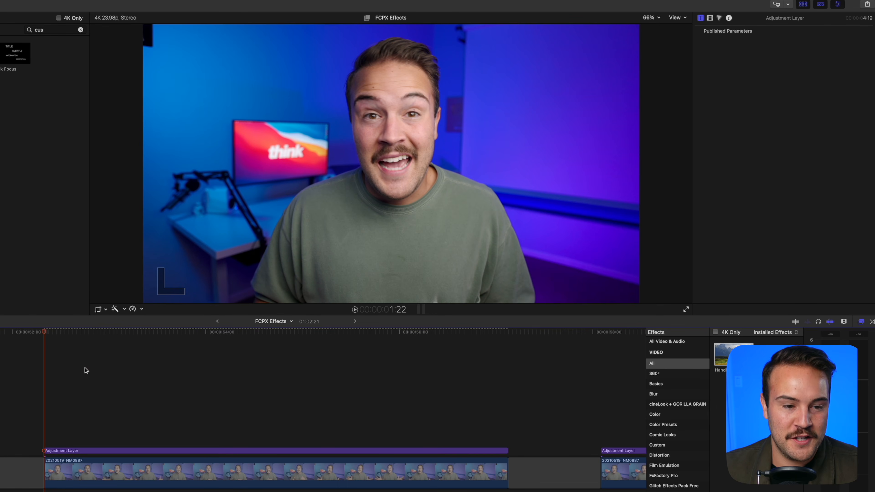
{"action": "key", "text": "space"}
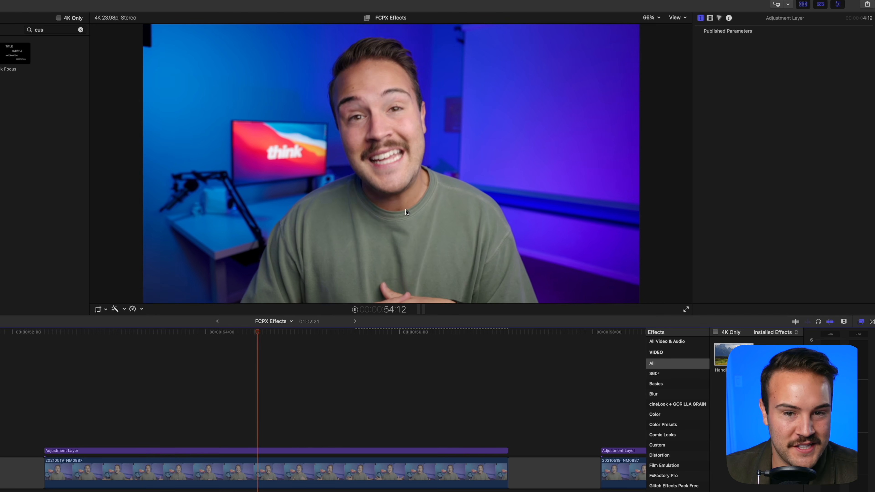
{"action": "key", "text": "space"}
Reduce the clip's Handheld effect to Shakiness 13.73 and Distance 14.55, and play it back from near its start.
{"action": "left_click", "coordinate": [457, 471]}
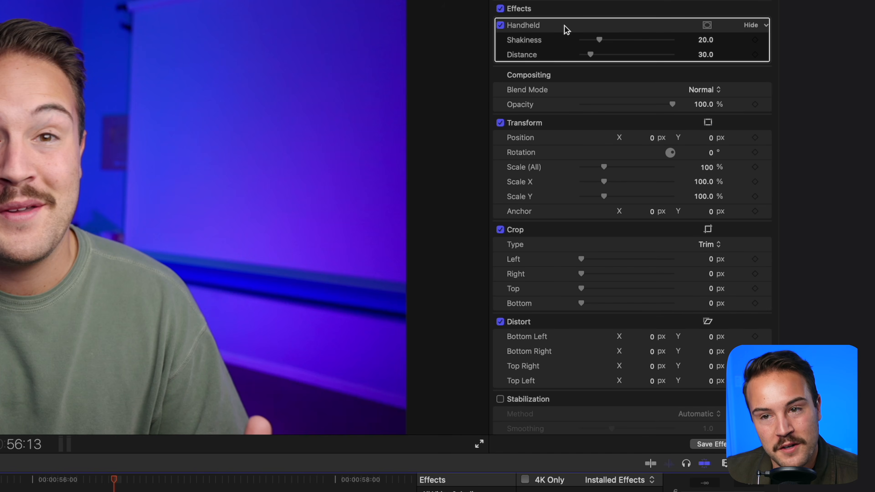
{"action": "left_click", "coordinate": [607, 40]}
{"action": "left_click_drag", "start_coordinate": [607, 39], "coordinate": [586, 55]}
{"action": "left_click_drag", "start_coordinate": [585, 55], "coordinate": [587, 55]}
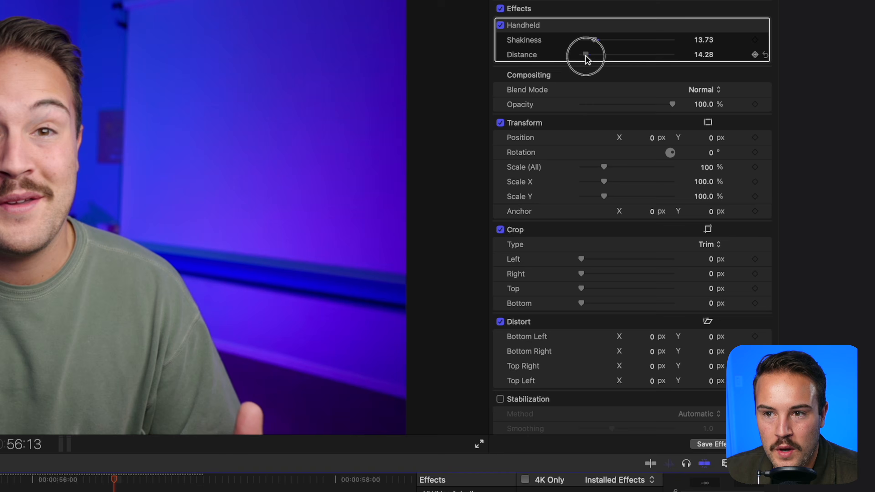
{"action": "left_click", "coordinate": [85, 324]}
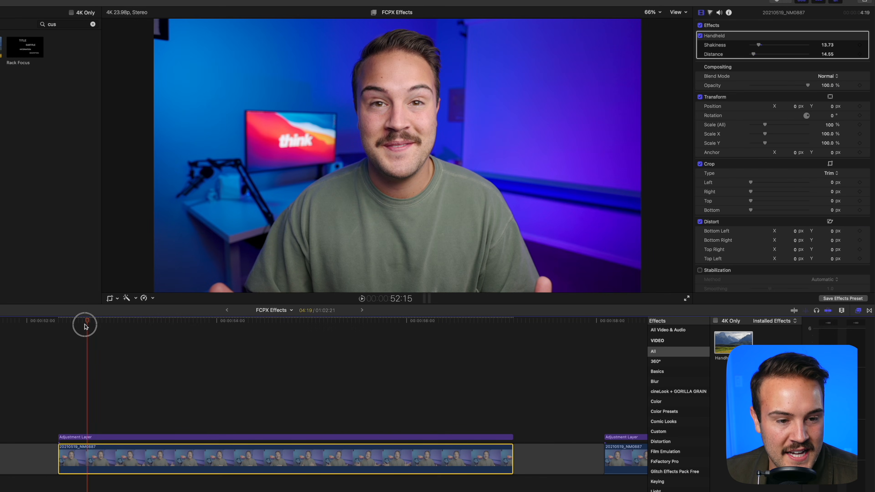
{"action": "key", "text": "space"}
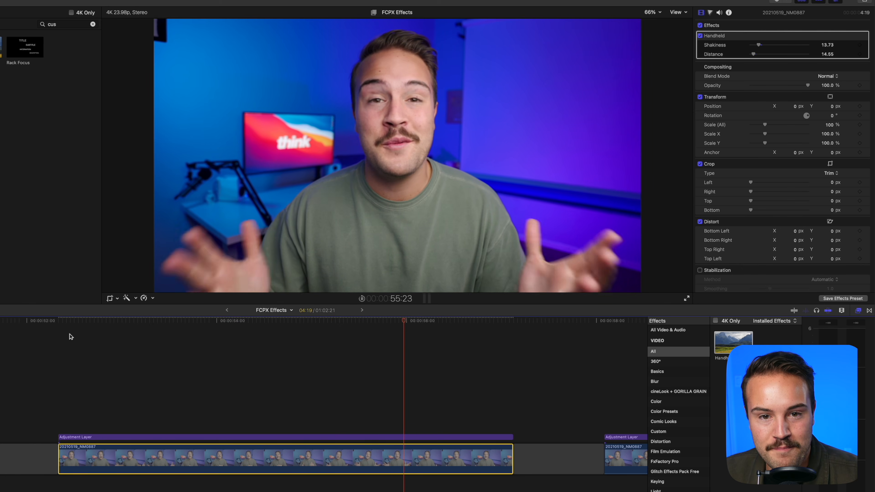
Play back the talking-head clip with the Handheld effect and return to its first frame.
{"action": "key", "text": "space"}
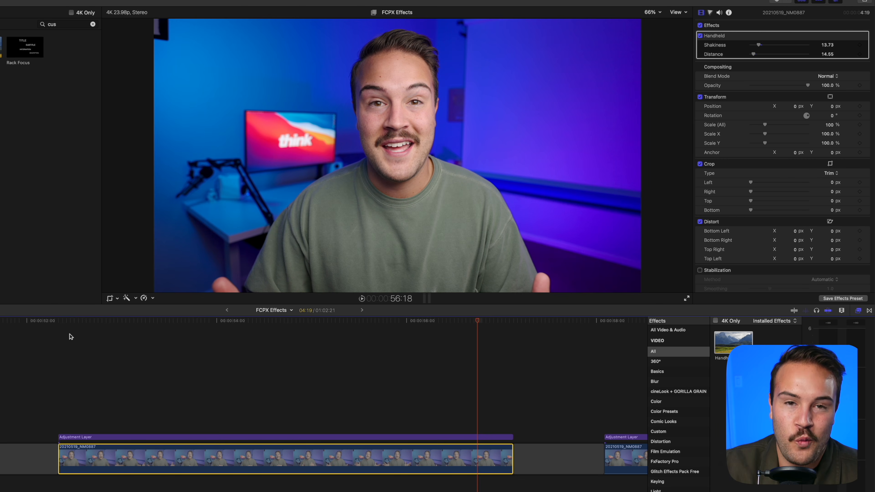
{"action": "left_click_drag", "start_coordinate": [107, 328], "coordinate": [66, 334]}
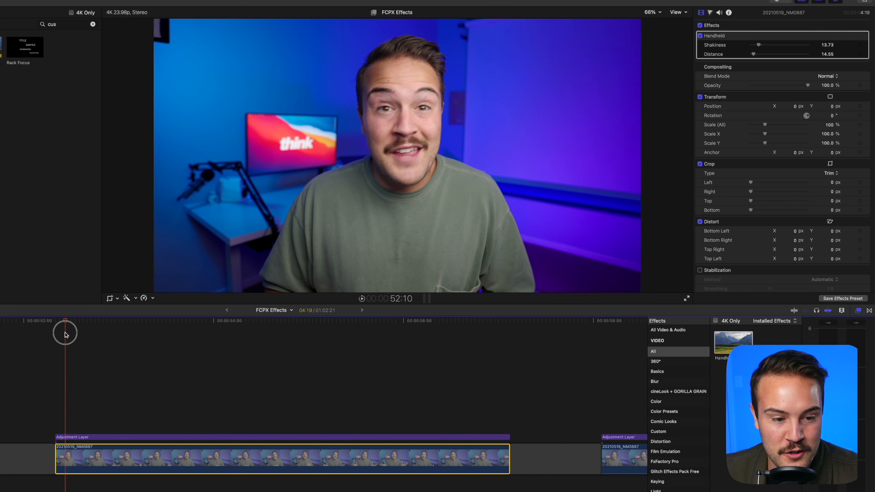
{"action": "left_click", "coordinate": [55, 323]}
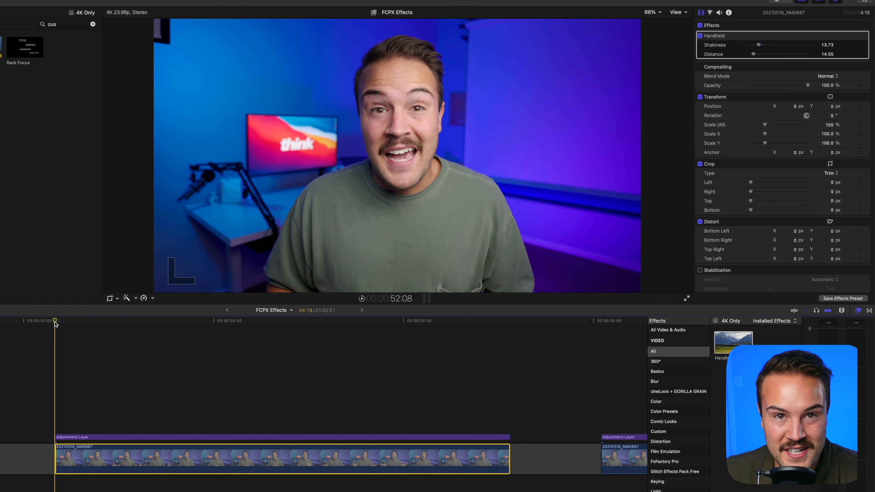
Scrub through the last talking-head shot and play its zoomed-in closing clip from the cut.
{"action": "left_click_drag", "start_coordinate": [55, 323], "coordinate": [513, 361]}
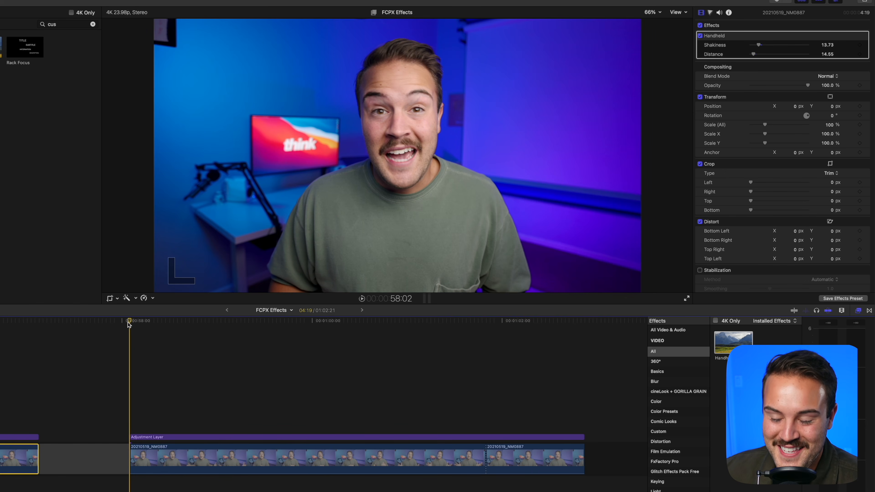
{"action": "left_click_drag", "start_coordinate": [145, 324], "coordinate": [495, 339]}
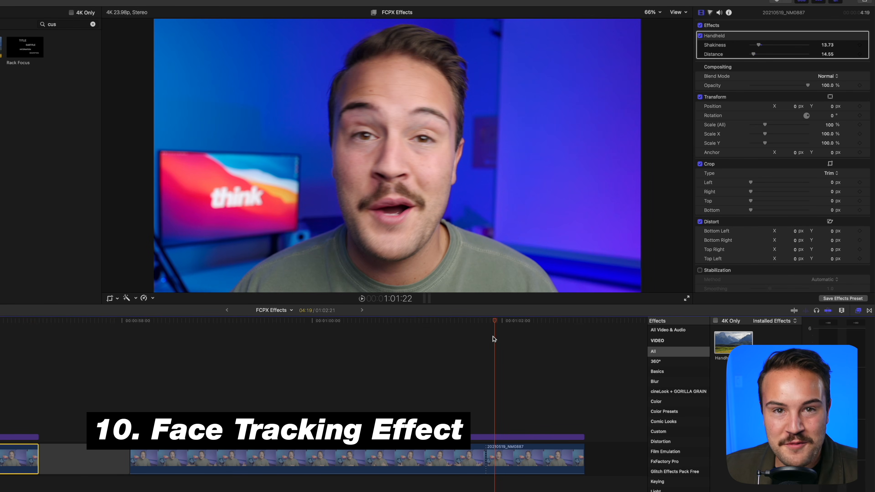
{"action": "left_click", "coordinate": [484, 334]}
{"action": "key", "text": "space"}
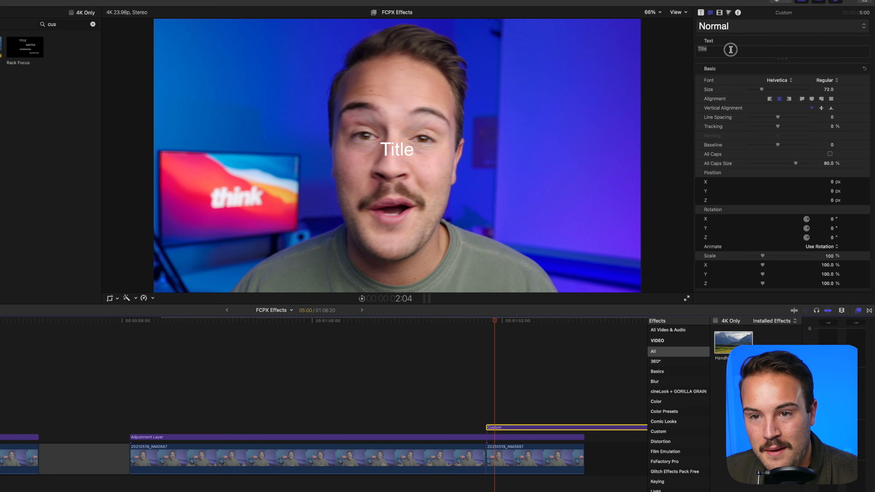
Change the Custom title to a single period and place it between the eyebrows on the zoomed-in clip's first frame, at about X -31.61, Y 103.33 px.
{"action": "type", "text": "x"}
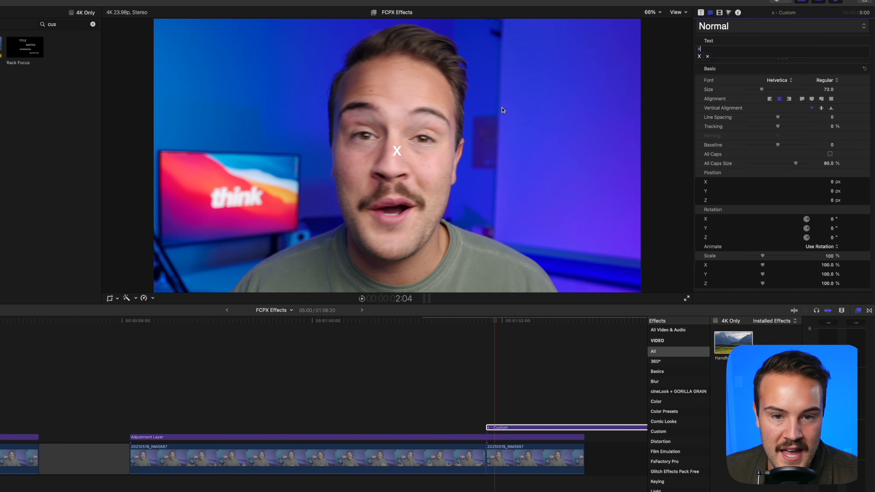
{"action": "key", "text": "BackSpace"}
{"action": "type", "text": "."}
{"action": "left_click_drag", "start_coordinate": [398, 154], "coordinate": [394, 133]}
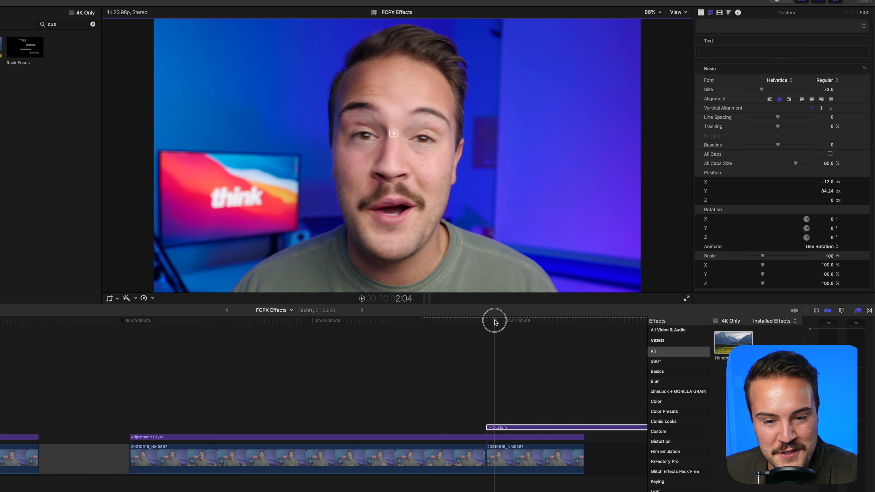
{"action": "left_click_drag", "start_coordinate": [494, 320], "coordinate": [487, 321]}
{"action": "left_click", "coordinate": [394, 134]}
{"action": "left_click_drag", "start_coordinate": [395, 135], "coordinate": [389, 128]}
Set the zoomed-in clip's scale to 160% and its position to about X -39.3, Y -470.2 px.
{"action": "left_click", "coordinate": [503, 454]}
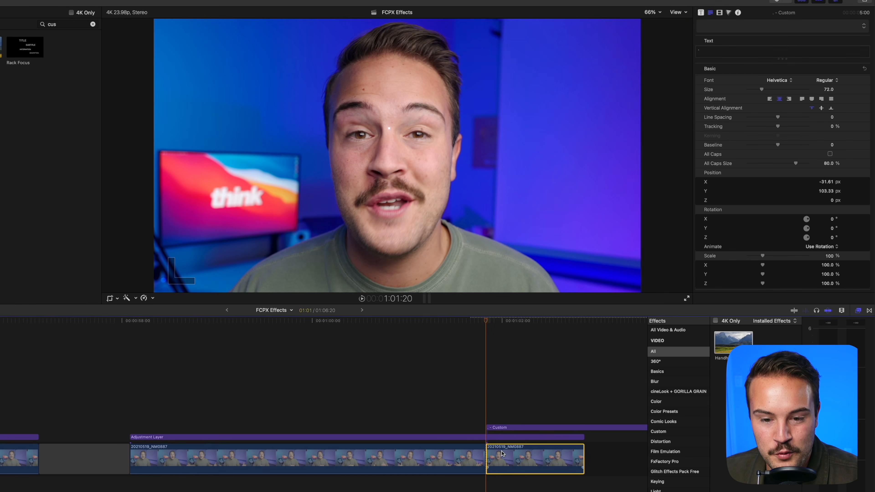
{"action": "left_click", "coordinate": [109, 298]}
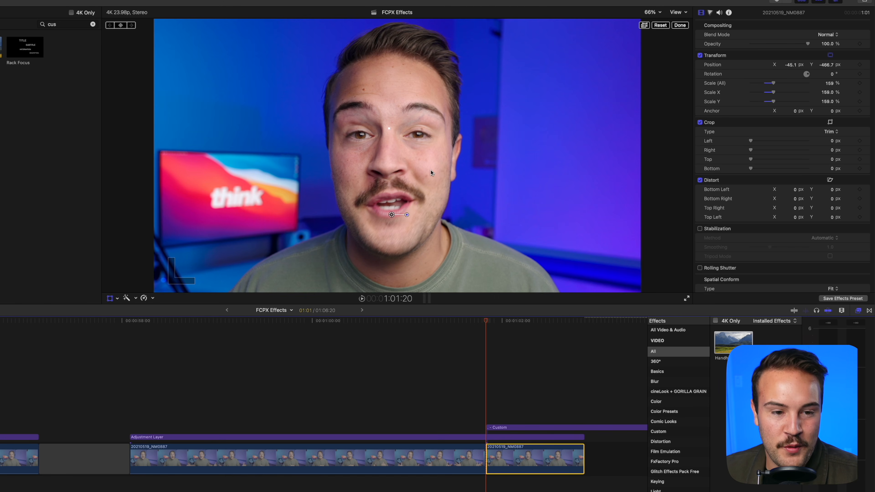
{"action": "left_click_drag", "start_coordinate": [774, 84], "coordinate": [775, 85]}
{"action": "left_click_drag", "start_coordinate": [528, 128], "coordinate": [529, 129]}
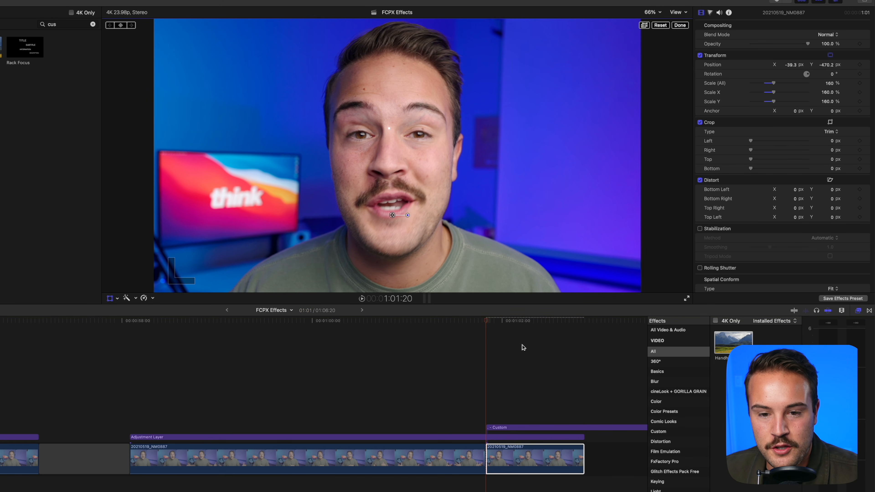
Play the zoomed-in clip to compare the face's movement with the dot marker, and return to the first frame.
{"action": "left_click", "coordinate": [489, 322]}
{"action": "key", "text": "space"}
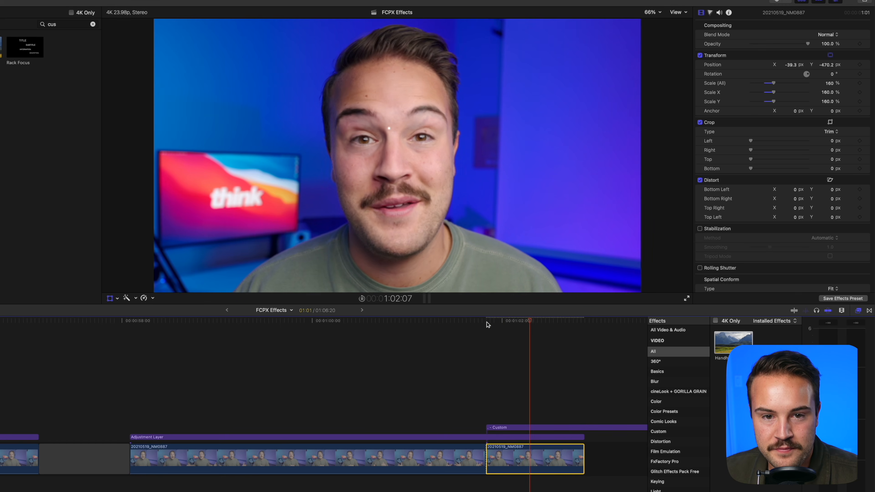
{"action": "key", "text": "space"}
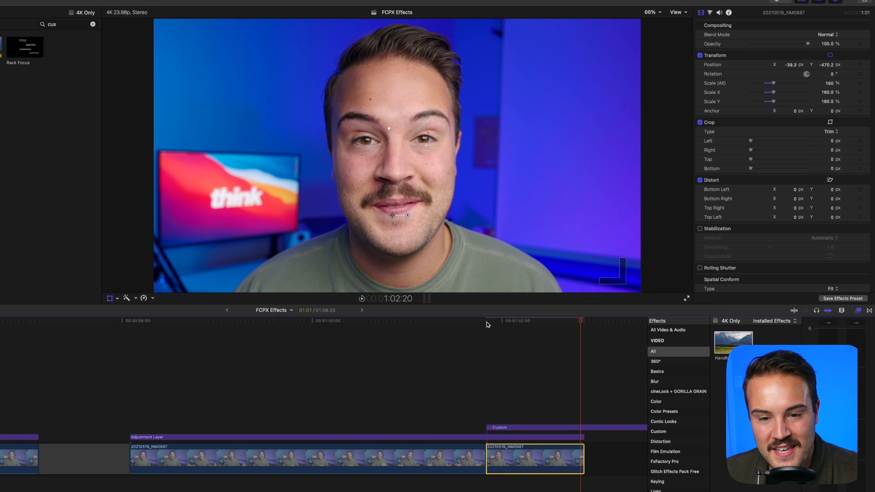
{"action": "left_click", "coordinate": [487, 324]}
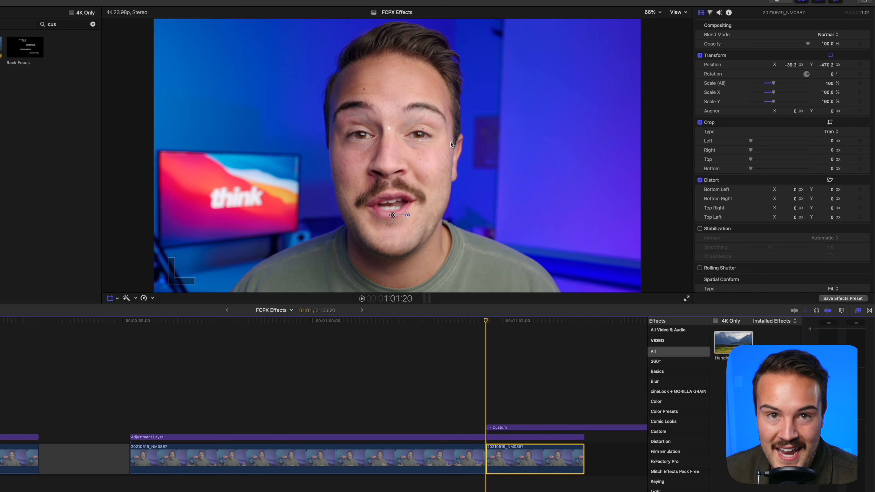
Keyframe the clip's position on its first frame and realign the face with the dot every two frames, reaching X -186.1, Y -512.8 px at 1:02:00.
{"action": "left_click", "coordinate": [861, 64]}
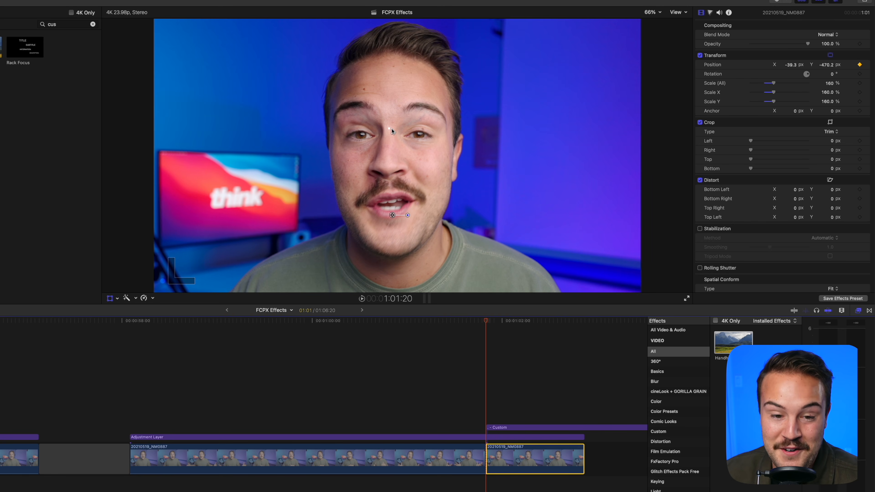
{"action": "key", "text": "Right"}
{"action": "key", "text": "Right"}
{"action": "left_click_drag", "start_coordinate": [440, 165], "coordinate": [435, 168]}
{"action": "key", "text": "Right"}
{"action": "key", "text": "Right"}
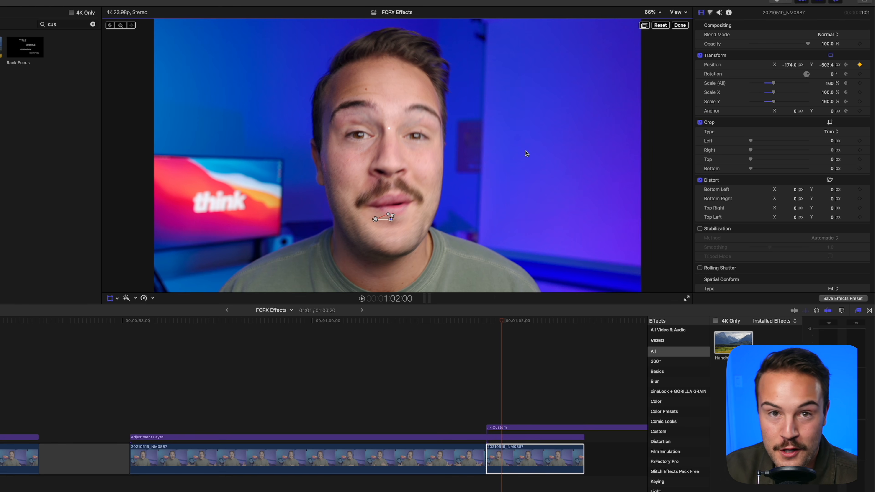
{"action": "left_click_drag", "start_coordinate": [526, 154], "coordinate": [524, 154]}
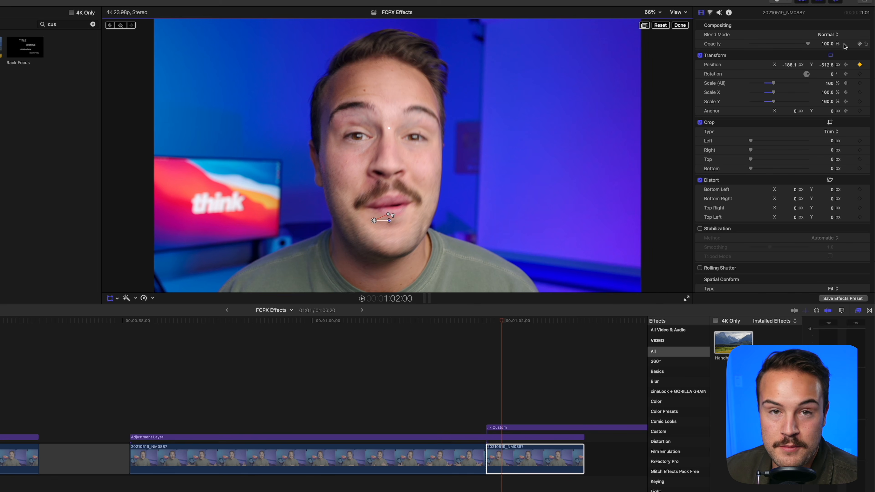
Realign the face with the dot at 1:02:02, position X -105.5, Y -561.4 px, and again at 1:02:04.
{"action": "key", "text": "Right"}
{"action": "key", "text": "Right"}
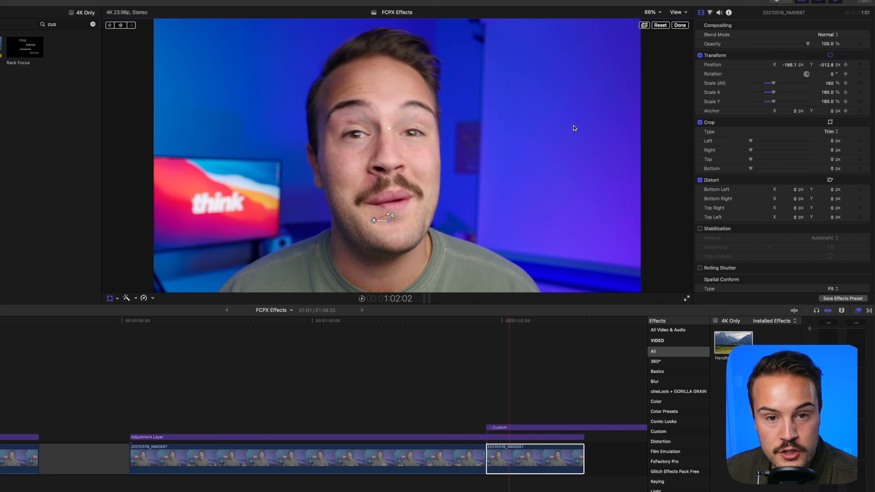
{"action": "left_click_drag", "start_coordinate": [494, 142], "coordinate": [505, 146]}
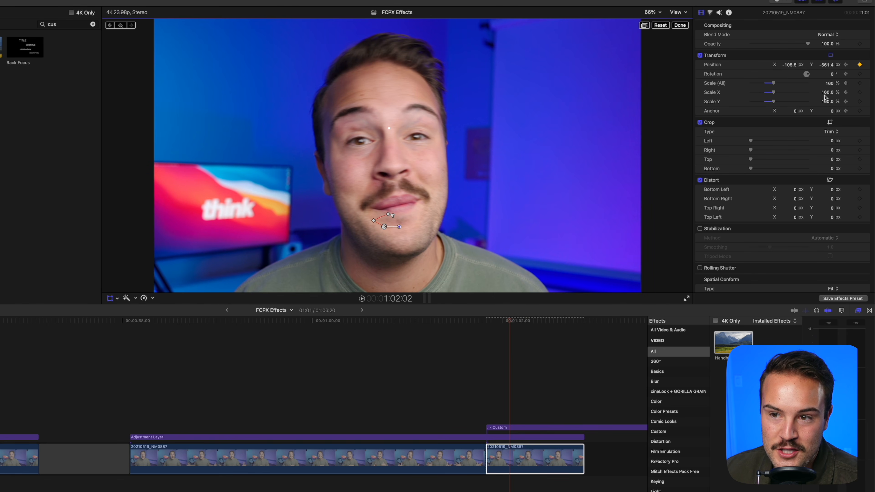
{"action": "left_click", "coordinate": [860, 65]}
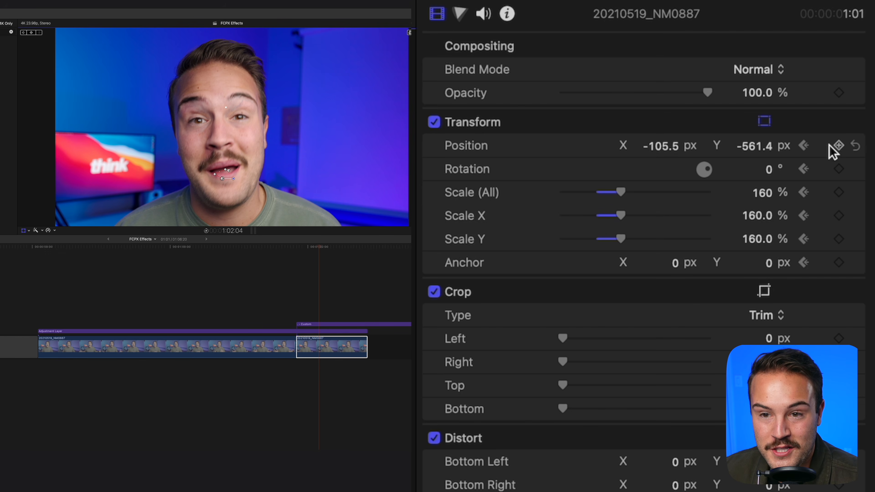
{"action": "left_click_drag", "start_coordinate": [223, 179], "coordinate": [229, 172]}
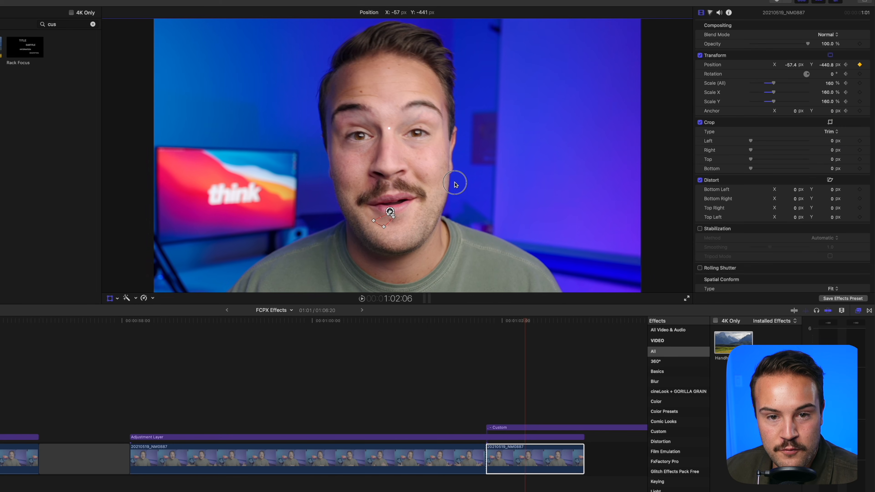
Continue realigning the face with the dot every few frames to the clip's end, finishing at position X -86.3, Y -408.4 px.
{"action": "key", "text": "Right"}
{"action": "key", "text": "Right"}
{"action": "left_click_drag", "start_coordinate": [461, 188], "coordinate": [460, 189]}
{"action": "key", "text": "Right"}
{"action": "key", "text": "Right"}
{"action": "key", "text": "Right"}
{"action": "key", "text": "Right"}
{"action": "key", "text": "Right"}
{"action": "key", "text": "Right"}
{"action": "left_click_drag", "start_coordinate": [461, 189], "coordinate": [459, 187]}
{"action": "key", "text": "Right"}
{"action": "key", "text": "Right"}
{"action": "key", "text": "Right"}
{"action": "key", "text": "Right"}
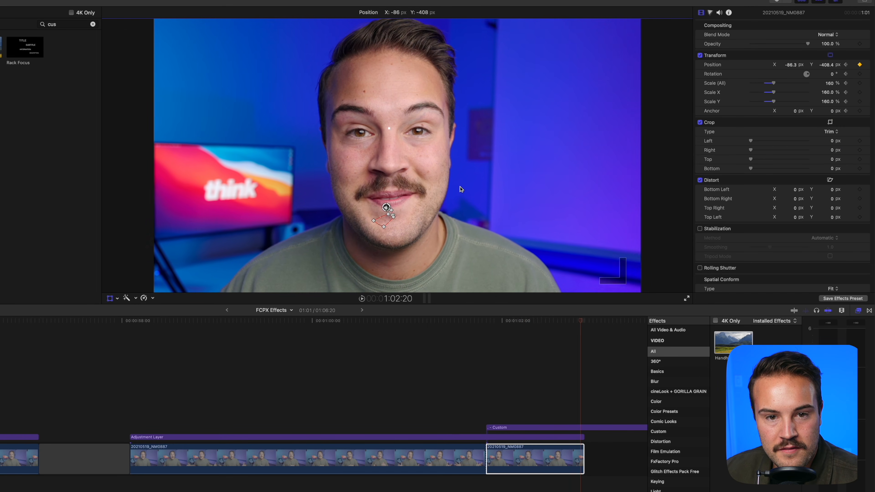
{"action": "key", "text": "Right"}
Close the transform controls and delete the dot title above the zoomed-in clip.
{"action": "left_click", "coordinate": [489, 330]}
{"action": "left_click", "coordinate": [491, 427]}
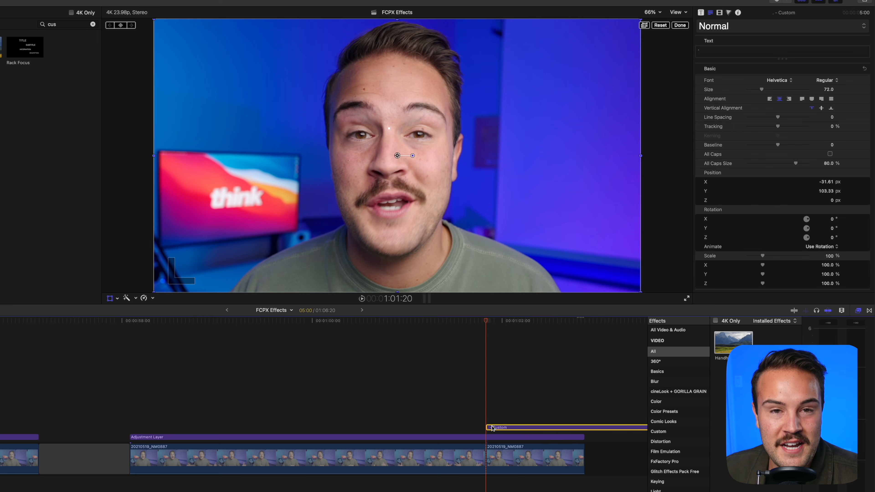
{"action": "left_click", "coordinate": [679, 25]}
{"action": "key", "text": "Delete"}
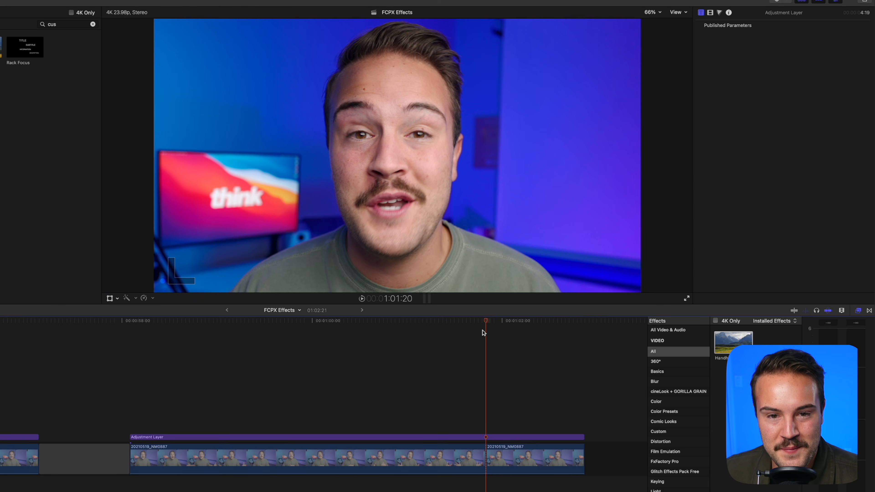
Play back the face-tracking zoom from a few seconds before the cut.
{"action": "left_click", "coordinate": [424, 320]}
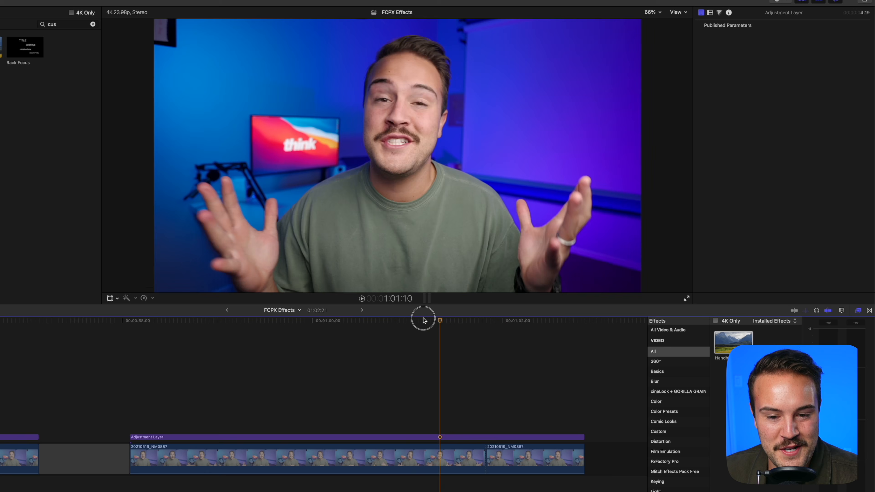
{"action": "left_click", "coordinate": [284, 319]}
{"action": "key", "text": "space"}
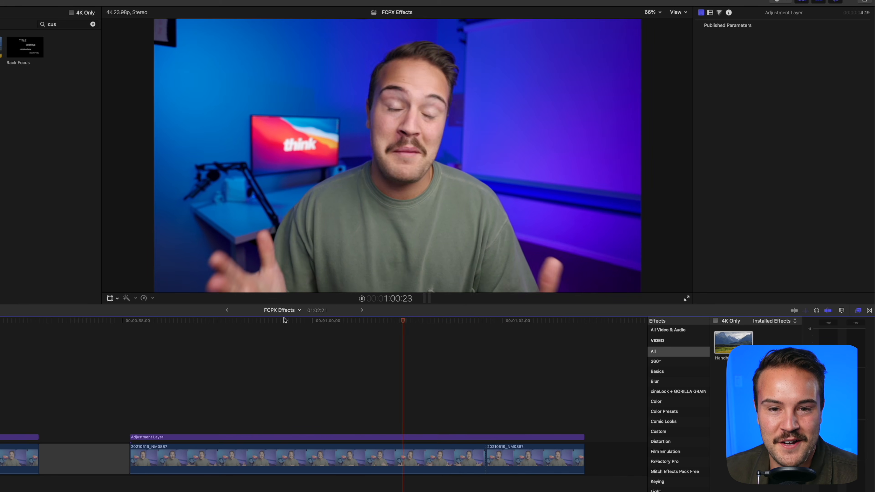
{"action": "key", "text": "space"}
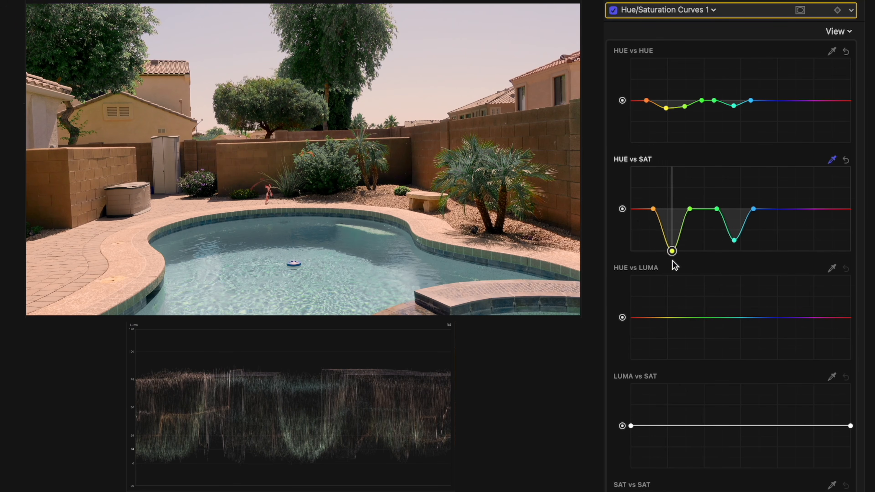
Adjust the yellow point on the pool clip's Hue vs Sat curve and toggle the Hue/Saturation Curves effect.
{"action": "left_click_drag", "start_coordinate": [671, 251], "coordinate": [715, 215]}
{"action": "left_click", "coordinate": [614, 10]}
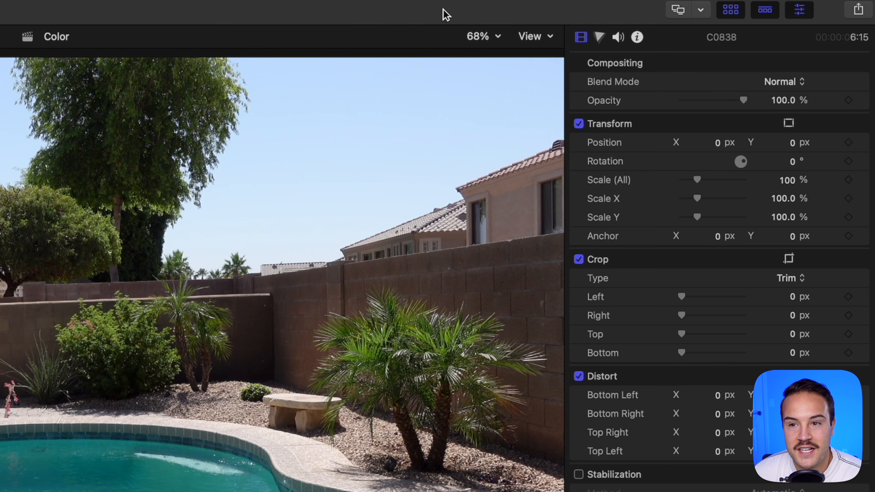
Set the viewer's media playback to Optimized/Original and show the video scopes.
{"action": "left_click", "coordinate": [551, 35]}
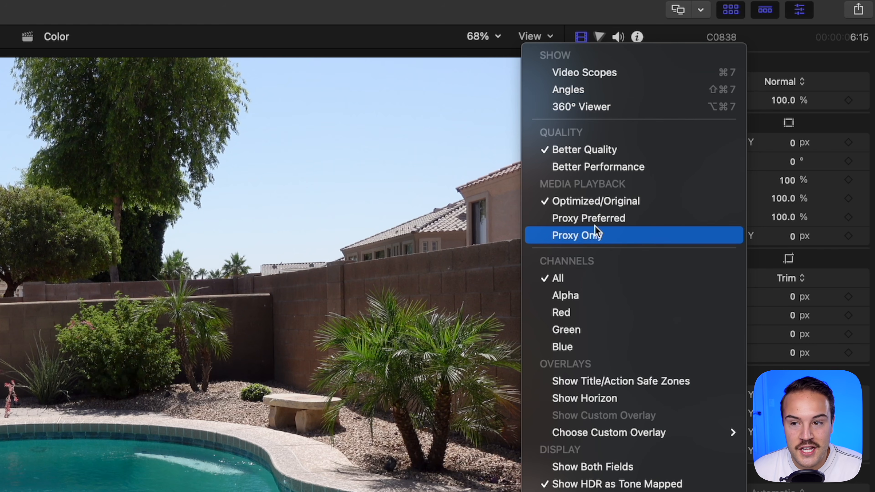
{"action": "left_click", "coordinate": [604, 200]}
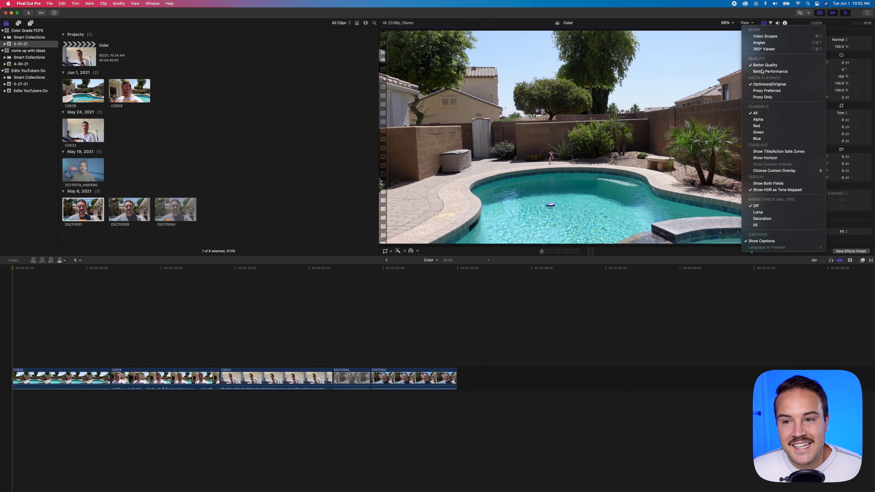
{"action": "left_click", "coordinate": [752, 17]}
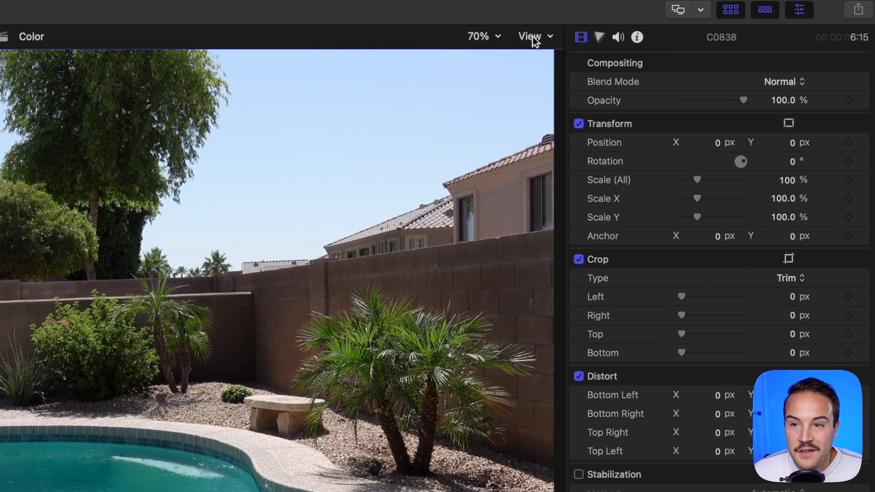
{"action": "left_click", "coordinate": [746, 23]}
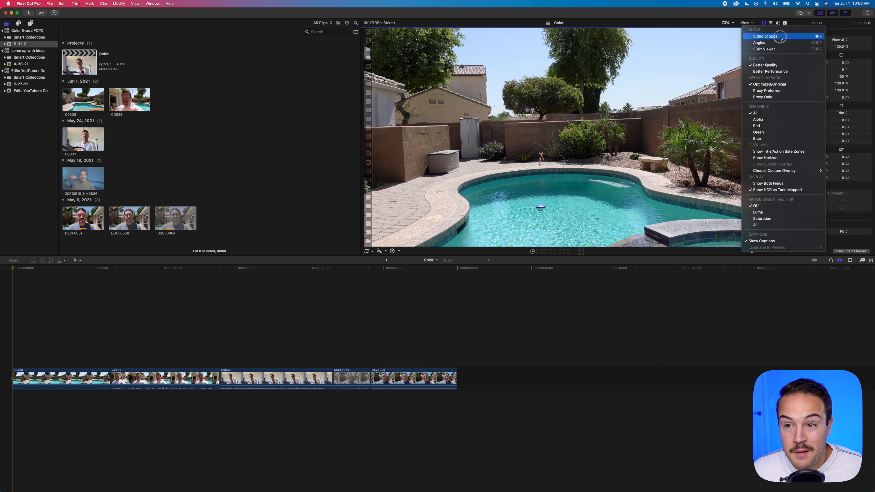
{"action": "left_click", "coordinate": [626, 73]}
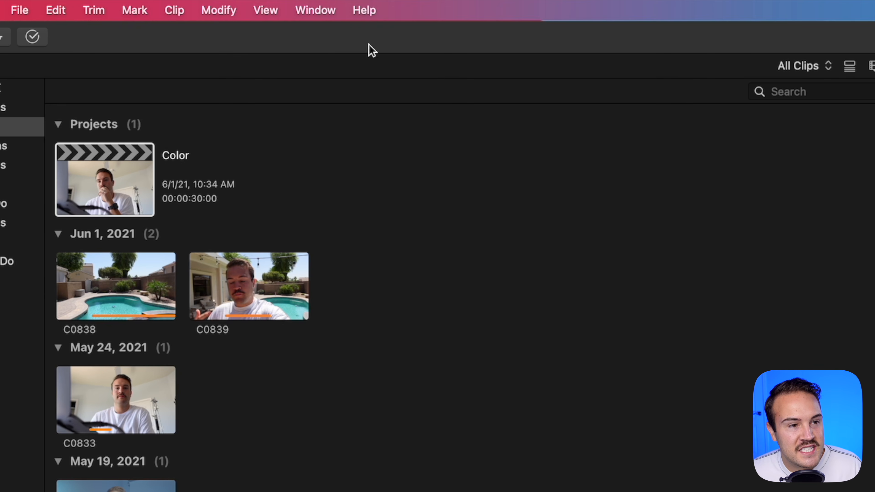
Preview the Color & Effects workspace and return to the Default workspace.
{"action": "left_click", "coordinate": [324, 13]}
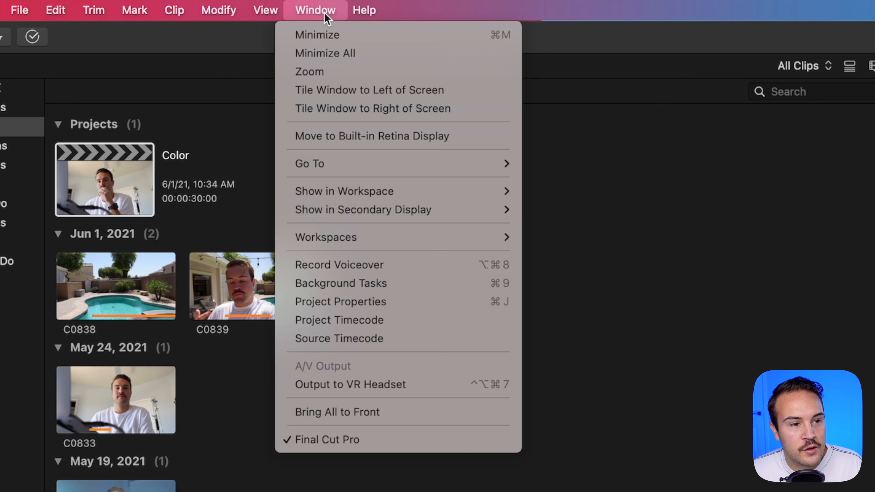
{"action": "mouse_move", "coordinate": [382, 238]}
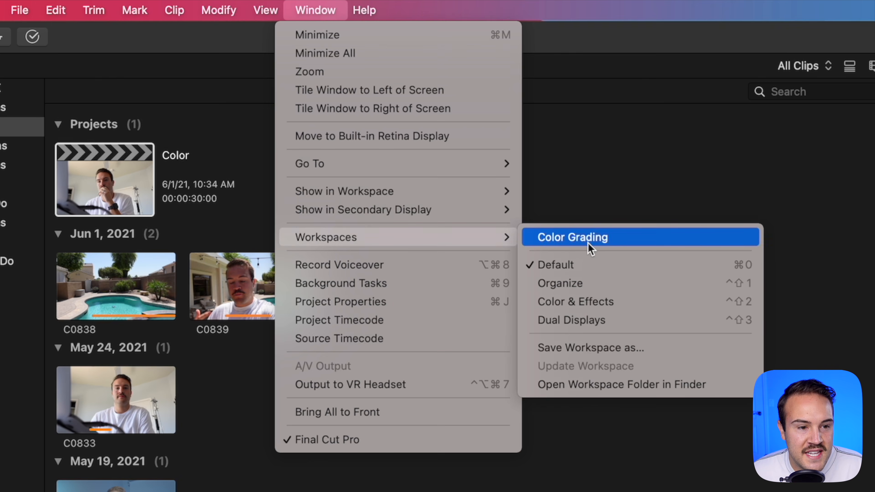
{"action": "left_click", "coordinate": [590, 305]}
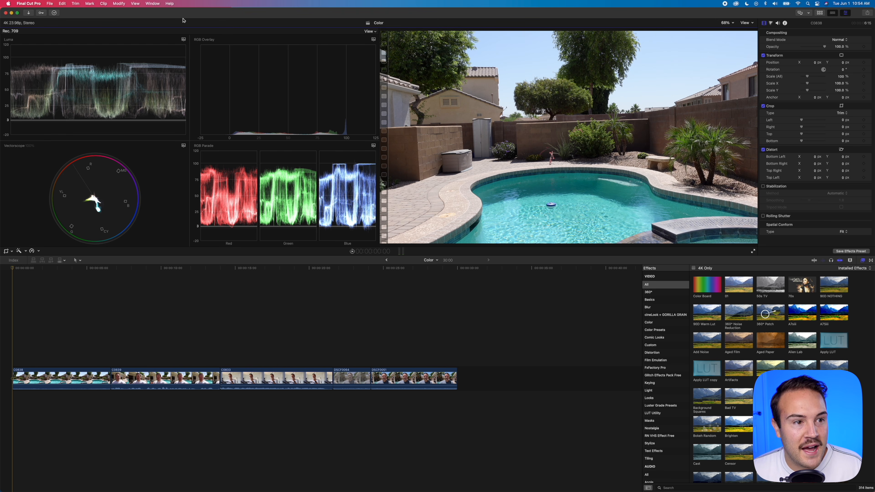
{"action": "left_click", "coordinate": [150, 4]}
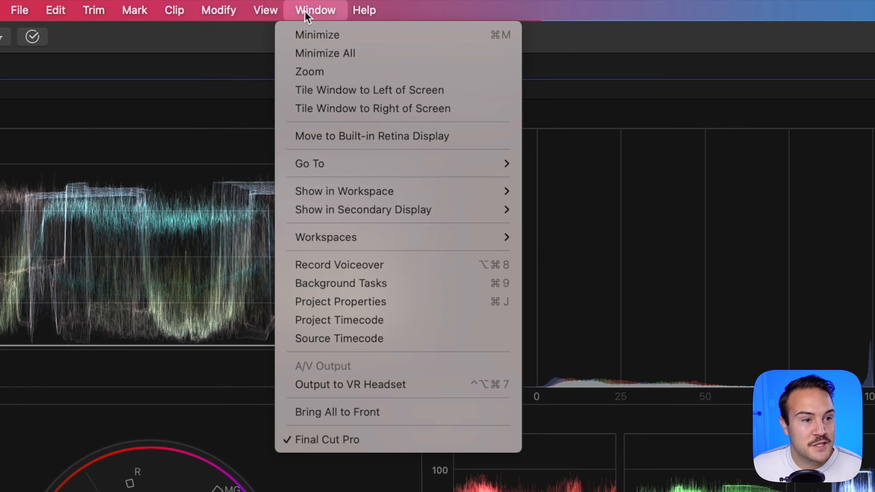
{"action": "mouse_move", "coordinate": [447, 243]}
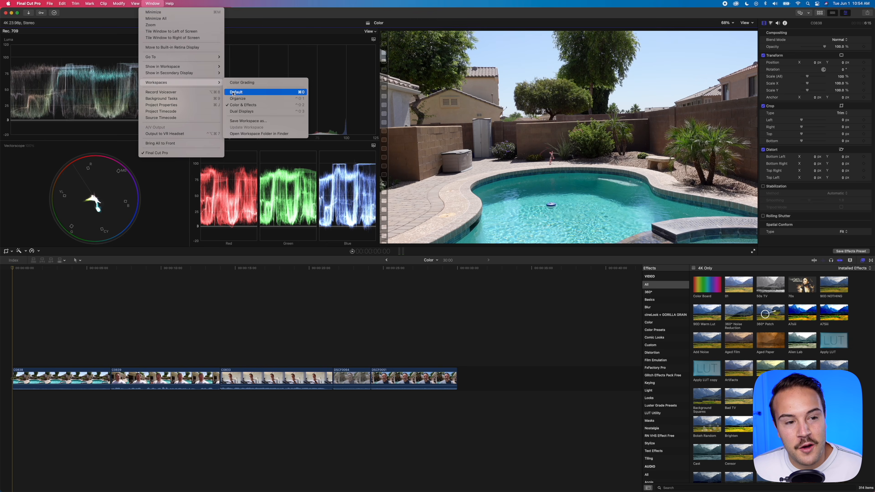
{"action": "left_click", "coordinate": [556, 265]}
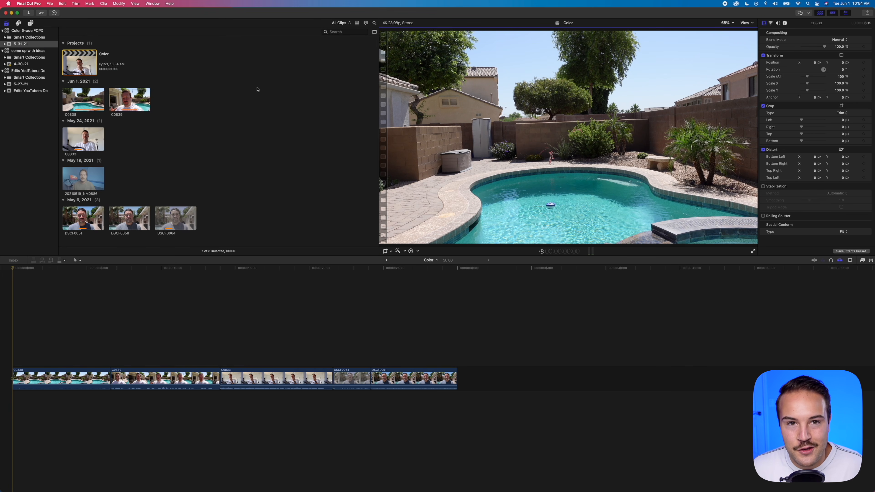
Switch to the Color & Effects workspace and set the video scopes to a layout of two stacked rows.
{"action": "left_click", "coordinate": [153, 3]}
{"action": "mouse_move", "coordinate": [182, 82]}
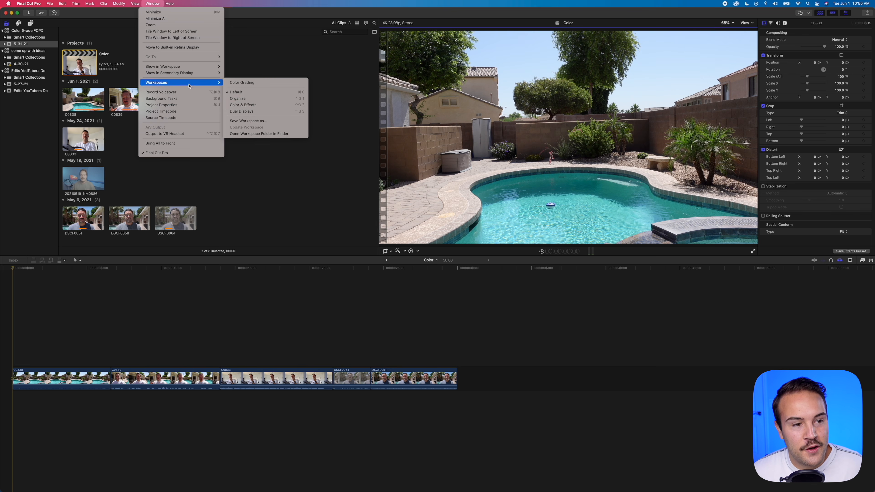
{"action": "left_click", "coordinate": [245, 108]}
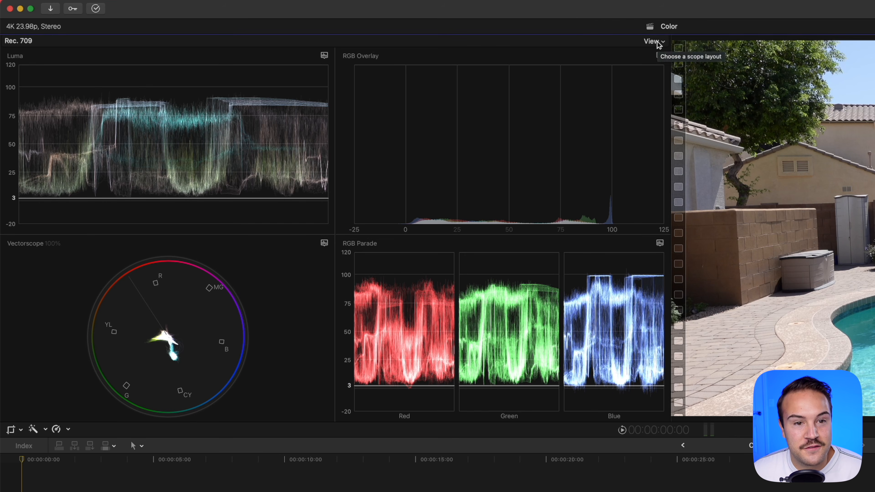
{"action": "left_click", "coordinate": [370, 32]}
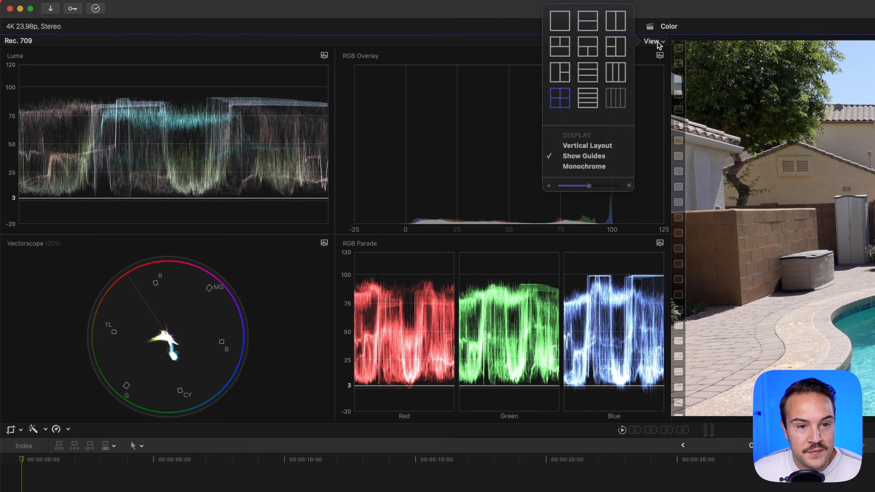
{"action": "left_click", "coordinate": [589, 24]}
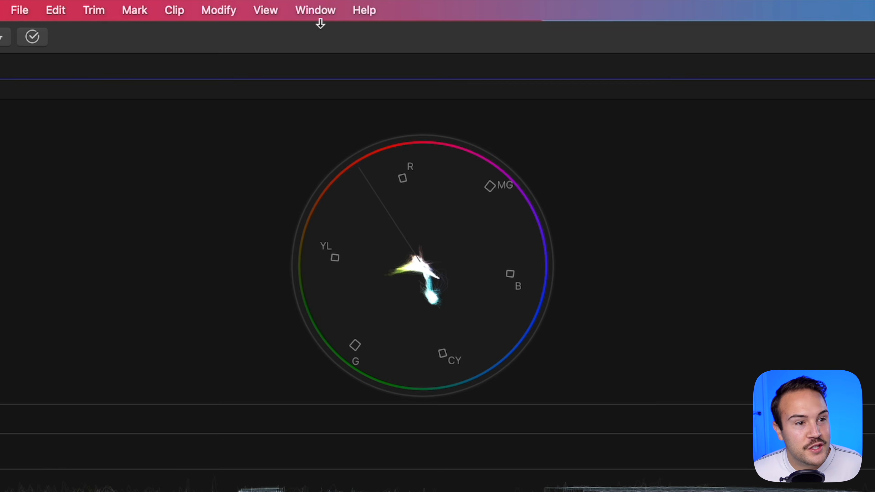
Save the current window arrangement as a custom workspace named "Color Grading".
{"action": "left_click", "coordinate": [154, 4]}
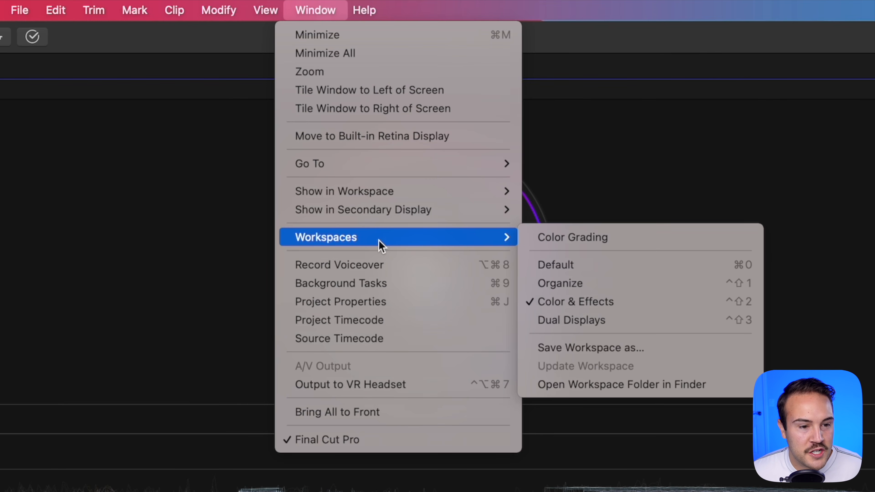
{"action": "mouse_move", "coordinate": [474, 237]}
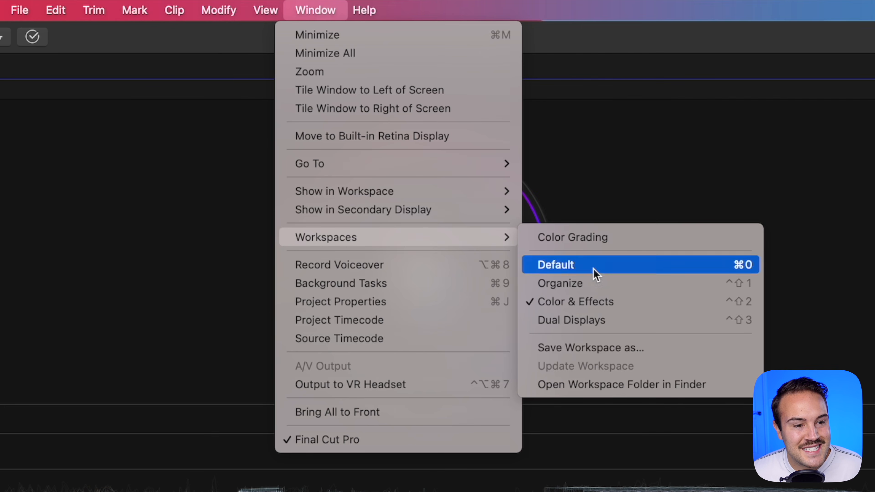
{"action": "left_click", "coordinate": [603, 352]}
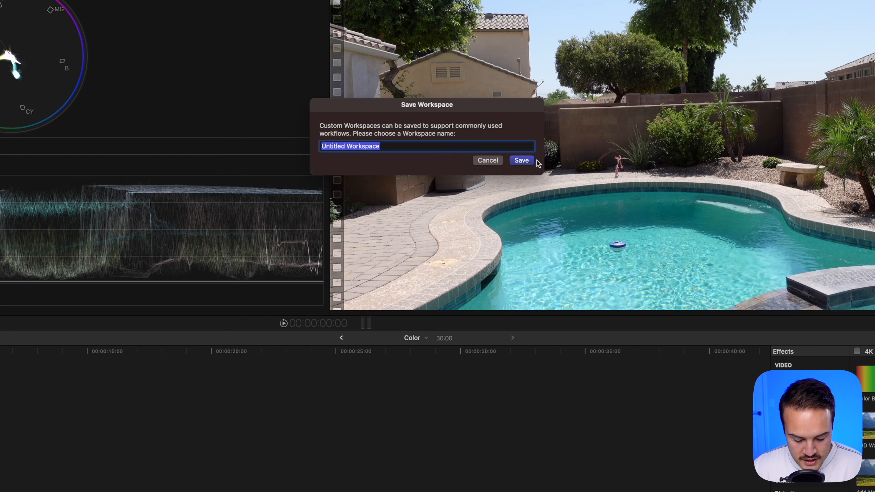
{"action": "type", "text": "Color Grading"}
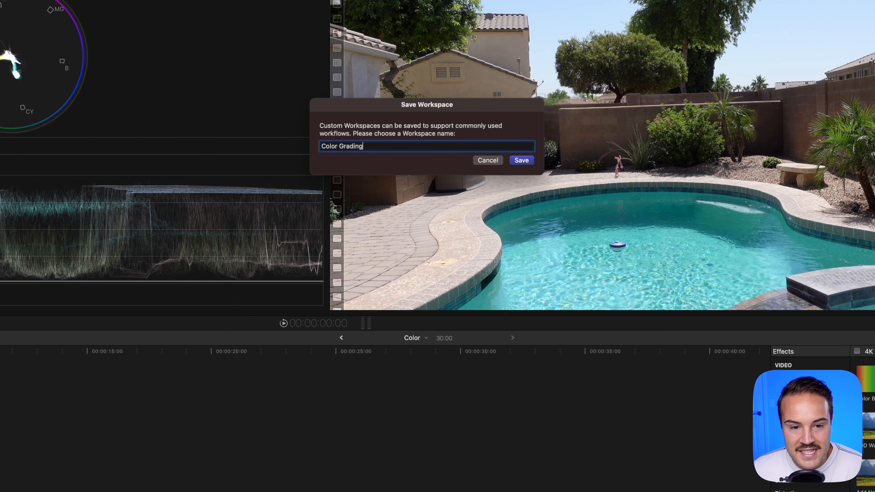
{"action": "left_click", "coordinate": [514, 161]}
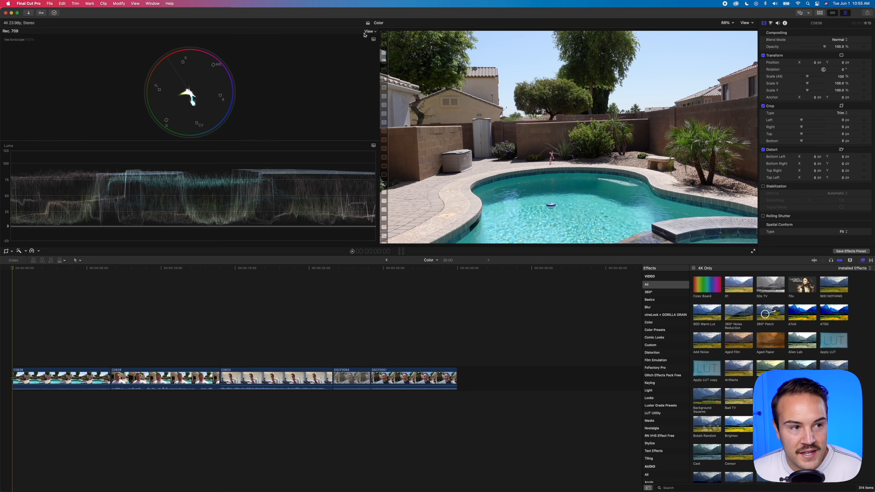
Switch to the custom Color Grading workspace.
{"action": "left_click", "coordinate": [154, 4]}
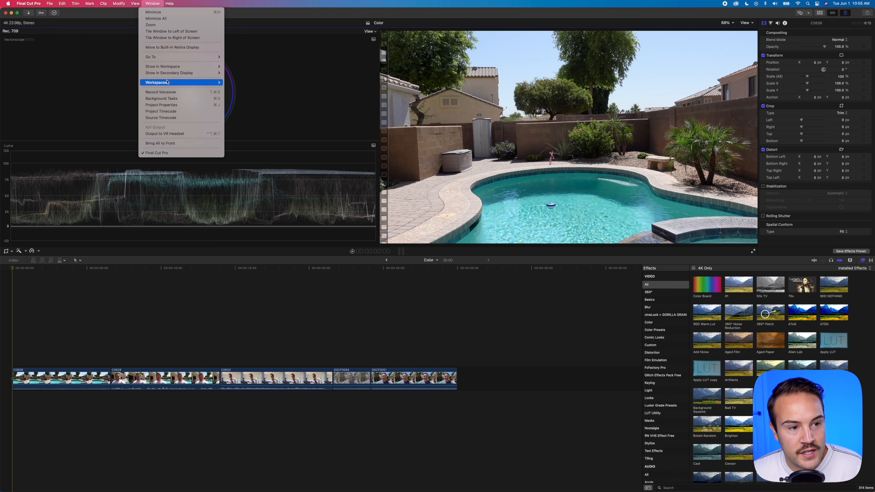
{"action": "mouse_move", "coordinate": [193, 83]}
{"action": "left_click", "coordinate": [247, 83]}
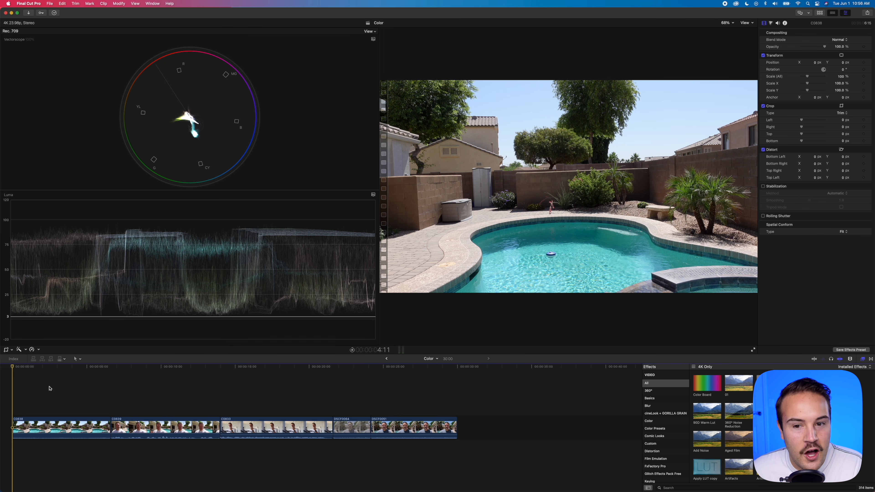
Scrub along the timeline and park the playhead about 13 frames into the pool clip C0838.
{"action": "left_click", "coordinate": [353, 369]}
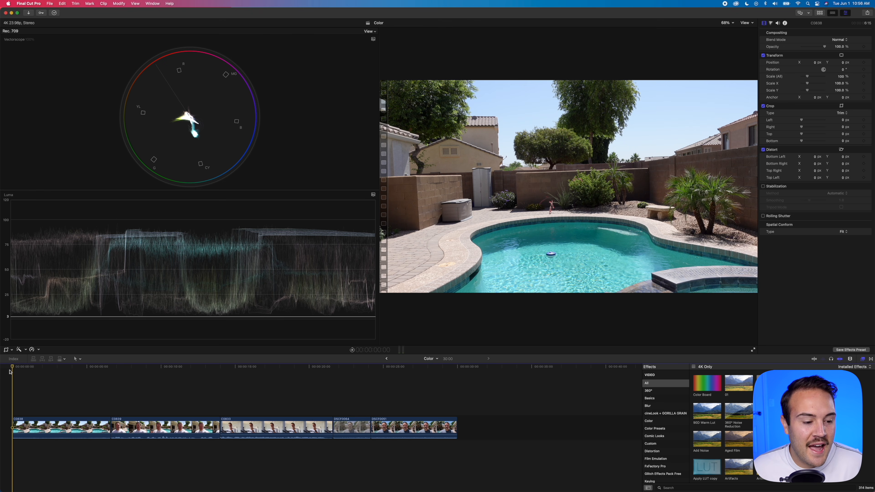
{"action": "mouse_move", "coordinate": [16, 369]}
{"action": "left_mouse_down"}
{"action": "mouse_move", "coordinate": [56, 369]}
{"action": "mouse_move", "coordinate": [13, 371]}
{"action": "left_mouse_up"}
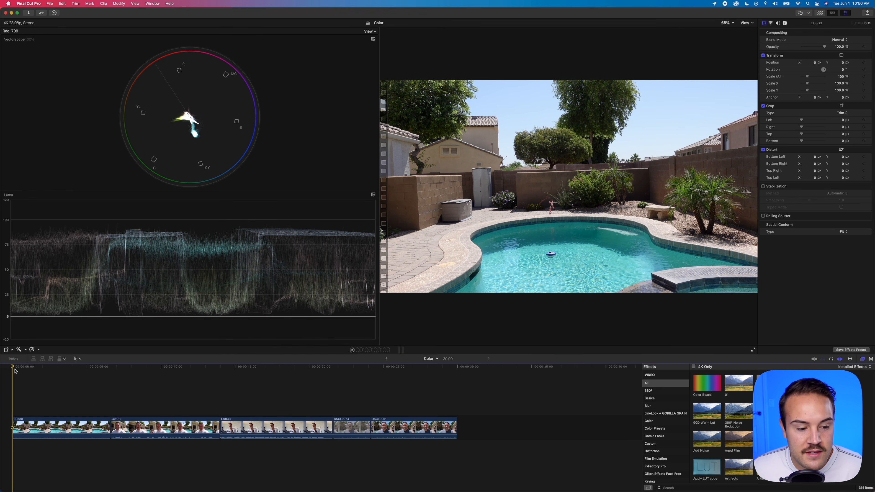
{"action": "left_click_drag", "start_coordinate": [97, 369], "coordinate": [20, 372]}
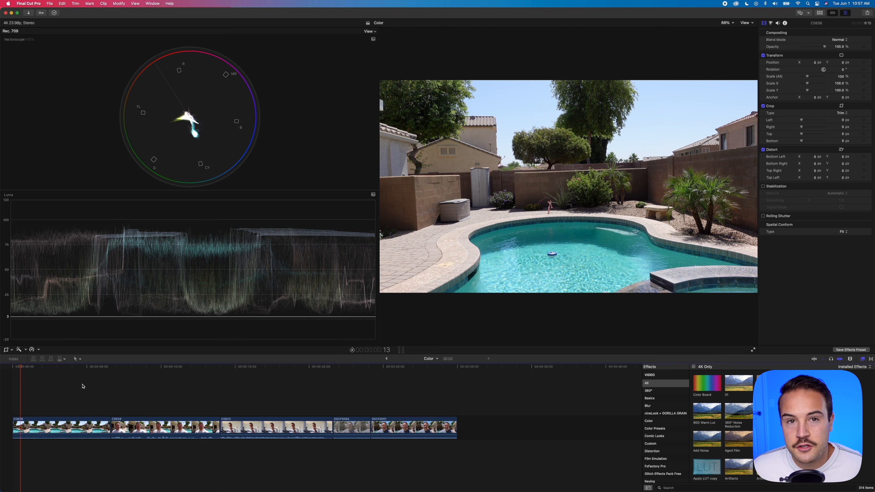
Apply the Color Board effect to the pool clip C0838 and open its color controls.
{"action": "left_click", "coordinate": [51, 428]}
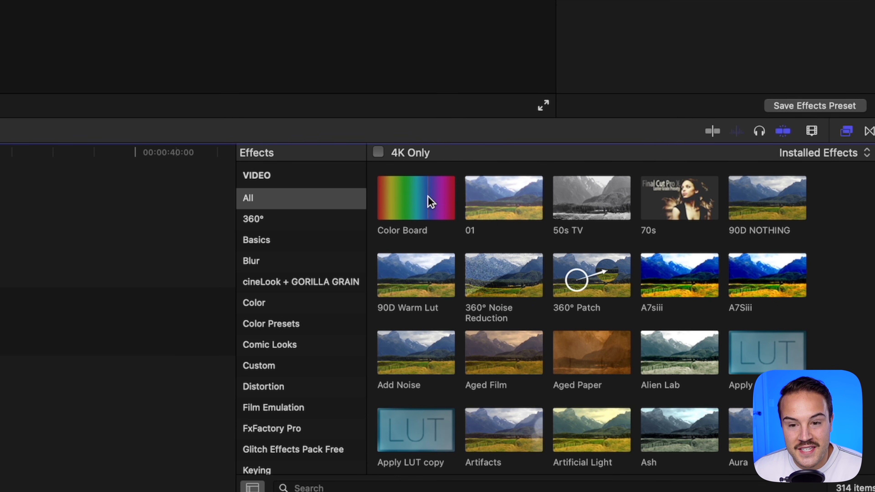
{"action": "left_click_drag", "start_coordinate": [431, 202], "coordinate": [69, 424]}
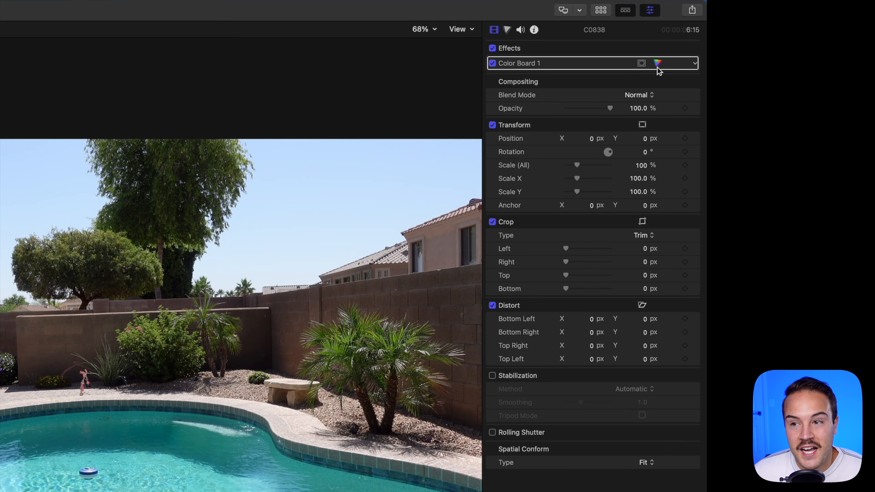
{"action": "left_click", "coordinate": [658, 63]}
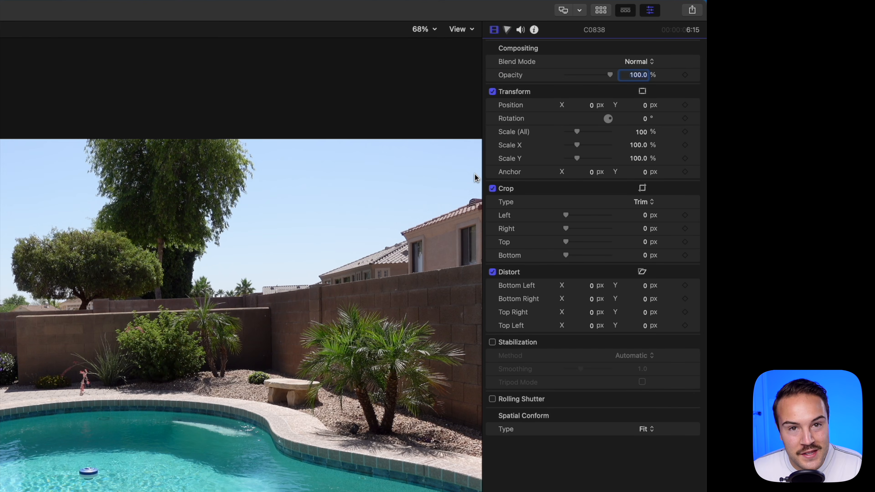
Show the pool clip's color inspector and set the default color correction to Color Wheels in the preferences.
{"action": "left_click", "coordinate": [507, 30]}
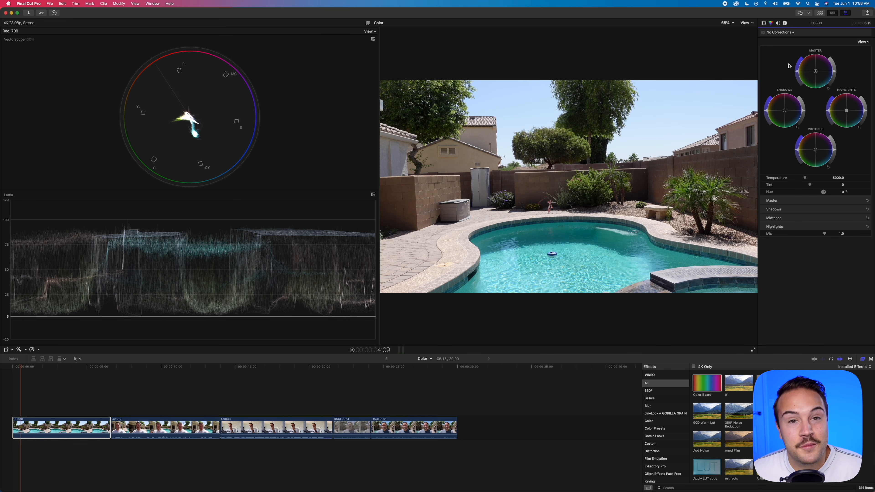
{"action": "left_click", "coordinate": [28, 3]}
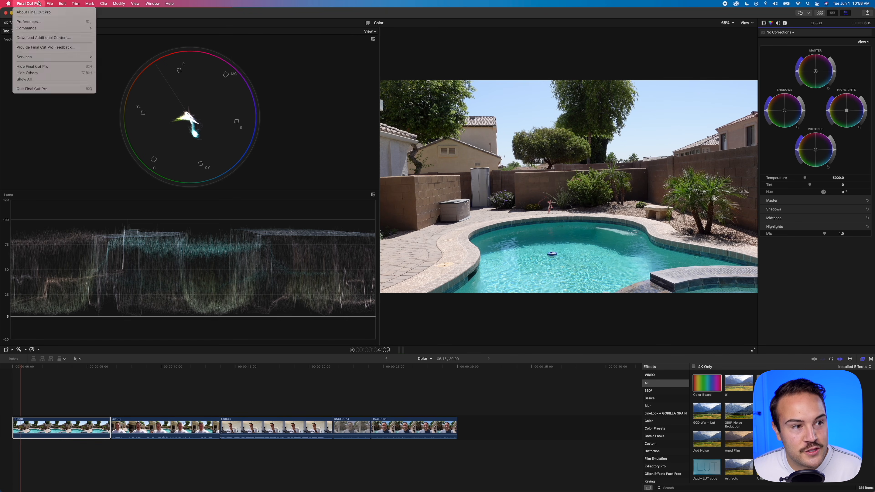
{"action": "left_click", "coordinate": [34, 23]}
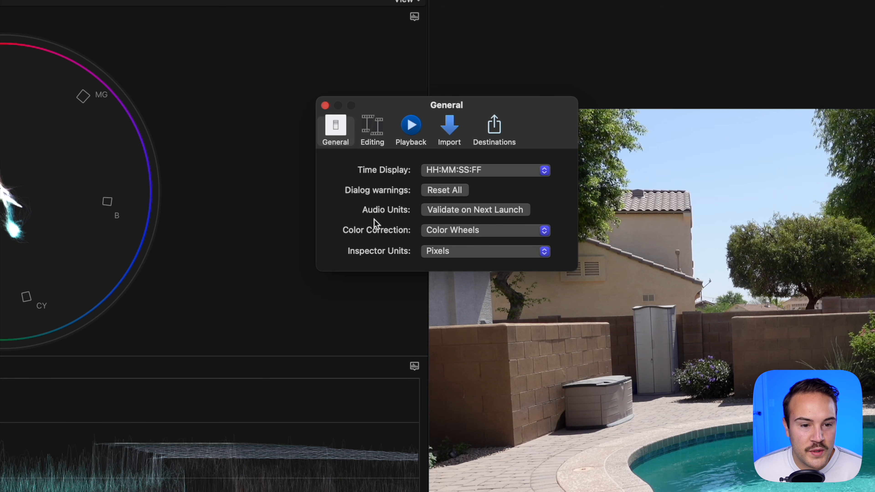
{"action": "left_click", "coordinate": [469, 231]}
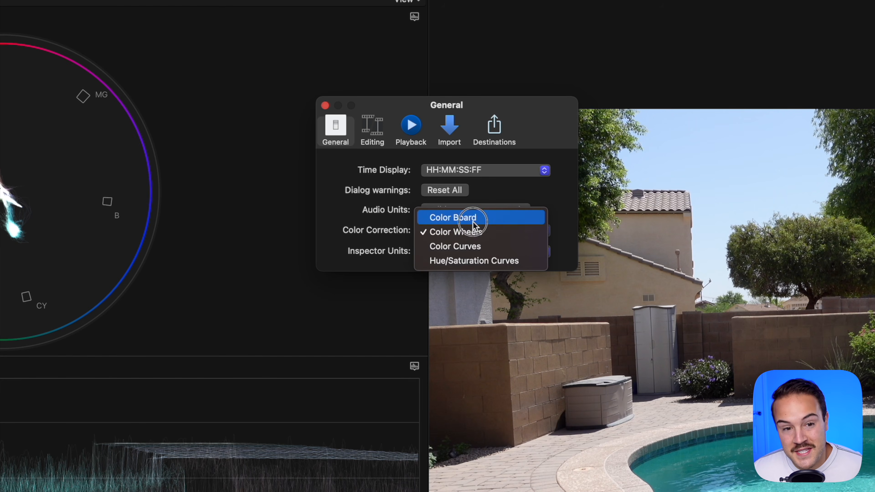
{"action": "left_click", "coordinate": [472, 220]}
{"action": "left_click", "coordinate": [471, 230]}
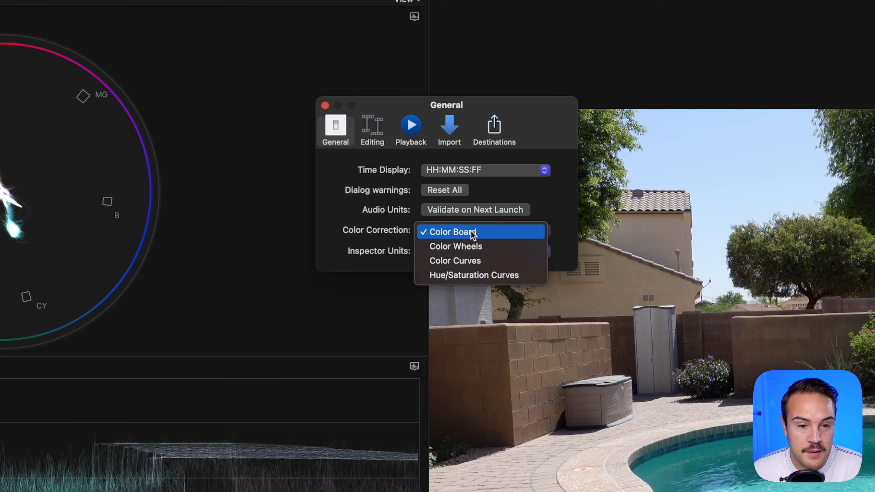
{"action": "left_click", "coordinate": [470, 246]}
{"action": "left_click", "coordinate": [326, 106]}
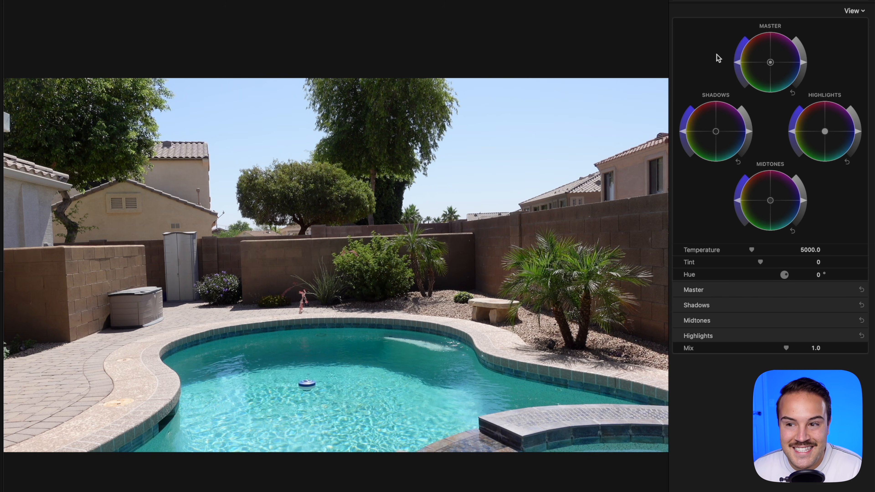
Raise the Master wheel's saturation strongly on the pool clip and return it to neutral.
{"action": "left_click", "coordinate": [738, 57]}
{"action": "left_click_drag", "start_coordinate": [738, 57], "coordinate": [748, 36]}
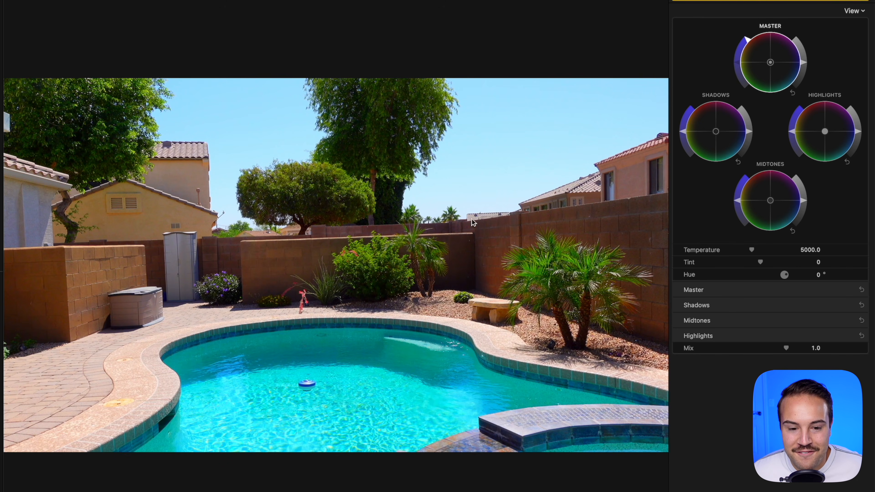
{"action": "left_click_drag", "start_coordinate": [747, 40], "coordinate": [749, 101]}
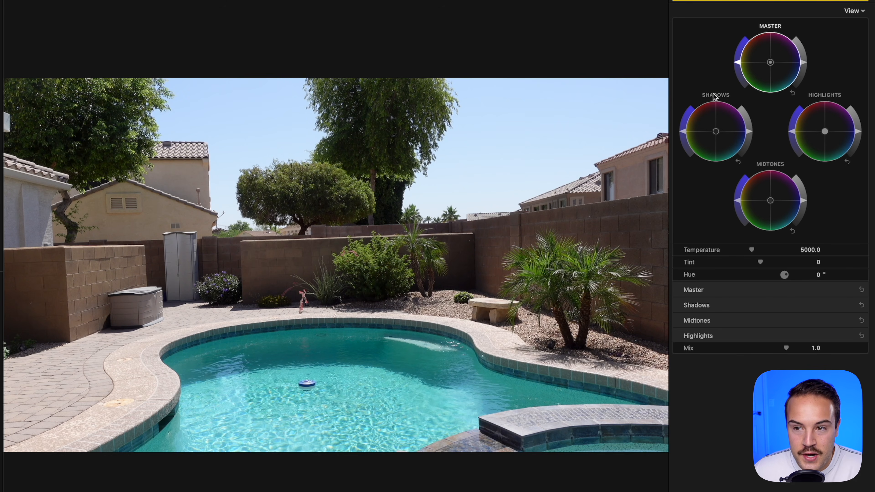
Lower the Shadows saturation and raise the Master brightness on the pool clip, returning each to neutral.
{"action": "left_click_drag", "start_coordinate": [684, 133], "coordinate": [689, 143]}
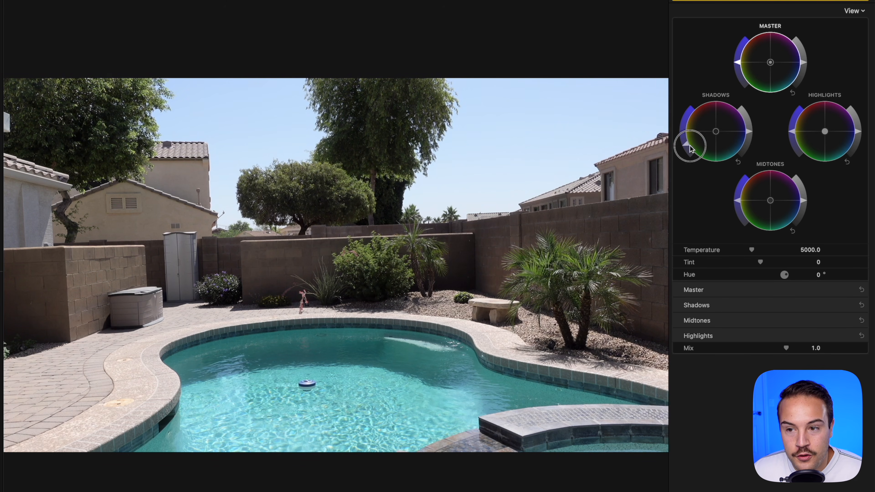
{"action": "left_click_drag", "start_coordinate": [710, 178], "coordinate": [708, 175]}
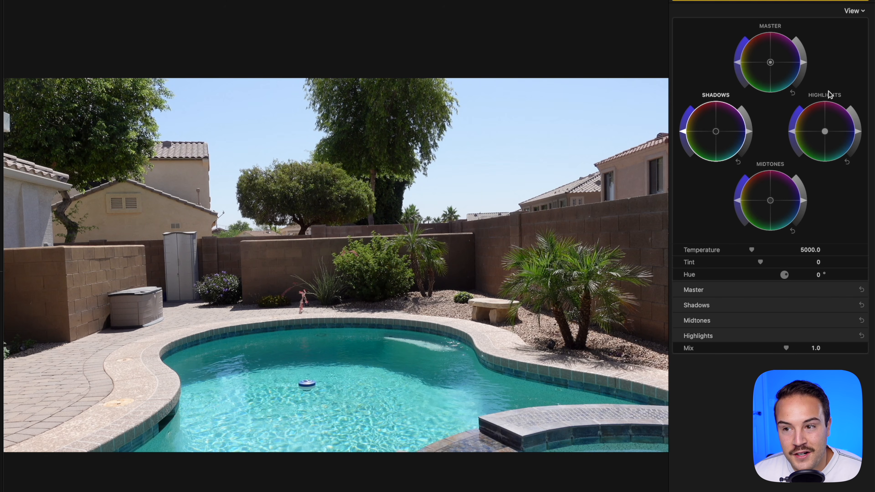
{"action": "left_click_drag", "start_coordinate": [806, 61], "coordinate": [802, 29]}
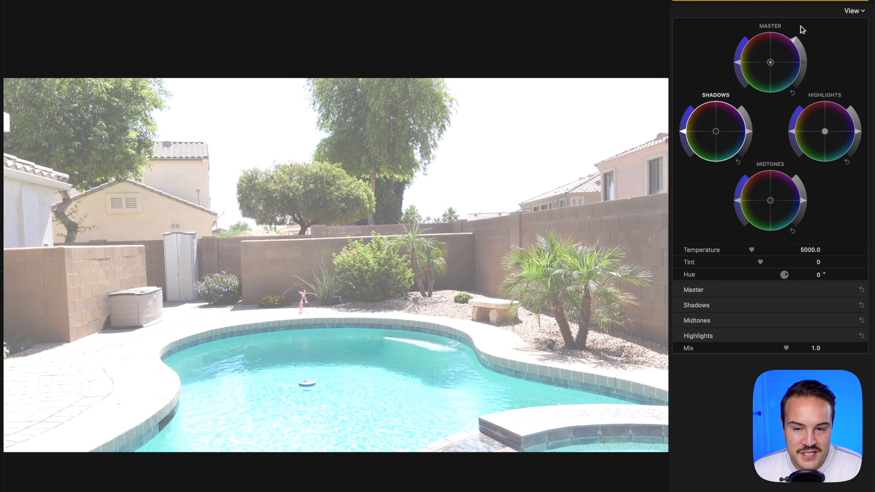
{"action": "left_click_drag", "start_coordinate": [800, 26], "coordinate": [789, 109]}
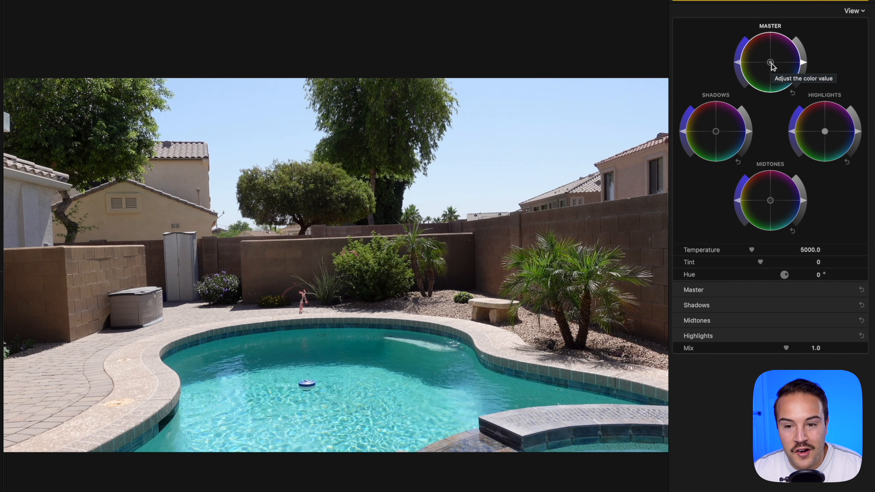
Push the pool clip's Master color toward red with higher saturation and brightness, and reset the whole Master wheel.
{"action": "left_click_drag", "start_coordinate": [771, 63], "coordinate": [719, 154]}
{"action": "left_click_drag", "start_coordinate": [763, 77], "coordinate": [745, 39]}
{"action": "left_click_drag", "start_coordinate": [804, 62], "coordinate": [804, 41]}
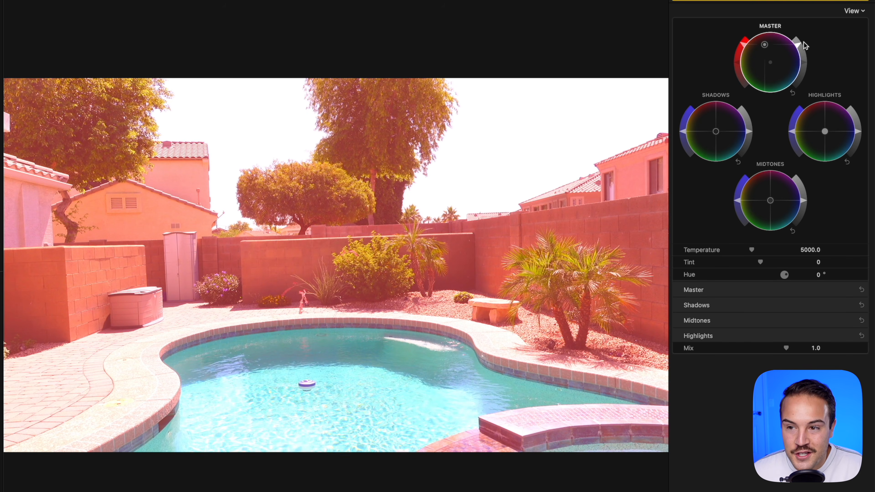
{"action": "left_click", "coordinate": [793, 94]}
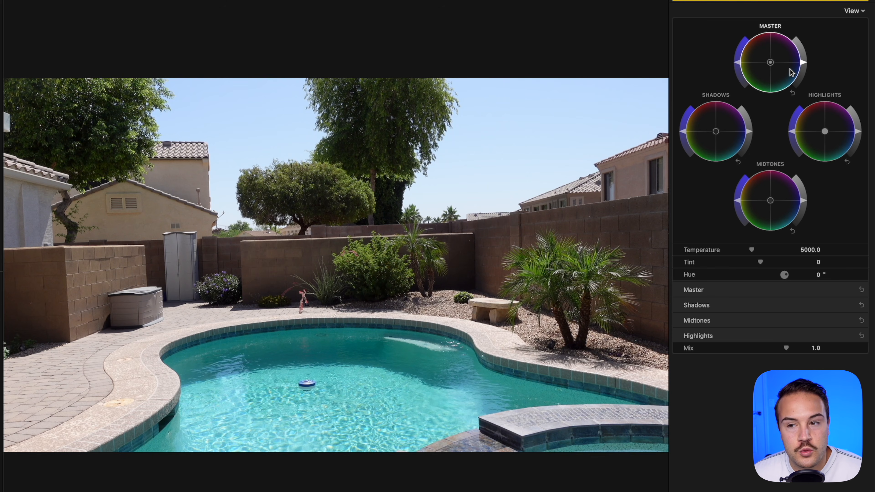
Shift the Master color toward red again with raised saturation and brightness, and reset color, saturation and brightness individually.
{"action": "left_click_drag", "start_coordinate": [738, 62], "coordinate": [800, 48]}
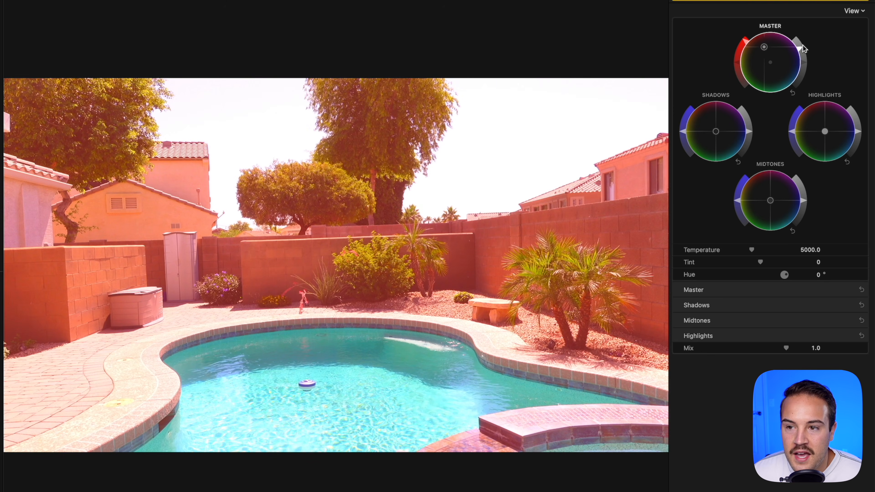
{"action": "double_click", "coordinate": [765, 48]}
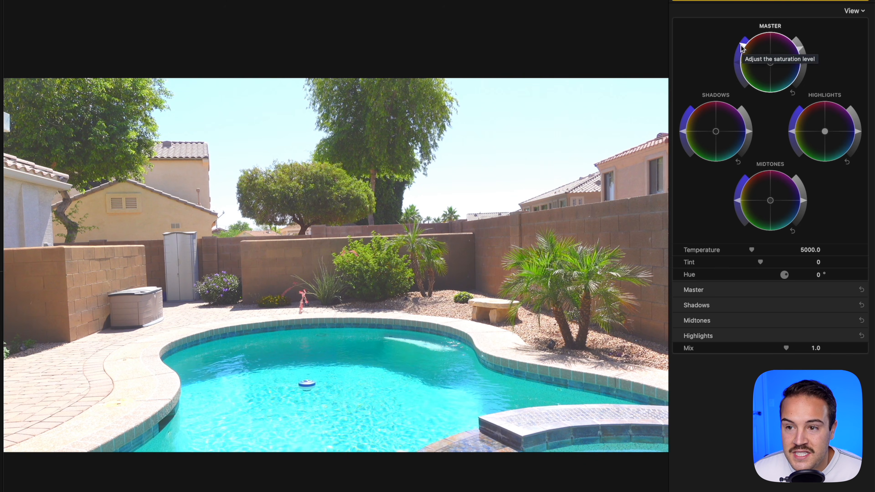
{"action": "left_click_drag", "start_coordinate": [742, 49], "coordinate": [739, 61]}
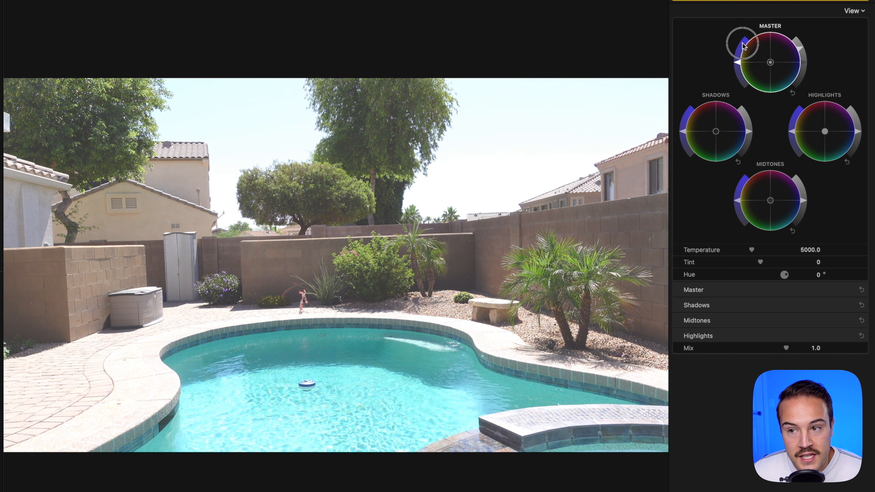
{"action": "double_click", "coordinate": [801, 48]}
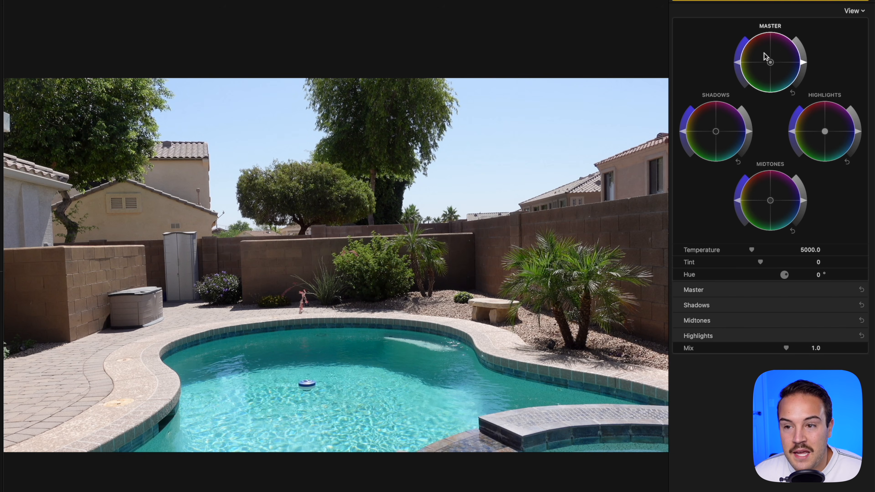
Tint the pool clip's Highlights purple and Midtones green, shift the Shadows color, and return these wheels to neutral.
{"action": "mouse_move", "coordinate": [683, 131]}
{"action": "left_mouse_down"}
{"action": "mouse_move", "coordinate": [690, 116]}
{"action": "mouse_move", "coordinate": [687, 134]}
{"action": "left_mouse_up"}
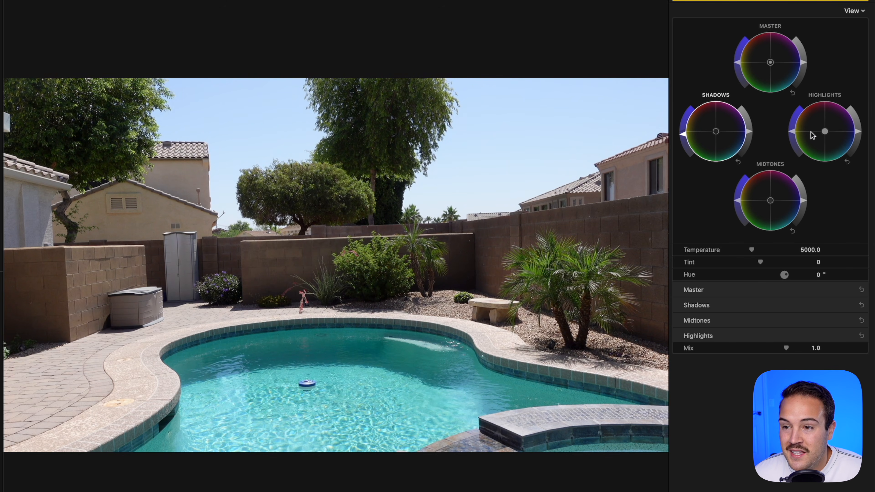
{"action": "left_click_drag", "start_coordinate": [825, 131], "coordinate": [845, 115]}
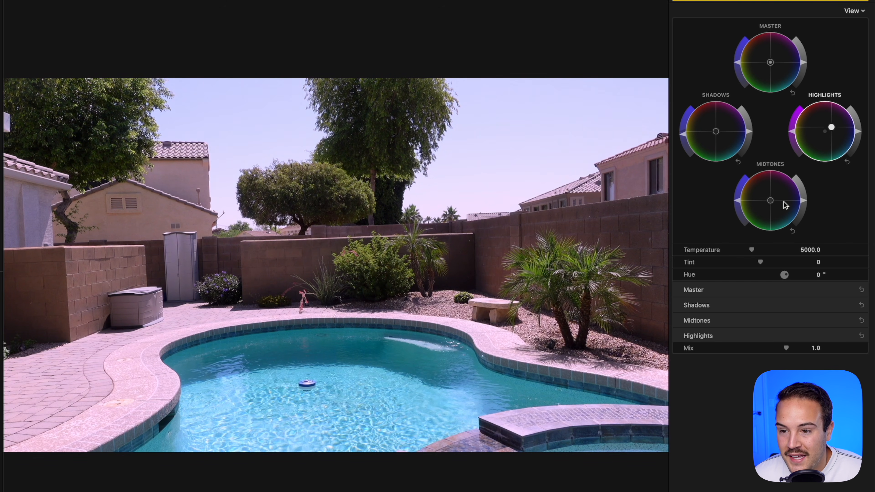
{"action": "left_click_drag", "start_coordinate": [772, 199], "coordinate": [740, 241]}
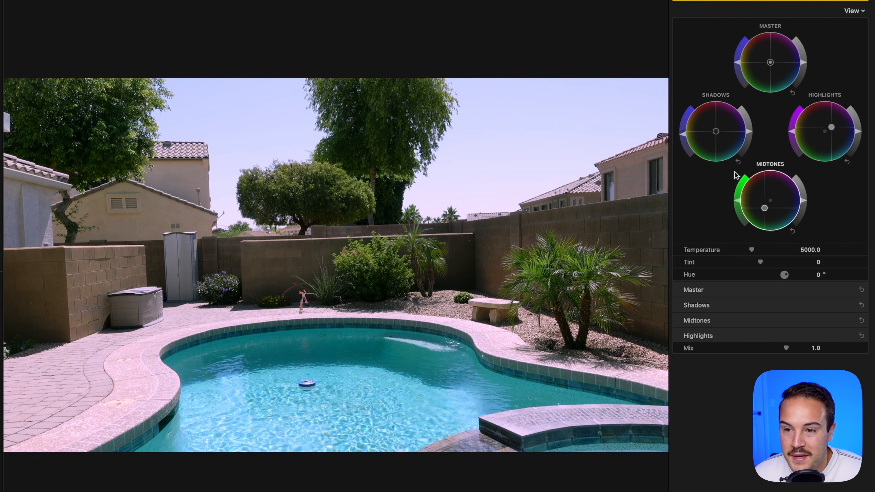
{"action": "left_click_drag", "start_coordinate": [716, 132], "coordinate": [736, 160]}
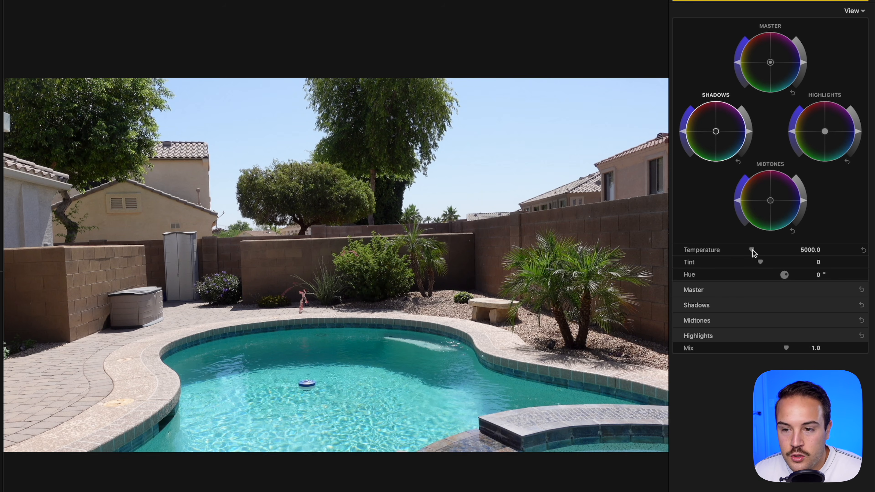
Raise the Temperature to 8995 and lower the Tint to -33 on the pool clip, returning both to their defaults.
{"action": "left_click_drag", "start_coordinate": [752, 250], "coordinate": [770, 250]}
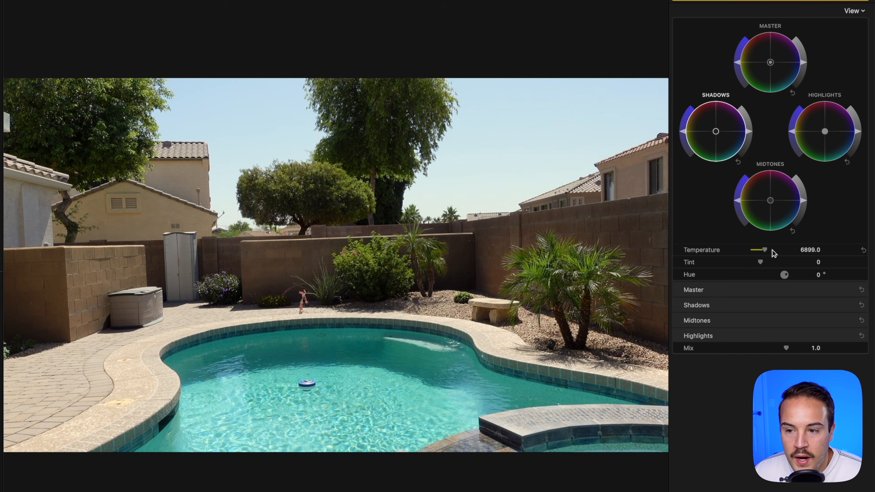
{"action": "mouse_move", "coordinate": [765, 253]}
{"action": "left_mouse_down"}
{"action": "mouse_move", "coordinate": [780, 255]}
{"action": "mouse_move", "coordinate": [775, 263]}
{"action": "left_mouse_up"}
{"action": "left_click_drag", "start_coordinate": [775, 265], "coordinate": [744, 266]}
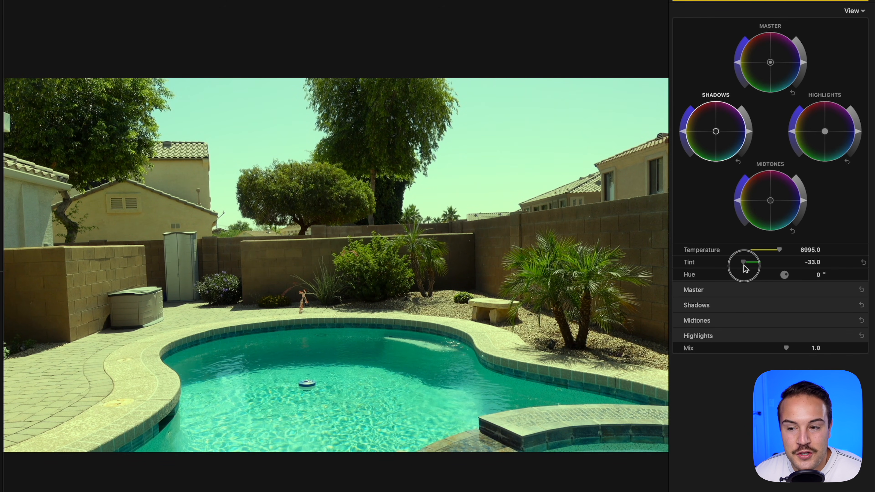
{"action": "left_click_drag", "start_coordinate": [779, 250], "coordinate": [733, 255]}
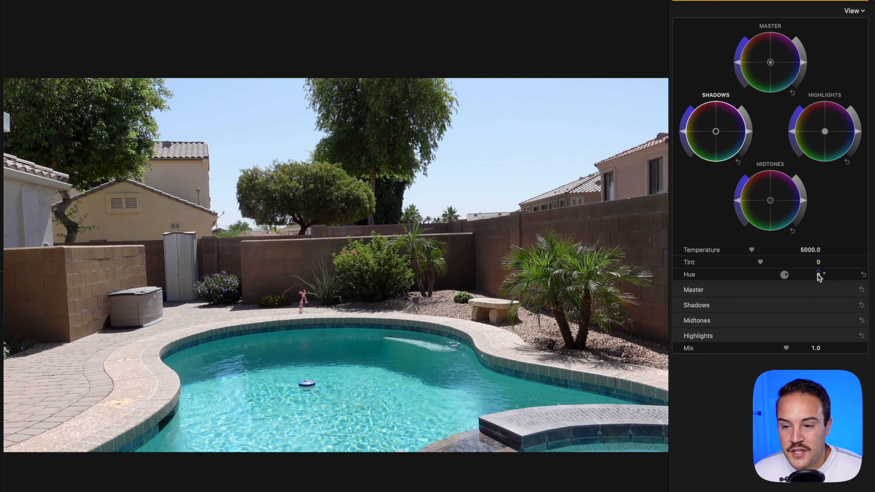
Try the Mix on a yellow-tinted, more saturated Master grade and toggle Color Wheels 1 off and on to compare.
{"action": "left_click_drag", "start_coordinate": [819, 276], "coordinate": [818, 275]}
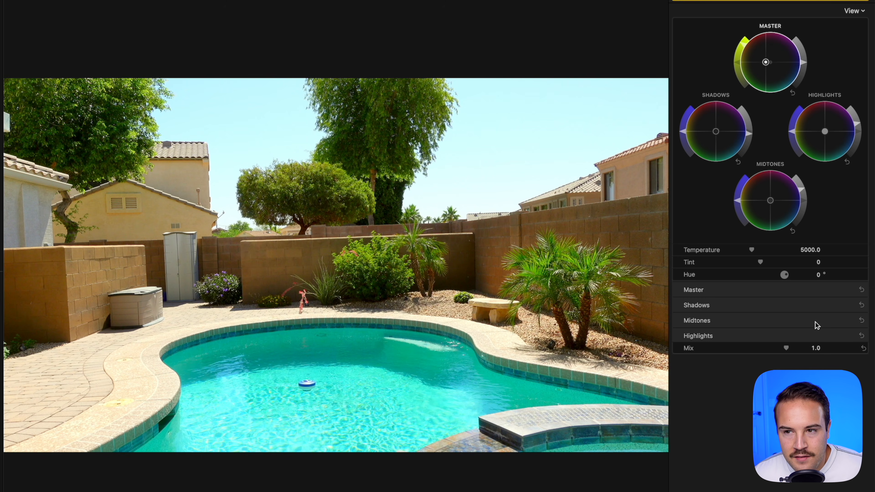
{"action": "mouse_move", "coordinate": [787, 348]}
{"action": "left_mouse_down"}
{"action": "mouse_move", "coordinate": [708, 352]}
{"action": "mouse_move", "coordinate": [788, 350]}
{"action": "left_mouse_up"}
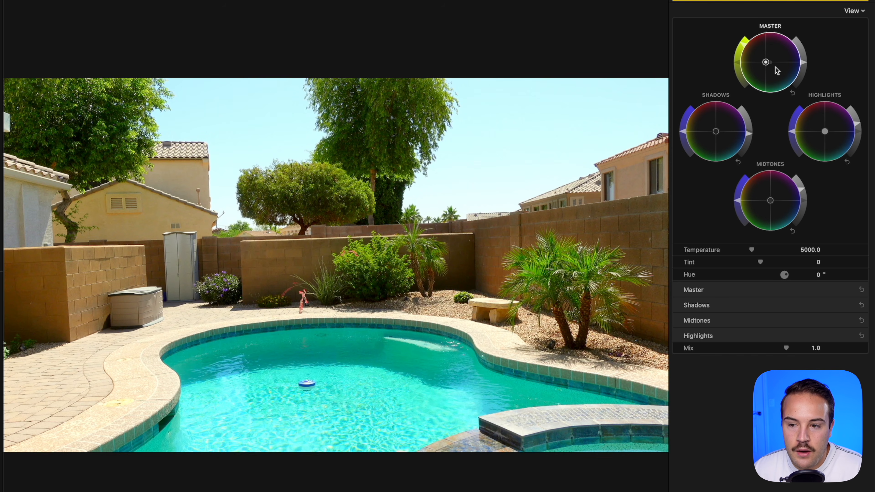
{"action": "left_click_drag", "start_coordinate": [785, 349], "coordinate": [809, 348]}
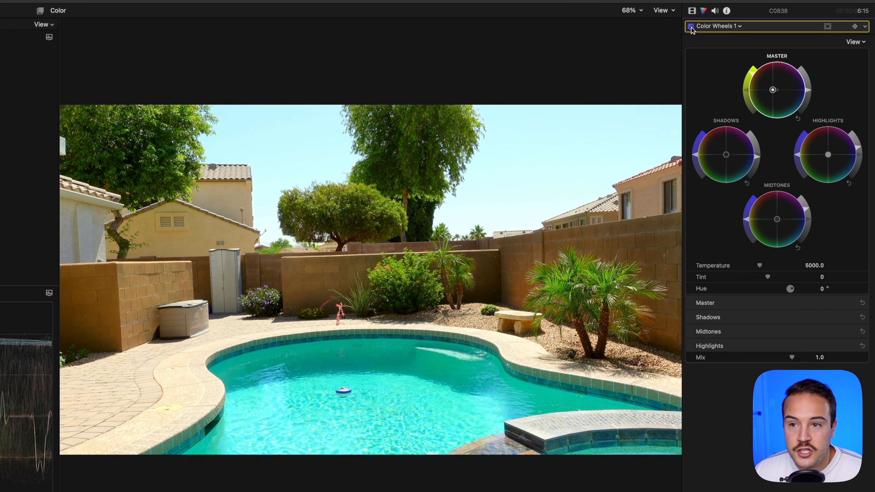
{"action": "left_click", "coordinate": [691, 26]}
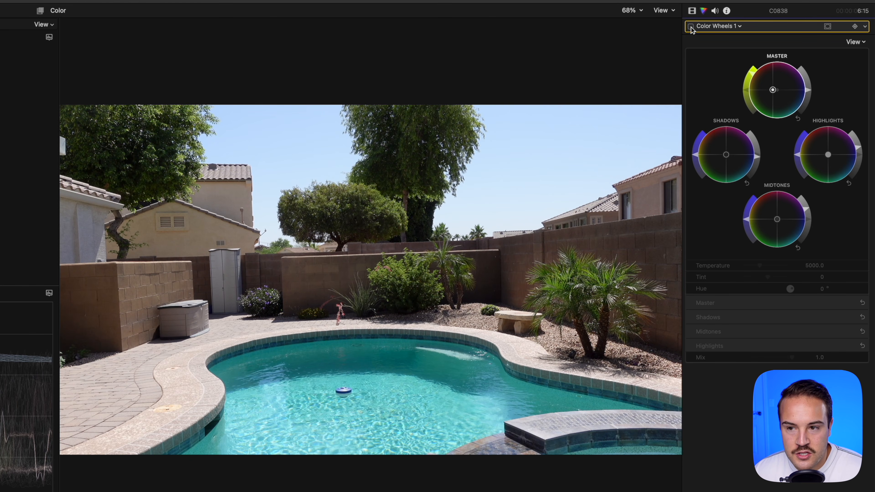
{"action": "left_click", "coordinate": [691, 26]}
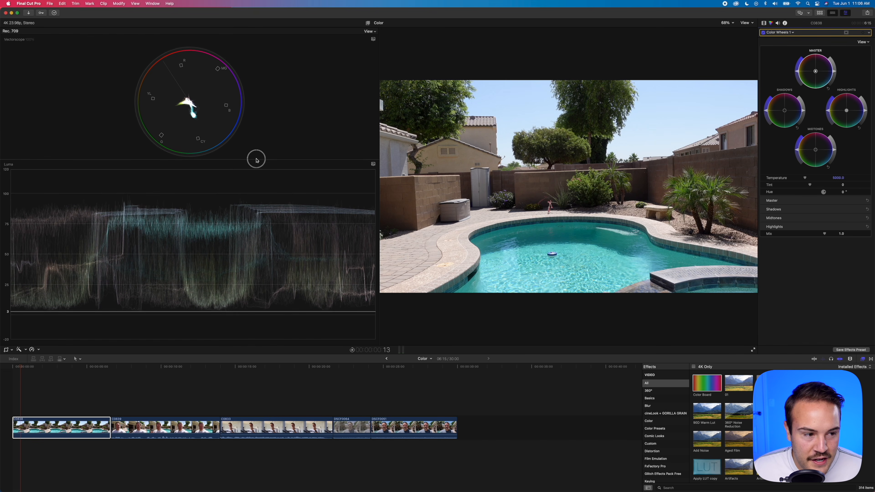
Enlarge the Luma waveform slightly against the vectorscope and look through its scope and channel options.
{"action": "left_click_drag", "start_coordinate": [257, 160], "coordinate": [260, 149]}
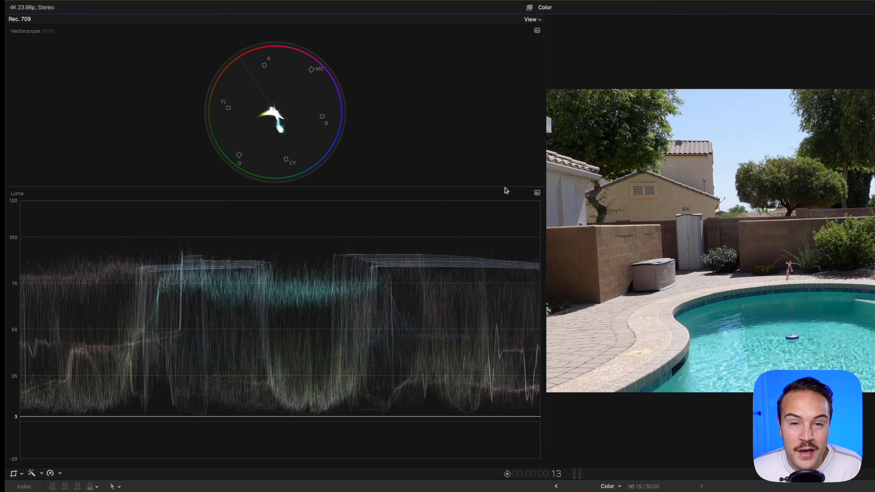
{"action": "left_click", "coordinate": [537, 193]}
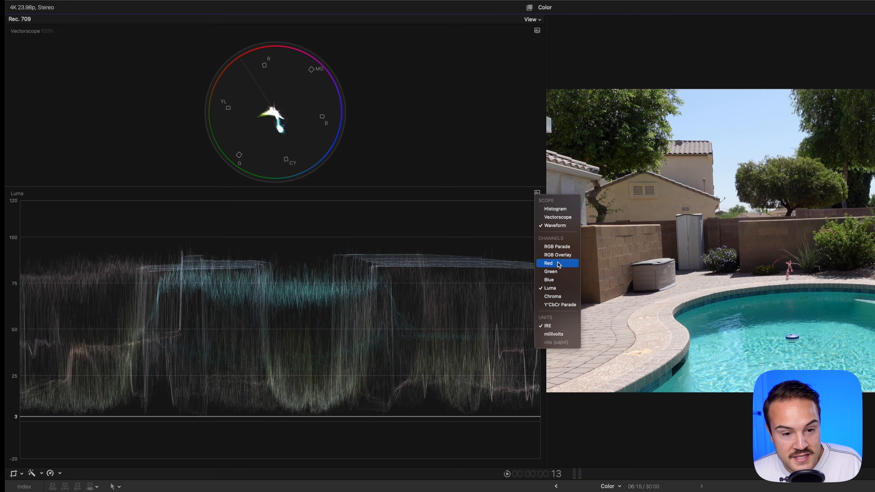
{"action": "left_click", "coordinate": [563, 255]}
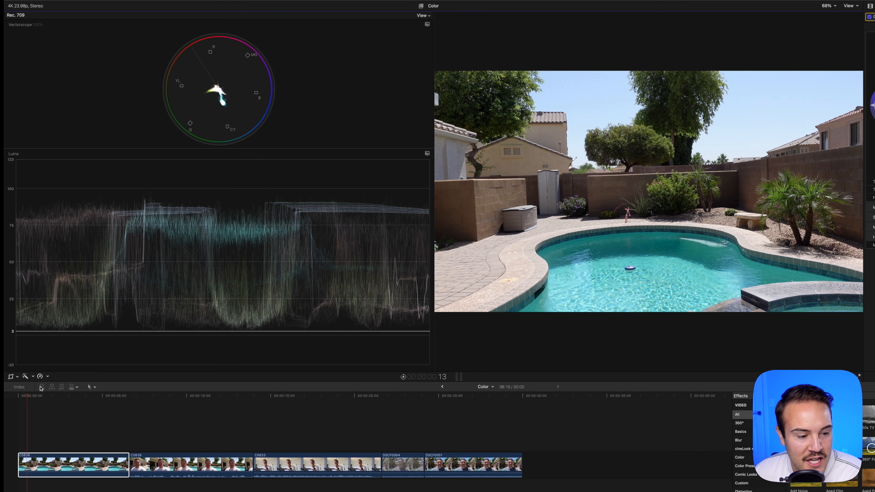
Scrub through the pool clip while watching the scopes and return the playhead to the start of the timeline.
{"action": "left_click_drag", "start_coordinate": [28, 395], "coordinate": [57, 396]}
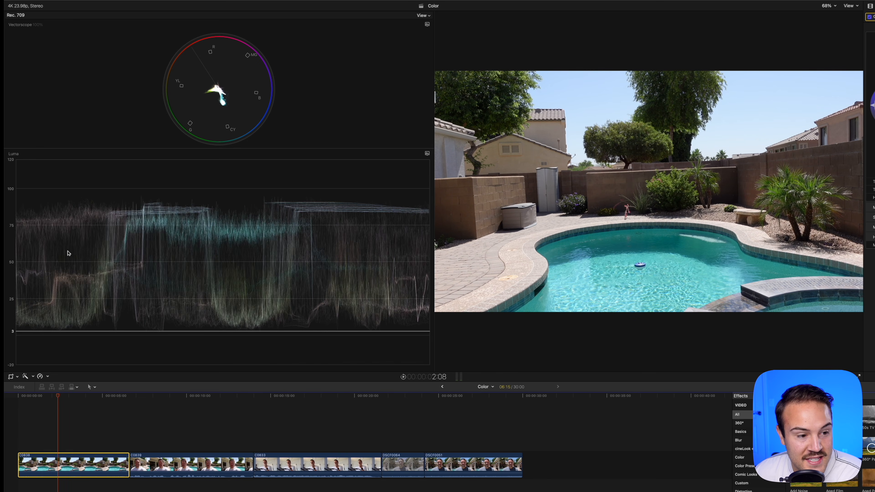
{"action": "left_click", "coordinate": [60, 398]}
{"action": "left_click_drag", "start_coordinate": [59, 397], "coordinate": [15, 413]}
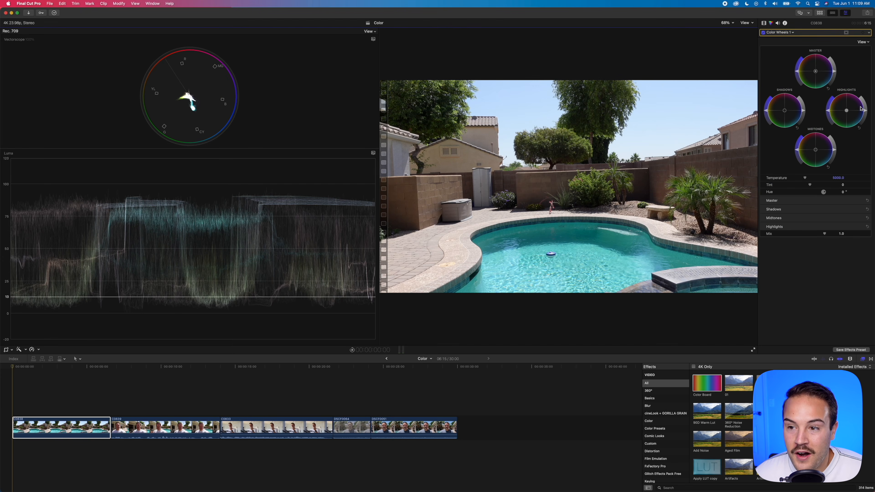
Raise the pool clip's Highlights brightness slightly, lower the Shadows slightly, and try the Midtones brightness up and down.
{"action": "left_click_drag", "start_coordinate": [866, 111], "coordinate": [865, 99]}
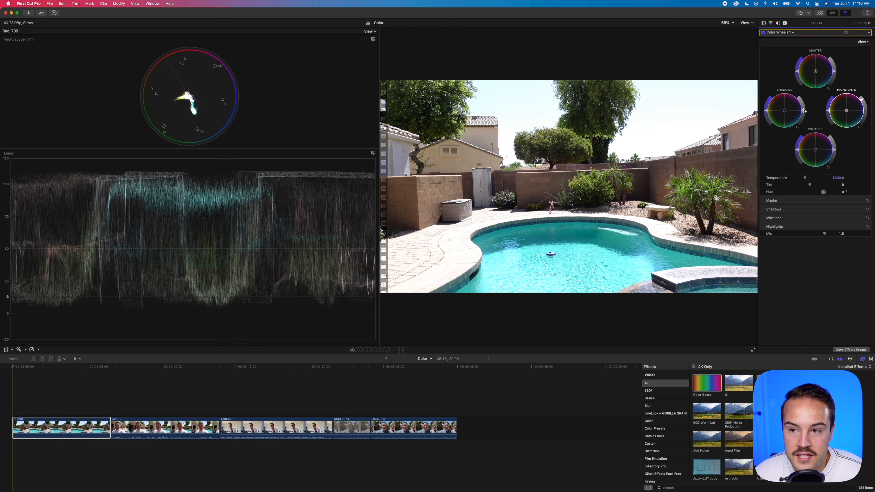
{"action": "left_click_drag", "start_coordinate": [864, 102], "coordinate": [866, 111]}
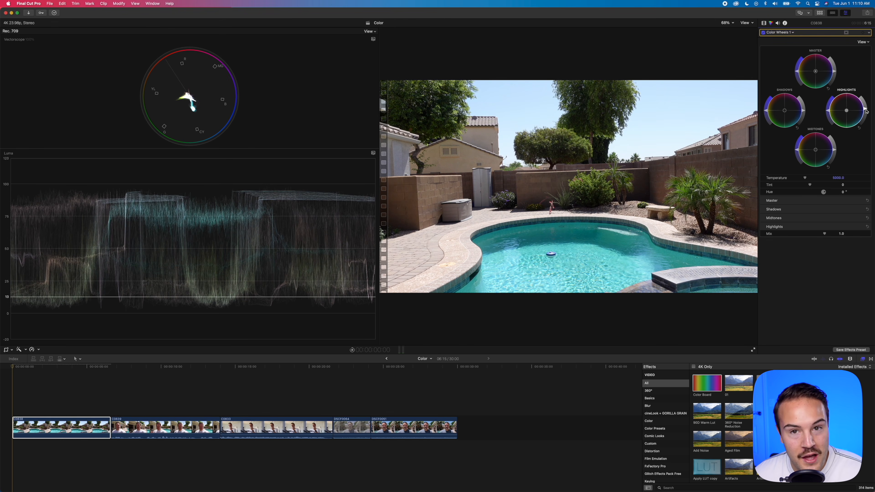
{"action": "left_click_drag", "start_coordinate": [805, 114], "coordinate": [804, 118]}
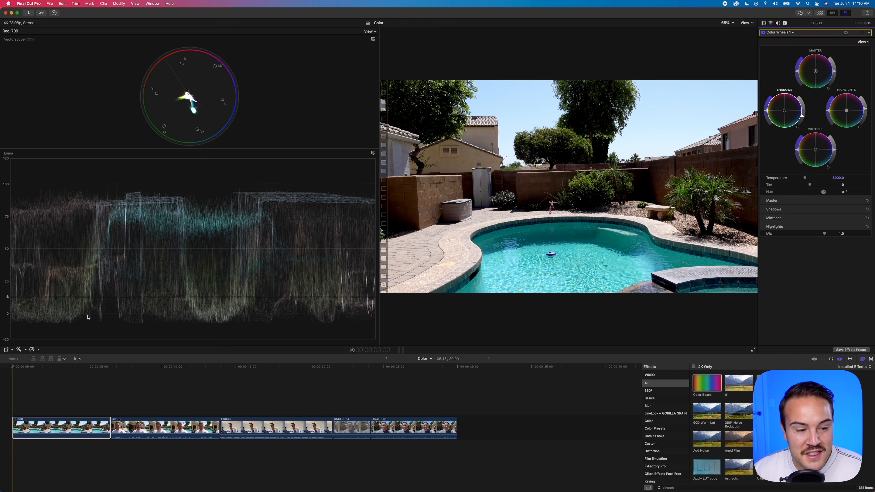
{"action": "left_click_drag", "start_coordinate": [803, 118], "coordinate": [803, 112]}
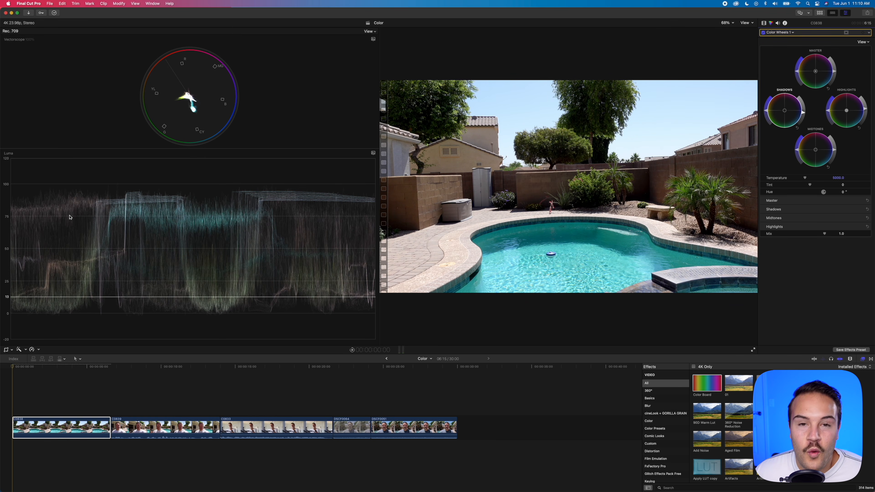
{"action": "left_click_drag", "start_coordinate": [835, 149], "coordinate": [835, 140]}
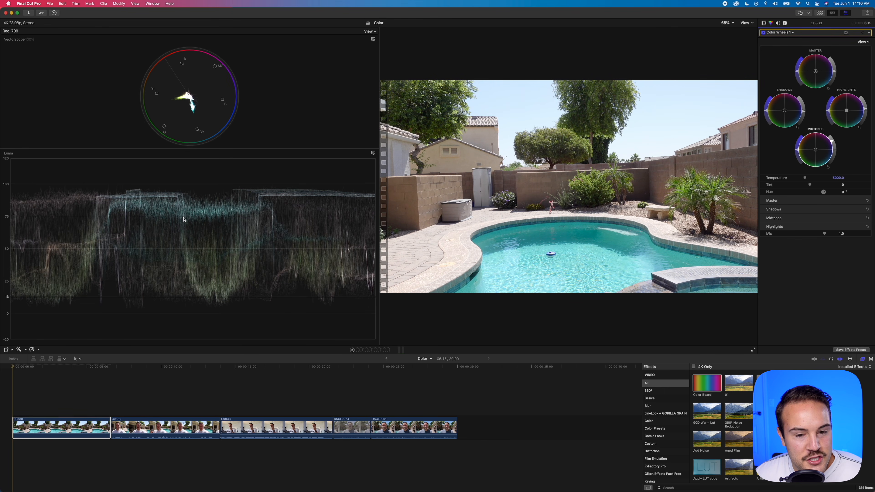
{"action": "left_click_drag", "start_coordinate": [831, 143], "coordinate": [834, 166]}
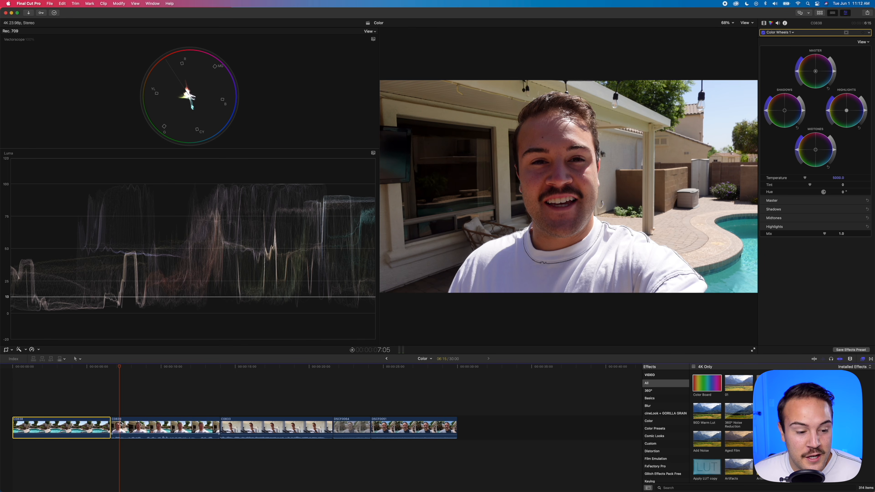
Select the selfie clip beside the pool and brighten its Midtones, with slightly lower Shadows and neutral Highlights.
{"action": "left_click", "coordinate": [128, 433]}
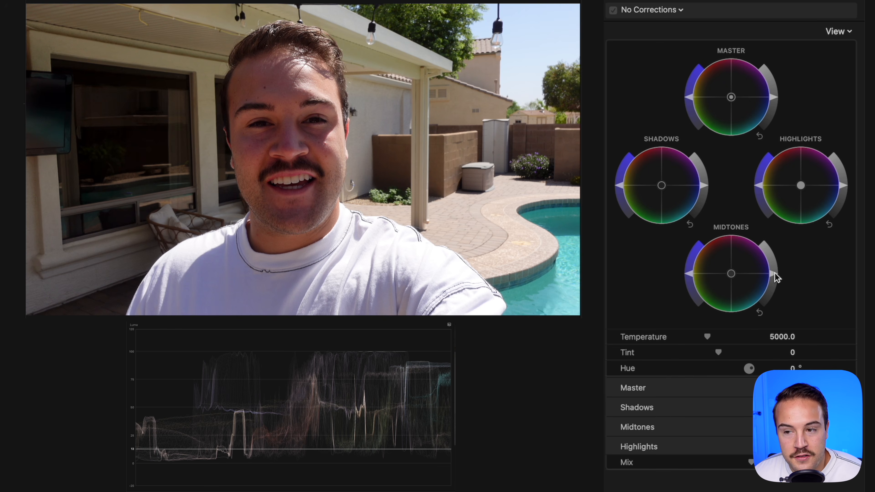
{"action": "left_click_drag", "start_coordinate": [776, 273], "coordinate": [776, 257]}
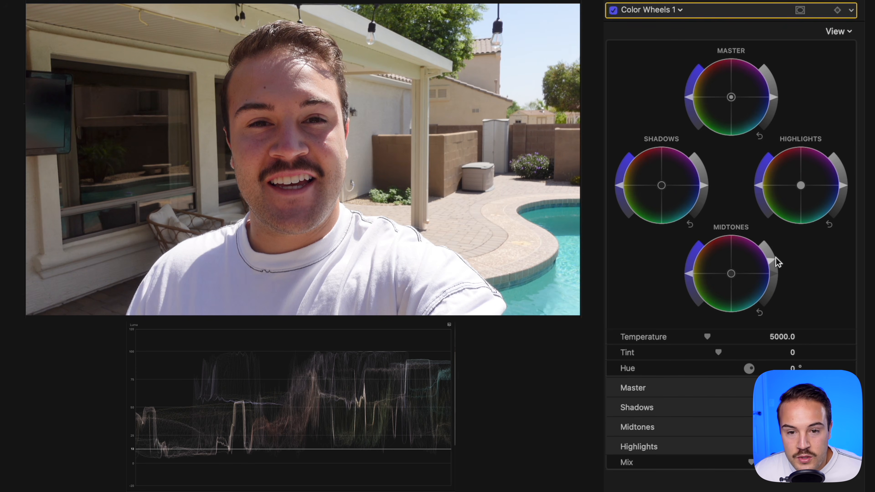
{"action": "left_click_drag", "start_coordinate": [776, 257], "coordinate": [772, 251]}
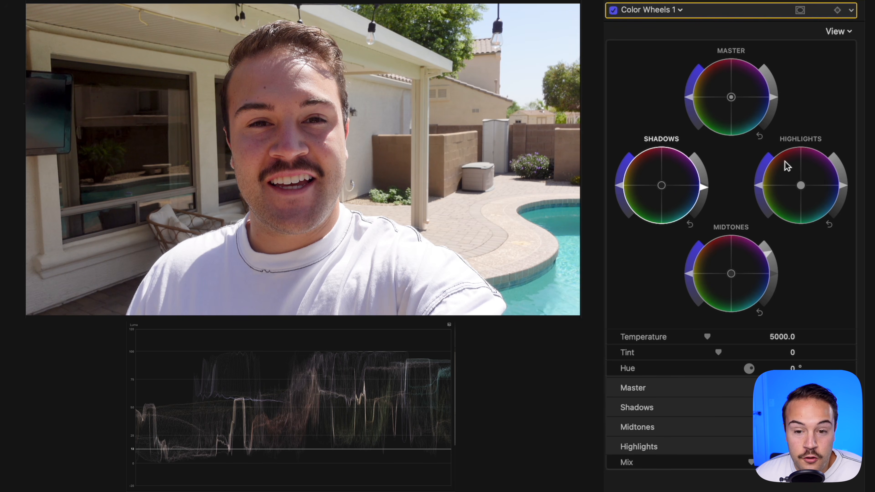
{"action": "mouse_move", "coordinate": [843, 186]}
{"action": "left_mouse_down"}
{"action": "mouse_move", "coordinate": [840, 205]}
{"action": "mouse_move", "coordinate": [850, 185]}
{"action": "left_mouse_up"}
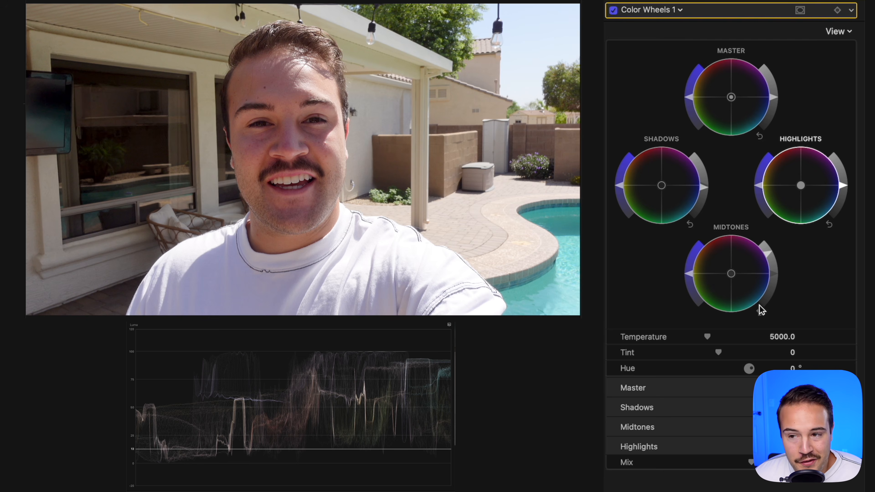
Toggle Color Wheels 1 off and on for the selfie clip to compare the image before and after.
{"action": "left_click", "coordinate": [614, 10]}
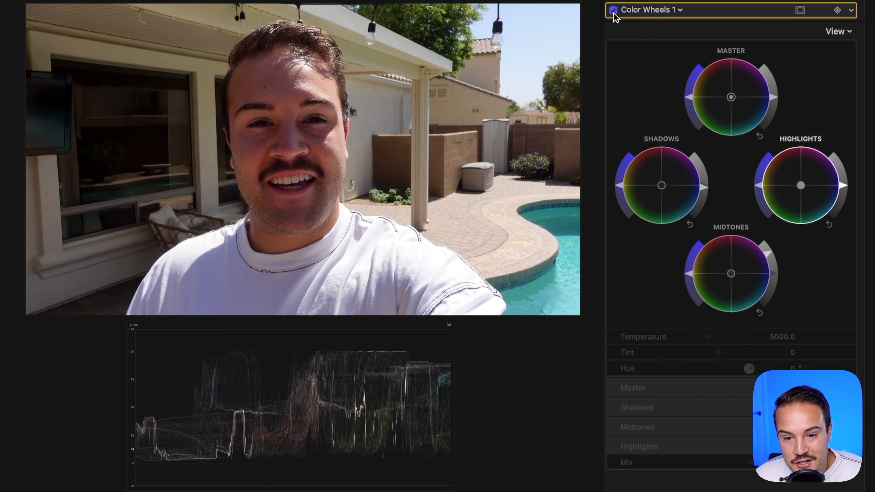
{"action": "left_click", "coordinate": [613, 10]}
{"action": "left_click", "coordinate": [613, 10]}
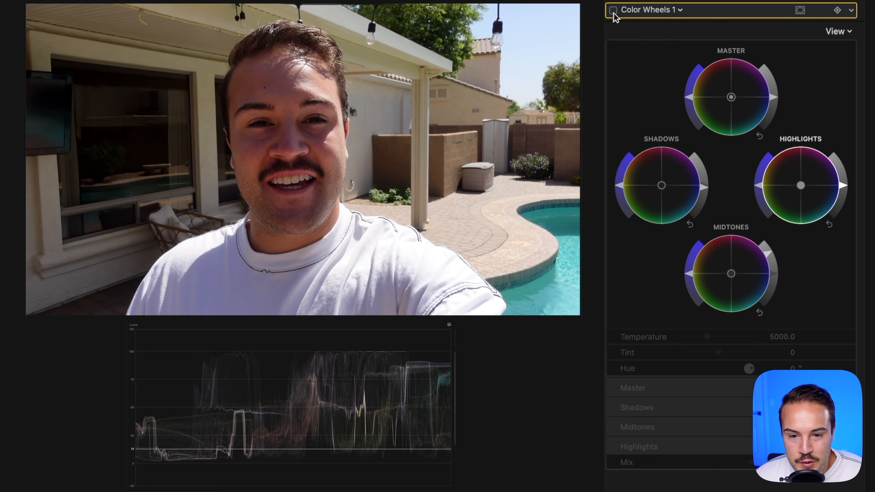
Re-enable Color Wheels 1 on the selfie clip and set Temperature to 6457 and Tint to 7.
{"action": "left_click", "coordinate": [614, 11]}
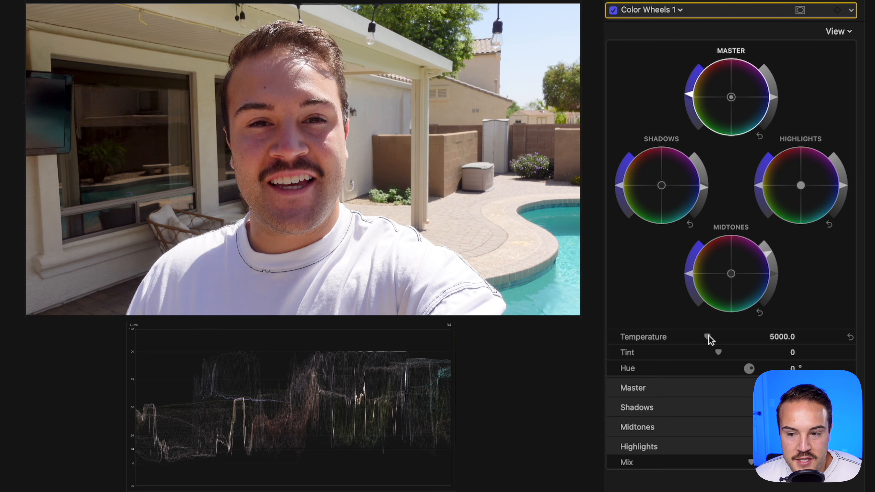
{"action": "left_click_drag", "start_coordinate": [710, 339], "coordinate": [726, 358]}
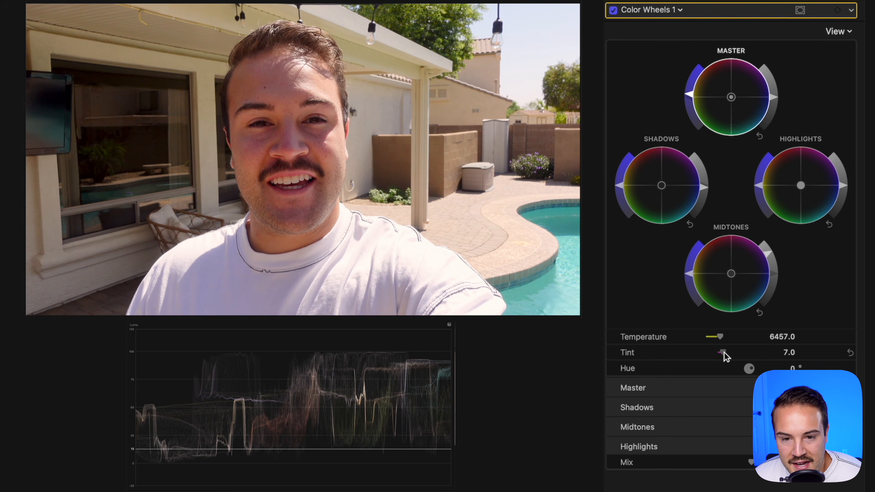
Push the selfie clip's Highlights toward orange, Midtones toward blue and Shadows toward teal, and lower the Highlights brightness slightly.
{"action": "left_click_drag", "start_coordinate": [801, 186], "coordinate": [785, 177]}
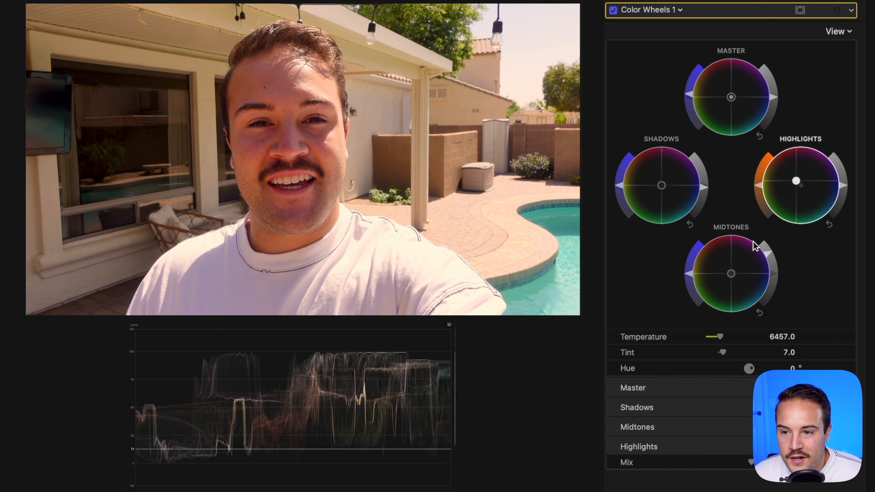
{"action": "left_click_drag", "start_coordinate": [734, 281], "coordinate": [759, 300]}
{"action": "left_click_drag", "start_coordinate": [662, 187], "coordinate": [670, 207]}
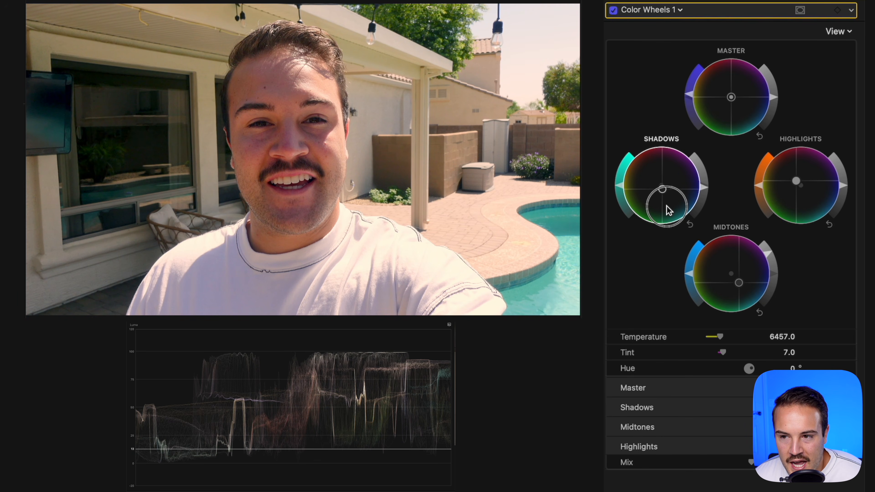
{"action": "left_click_drag", "start_coordinate": [797, 184], "coordinate": [793, 172]}
{"action": "left_click_drag", "start_coordinate": [844, 186], "coordinate": [850, 200]}
Compare the selfie clip with and without its Color Wheels 1 grade, leaving the correction enabled.
{"action": "left_click", "coordinate": [613, 10]}
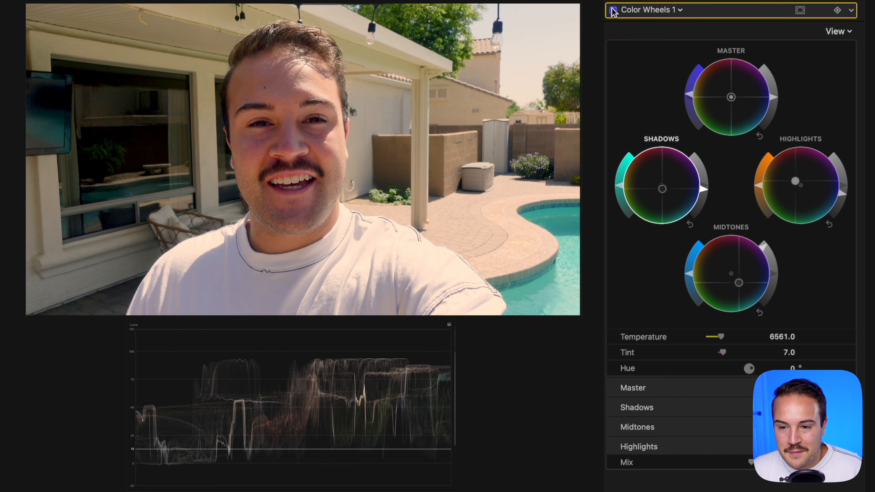
{"action": "left_click", "coordinate": [614, 11]}
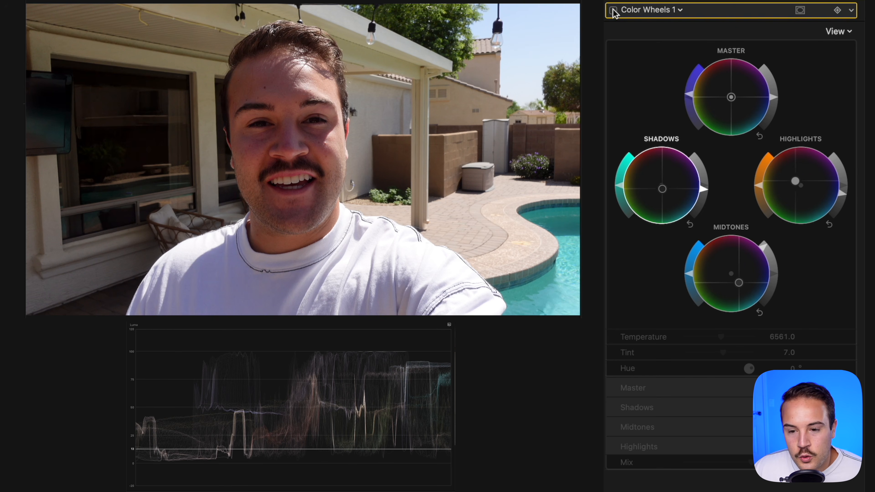
{"action": "left_click", "coordinate": [613, 10]}
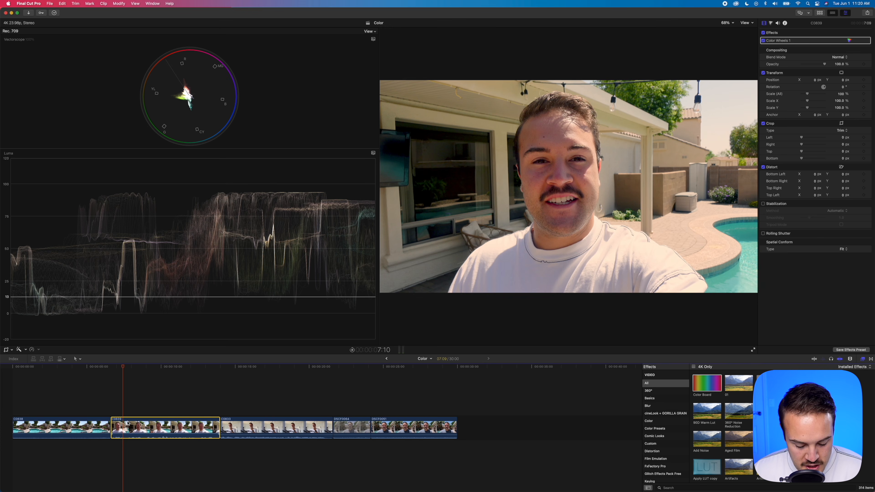
Paste the selfie clip's effects onto the first pool clip in the timeline.
{"action": "left_click", "coordinate": [67, 400]}
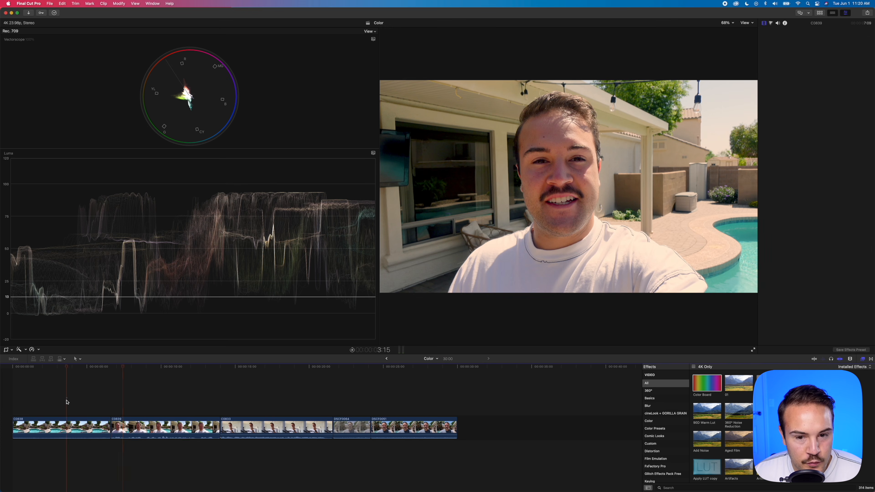
{"action": "left_click", "coordinate": [72, 426]}
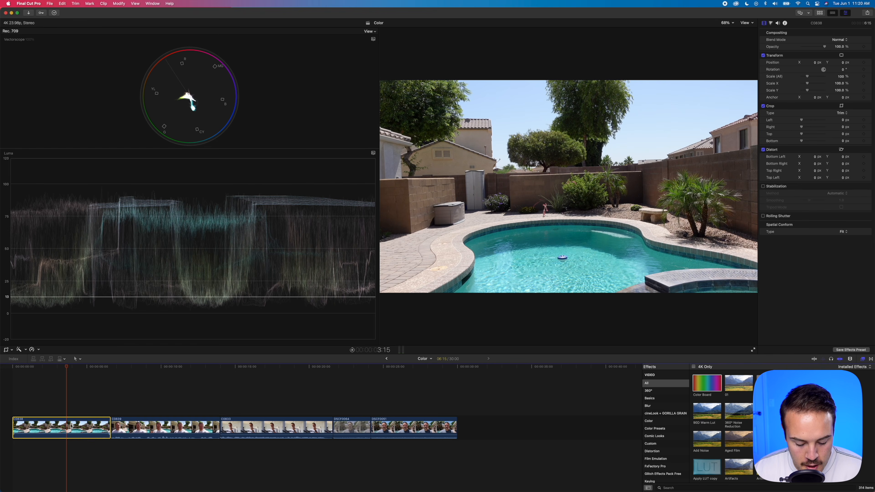
{"action": "key", "text": "alt+super+v"}
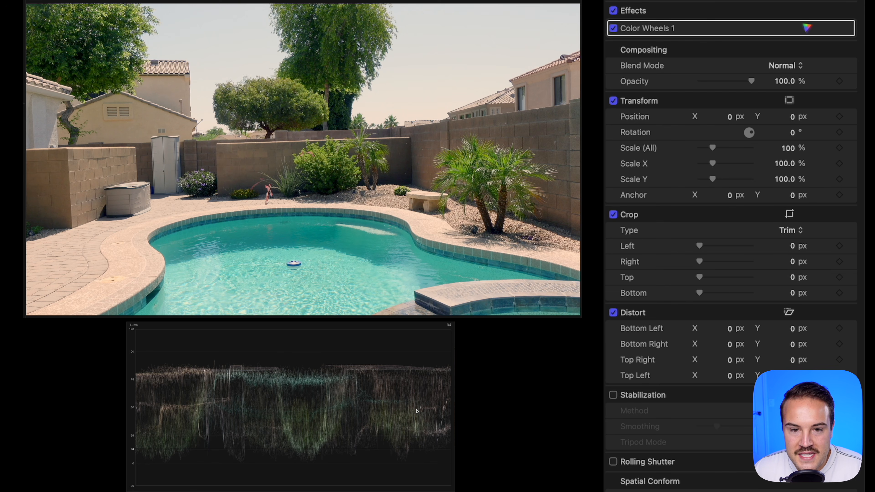
Open the pool clip's Color Wheels 1 correction and slightly lower its Midtones and Highlights brightness.
{"action": "left_click", "coordinate": [808, 29]}
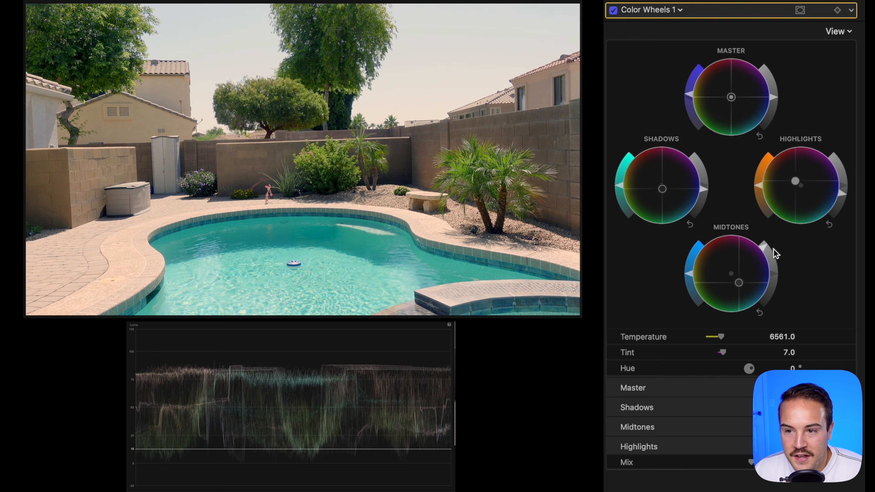
{"action": "left_click", "coordinate": [706, 194]}
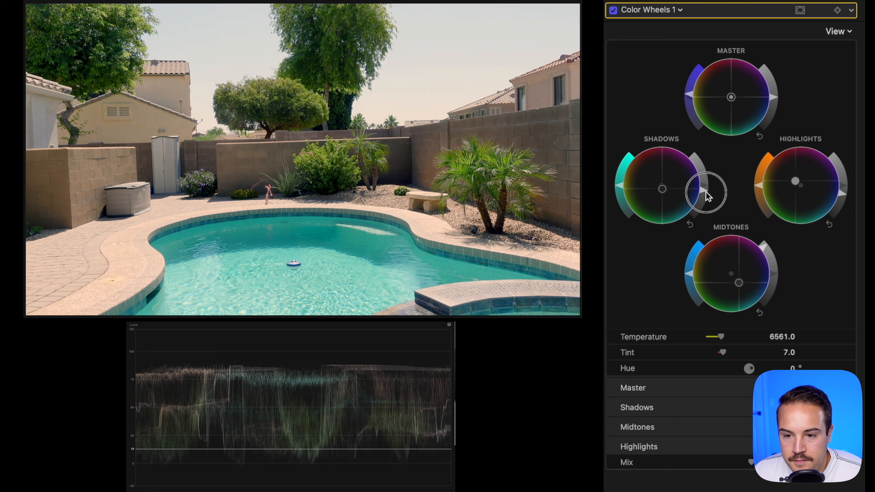
{"action": "left_click_drag", "start_coordinate": [764, 248], "coordinate": [769, 259]}
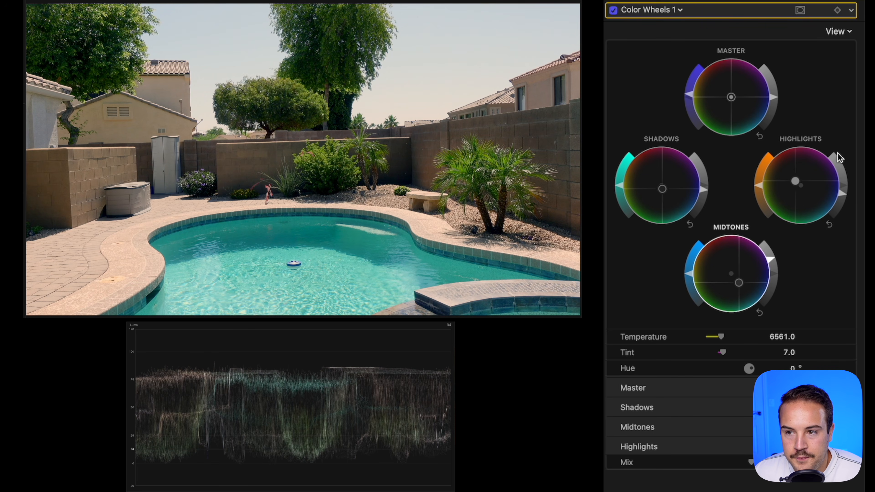
{"action": "left_click_drag", "start_coordinate": [843, 192], "coordinate": [842, 193]}
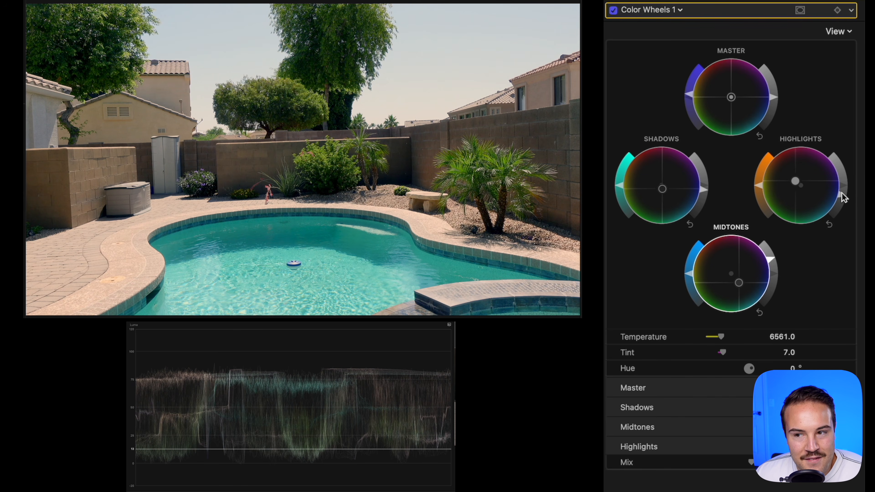
{"action": "left_click", "coordinate": [842, 194]}
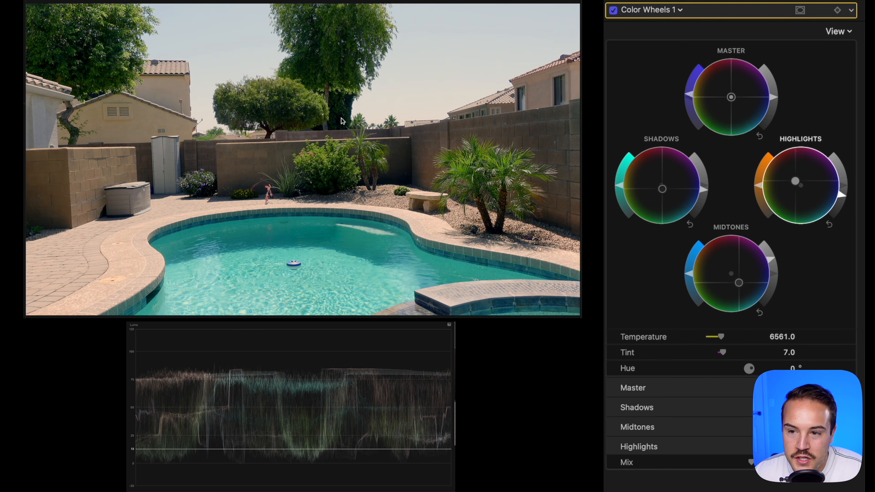
Shift the pool clip's Highlights and Midtones toward orange, keep the Shadows teal, and set Temperature to 5748 and Tint to 10.
{"action": "left_click_drag", "start_coordinate": [663, 189], "coordinate": [672, 193]}
{"action": "left_click_drag", "start_coordinate": [740, 283], "coordinate": [671, 203]}
{"action": "left_click_drag", "start_coordinate": [665, 189], "coordinate": [658, 189]}
{"action": "left_click_drag", "start_coordinate": [795, 181], "coordinate": [720, 95]}
{"action": "mouse_move", "coordinate": [727, 268]}
{"action": "left_mouse_down"}
{"action": "mouse_move", "coordinate": [723, 256]}
{"action": "mouse_move", "coordinate": [718, 276]}
{"action": "left_mouse_up"}
{"action": "left_click_drag", "start_coordinate": [720, 338], "coordinate": [713, 339]}
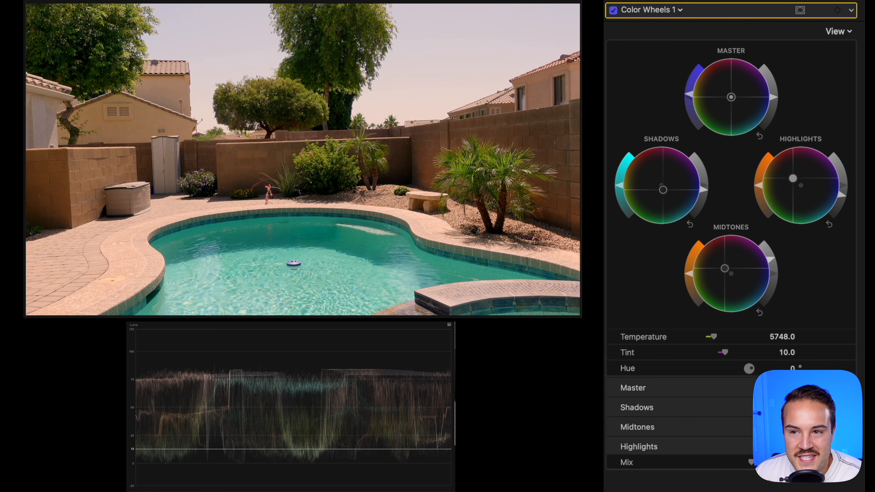
Add a Hue/Saturation Curves correction, sample the pool water for Hue vs Hue, and shift it toward green, settling on a bluer hue.
{"action": "left_click", "coordinate": [680, 10]}
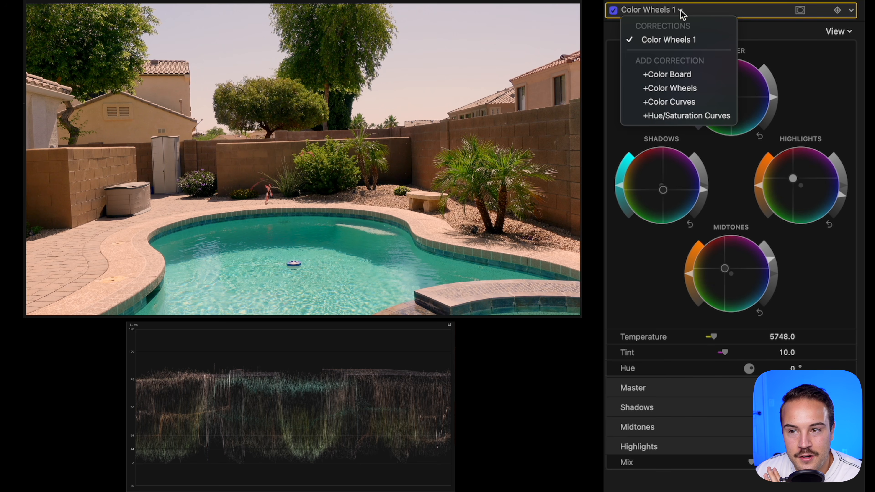
{"action": "left_click", "coordinate": [688, 116]}
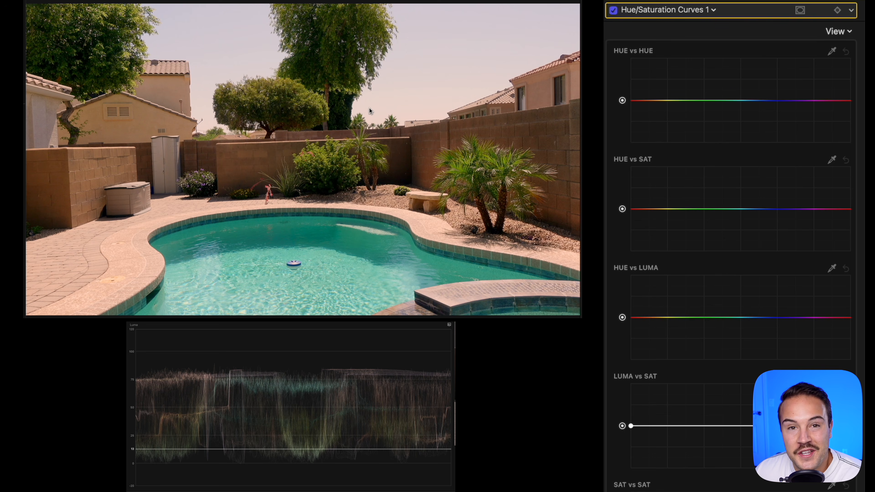
{"action": "left_click", "coordinate": [833, 51]}
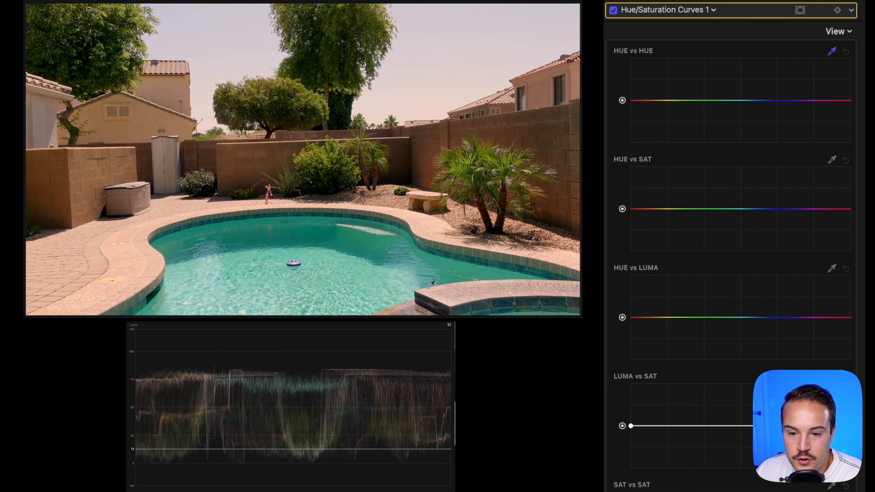
{"action": "left_click", "coordinate": [374, 260]}
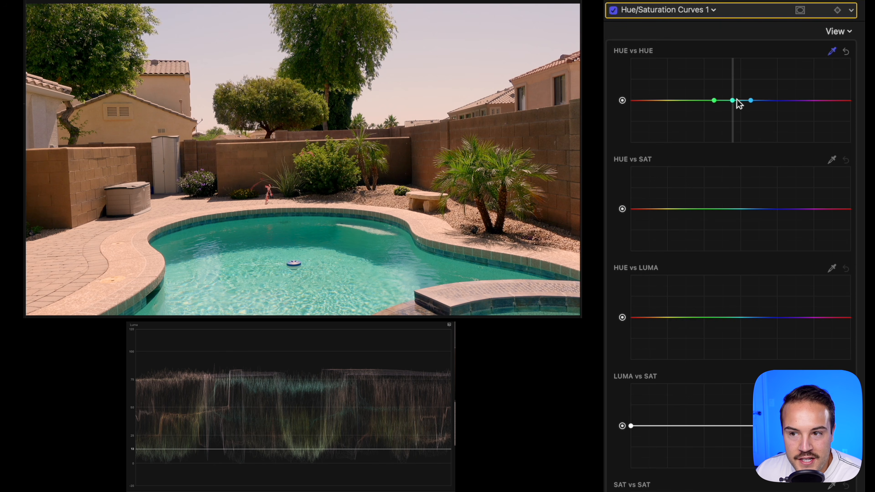
{"action": "left_click_drag", "start_coordinate": [734, 101], "coordinate": [734, 91]}
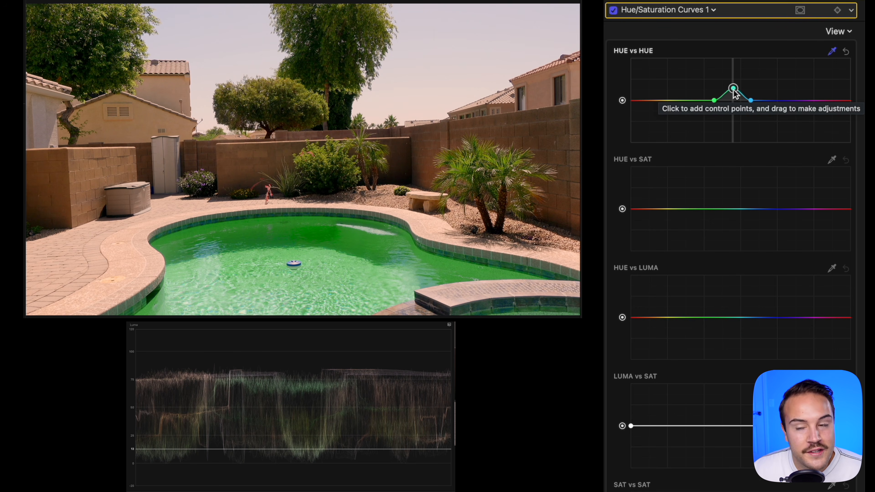
{"action": "left_click_drag", "start_coordinate": [733, 89], "coordinate": [735, 109]}
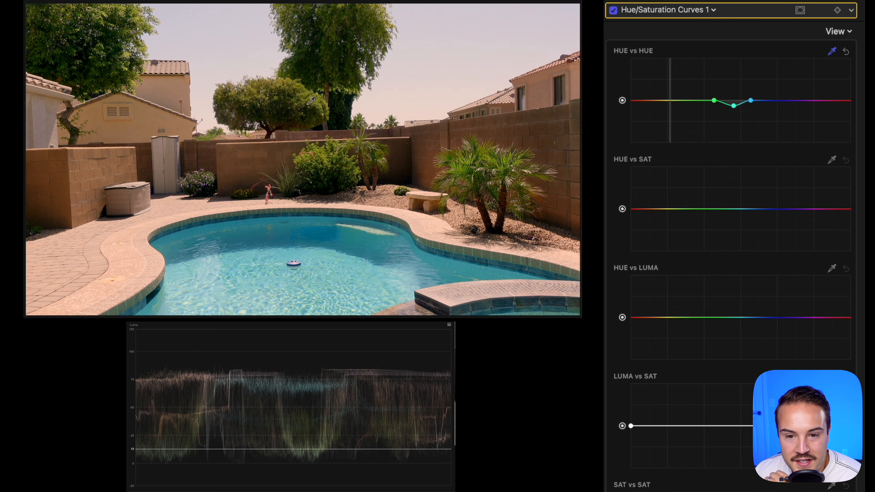
Sample the tree foliage for the Hue vs Hue curve and lower its yellow and yellow-green points to make the foliage greener.
{"action": "left_click", "coordinate": [321, 96]}
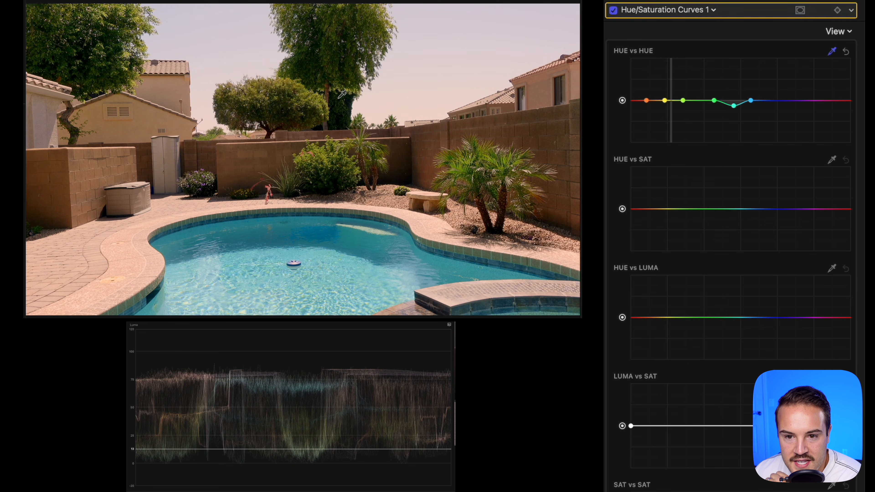
{"action": "left_click", "coordinate": [289, 72]}
{"action": "left_click_drag", "start_coordinate": [665, 101], "coordinate": [685, 106]}
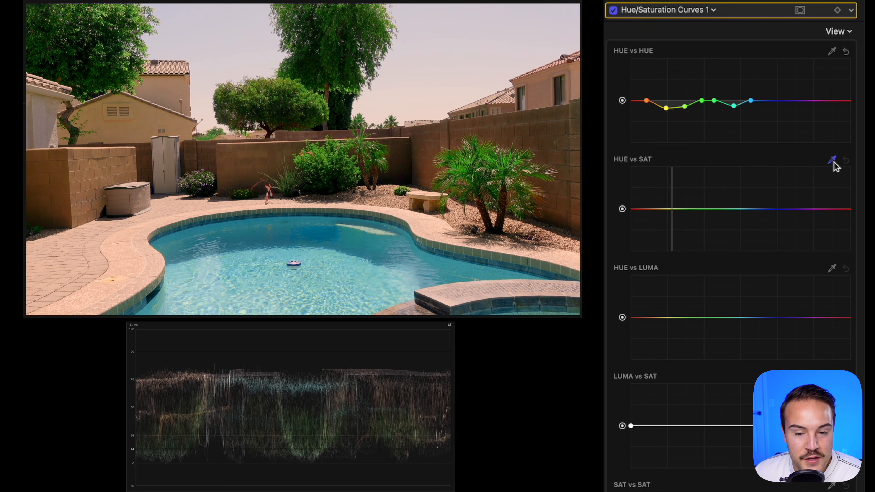
Sample the pool water for the Hue vs Sat curve and pull its cyan point down strongly to desaturate it.
{"action": "left_click", "coordinate": [833, 161]}
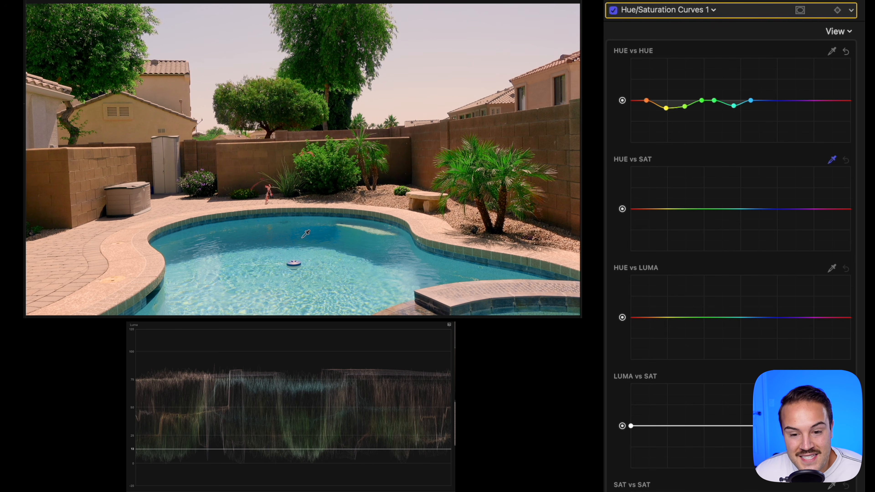
{"action": "left_click", "coordinate": [304, 239]}
{"action": "left_click_drag", "start_coordinate": [735, 209], "coordinate": [735, 239]}
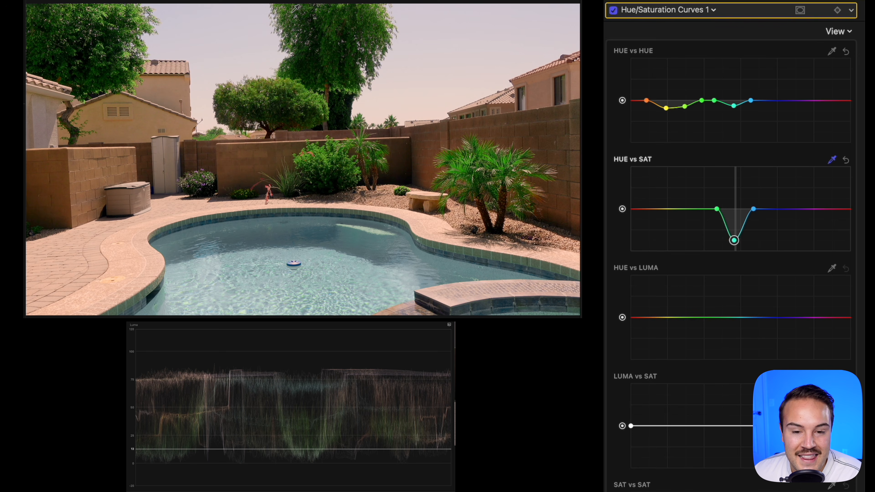
Sample the tree foliage for the Hue vs Sat curve and lower its yellow and green points to mute the foliage.
{"action": "left_click", "coordinate": [47, 97]}
{"action": "left_click_drag", "start_coordinate": [671, 209], "coordinate": [693, 227]}
{"action": "left_click_drag", "start_coordinate": [716, 210], "coordinate": [695, 226]}
{"action": "left_click_drag", "start_coordinate": [671, 234], "coordinate": [671, 240]}
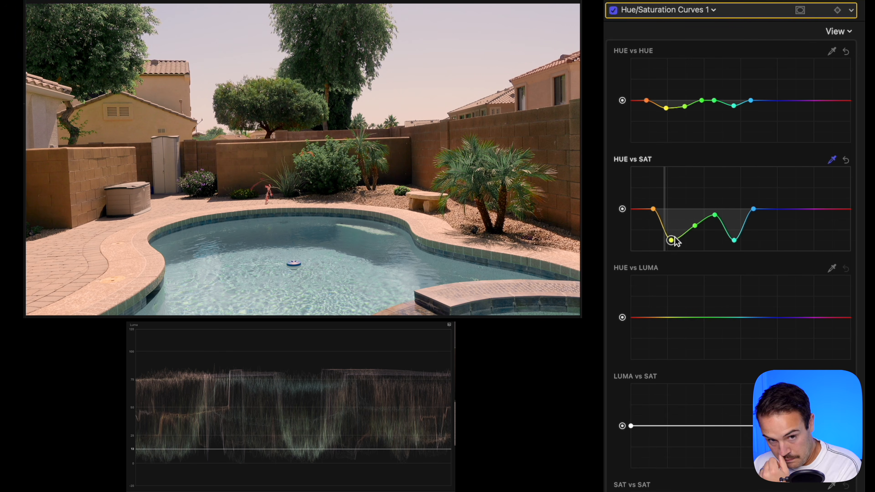
Raise the yellow and green foliage points of the Hue vs Hue curve slightly above the centre line.
{"action": "left_click_drag", "start_coordinate": [666, 108], "coordinate": [670, 98]}
{"action": "left_click_drag", "start_coordinate": [685, 106], "coordinate": [688, 97]}
{"action": "left_click_drag", "start_coordinate": [703, 100], "coordinate": [702, 96]}
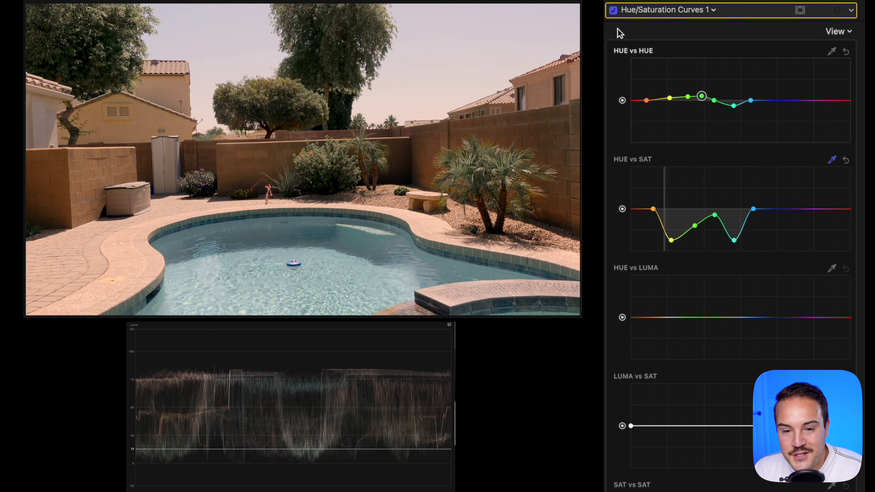
Toggle Hue/Saturation Curves 1 off and on to compare the pool clip's colors, leaving it enabled.
{"action": "left_click", "coordinate": [613, 10]}
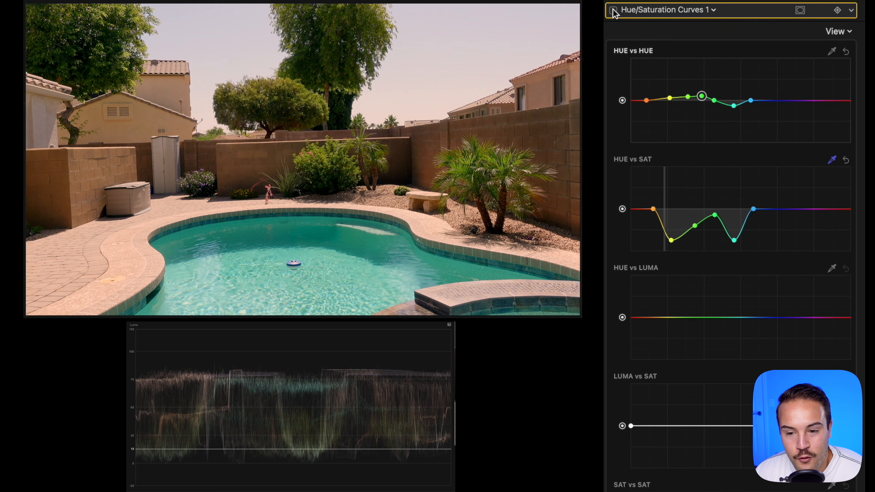
{"action": "left_click", "coordinate": [614, 10]}
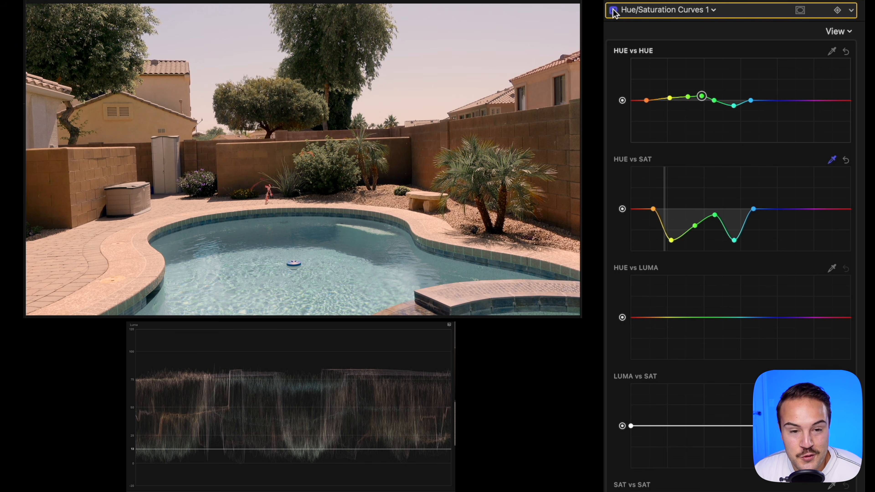
{"action": "left_click", "coordinate": [613, 10]}
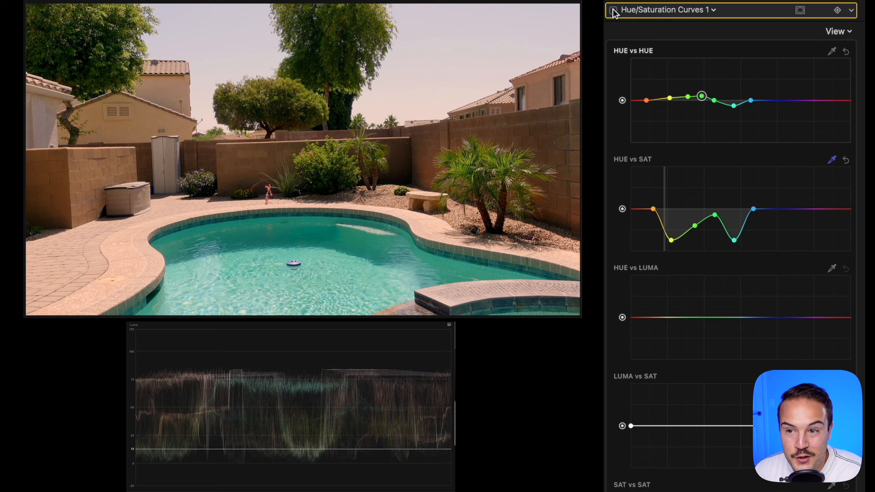
{"action": "left_click", "coordinate": [613, 10]}
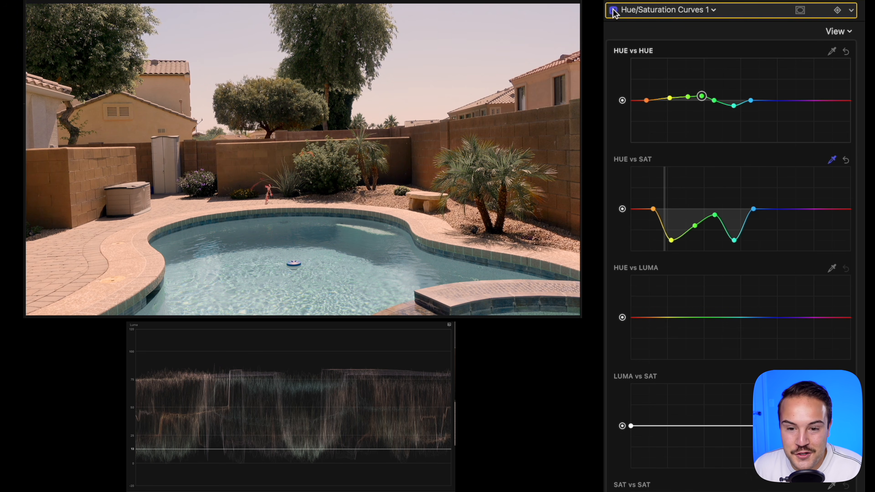
{"action": "left_click", "coordinate": [614, 10]}
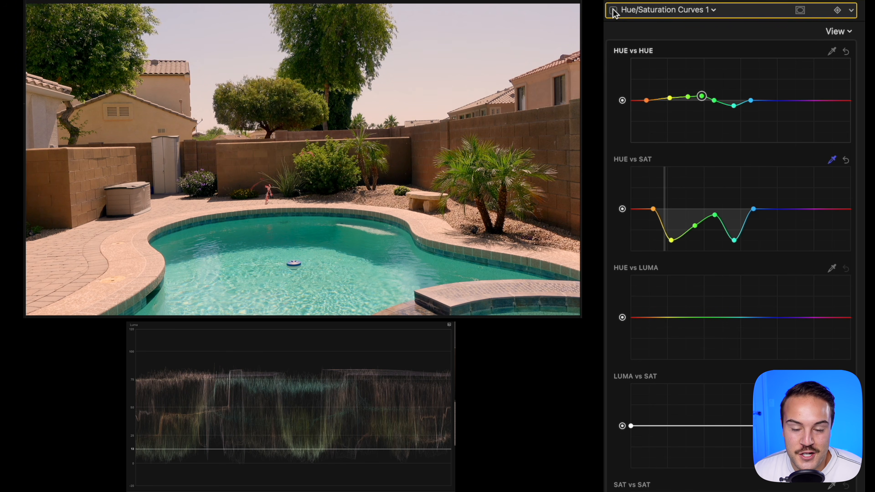
{"action": "left_click", "coordinate": [613, 10]}
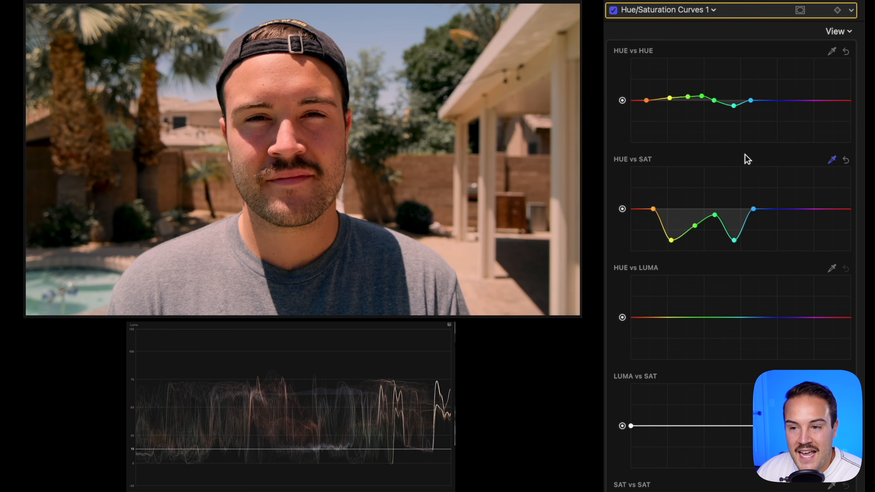
{"action": "scroll", "coordinate": [669, 21], "scroll_direction": "down", "scroll_amount": 1}
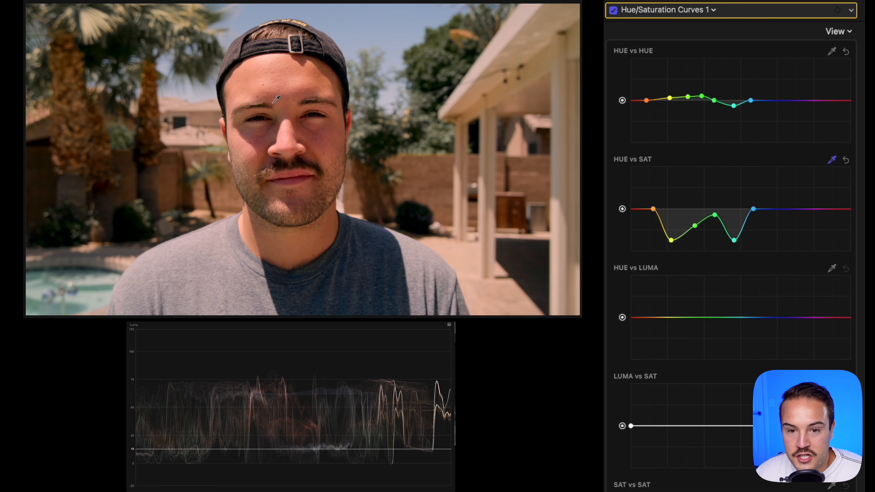
Sample the forehead skin for the Hue vs Sat curve and lower its red and pink-red points slightly, anchoring the curve at magenta.
{"action": "left_click", "coordinate": [286, 75]}
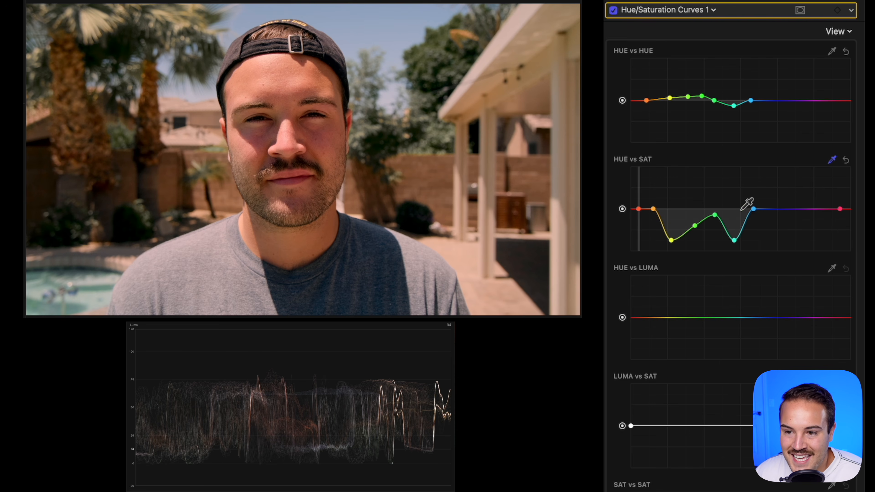
{"action": "left_click_drag", "start_coordinate": [638, 209], "coordinate": [639, 214]}
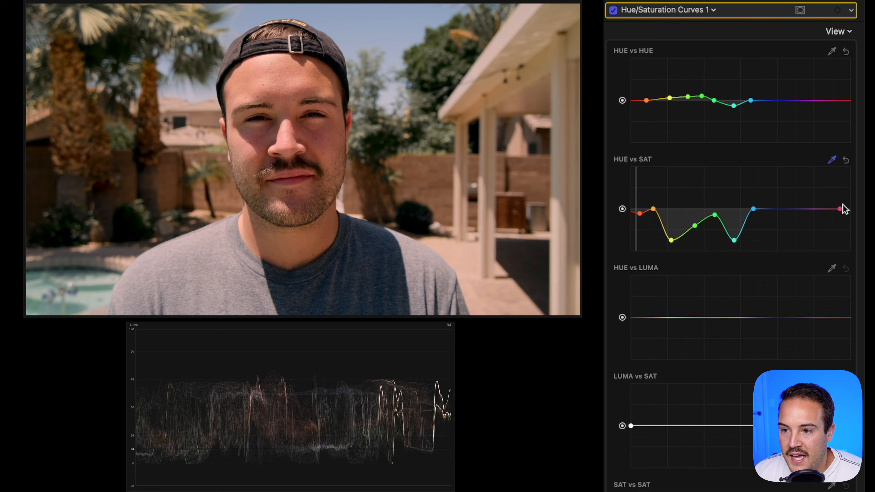
{"action": "left_click", "coordinate": [827, 208]}
{"action": "left_click_drag", "start_coordinate": [840, 209], "coordinate": [842, 252]}
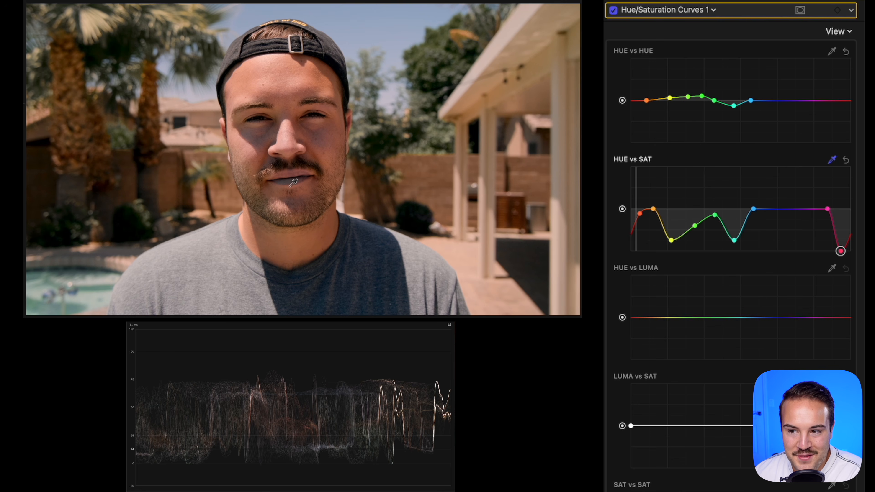
{"action": "left_click_drag", "start_coordinate": [841, 252], "coordinate": [845, 216]}
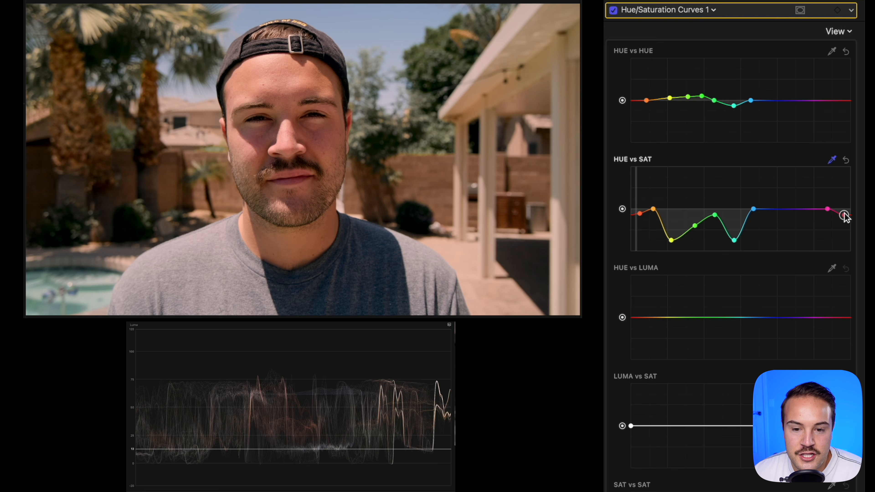
Compare the pool clip without and with Hue/Saturation Curves 1, and without and with all effects, leaving everything enabled.
{"action": "left_click", "coordinate": [613, 10]}
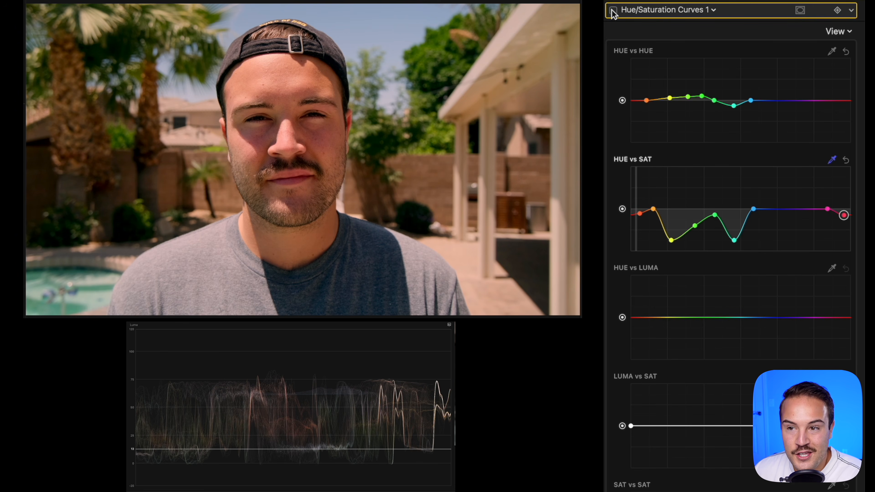
{"action": "left_click", "coordinate": [614, 11]}
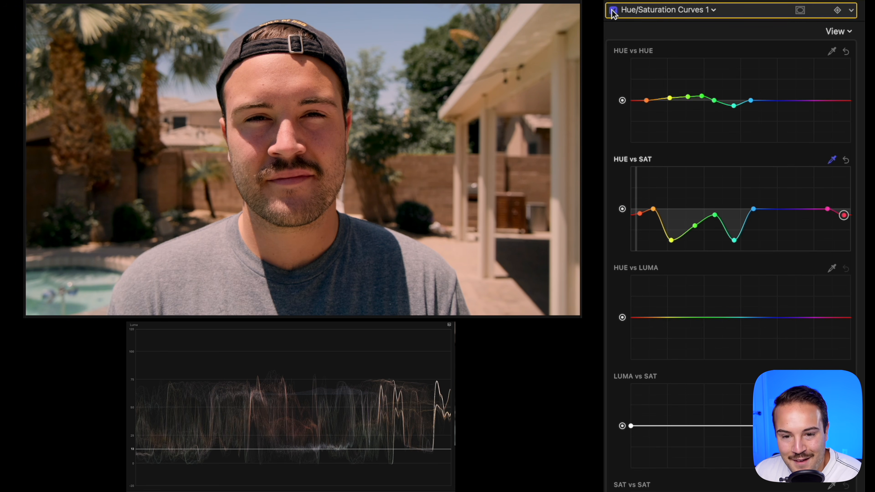
{"action": "left_click", "coordinate": [613, 10]}
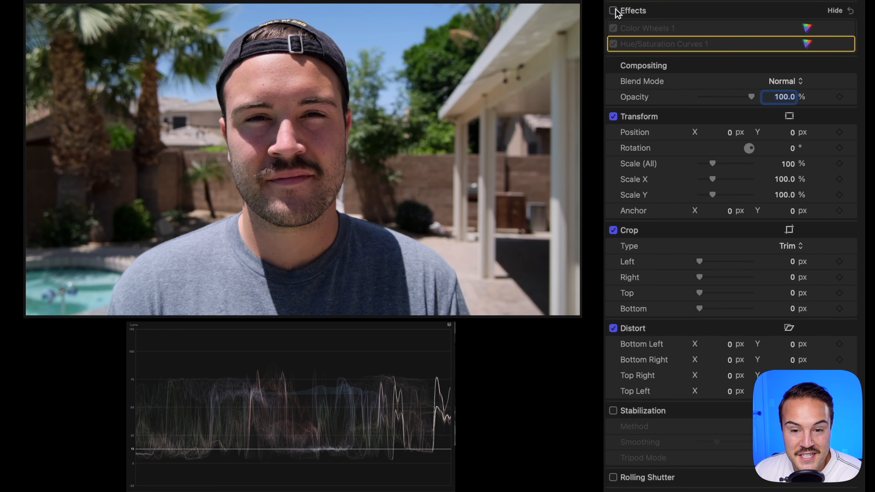
{"action": "left_click", "coordinate": [613, 10]}
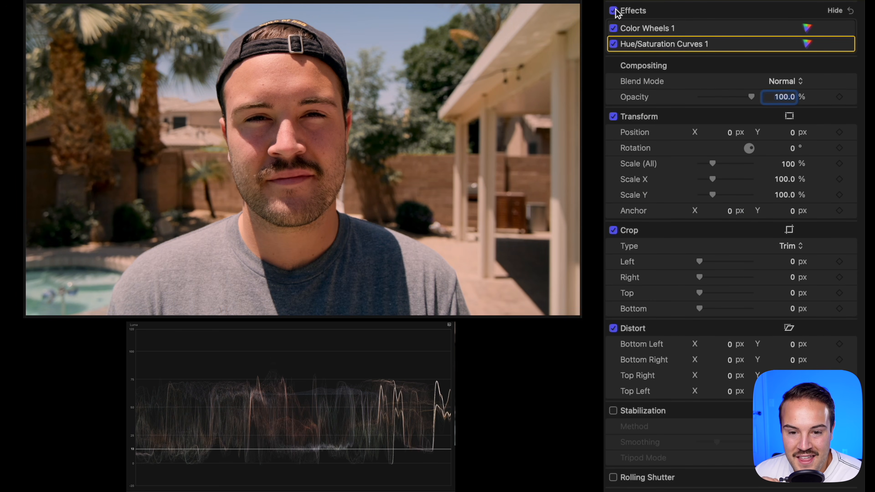